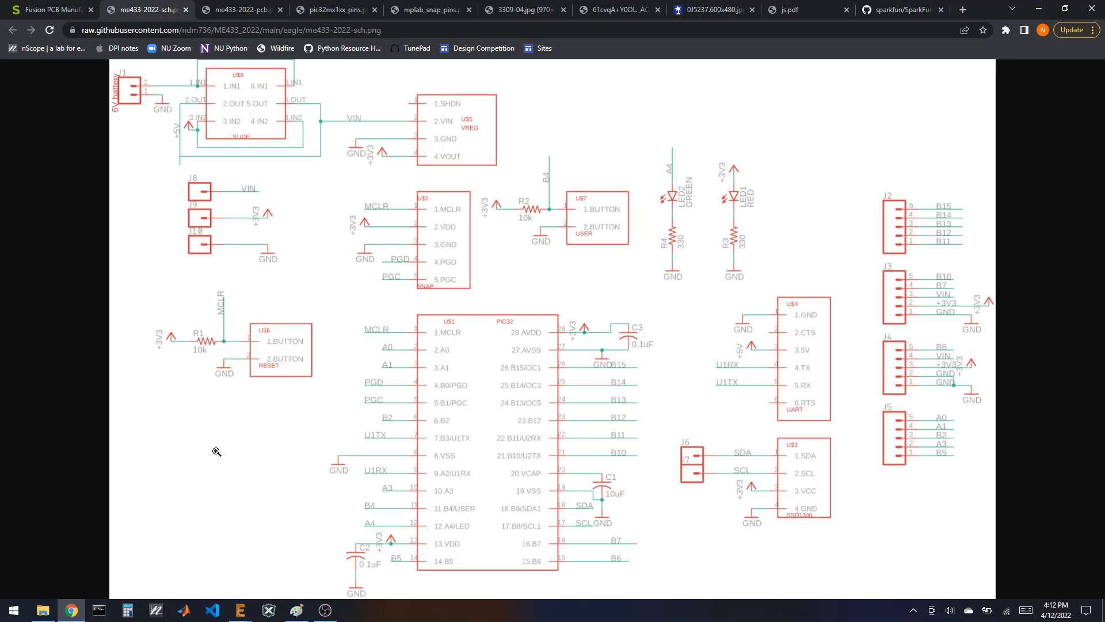
Switch to the EAGLE Control Panel and collapse the supply1 library and the Managed Libraries folder in the tree.
{"action": "mouse_move", "coordinate": [240, 610]}
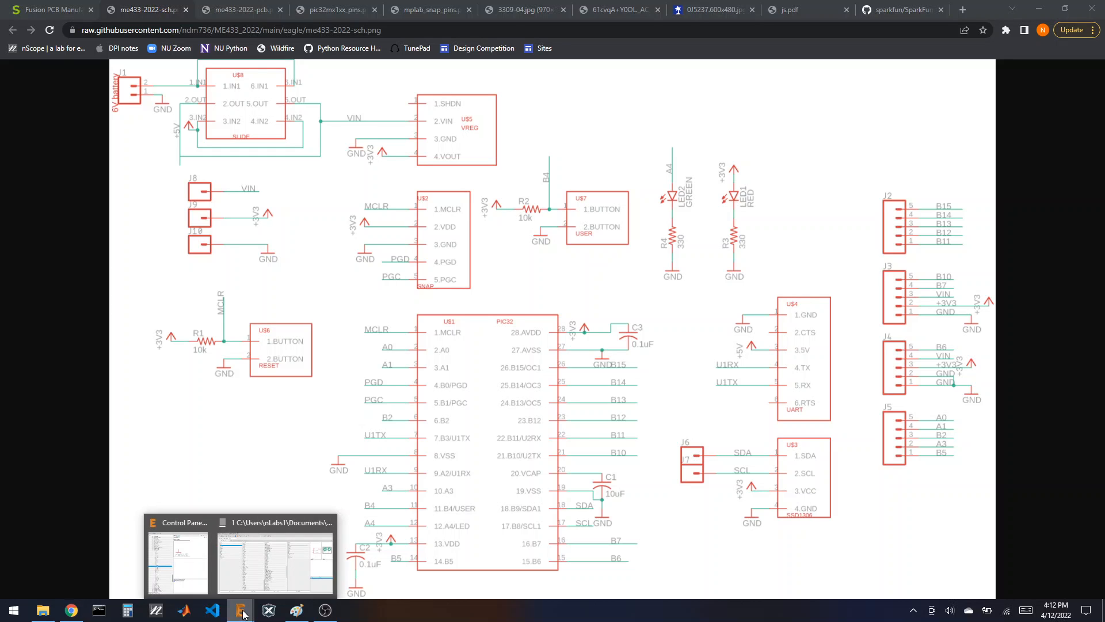
{"action": "left_click", "coordinate": [226, 577]}
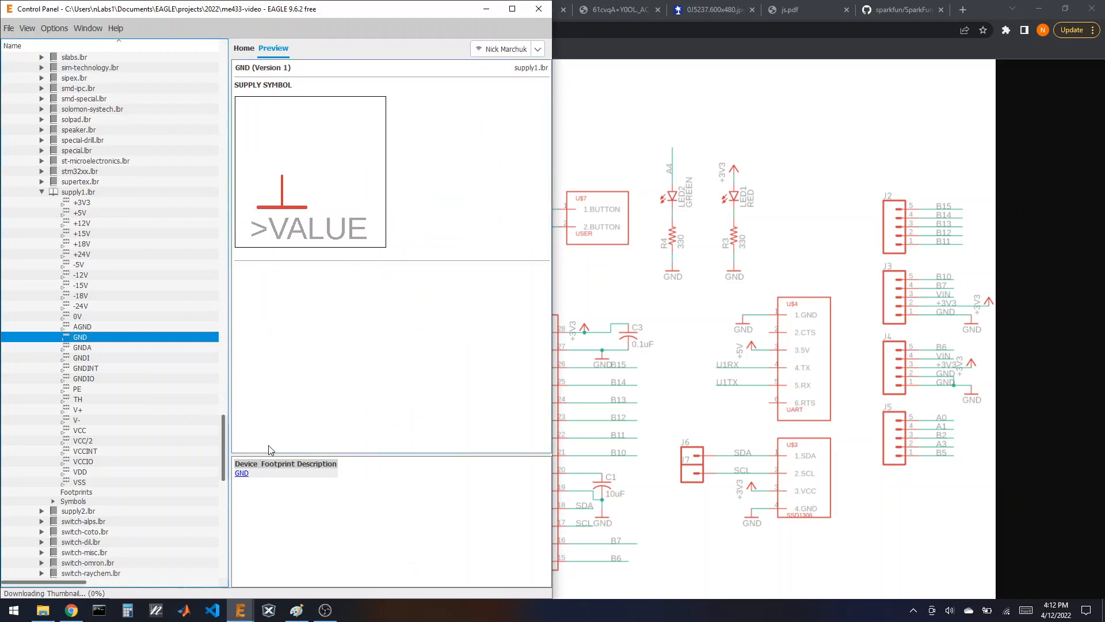
{"action": "left_click", "coordinate": [42, 192]}
{"action": "left_click_drag", "start_coordinate": [227, 466], "coordinate": [228, 58]}
{"action": "left_click", "coordinate": [29, 98]}
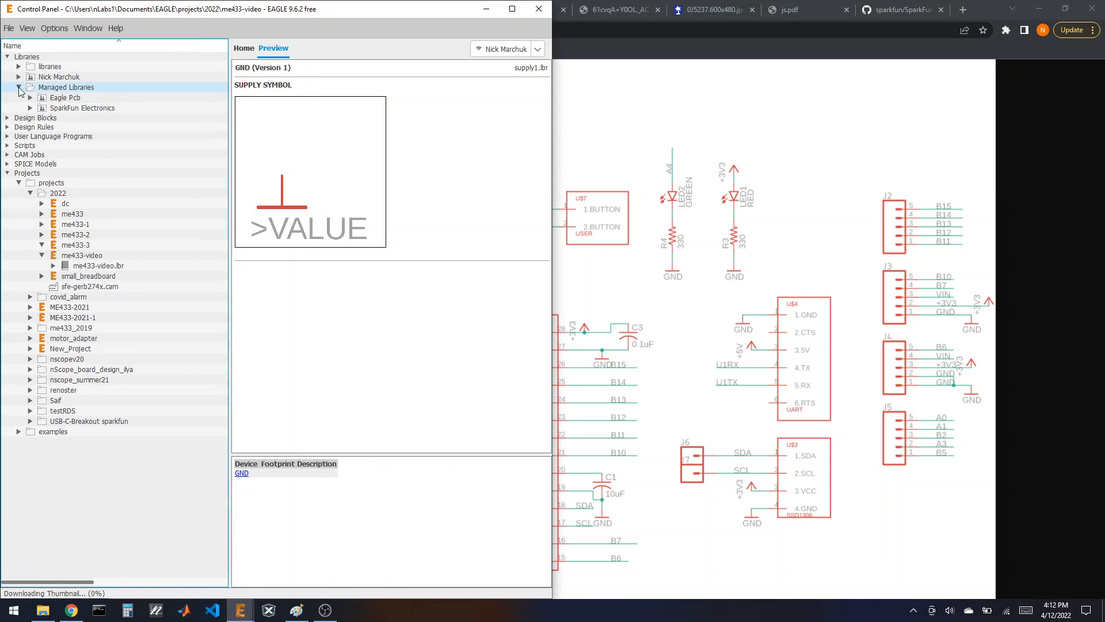
{"action": "left_click", "coordinate": [19, 86]}
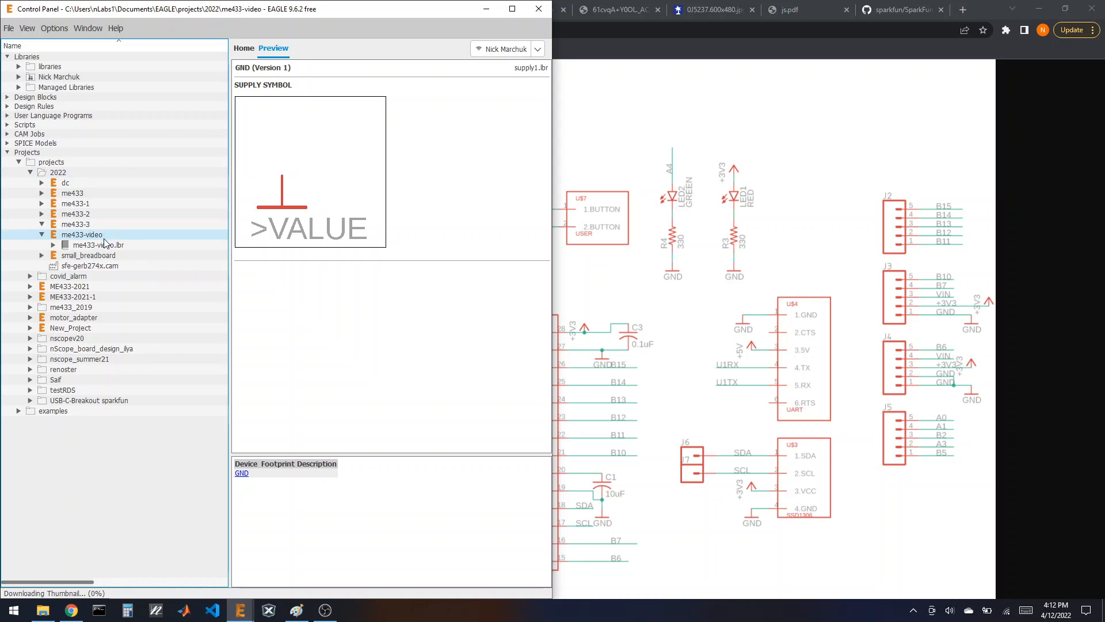
Create a new schematic inside the me433-video project.
{"action": "left_click", "coordinate": [79, 237]}
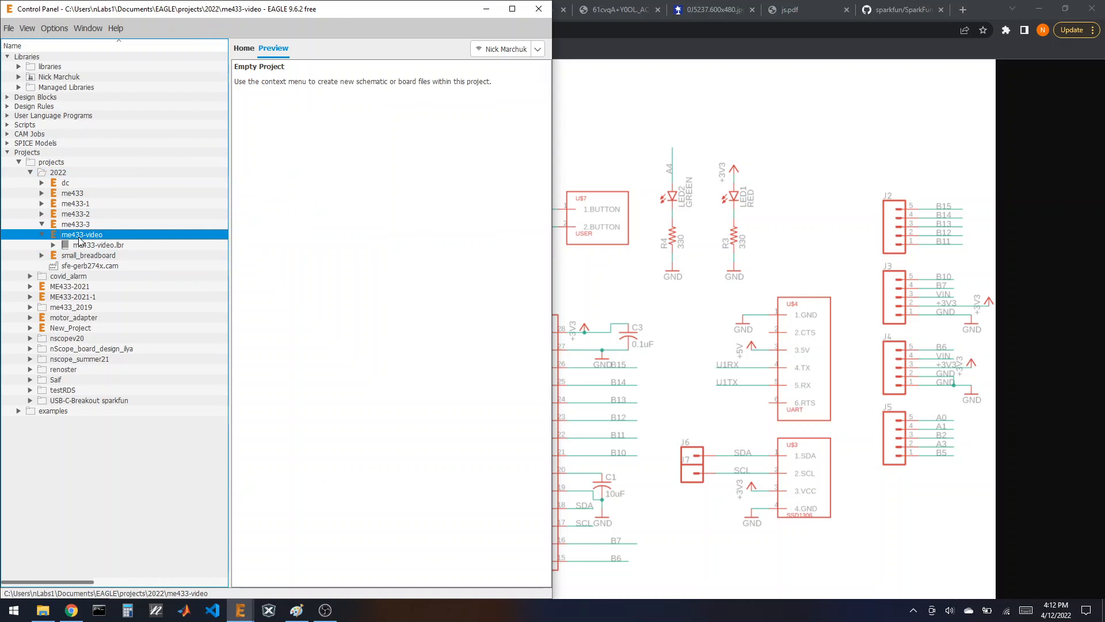
{"action": "right_click", "coordinate": [80, 237]}
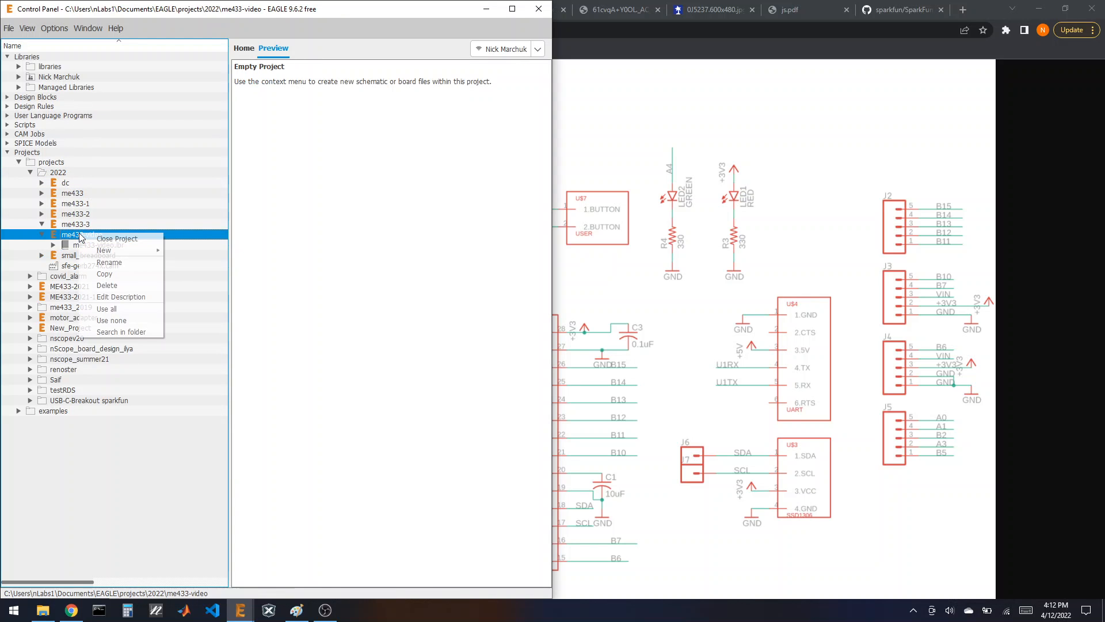
{"action": "left_click", "coordinate": [343, 334]}
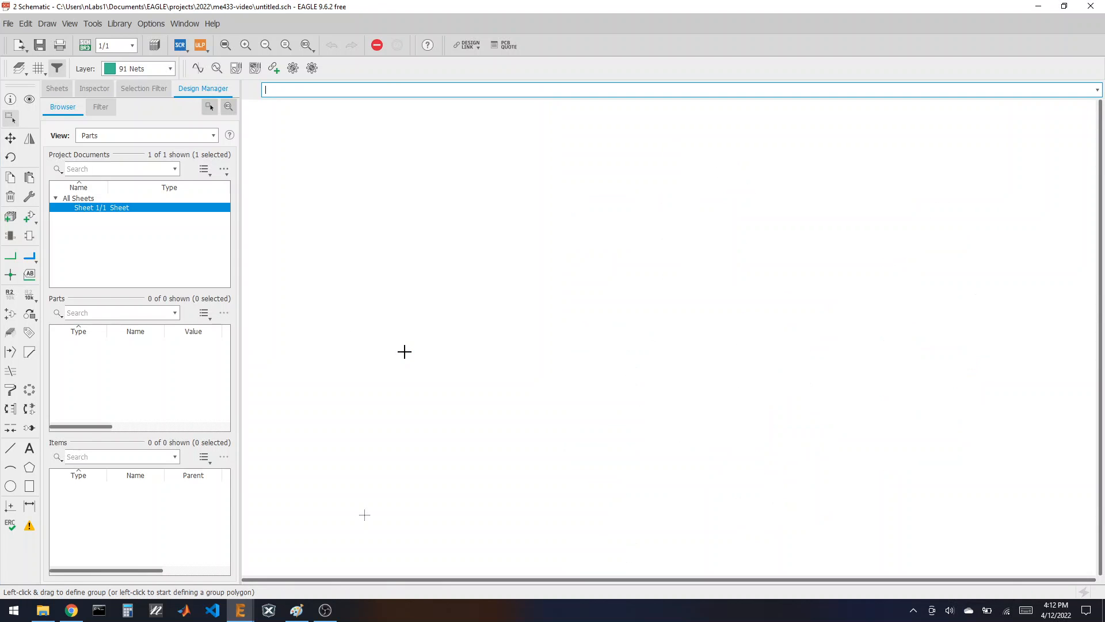
Save the new schematic as me433-video.sch in the me433-video project folder.
{"action": "left_click", "coordinate": [40, 45]}
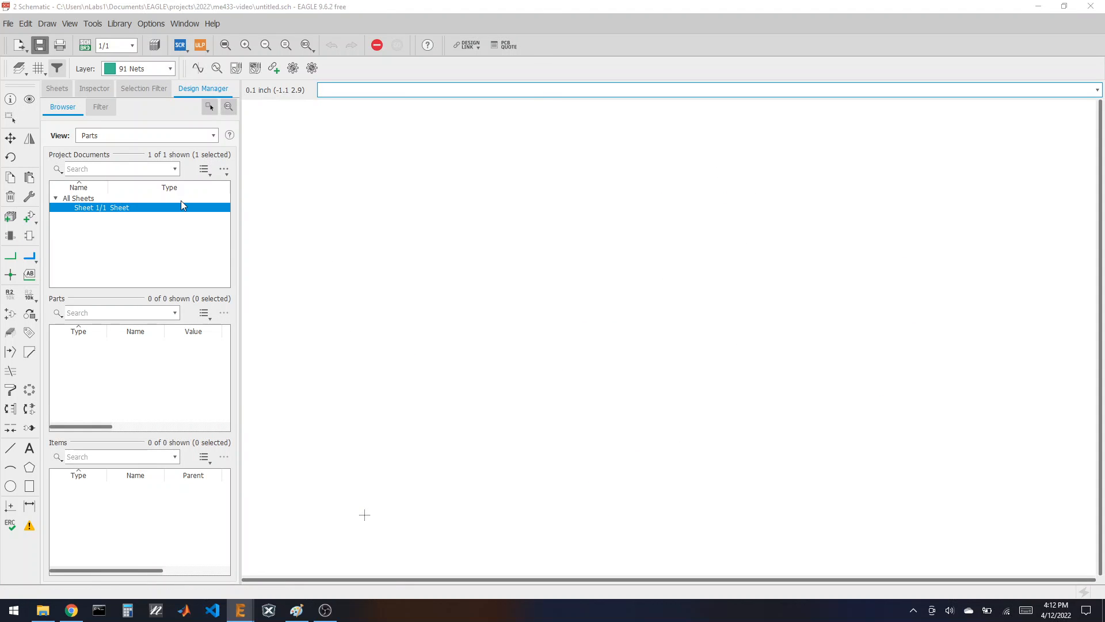
{"action": "left_click", "coordinate": [107, 265]}
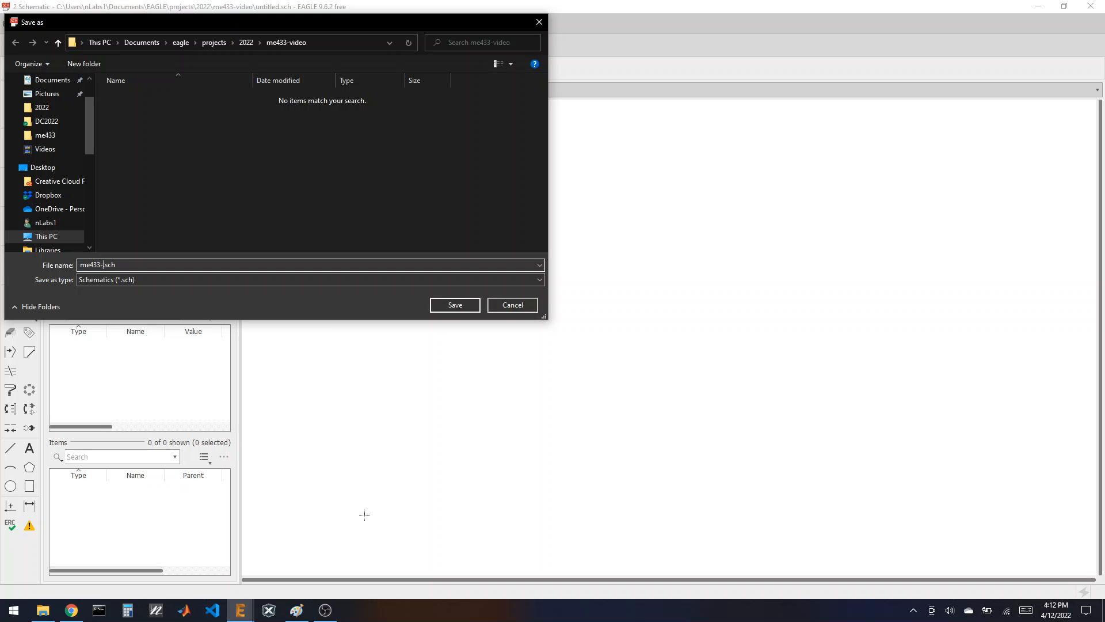
{"action": "type", "text": "me433-video"}
{"action": "key", "text": "Return"}
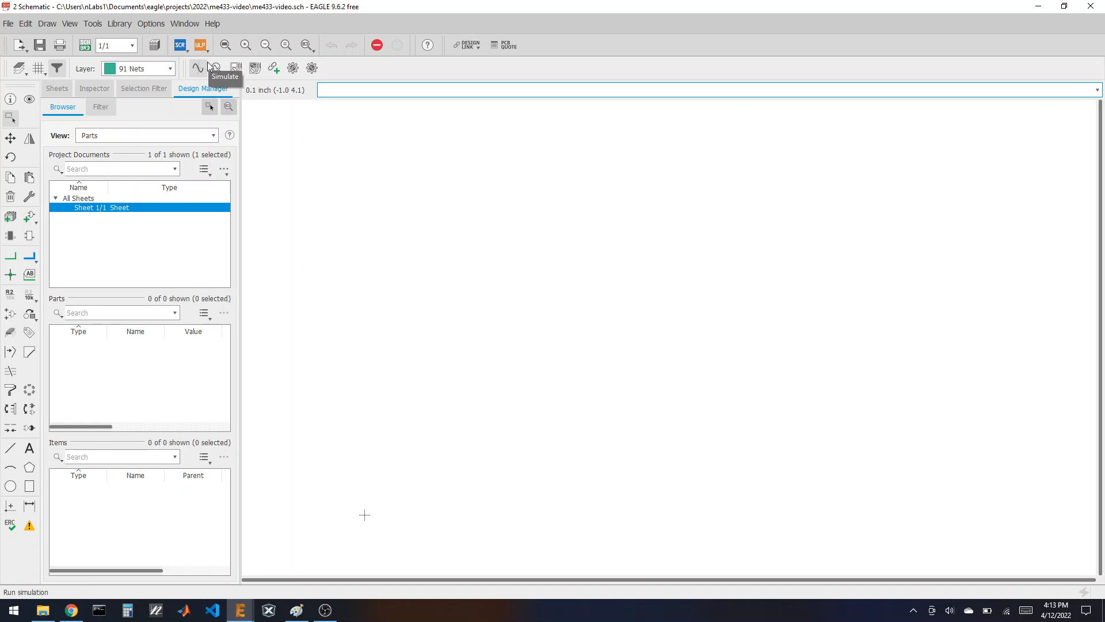
Load the me433-video library file from the projects/2022/me433-video folder into the library manager's available libraries.
{"action": "left_click", "coordinate": [128, 25]}
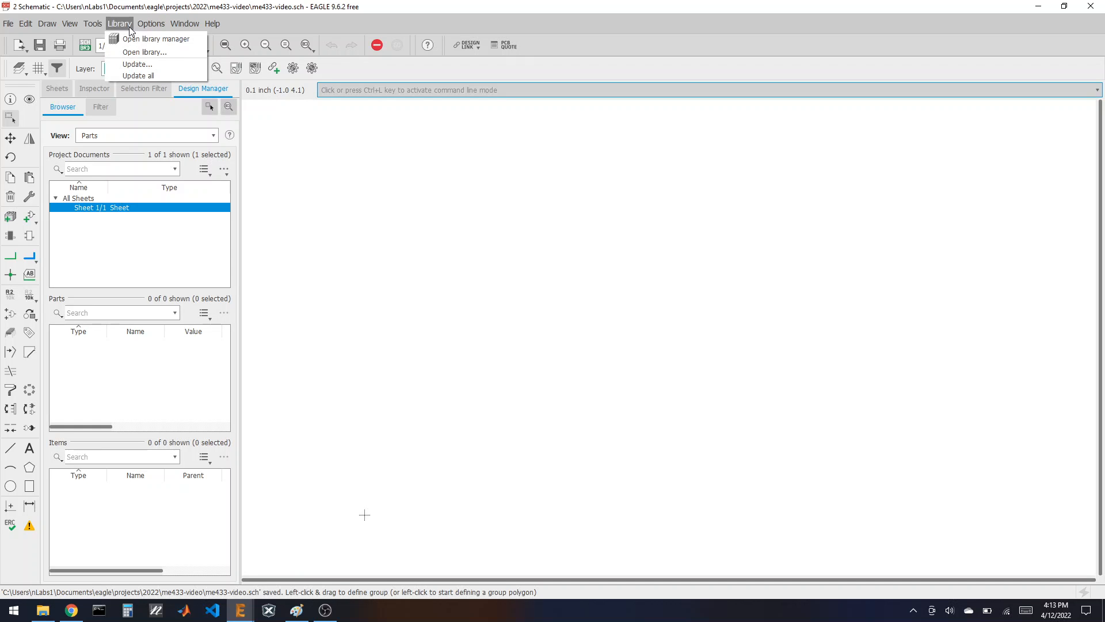
{"action": "left_click", "coordinate": [132, 39]}
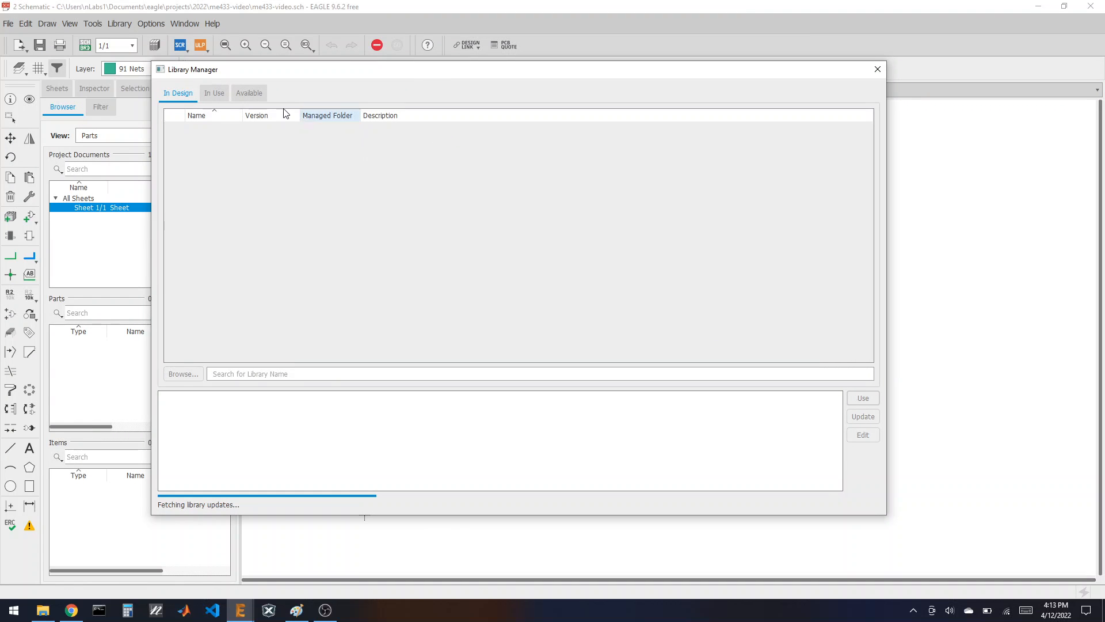
{"action": "left_click", "coordinate": [249, 93]}
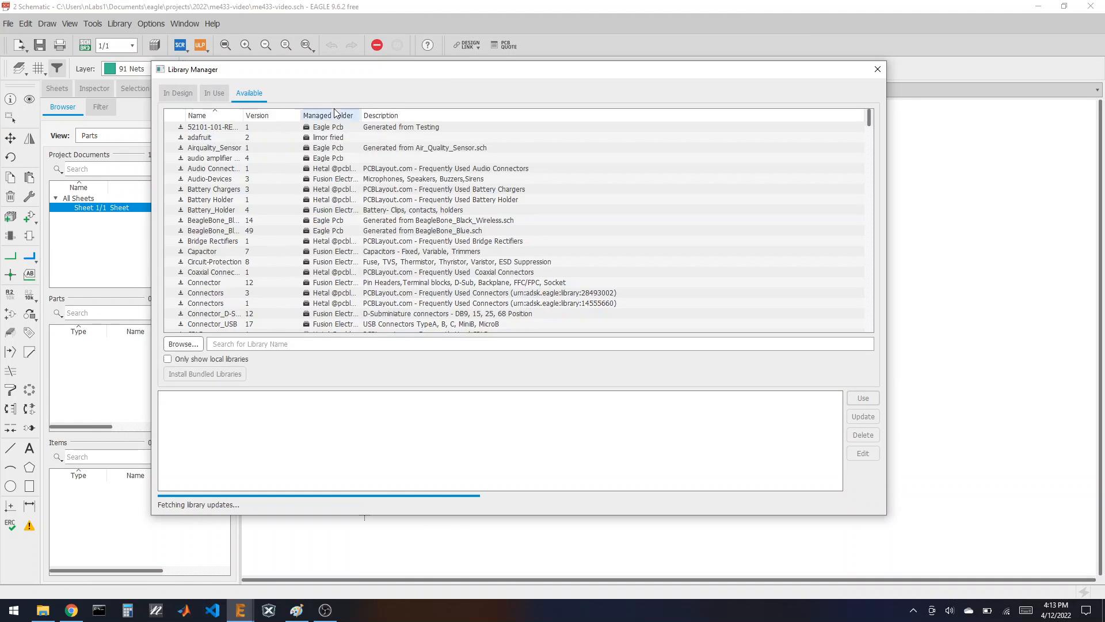
{"action": "left_click", "coordinate": [196, 346]}
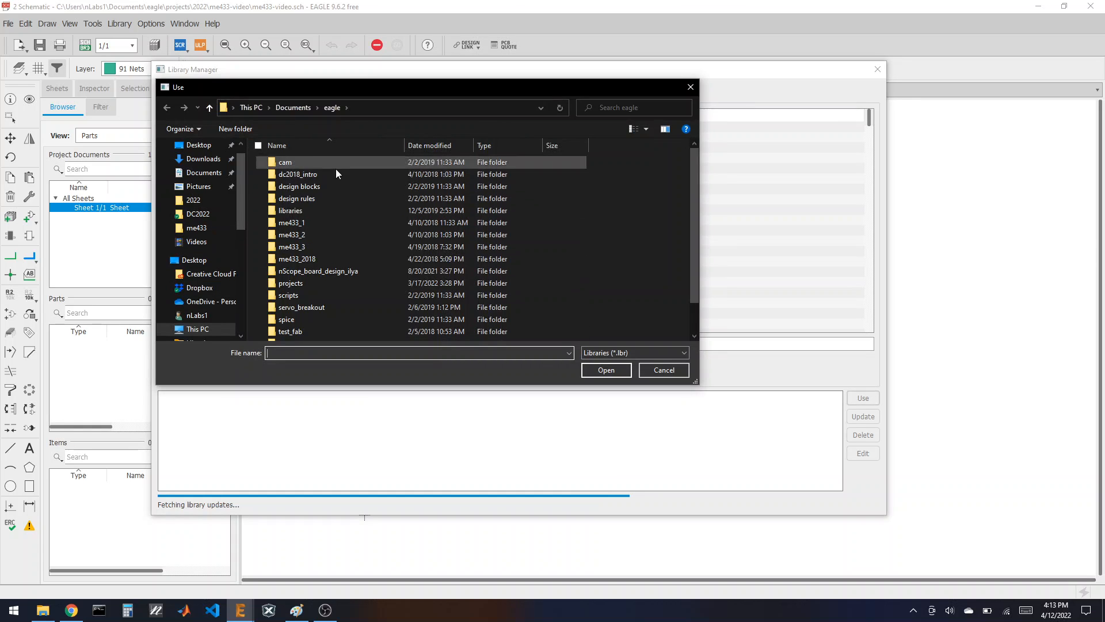
{"action": "double_click", "coordinate": [312, 283]}
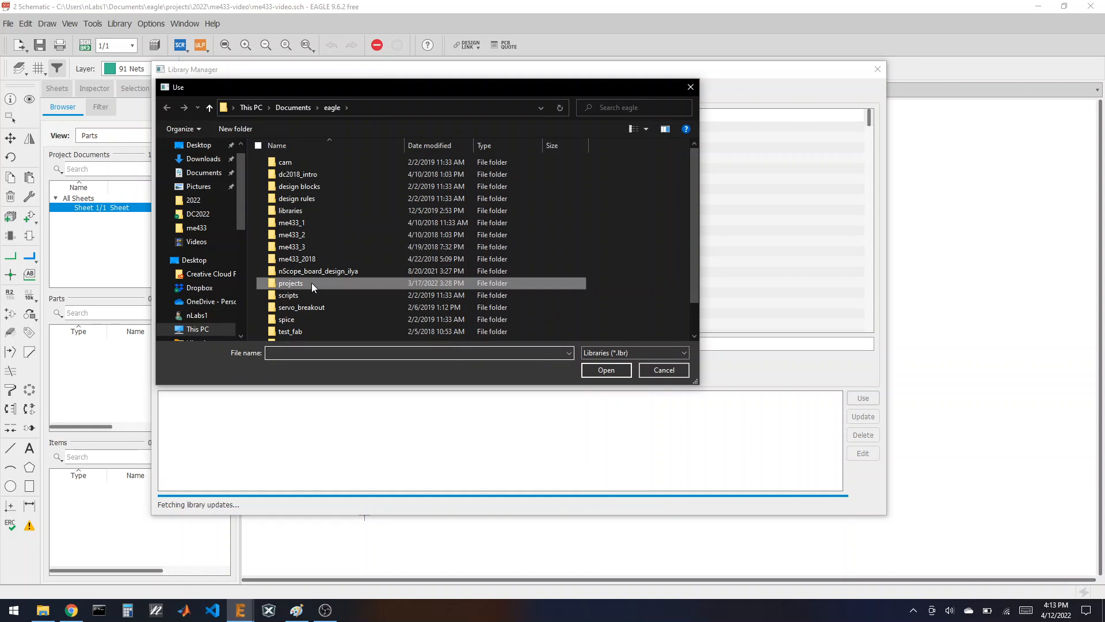
{"action": "double_click", "coordinate": [309, 164]}
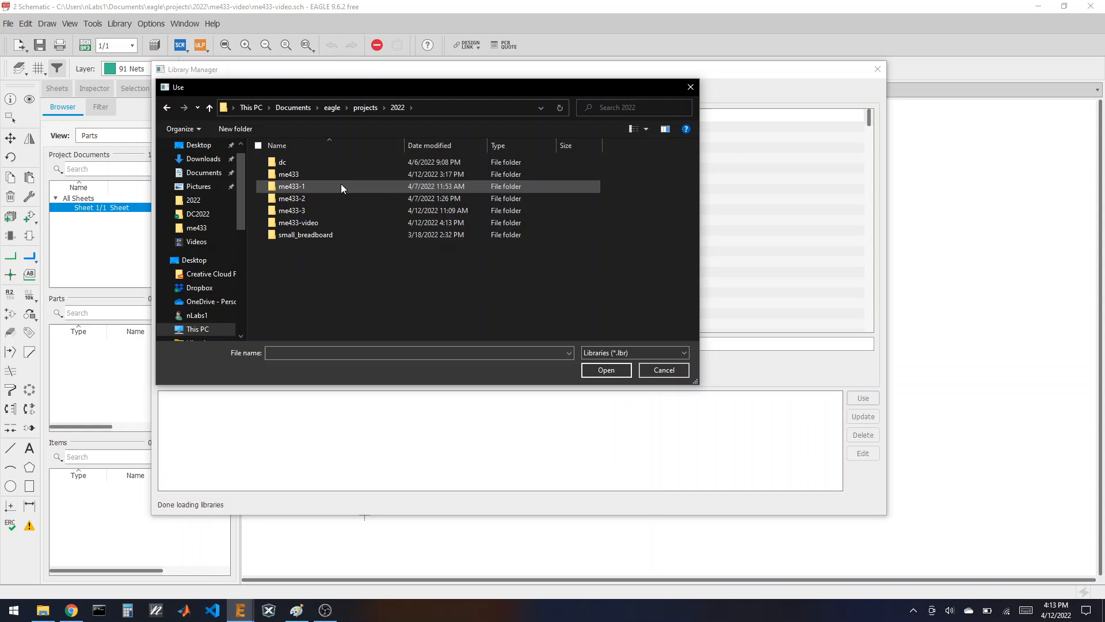
{"action": "double_click", "coordinate": [317, 219]}
{"action": "left_click", "coordinate": [305, 164]}
{"action": "left_click", "coordinate": [608, 374]}
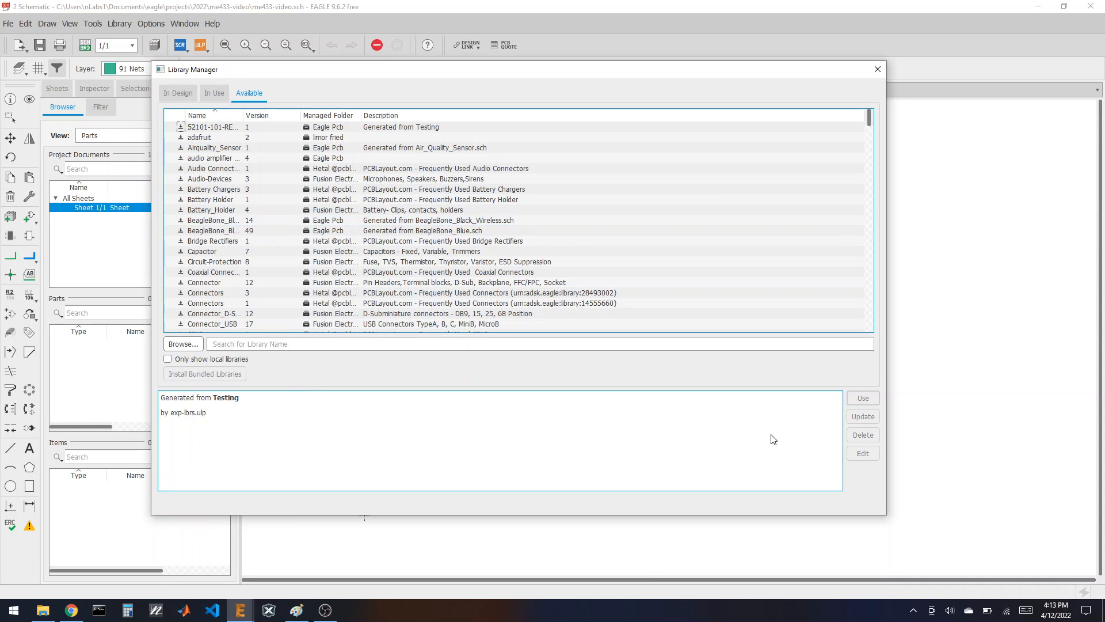
Set the me433-video library to be in use and close the library manager.
{"action": "scroll", "coordinate": [289, 228], "scroll_direction": "down", "scroll_amount": 9}
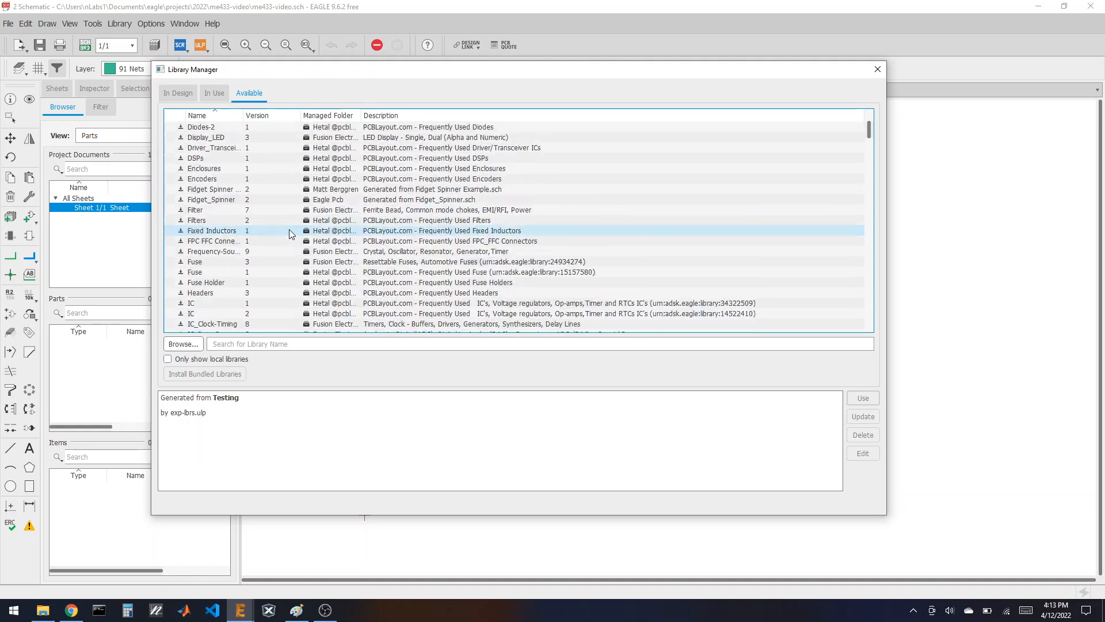
{"action": "scroll", "coordinate": [288, 229], "scroll_direction": "down", "scroll_amount": 7}
{"action": "left_click", "coordinate": [264, 260]}
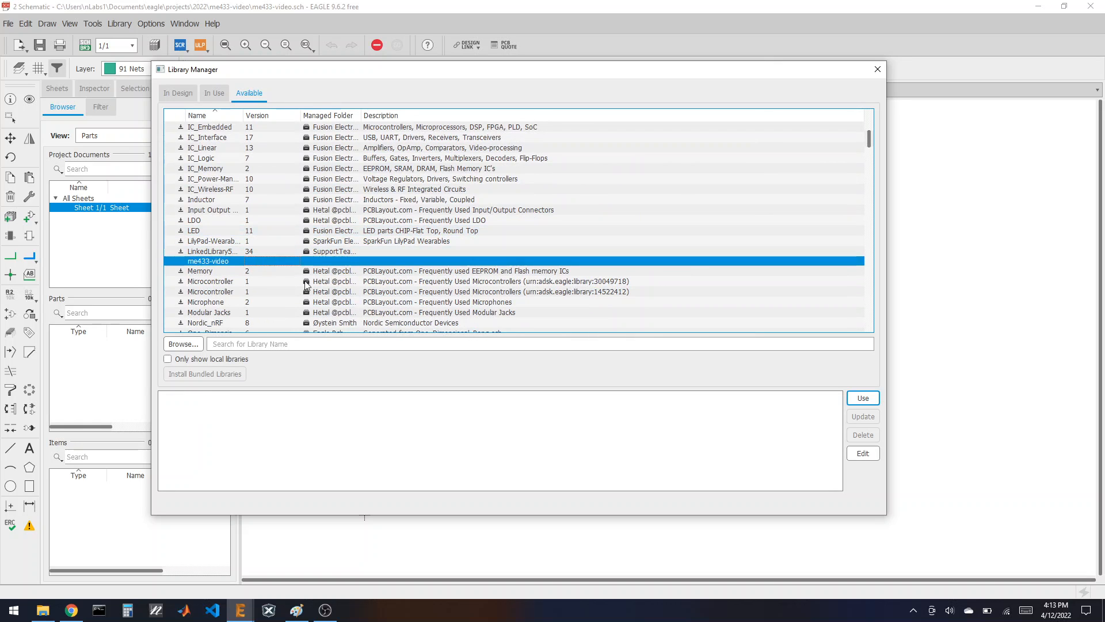
{"action": "left_click", "coordinate": [863, 397]}
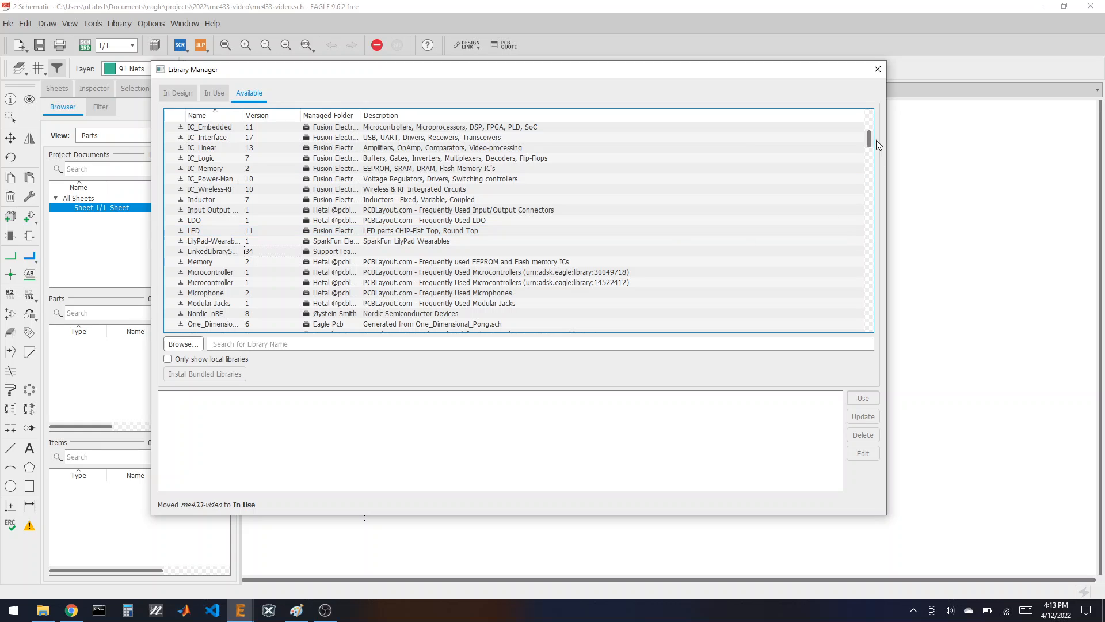
{"action": "left_click", "coordinate": [877, 70]}
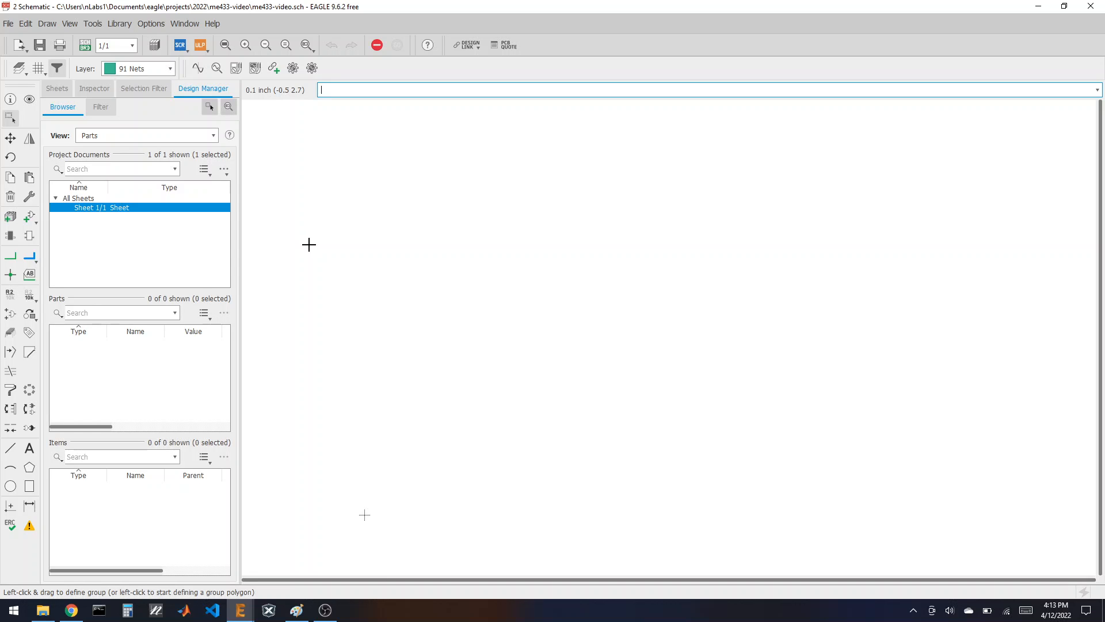
Add the PIC32 part from the me433-video library and place it near the middle of the schematic.
{"action": "left_click", "coordinate": [30, 216]}
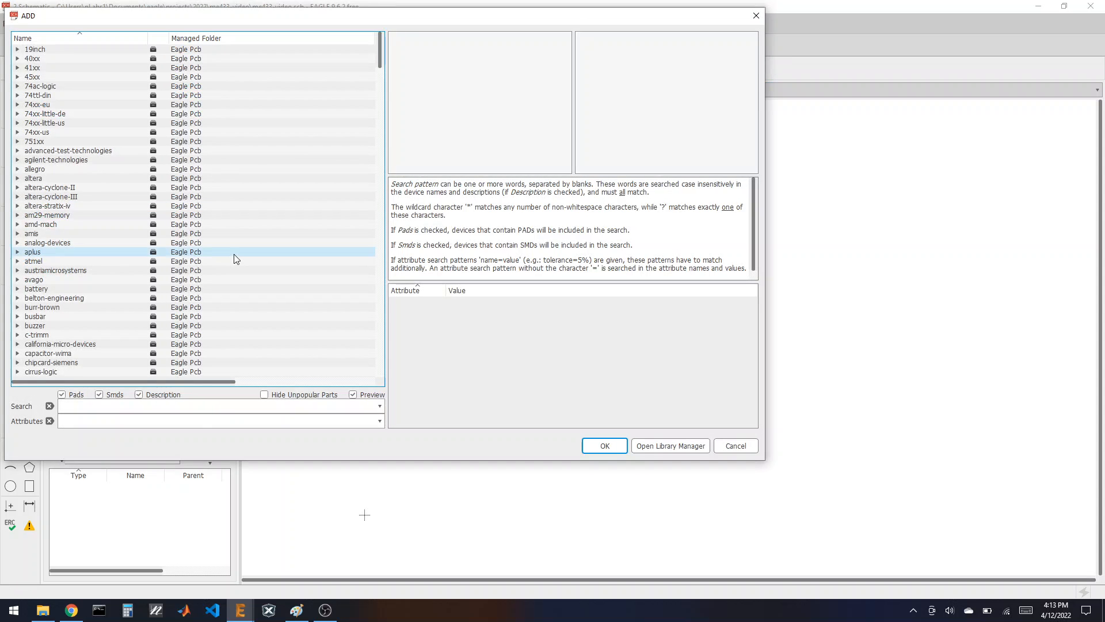
{"action": "left_click", "coordinate": [40, 252]}
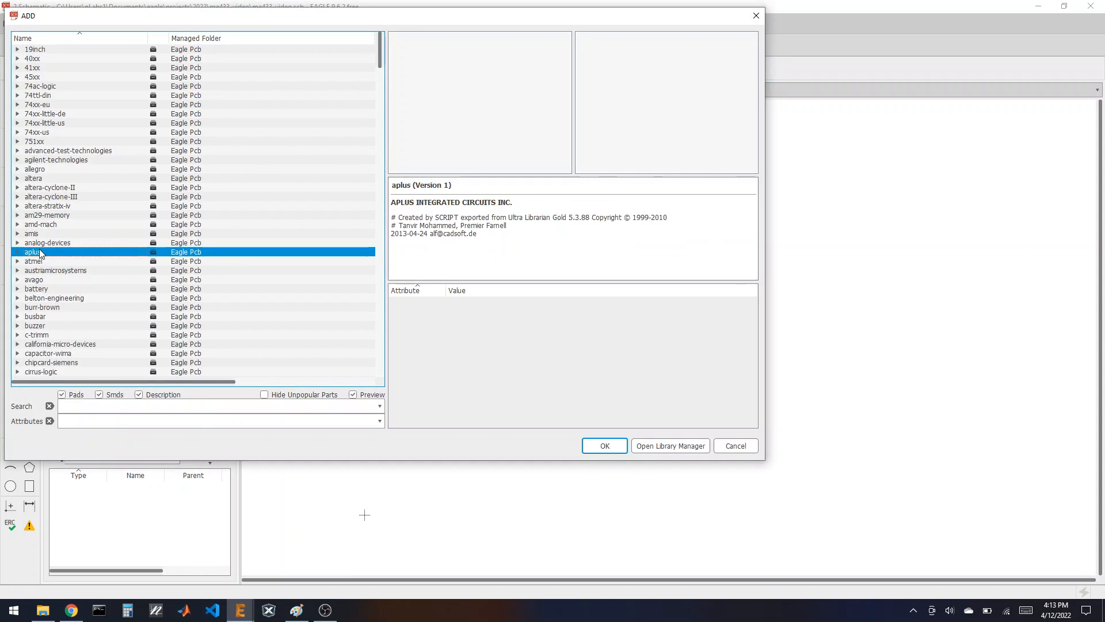
{"action": "key", "text": "m"}
{"action": "scroll", "coordinate": [120, 288], "scroll_direction": "down", "scroll_amount": 6}
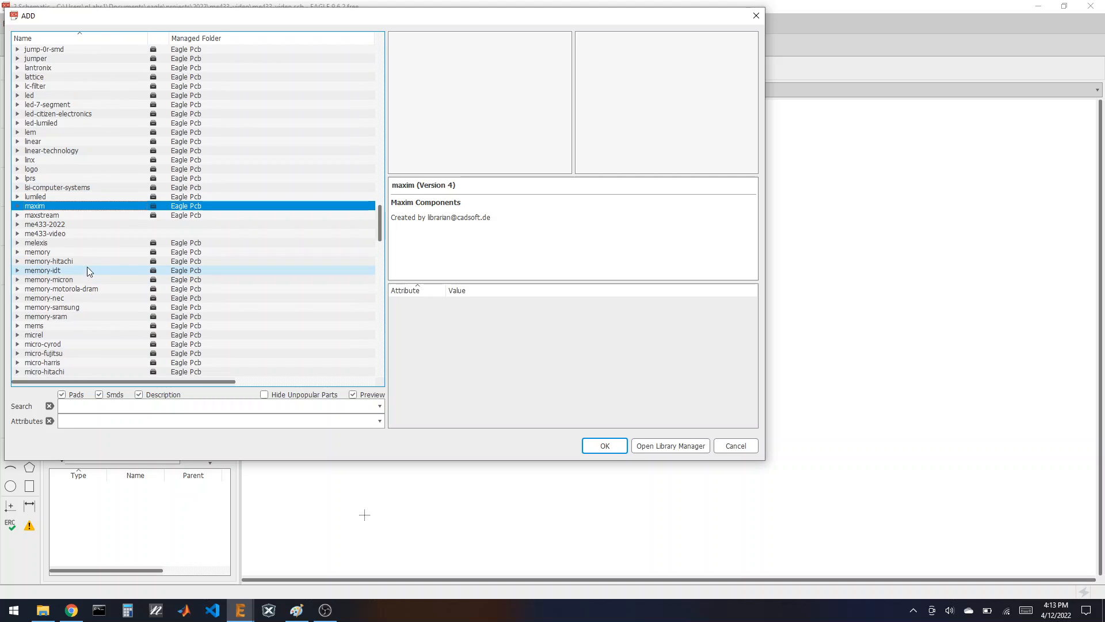
{"action": "left_click", "coordinate": [17, 235]}
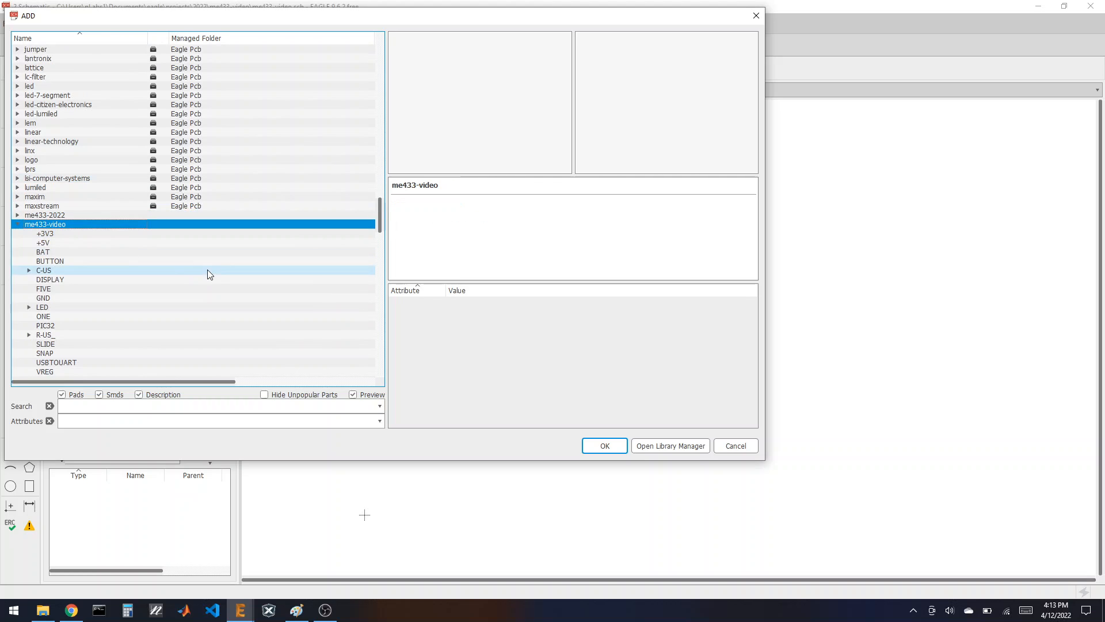
{"action": "scroll", "coordinate": [173, 268], "scroll_direction": "down", "scroll_amount": 3}
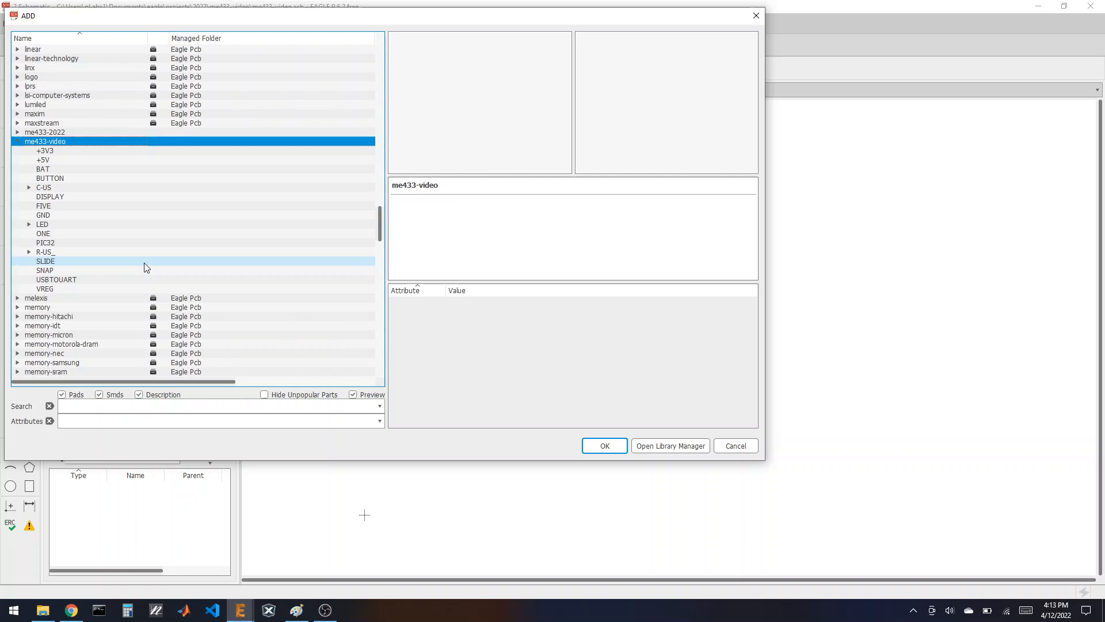
{"action": "left_click", "coordinate": [62, 242]}
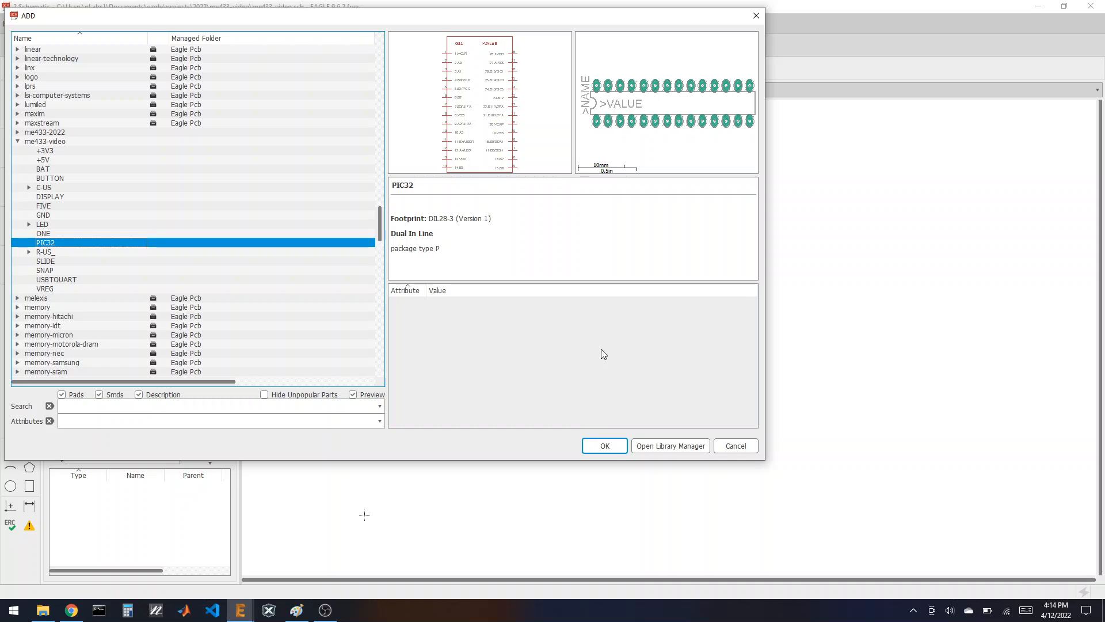
{"action": "left_click", "coordinate": [604, 447]}
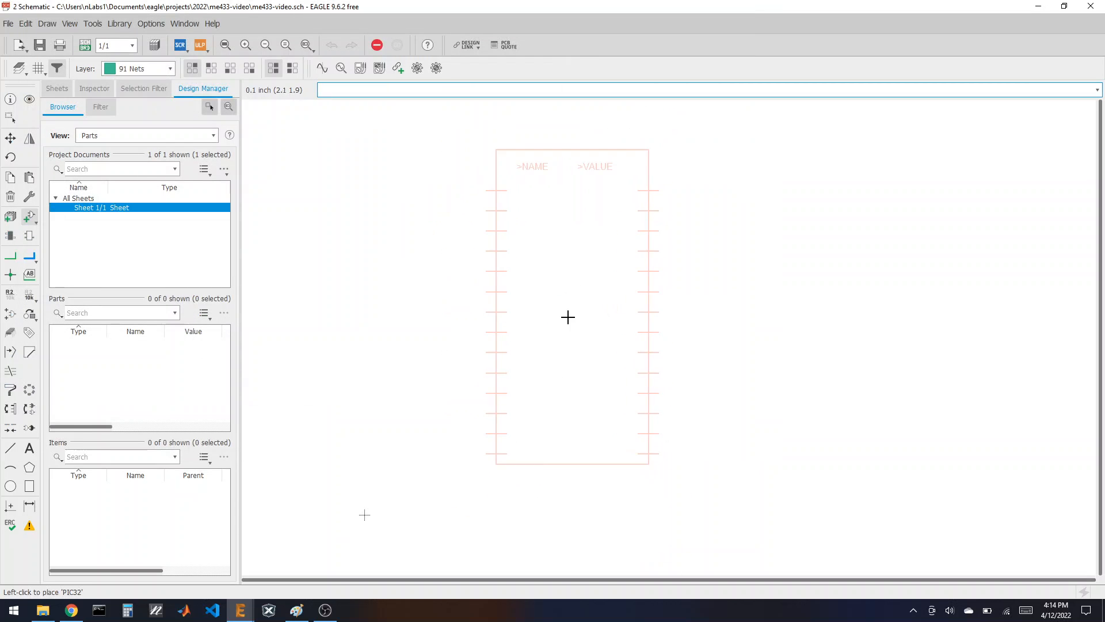
{"action": "scroll", "coordinate": [475, 349], "scroll_direction": "down", "scroll_amount": 2}
{"action": "left_click", "coordinate": [596, 308]}
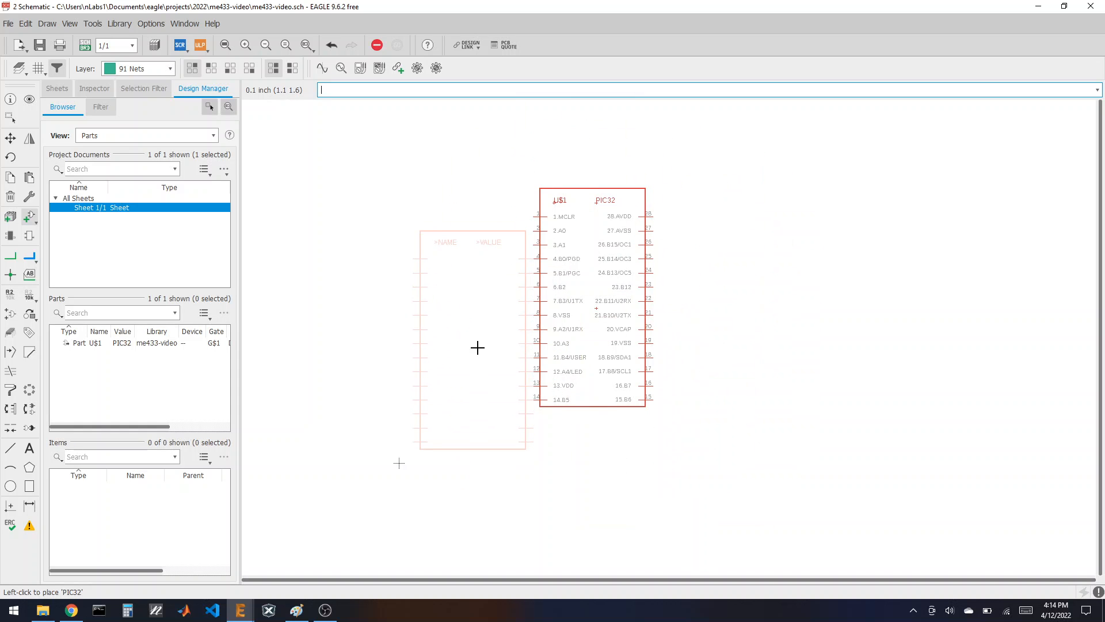
Add the BAT part from the me433-video library and place it above and to the left of the PIC32.
{"action": "left_click", "coordinate": [29, 216]}
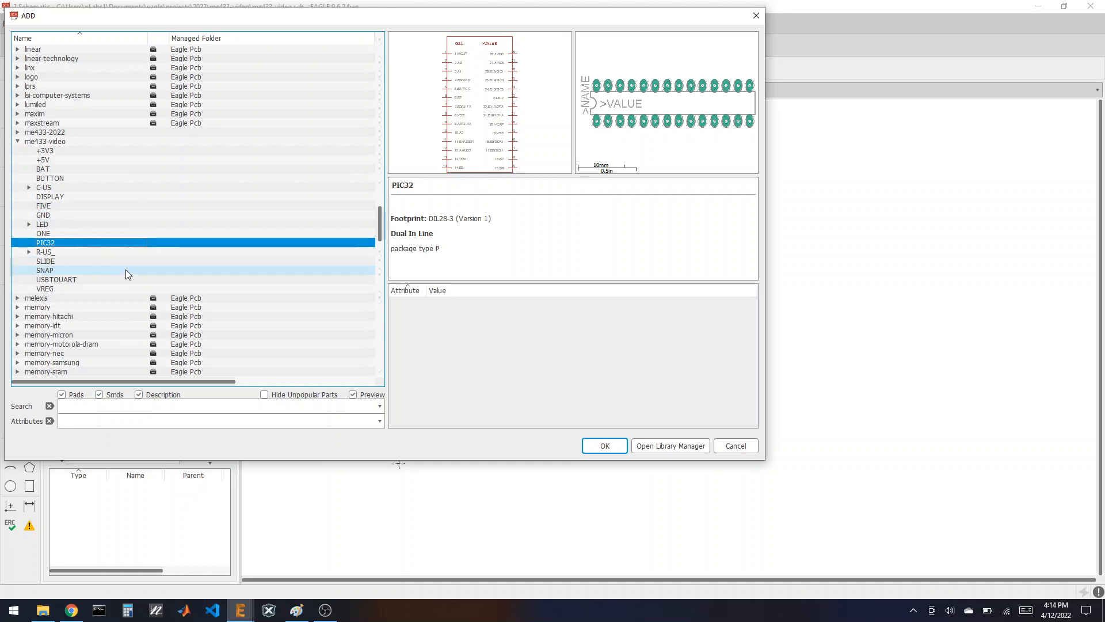
{"action": "left_click", "coordinate": [73, 170]}
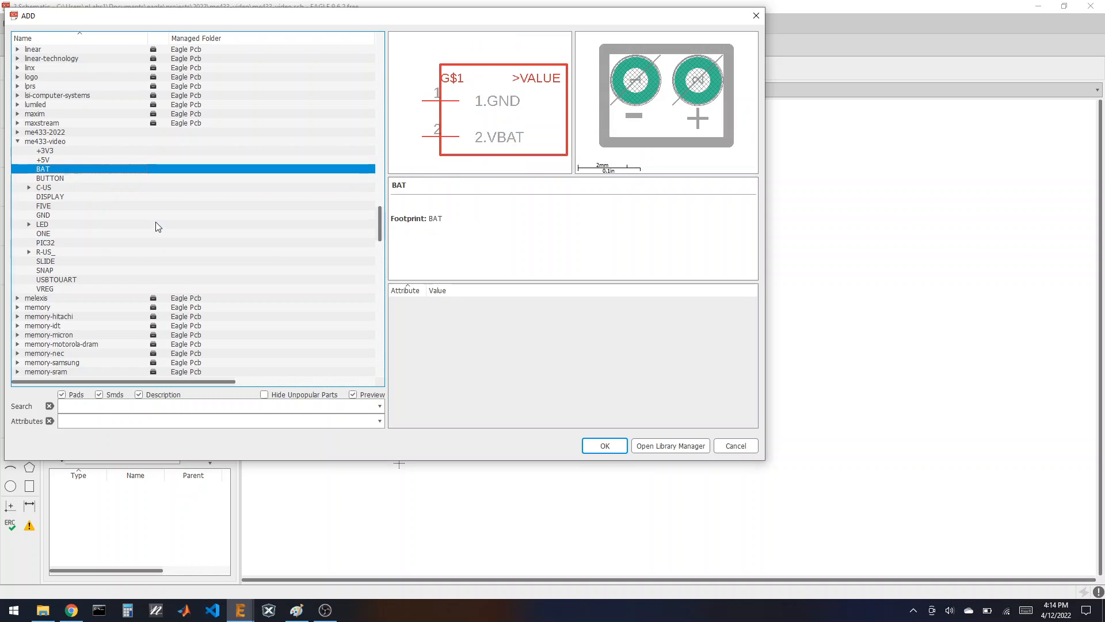
{"action": "left_click", "coordinate": [605, 449]}
{"action": "scroll", "coordinate": [596, 534], "scroll_direction": "down", "scroll_amount": 1}
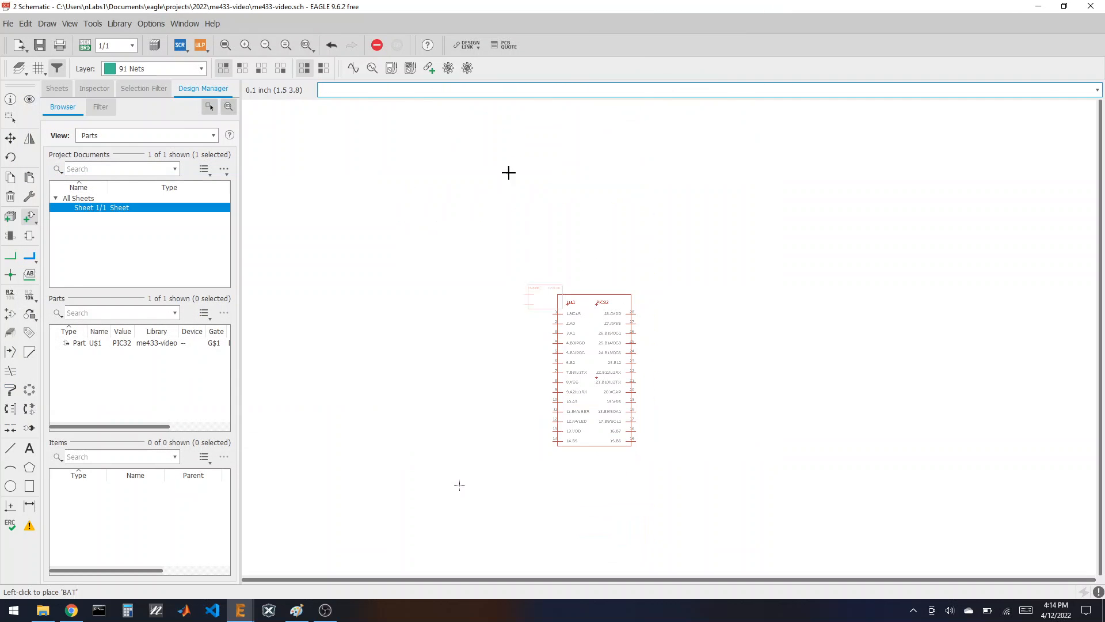
{"action": "left_click", "coordinate": [475, 199]}
Add the SLIDE switch from the me433-video library and place it to the right of the BAT part.
{"action": "left_click", "coordinate": [32, 219]}
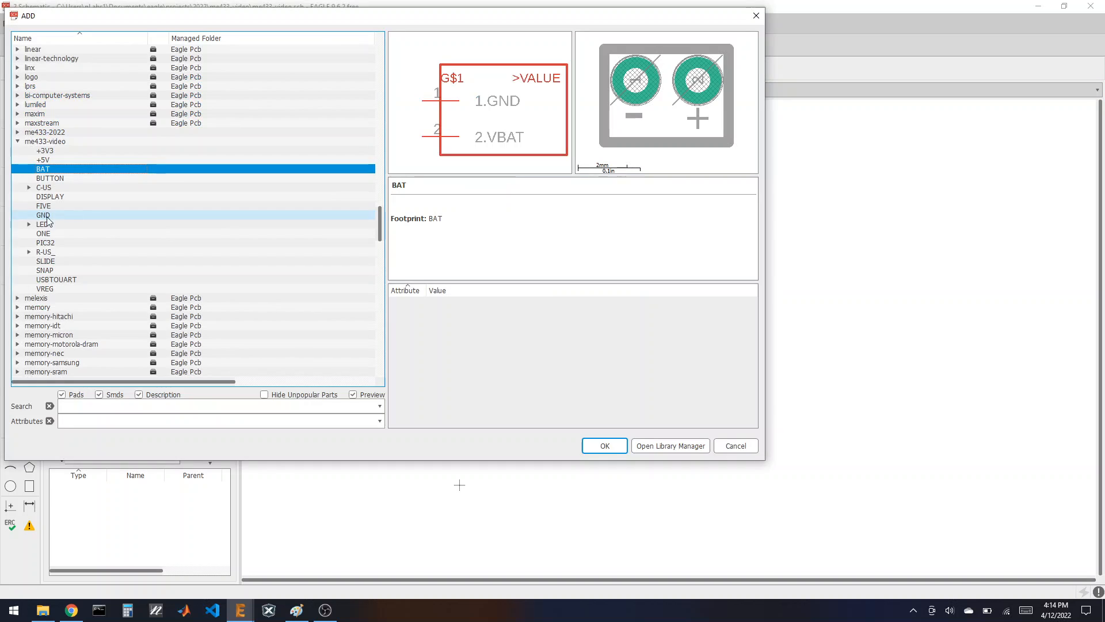
{"action": "left_click", "coordinate": [71, 262]}
{"action": "left_click", "coordinate": [604, 446]}
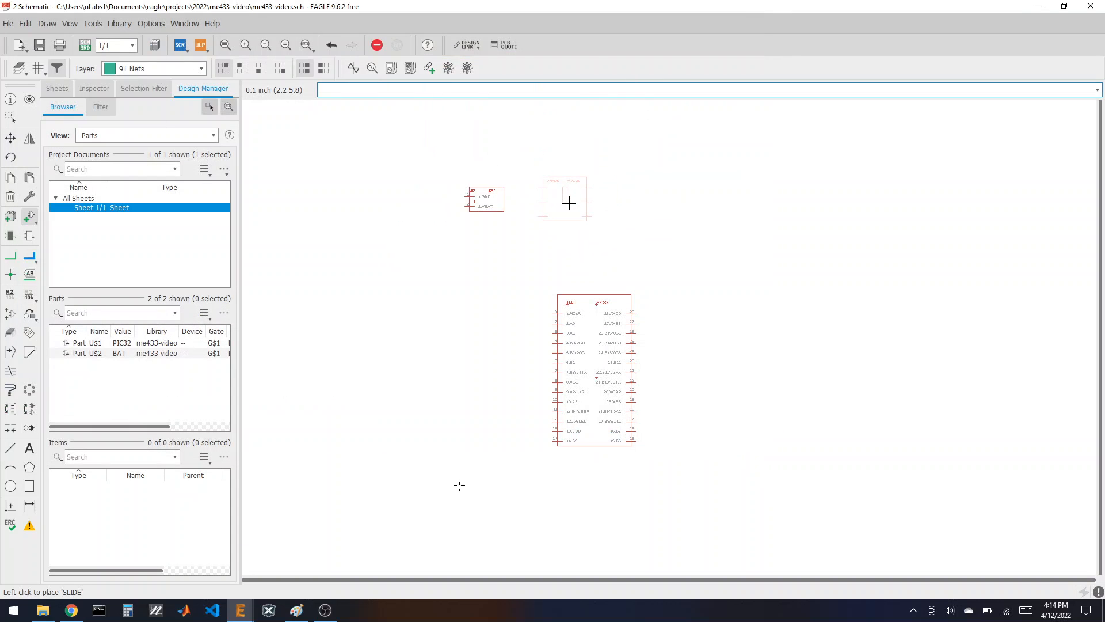
{"action": "left_click", "coordinate": [578, 204]}
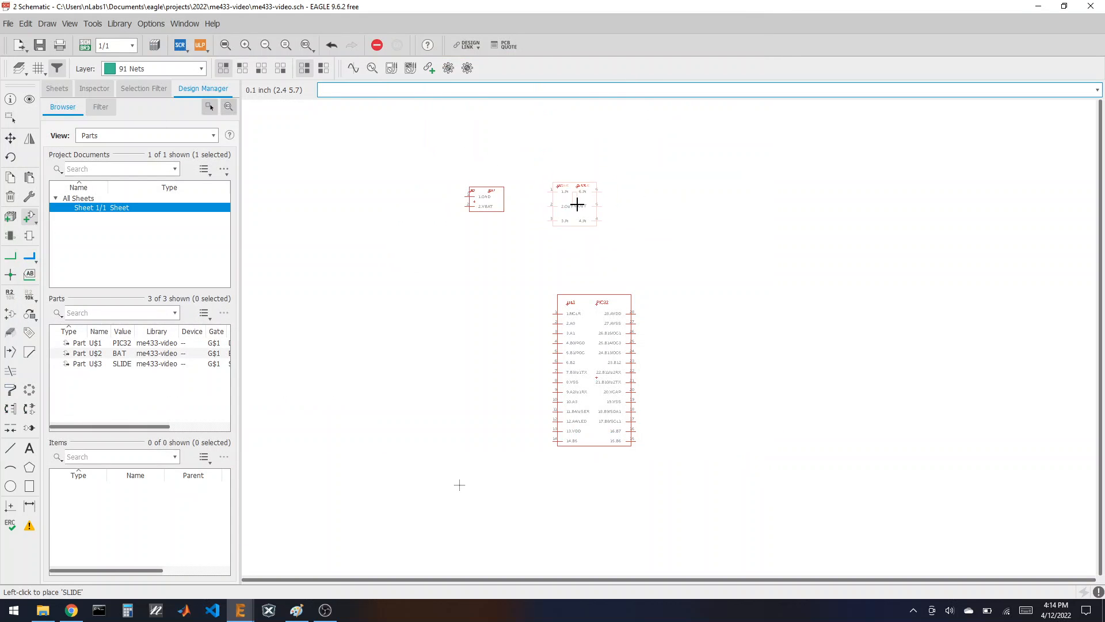
Add the VREG part from the me433-video library and place it to the right of the SLIDE switch.
{"action": "left_click", "coordinate": [30, 217]}
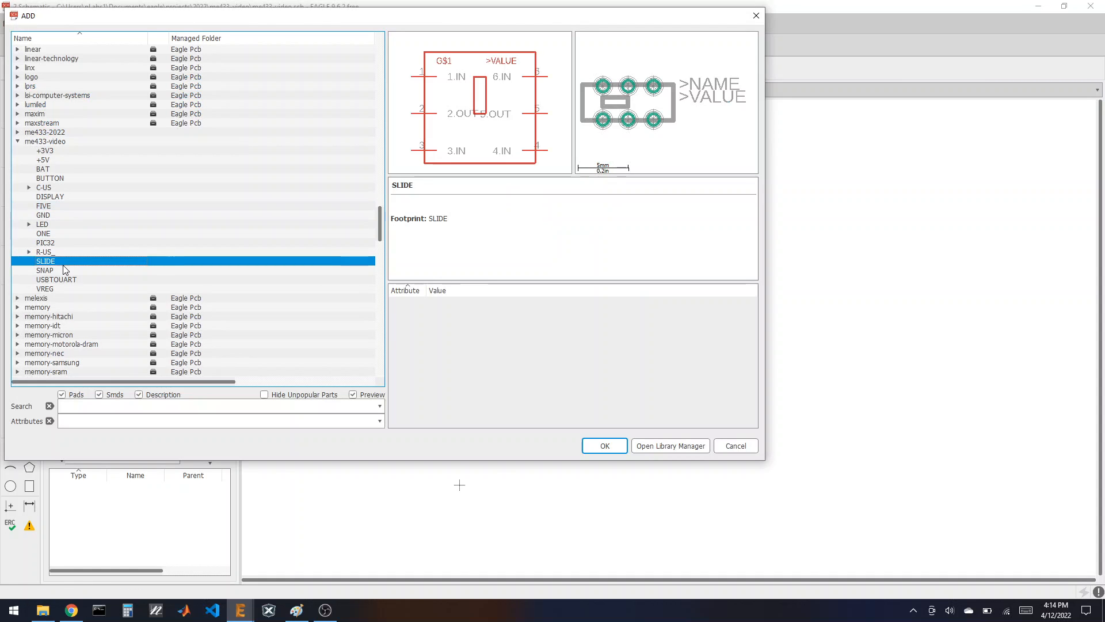
{"action": "left_click", "coordinate": [52, 289]}
{"action": "left_click", "coordinate": [602, 446]}
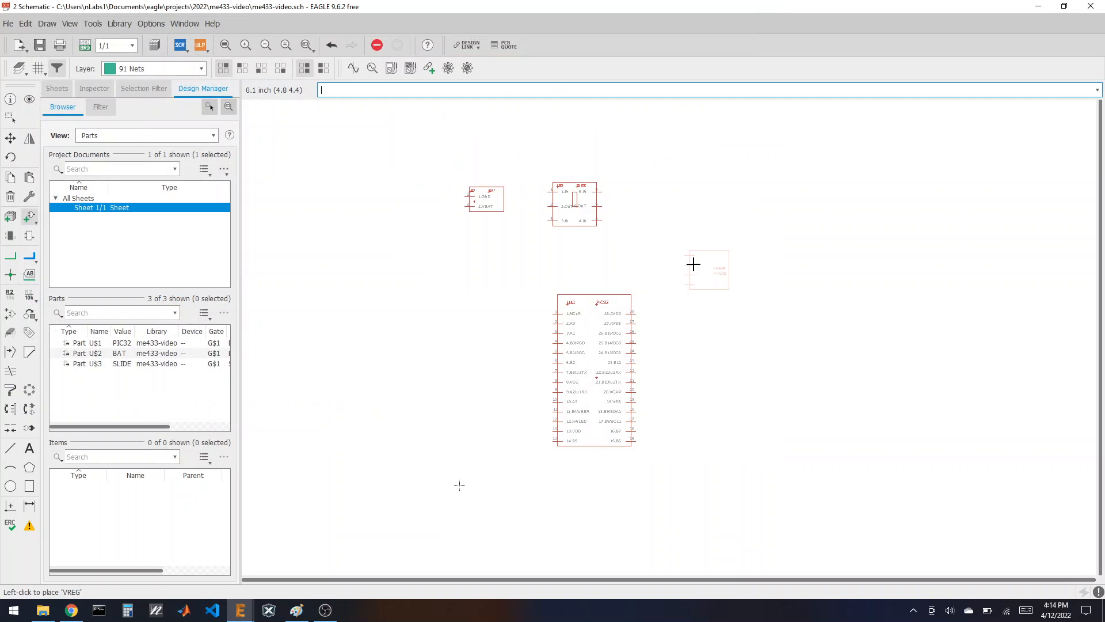
{"action": "left_click", "coordinate": [661, 201]}
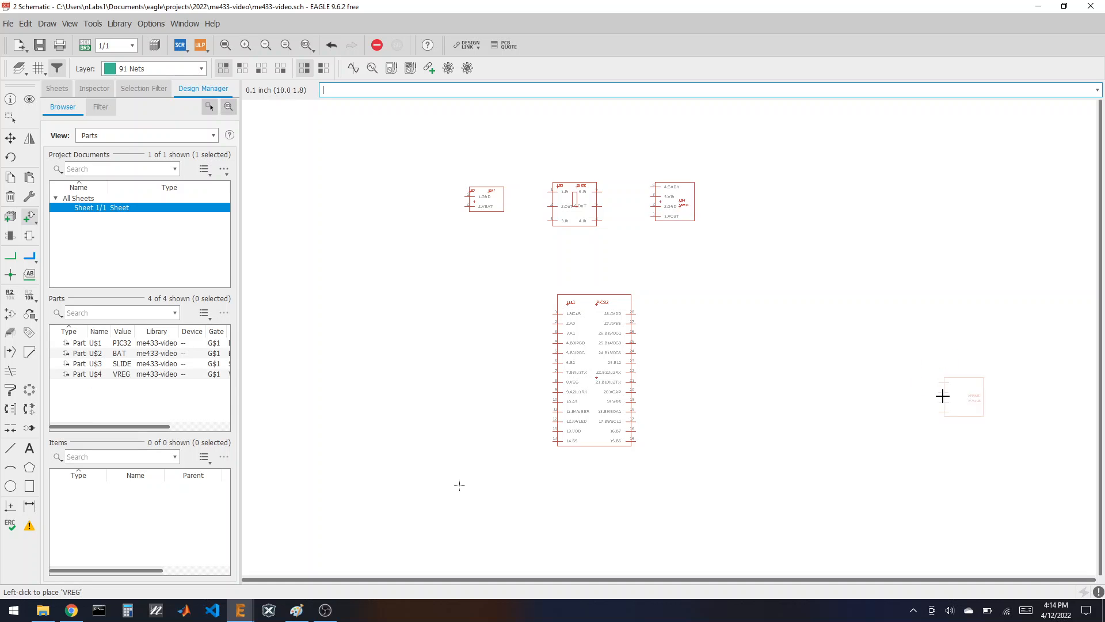
Add the USBTOUART part from the me433-video library and place it below and to the right of the VREG.
{"action": "left_click", "coordinate": [30, 235]}
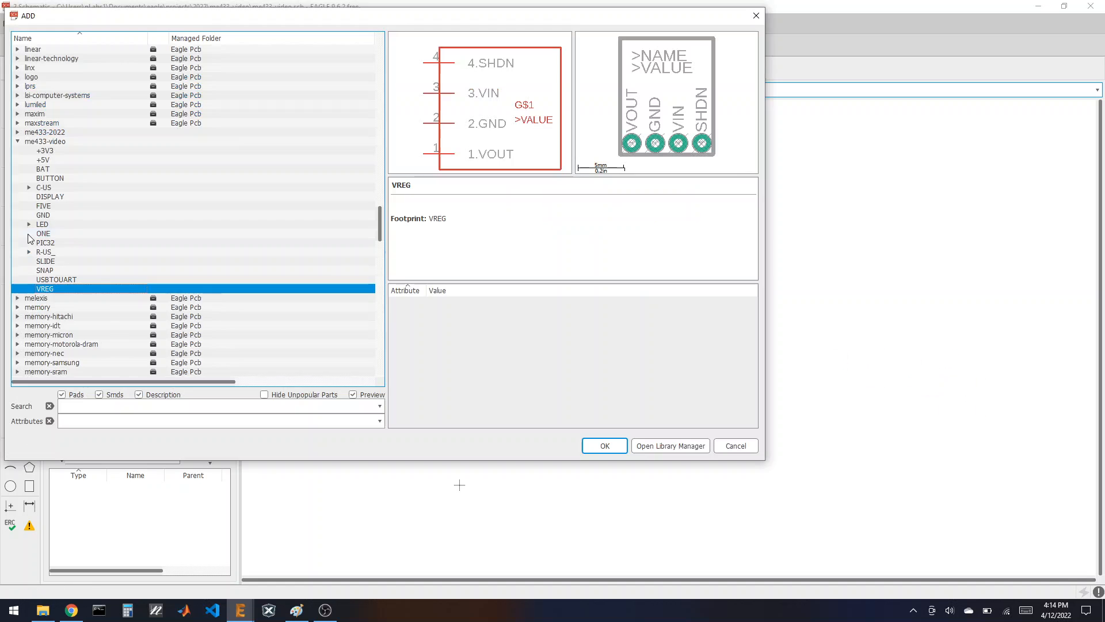
{"action": "left_click", "coordinate": [65, 280]}
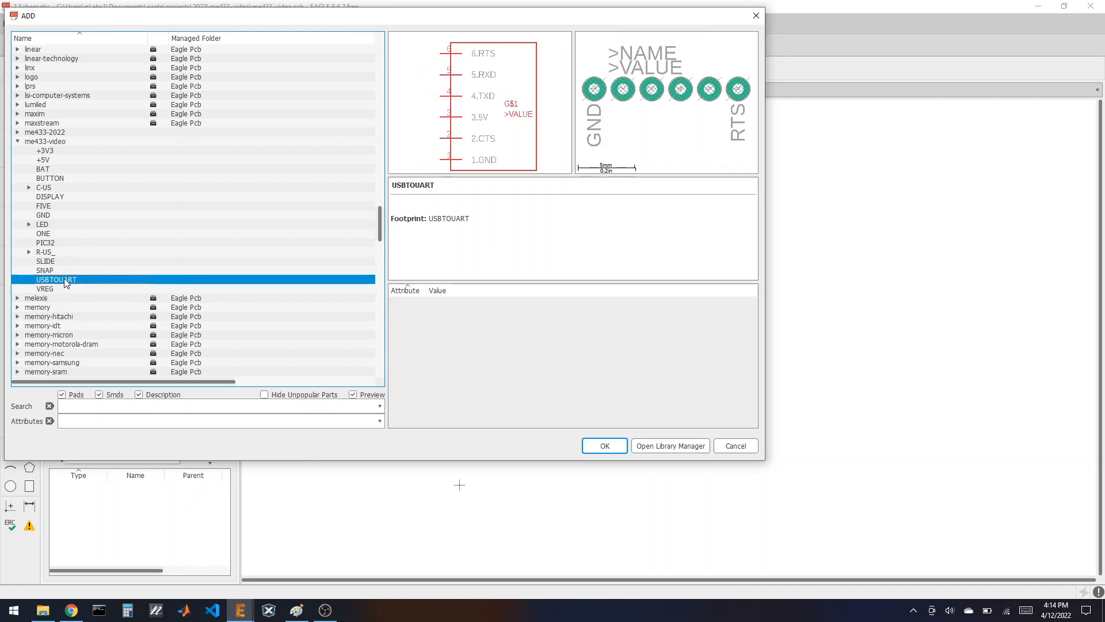
{"action": "left_click", "coordinate": [599, 447]}
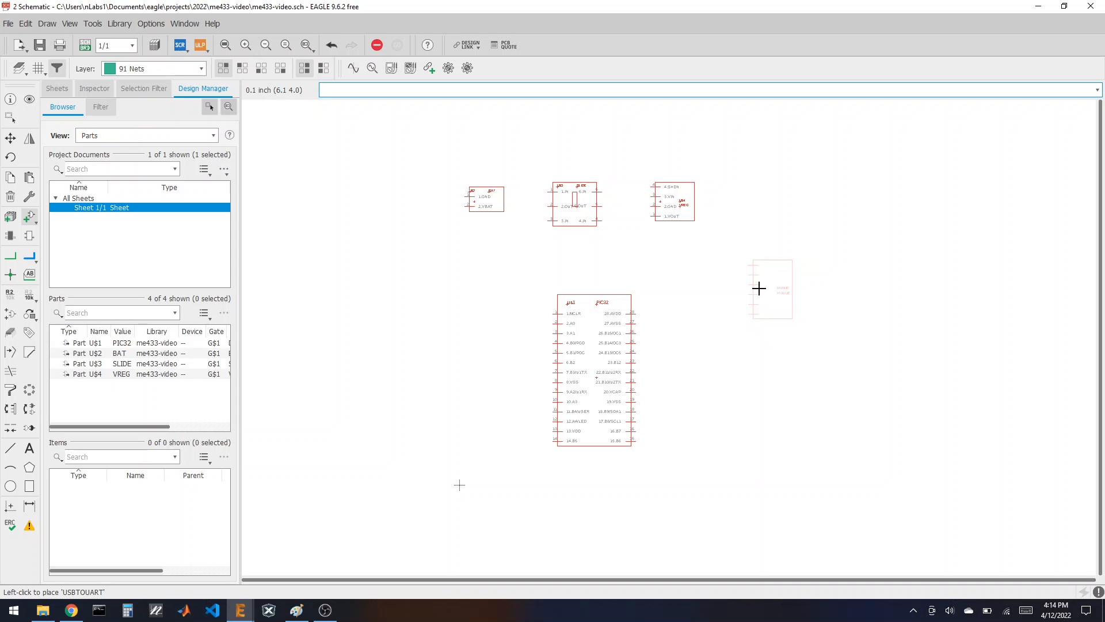
{"action": "left_click", "coordinate": [759, 286]}
Add the SNAP part from the me433-video library and place it directly below the USBTOUART part.
{"action": "left_click", "coordinate": [30, 217]}
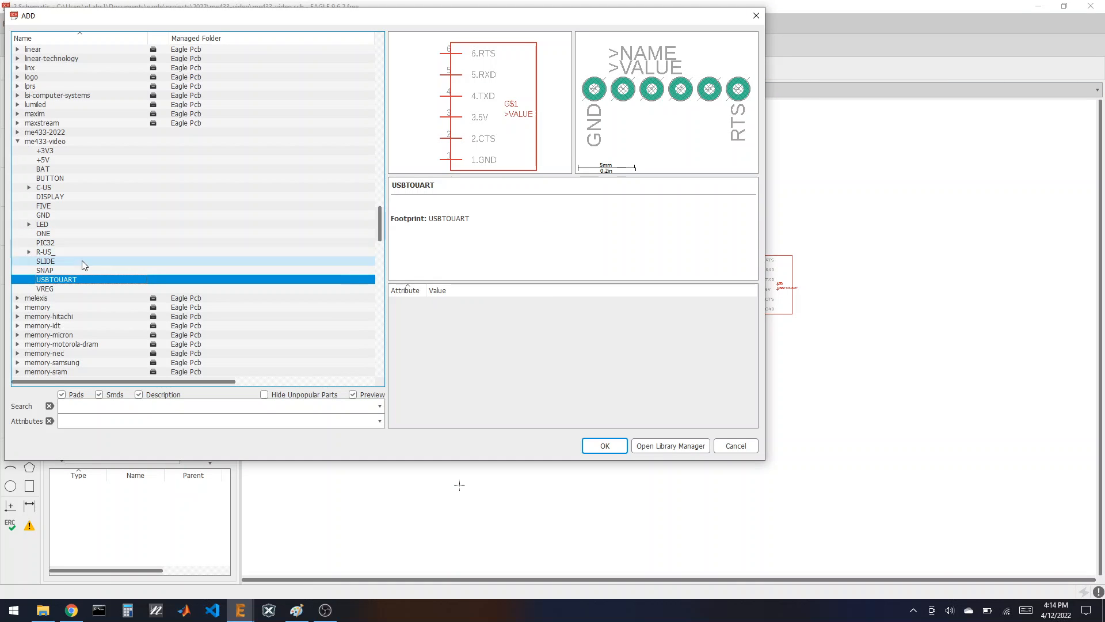
{"action": "left_click", "coordinate": [60, 270]}
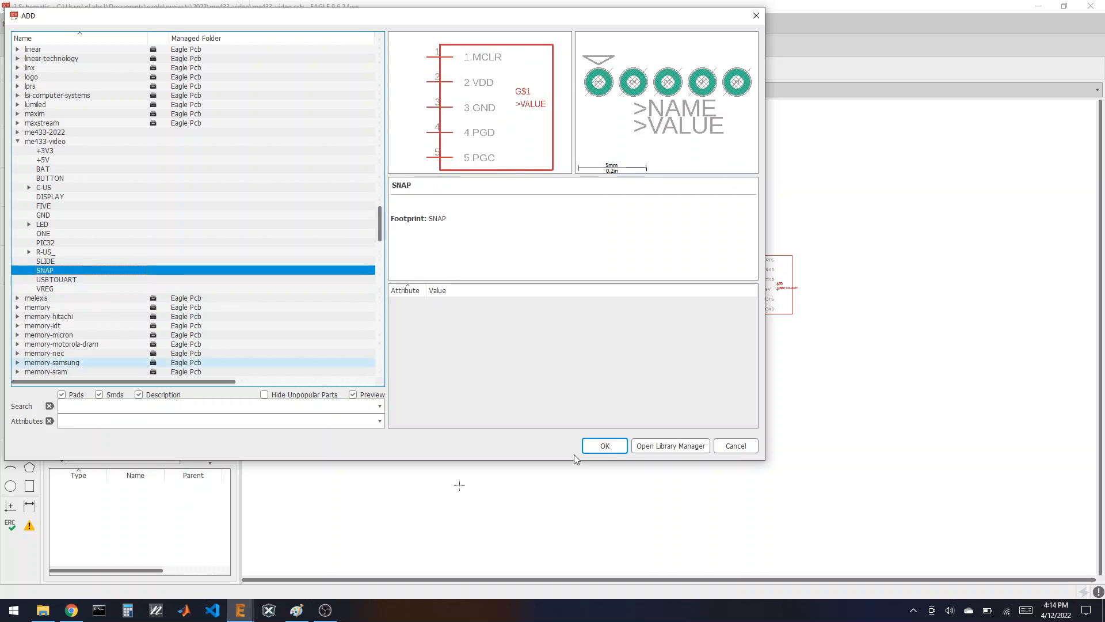
{"action": "left_click", "coordinate": [603, 446]}
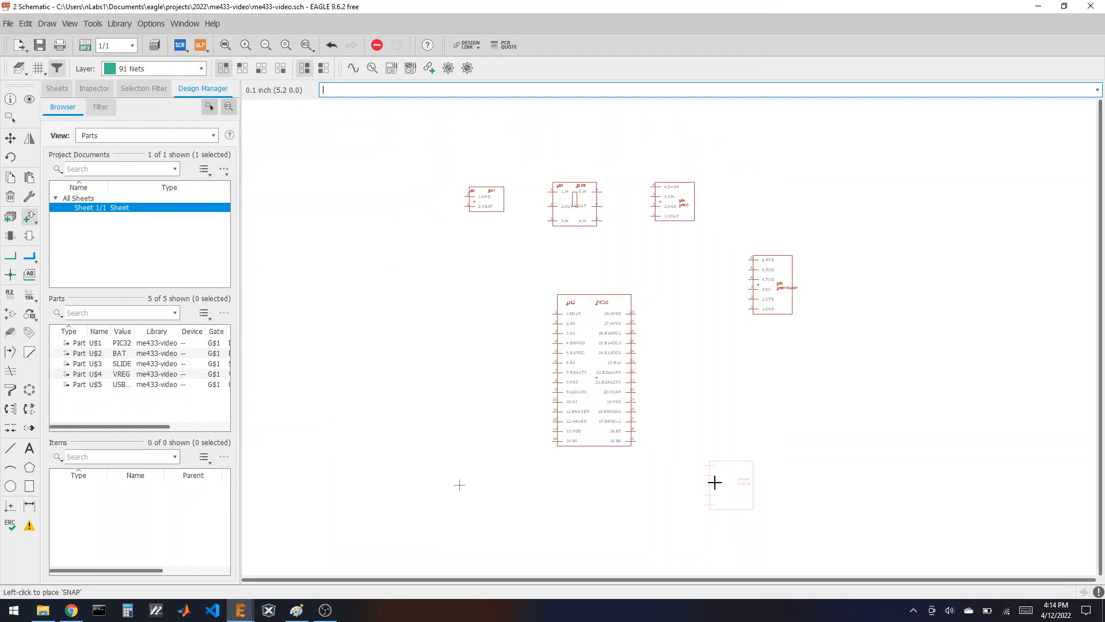
{"action": "left_click", "coordinate": [759, 351]}
Add the DISPLAY part from the me433-video library and place it directly below the SNAP part.
{"action": "left_click", "coordinate": [25, 217]}
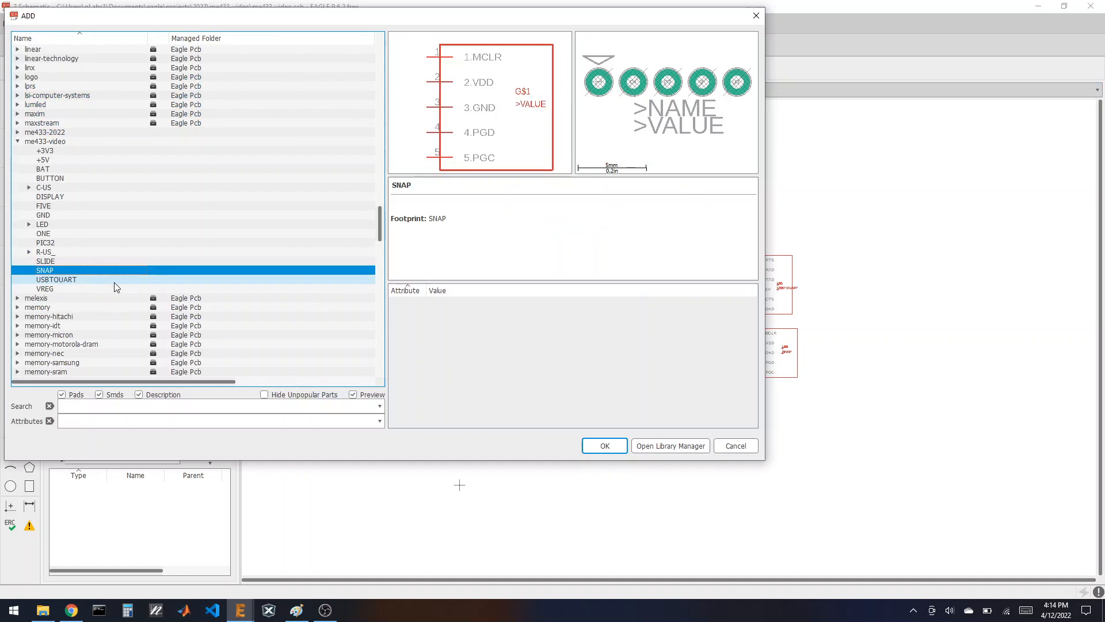
{"action": "left_click", "coordinate": [68, 197]}
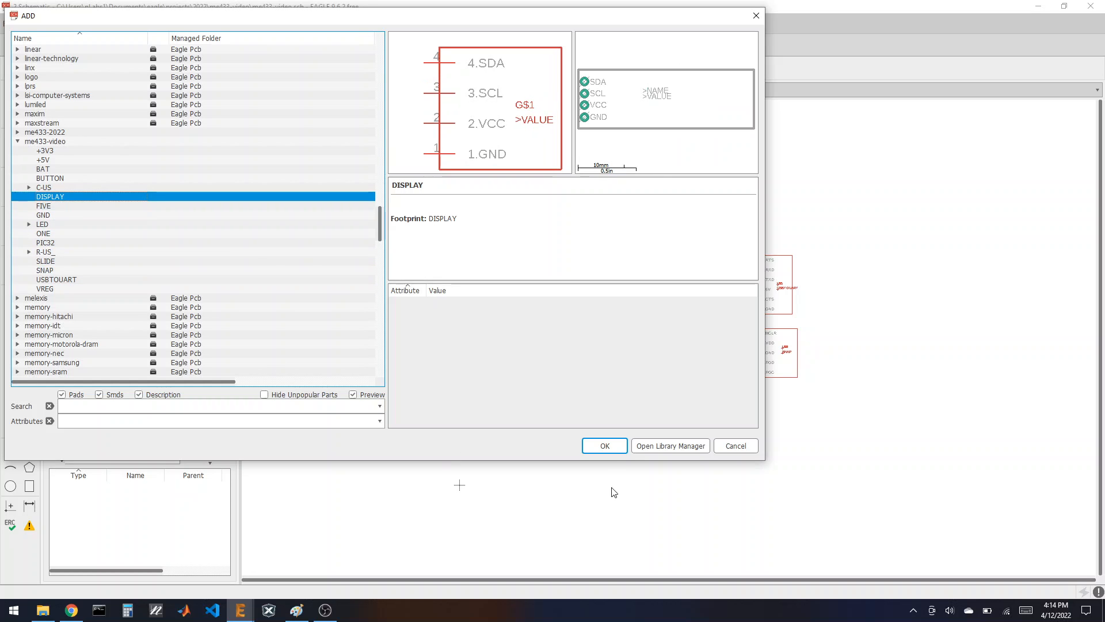
{"action": "left_click", "coordinate": [609, 448]}
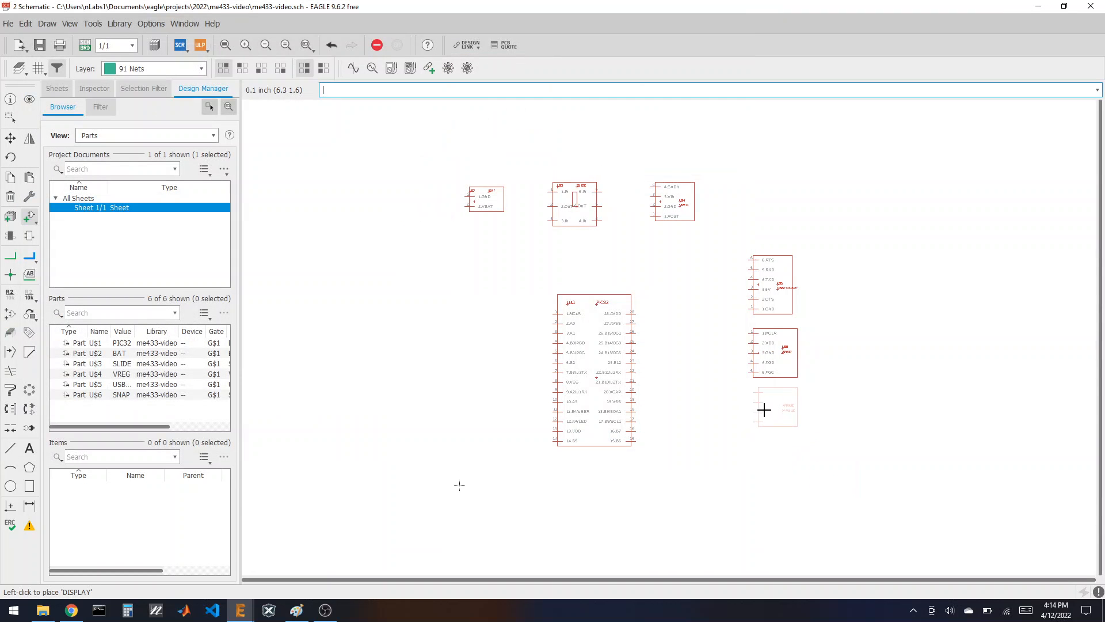
{"action": "left_click", "coordinate": [764, 419]}
Start adding another part and expand the package variants of the me433-video library's LED.
{"action": "left_click", "coordinate": [30, 217]}
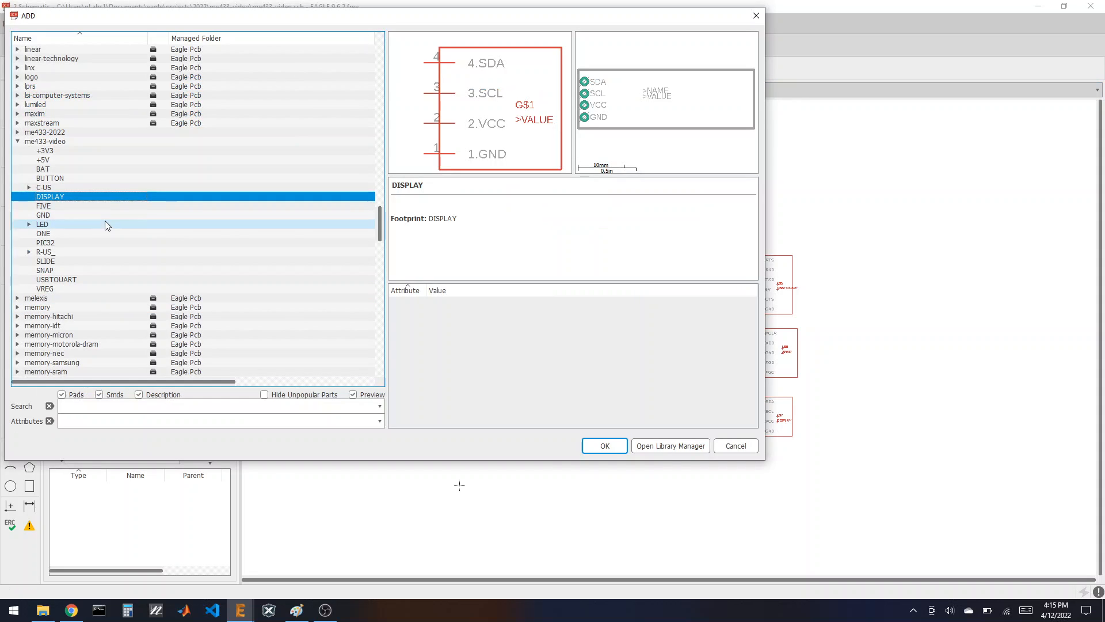
{"action": "left_click", "coordinate": [43, 226]}
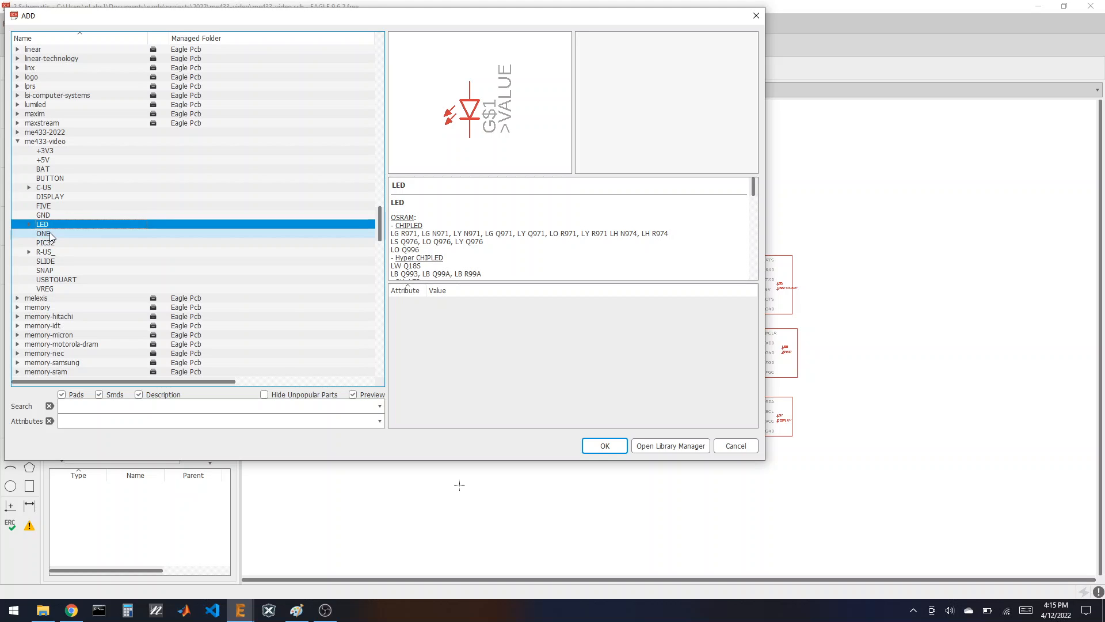
{"action": "left_click", "coordinate": [49, 244]}
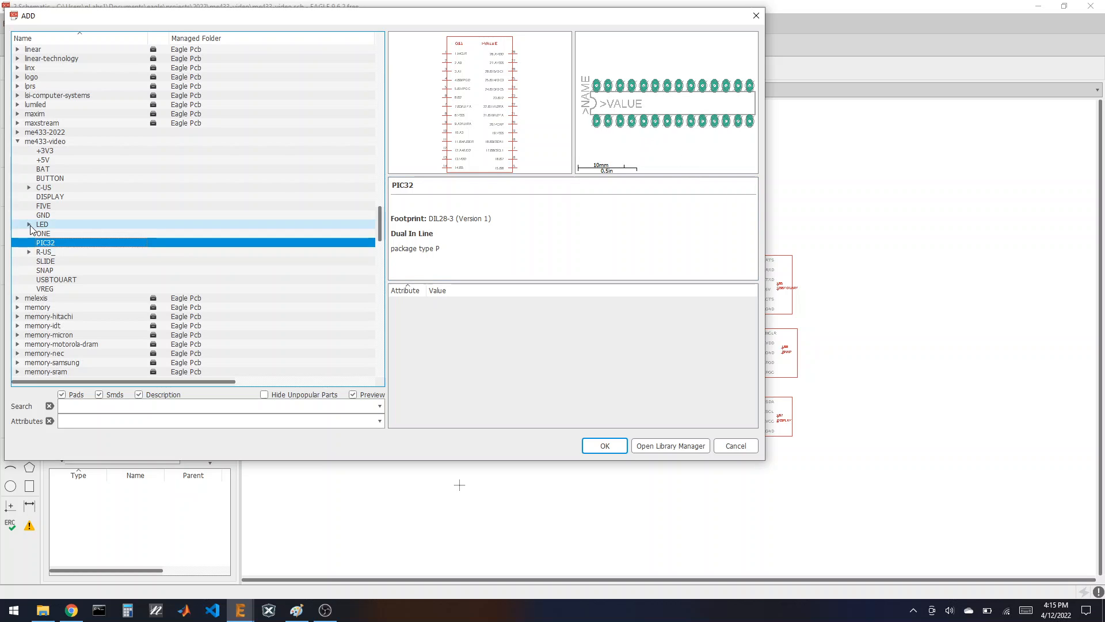
{"action": "left_click", "coordinate": [56, 225]}
{"action": "left_click", "coordinate": [29, 224]}
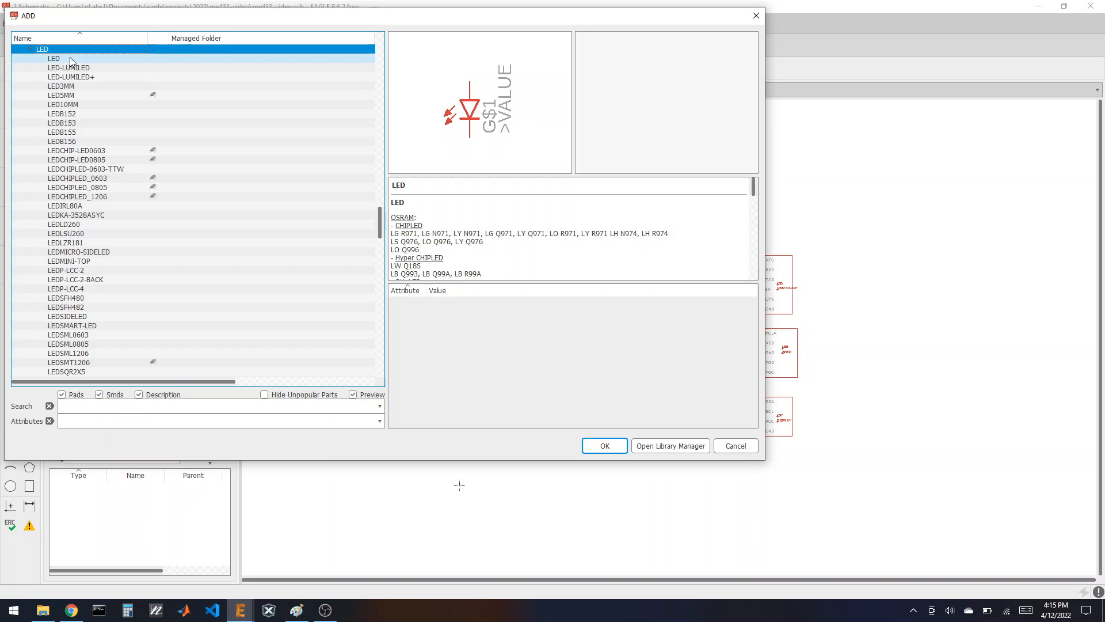
{"action": "scroll", "coordinate": [102, 264], "scroll_direction": "down", "scroll_amount": 2}
{"action": "scroll", "coordinate": [102, 263], "scroll_direction": "up", "scroll_amount": 2}
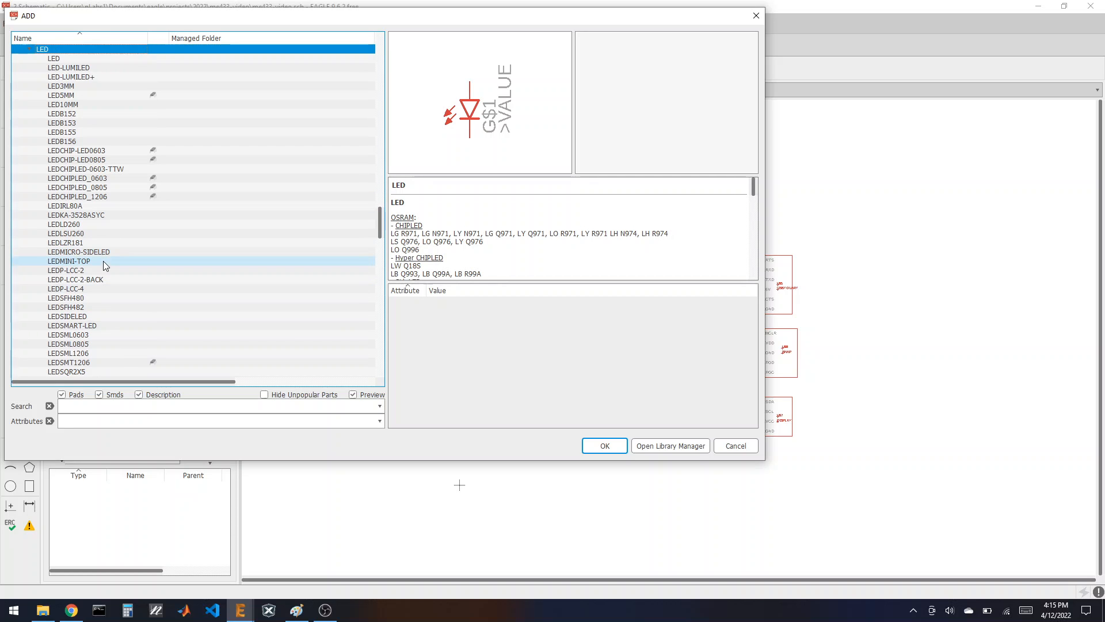
Compare the LED footprints, choose LED3MM and place two of them side by side to the right of the VREG.
{"action": "left_click", "coordinate": [61, 86]}
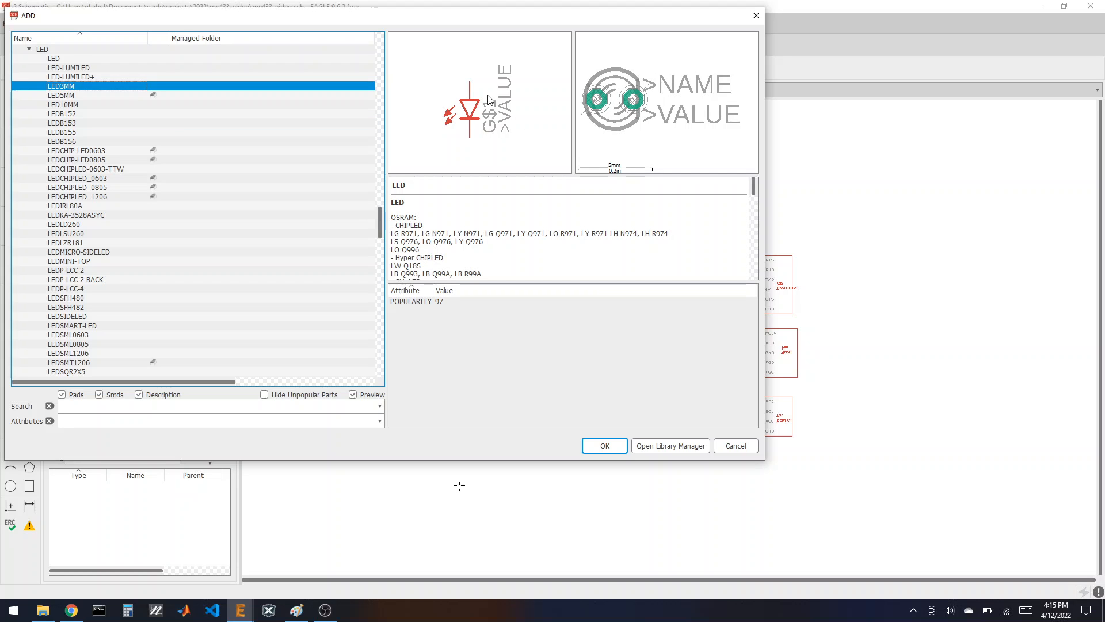
{"action": "left_click", "coordinate": [60, 141]}
{"action": "left_click", "coordinate": [60, 122]}
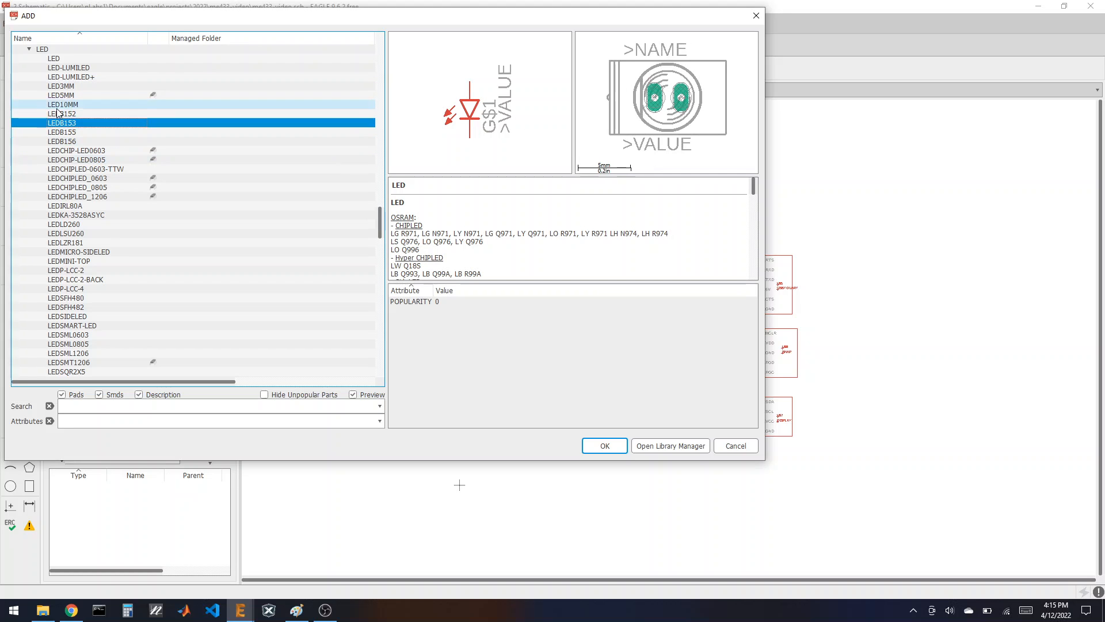
{"action": "left_click", "coordinate": [58, 105]}
{"action": "left_click", "coordinate": [61, 86]}
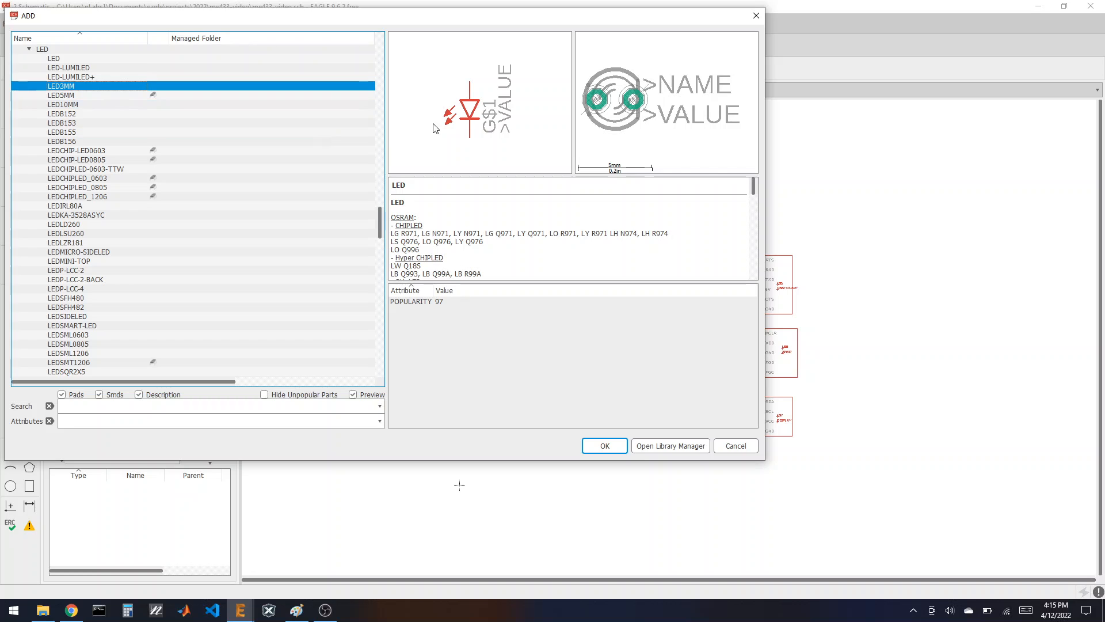
{"action": "left_click", "coordinate": [602, 444]}
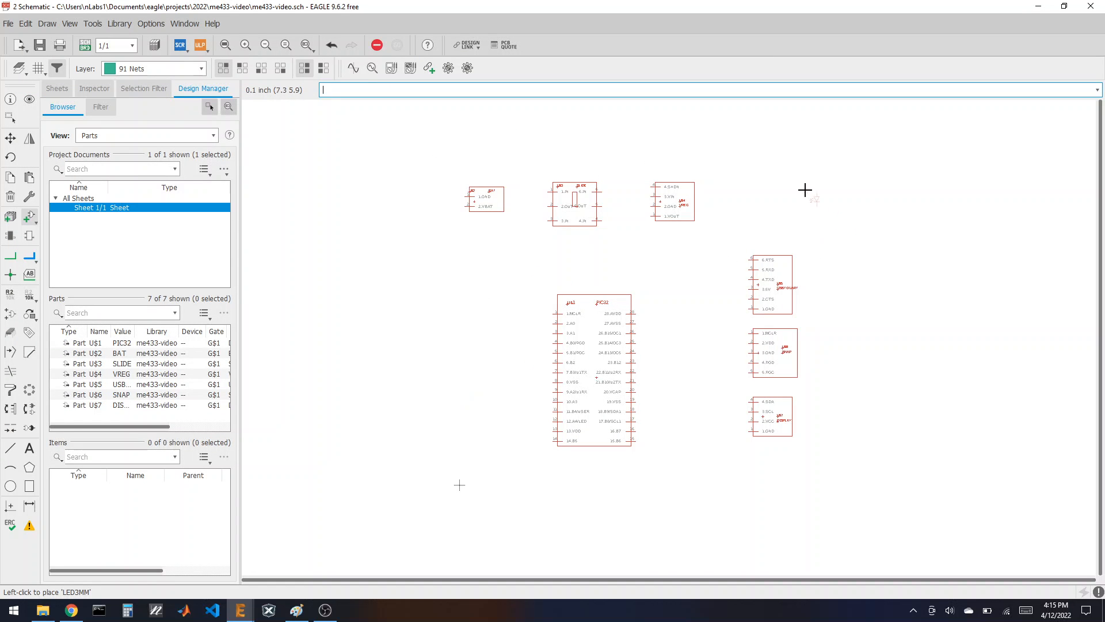
{"action": "left_click", "coordinate": [744, 185]}
{"action": "left_click", "coordinate": [768, 185]}
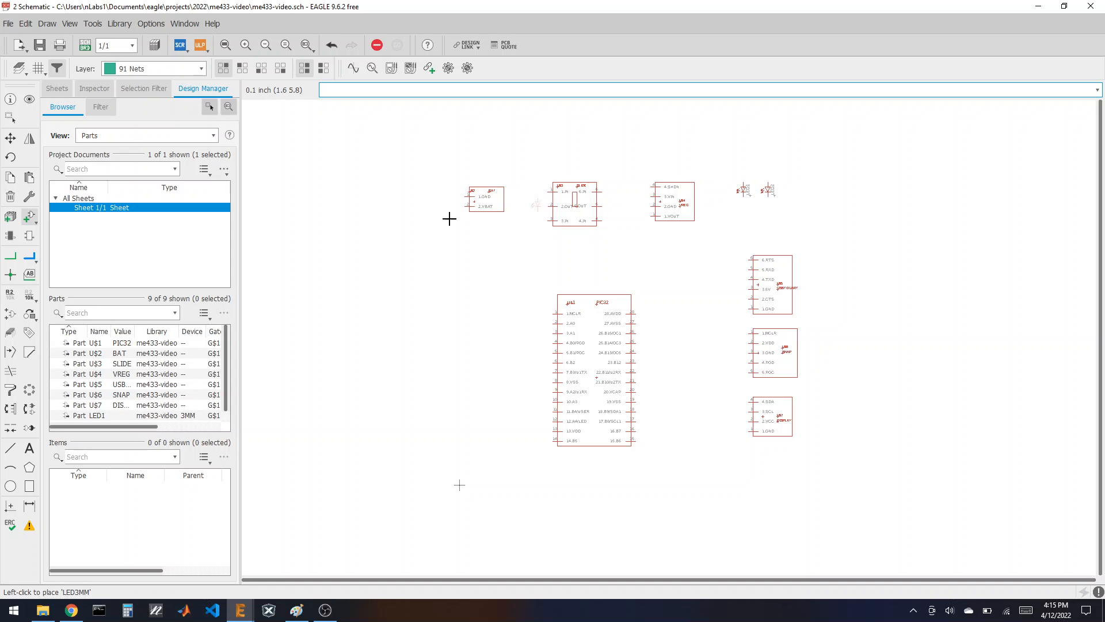
Expand the R-US_ resistor in the me433-video library and compare the footprints of its 0207 and 0309 variants.
{"action": "left_click", "coordinate": [30, 218]}
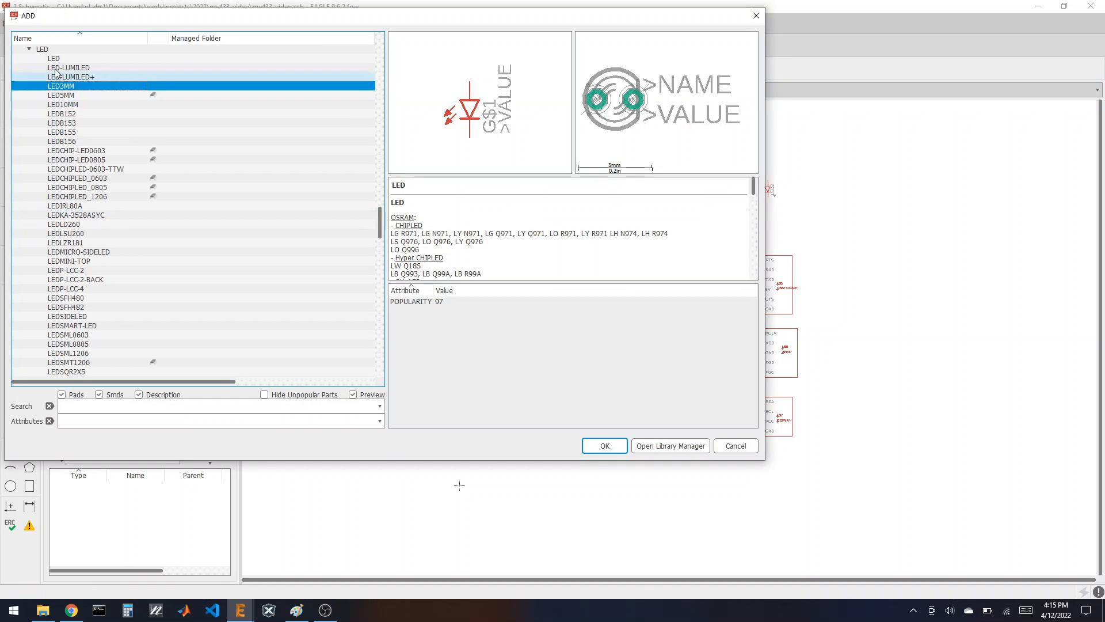
{"action": "scroll", "coordinate": [81, 189], "scroll_direction": "up", "scroll_amount": 5}
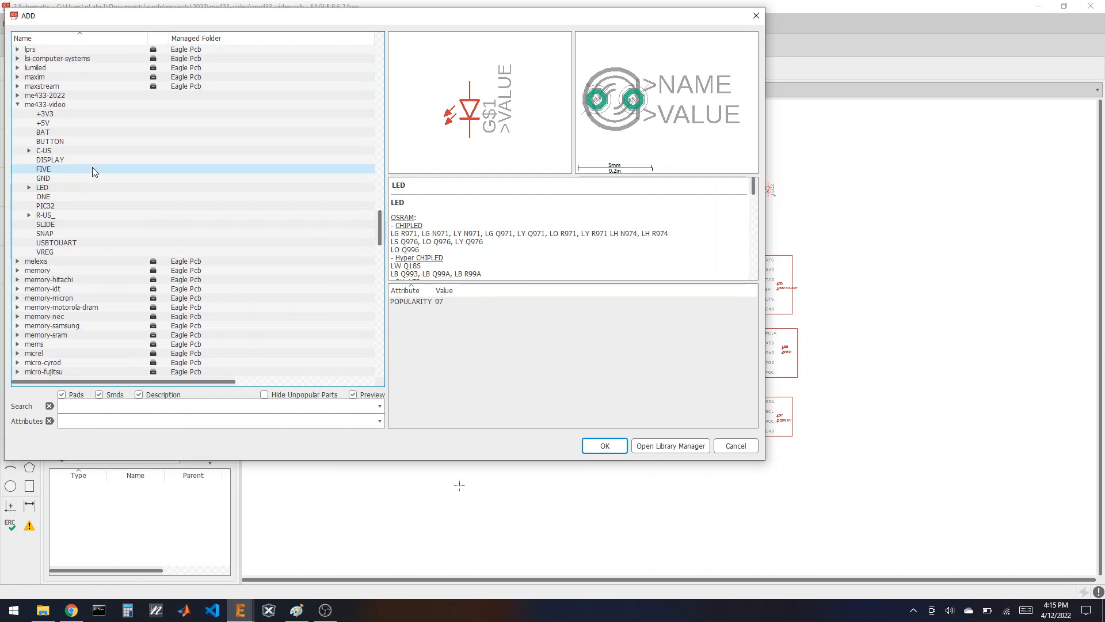
{"action": "left_click", "coordinate": [31, 218]}
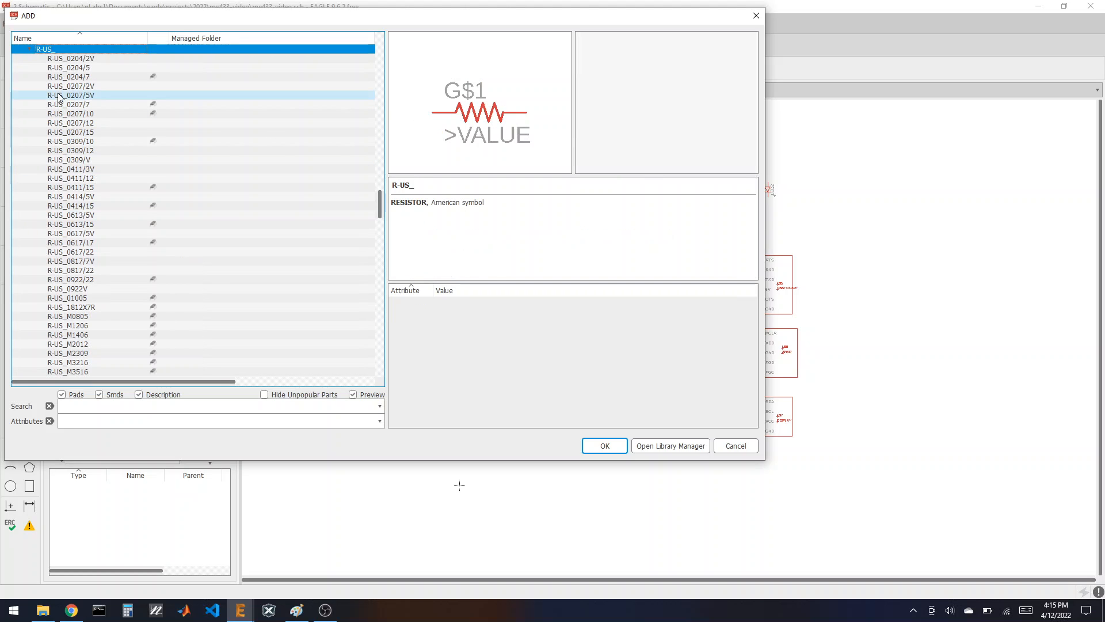
{"action": "left_click", "coordinate": [241, 95]}
{"action": "left_click", "coordinate": [265, 104]}
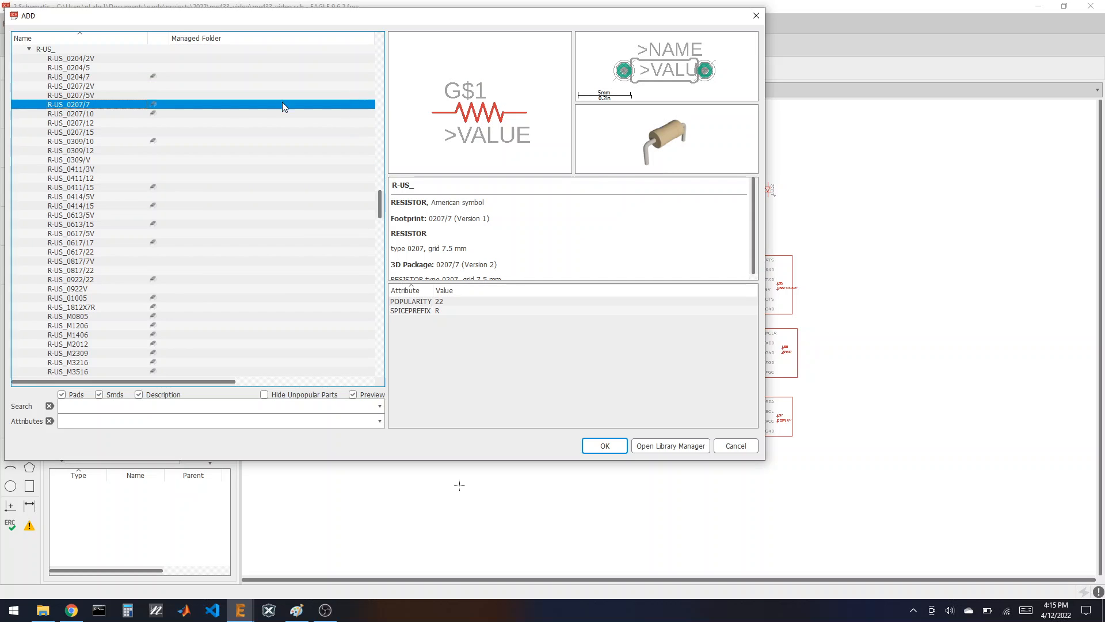
{"action": "key", "text": "Up"}
{"action": "key", "text": "Up"}
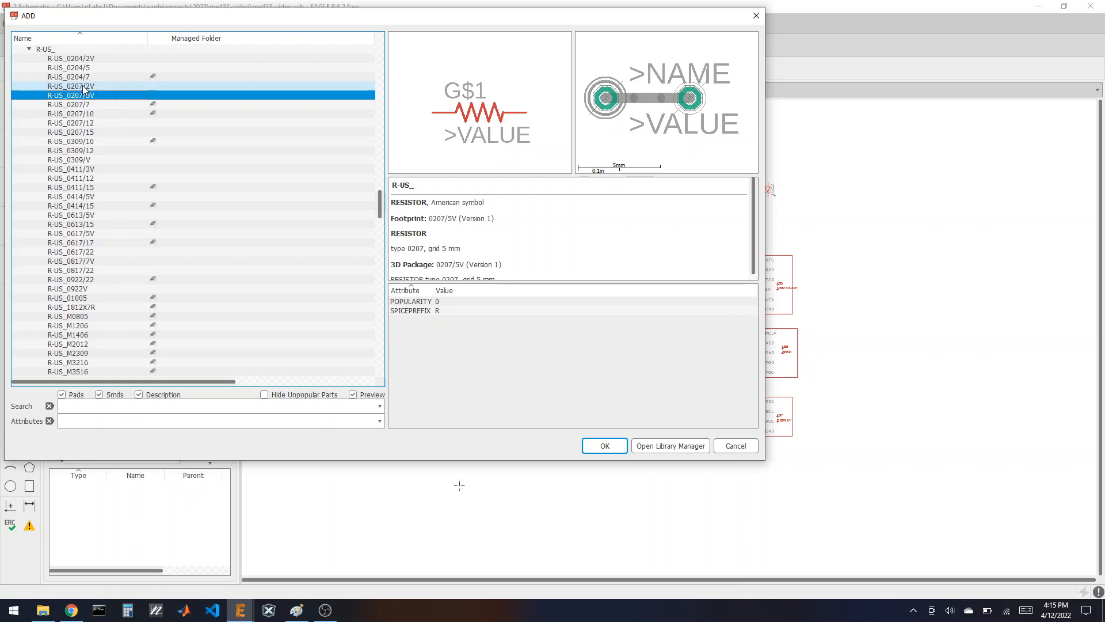
{"action": "key", "text": "Down"}
{"action": "key", "text": "Down"}
{"action": "key", "text": "Down"}
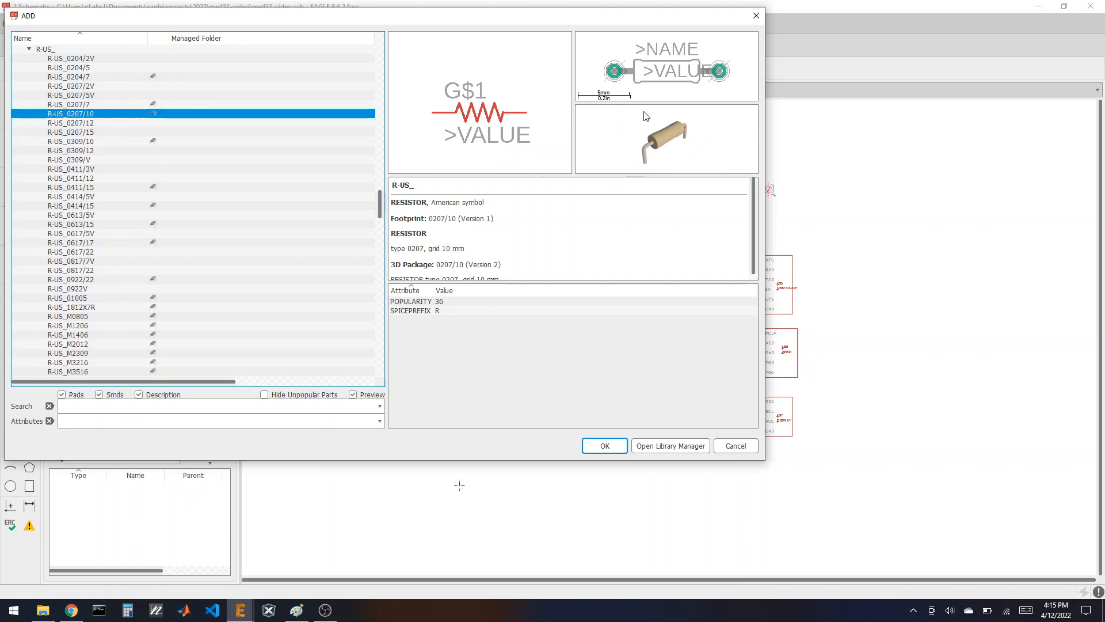
{"action": "left_click", "coordinate": [57, 123]}
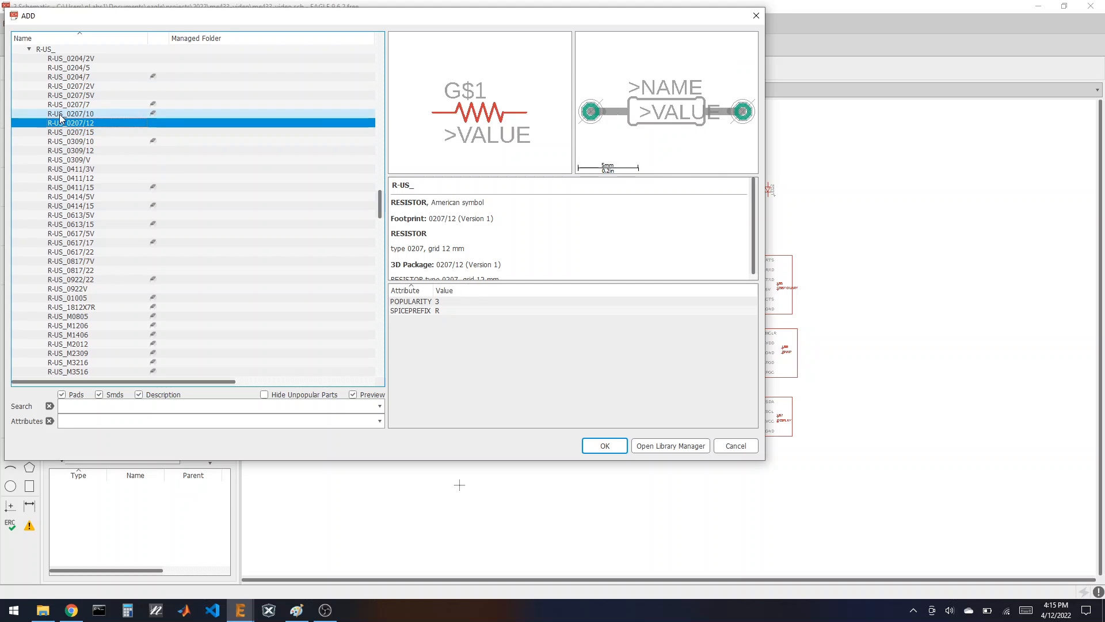
{"action": "left_click", "coordinate": [60, 116]}
{"action": "left_click", "coordinate": [66, 105]}
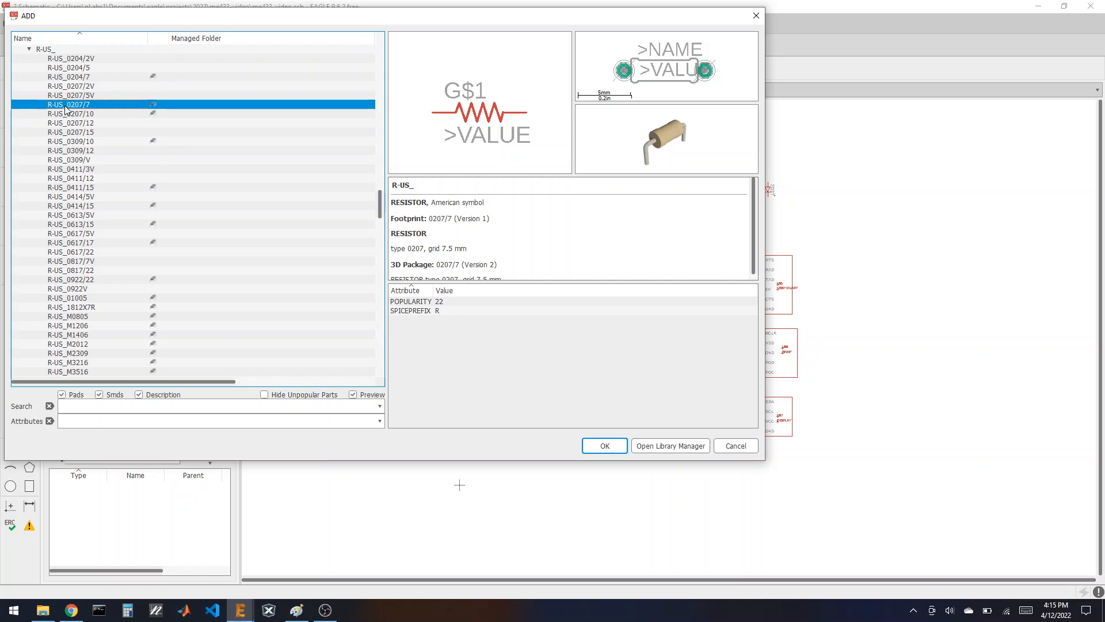
{"action": "left_click", "coordinate": [69, 96]}
{"action": "left_click", "coordinate": [67, 105]}
{"action": "left_click", "coordinate": [98, 151]}
{"action": "left_click", "coordinate": [94, 142]}
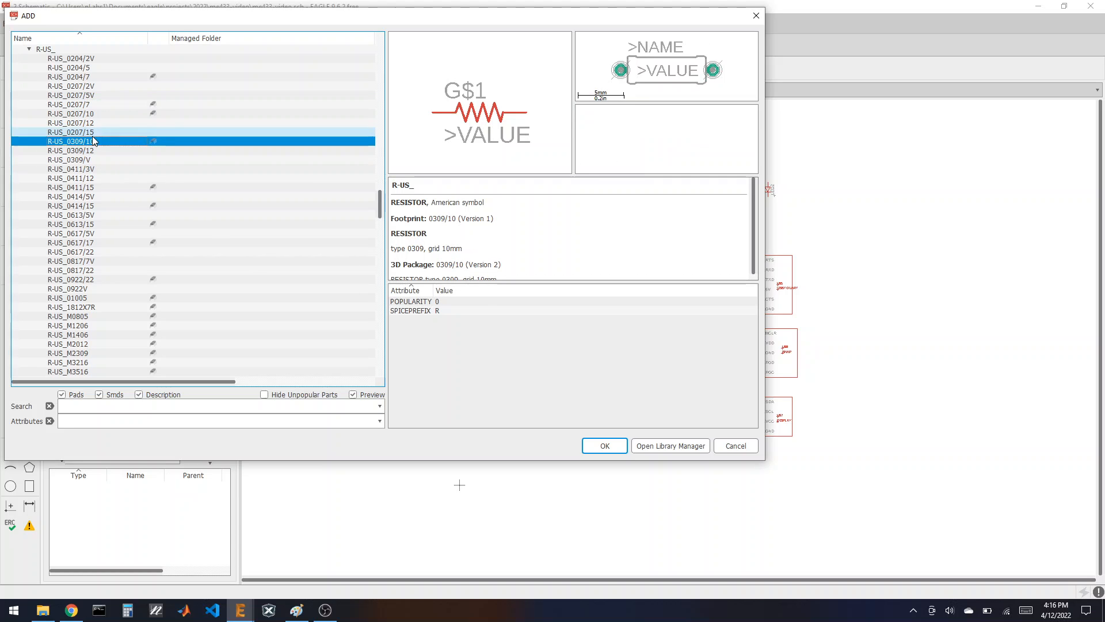
{"action": "left_click", "coordinate": [93, 136]}
{"action": "left_click", "coordinate": [92, 86]}
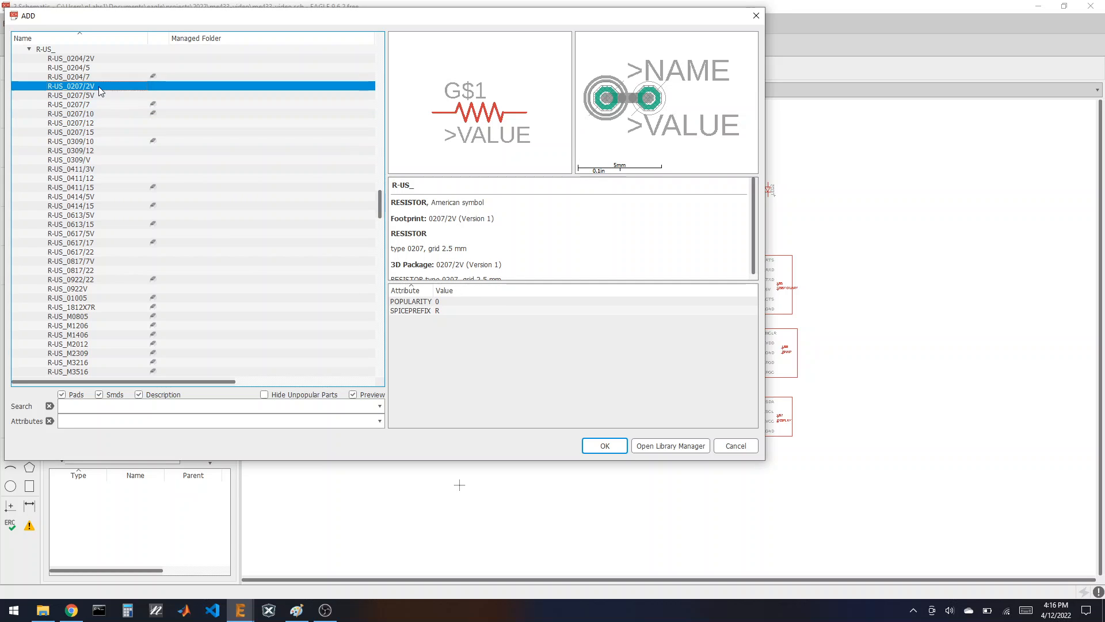
{"action": "left_click", "coordinate": [94, 97]}
Add the R-US_0207/7 resistor from the me433-video library and place one directly below each of the two LEDs.
{"action": "left_click", "coordinate": [93, 105]}
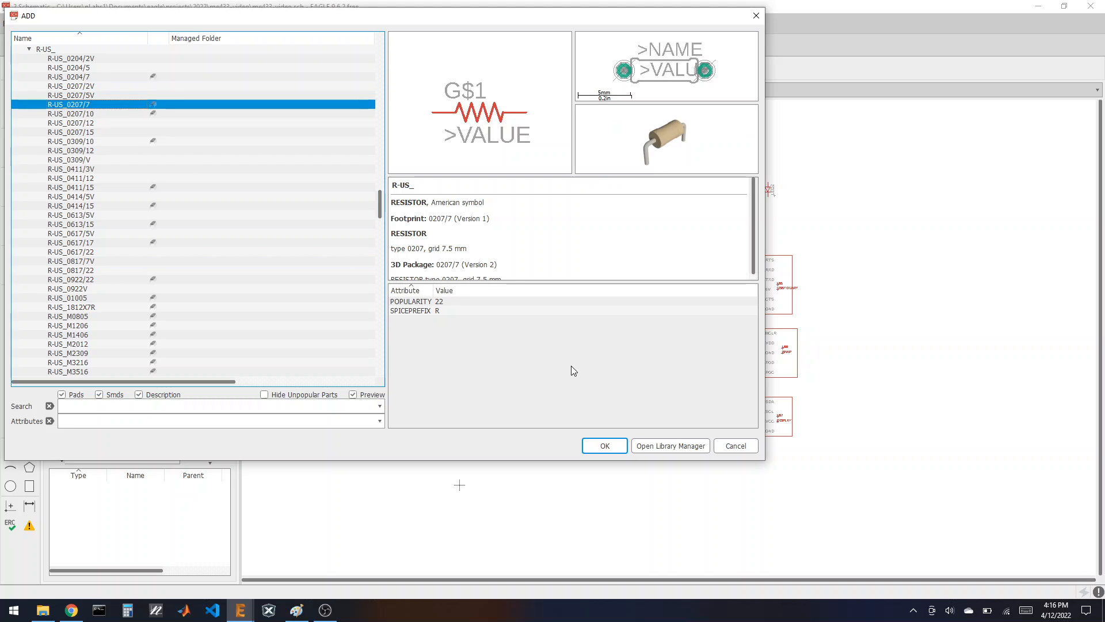
{"action": "left_click", "coordinate": [605, 447]}
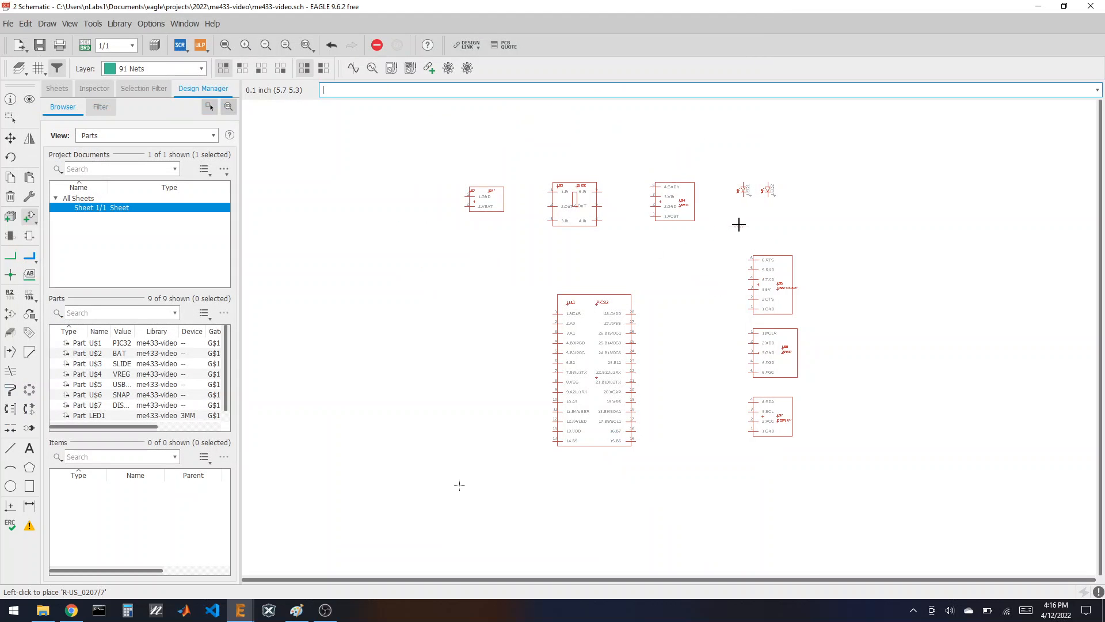
{"action": "scroll", "coordinate": [739, 224], "scroll_direction": "up", "scroll_amount": 5}
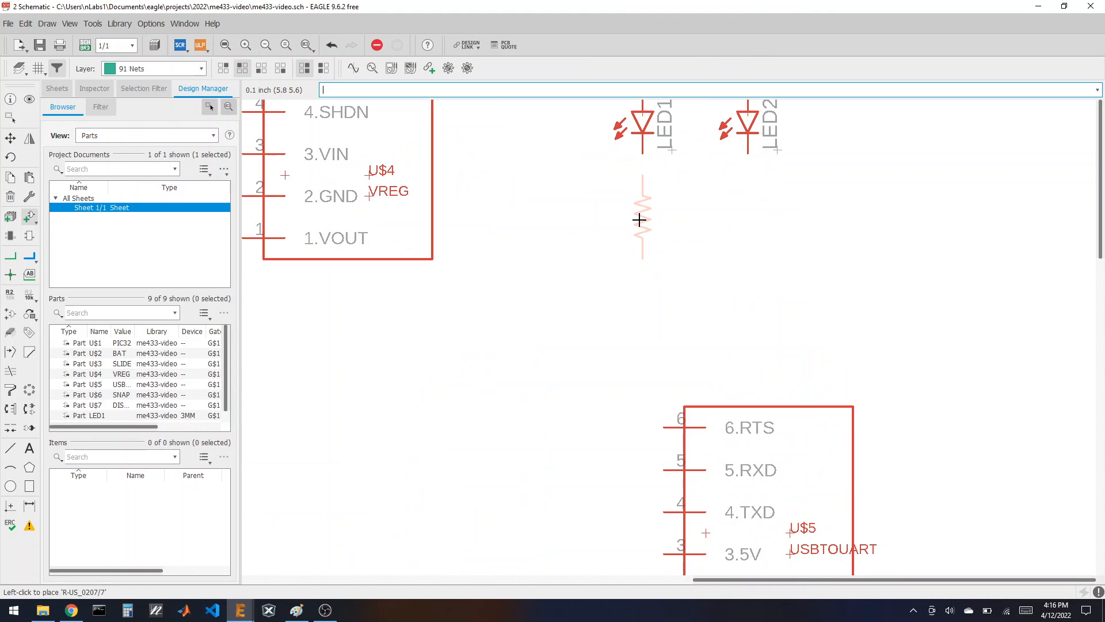
{"action": "left_click", "coordinate": [640, 219]}
{"action": "left_click", "coordinate": [747, 217]}
{"action": "scroll", "coordinate": [528, 358], "scroll_direction": "down", "scroll_amount": 4}
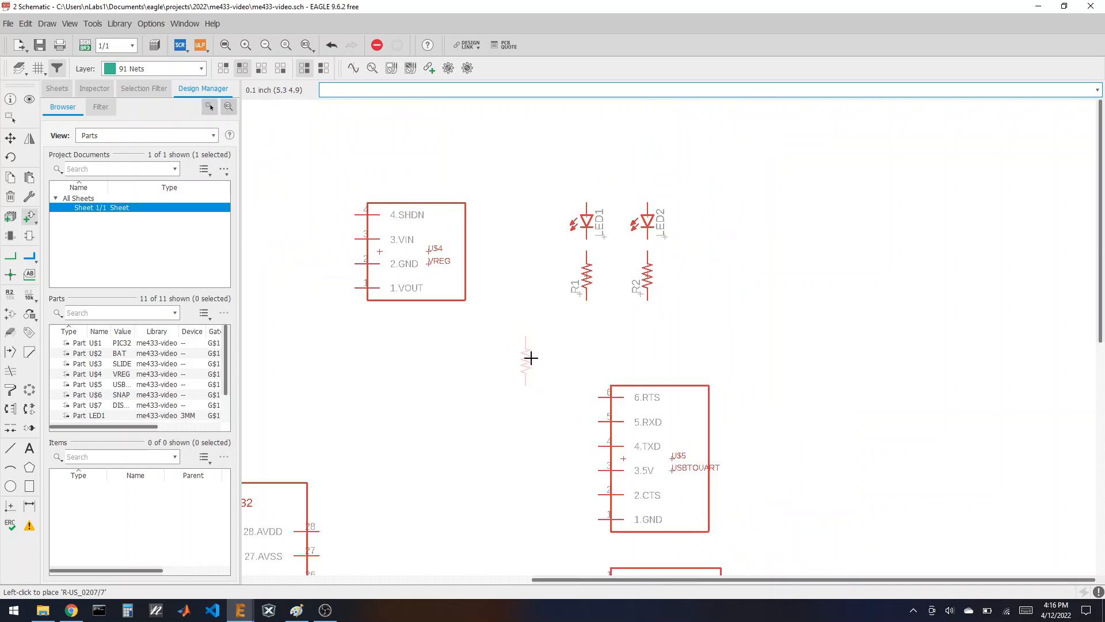
{"action": "key", "text": "Escape"}
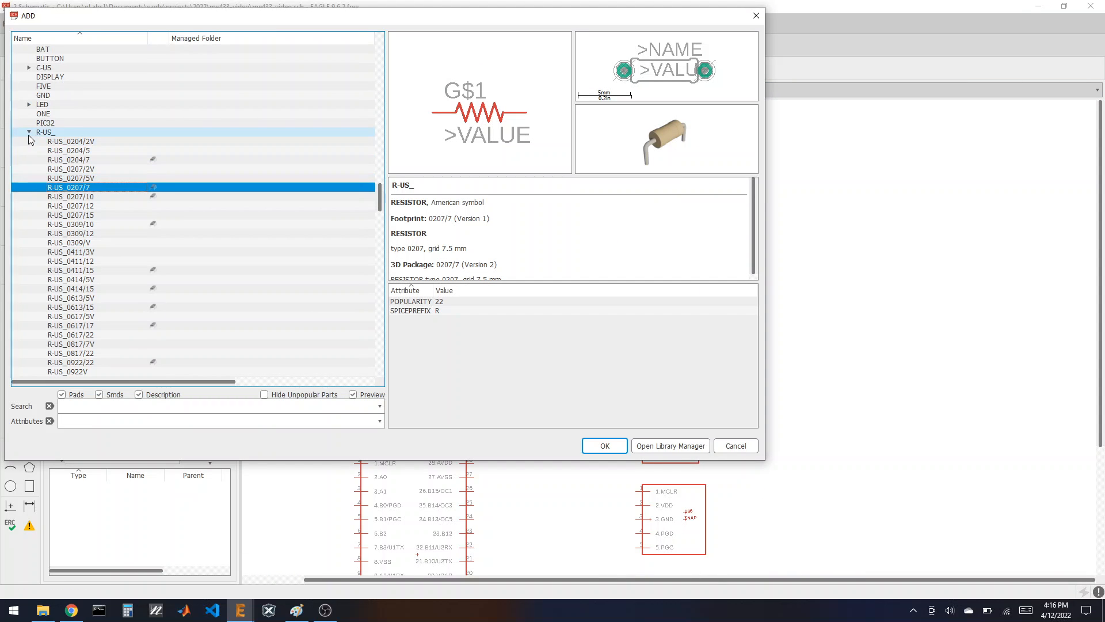
Add the BUTTON part from the me433-video library and place two side by side to the right of the LEDs.
{"action": "left_click", "coordinate": [29, 133]}
{"action": "scroll", "coordinate": [112, 143], "scroll_direction": "up", "scroll_amount": 3}
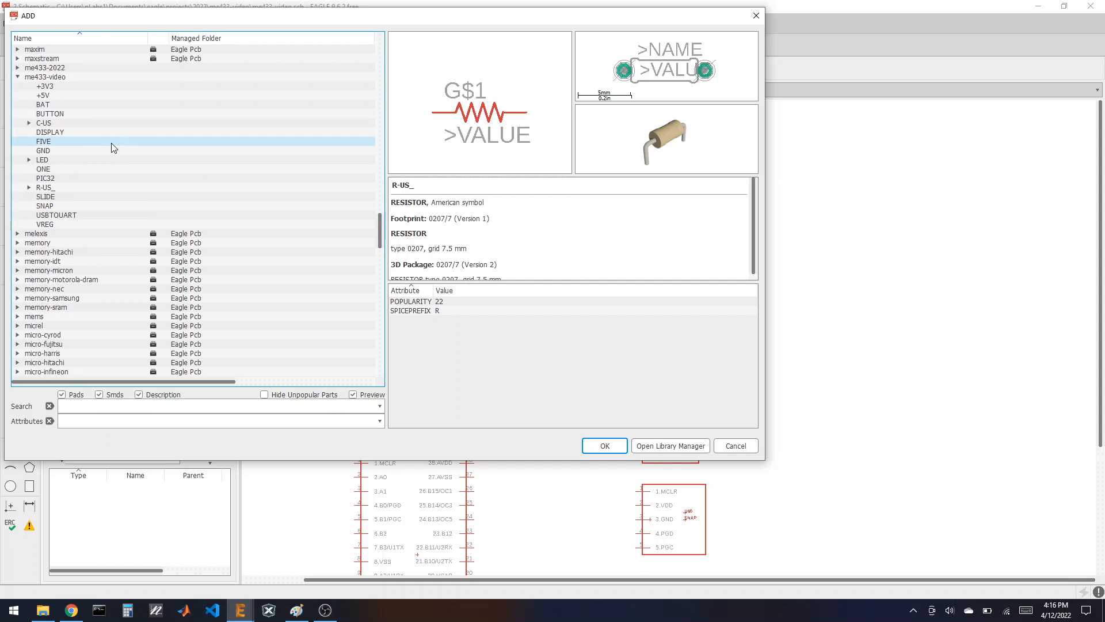
{"action": "left_click", "coordinate": [62, 142]}
{"action": "left_click", "coordinate": [608, 446]}
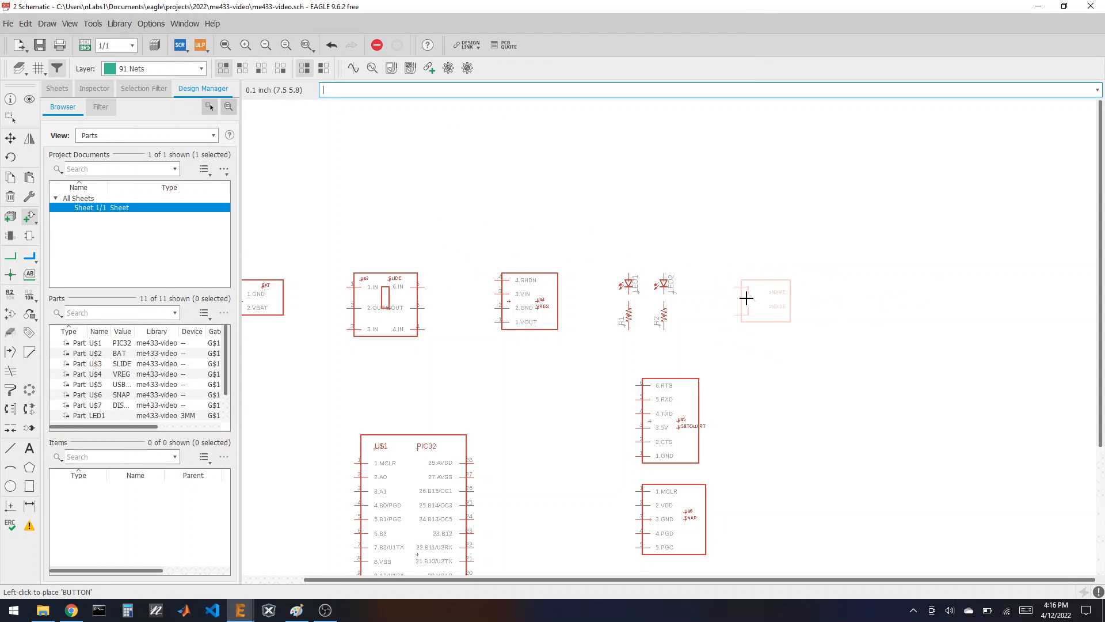
{"action": "left_click", "coordinate": [763, 295]}
{"action": "left_click", "coordinate": [884, 299]}
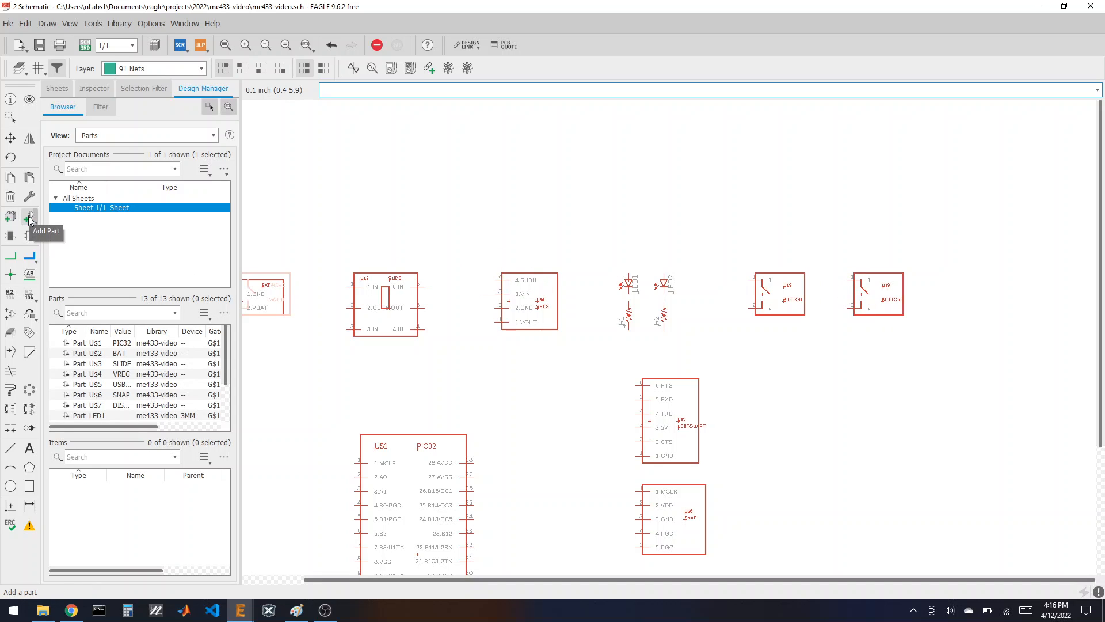
Copy resistor R1 twice, placing one copy at the upper left of each button.
{"action": "left_click", "coordinate": [10, 177]}
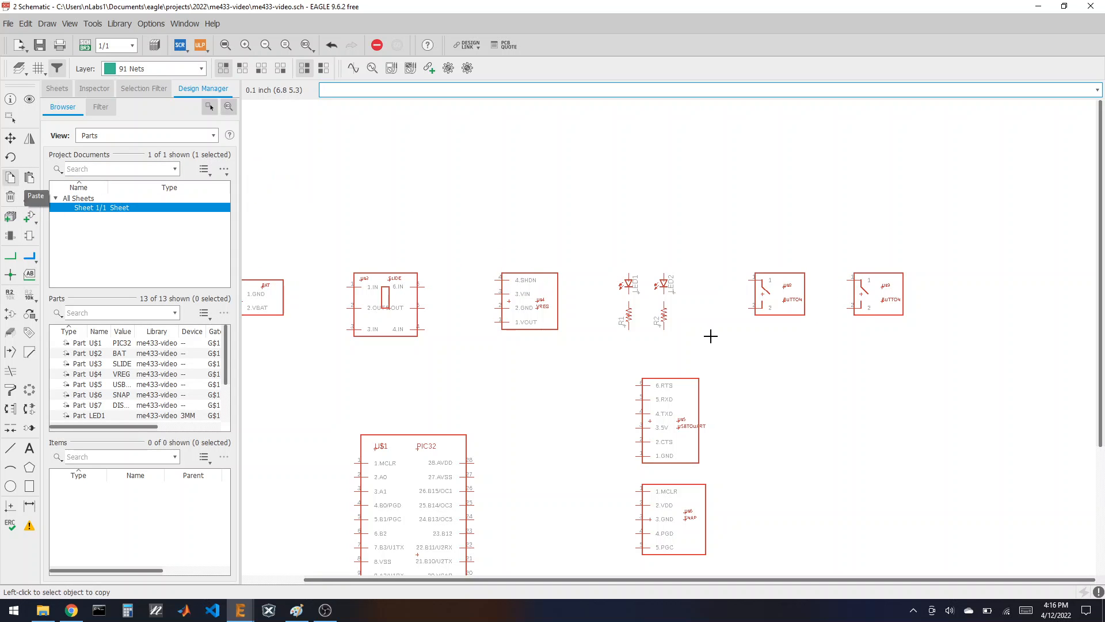
{"action": "left_click", "coordinate": [627, 315]}
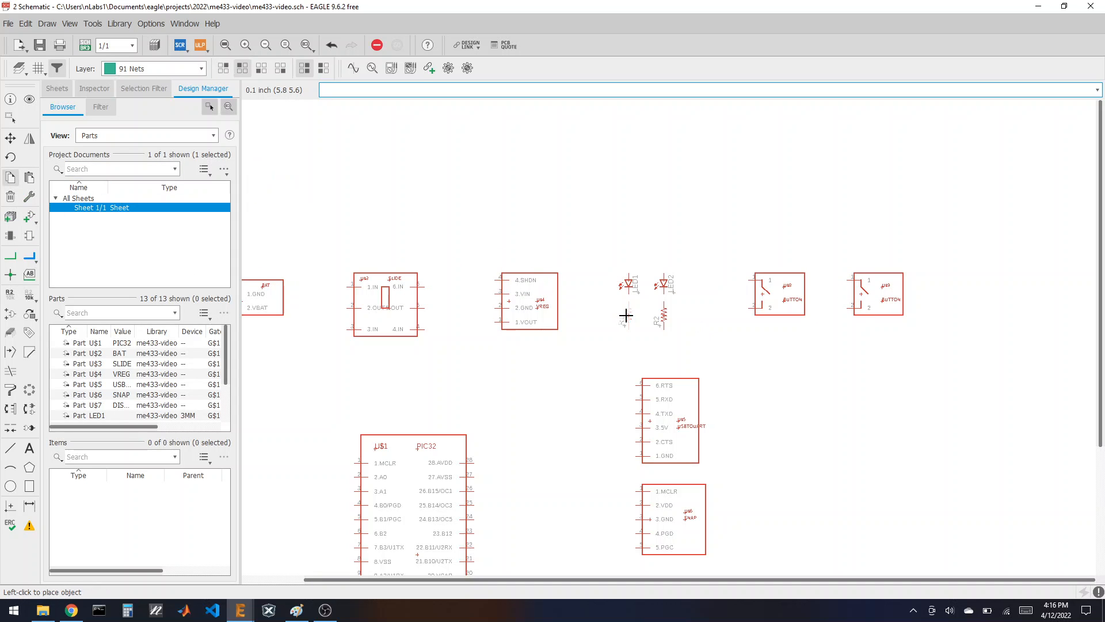
{"action": "left_click", "coordinate": [729, 263]}
{"action": "left_click", "coordinate": [628, 316]}
{"action": "left_click", "coordinate": [827, 263]}
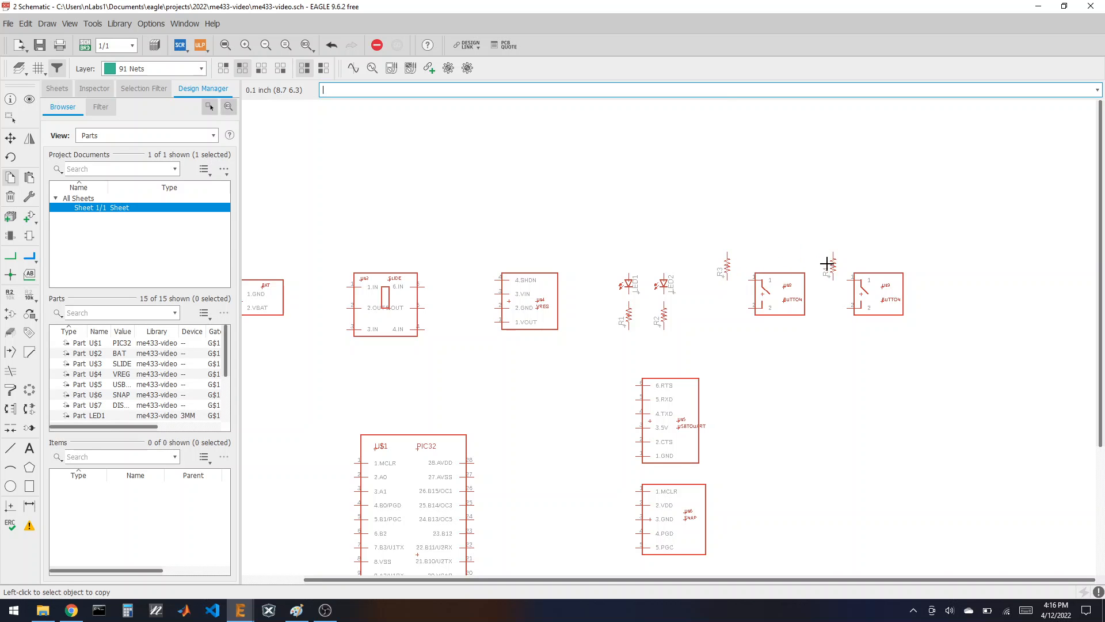
Mirror the BAT part so that its pins face the SLIDE switch.
{"action": "scroll", "coordinate": [768, 210], "scroll_direction": "down", "scroll_amount": 4}
{"action": "scroll", "coordinate": [658, 277], "scroll_direction": "up", "scroll_amount": 3}
{"action": "scroll", "coordinate": [377, 197], "scroll_direction": "down", "scroll_amount": 2}
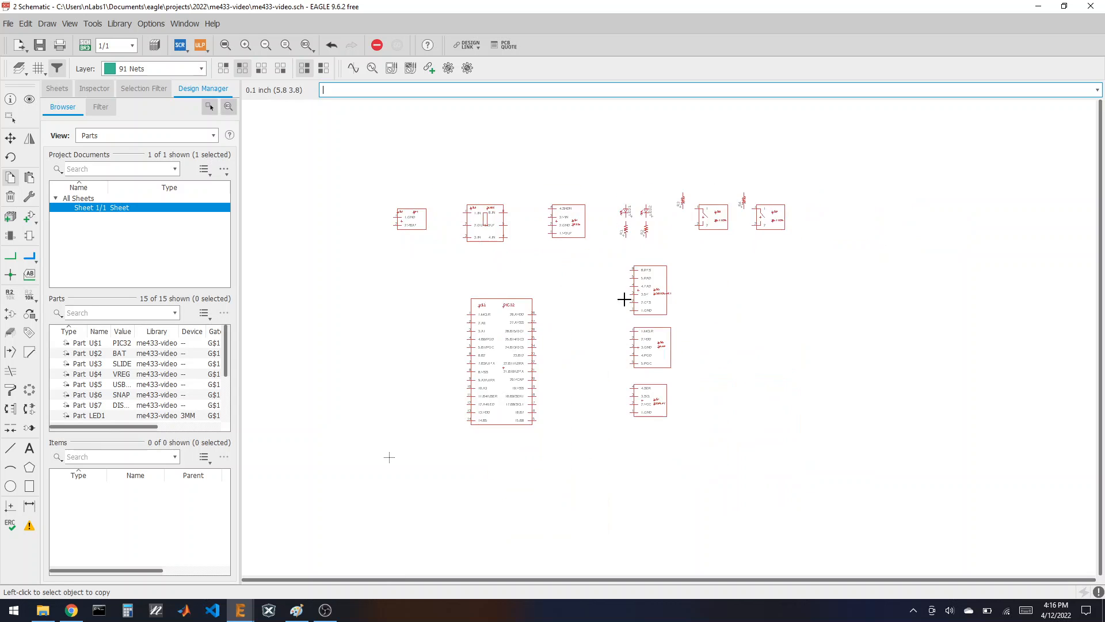
{"action": "scroll", "coordinate": [624, 298], "scroll_direction": "up", "scroll_amount": 2}
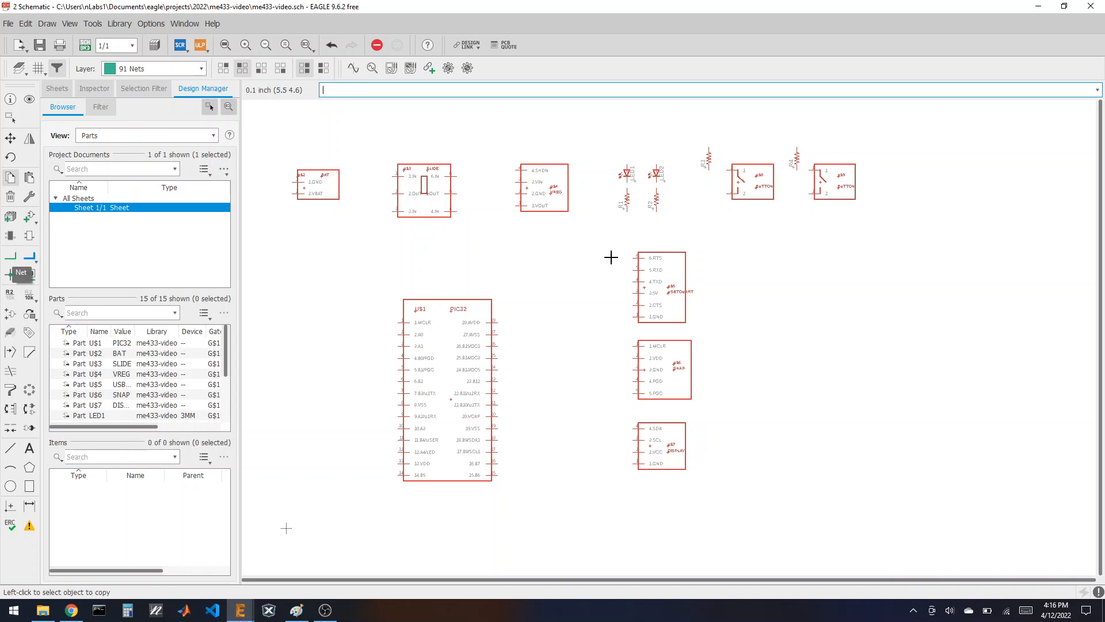
{"action": "scroll", "coordinate": [276, 153], "scroll_direction": "up", "scroll_amount": 2}
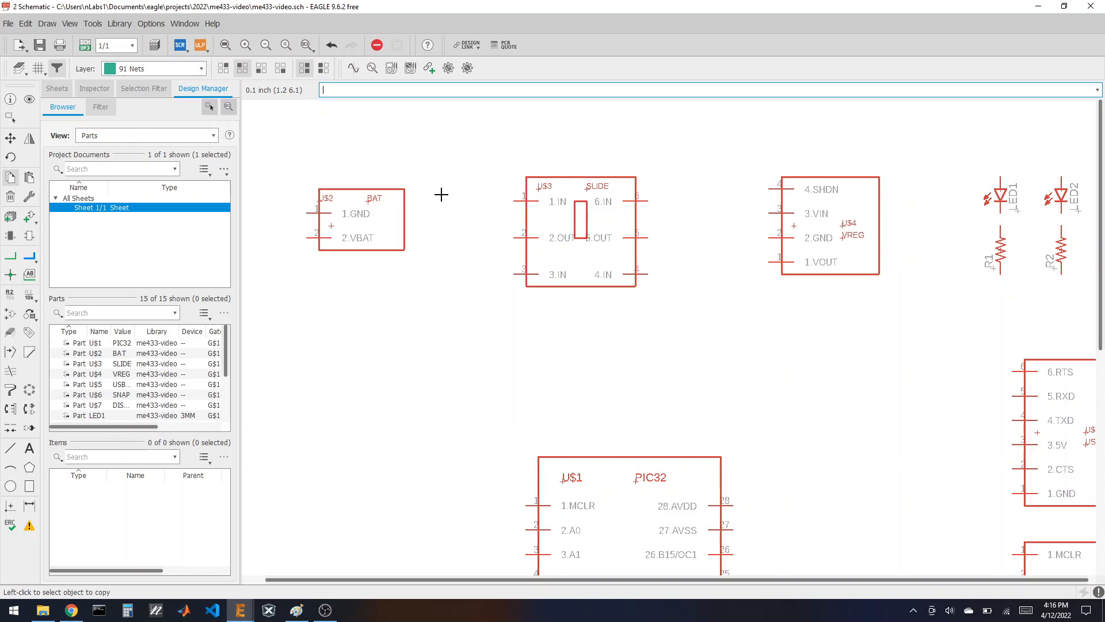
{"action": "scroll", "coordinate": [410, 214], "scroll_direction": "up", "scroll_amount": 2}
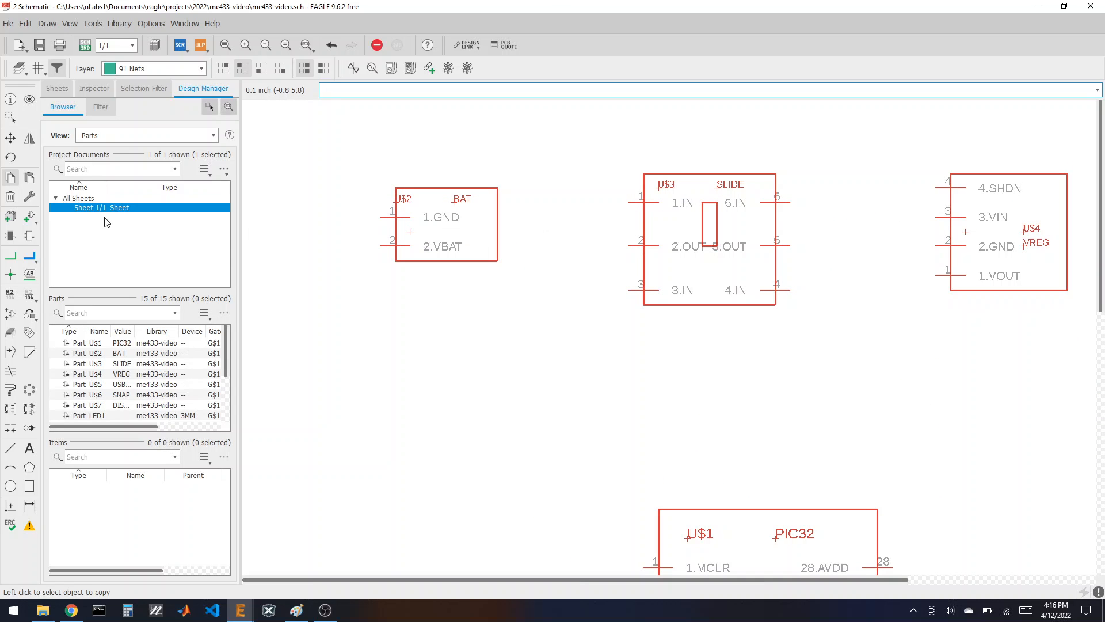
{"action": "left_click", "coordinate": [29, 138]}
{"action": "left_click", "coordinate": [413, 238]}
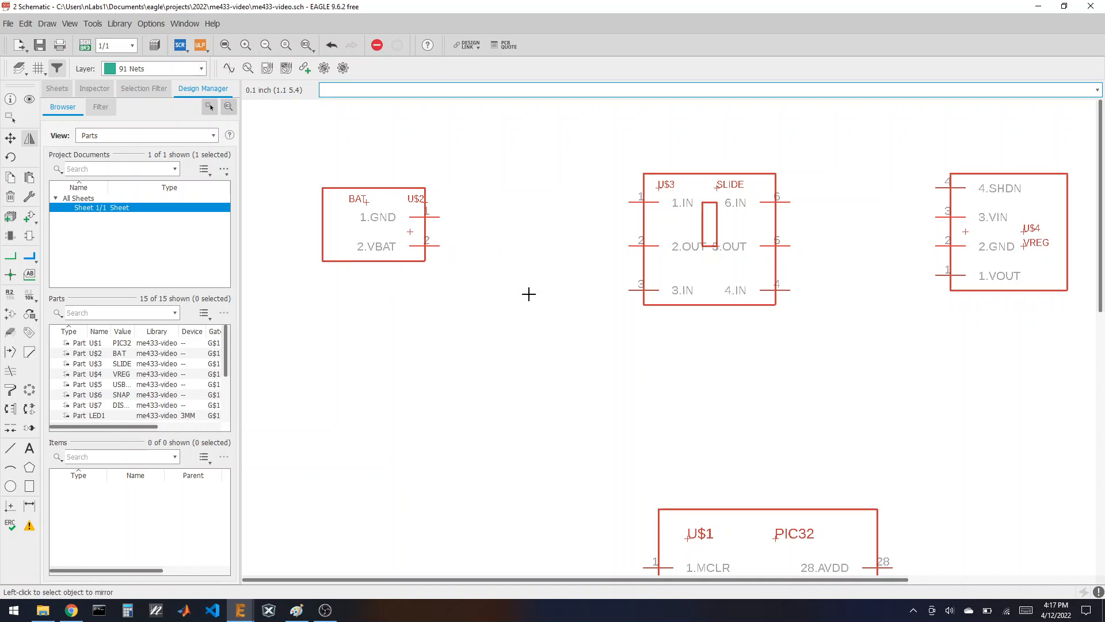
Add the GND supply symbol from the me433-video library and place it in the open area left of the PIC32.
{"action": "scroll", "coordinate": [243, 249], "scroll_direction": "down", "scroll_amount": 2}
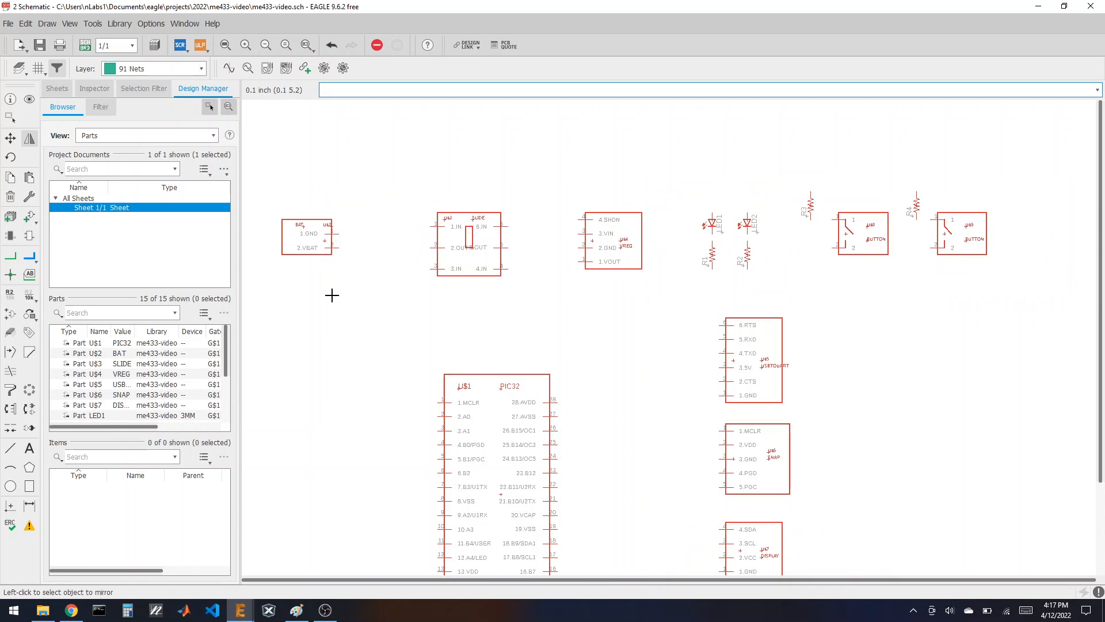
{"action": "scroll", "coordinate": [637, 249], "scroll_direction": "down", "scroll_amount": 1}
{"action": "scroll", "coordinate": [601, 256], "scroll_direction": "up", "scroll_amount": 1}
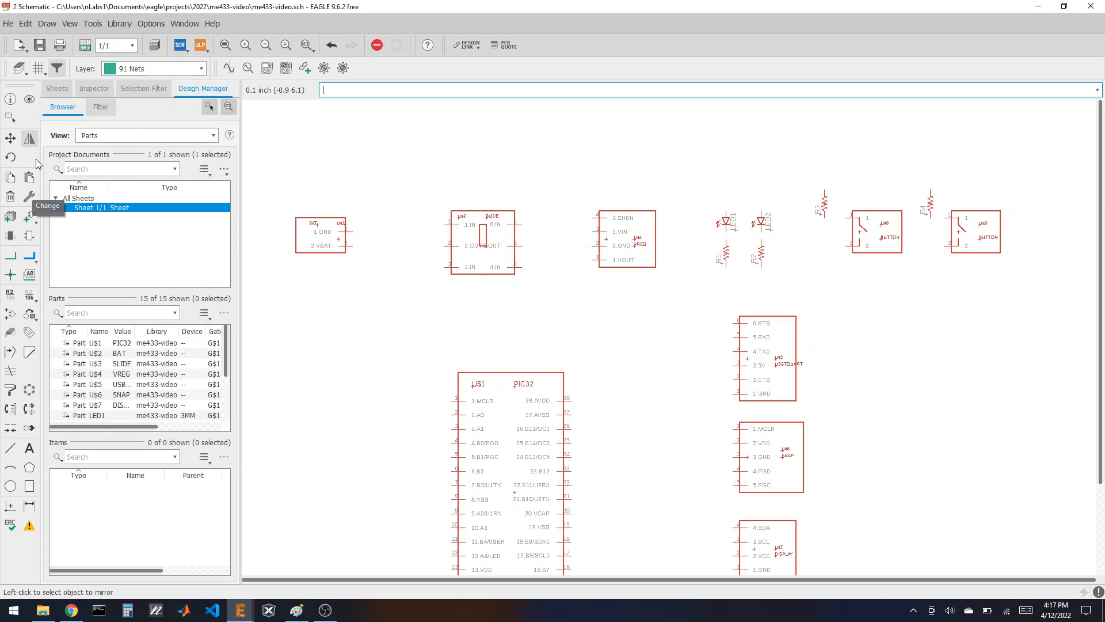
{"action": "left_click", "coordinate": [27, 217]}
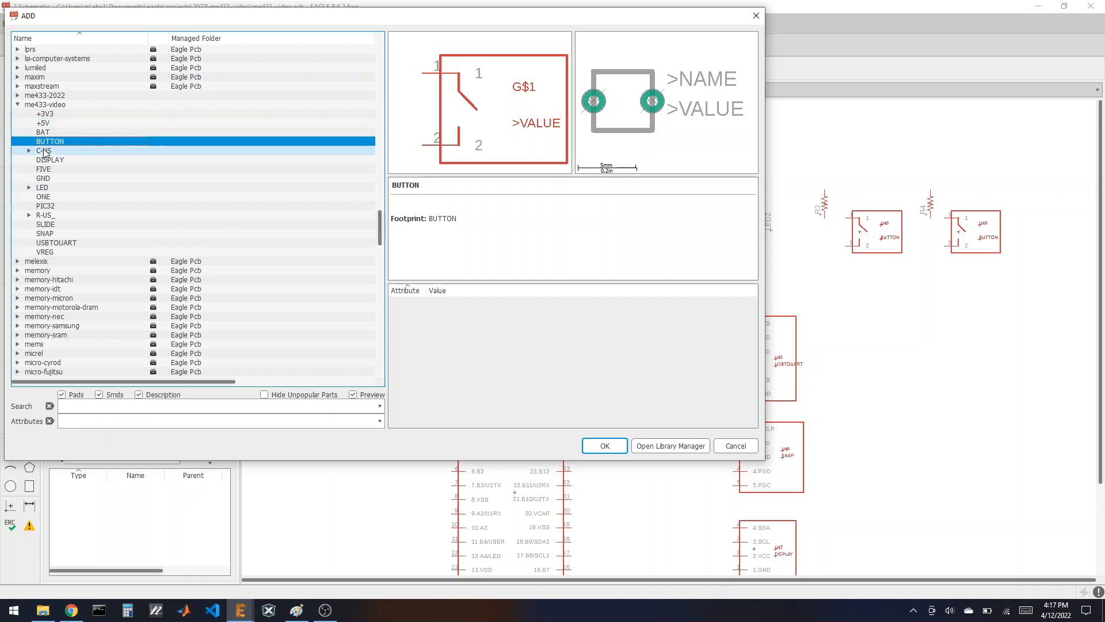
{"action": "left_click", "coordinate": [56, 177]}
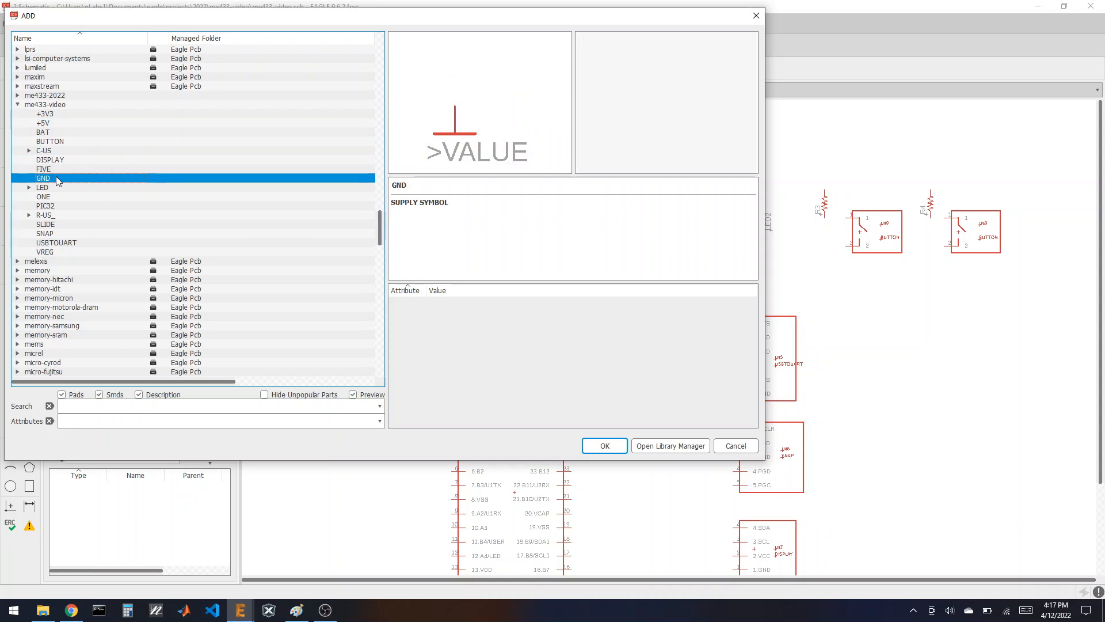
{"action": "left_click", "coordinate": [605, 446]}
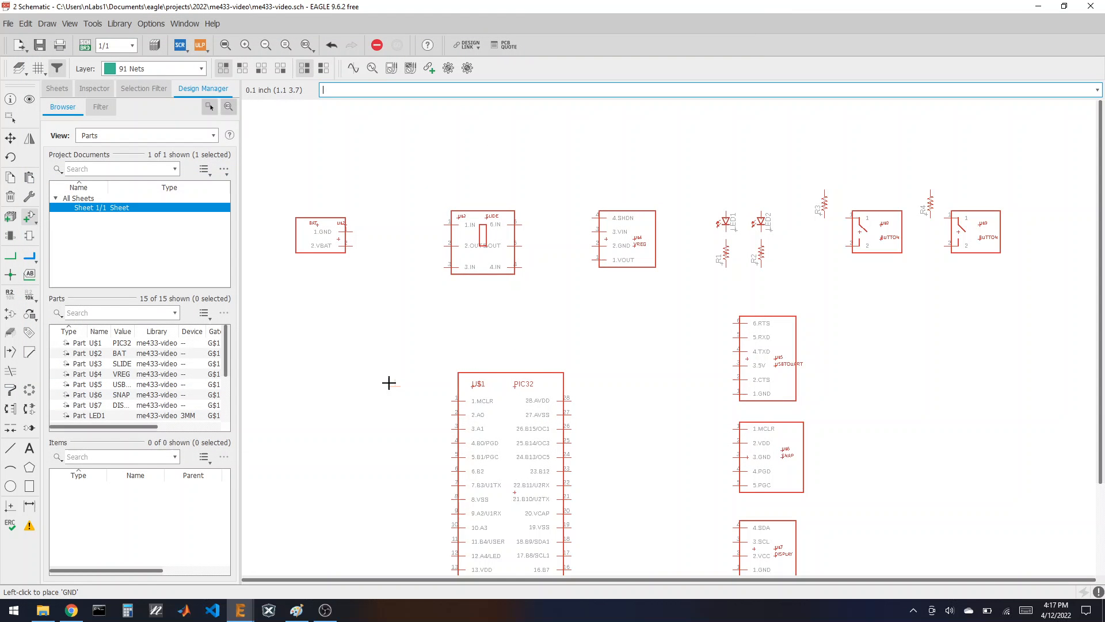
Add the +3V3 and +5V supply symbols from the me433-video library and place them in a row to the right of the GND symbol.
{"action": "left_click", "coordinate": [29, 217]}
{"action": "left_click", "coordinate": [46, 114]}
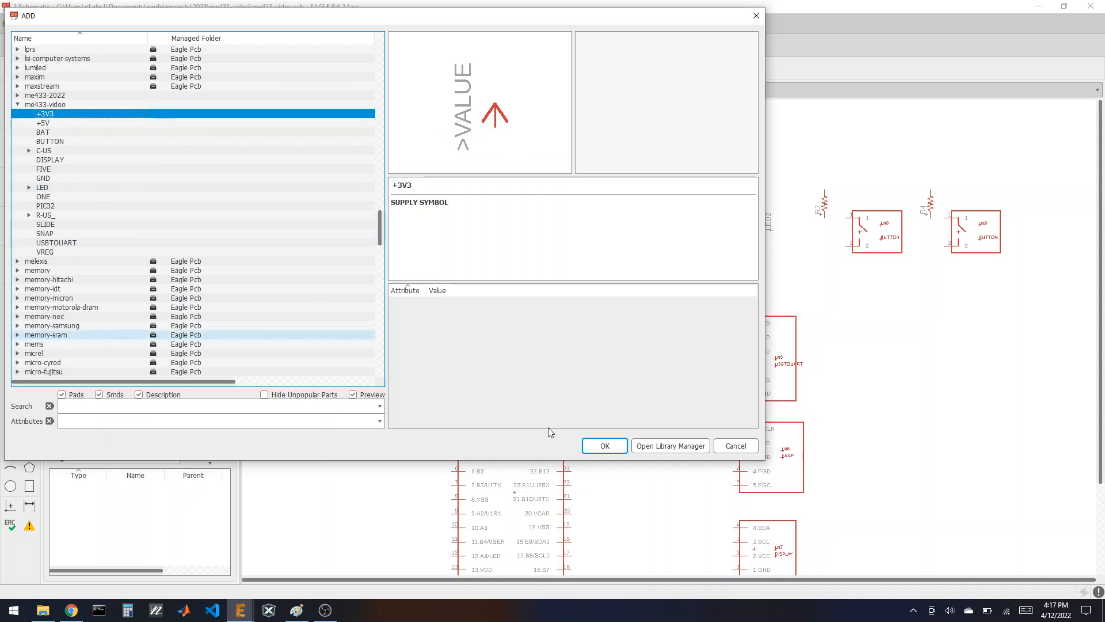
{"action": "left_click", "coordinate": [605, 447]}
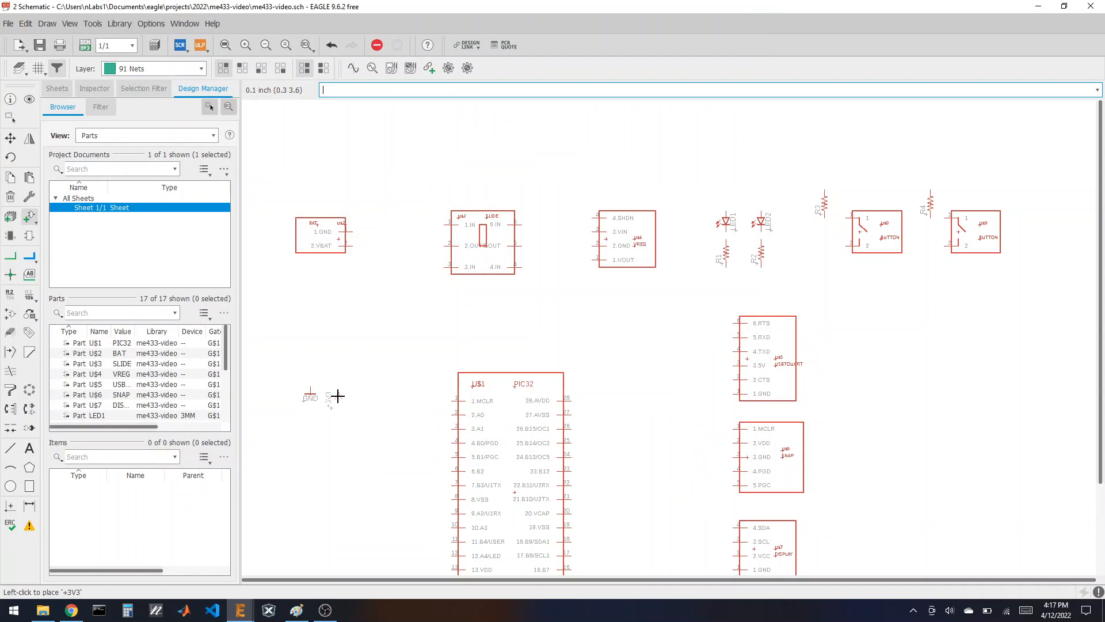
{"action": "left_click", "coordinate": [338, 396]}
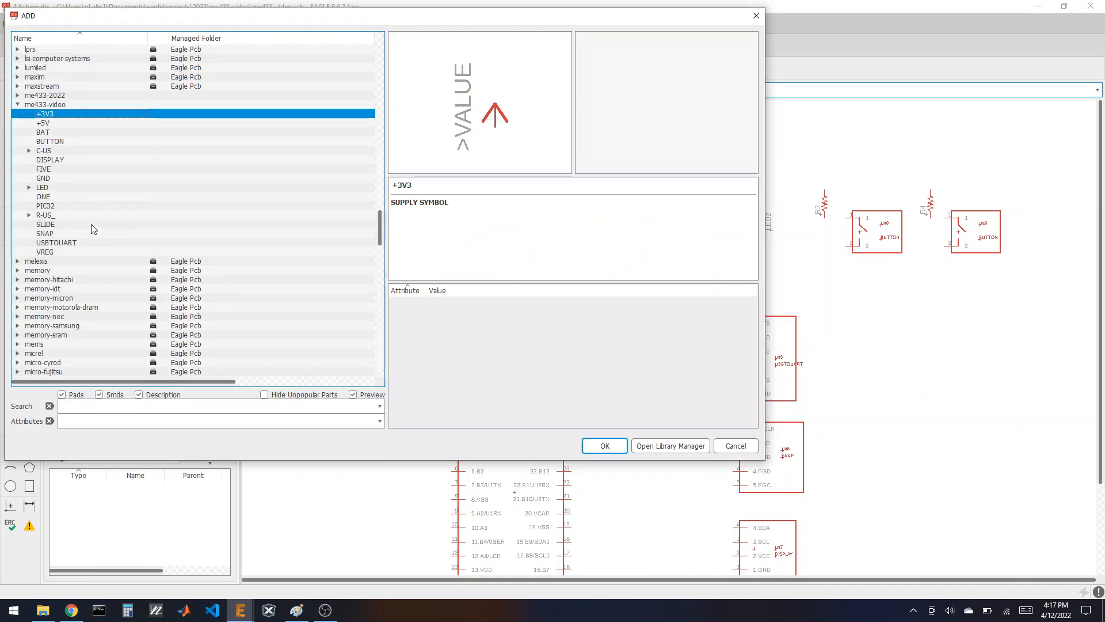
{"action": "left_click", "coordinate": [29, 217]}
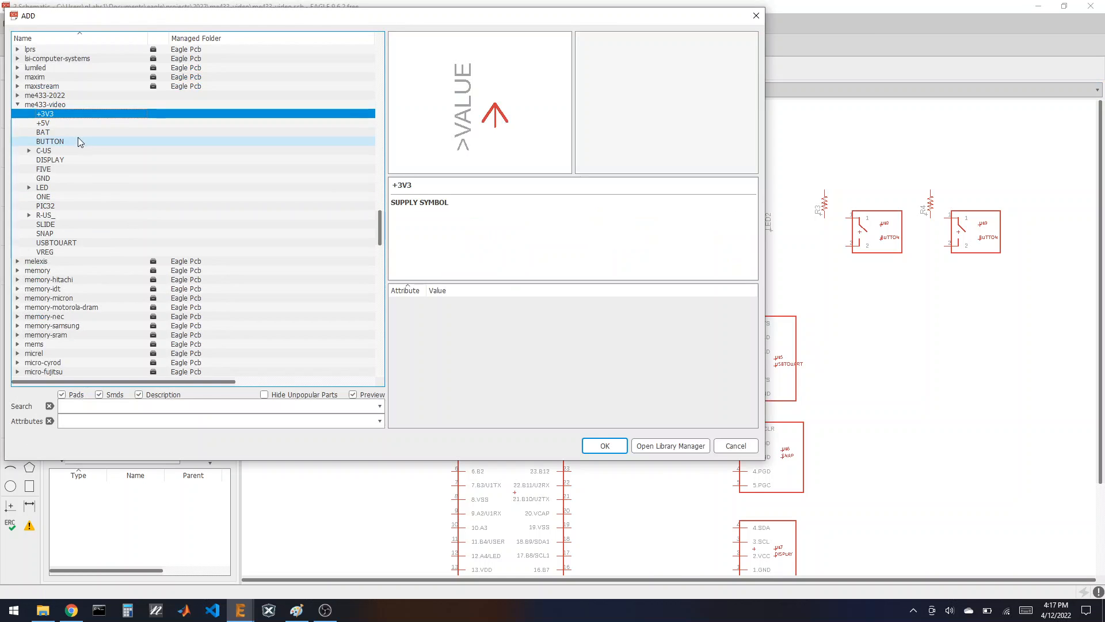
{"action": "left_click", "coordinate": [45, 123]}
{"action": "left_click", "coordinate": [605, 446]}
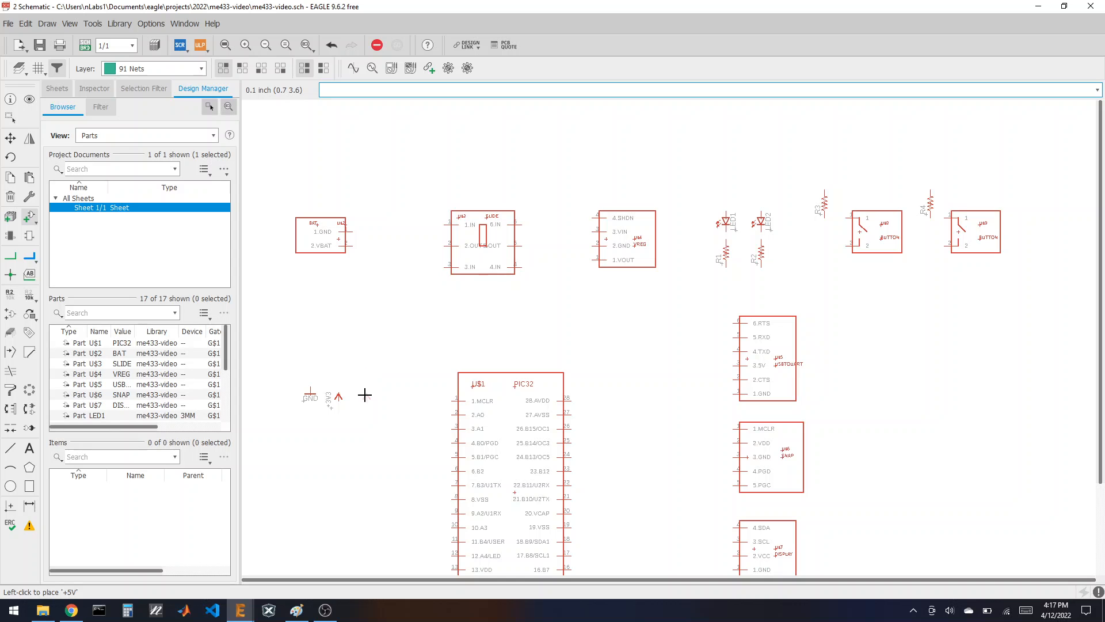
{"action": "left_click", "coordinate": [365, 394]}
Copy the GND symbol and place the copy just right of the BAT part's pins.
{"action": "scroll", "coordinate": [340, 233], "scroll_direction": "up", "scroll_amount": 2}
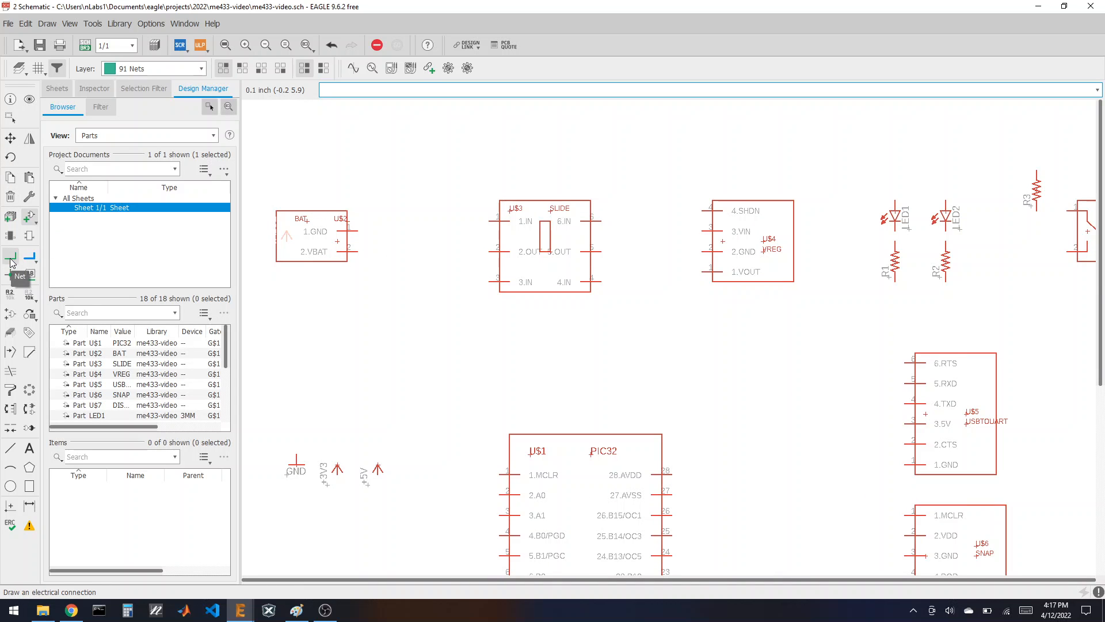
{"action": "left_click", "coordinate": [10, 177]}
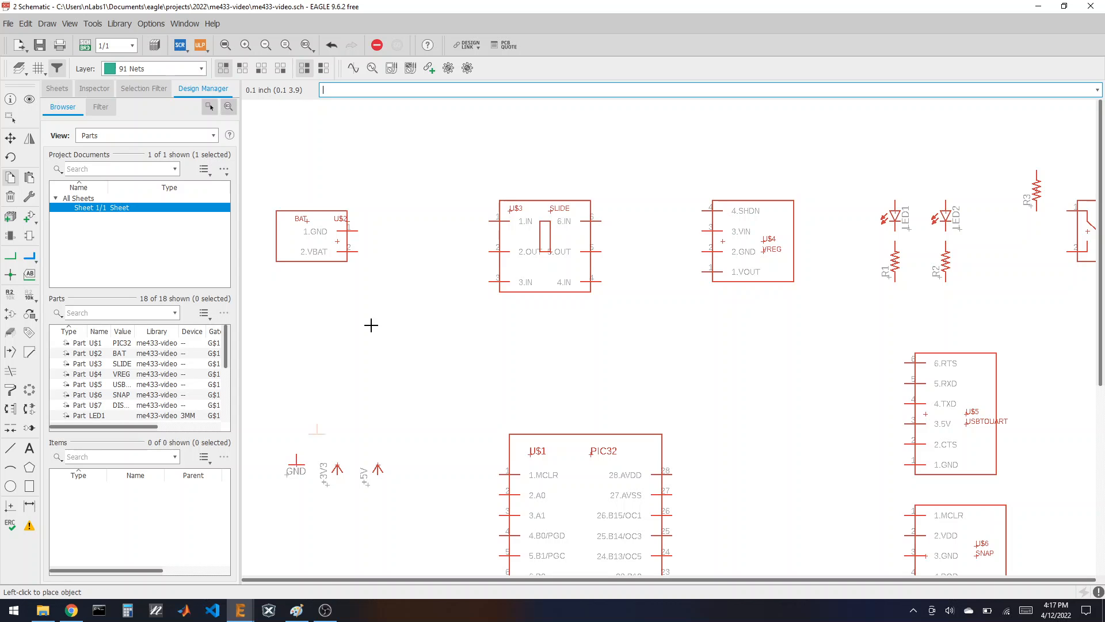
{"action": "left_click", "coordinate": [377, 233]}
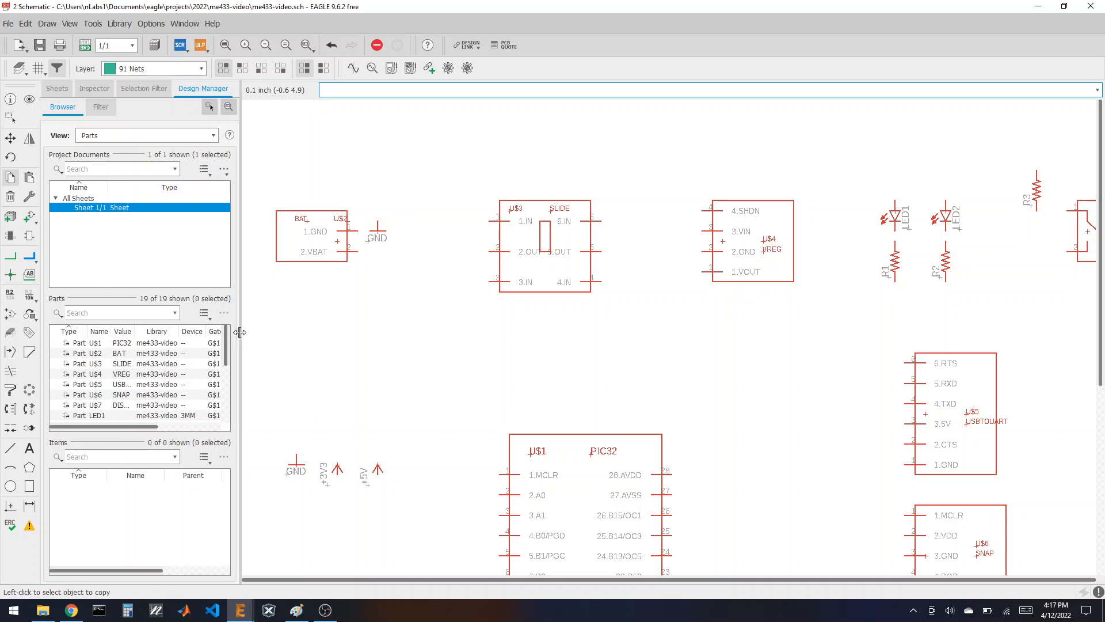
Draw a net from the BAT part's 1.GND pin to the adjacent GND symbol.
{"action": "left_click", "coordinate": [11, 255]}
{"action": "scroll", "coordinate": [341, 212], "scroll_direction": "up", "scroll_amount": 2}
{"action": "scroll", "coordinate": [340, 212], "scroll_direction": "up", "scroll_amount": 2}
{"action": "left_click", "coordinate": [378, 268]}
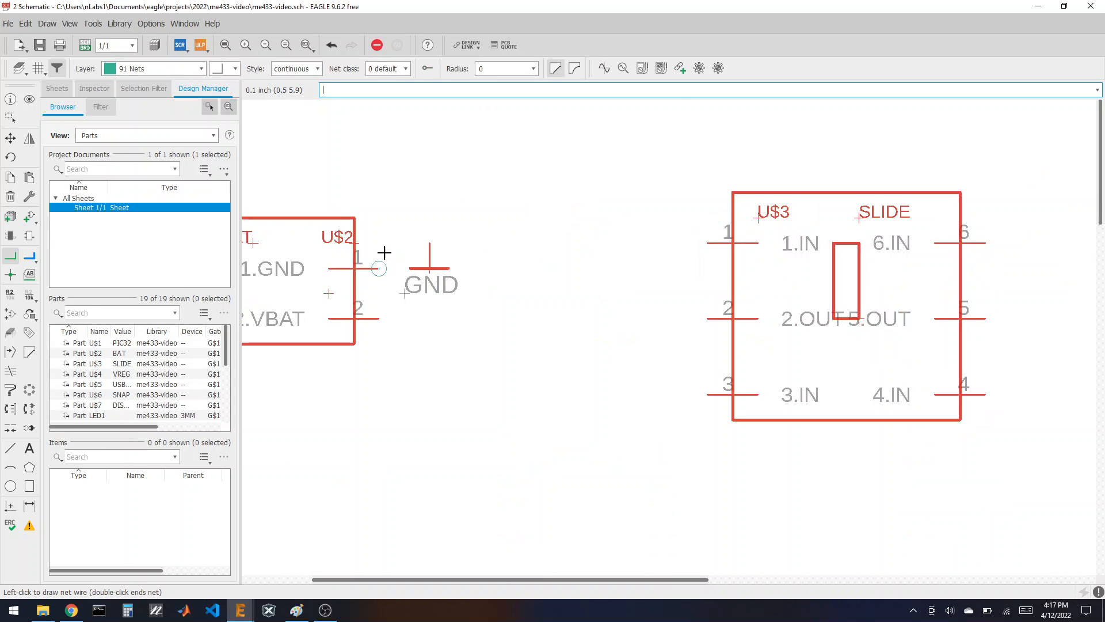
{"action": "left_click", "coordinate": [425, 244]}
Draw a net from the BAT part's 2.VBAT pin to the SLIDE switch's 1.IN pin.
{"action": "scroll", "coordinate": [576, 185], "scroll_direction": "down", "scroll_amount": 3}
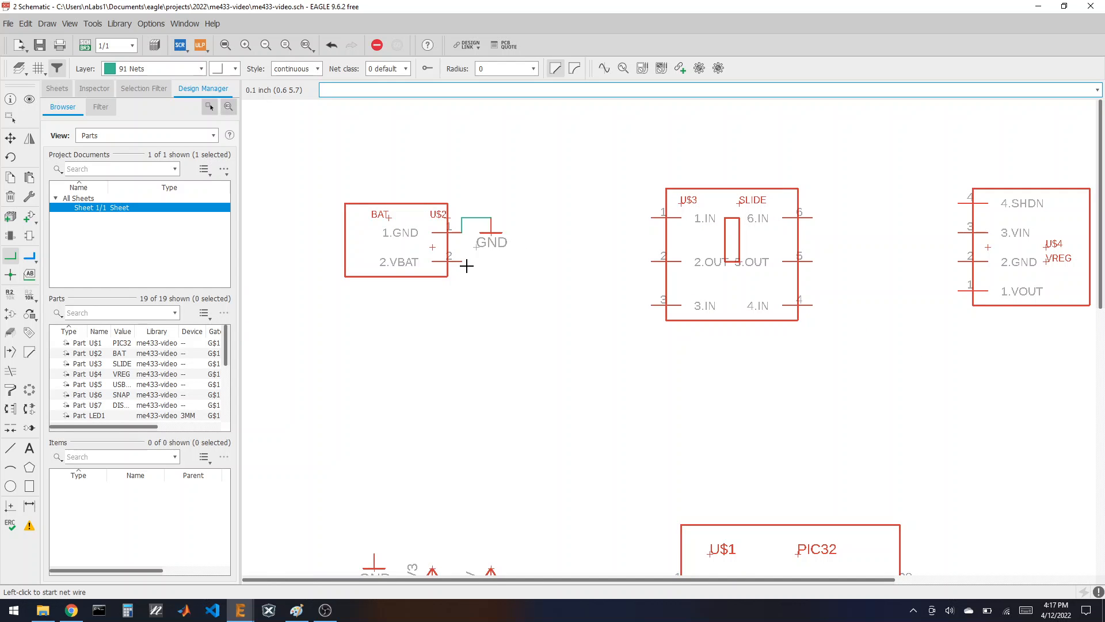
{"action": "left_click", "coordinate": [461, 262]}
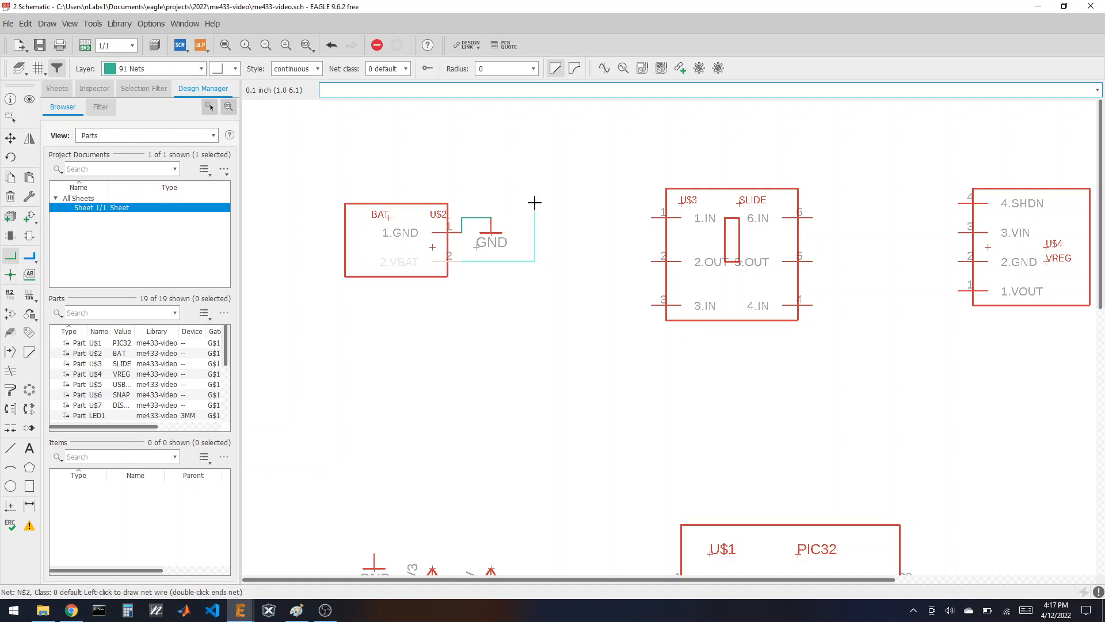
{"action": "left_click", "coordinate": [648, 218]}
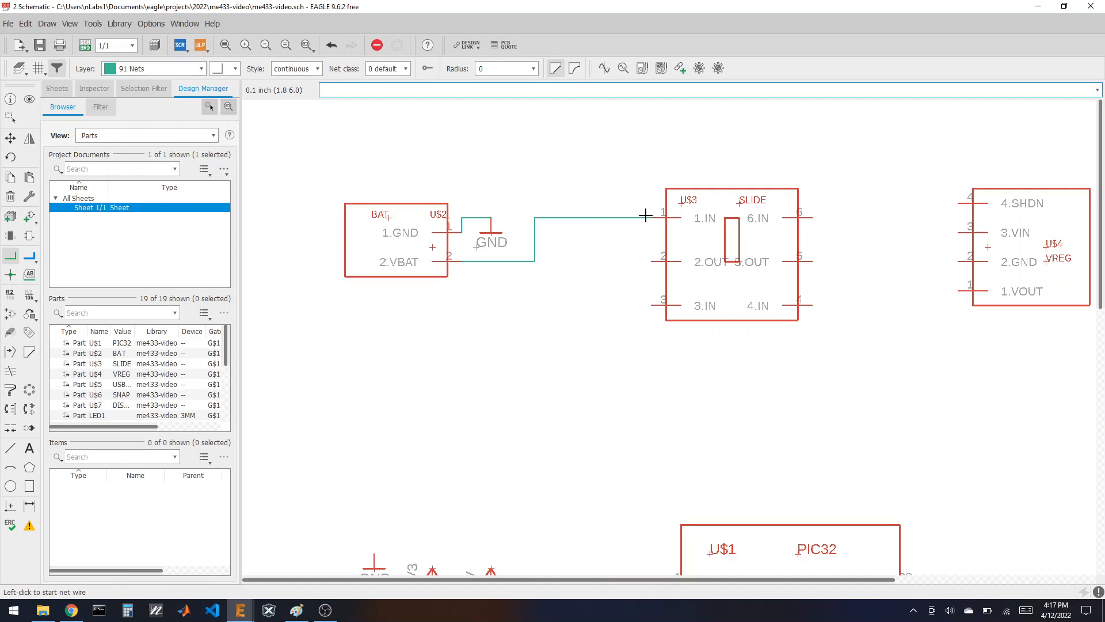
{"action": "scroll", "coordinate": [372, 165], "scroll_direction": "down", "scroll_amount": 3}
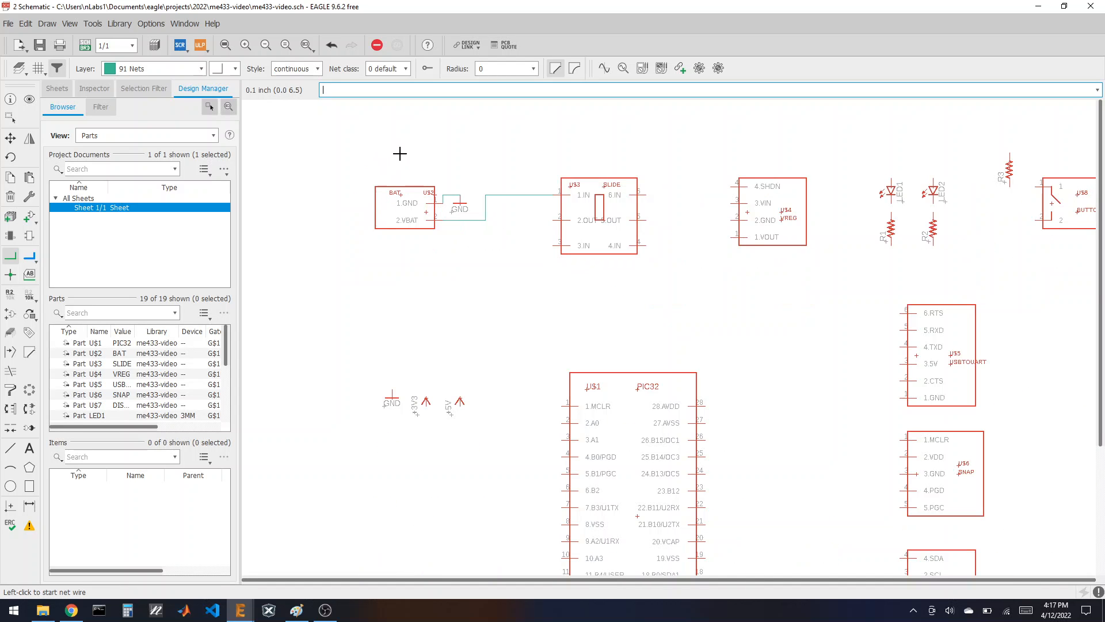
{"action": "scroll", "coordinate": [602, 237], "scroll_direction": "up", "scroll_amount": 5}
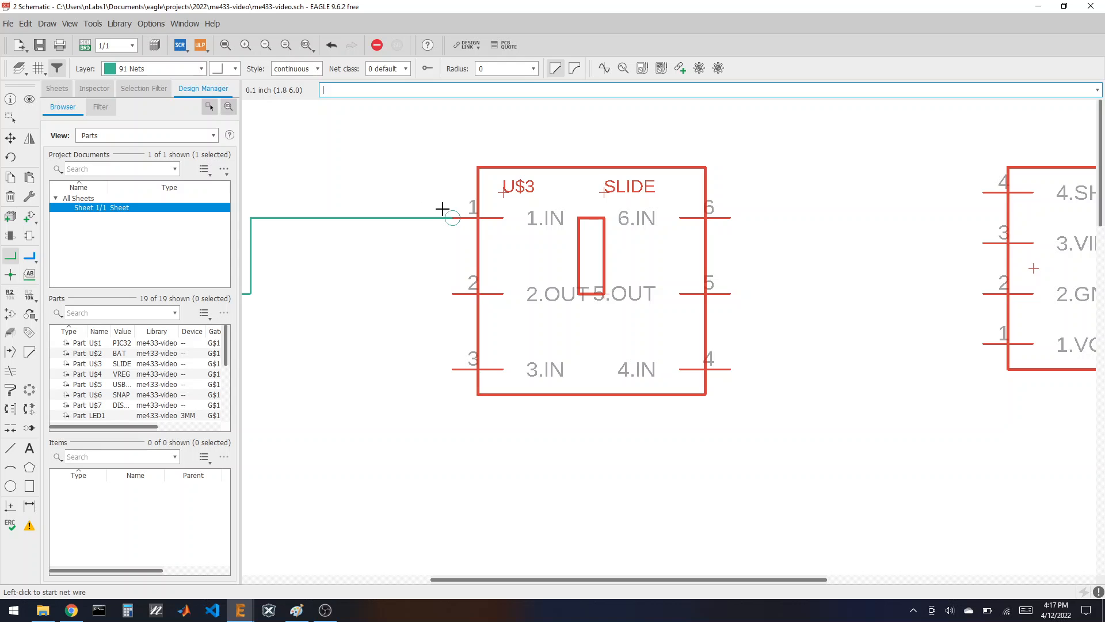
Draw nets joining the SLIDE switch's 1.IN to 6.IN above the part and 3.IN to 4.IN below it.
{"action": "left_click", "coordinate": [443, 208]}
{"action": "left_click", "coordinate": [452, 142]}
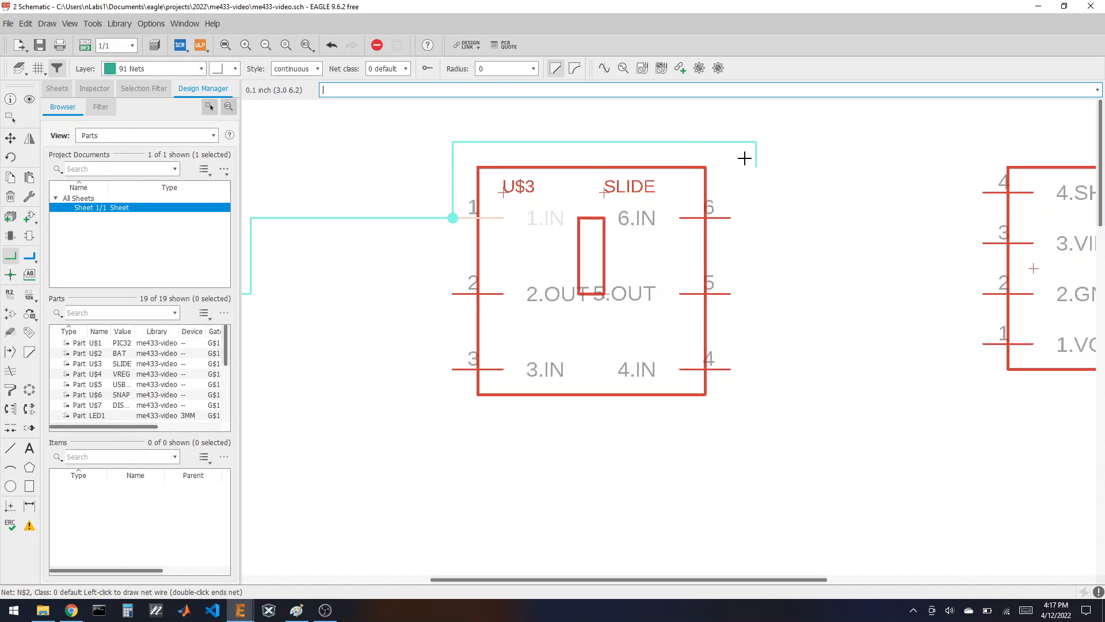
{"action": "left_click", "coordinate": [731, 218]}
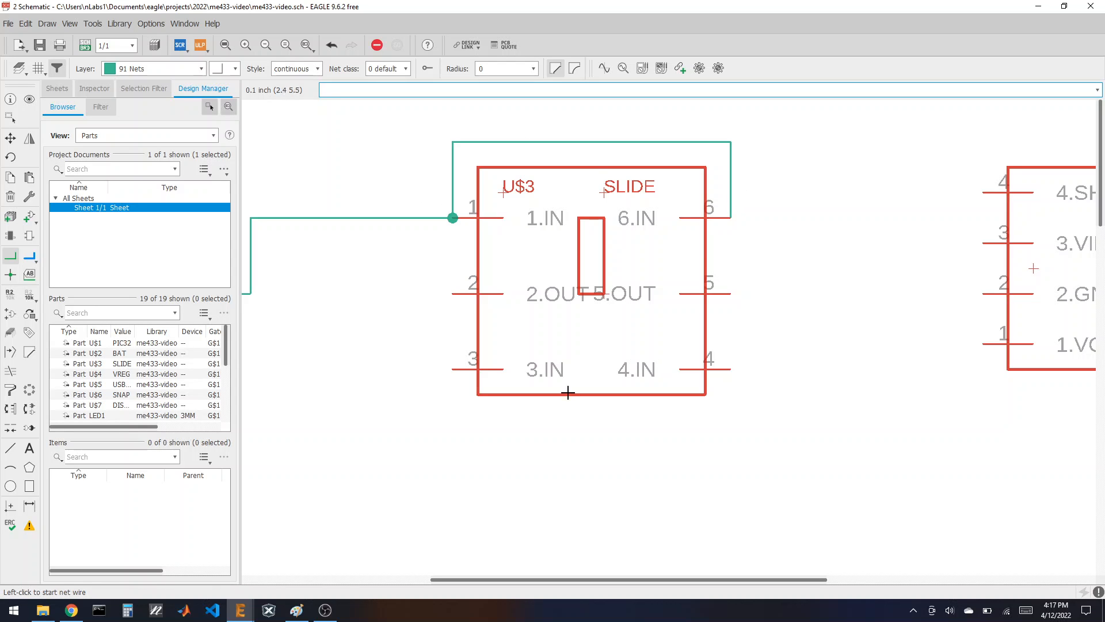
{"action": "left_click", "coordinate": [452, 366]}
{"action": "left_click", "coordinate": [457, 416]}
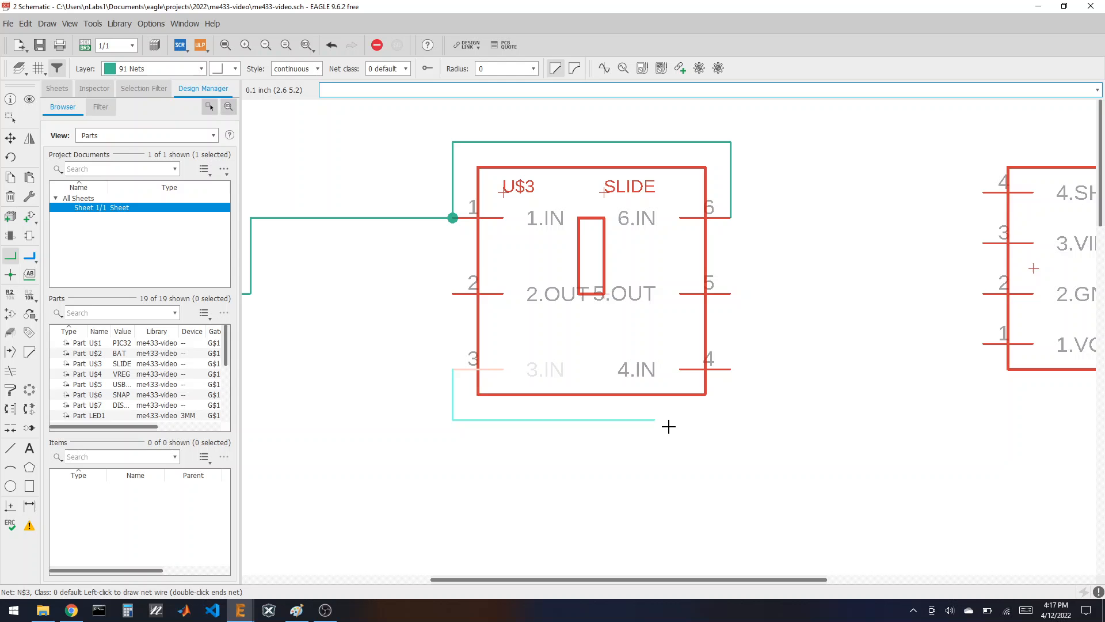
{"action": "left_click", "coordinate": [726, 420]}
{"action": "left_click", "coordinate": [732, 371]}
Draw a net around the SLIDE switch from 2.OUT to 5.OUT and continue it to the VREG part's 3.VIN pin.
{"action": "scroll", "coordinate": [666, 302], "scroll_direction": "down", "scroll_amount": 2}
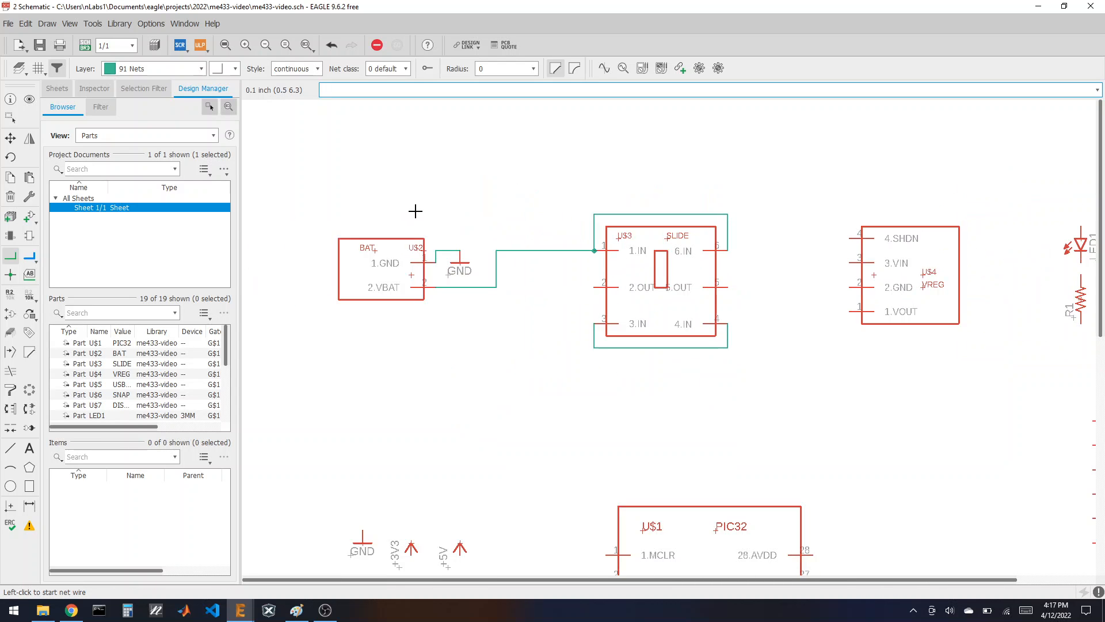
{"action": "scroll", "coordinate": [415, 212], "scroll_direction": "up", "scroll_amount": 1}
{"action": "scroll", "coordinate": [451, 212], "scroll_direction": "down", "scroll_amount": 3}
{"action": "scroll", "coordinate": [622, 217], "scroll_direction": "up", "scroll_amount": 2}
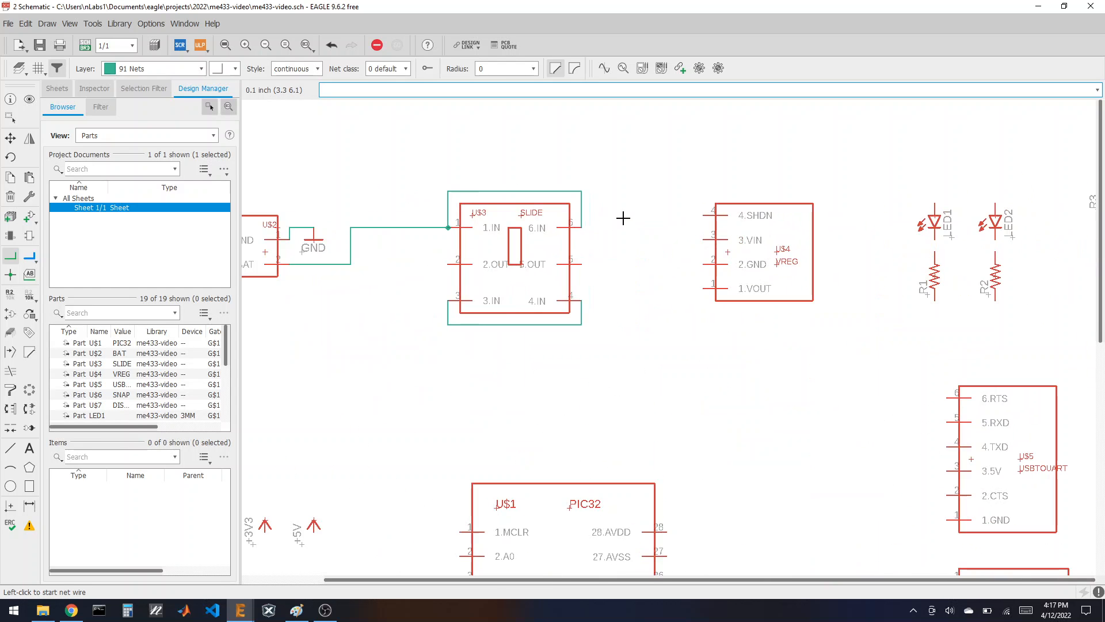
{"action": "left_click", "coordinate": [443, 264]}
{"action": "left_click", "coordinate": [430, 266]}
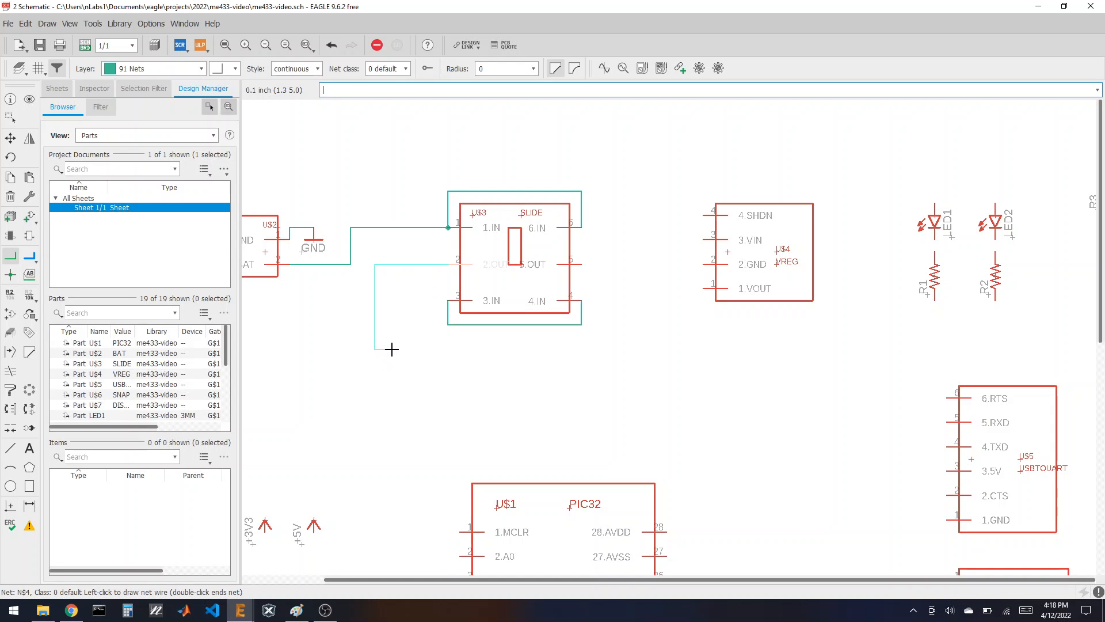
{"action": "left_click", "coordinate": [597, 343]}
{"action": "left_click", "coordinate": [581, 265]}
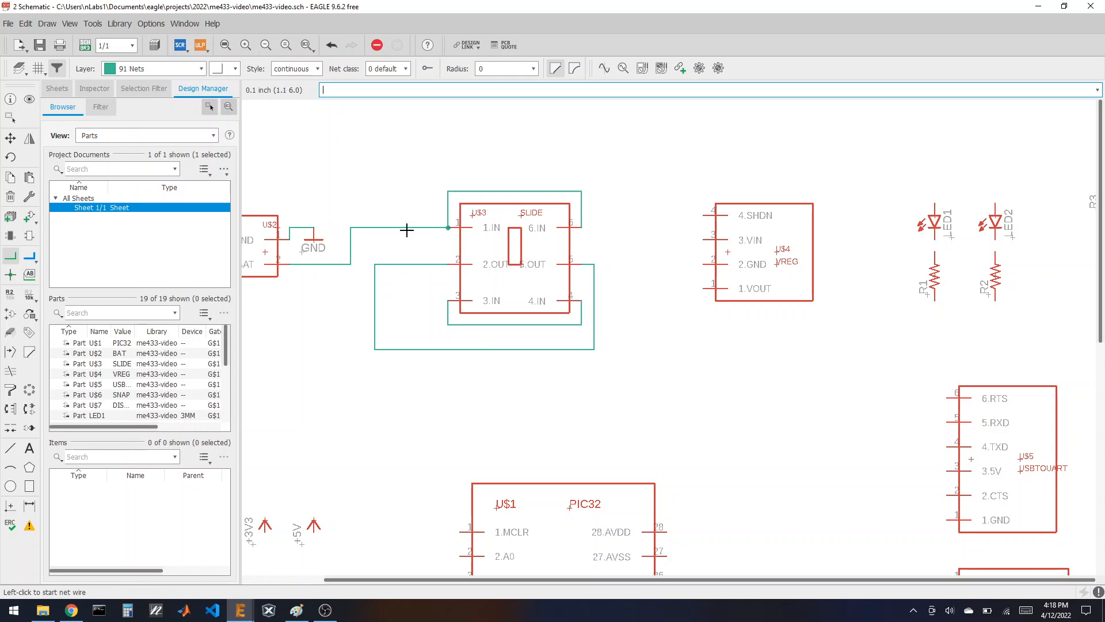
{"action": "left_click", "coordinate": [593, 265]}
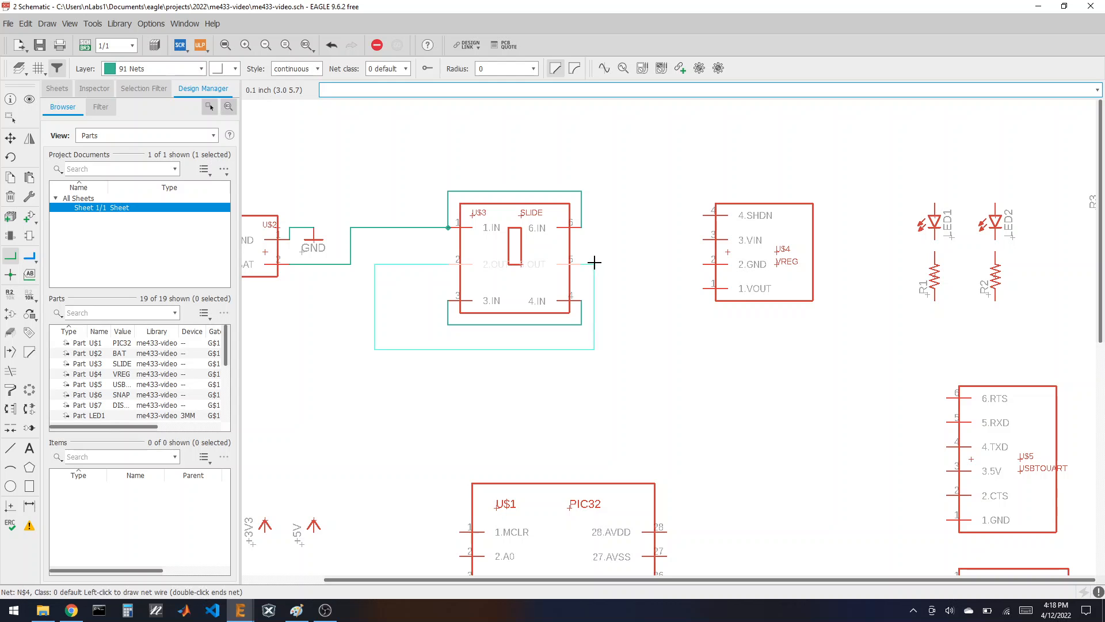
{"action": "left_click", "coordinate": [709, 239]}
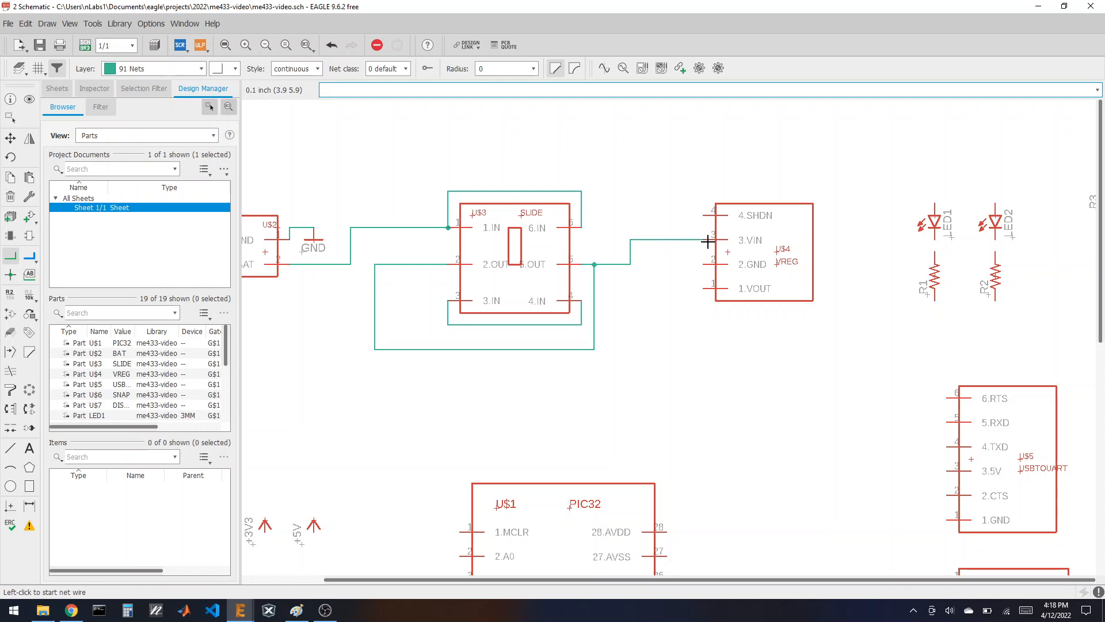
Copy the GND and +3V3 supply symbols and place them beside the VREG part's 2.GND and 1.VOUT pins.
{"action": "scroll", "coordinate": [793, 264], "scroll_direction": "down", "scroll_amount": 2}
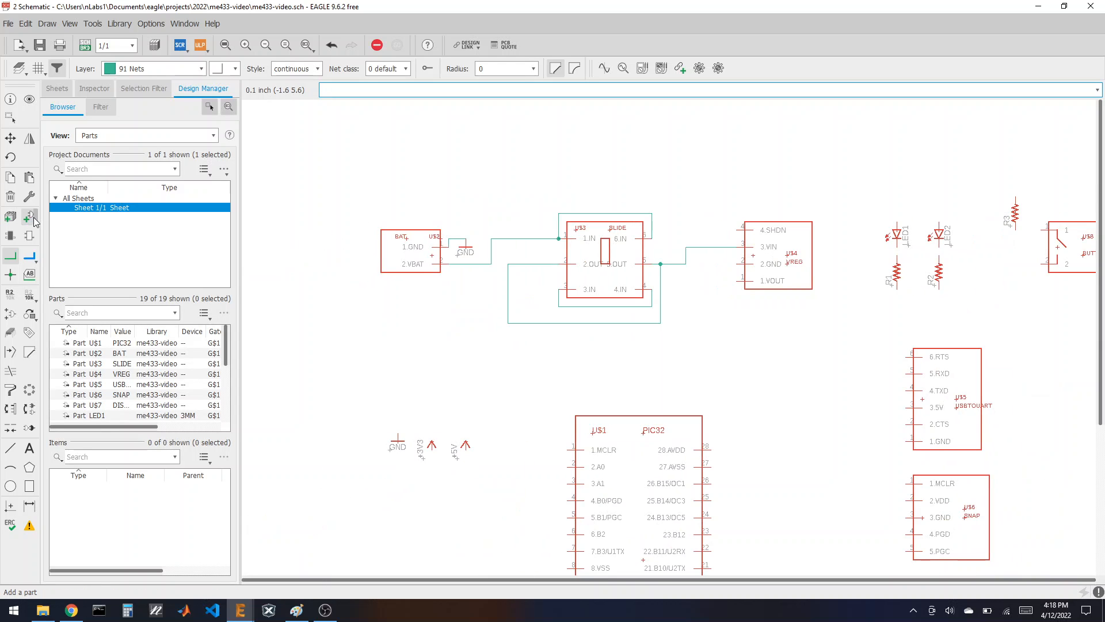
{"action": "left_click", "coordinate": [10, 176]}
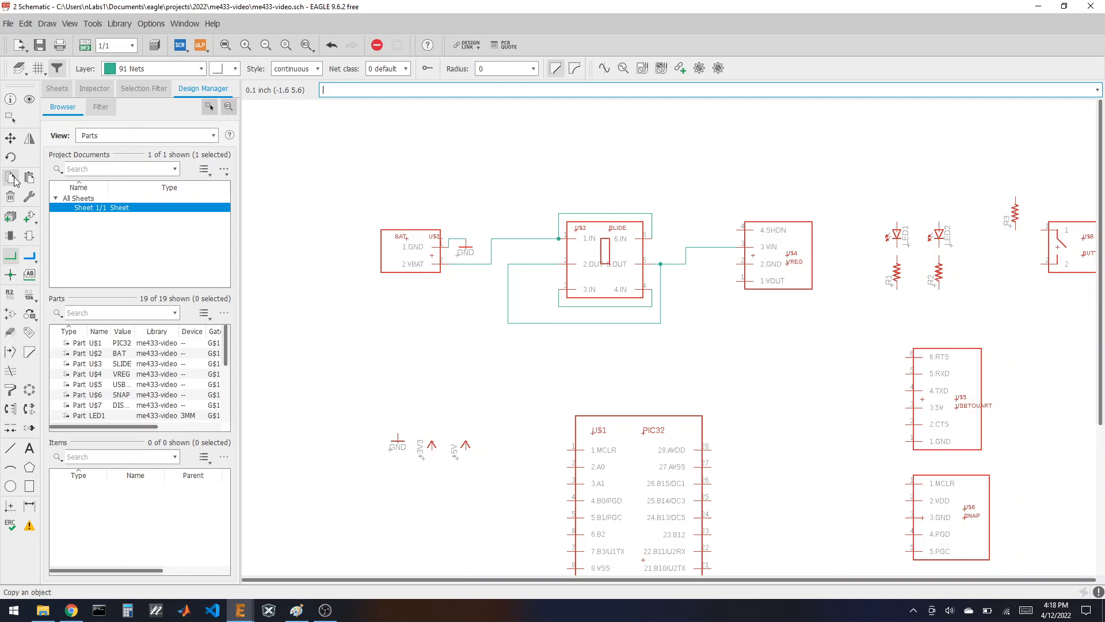
{"action": "left_click", "coordinate": [396, 442]}
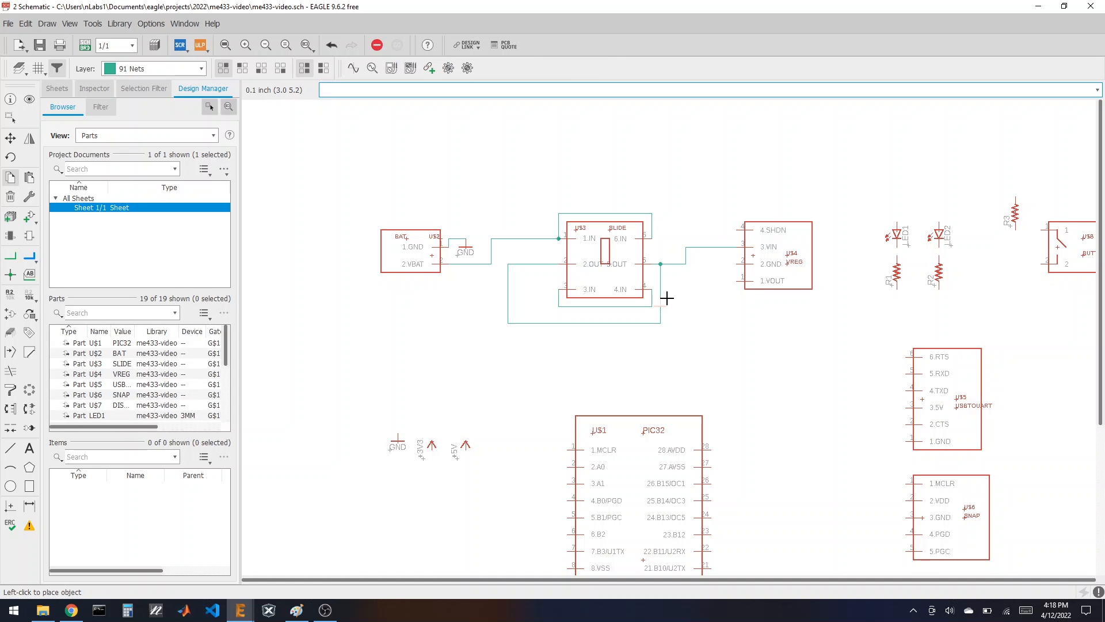
{"action": "left_click", "coordinate": [709, 272]}
{"action": "left_click", "coordinate": [434, 441]}
{"action": "left_click", "coordinate": [711, 302]}
Draw nets from VREG's 2.GND to the adjacent GND symbol and from 1.VOUT to the adjacent +3V3 symbol.
{"action": "left_click", "coordinate": [10, 256]}
{"action": "scroll", "coordinate": [765, 272], "scroll_direction": "up", "scroll_amount": 5}
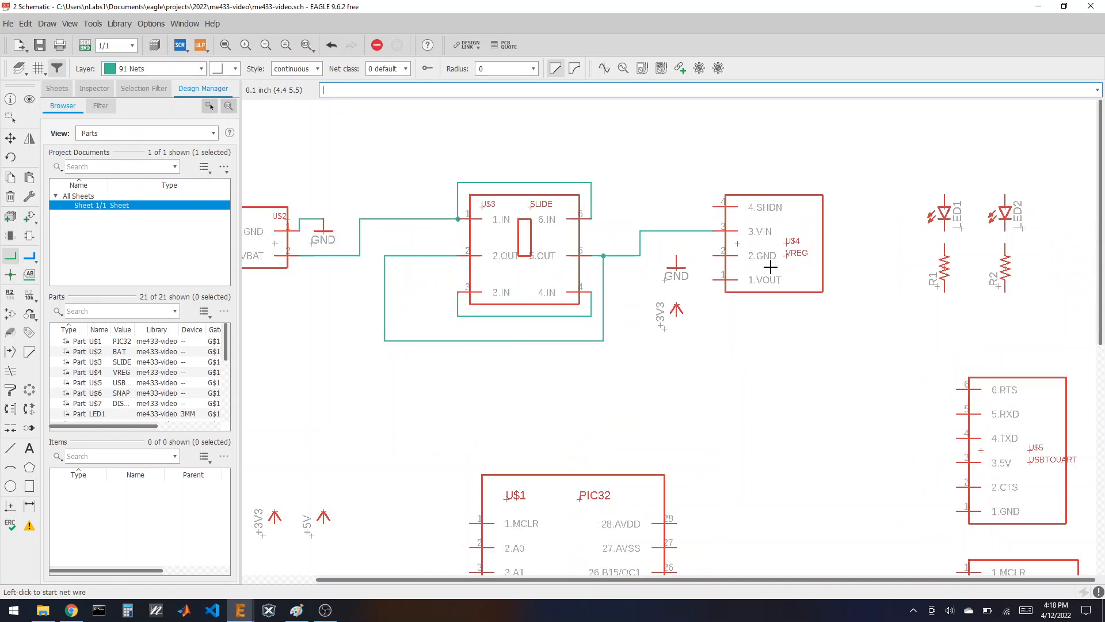
{"action": "left_click", "coordinate": [624, 257]}
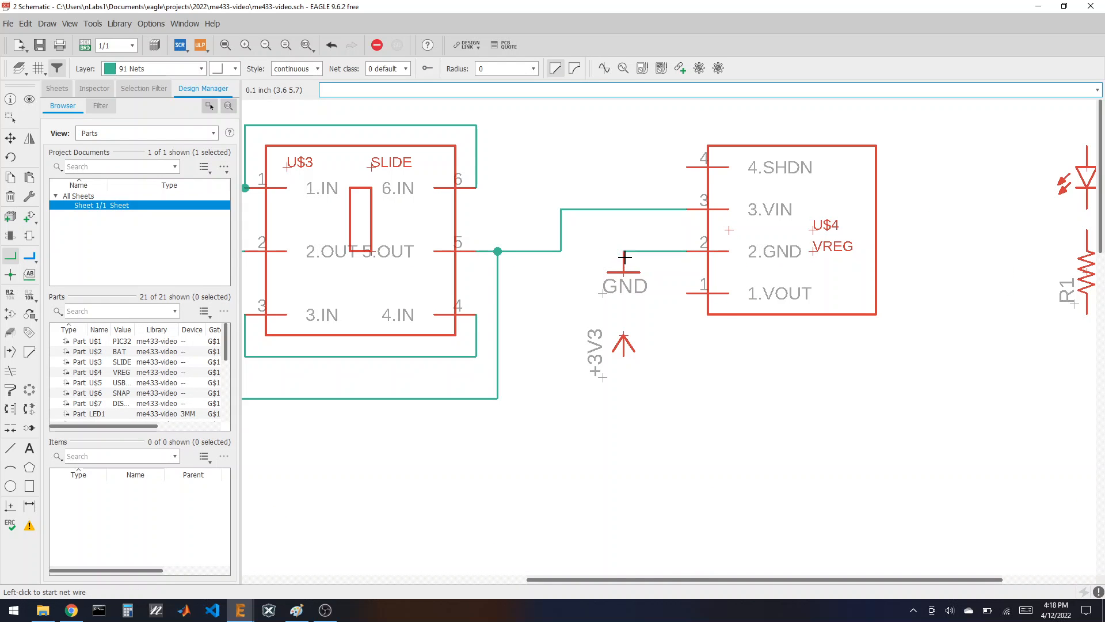
{"action": "left_click", "coordinate": [687, 293]}
{"action": "left_click", "coordinate": [622, 356]}
Copy the +5V supply symbol and place it just left of the SLIDE switch's 3.IN pin.
{"action": "scroll", "coordinate": [807, 271], "scroll_direction": "down", "scroll_amount": 2}
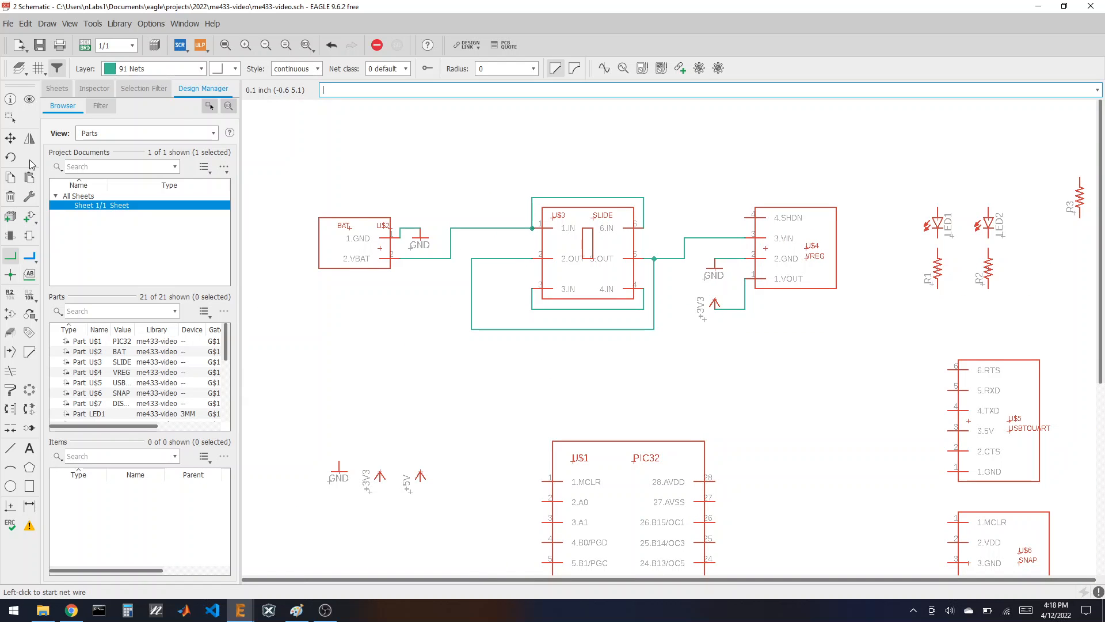
{"action": "left_click", "coordinate": [11, 177]}
{"action": "left_click", "coordinate": [418, 476]}
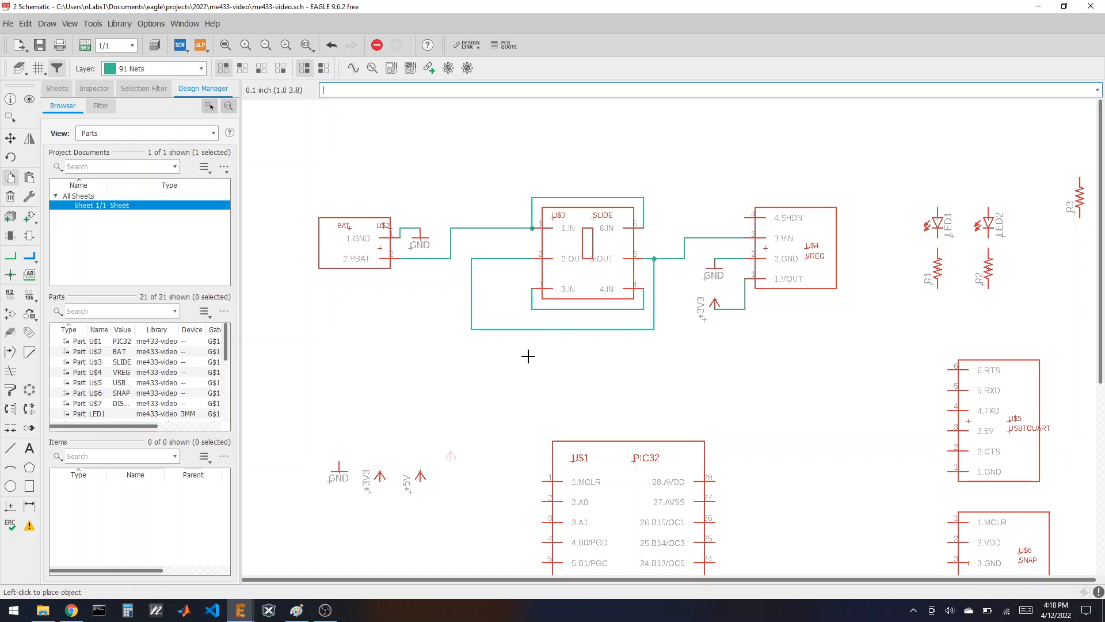
{"action": "left_click", "coordinate": [503, 285]}
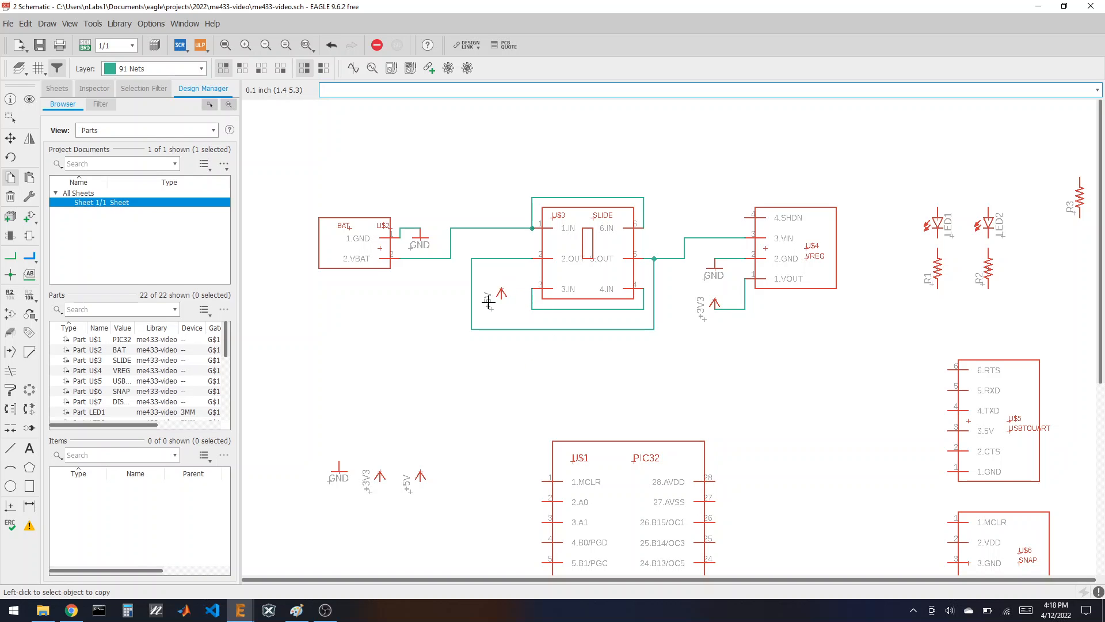
Draw a net from the 3.IN–4.IN connection to the adjacent +5V symbol and merge it into the +5V supply net.
{"action": "left_click", "coordinate": [10, 256]}
{"action": "scroll", "coordinate": [530, 281], "scroll_direction": "up", "scroll_amount": 5}
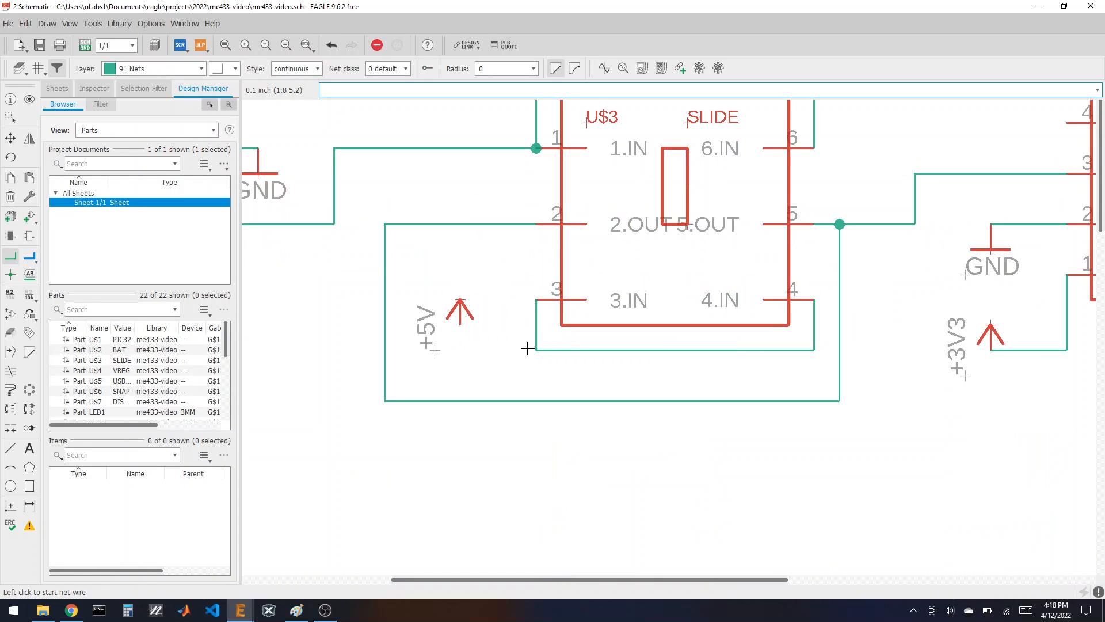
{"action": "left_click", "coordinate": [538, 349]}
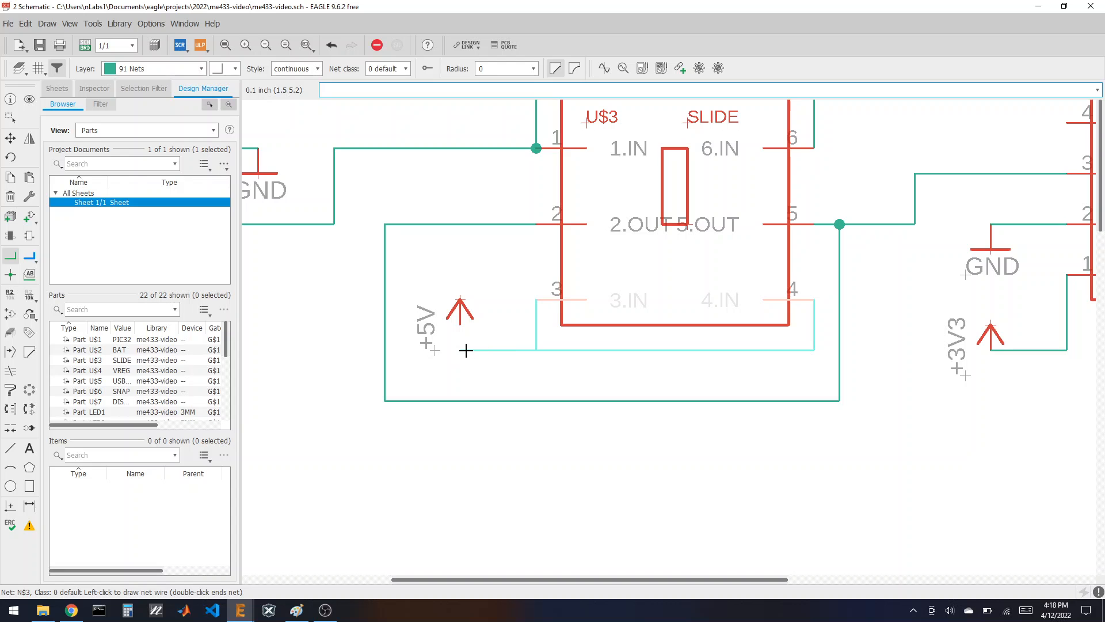
{"action": "left_click", "coordinate": [461, 323]}
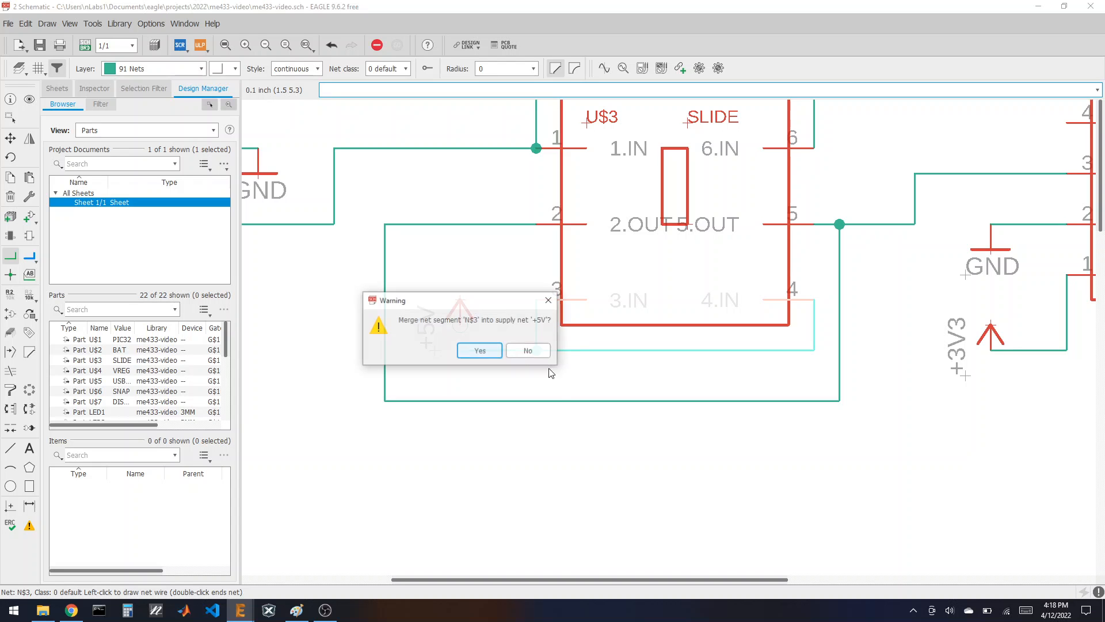
{"action": "left_click", "coordinate": [481, 350]}
Copy the +3V3 symbol to just above LED1 and the GND symbol to just below R1.
{"action": "scroll", "coordinate": [496, 411], "scroll_direction": "down", "scroll_amount": 2}
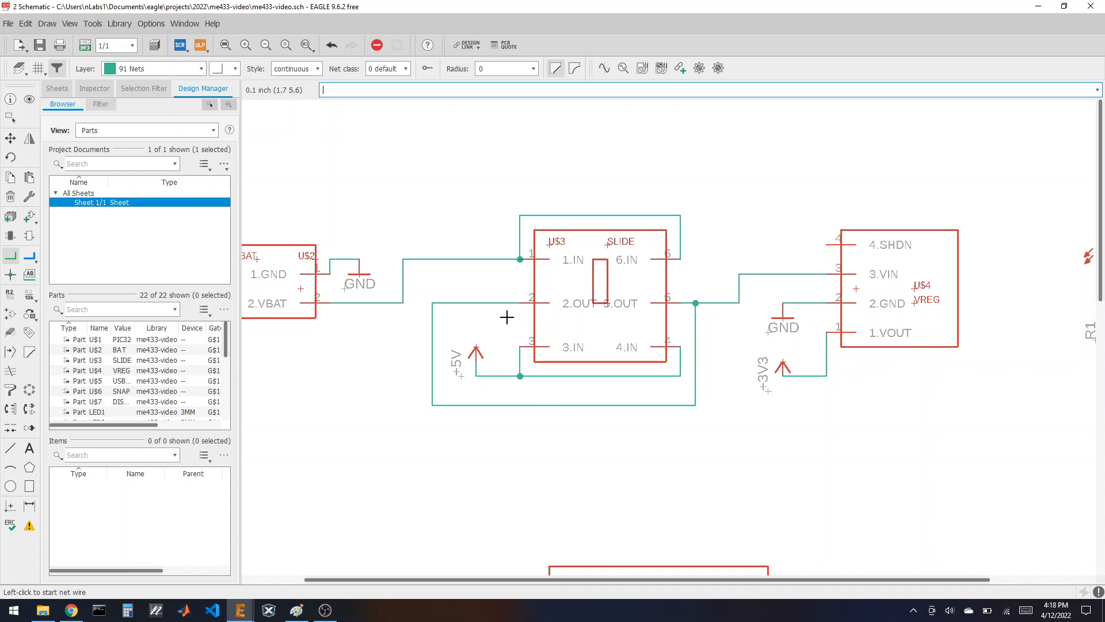
{"action": "scroll", "coordinate": [624, 180], "scroll_direction": "down", "scroll_amount": 1}
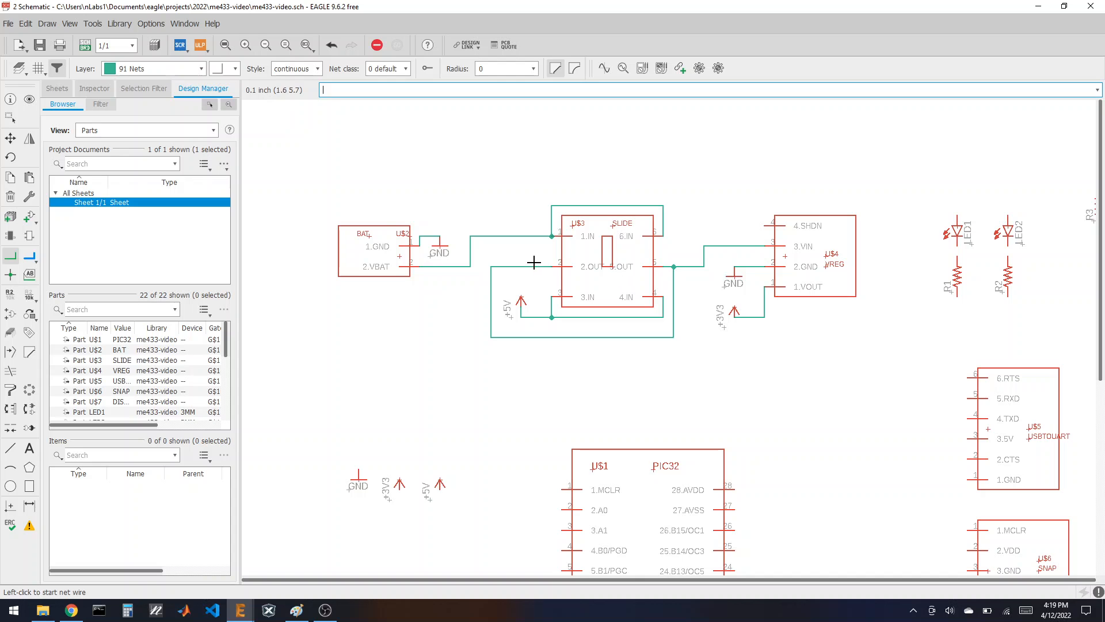
{"action": "scroll", "coordinate": [375, 223], "scroll_direction": "down", "scroll_amount": 1}
{"action": "scroll", "coordinate": [375, 223], "scroll_direction": "down", "scroll_amount": 1}
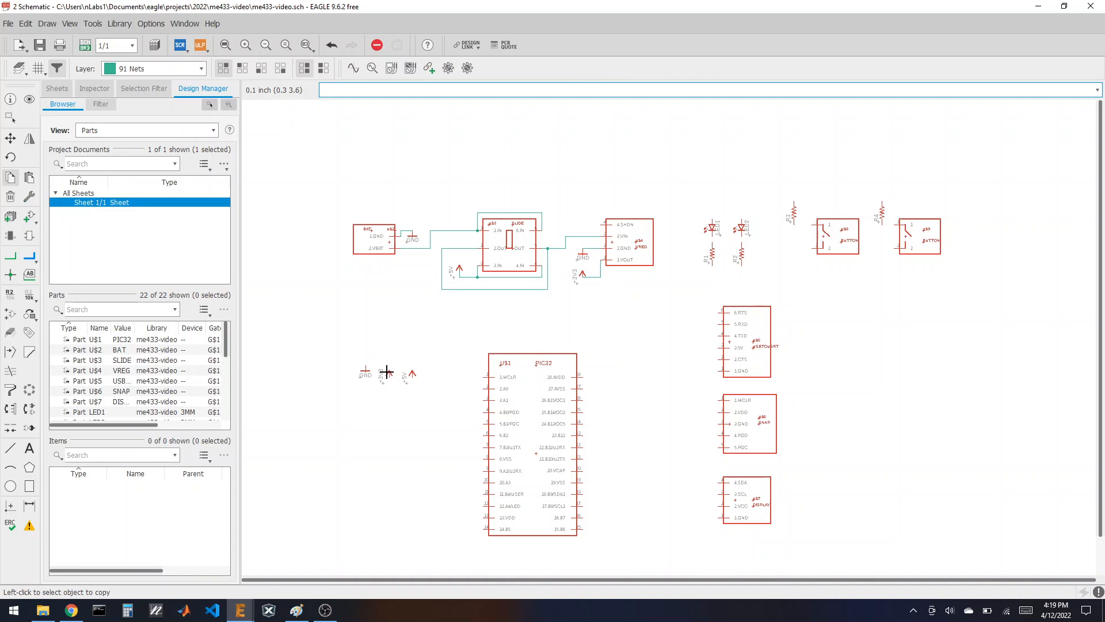
{"action": "left_click", "coordinate": [389, 373]}
{"action": "left_click", "coordinate": [714, 207]}
{"action": "left_click", "coordinate": [711, 278]}
Draw nets connecting +3V3, LED1, R1 and GND in series.
{"action": "scroll", "coordinate": [713, 242], "scroll_direction": "up", "scroll_amount": 5}
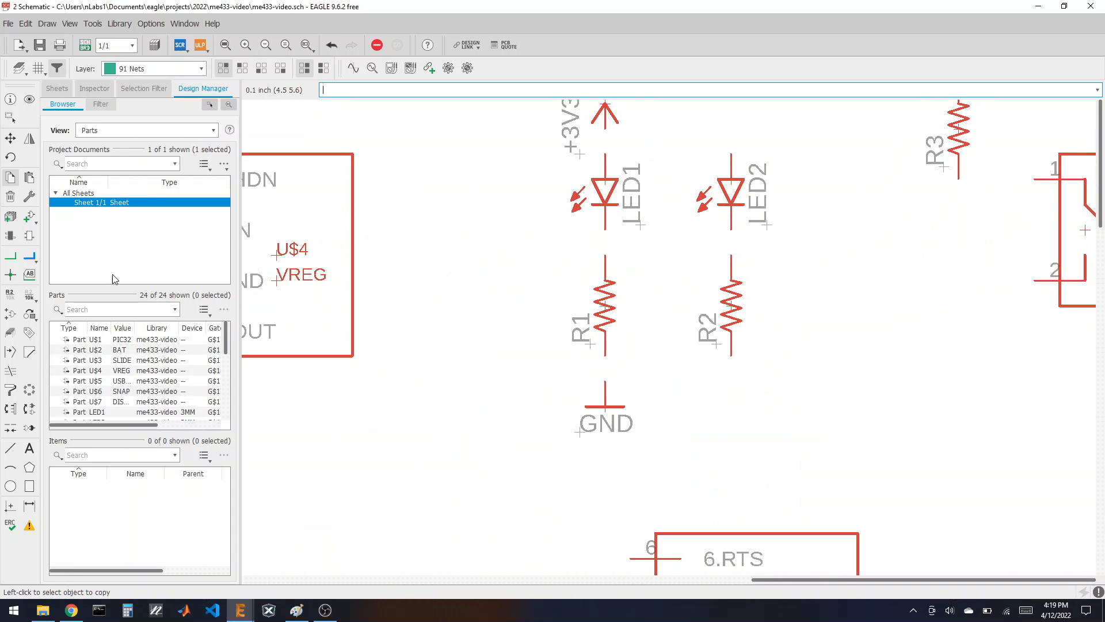
{"action": "left_click", "coordinate": [10, 255]}
{"action": "left_click", "coordinate": [605, 129]}
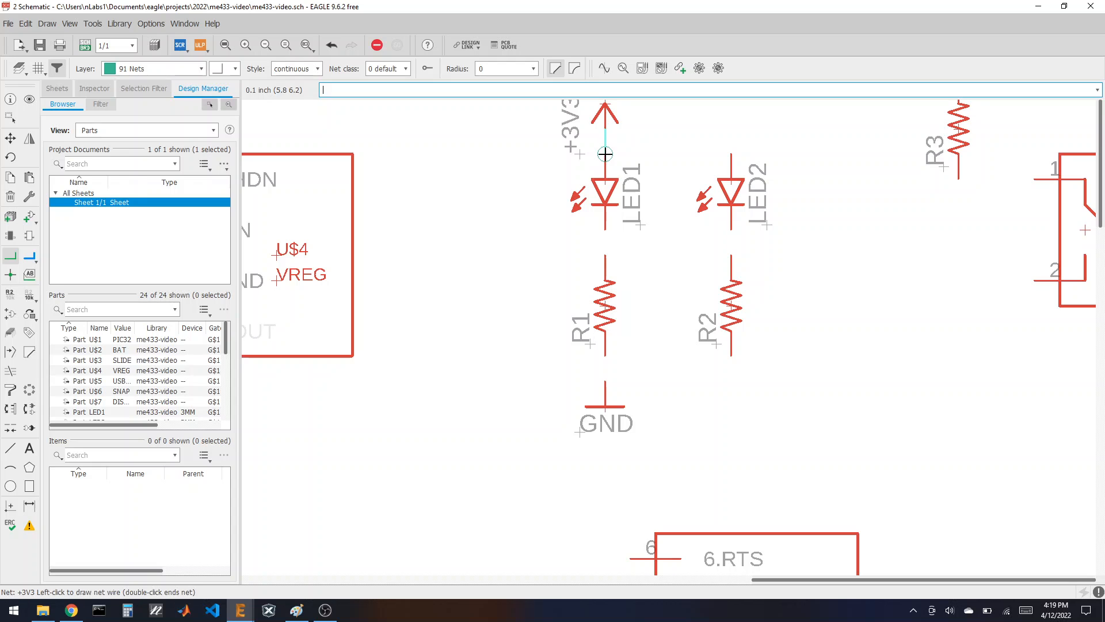
{"action": "left_click", "coordinate": [604, 153]}
{"action": "left_click", "coordinate": [605, 229]}
{"action": "left_click", "coordinate": [605, 255]}
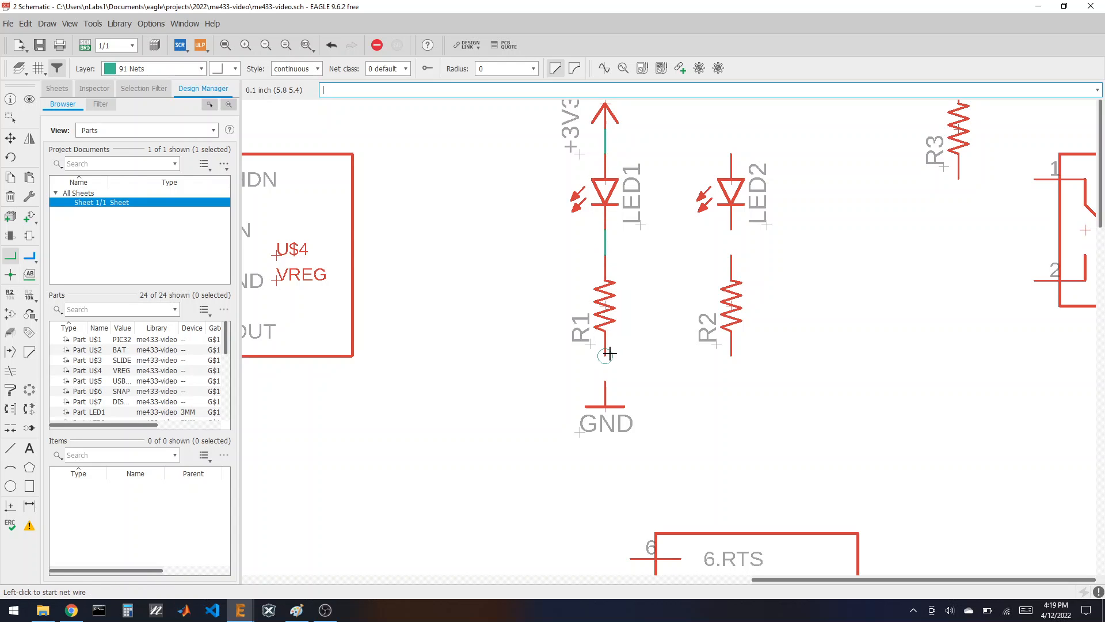
{"action": "left_click", "coordinate": [605, 356]}
{"action": "left_click", "coordinate": [605, 382]}
Set the value of resistors R1 and R2 to 330.
{"action": "left_click", "coordinate": [28, 298]}
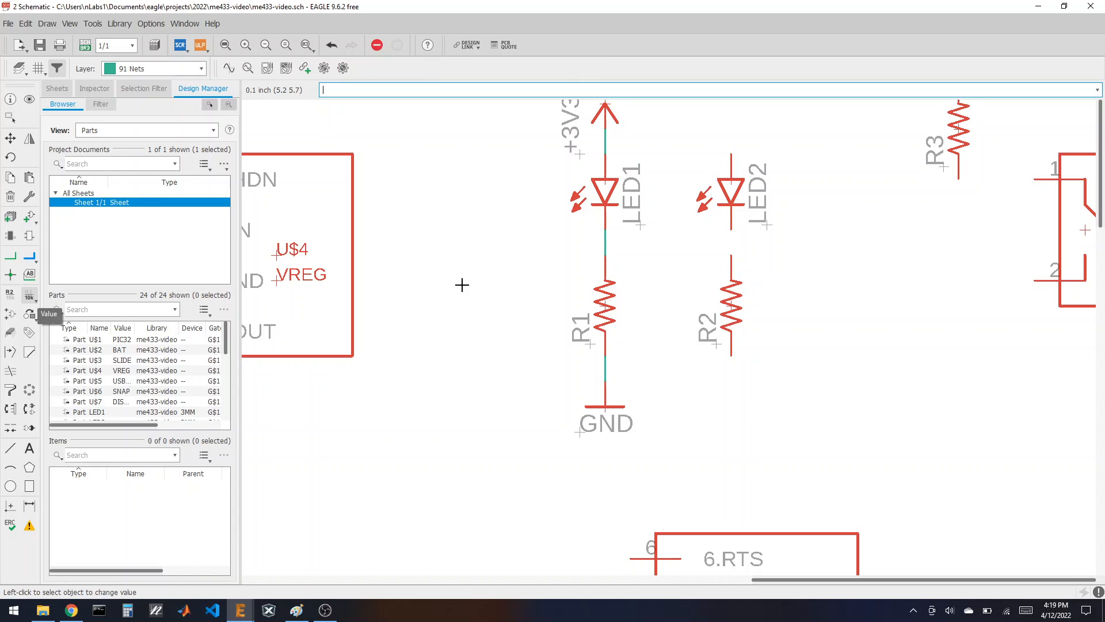
{"action": "left_click", "coordinate": [604, 305]}
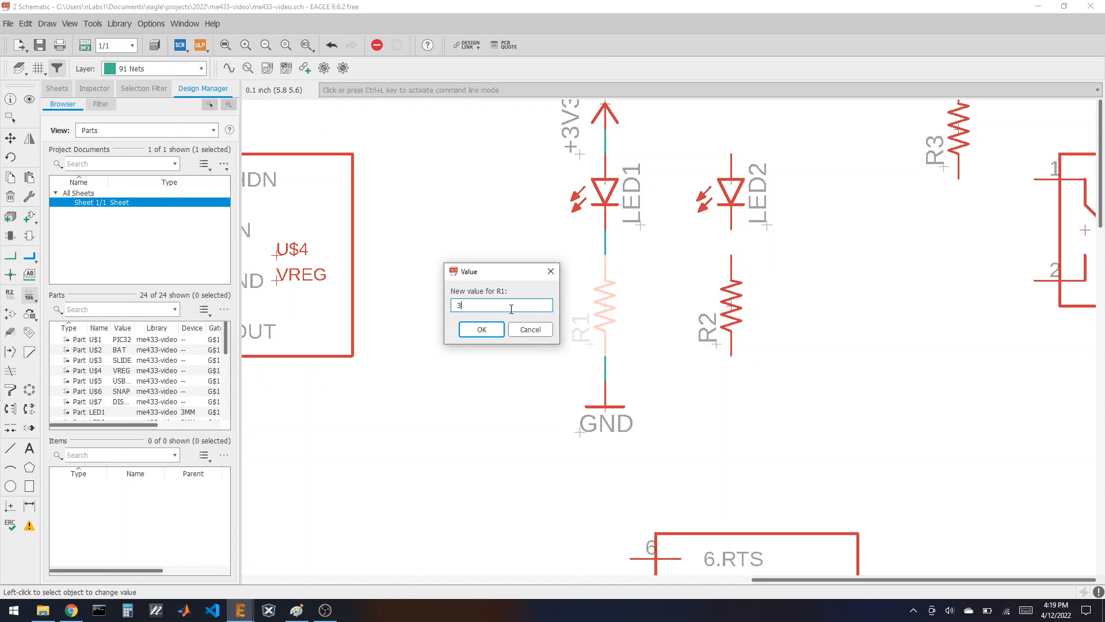
{"action": "type", "text": "330"}
{"action": "left_click", "coordinate": [483, 328]}
{"action": "left_click", "coordinate": [731, 305]}
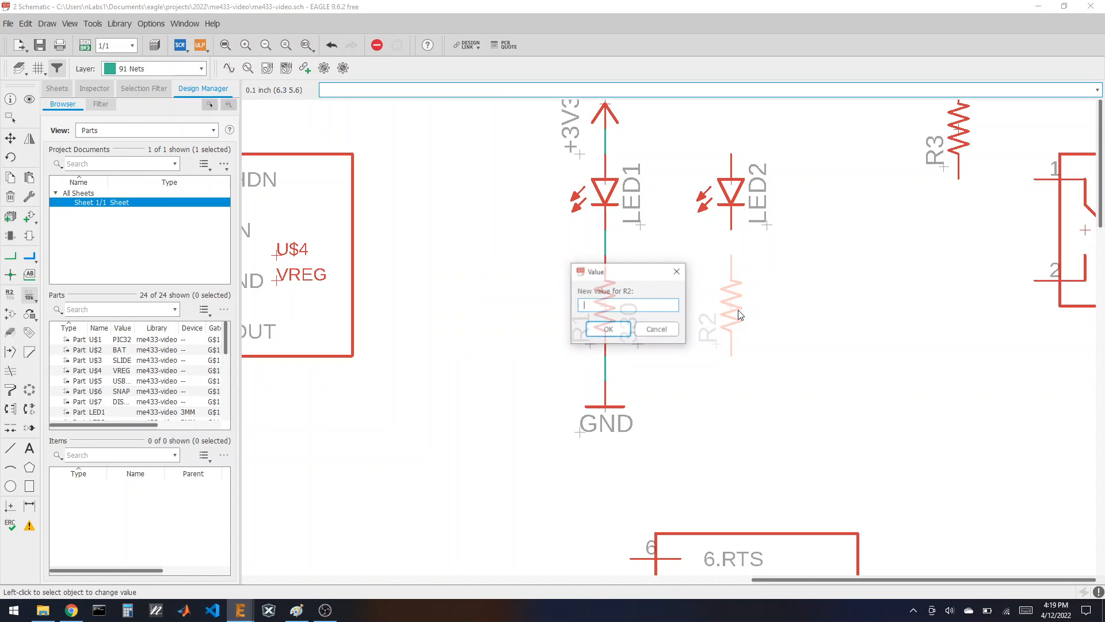
{"action": "type", "text": "30"}
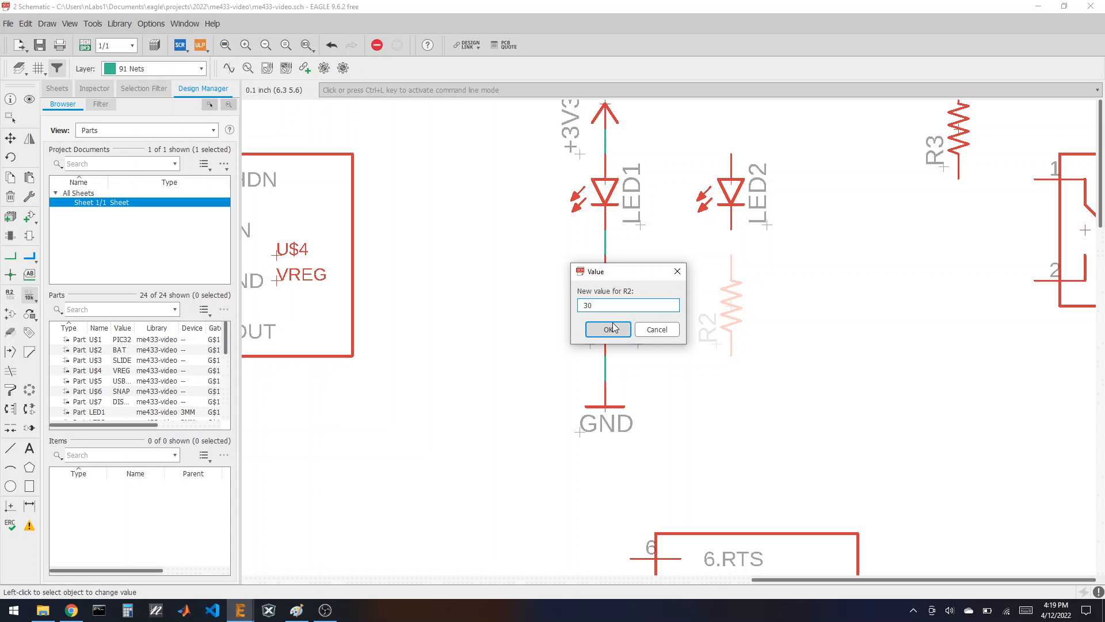
{"action": "key", "text": "BackSpace"}
{"action": "type", "text": "30"}
{"action": "left_click", "coordinate": [613, 327]}
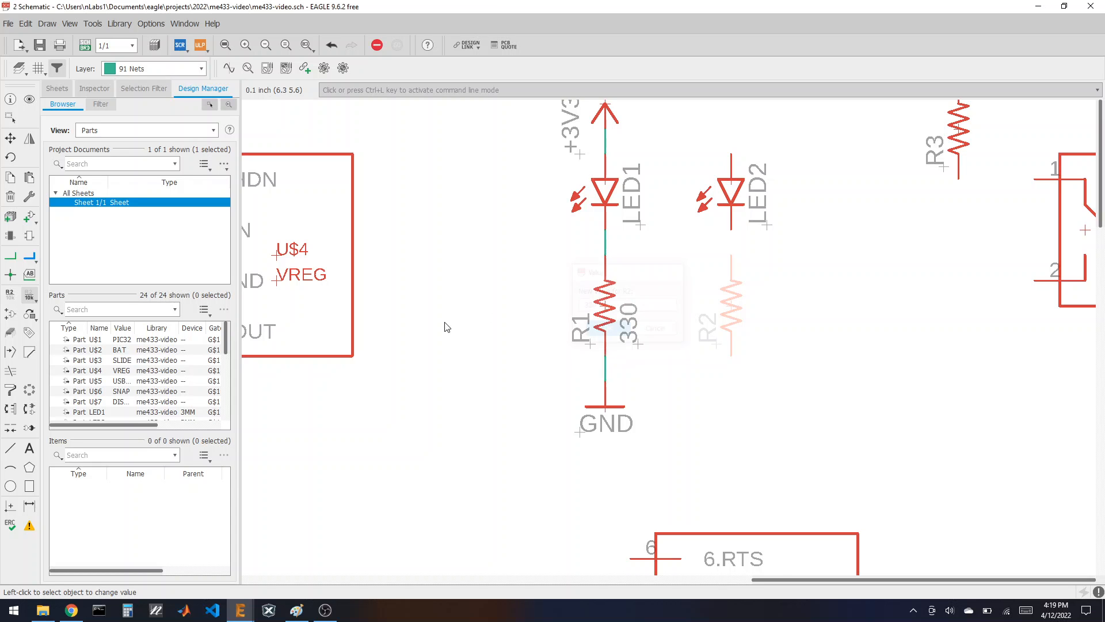
Set the value of resistors R3 and R4 to 10k.
{"action": "scroll", "coordinate": [447, 323], "scroll_direction": "down", "scroll_amount": 3}
{"action": "scroll", "coordinate": [828, 299], "scroll_direction": "up", "scroll_amount": 2}
{"action": "scroll", "coordinate": [828, 299], "scroll_direction": "up", "scroll_amount": 1}
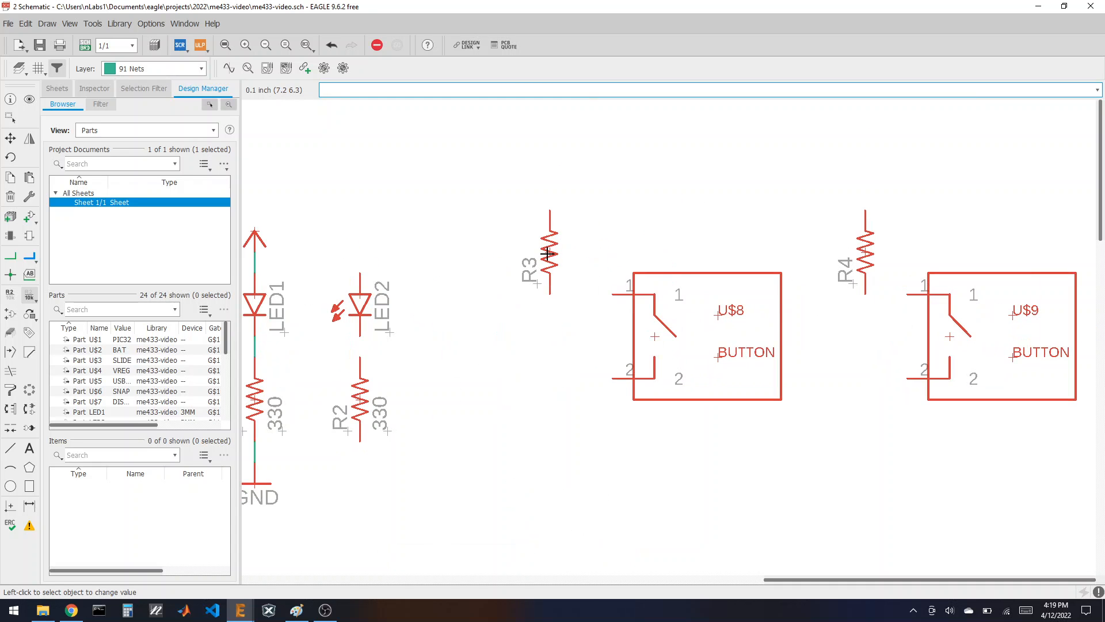
{"action": "left_click", "coordinate": [547, 253]}
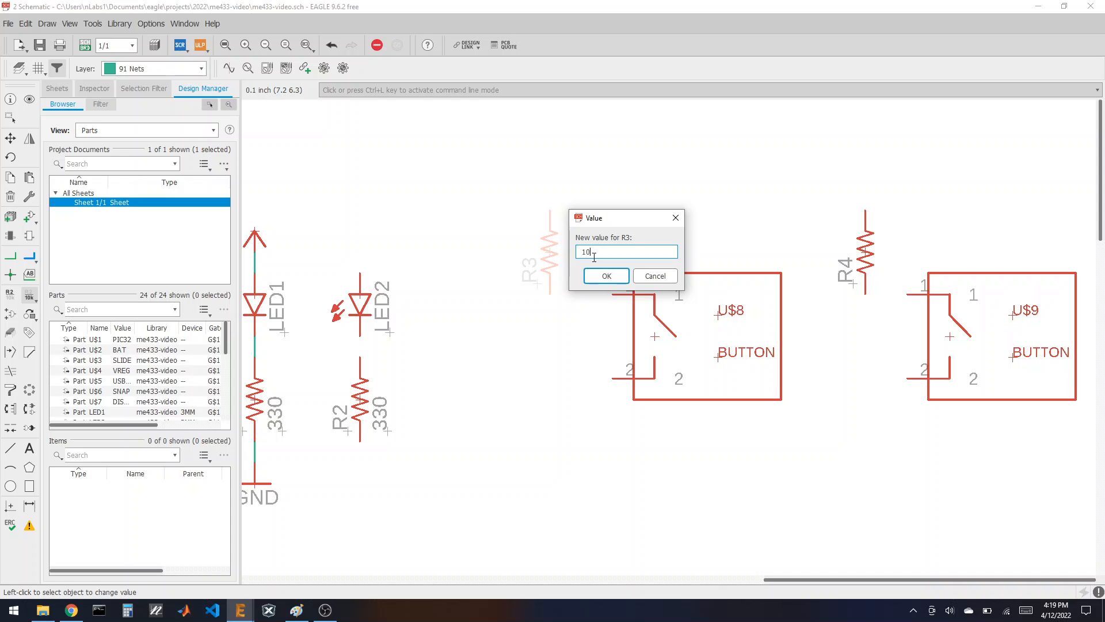
{"action": "type", "text": "10k"}
{"action": "left_click", "coordinate": [607, 276]}
{"action": "left_click", "coordinate": [866, 252]}
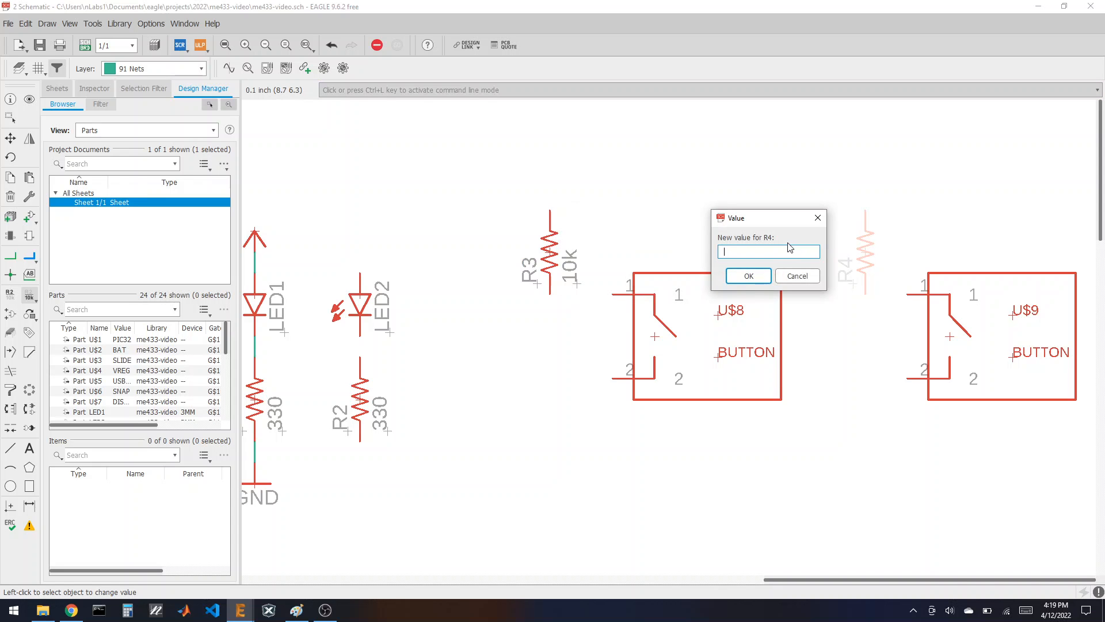
{"action": "type", "text": "10k"}
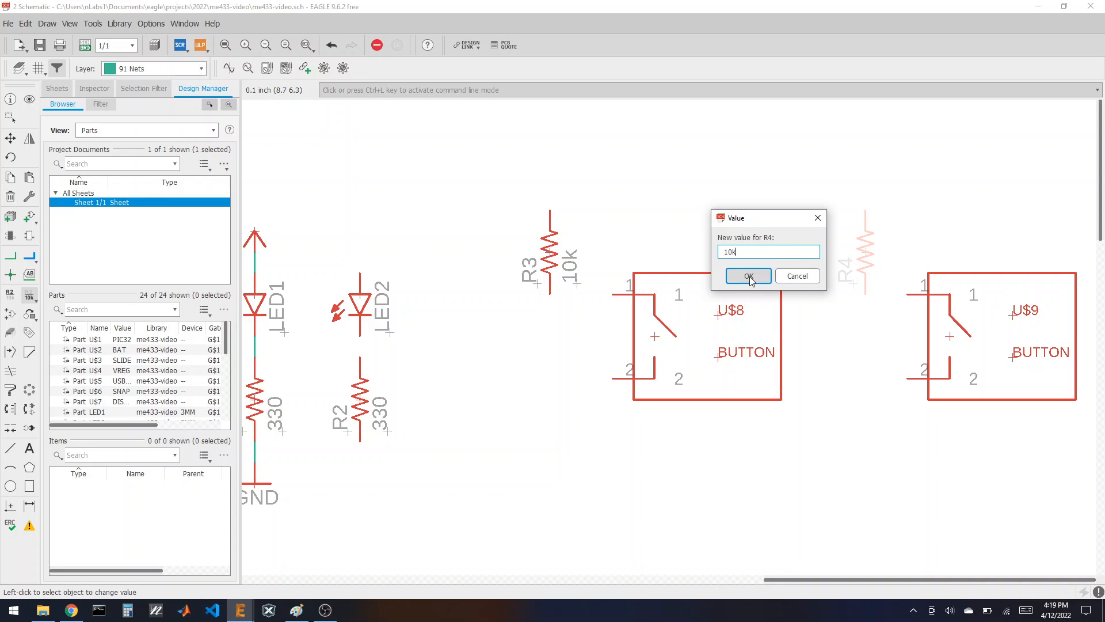
{"action": "left_click", "coordinate": [748, 276]}
Copy the +3V3 symbol to beside the PIC32's 28.AVDD and 13.VDD pins.
{"action": "scroll", "coordinate": [461, 254], "scroll_direction": "down", "scroll_amount": 3}
{"action": "scroll", "coordinate": [590, 269], "scroll_direction": "down", "scroll_amount": 5}
{"action": "scroll", "coordinate": [365, 440], "scroll_direction": "down", "scroll_amount": 2}
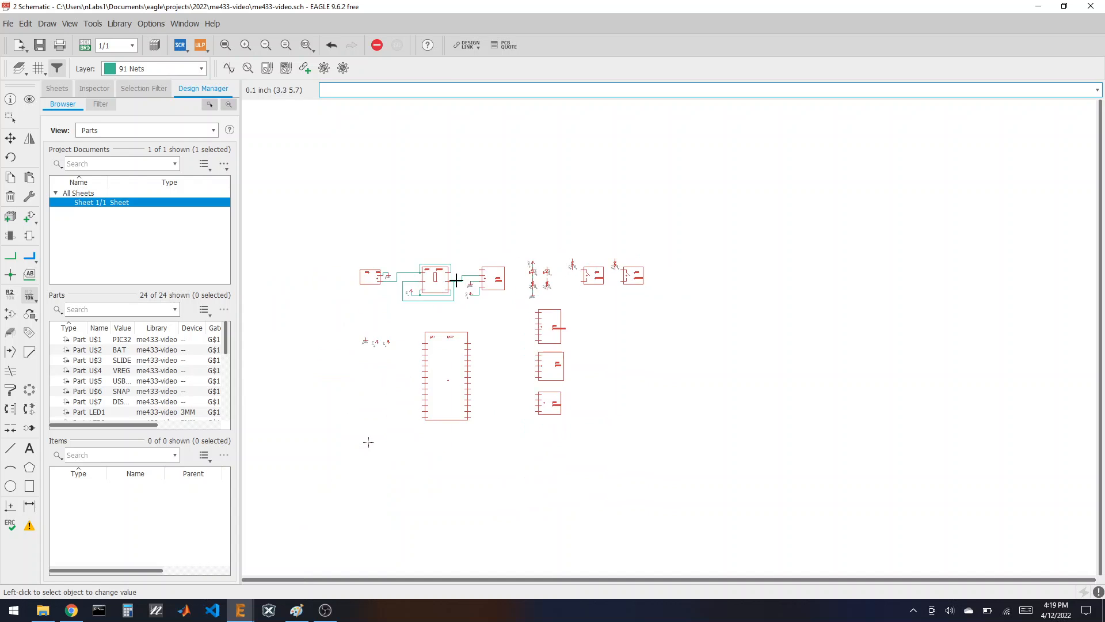
{"action": "scroll", "coordinate": [494, 316], "scroll_direction": "up", "scroll_amount": 3}
{"action": "scroll", "coordinate": [559, 324], "scroll_direction": "up", "scroll_amount": 2}
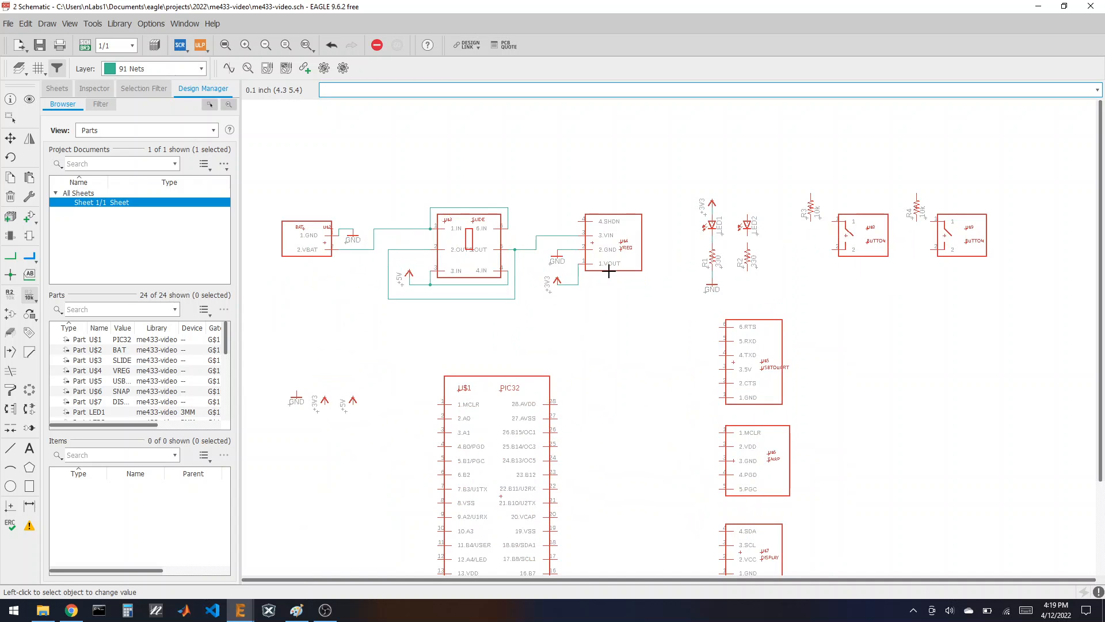
{"action": "scroll", "coordinate": [609, 270], "scroll_direction": "down", "scroll_amount": 2}
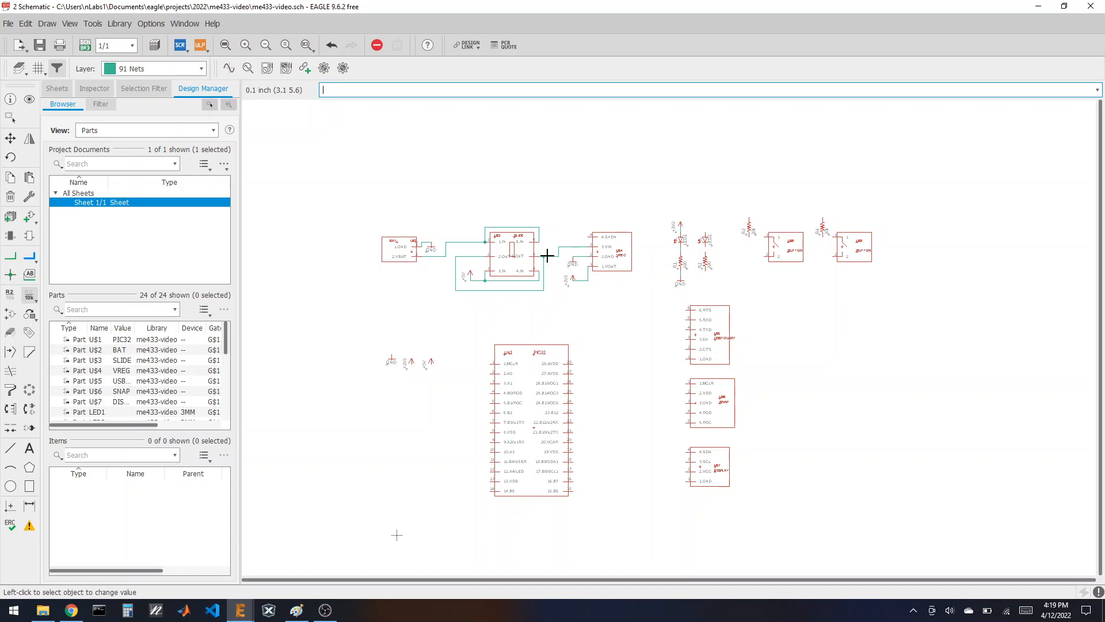
{"action": "scroll", "coordinate": [541, 511], "scroll_direction": "up", "scroll_amount": 3}
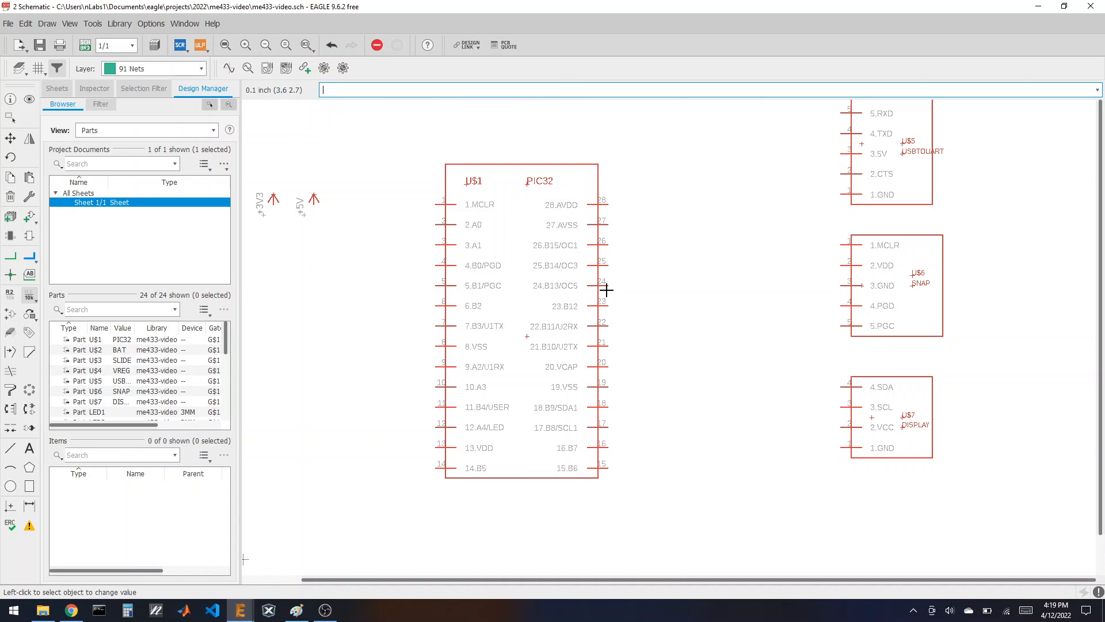
{"action": "scroll", "coordinate": [615, 296], "scroll_direction": "down", "scroll_amount": 1}
{"action": "scroll", "coordinate": [611, 295], "scroll_direction": "up", "scroll_amount": 1}
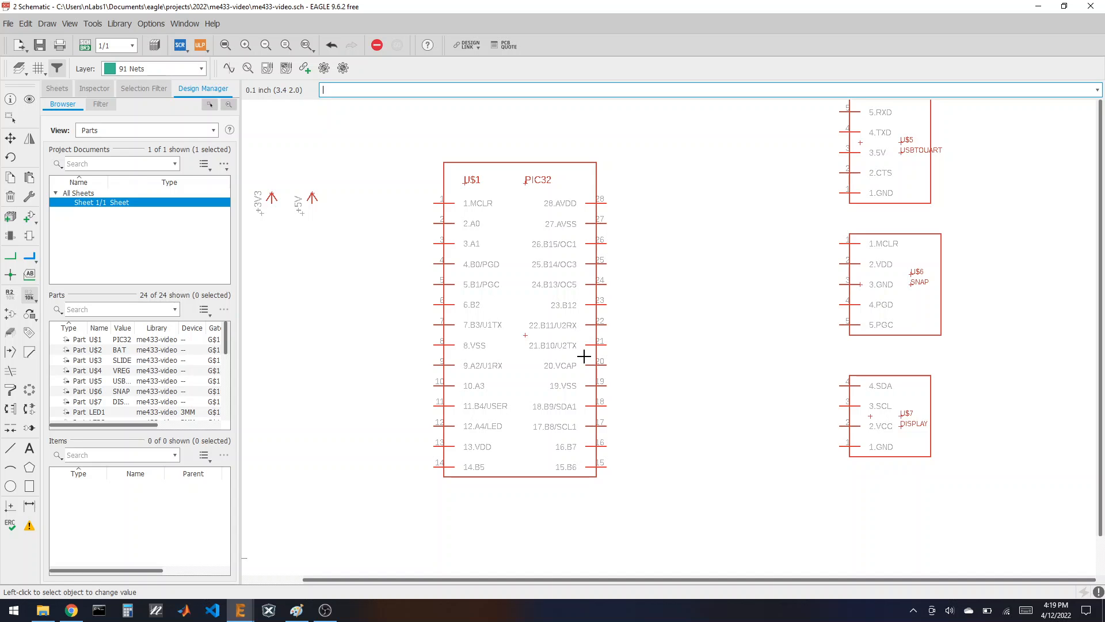
{"action": "left_click", "coordinate": [10, 177]}
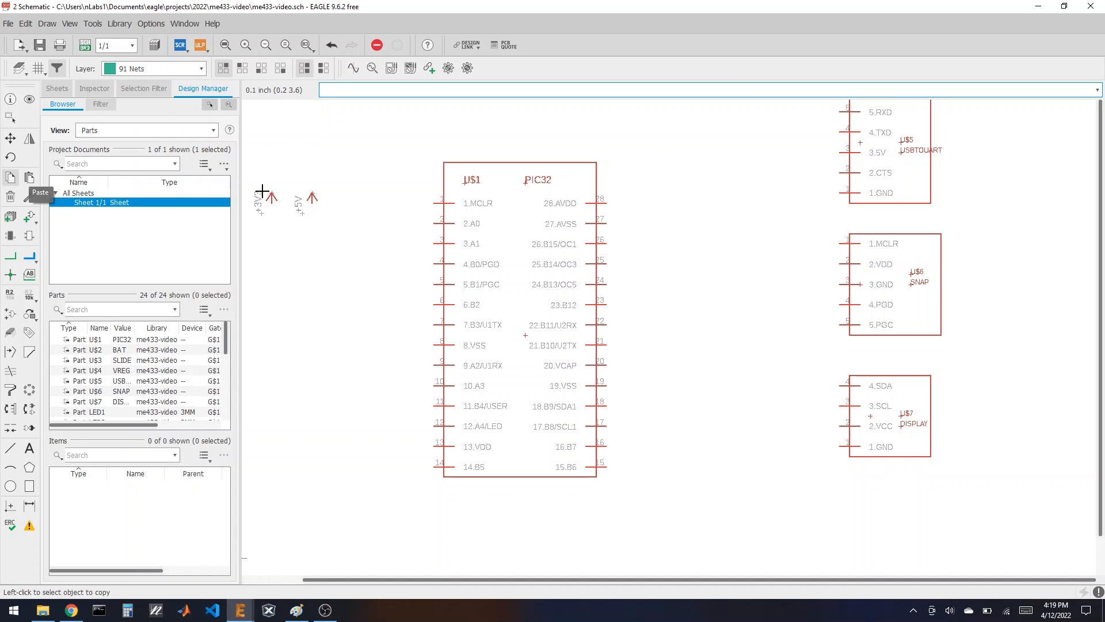
{"action": "left_click", "coordinate": [273, 198]}
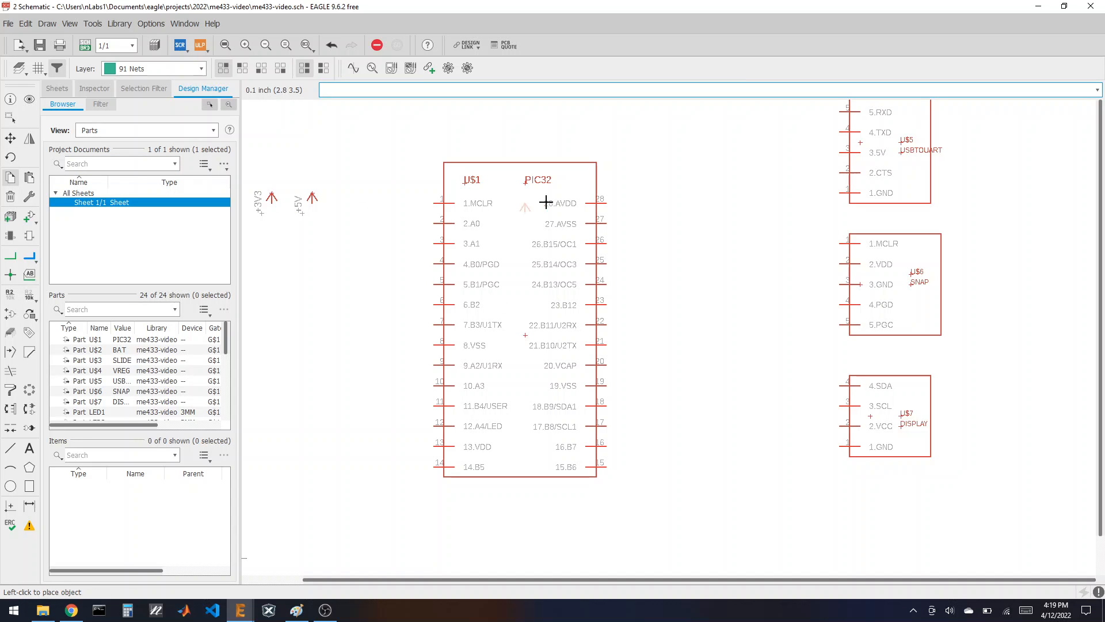
{"action": "left_click", "coordinate": [638, 194]}
{"action": "left_click", "coordinate": [638, 195]}
{"action": "left_click", "coordinate": [402, 431]}
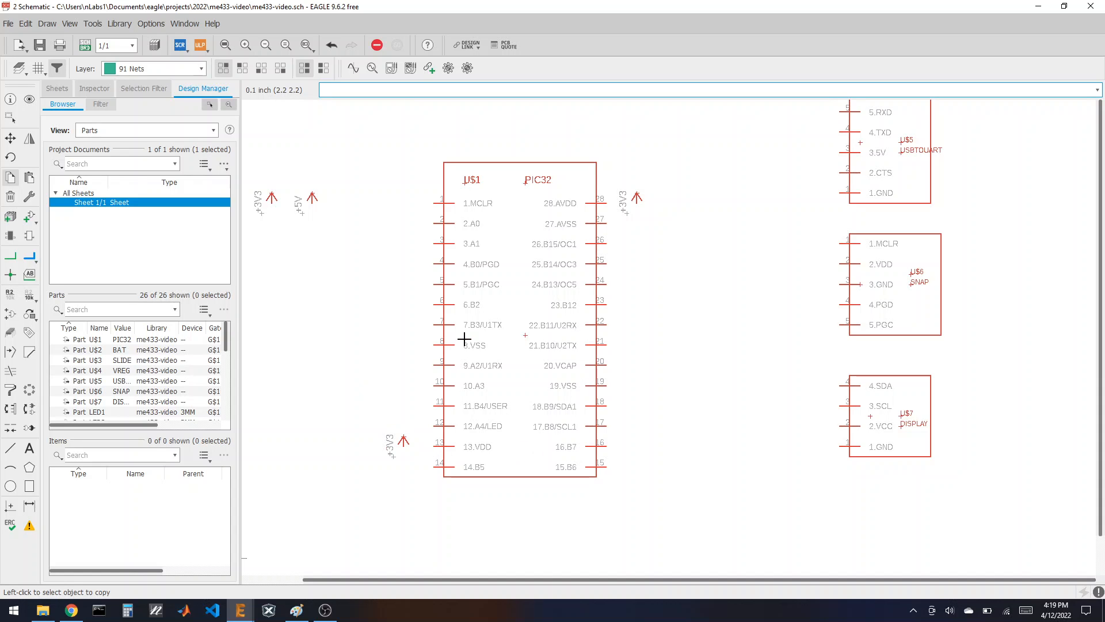
Draw nets connecting the PIC32's 28.AVDD and 13.VDD pins to their adjacent +3V3 symbols.
{"action": "left_click", "coordinate": [11, 255]}
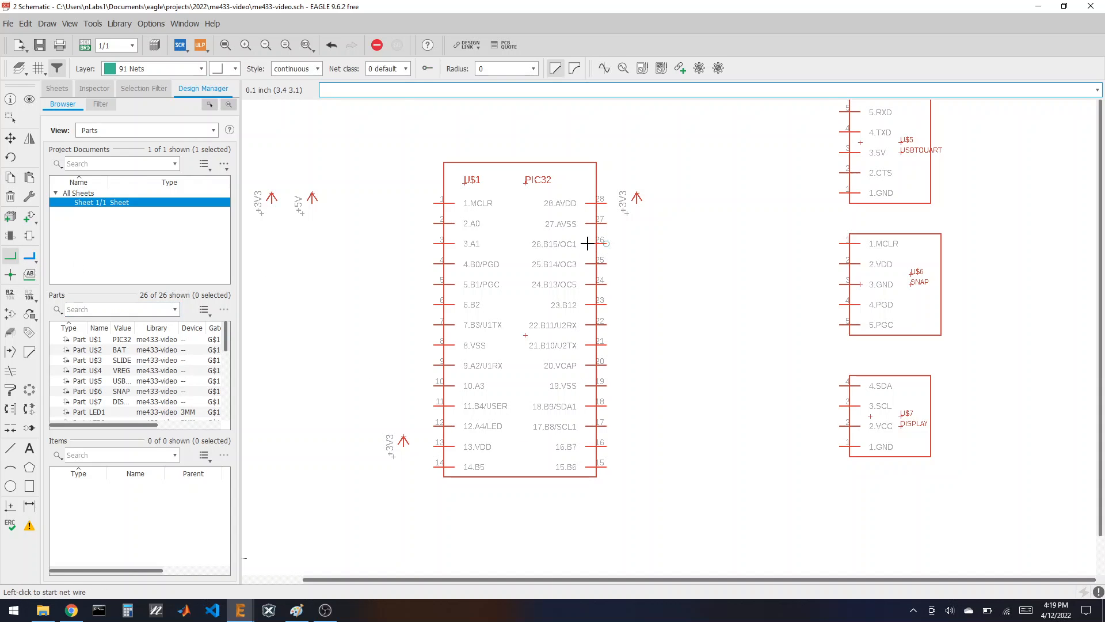
{"action": "left_click", "coordinate": [606, 202]}
{"action": "left_click", "coordinate": [637, 202]}
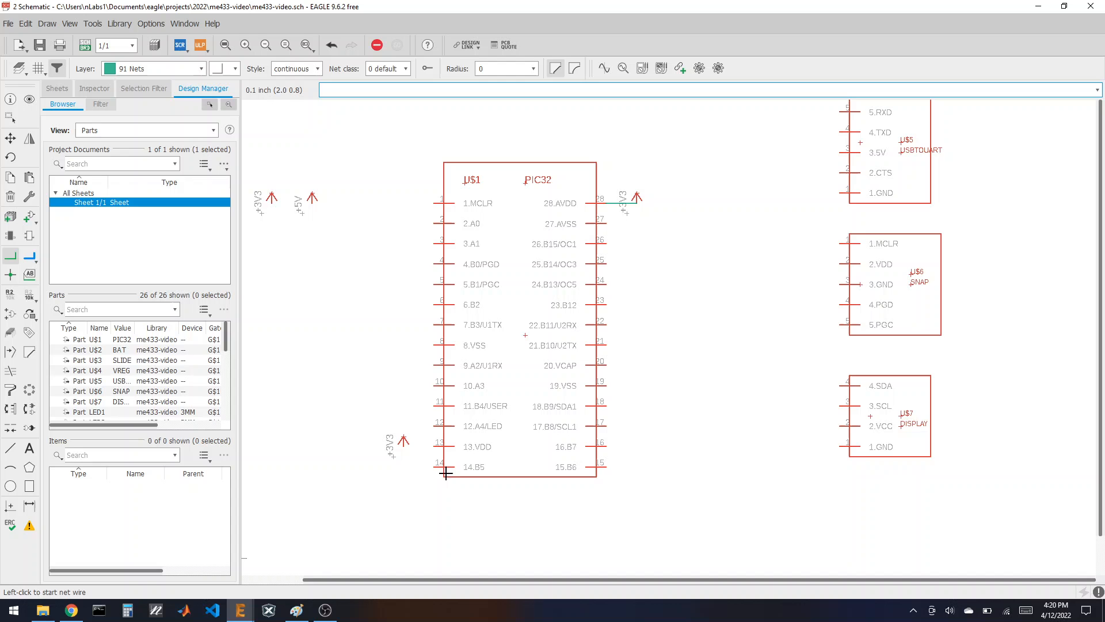
{"action": "left_click", "coordinate": [433, 446]}
{"action": "left_click", "coordinate": [403, 446]}
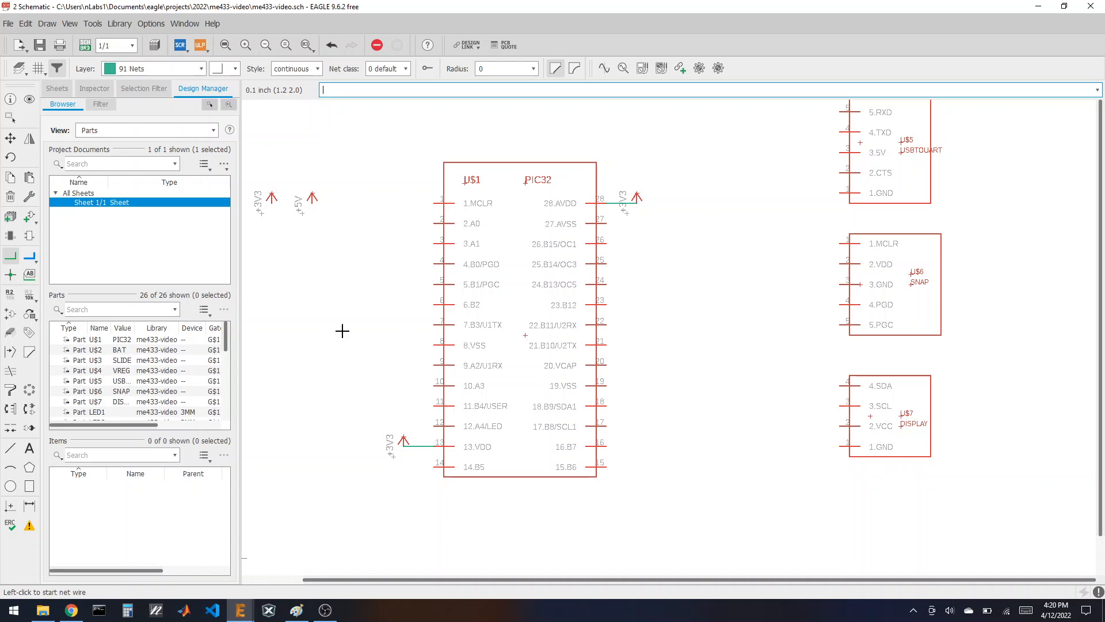
Copy the GND symbol to beside the PIC32's 8.VSS and 19.VSS pins.
{"action": "left_click", "coordinate": [11, 177]}
{"action": "scroll", "coordinate": [351, 261], "scroll_direction": "down", "scroll_amount": 1}
{"action": "left_click", "coordinate": [271, 214]}
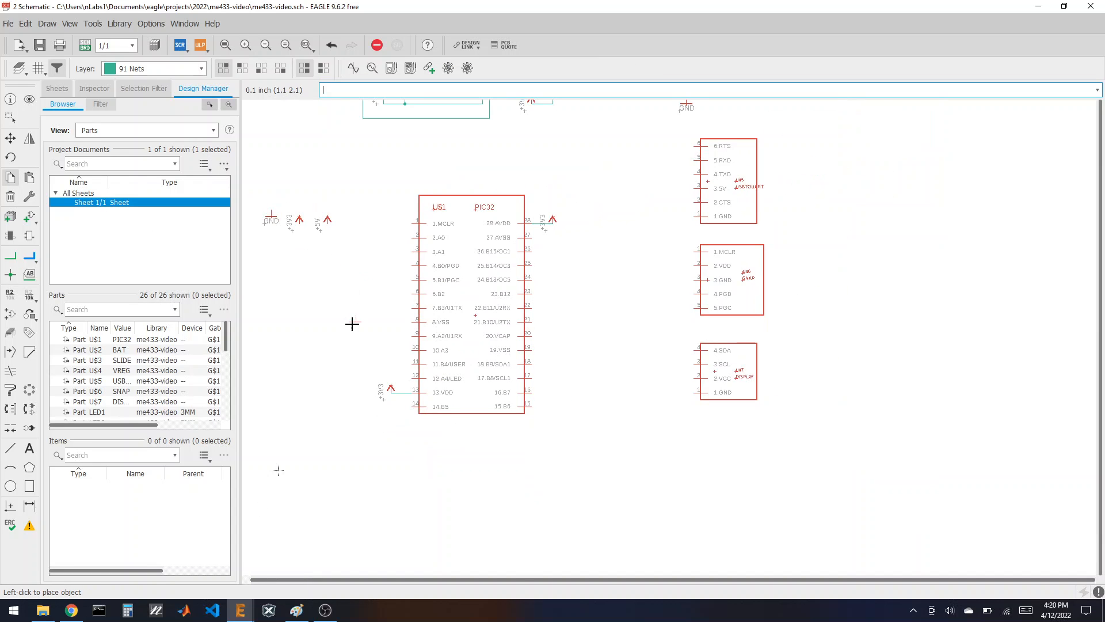
{"action": "scroll", "coordinate": [350, 320], "scroll_direction": "up", "scroll_amount": 1}
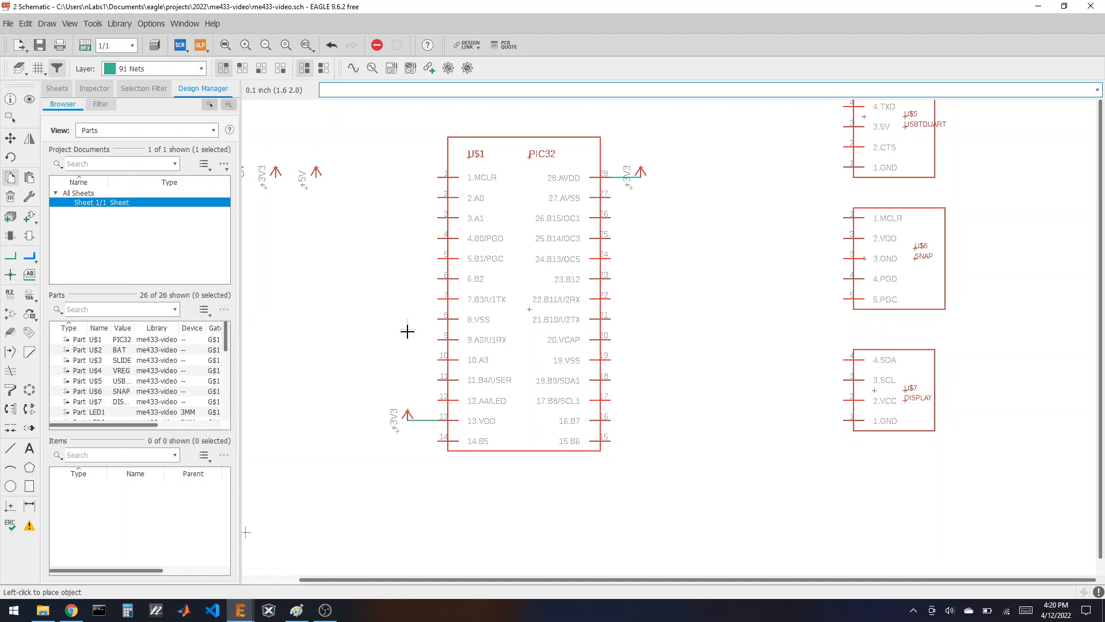
{"action": "left_click", "coordinate": [408, 326]}
{"action": "left_click", "coordinate": [643, 372]}
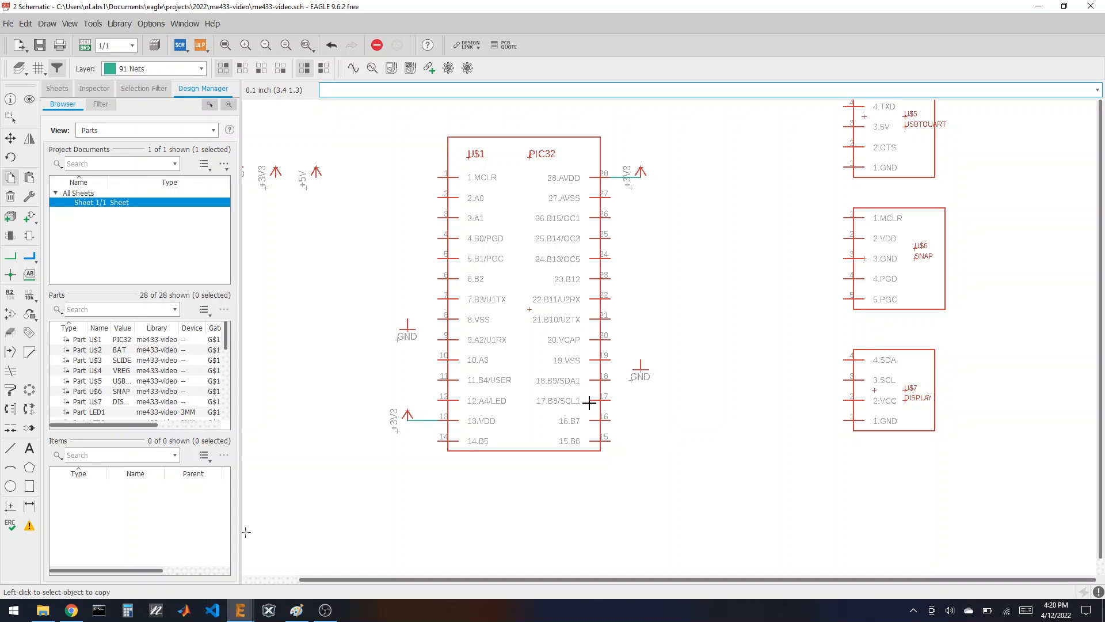
Draw nets connecting the PIC32's 8.VSS and 19.VSS pins to their adjacent GND symbols.
{"action": "left_click", "coordinate": [10, 255]}
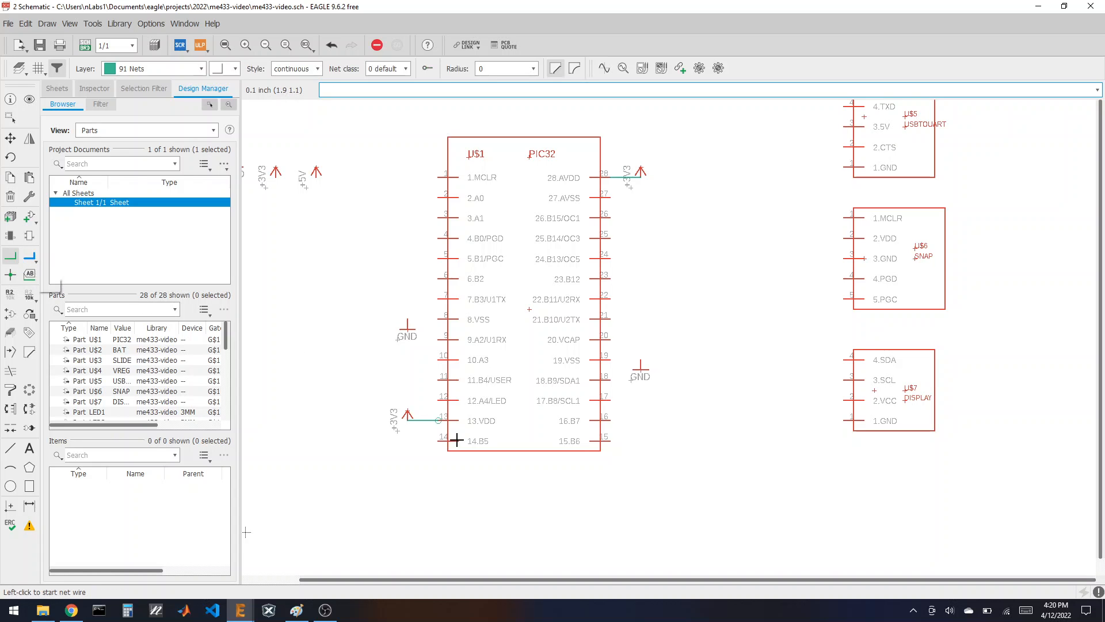
{"action": "left_click", "coordinate": [436, 320]}
{"action": "left_click", "coordinate": [408, 326]}
{"action": "left_click", "coordinate": [610, 360]}
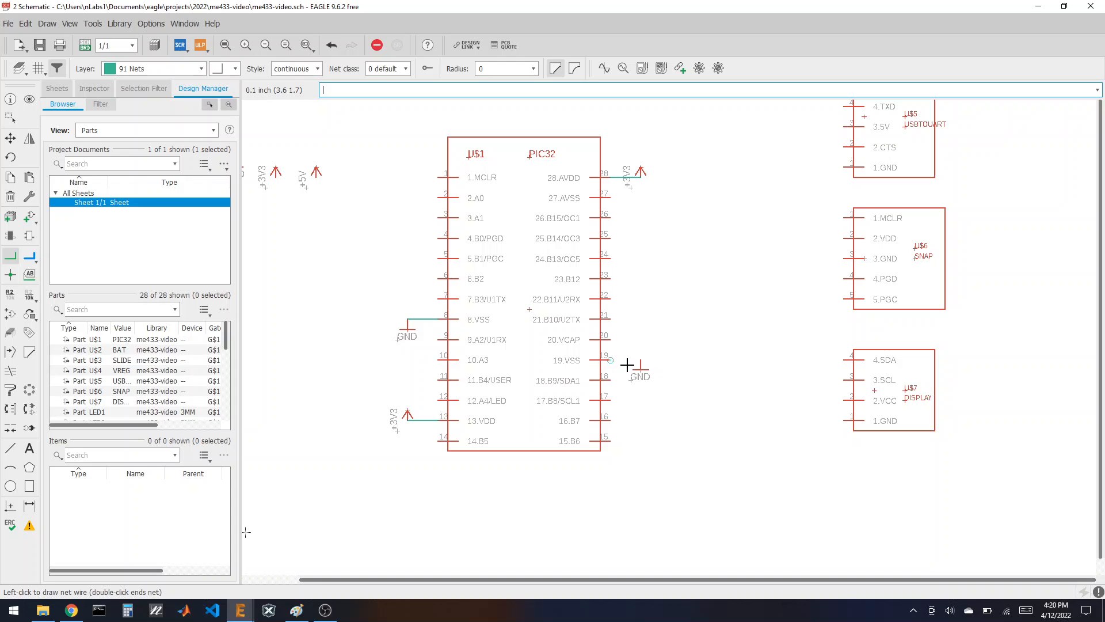
{"action": "left_click", "coordinate": [641, 363]}
Choose the C-US025-024X044 capacitor from the me433-video library to add to the schematic.
{"action": "scroll", "coordinate": [658, 326], "scroll_direction": "up", "scroll_amount": 2}
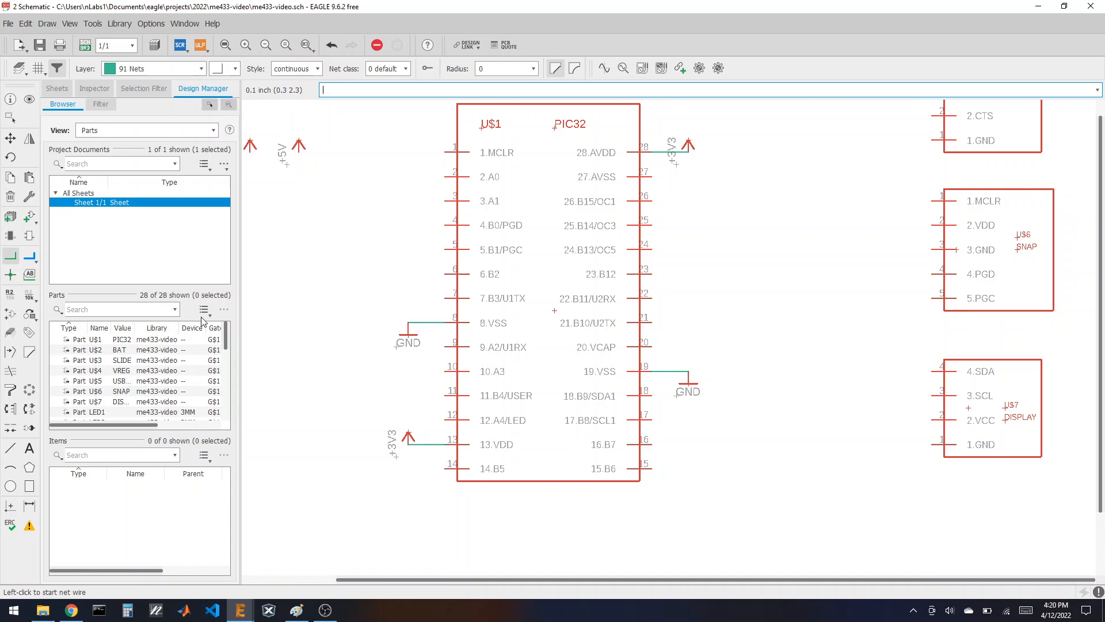
{"action": "left_click", "coordinate": [26, 217]}
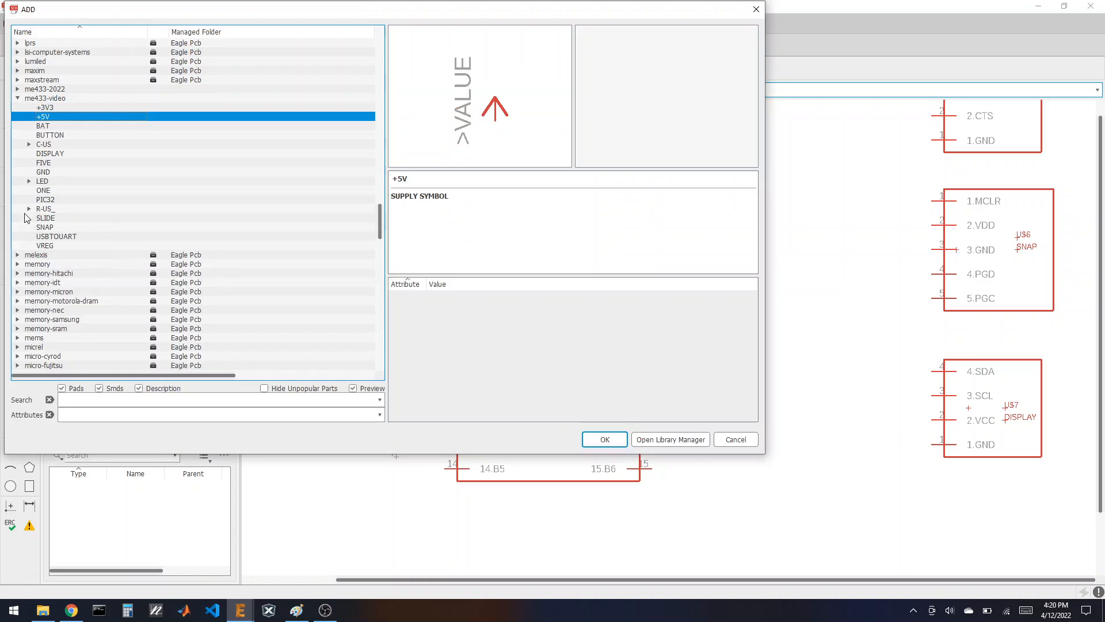
{"action": "left_click", "coordinate": [17, 99]}
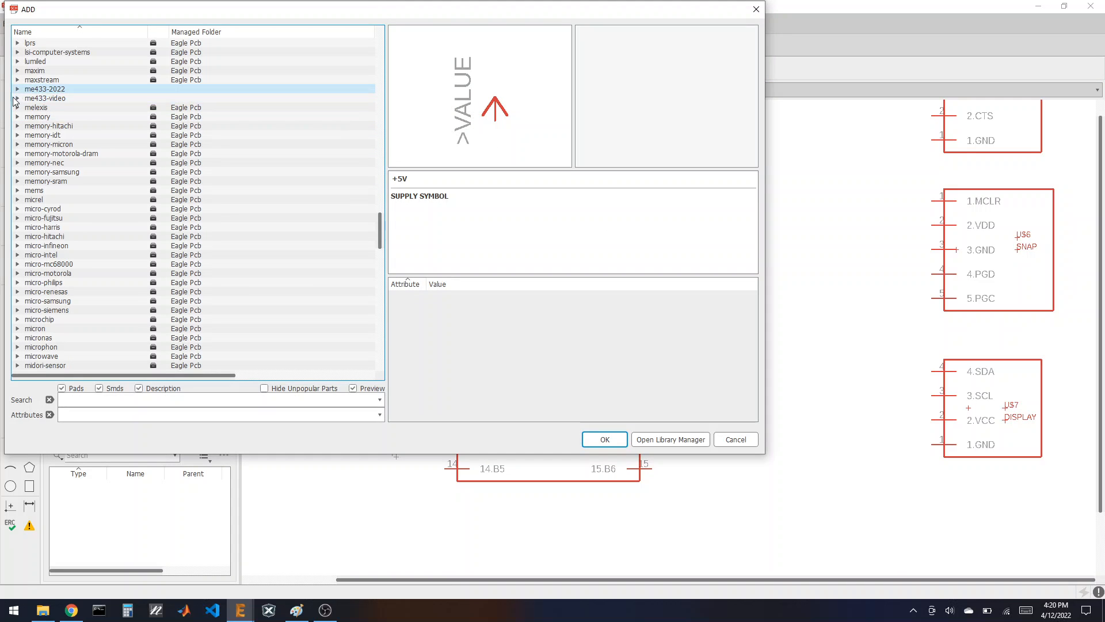
{"action": "left_click", "coordinate": [17, 99]}
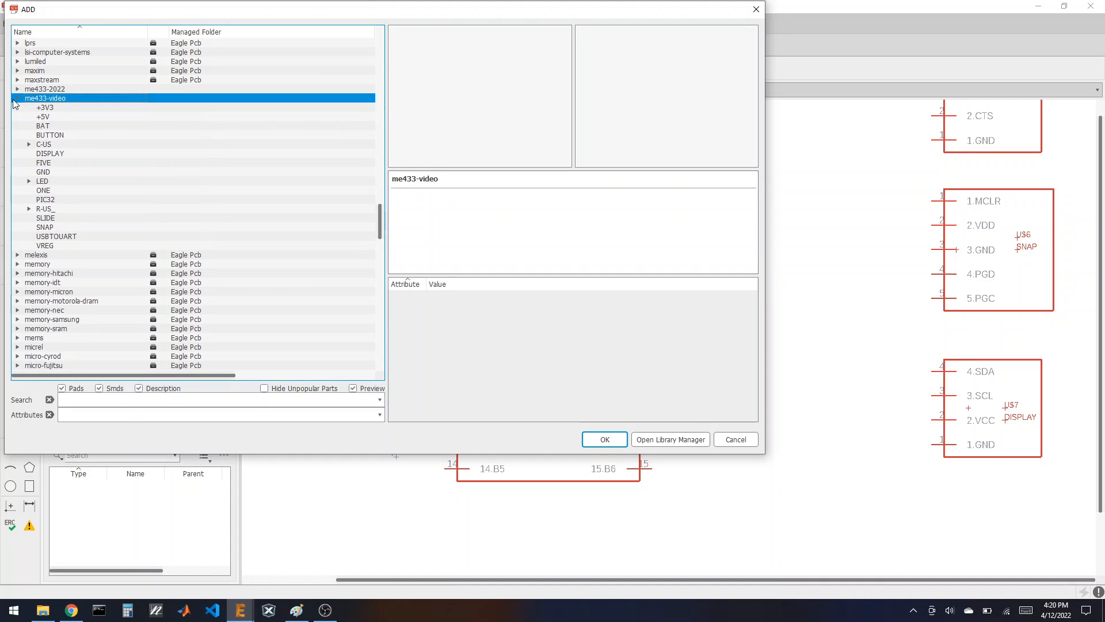
{"action": "left_click", "coordinate": [28, 144]}
{"action": "left_click", "coordinate": [68, 89]}
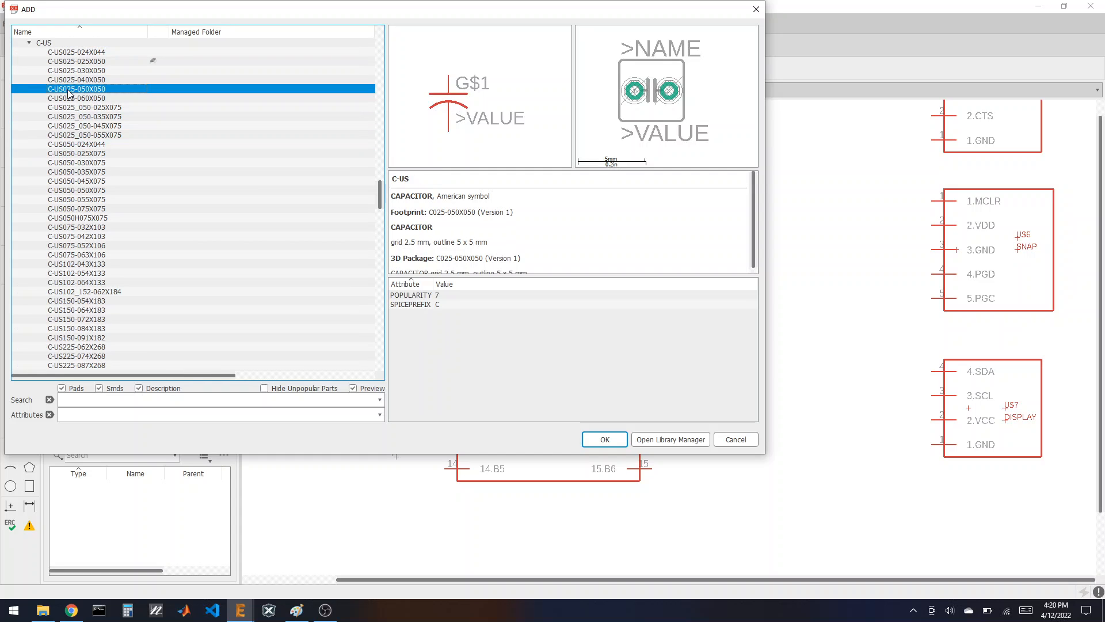
{"action": "left_click", "coordinate": [77, 52]}
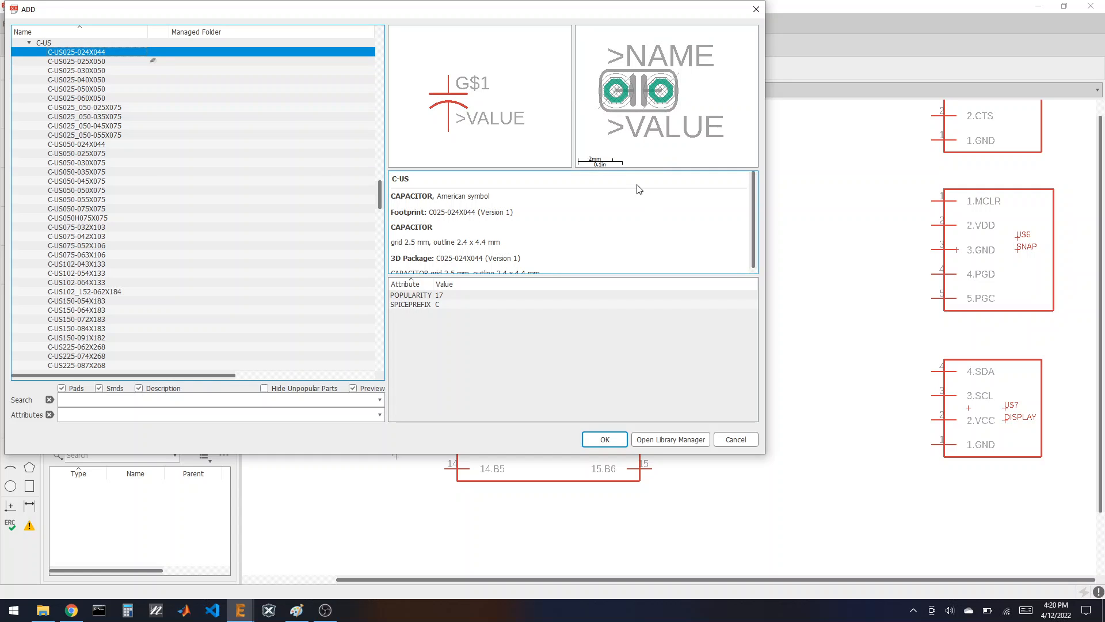
{"action": "key", "text": "Down"}
{"action": "key", "text": "Down"}
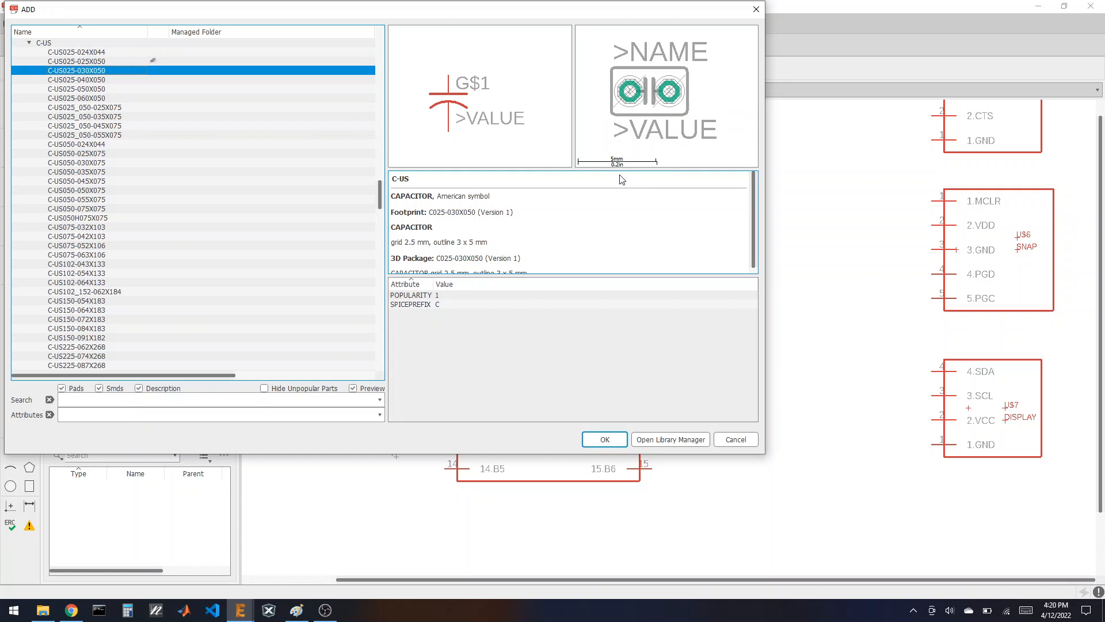
{"action": "key", "text": "Up"}
{"action": "key", "text": "Up"}
{"action": "left_click", "coordinate": [607, 440]}
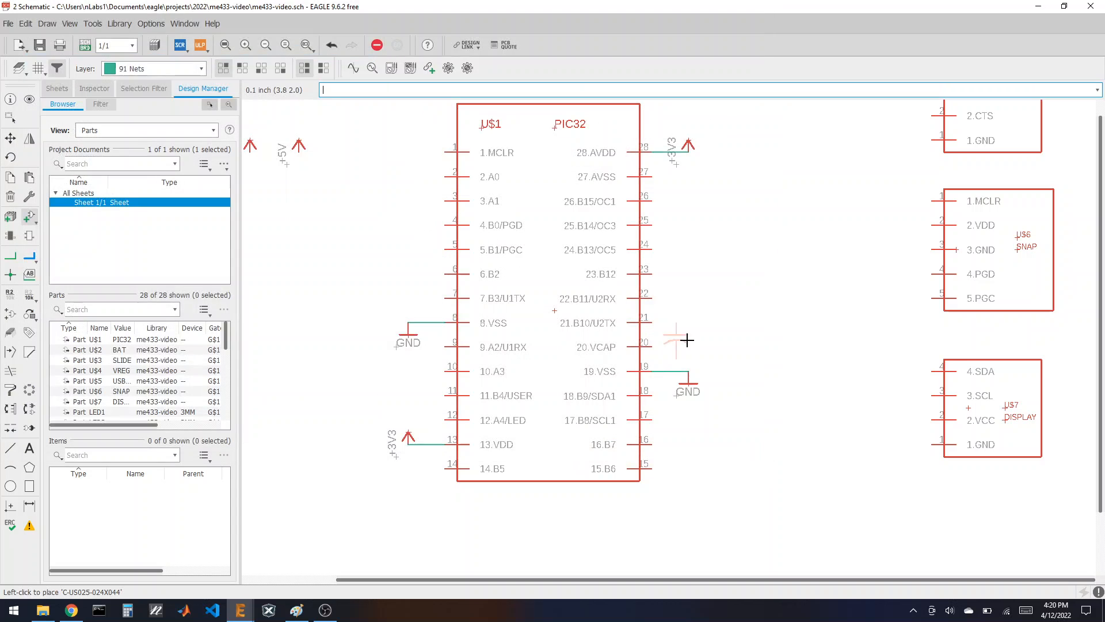
Place three capacitors around the PIC32: beside the +3V3 symbols at 28.AVDD and 13.VDD, and near 20.VCAP.
{"action": "left_click", "coordinate": [725, 165]}
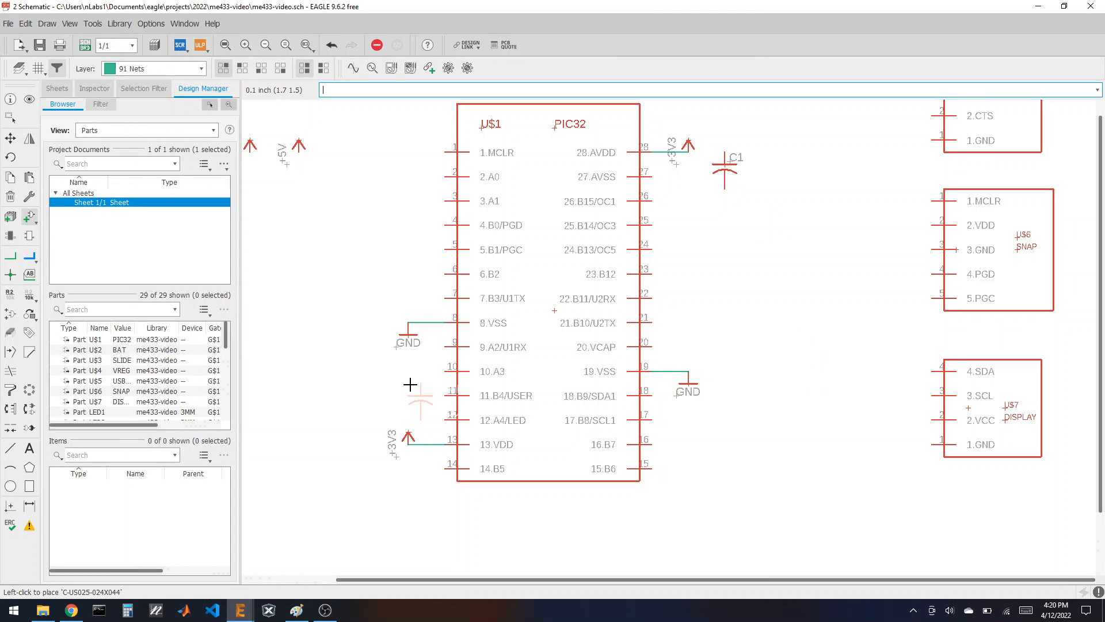
{"action": "left_click", "coordinate": [348, 459]}
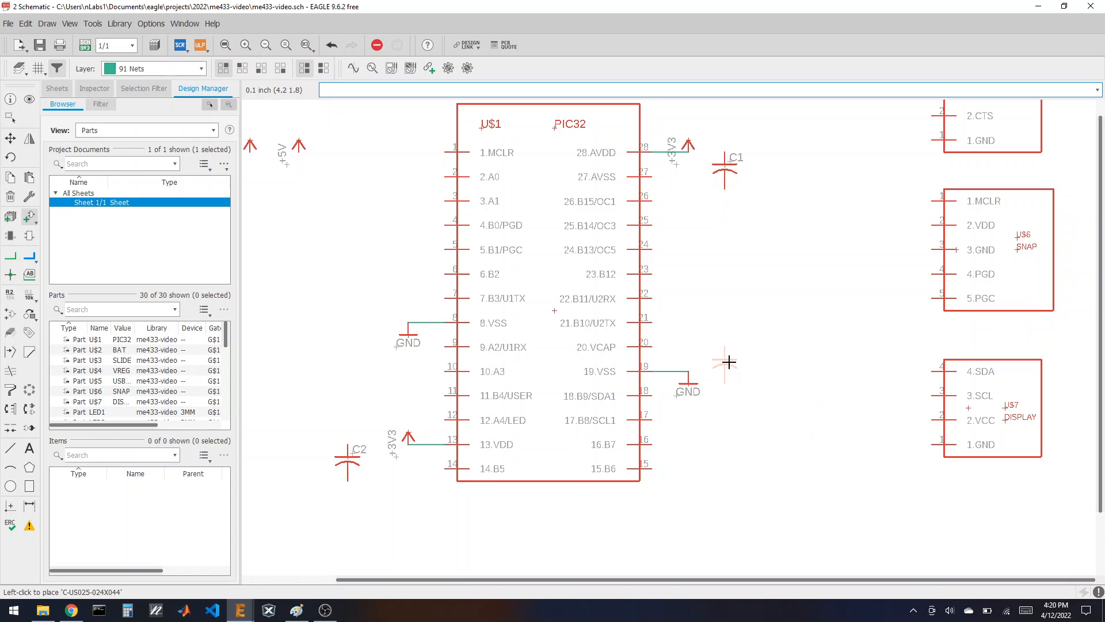
{"action": "left_click", "coordinate": [725, 362]}
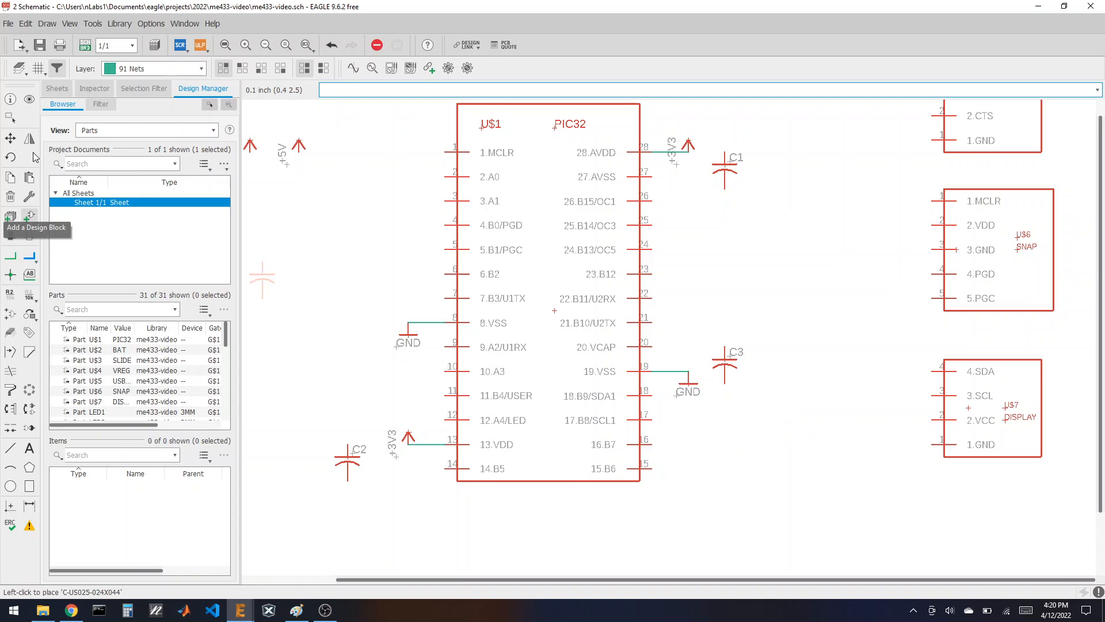
Copy the GND symbol to just below each of the capacitors C2, C1 and C3.
{"action": "left_click", "coordinate": [11, 177]}
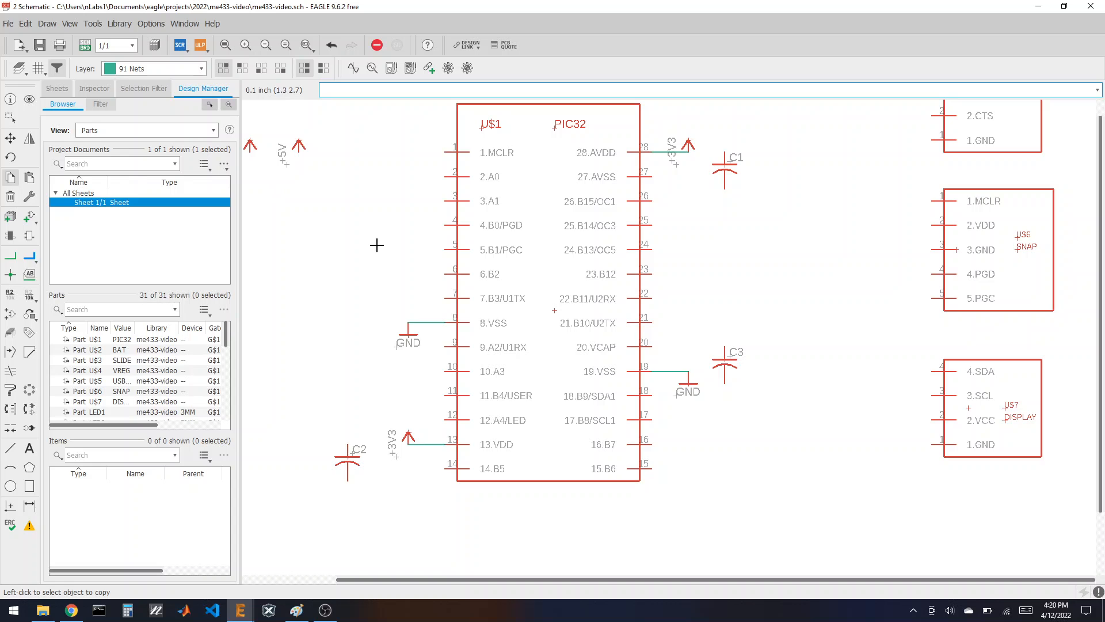
{"action": "scroll", "coordinate": [377, 245], "scroll_direction": "down", "scroll_amount": 2}
{"action": "left_click", "coordinate": [288, 184]}
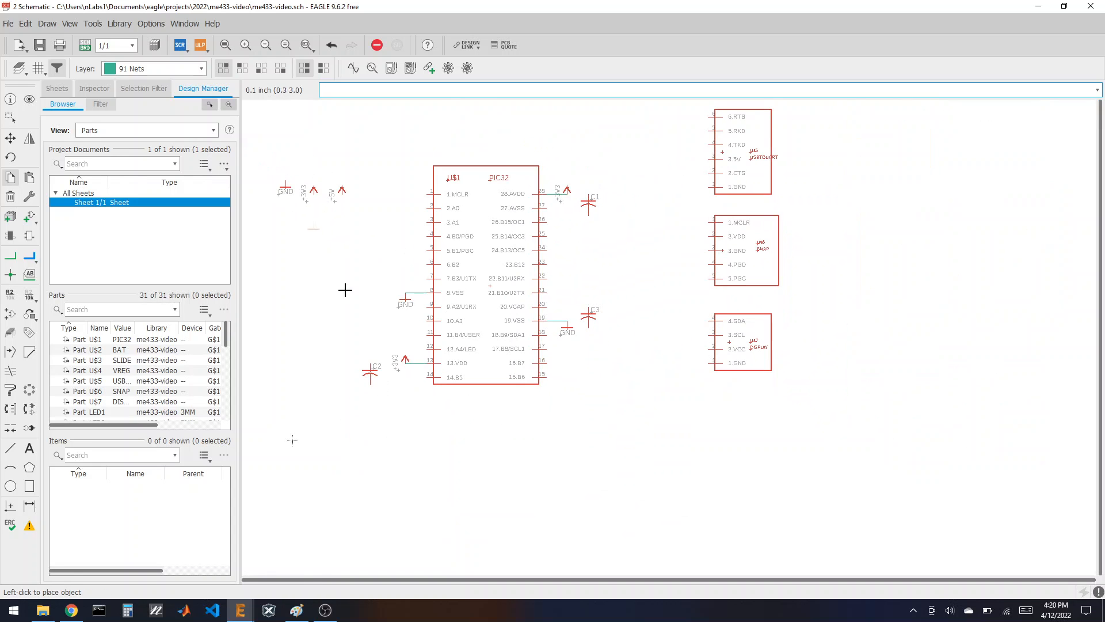
{"action": "left_click", "coordinate": [372, 403]}
{"action": "left_click", "coordinate": [589, 229]}
{"action": "left_click", "coordinate": [587, 342]}
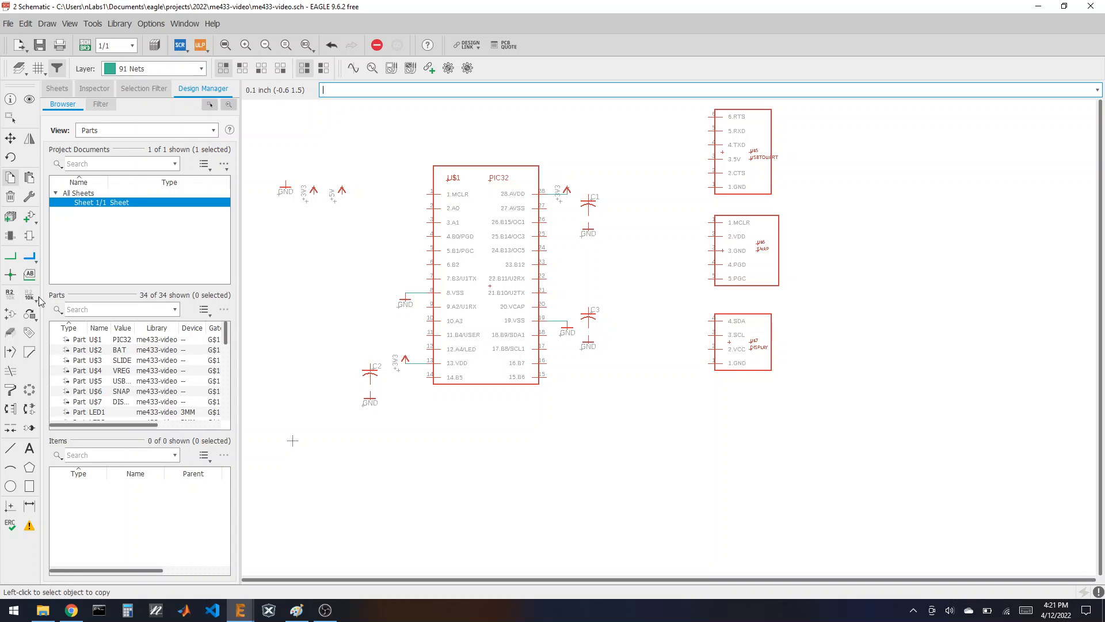
Draw nets from the +3V3 junction at 13.VDD to capacitor C2 and from C2 down to its GND symbol.
{"action": "left_click", "coordinate": [11, 256]}
{"action": "scroll", "coordinate": [371, 341], "scroll_direction": "up", "scroll_amount": 3}
{"action": "scroll", "coordinate": [369, 341], "scroll_direction": "up", "scroll_amount": 1}
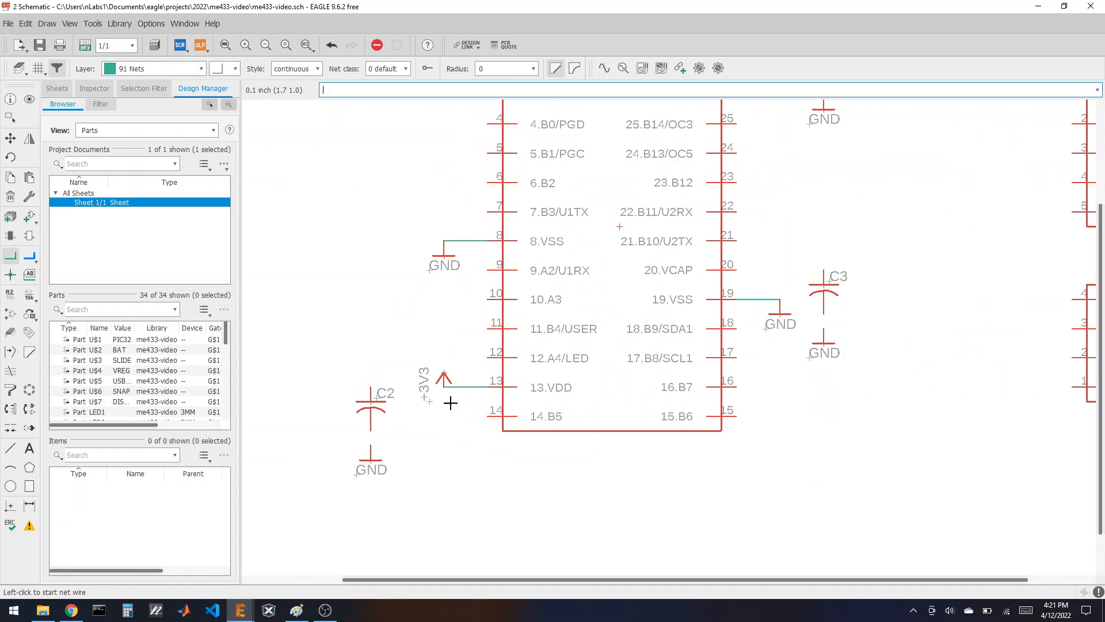
{"action": "left_click", "coordinate": [444, 386]}
{"action": "left_click", "coordinate": [371, 387]}
{"action": "left_click", "coordinate": [371, 431]}
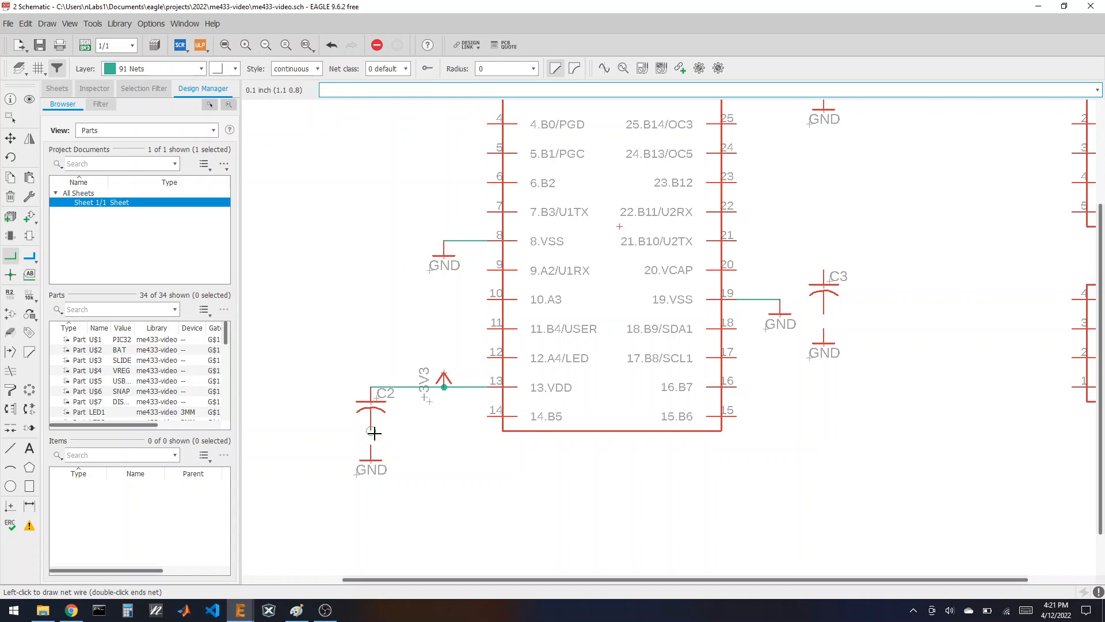
{"action": "left_click", "coordinate": [371, 447]}
Draw nets from the +3V3 junction at 28.AVDD to capacitor C1 and from C1 down to its GND symbol.
{"action": "scroll", "coordinate": [474, 458], "scroll_direction": "down", "scroll_amount": 1}
{"action": "scroll", "coordinate": [661, 227], "scroll_direction": "up", "scroll_amount": 1}
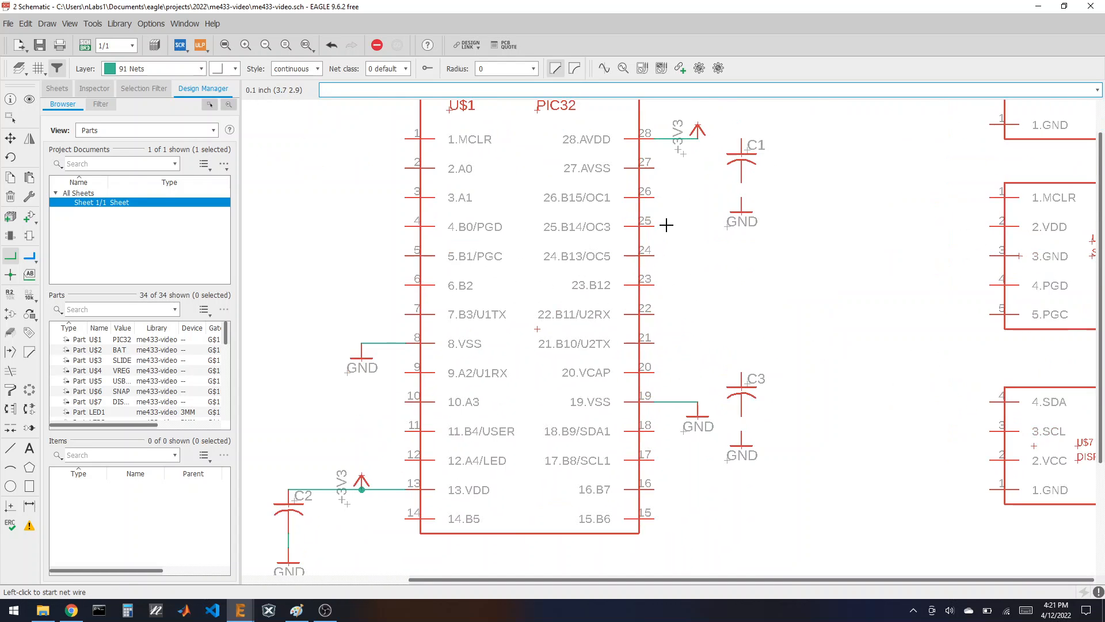
{"action": "left_click", "coordinate": [686, 166]}
{"action": "left_click", "coordinate": [717, 166]}
{"action": "left_click", "coordinate": [741, 182]}
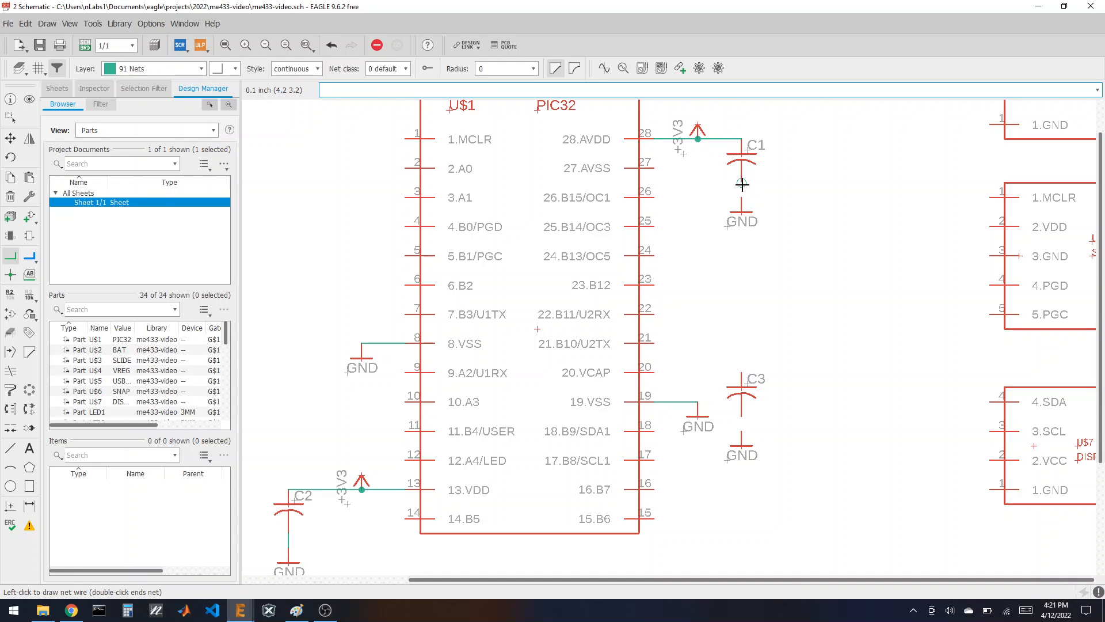
{"action": "left_click", "coordinate": [742, 199]}
Draw nets from the PIC32's 20.VCAP pin to capacitor C3 and from C3 down to its GND symbol.
{"action": "left_click", "coordinate": [648, 374]}
{"action": "left_click", "coordinate": [742, 373]}
{"action": "left_click", "coordinate": [745, 416]}
{"action": "left_click", "coordinate": [742, 444]}
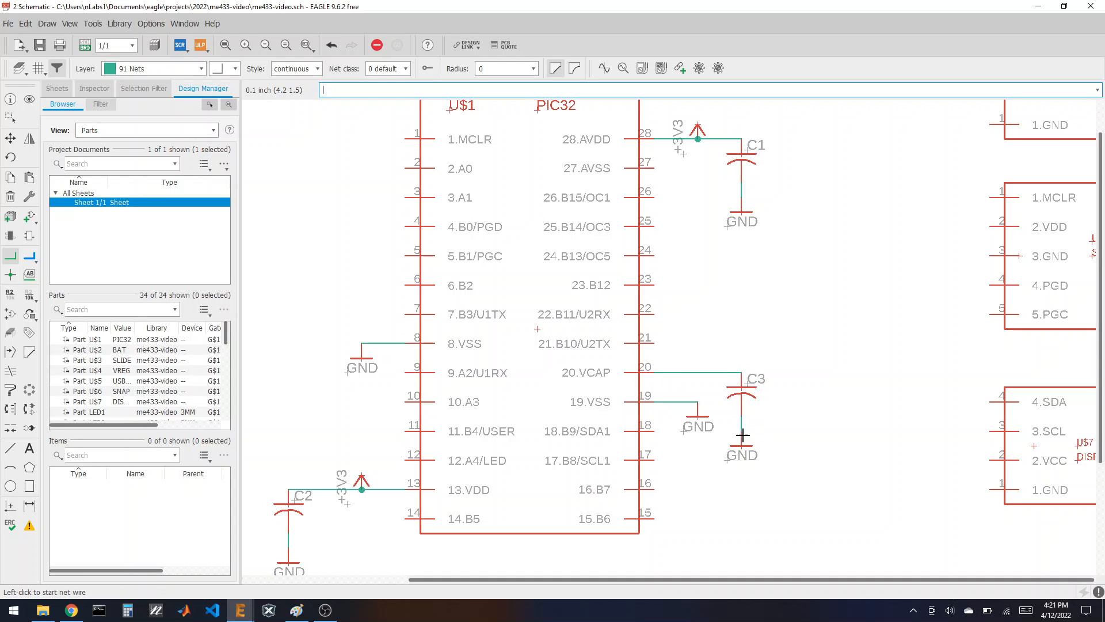
Set the values of capacitors C2 and C1 to 0.1uF and of C3 to 10uF.
{"action": "left_click", "coordinate": [29, 296]}
{"action": "left_click", "coordinate": [293, 509]}
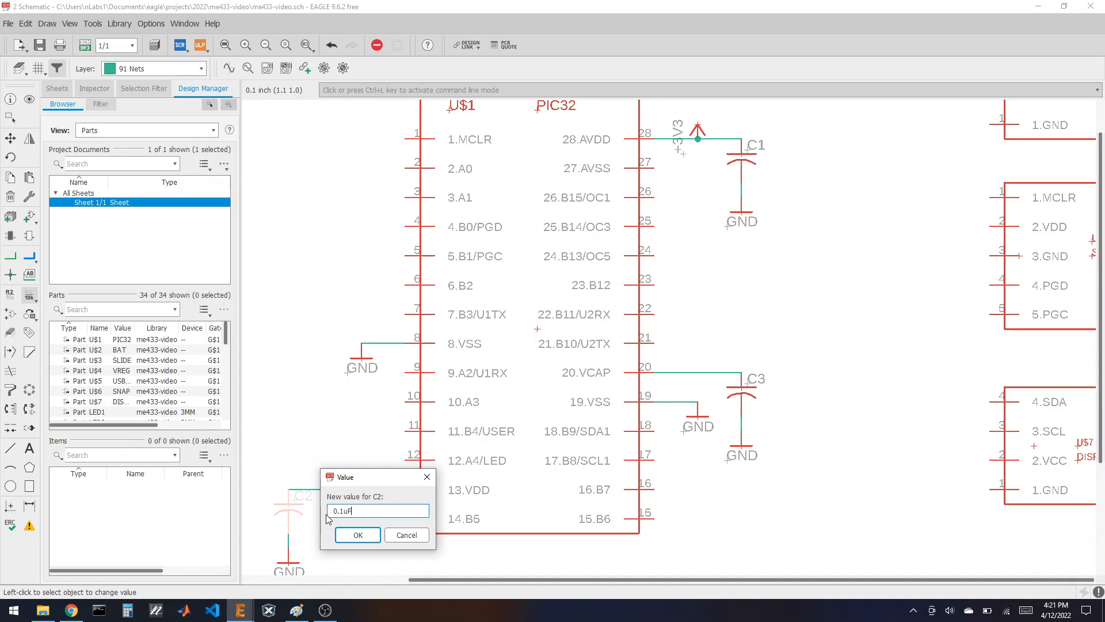
{"action": "left_click", "coordinate": [358, 535]}
{"action": "left_click", "coordinate": [742, 391]}
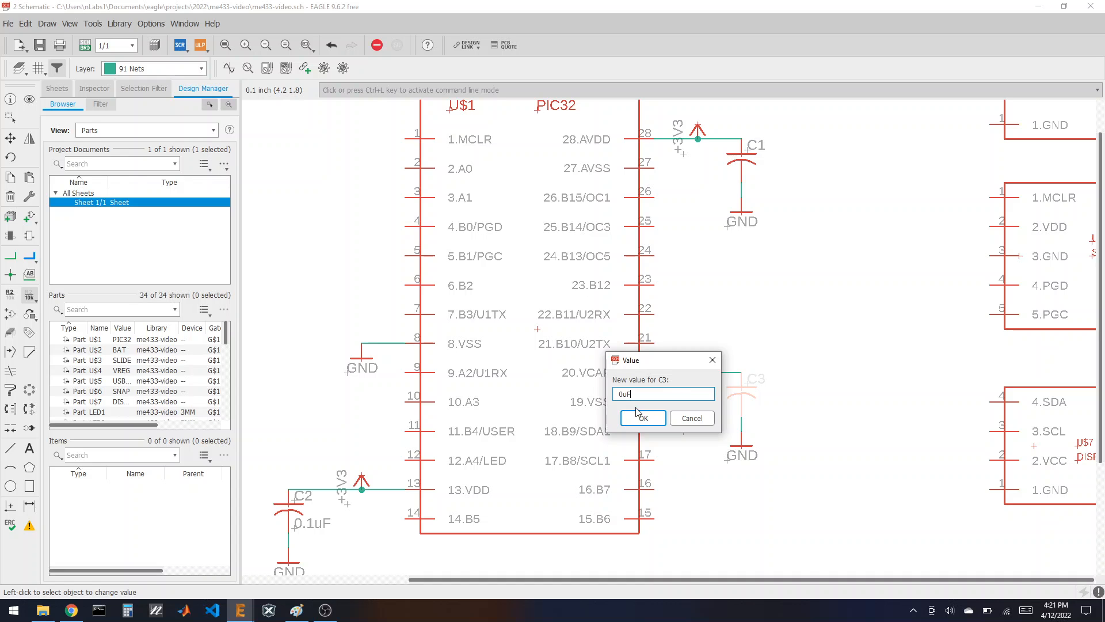
{"action": "type", "text": "10uF"}
{"action": "left_click", "coordinate": [640, 417]}
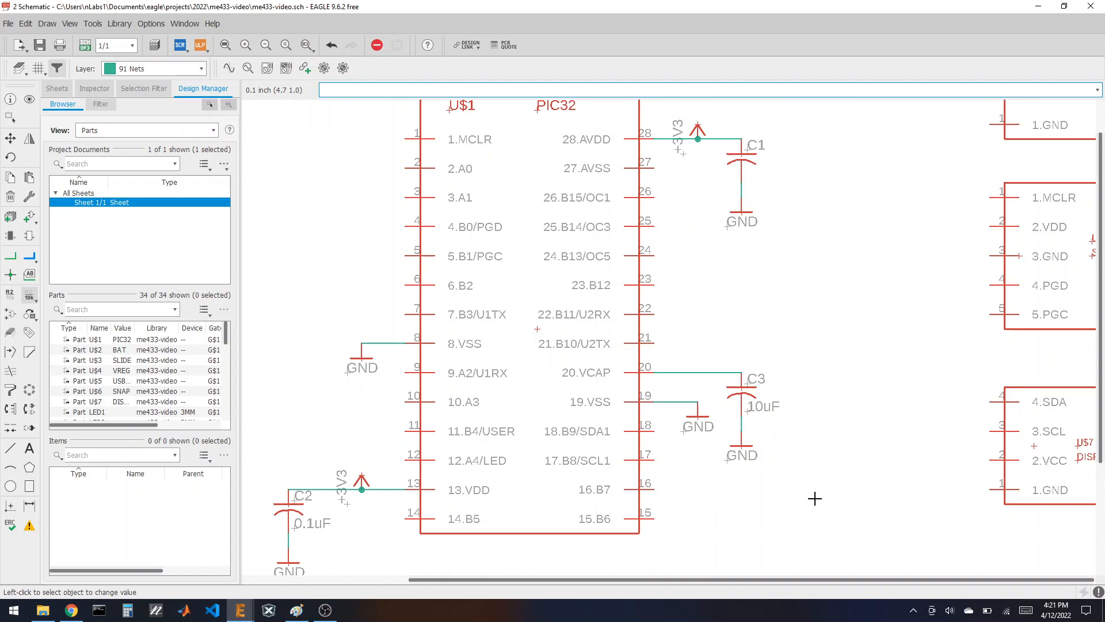
{"action": "scroll", "coordinate": [851, 460], "scroll_direction": "down", "scroll_amount": 2}
{"action": "scroll", "coordinate": [765, 275], "scroll_direction": "up", "scroll_amount": 2}
{"action": "left_click", "coordinate": [765, 276]}
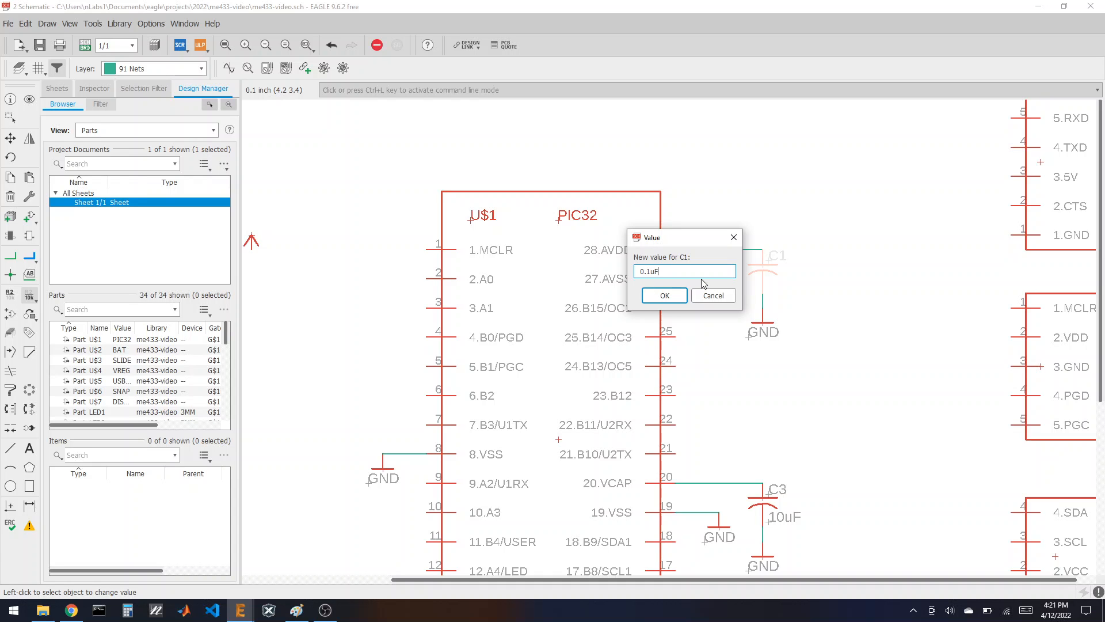
{"action": "type", "text": "0.1uF"}
{"action": "left_click", "coordinate": [664, 295]}
{"action": "left_click", "coordinate": [325, 610]}
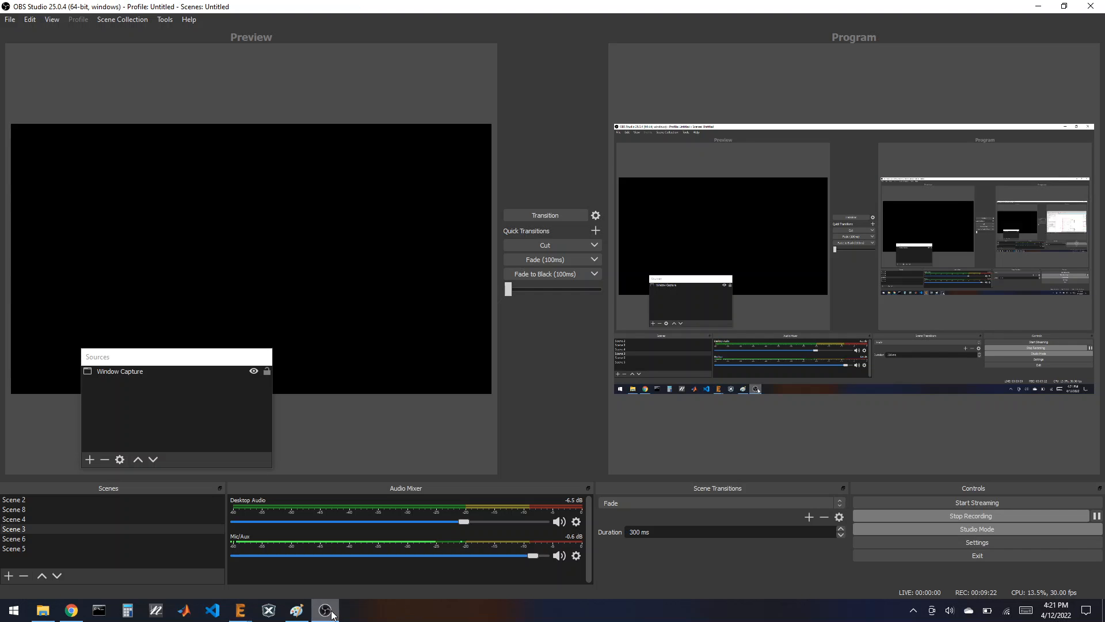
{"action": "left_click", "coordinate": [332, 614]}
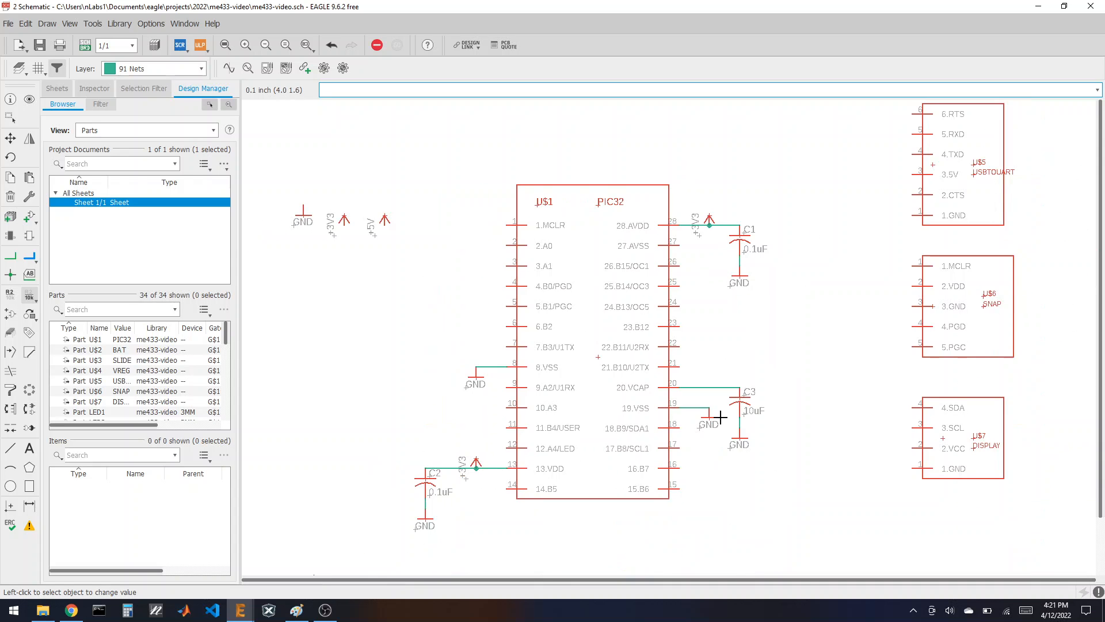
Draw a net from the PIC32's 27.AVSS pin to the ground side of capacitor C1.
{"action": "left_click", "coordinate": [11, 255]}
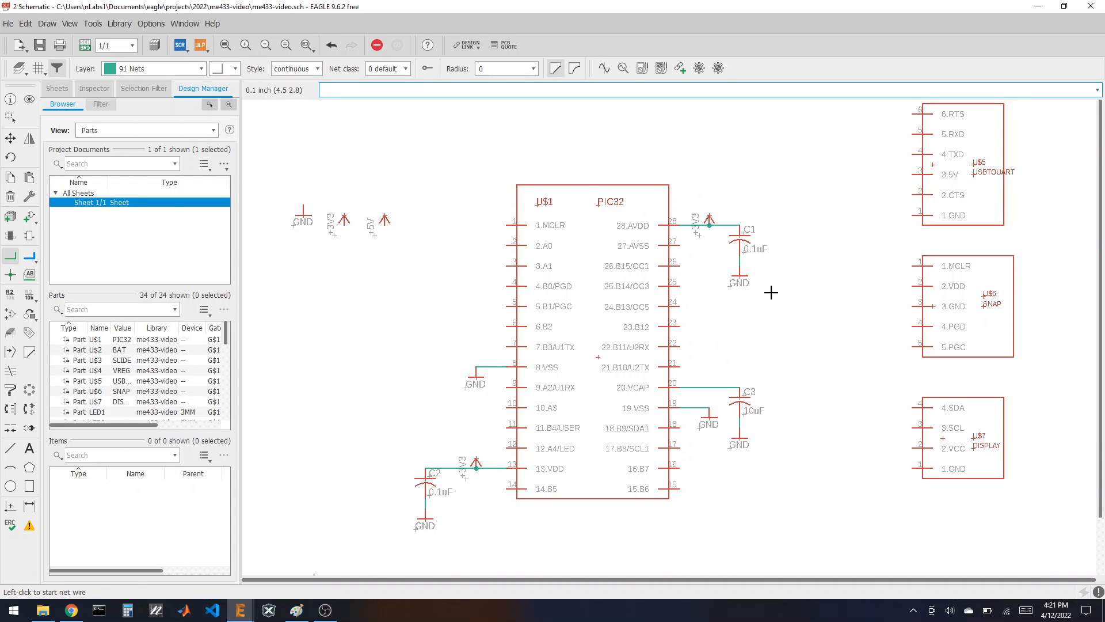
{"action": "scroll", "coordinate": [628, 222], "scroll_direction": "up", "scroll_amount": 3}
{"action": "left_click", "coordinate": [597, 218]}
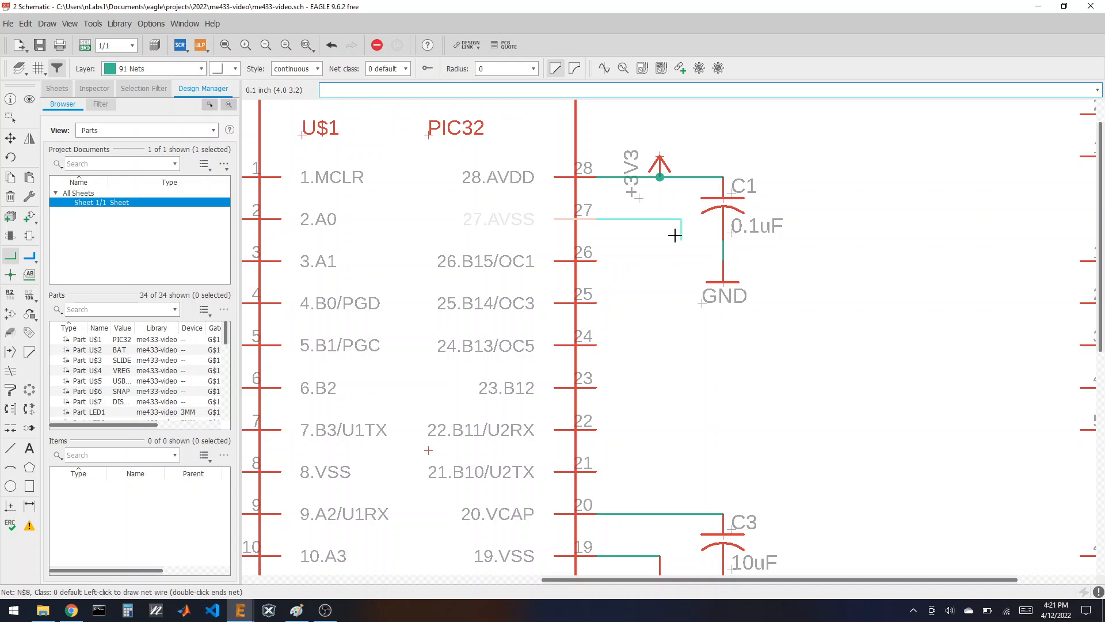
{"action": "left_click", "coordinate": [681, 240]}
{"action": "left_click", "coordinate": [724, 240]}
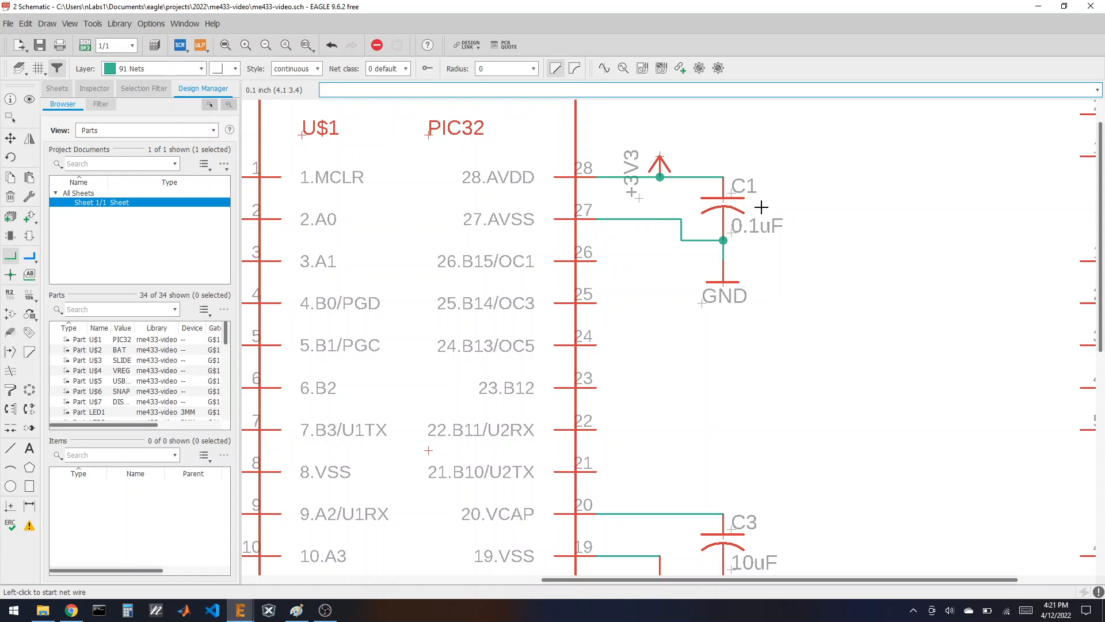
Move the vertical net segment at 8.VSS with its GND symbol farther out from the PIC32.
{"action": "scroll", "coordinate": [809, 194], "scroll_direction": "down", "scroll_amount": 2}
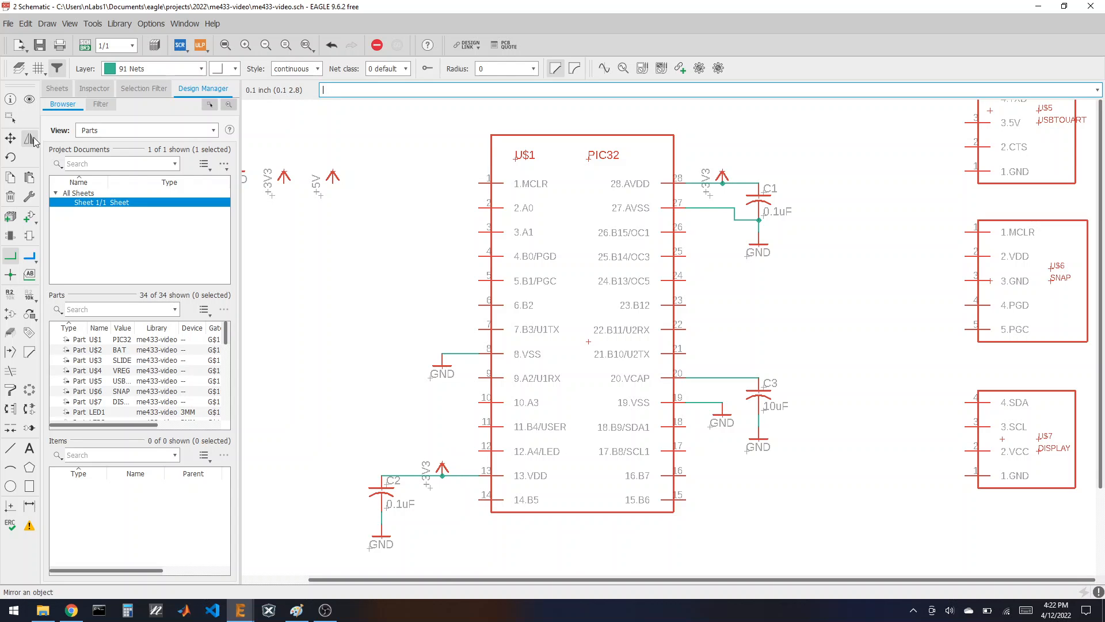
{"action": "left_click", "coordinate": [11, 138]}
{"action": "left_click", "coordinate": [442, 358]}
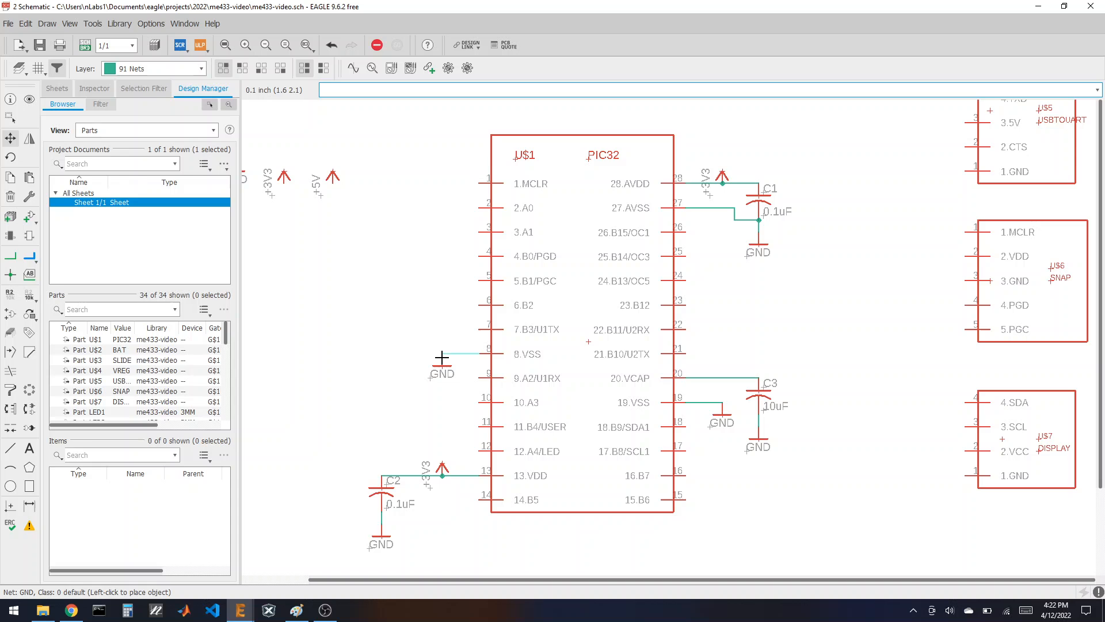
{"action": "left_click", "coordinate": [344, 358]}
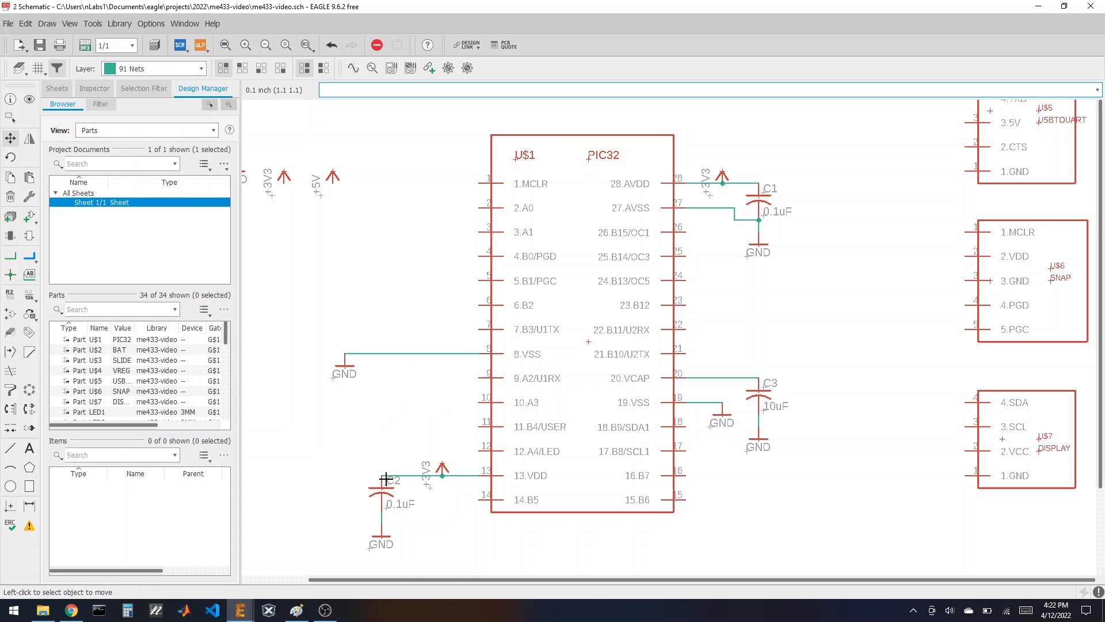
Move capacitor C2 with its GND and +3V3 symbols farther out from the PIC32, aligned in one column.
{"action": "left_click", "coordinate": [384, 481]}
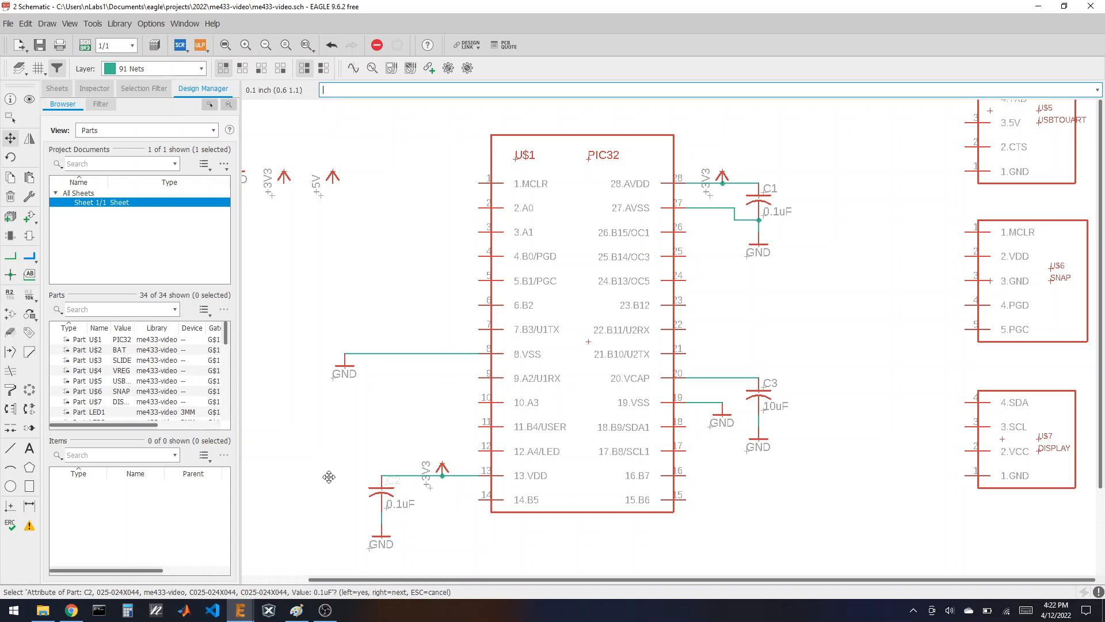
{"action": "left_click", "coordinate": [361, 488]}
{"action": "left_click", "coordinate": [374, 487]}
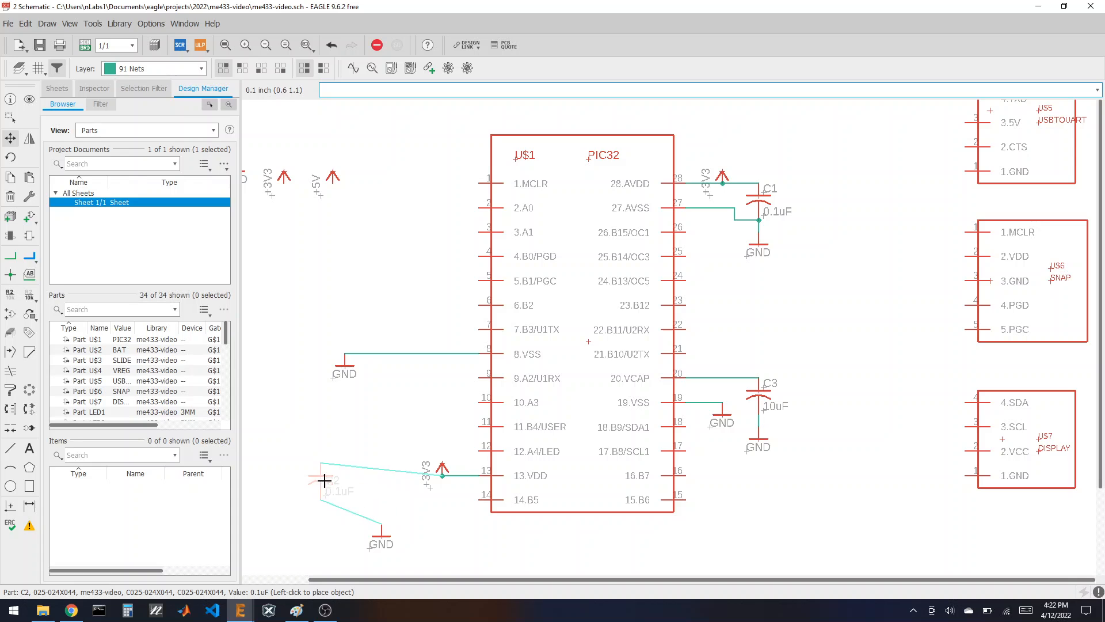
{"action": "left_click", "coordinate": [344, 487]}
{"action": "left_click", "coordinate": [377, 539]}
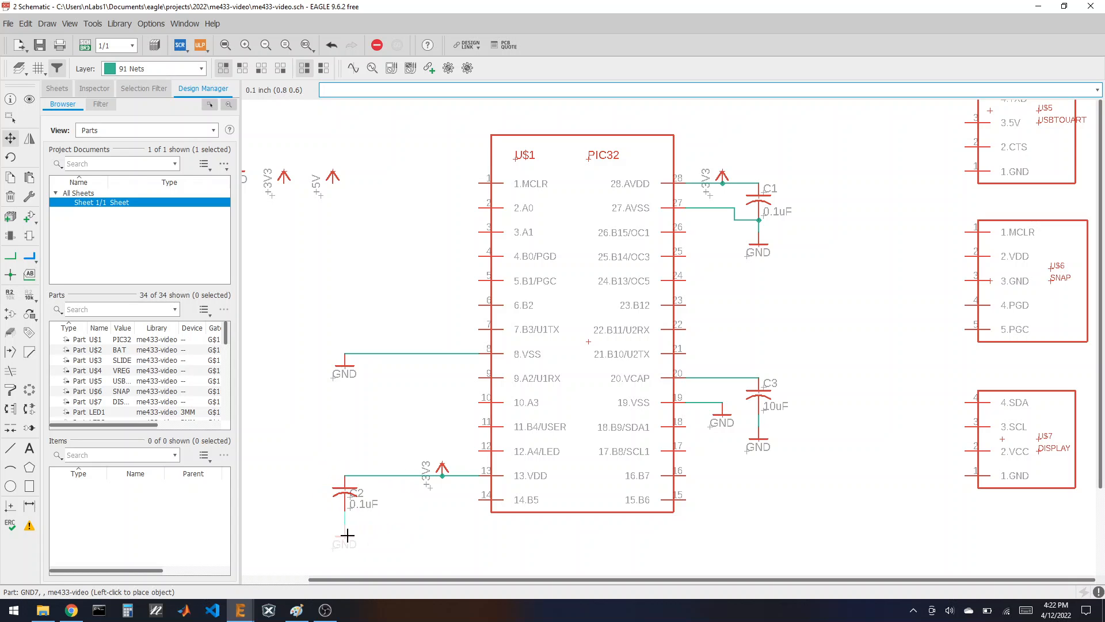
{"action": "left_click", "coordinate": [340, 539]}
{"action": "left_click", "coordinate": [436, 468]}
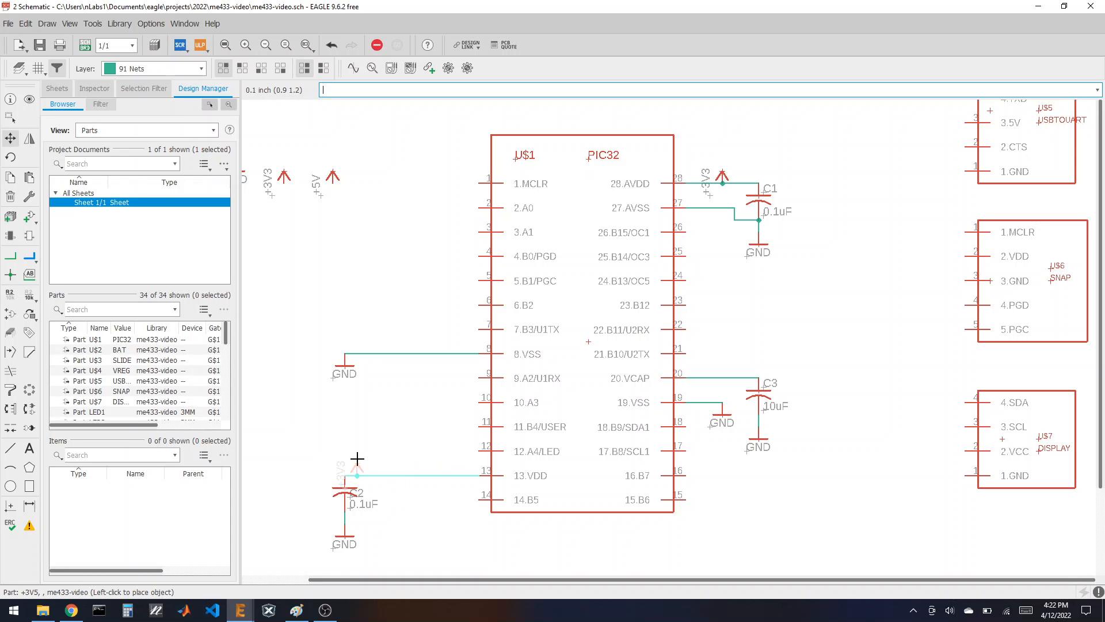
{"action": "left_click", "coordinate": [344, 463]}
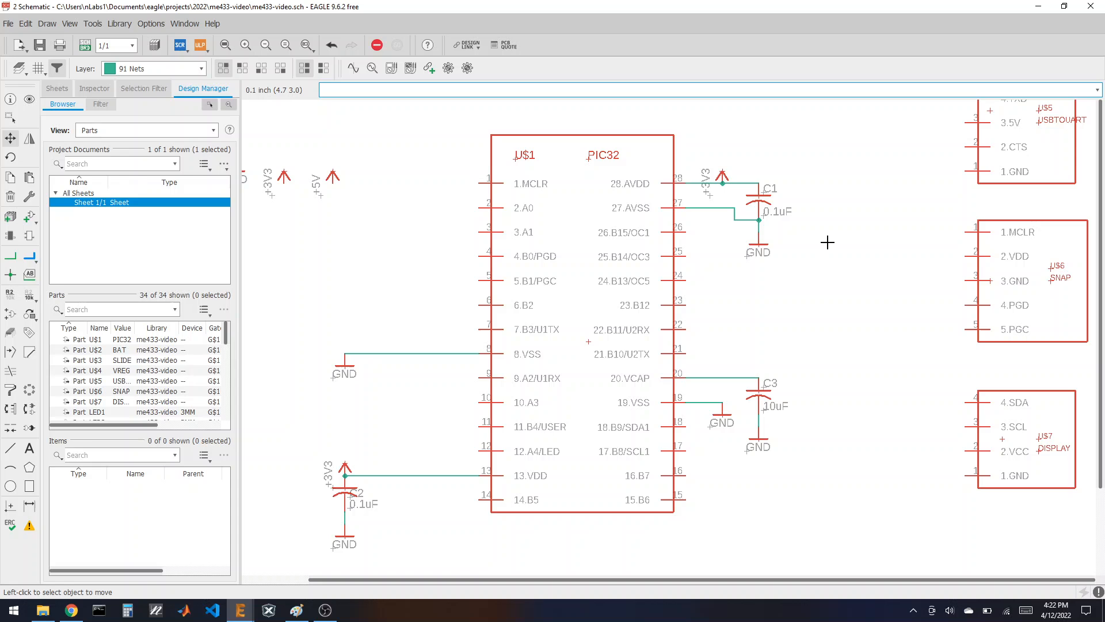
Move capacitor C1, its GND and +3V3 symbols and the 27.AVSS net bend farther out from the PIC32.
{"action": "left_click", "coordinate": [754, 200]}
{"action": "left_click", "coordinate": [779, 200]}
{"action": "left_click", "coordinate": [759, 245]}
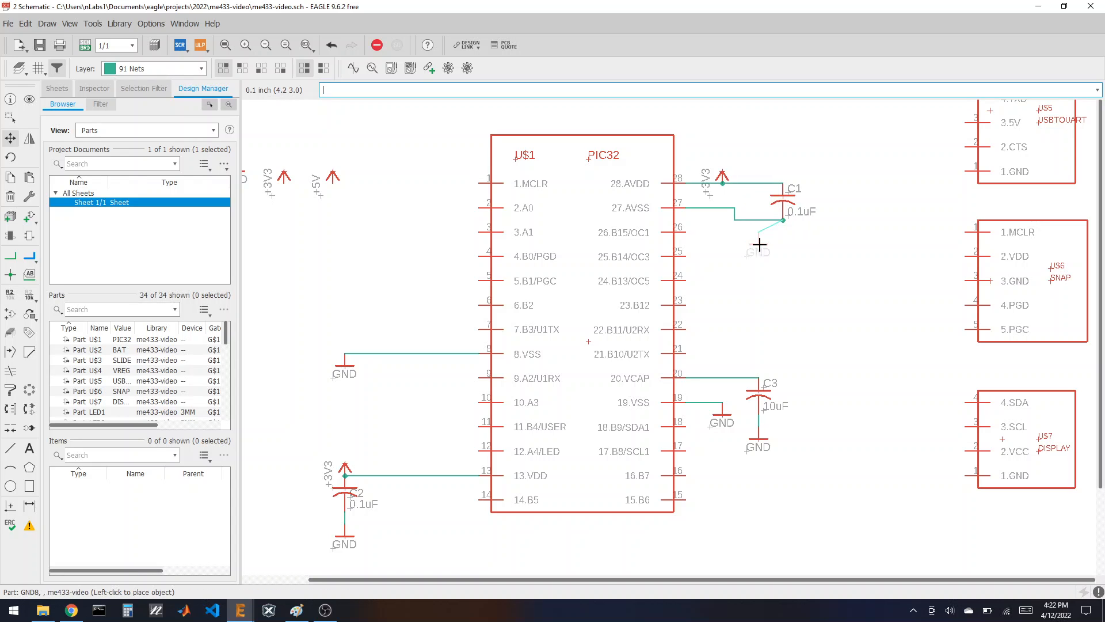
{"action": "left_click", "coordinate": [783, 244]}
{"action": "left_click", "coordinate": [733, 215]}
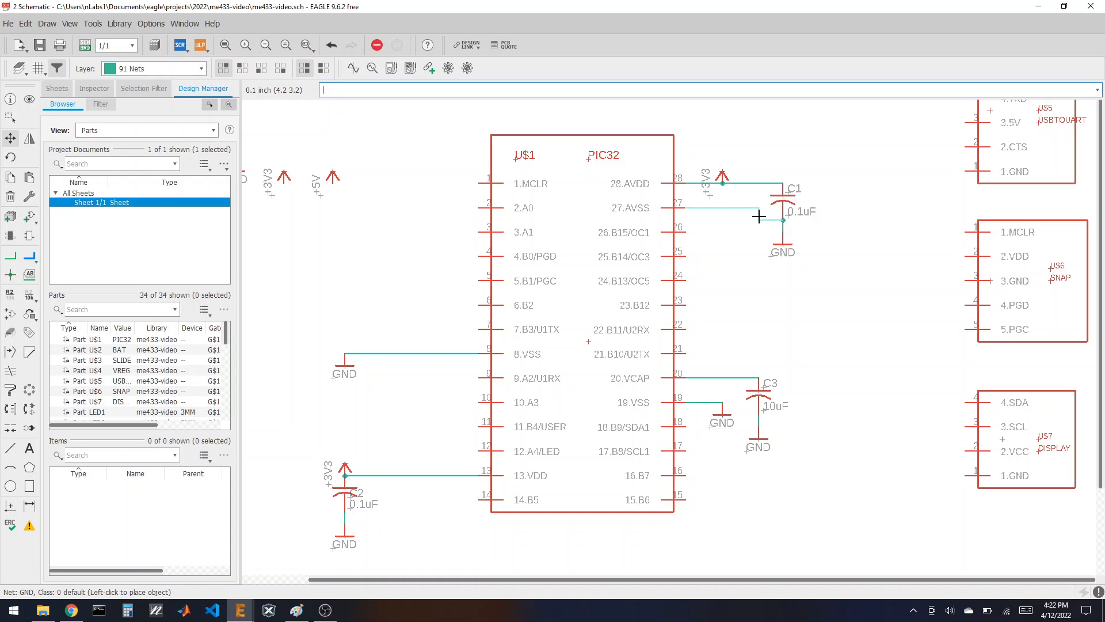
{"action": "left_click", "coordinate": [759, 215]}
{"action": "left_click", "coordinate": [782, 173]}
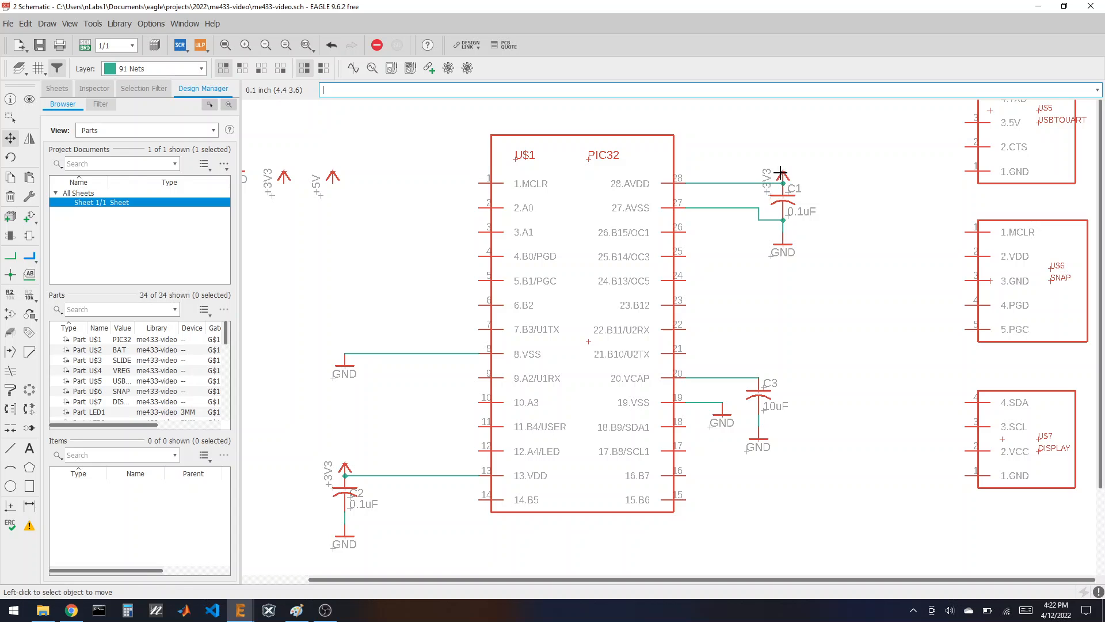
Move capacitor C3 with its GND symbol and the 19.VSS GND symbol farther out from the PIC32.
{"action": "left_click", "coordinate": [763, 397]}
{"action": "left_click", "coordinate": [800, 397]}
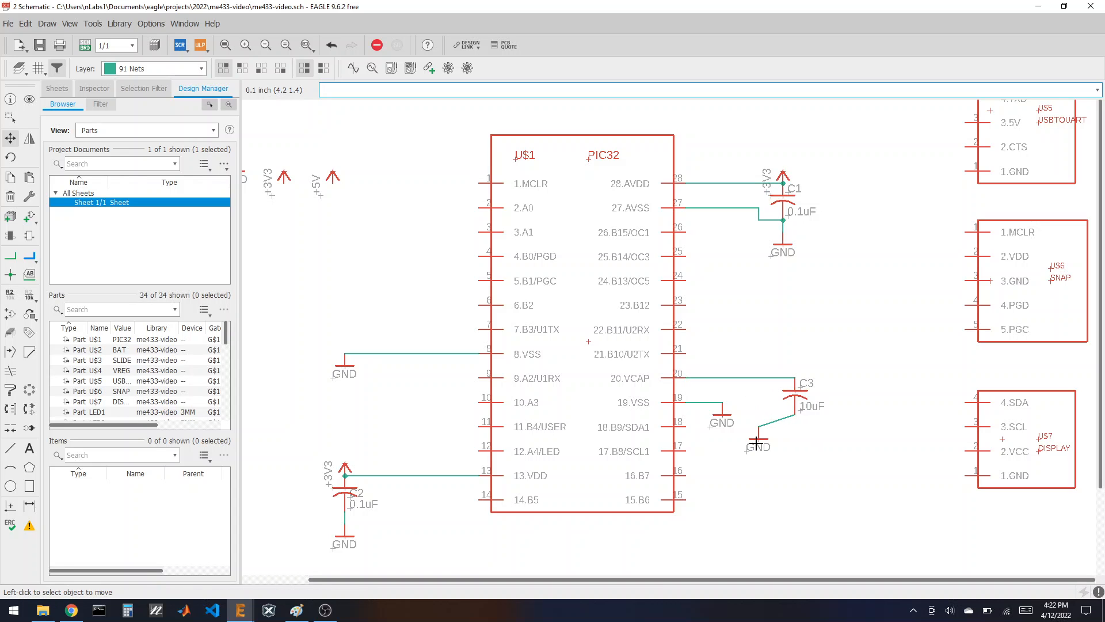
{"action": "left_click", "coordinate": [758, 442]}
{"action": "left_click", "coordinate": [795, 442]}
{"action": "left_click", "coordinate": [727, 418]}
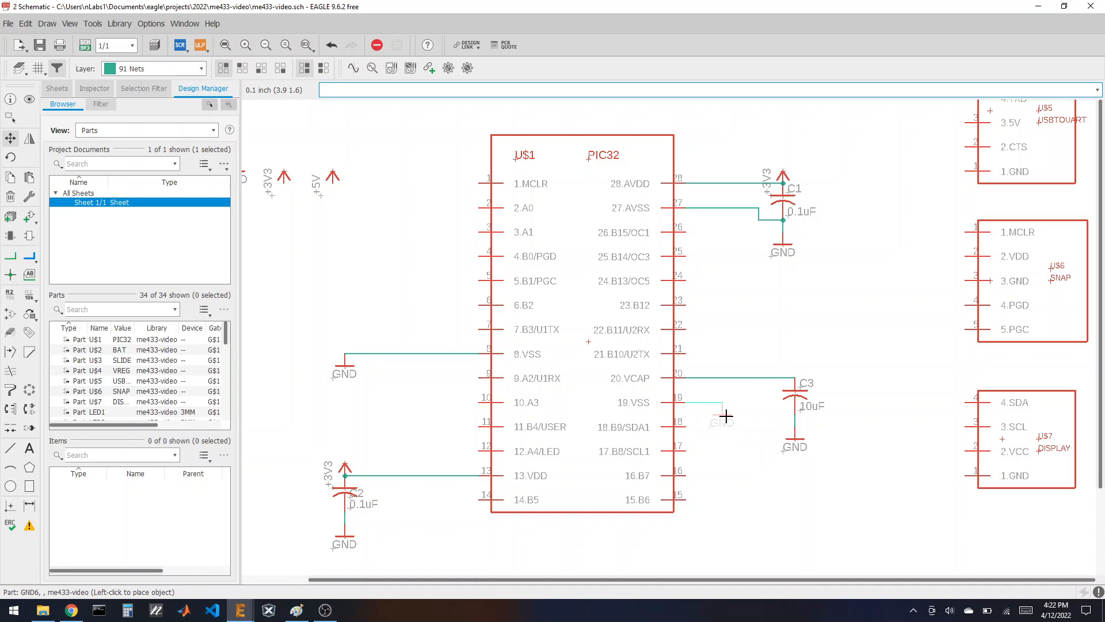
{"action": "left_click", "coordinate": [773, 414]}
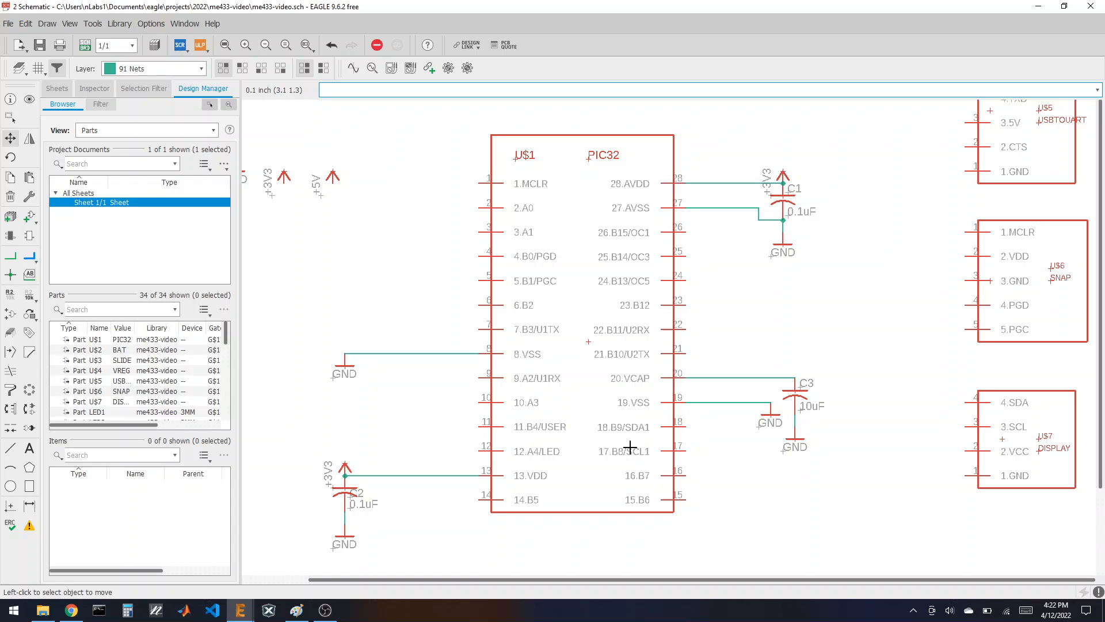
Copy the GND and +3V3 symbols to the space beside the SNAP connector's 3.GND and 2.VDD pins.
{"action": "scroll", "coordinate": [636, 388], "scroll_direction": "down", "scroll_amount": 3}
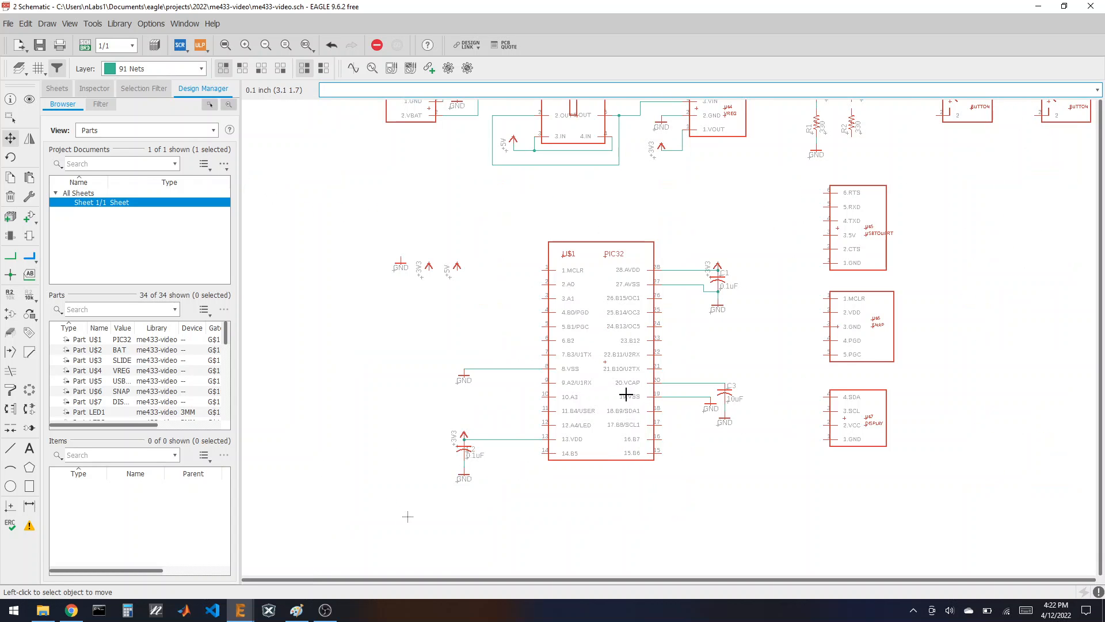
{"action": "scroll", "coordinate": [626, 393], "scroll_direction": "up", "scroll_amount": 1}
{"action": "scroll", "coordinate": [646, 374], "scroll_direction": "down", "scroll_amount": 2}
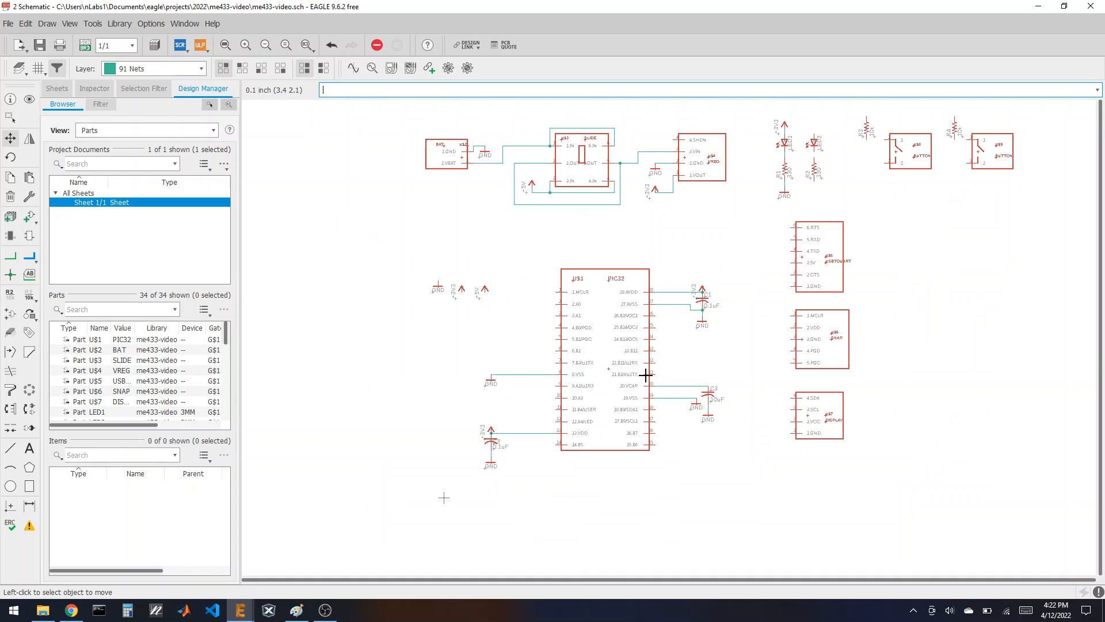
{"action": "scroll", "coordinate": [646, 375], "scroll_direction": "up", "scroll_amount": 3}
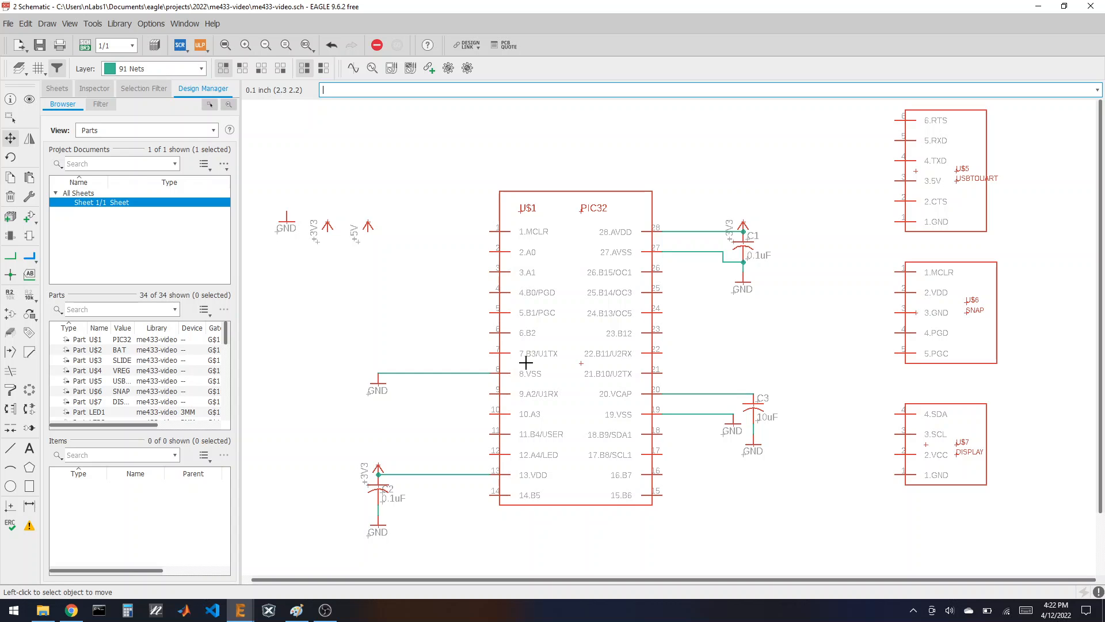
{"action": "scroll", "coordinate": [525, 362], "scroll_direction": "down", "scroll_amount": 1}
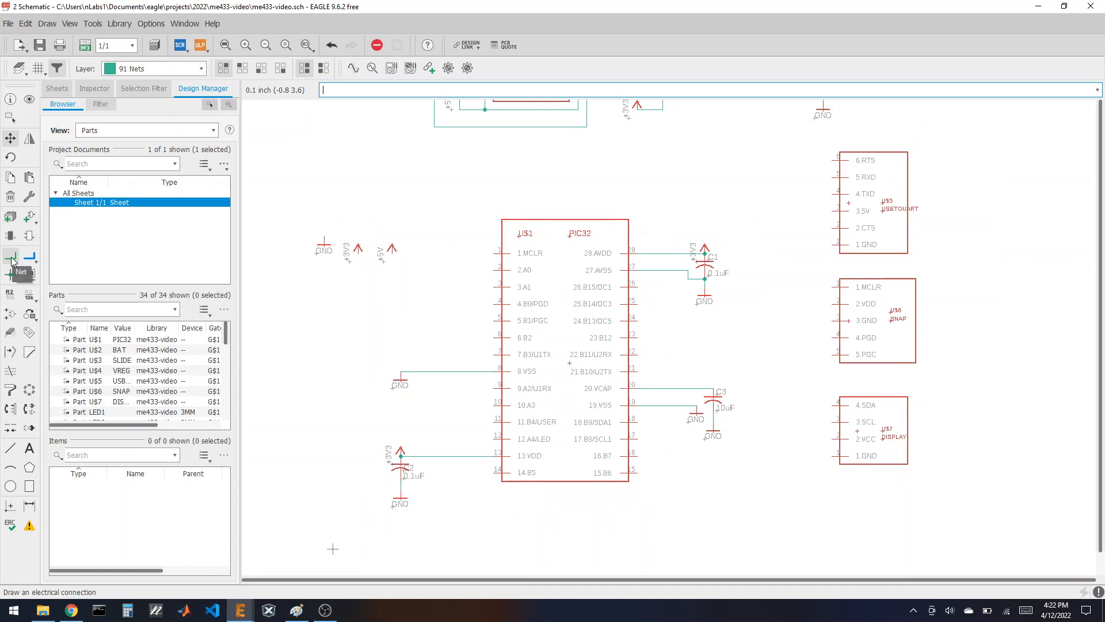
{"action": "left_click", "coordinate": [11, 177]}
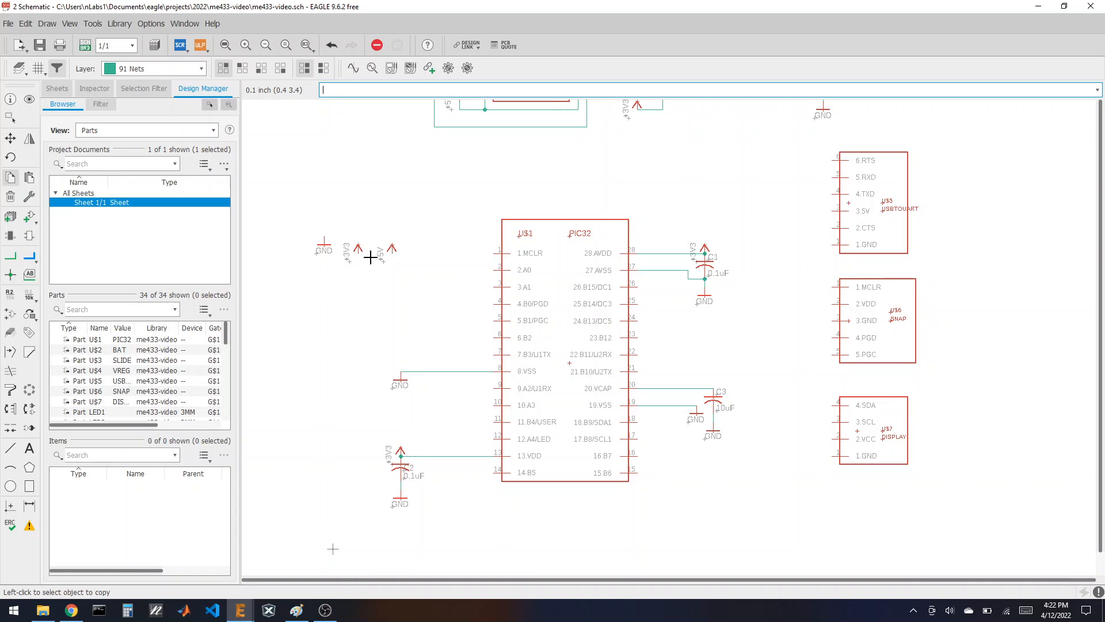
{"action": "left_click", "coordinate": [322, 238]}
{"action": "left_click", "coordinate": [777, 327]}
{"action": "left_click", "coordinate": [357, 246]}
{"action": "left_click", "coordinate": [780, 298]}
Wire the SNAP connector's 2.VDD pin to its +3V3 symbol and its 3.GND pin to its GND symbol.
{"action": "left_click", "coordinate": [11, 256]}
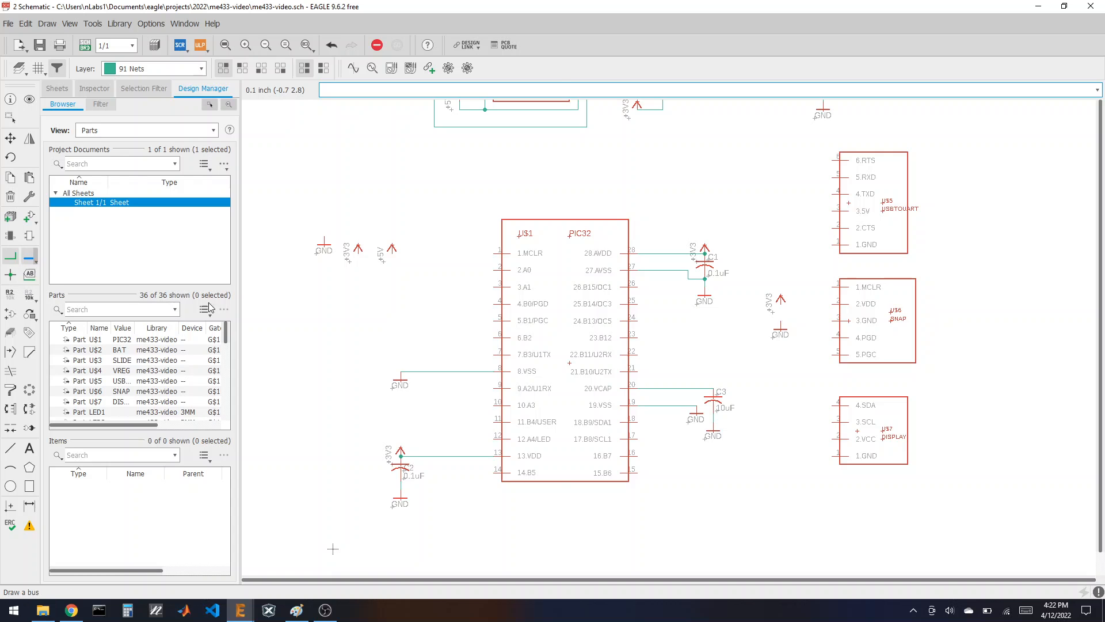
{"action": "scroll", "coordinate": [740, 258], "scroll_direction": "up", "scroll_amount": 3}
{"action": "left_click", "coordinate": [736, 236]}
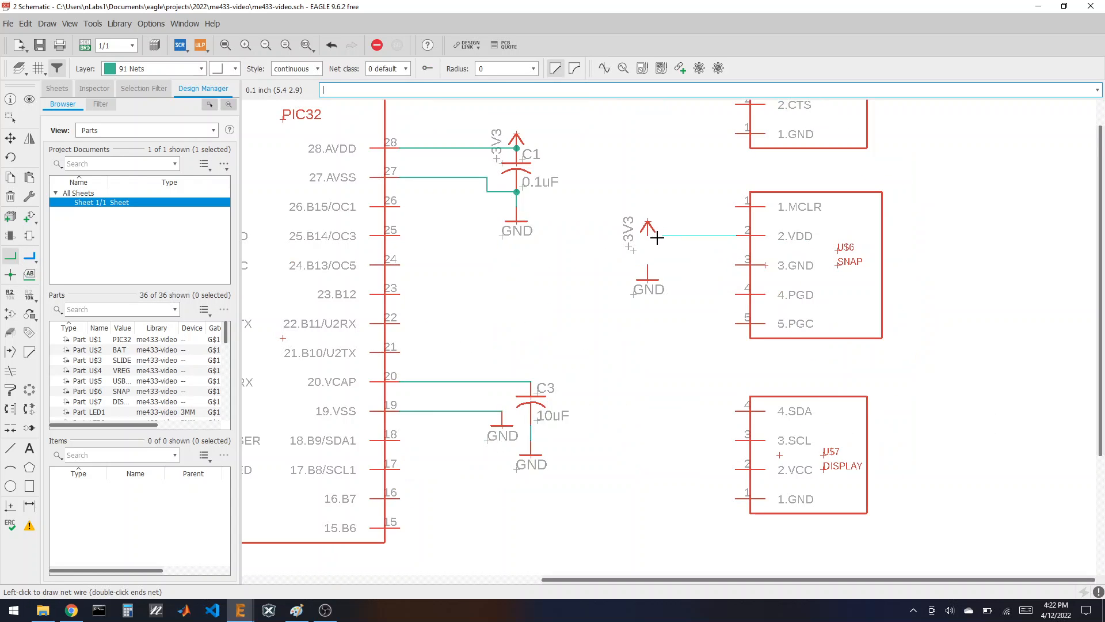
{"action": "left_click", "coordinate": [647, 234]}
{"action": "left_click", "coordinate": [737, 265]}
{"action": "left_click", "coordinate": [647, 265]}
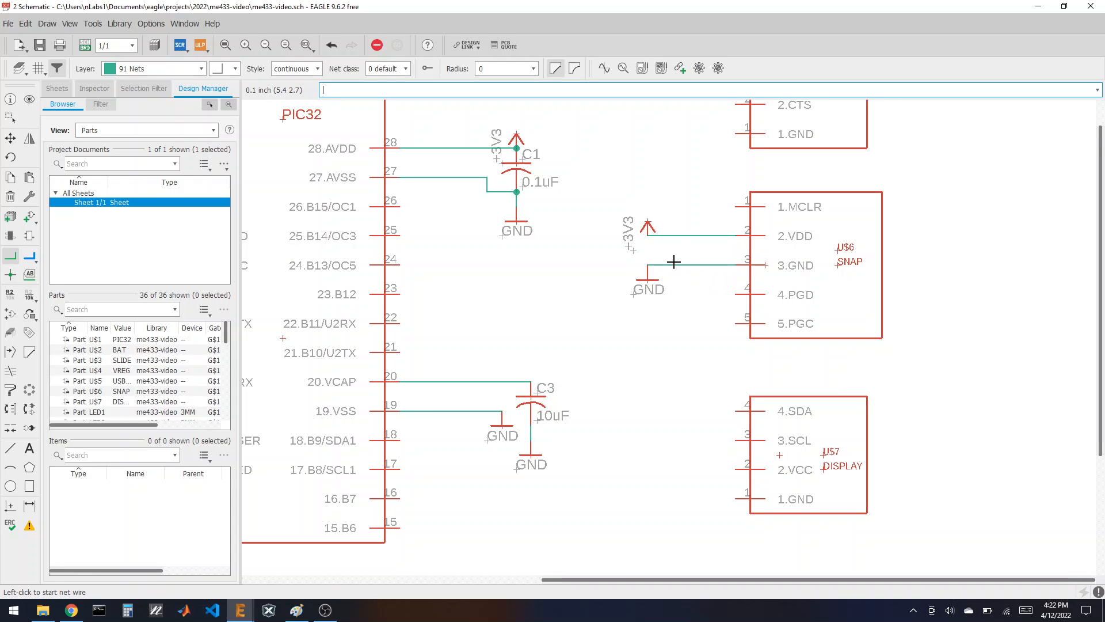
Draw short open-ended nets outward from the SNAP connector's 1.MCLR, 4.PGD and 5.PGC pins.
{"action": "left_click", "coordinate": [733, 206]}
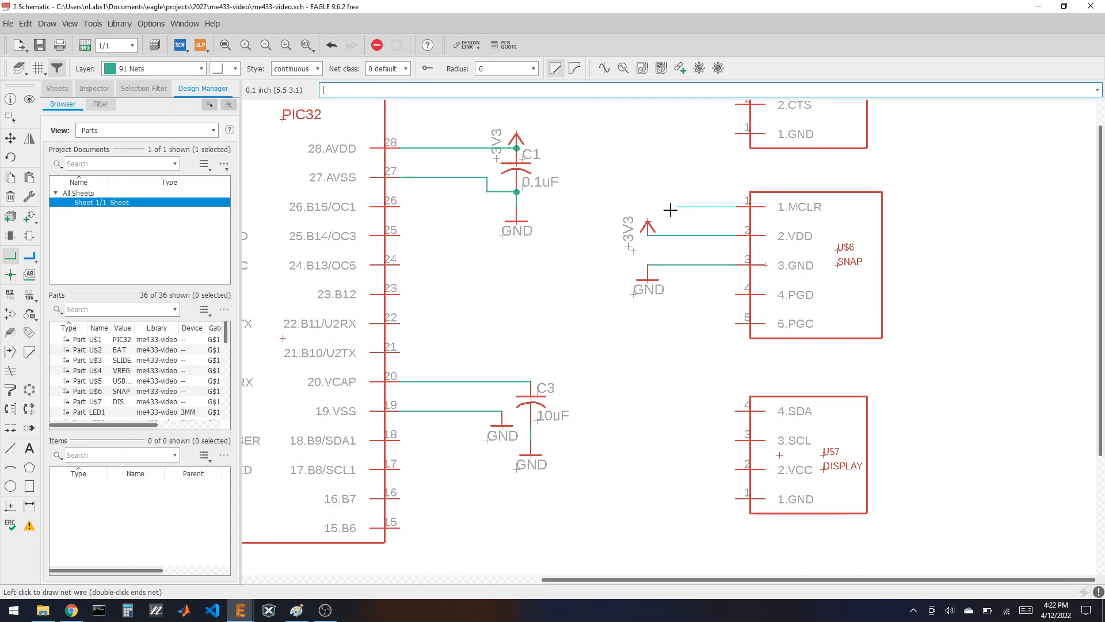
{"action": "double_click", "coordinate": [676, 206]}
{"action": "left_click", "coordinate": [735, 295]}
{"action": "double_click", "coordinate": [677, 294]}
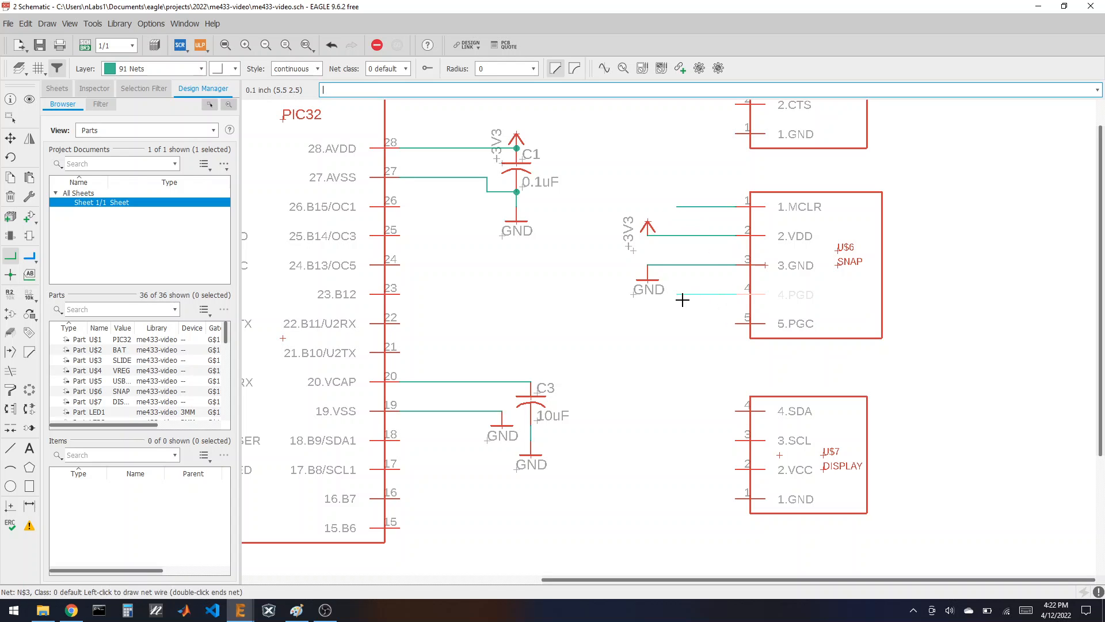
{"action": "left_click", "coordinate": [735, 324]}
{"action": "double_click", "coordinate": [677, 323]}
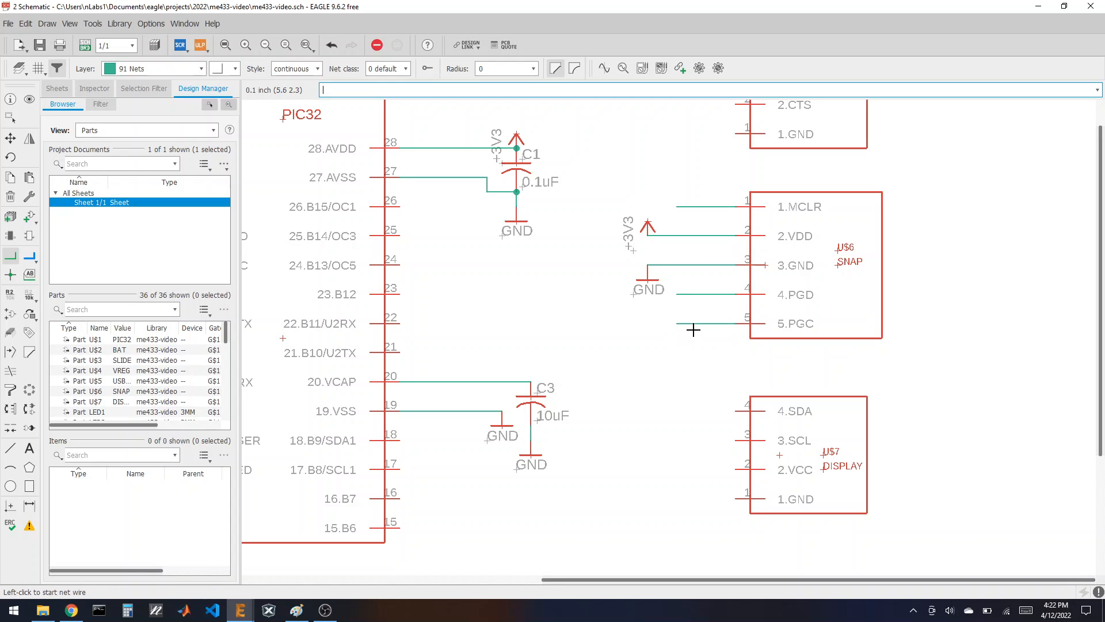
Place net labels on the open nets at the SNAP connector's MCLR, PGD and PGC pins.
{"action": "left_click", "coordinate": [31, 279]}
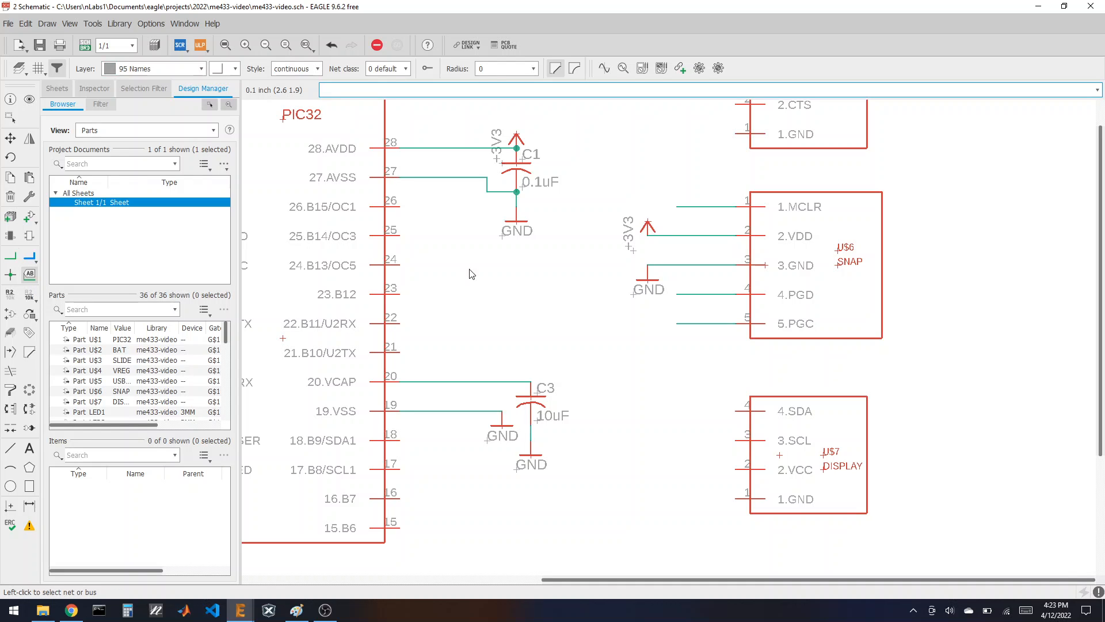
{"action": "left_click", "coordinate": [681, 206]}
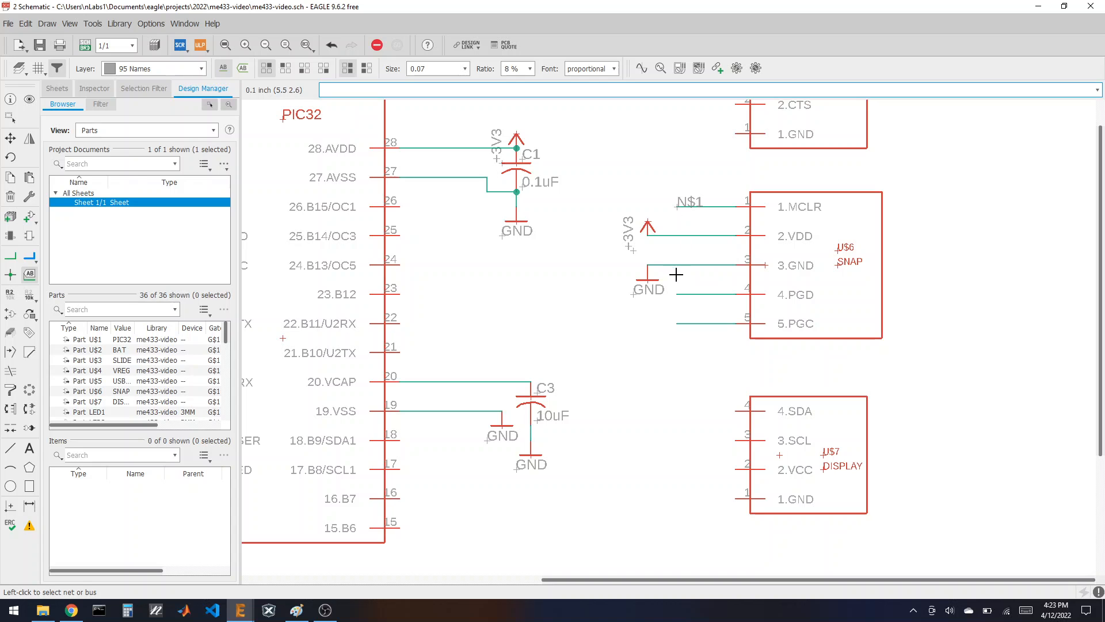
{"action": "left_click", "coordinate": [680, 294]}
{"action": "left_click", "coordinate": [679, 294]}
{"action": "left_click", "coordinate": [679, 323]}
{"action": "left_click", "coordinate": [679, 323]}
Rename the SNAP connector's three labelled nets MCLR, PGD and PGC to match their pins.
{"action": "left_click", "coordinate": [10, 294]}
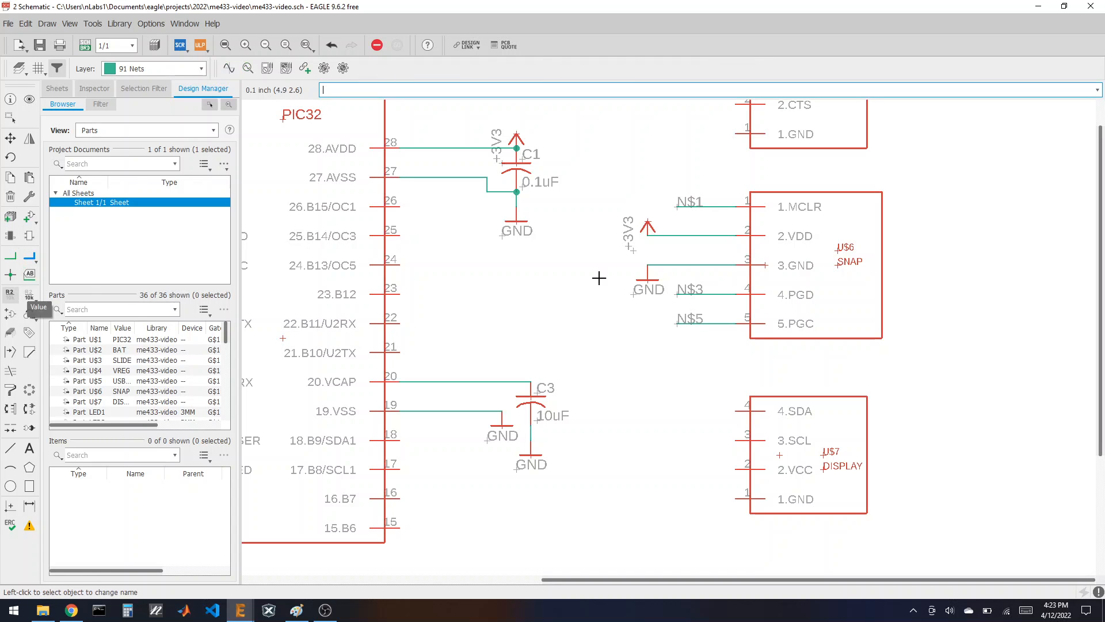
{"action": "left_click", "coordinate": [683, 206]}
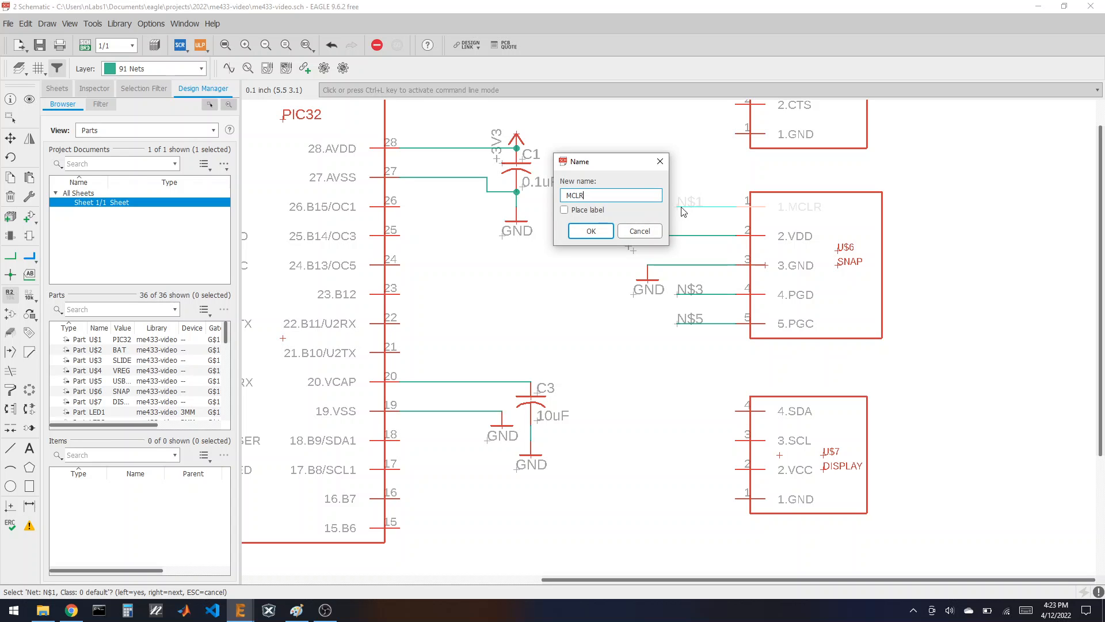
{"action": "key", "text": "Return"}
{"action": "left_click", "coordinate": [687, 289]}
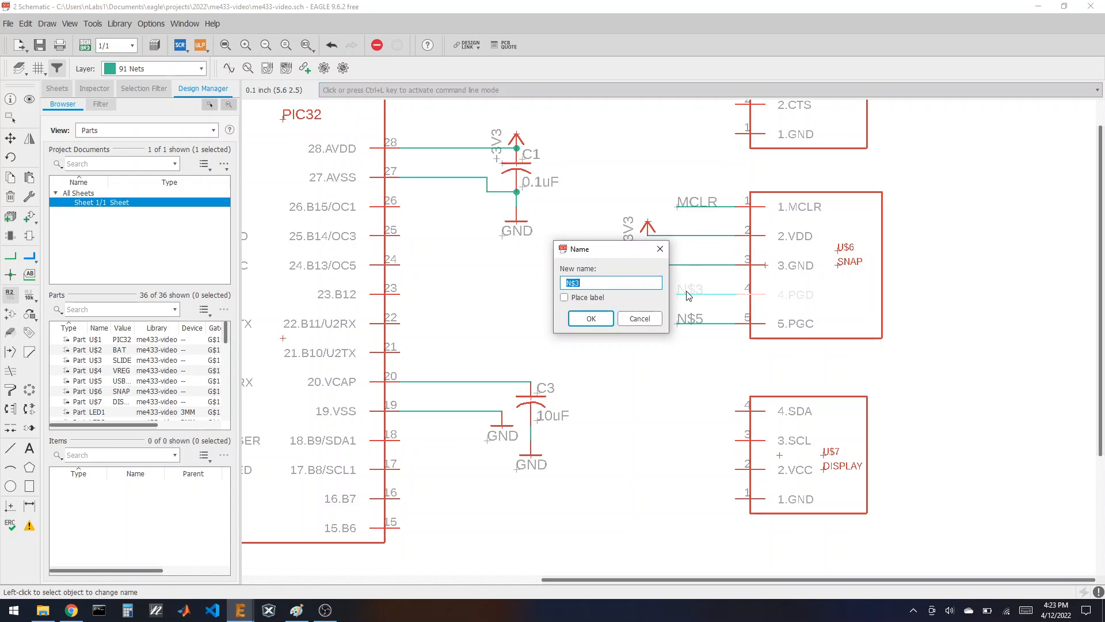
{"action": "type", "text": "PGD"}
{"action": "key", "text": "Return"}
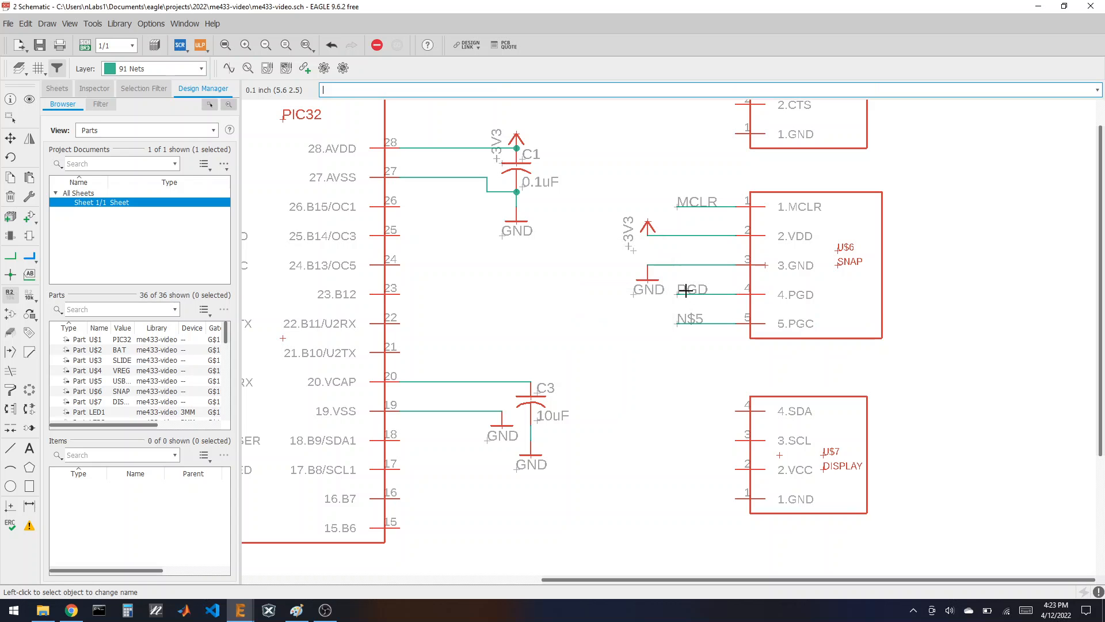
{"action": "left_click", "coordinate": [681, 323]}
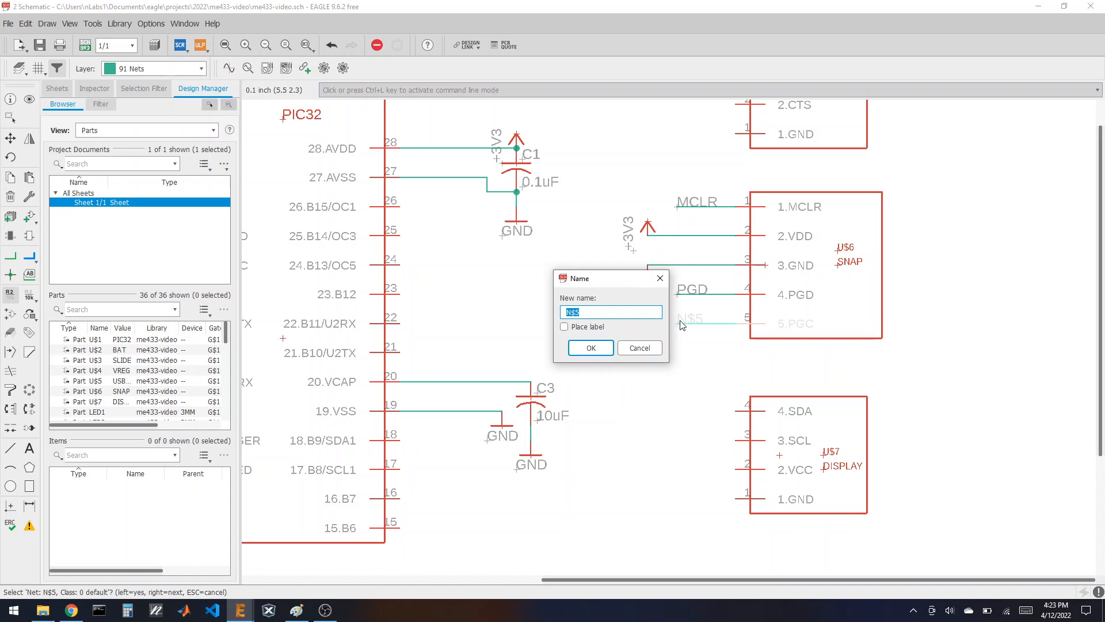
{"action": "type", "text": "PGC"}
{"action": "key", "text": "Return"}
Draw open-ended nets outward from the PIC32's 1.MCLR, 4.B0/PGD and 5.B1/PGC pins.
{"action": "scroll", "coordinate": [886, 360], "scroll_direction": "down", "scroll_amount": 2}
{"action": "scroll", "coordinate": [387, 288], "scroll_direction": "up", "scroll_amount": 2}
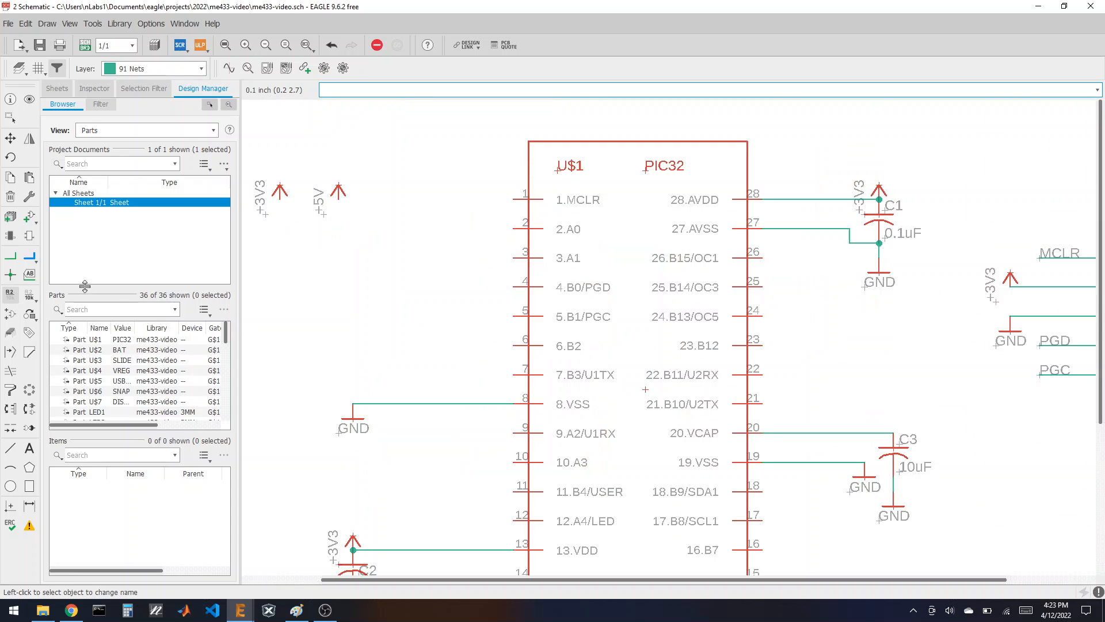
{"action": "left_click", "coordinate": [10, 256]}
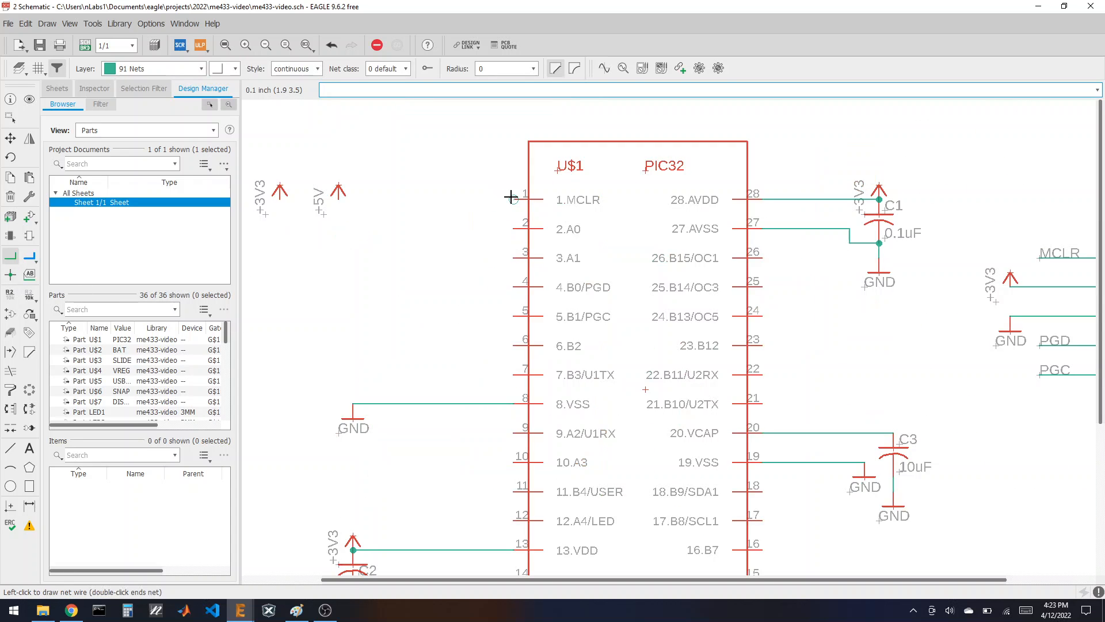
{"action": "double_click", "coordinate": [411, 199]}
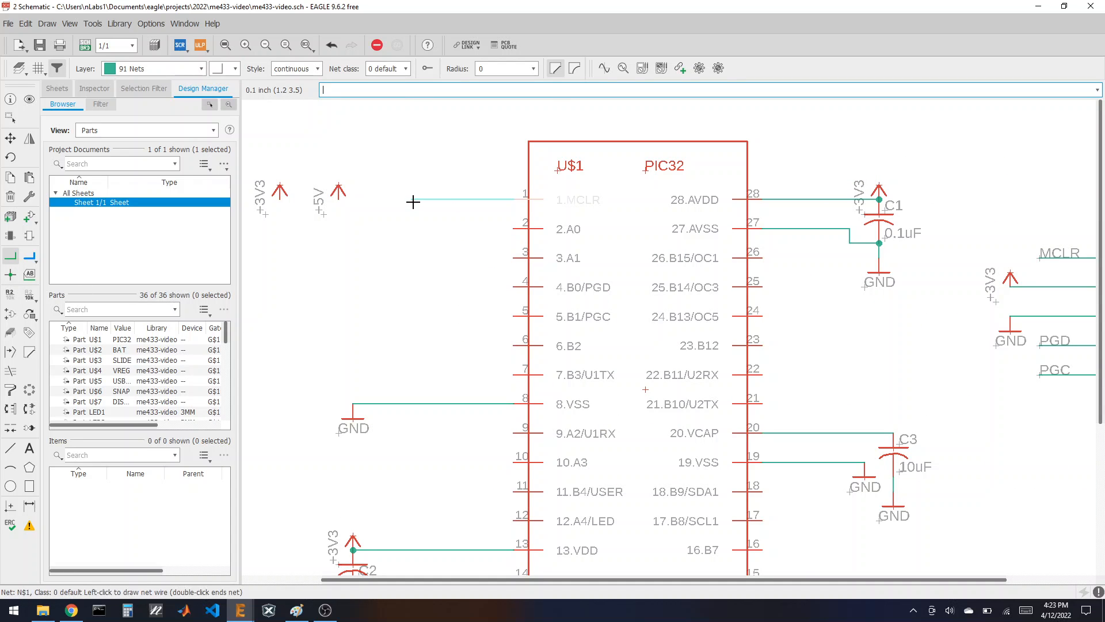
{"action": "left_click", "coordinate": [513, 286]}
{"action": "double_click", "coordinate": [412, 287]}
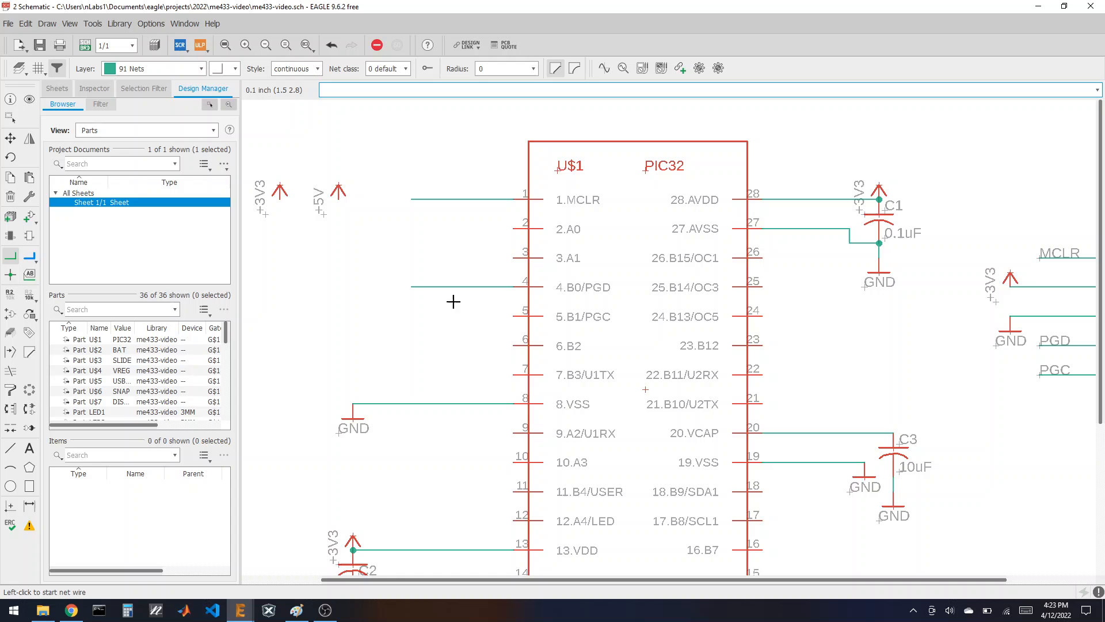
{"action": "left_click", "coordinate": [513, 316]}
{"action": "double_click", "coordinate": [412, 316]}
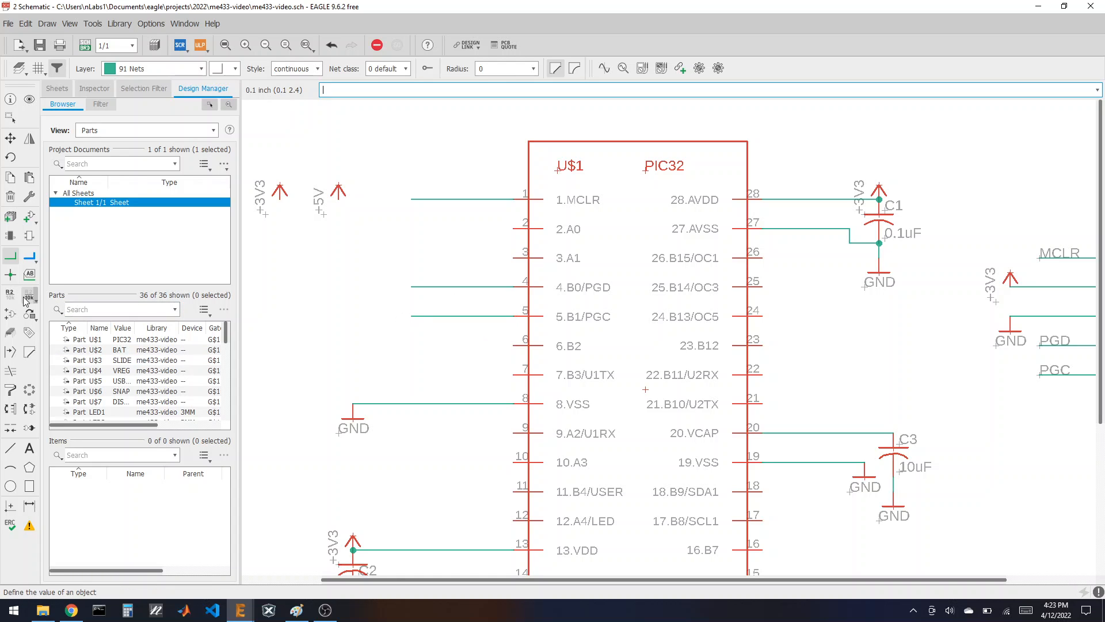
Place net labels on the open nets at the PIC32's 1.MCLR, 4.B0/PGD and 5.B1/PGC pins.
{"action": "left_click", "coordinate": [29, 274]}
{"action": "left_click", "coordinate": [413, 199]}
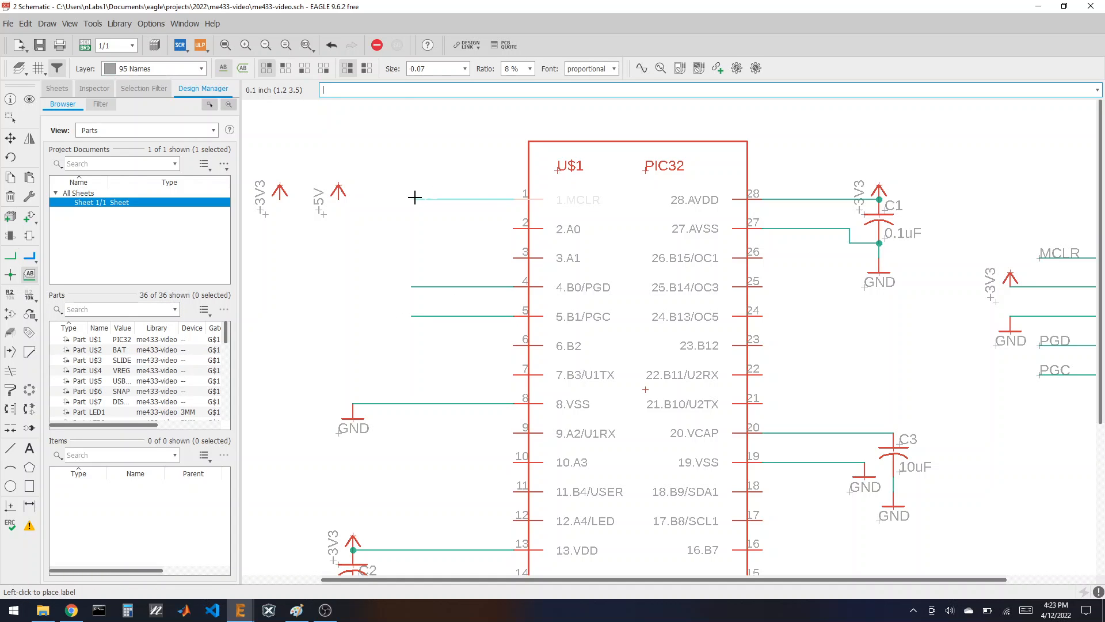
{"action": "left_click", "coordinate": [412, 198]}
{"action": "left_click", "coordinate": [413, 284]}
{"action": "left_click", "coordinate": [413, 283]}
{"action": "left_click", "coordinate": [413, 315]}
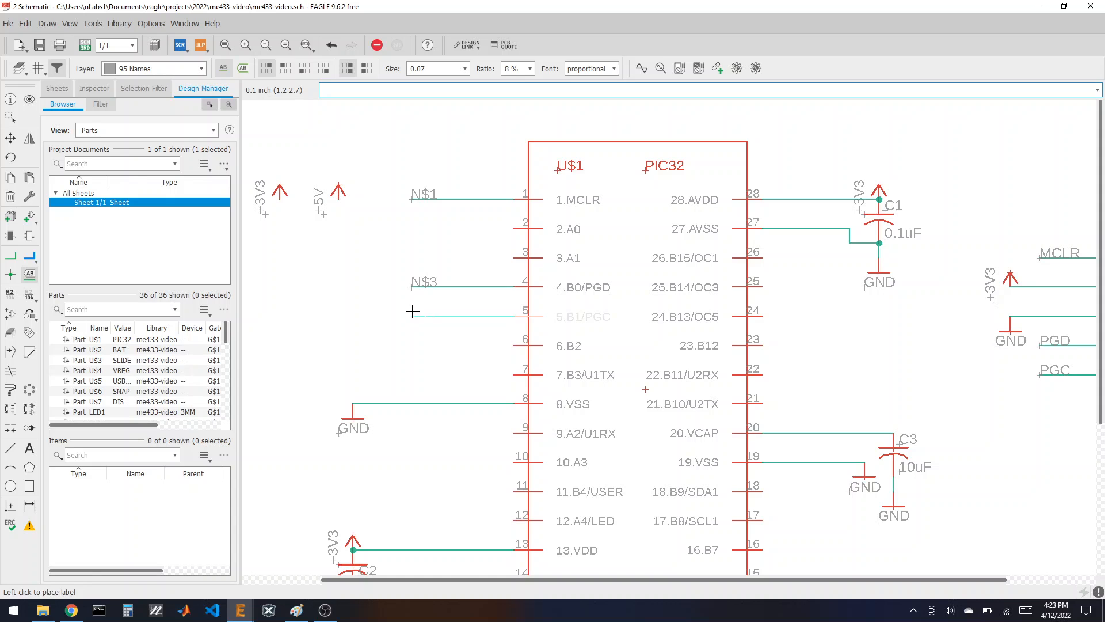
{"action": "left_click", "coordinate": [413, 312]}
Rename the net on the PIC32's 1.MCLR pin MCLR and connect it with the existing MCLR net.
{"action": "left_click", "coordinate": [10, 294]}
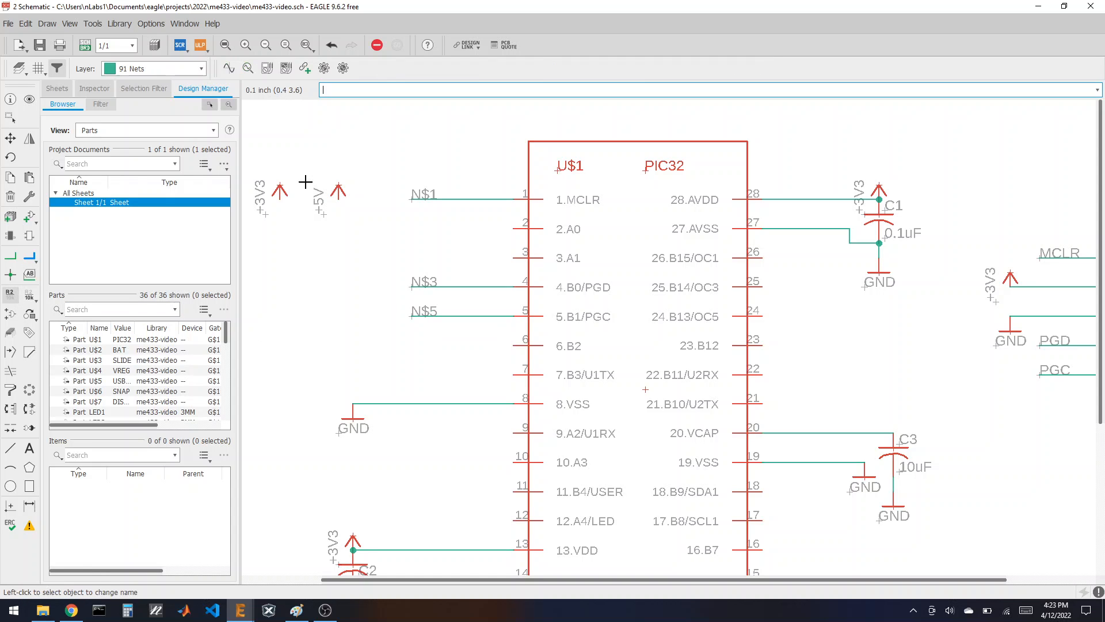
{"action": "left_click", "coordinate": [419, 199]}
{"action": "type", "text": "MCLR"}
{"action": "key", "text": "Return"}
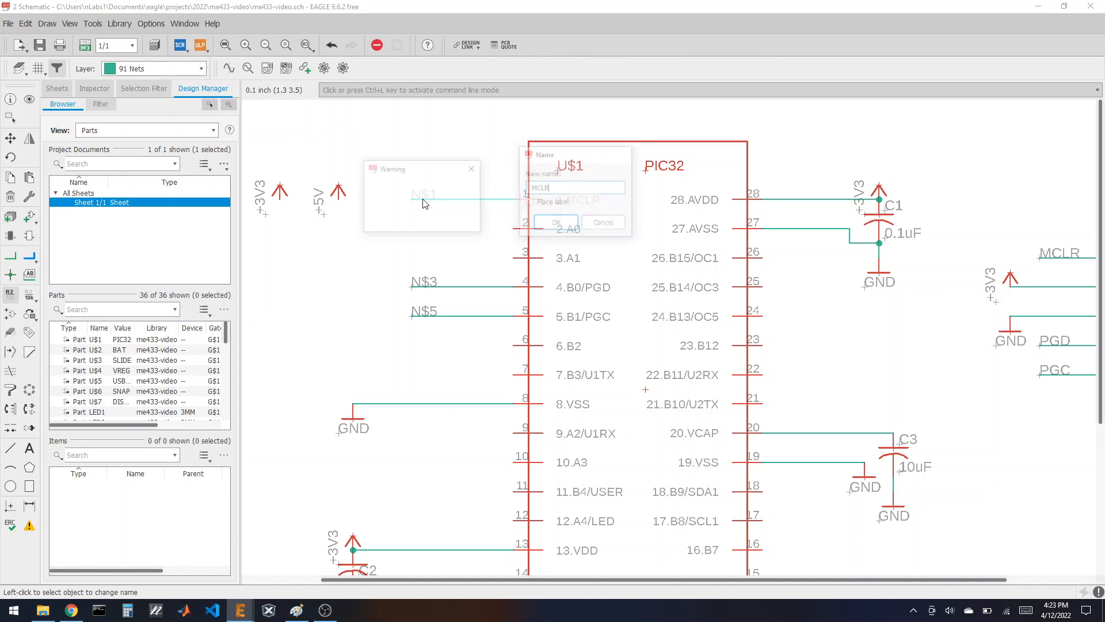
{"action": "left_click", "coordinate": [421, 220]}
Rename the nets on the PIC32's pins 4 and 5 PGD and PGC, connecting each with its existing net of that name.
{"action": "left_click", "coordinate": [423, 288]}
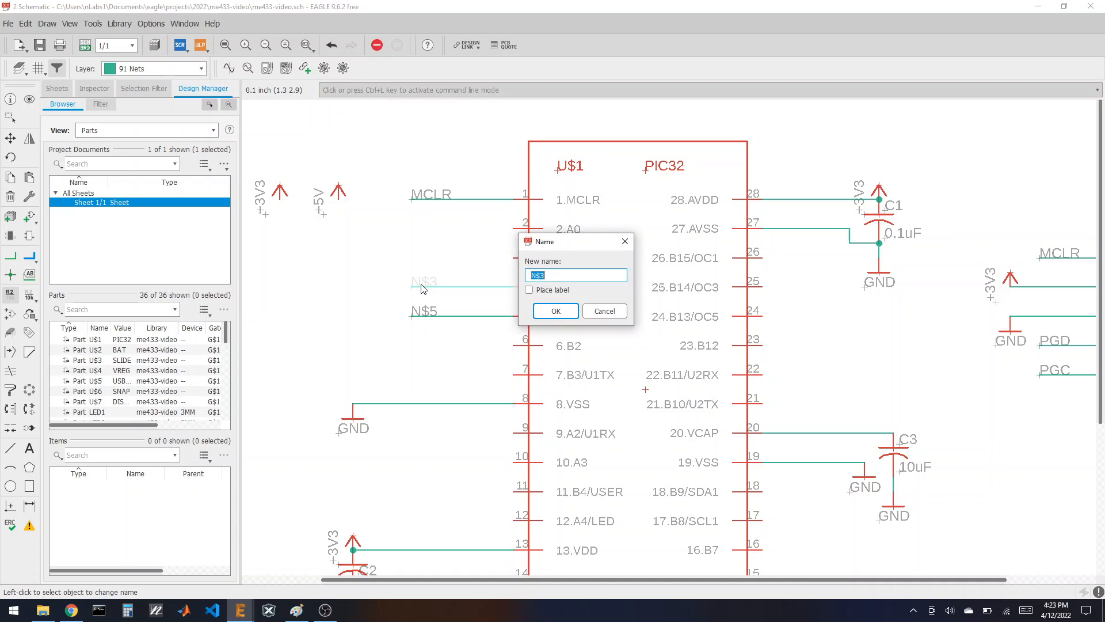
{"action": "type", "text": "PGD"}
{"action": "left_click", "coordinate": [556, 310]}
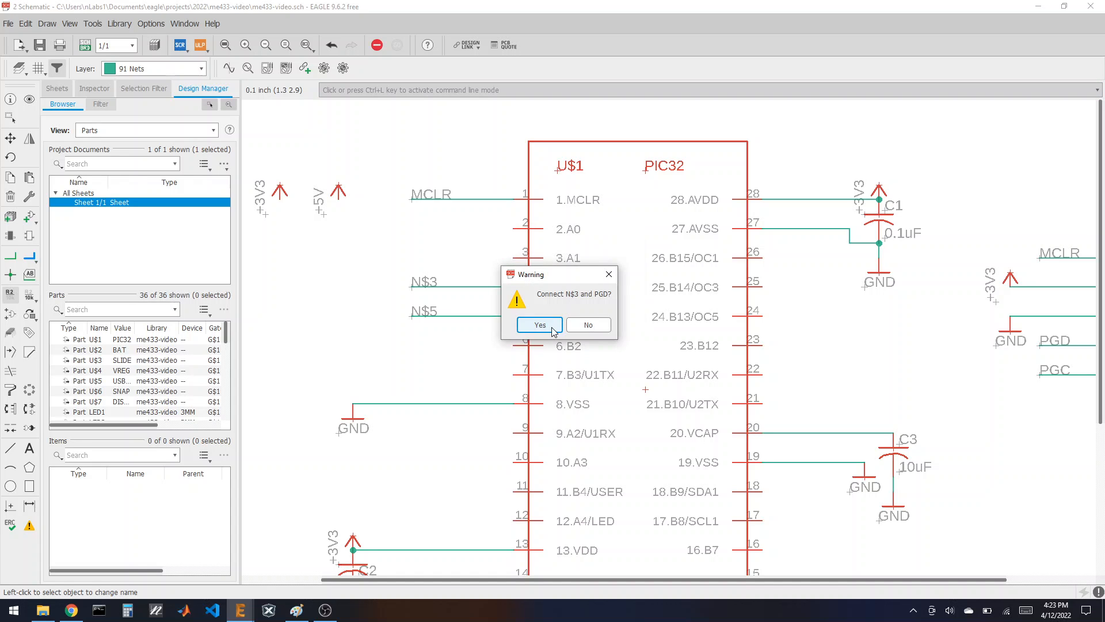
{"action": "left_click", "coordinate": [540, 325]}
{"action": "left_click", "coordinate": [418, 316]}
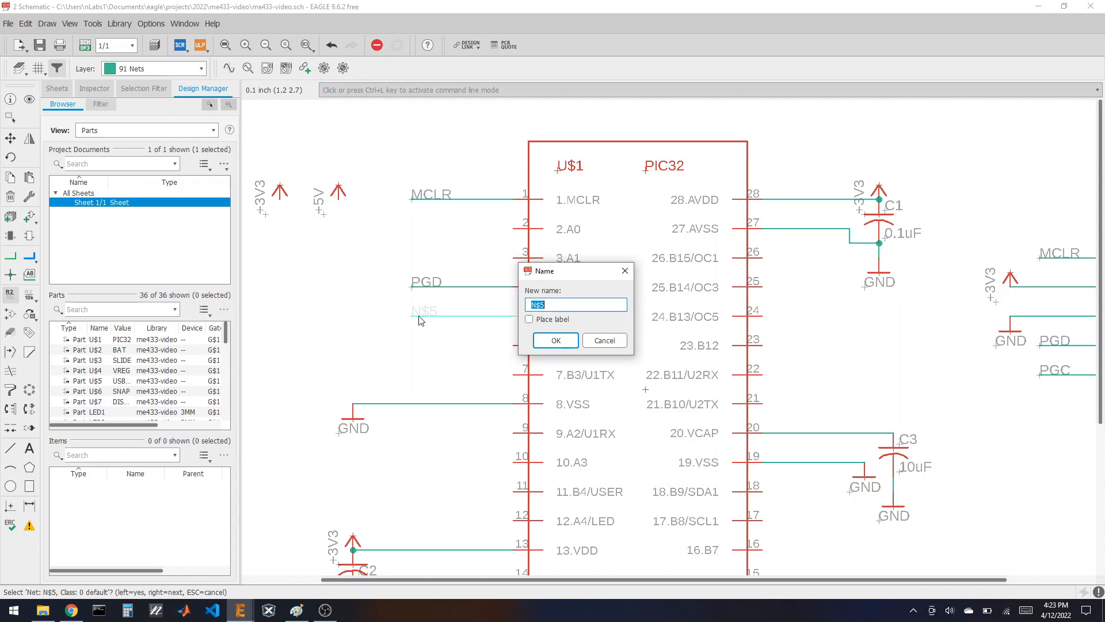
{"action": "type", "text": "PGC"}
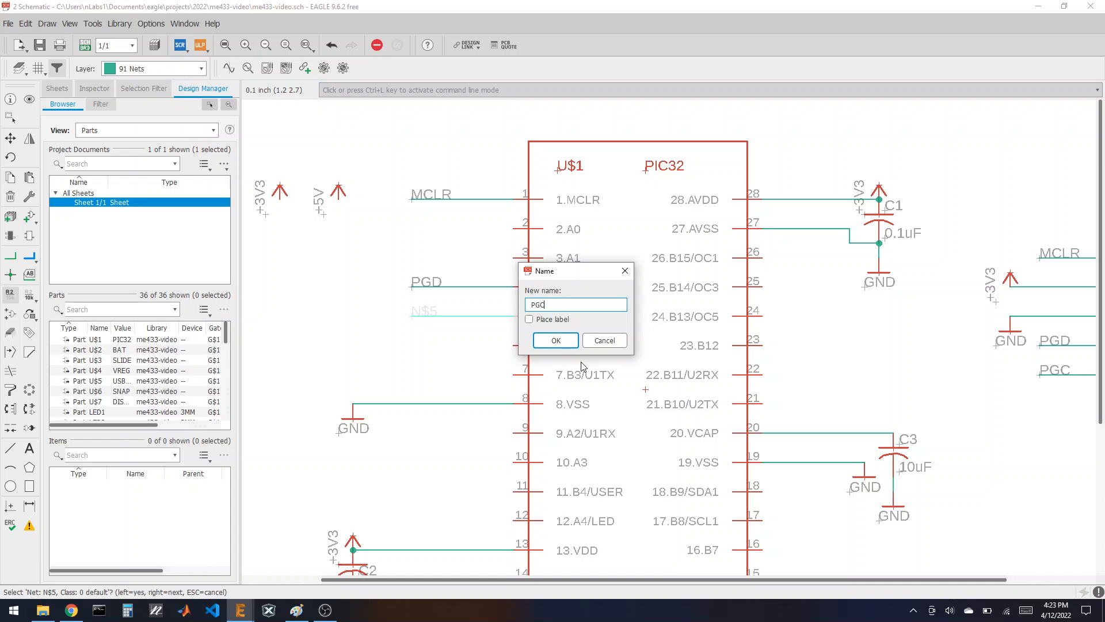
{"action": "left_click", "coordinate": [553, 342]}
{"action": "key", "text": "Return"}
Copy LED1's +3V3 symbol to above resistor R3 and R1's GND symbol to below R3, beside button U$8's pin 2.
{"action": "scroll", "coordinate": [352, 368], "scroll_direction": "down", "scroll_amount": 5}
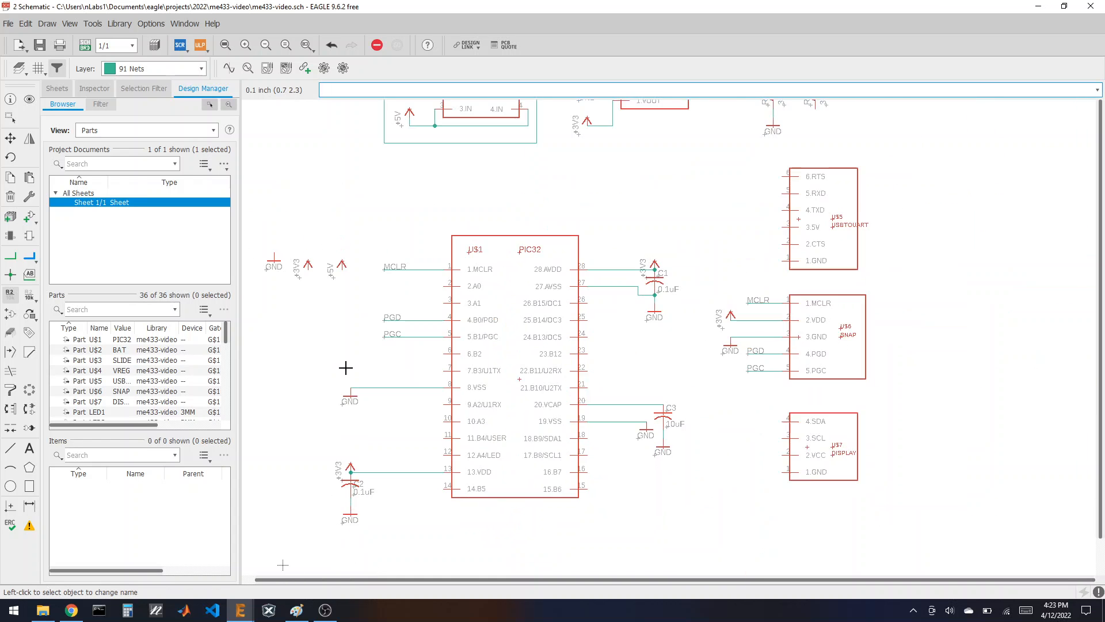
{"action": "scroll", "coordinate": [653, 173], "scroll_direction": "up", "scroll_amount": 5}
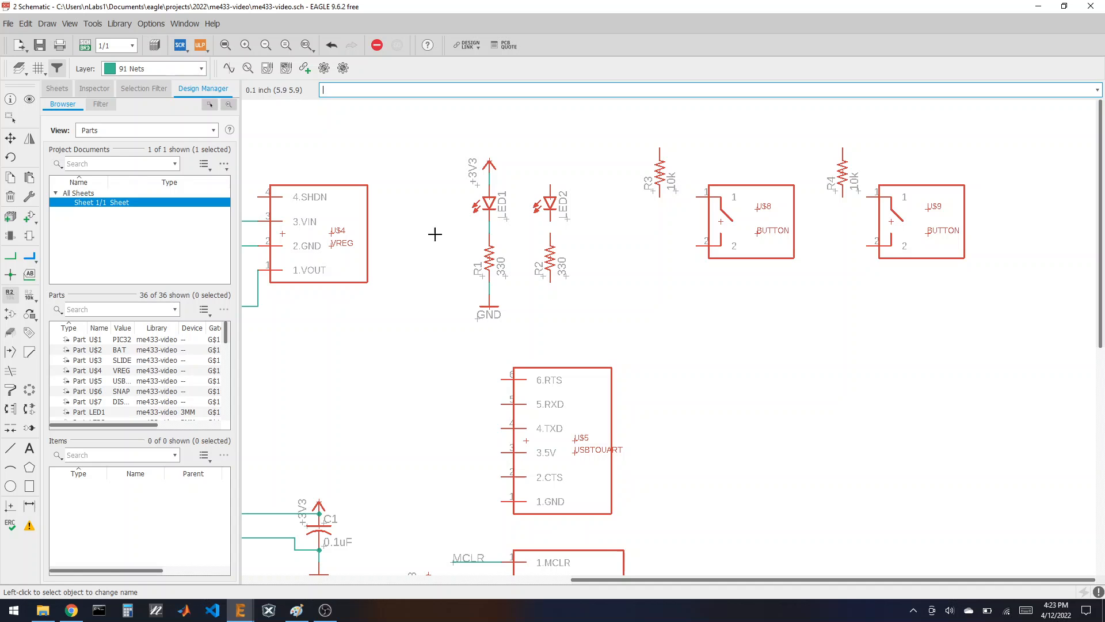
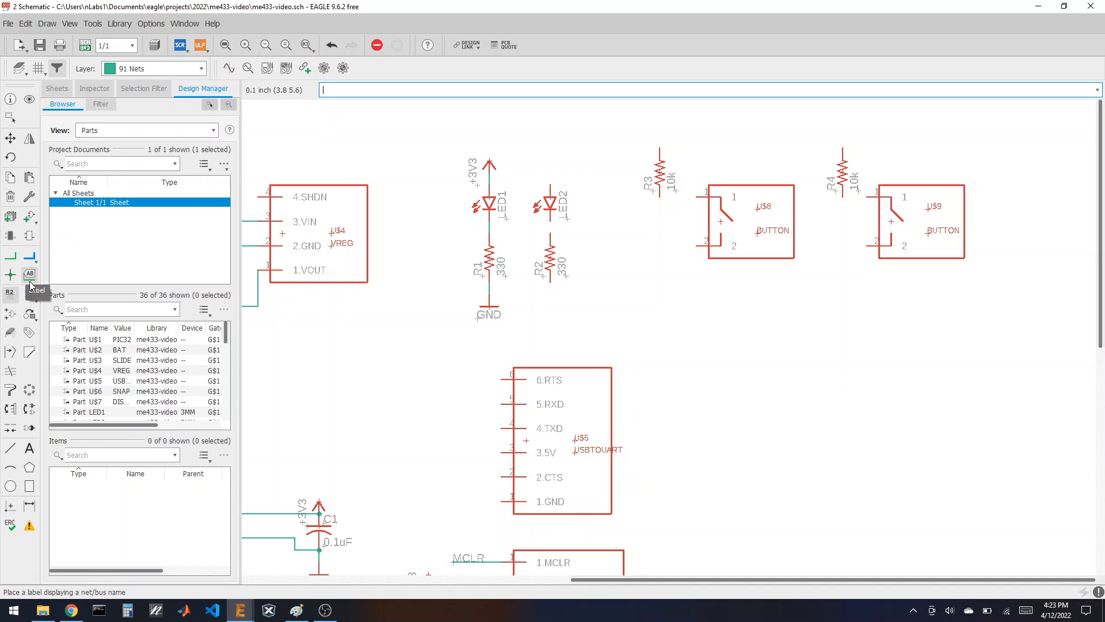
{"action": "left_click", "coordinate": [10, 177]}
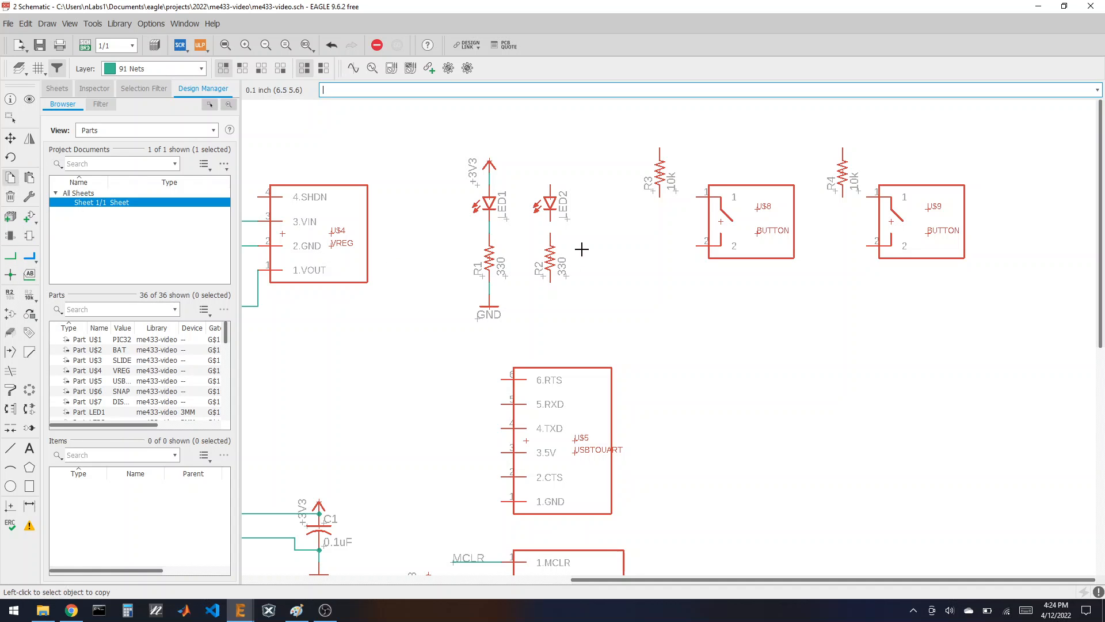
{"action": "left_click", "coordinate": [488, 158]}
{"action": "left_click", "coordinate": [660, 123]}
{"action": "left_click", "coordinate": [493, 311]}
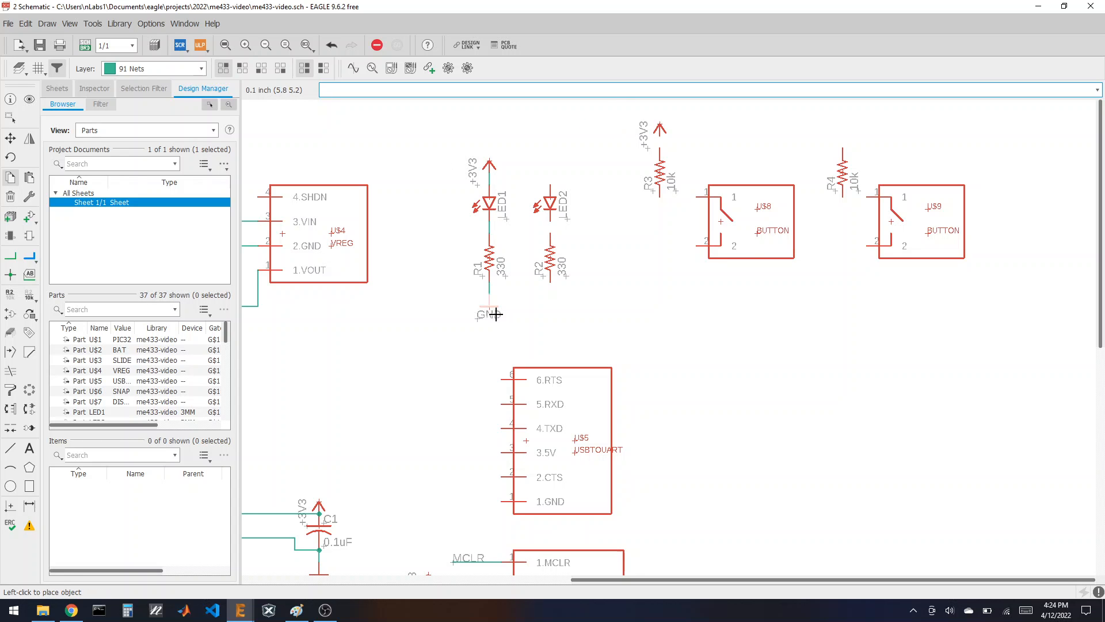
{"action": "left_click", "coordinate": [660, 264]}
Wire button U$8's pin 2 to GND and pin 1 to R3's lower end, extending an open net from that junction toward LED2.
{"action": "left_click", "coordinate": [10, 256]}
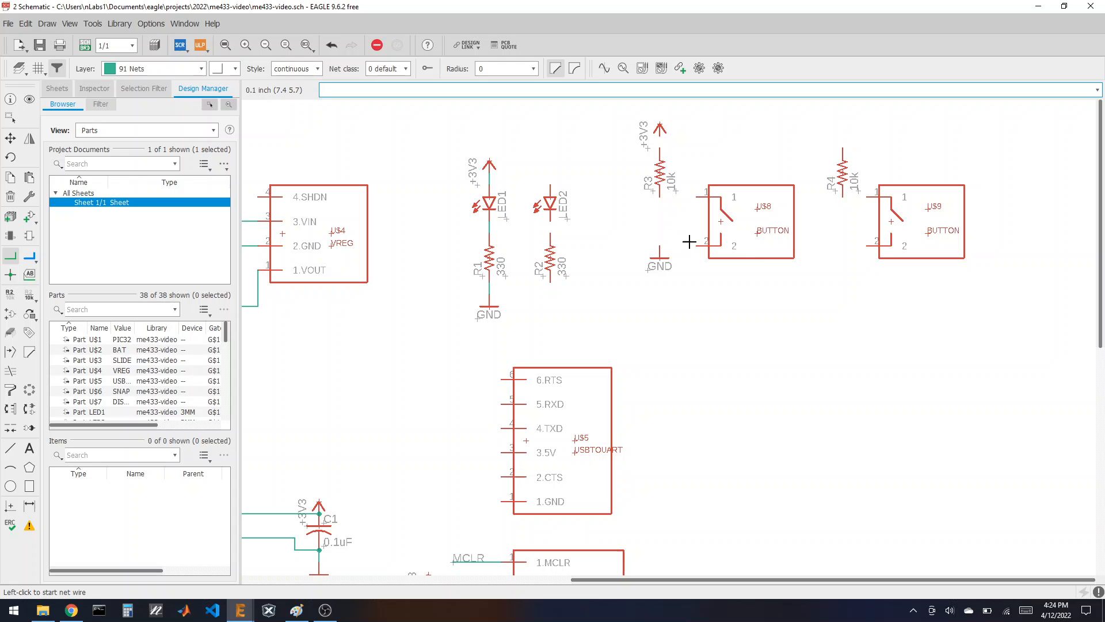
{"action": "left_click", "coordinate": [699, 245]}
{"action": "left_click", "coordinate": [660, 247]}
{"action": "left_click", "coordinate": [698, 196]}
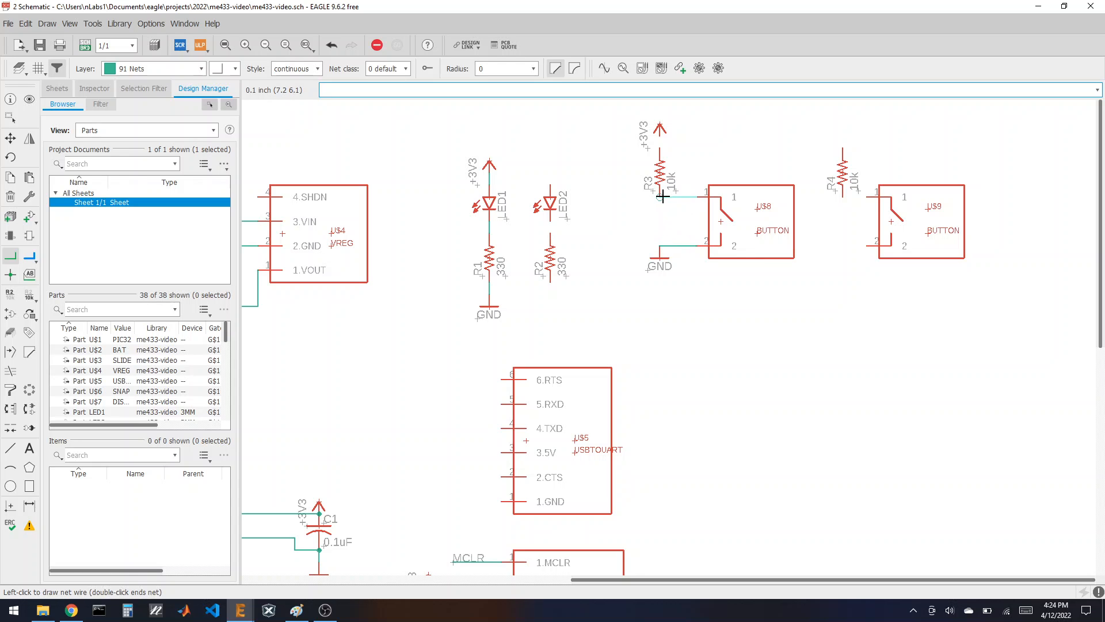
{"action": "left_click", "coordinate": [659, 196]}
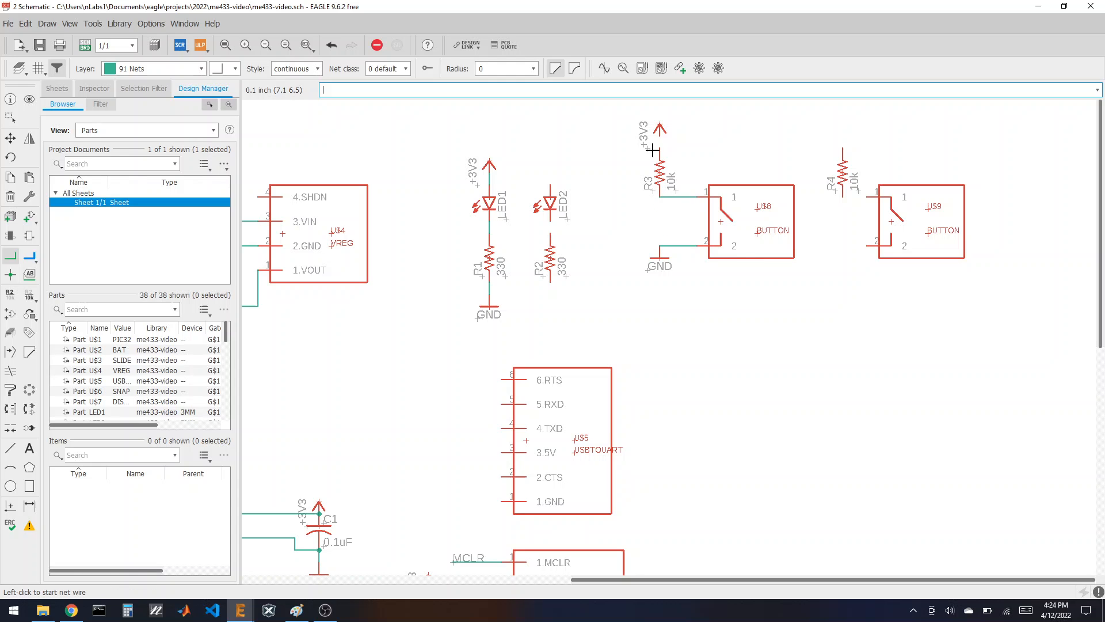
{"action": "left_click", "coordinate": [659, 197]}
{"action": "double_click", "coordinate": [586, 196]}
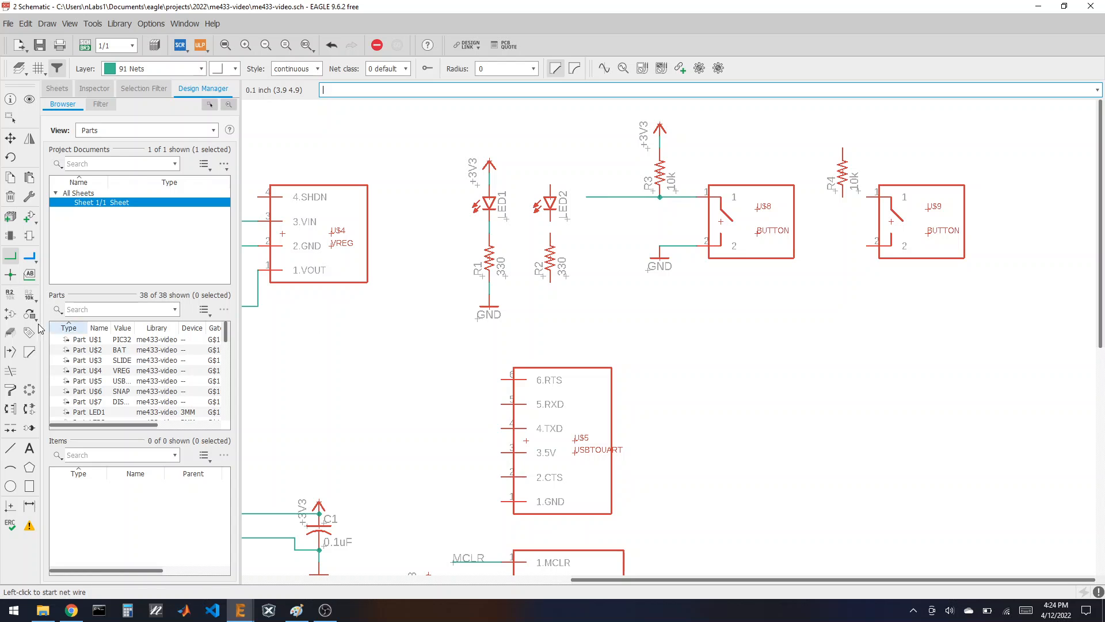
Label the open net from button U$8's pin 1 and rename that net MCLR.
{"action": "left_click", "coordinate": [29, 274]}
{"action": "left_click", "coordinate": [590, 196]}
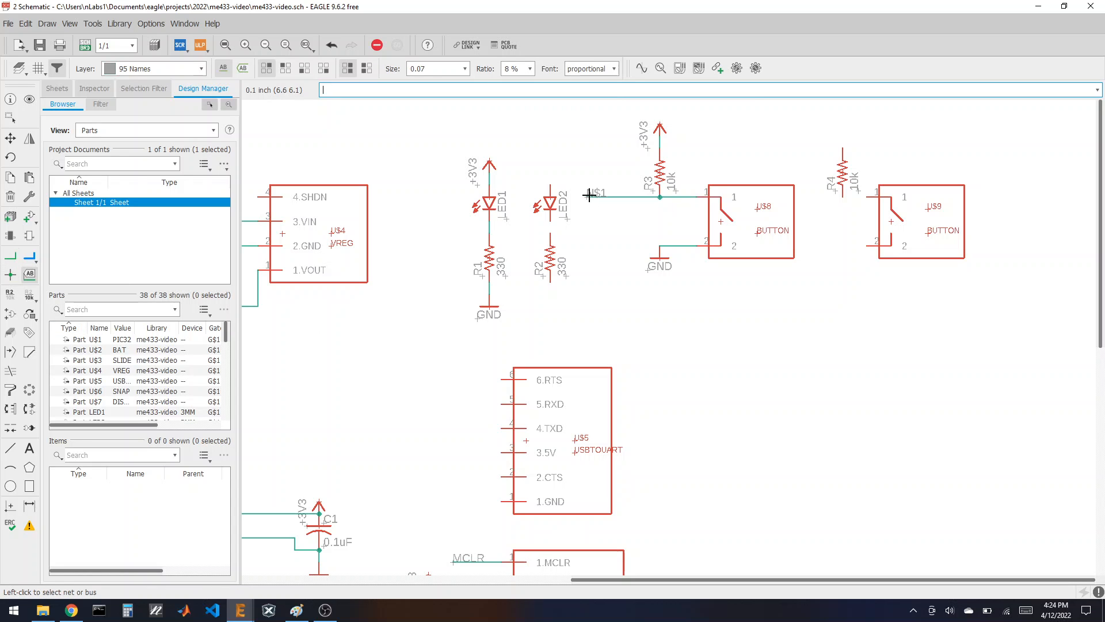
{"action": "left_click", "coordinate": [10, 294]}
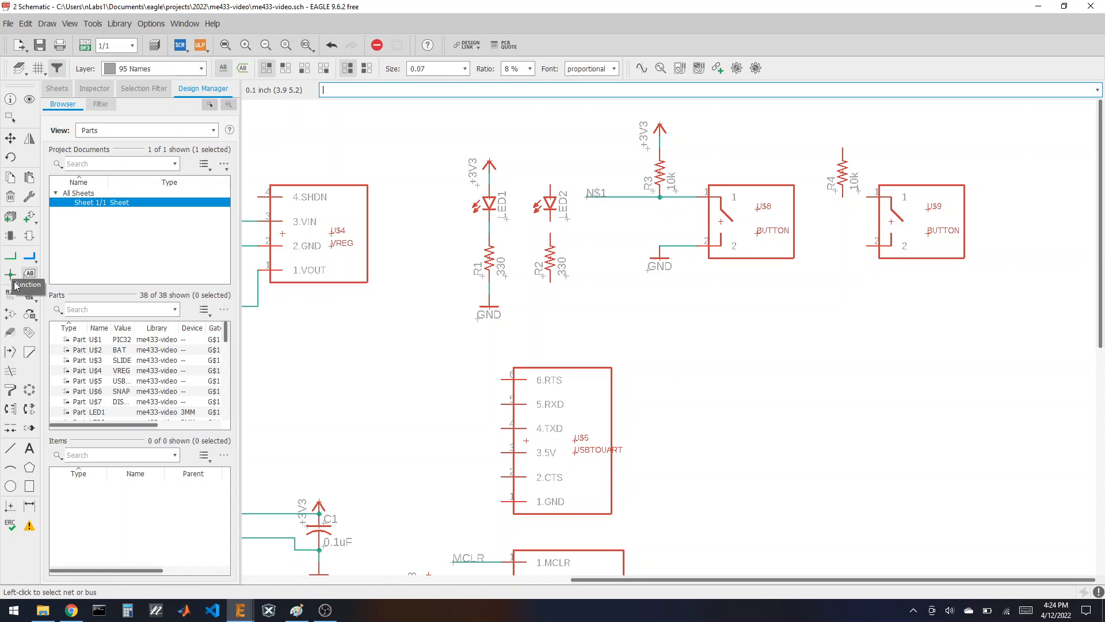
{"action": "left_click", "coordinate": [588, 199]}
{"action": "left_click", "coordinate": [589, 201]}
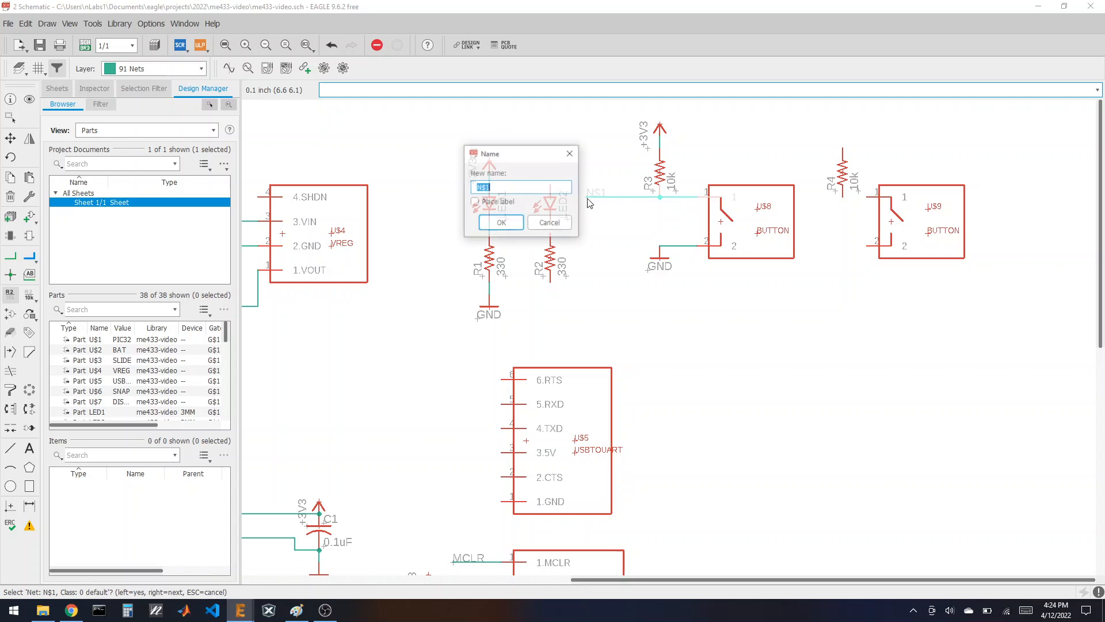
{"action": "type", "text": "MCLR"}
{"action": "key", "text": "Return"}
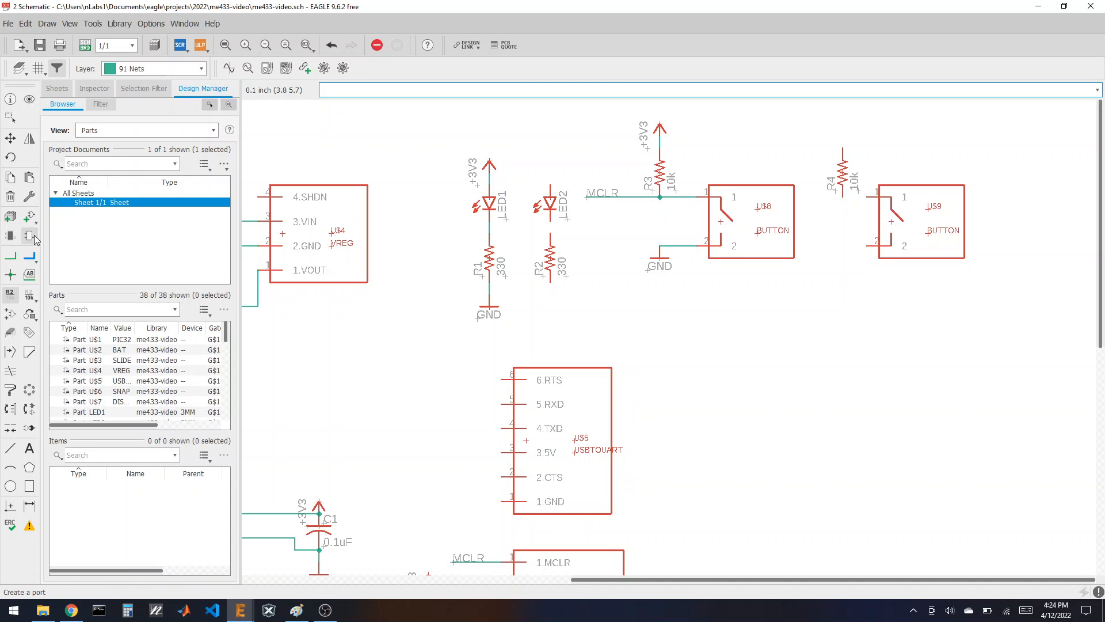
Change button U$8's value to RESET, overriding its non-user-definable value.
{"action": "left_click", "coordinate": [30, 295]}
{"action": "left_click", "coordinate": [727, 222]}
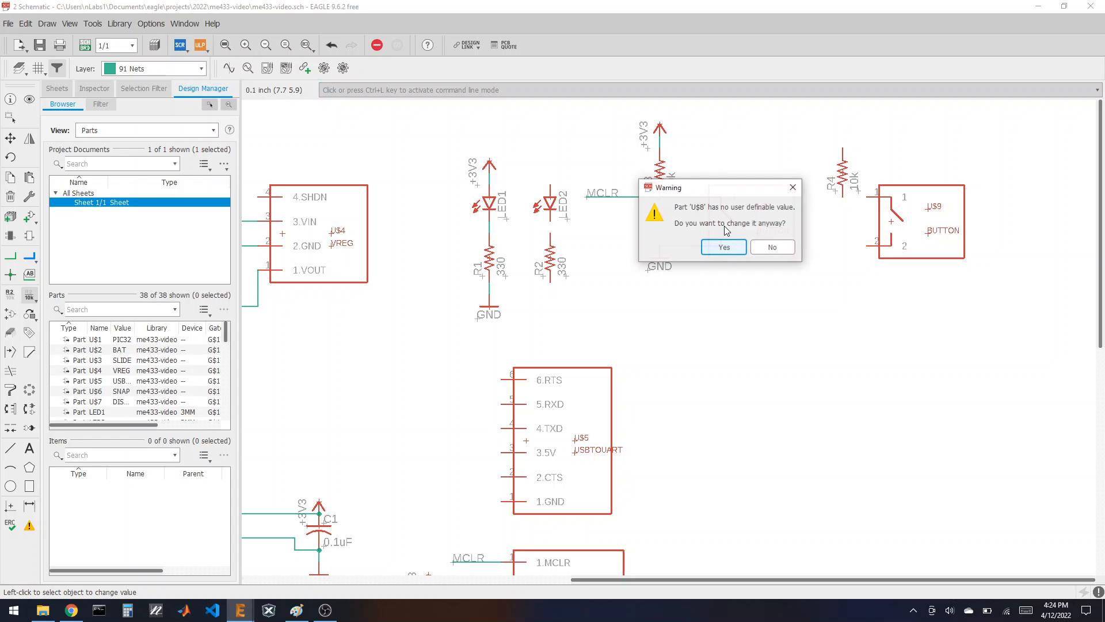
{"action": "left_click", "coordinate": [724, 244]}
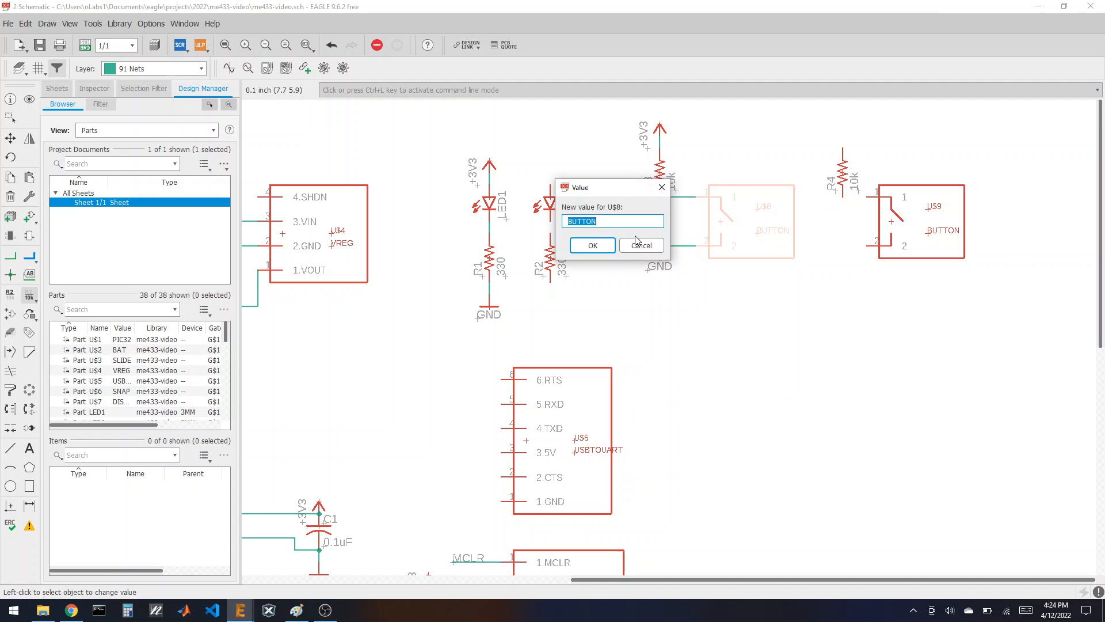
{"action": "type", "text": "RESET"}
{"action": "key", "text": "Return"}
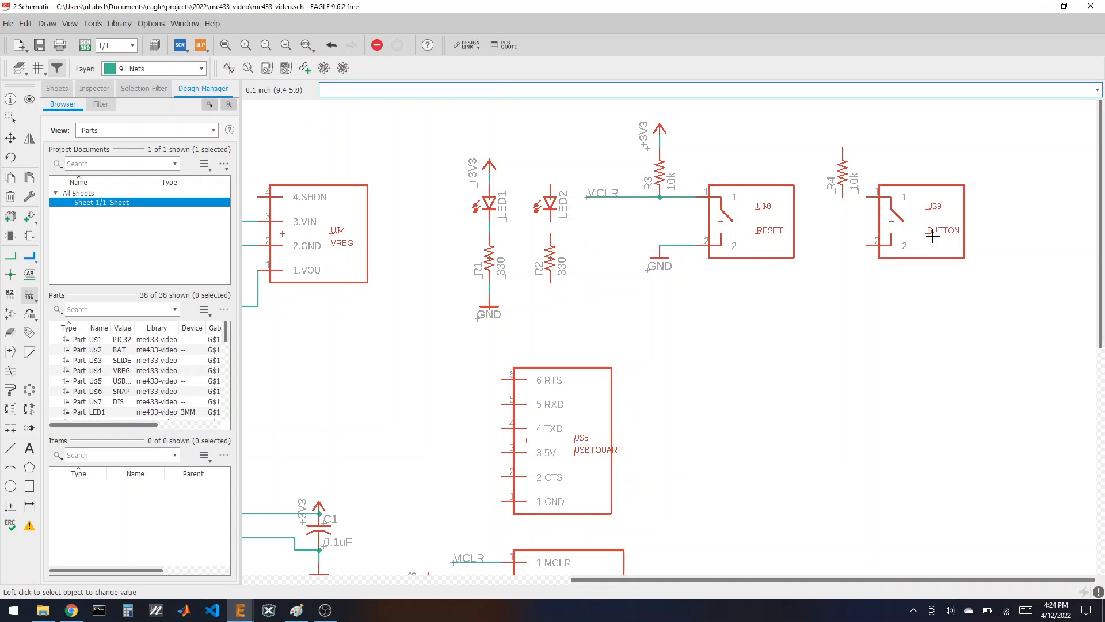
Change button U$9's value to USER, overriding its non-user-definable value.
{"action": "left_click", "coordinate": [893, 229]}
{"action": "left_click", "coordinate": [896, 249]}
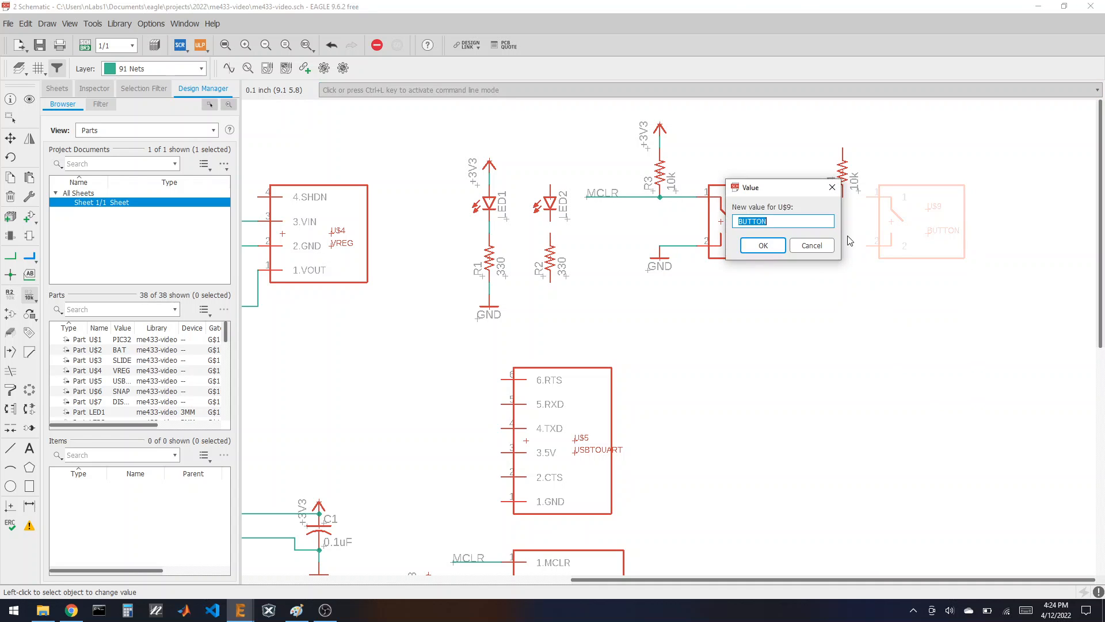
{"action": "type", "text": "USER"}
{"action": "key", "text": "Return"}
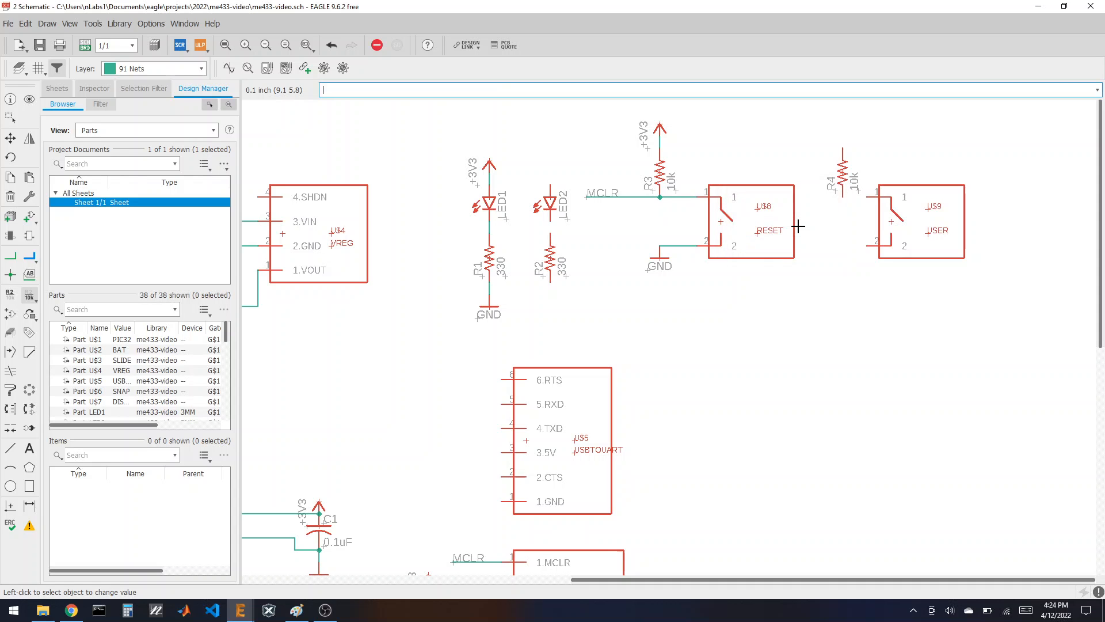
Set LED1's value to RED and LED2's value to GREEN.
{"action": "left_click", "coordinate": [488, 205]}
{"action": "type", "text": "RED"}
{"action": "key", "text": "Return"}
{"action": "left_click", "coordinate": [545, 198]}
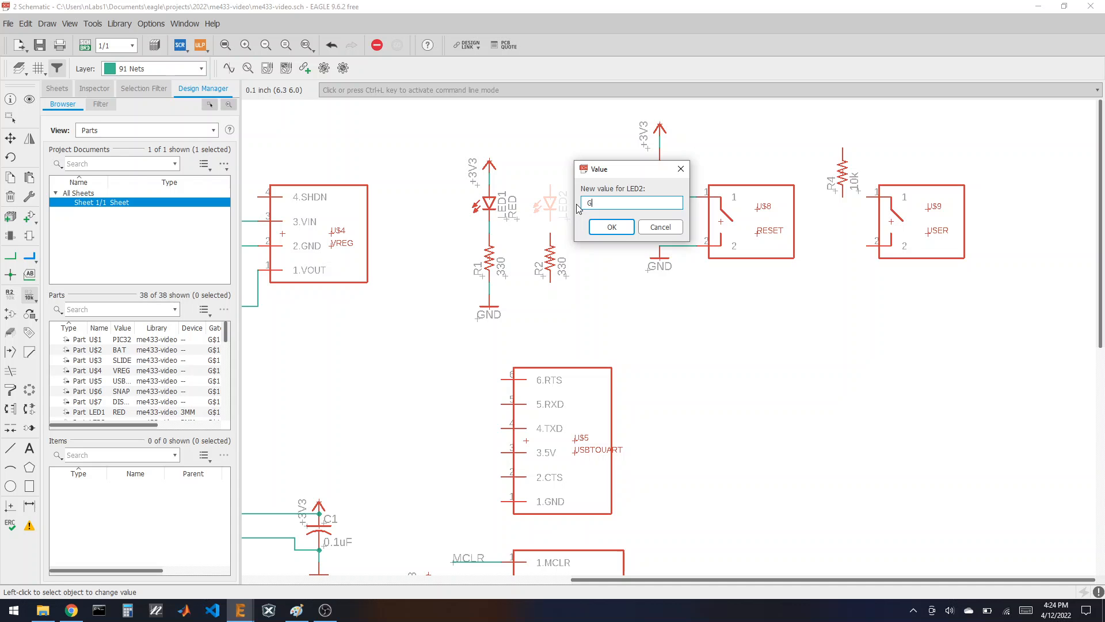
{"action": "type", "text": "GREEN"}
{"action": "key", "text": "Return"}
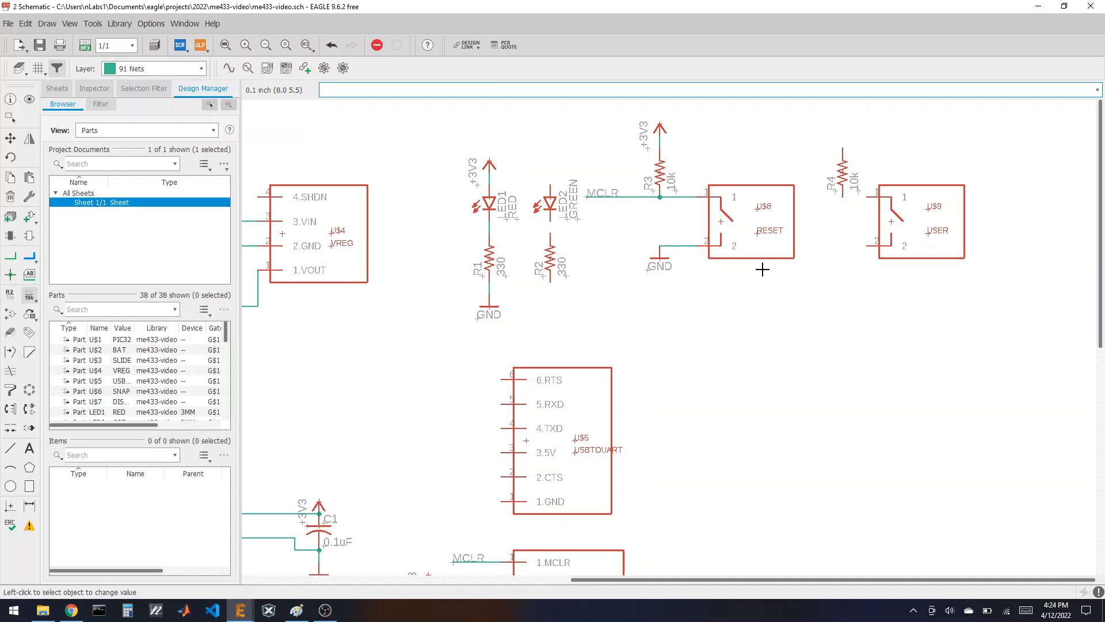
Draw an open net upward from LED2's upper pin and wire its lower pin to resistor R2.
{"action": "scroll", "coordinate": [891, 297], "scroll_direction": "down", "scroll_amount": 2}
{"action": "scroll", "coordinate": [576, 152], "scroll_direction": "down", "scroll_amount": 2}
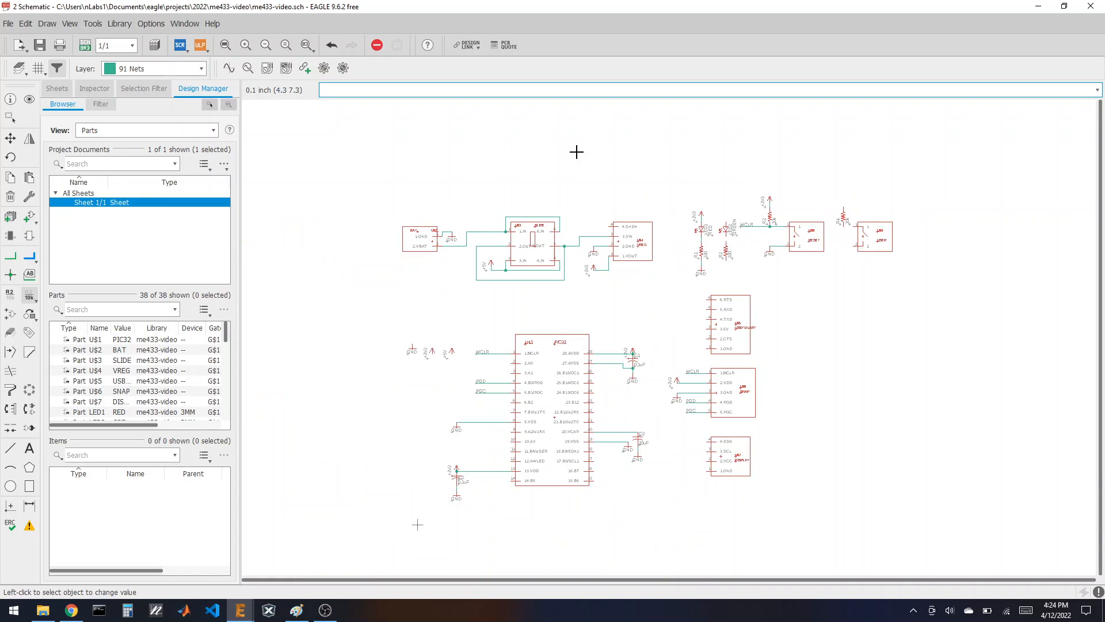
{"action": "scroll", "coordinate": [567, 520], "scroll_direction": "up", "scroll_amount": 2}
{"action": "scroll", "coordinate": [560, 502], "scroll_direction": "down", "scroll_amount": 1}
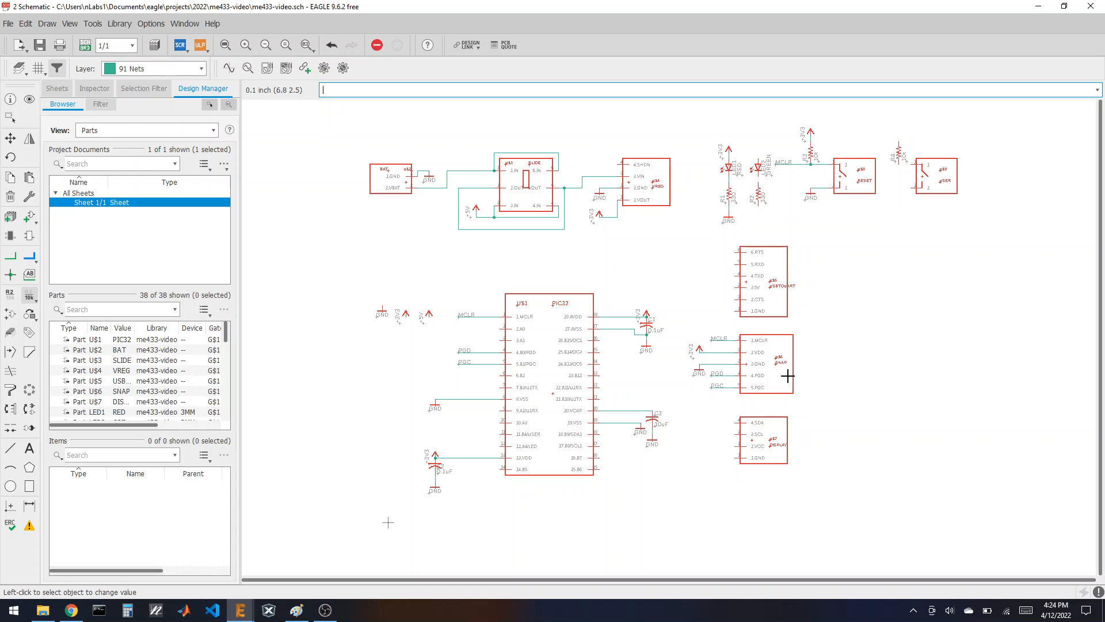
{"action": "left_click", "coordinate": [10, 256]}
{"action": "scroll", "coordinate": [892, 173], "scroll_direction": "up", "scroll_amount": 2}
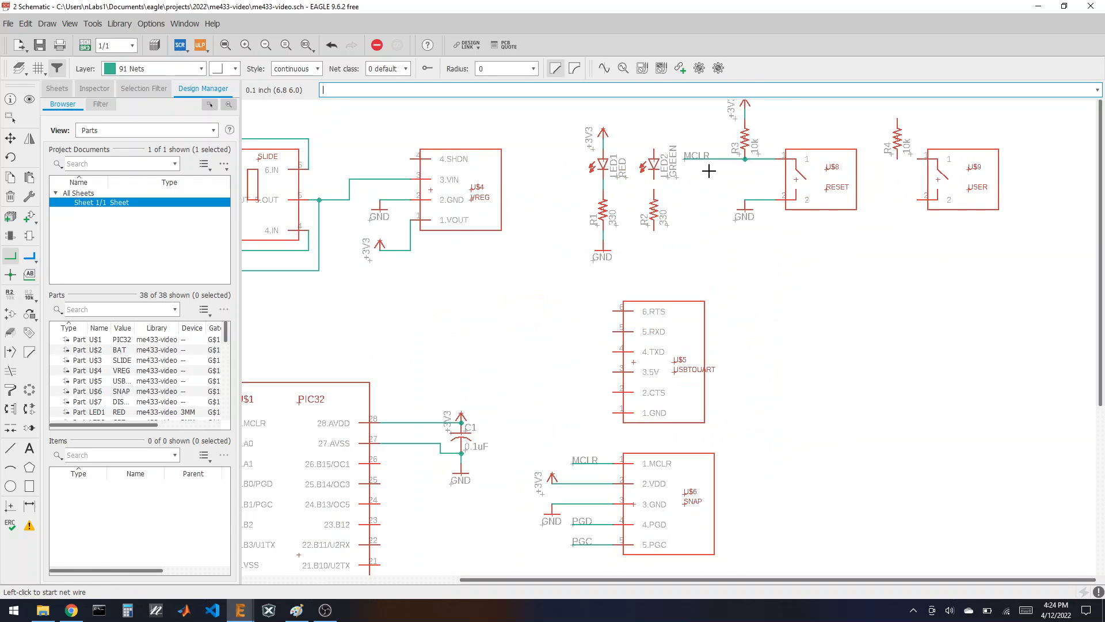
{"action": "scroll", "coordinate": [653, 129], "scroll_direction": "up", "scroll_amount": 2}
{"action": "left_click", "coordinate": [654, 148]}
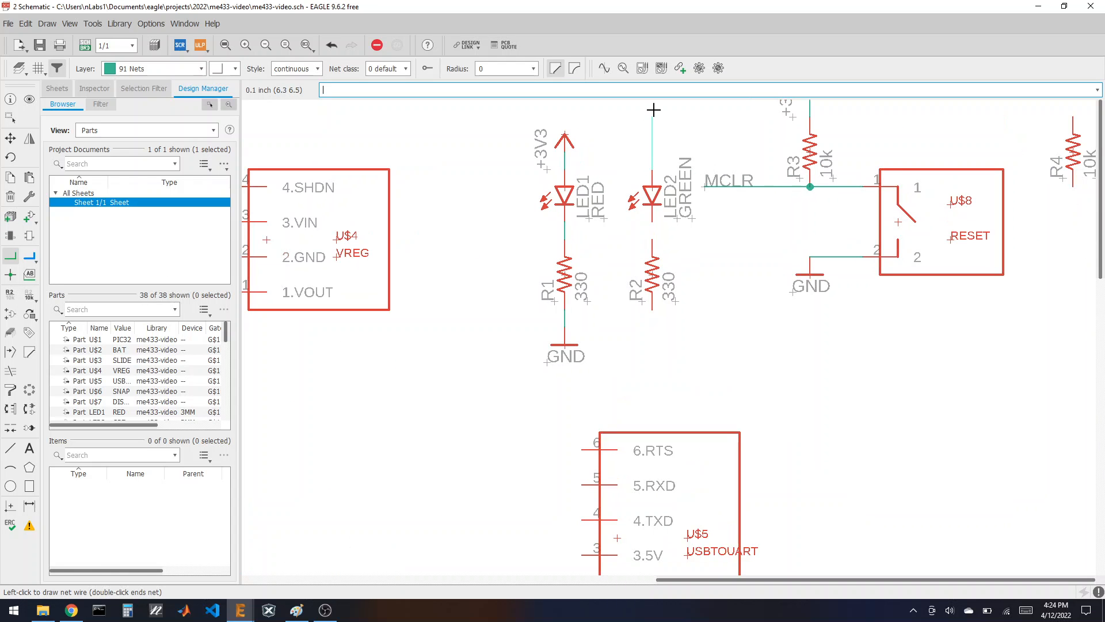
{"action": "double_click", "coordinate": [653, 109]}
{"action": "left_click", "coordinate": [652, 222]}
{"action": "left_click", "coordinate": [653, 241]}
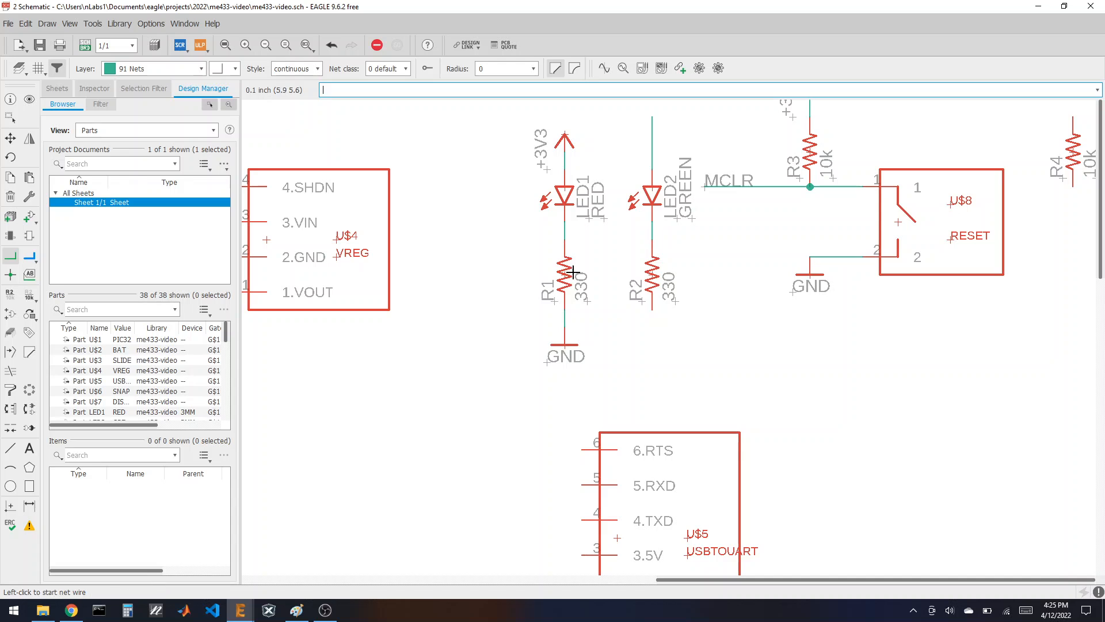
Copy R1's GND symbol to below resistor R2 and wire R2's lower end to it.
{"action": "left_click", "coordinate": [10, 177]}
{"action": "left_click", "coordinate": [565, 346]}
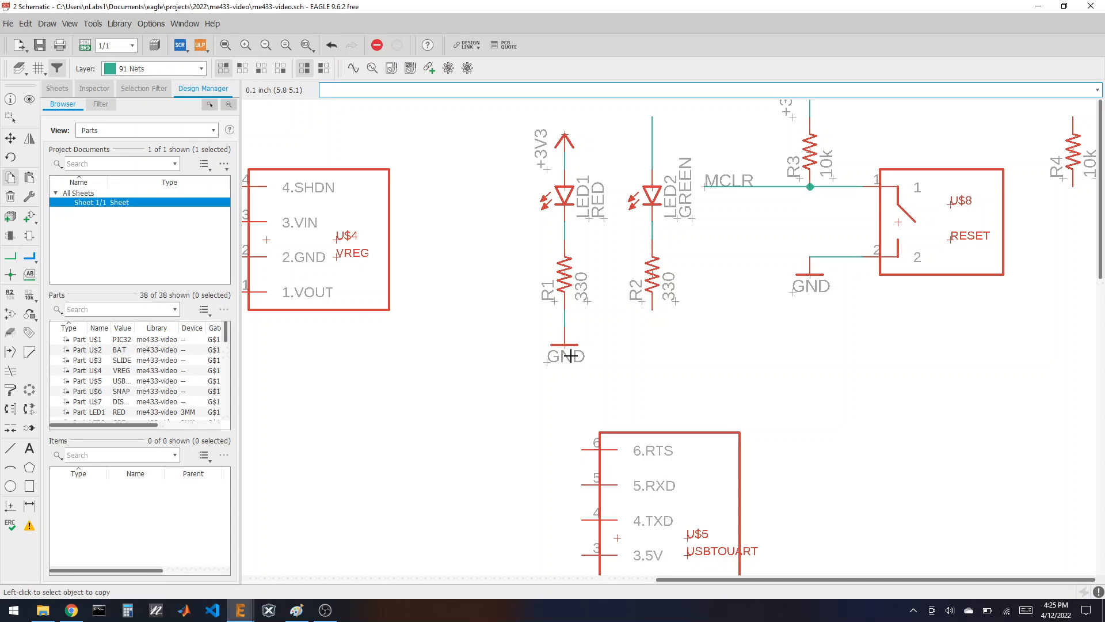
{"action": "left_click", "coordinate": [653, 361]}
{"action": "left_click", "coordinate": [11, 256]}
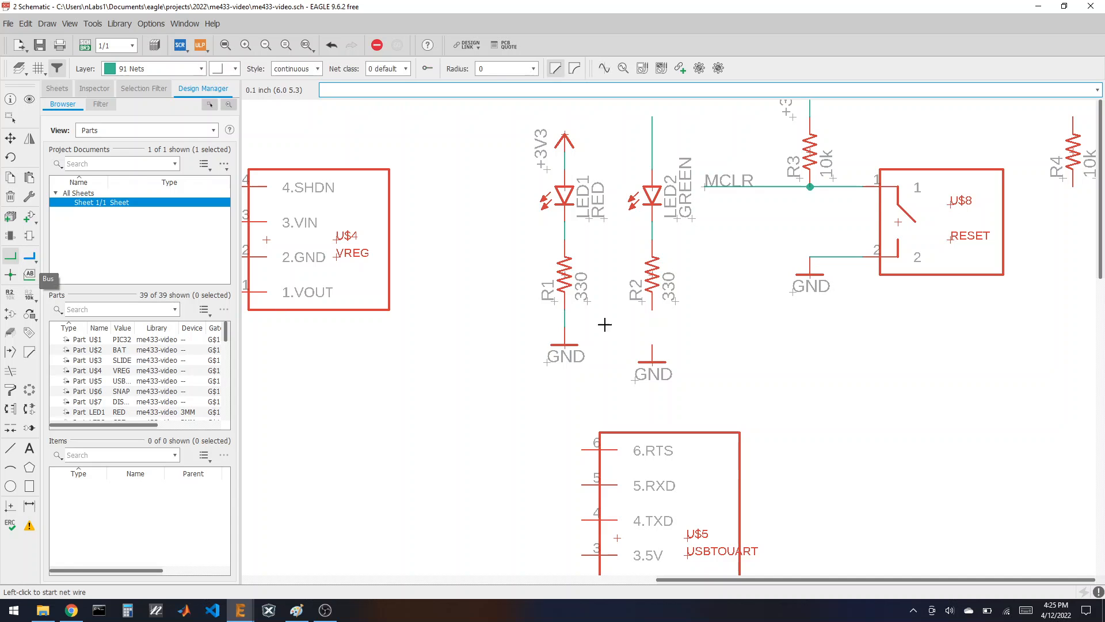
{"action": "left_click", "coordinate": [652, 310]}
{"action": "left_click", "coordinate": [652, 361]}
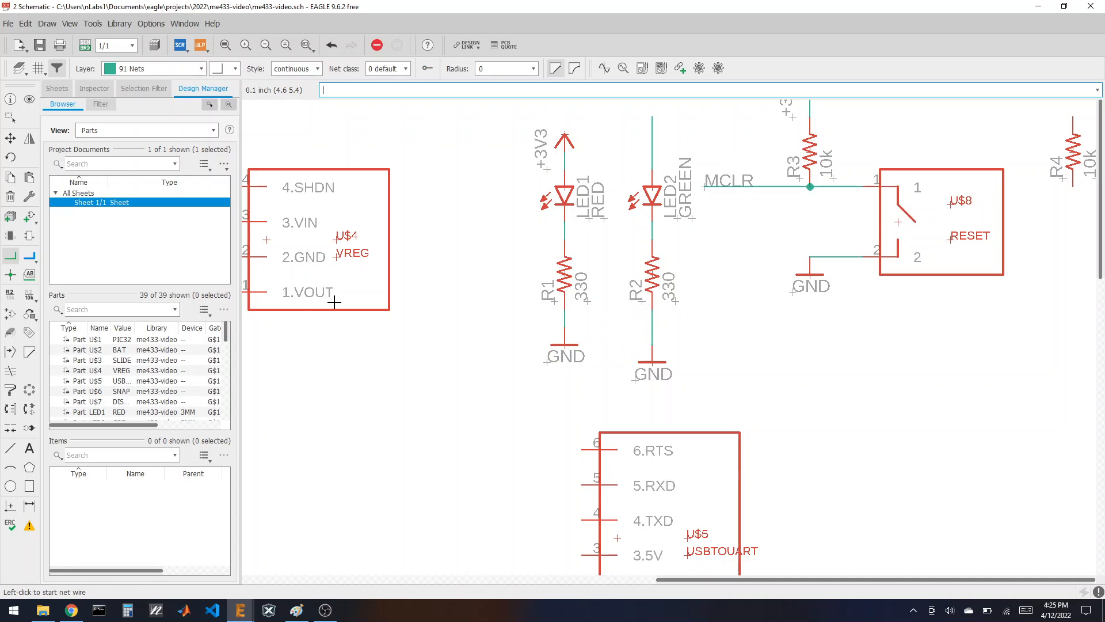
Place a vertical name label for the open net above LED2 and move it onto the wire.
{"action": "left_click", "coordinate": [29, 274]}
{"action": "left_click", "coordinate": [654, 156]}
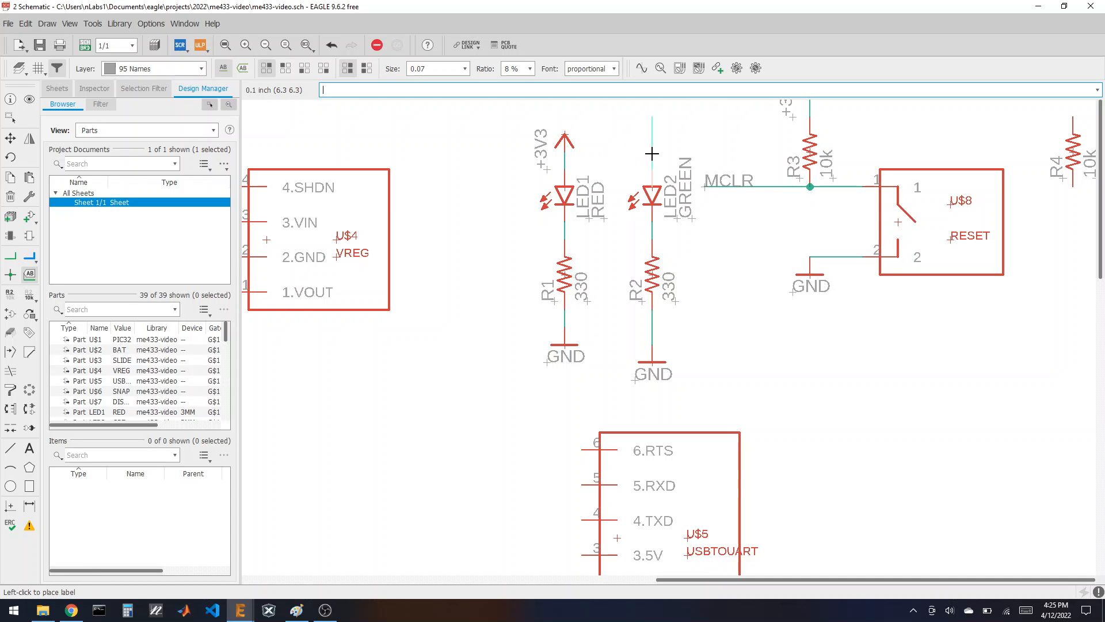
{"action": "left_click", "coordinate": [642, 151]}
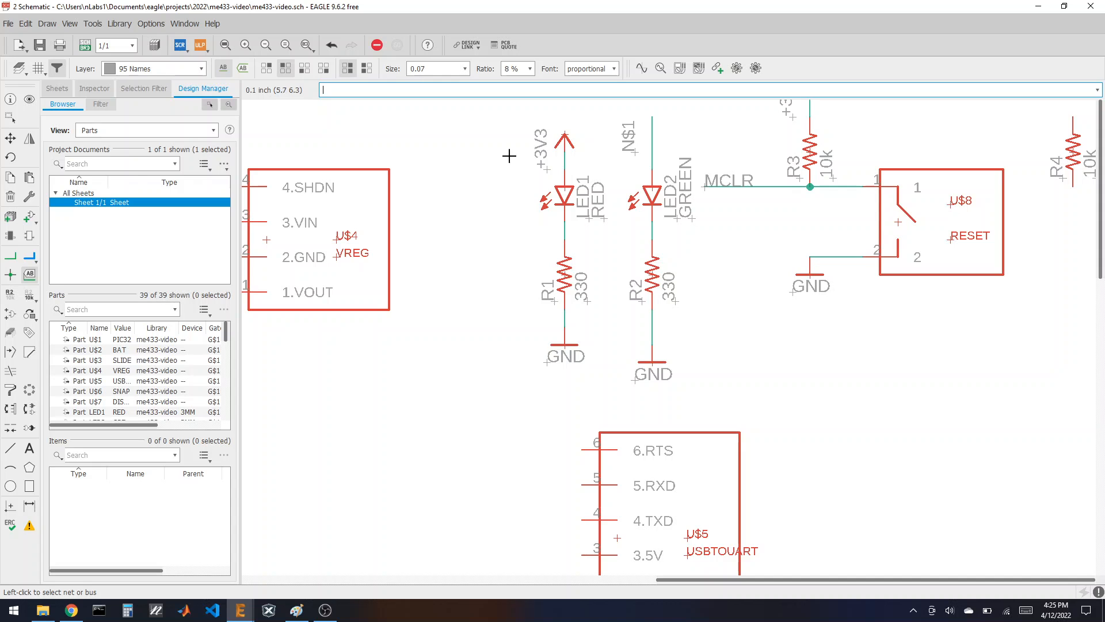
{"action": "left_click", "coordinate": [11, 138]}
{"action": "left_click", "coordinate": [634, 152]}
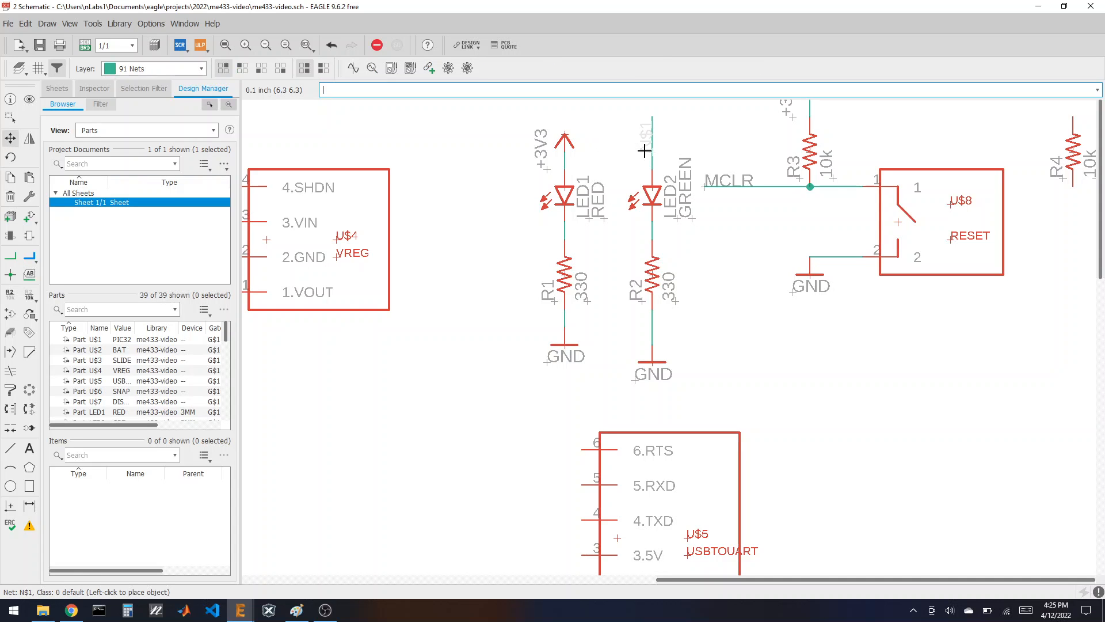
{"action": "left_click", "coordinate": [651, 152]}
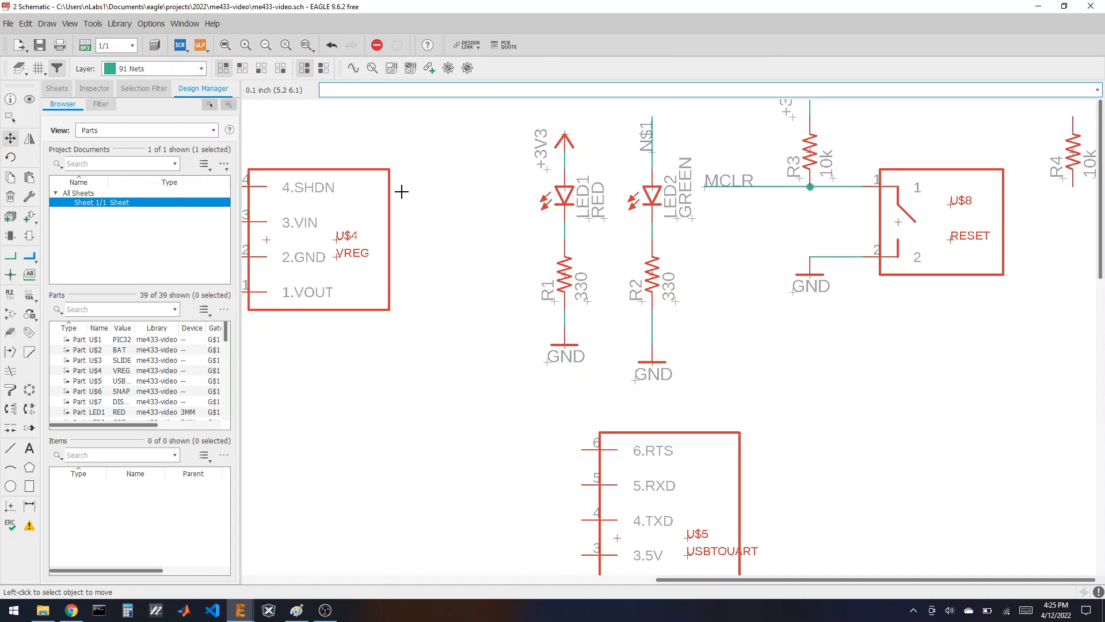
Rename the open net above LED2 A4.
{"action": "left_click", "coordinate": [9, 293]}
{"action": "left_click", "coordinate": [653, 150]}
{"action": "left_click", "coordinate": [654, 149]}
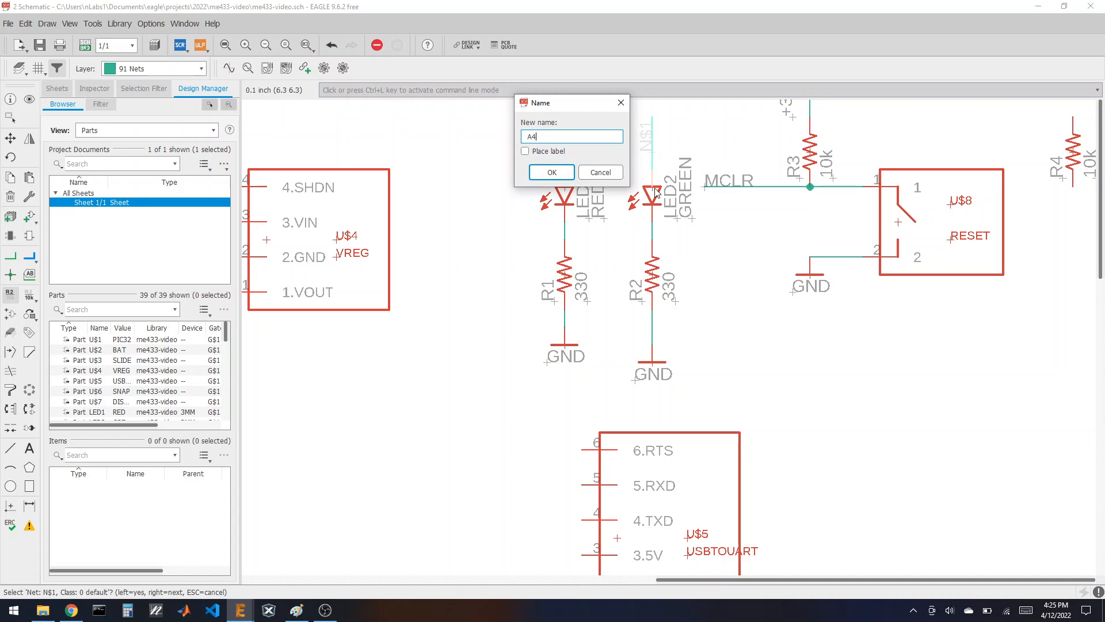
{"action": "left_click", "coordinate": [552, 172]}
Extend open nets outward from the PIC32's 12.A4/LED and 11.B4/USER pins, ending both in line with the PGC net.
{"action": "scroll", "coordinate": [557, 179], "scroll_direction": "down", "scroll_amount": 6}
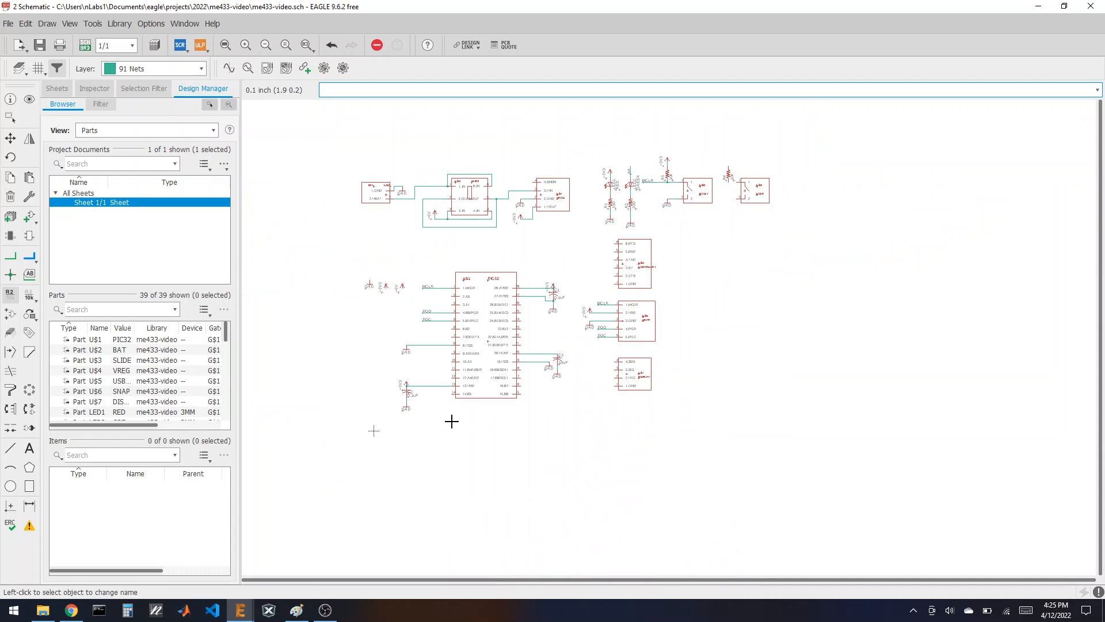
{"action": "scroll", "coordinate": [452, 370], "scroll_direction": "up", "scroll_amount": 5}
{"action": "scroll", "coordinate": [405, 369], "scroll_direction": "up", "scroll_amount": 2}
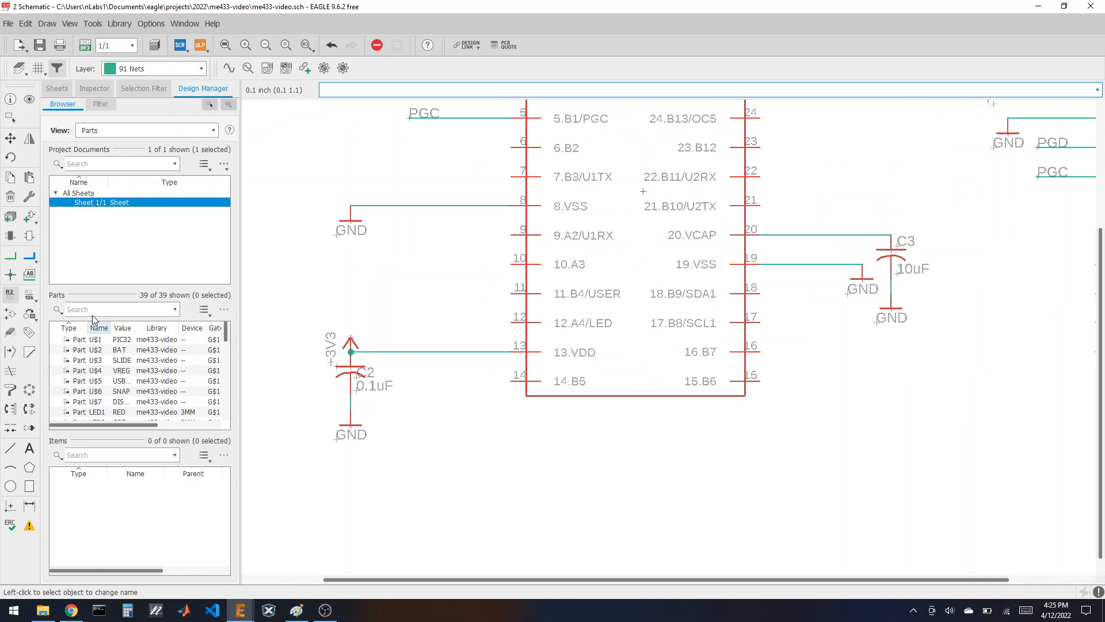
{"action": "left_click", "coordinate": [10, 255]}
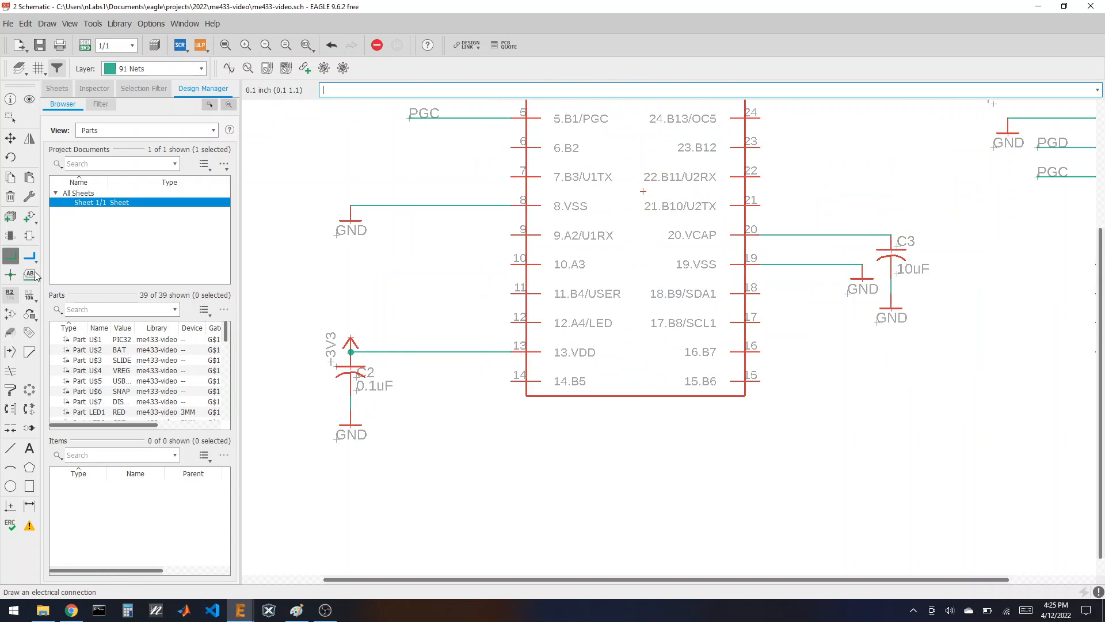
{"action": "left_click", "coordinate": [513, 320]}
{"action": "double_click", "coordinate": [407, 321]}
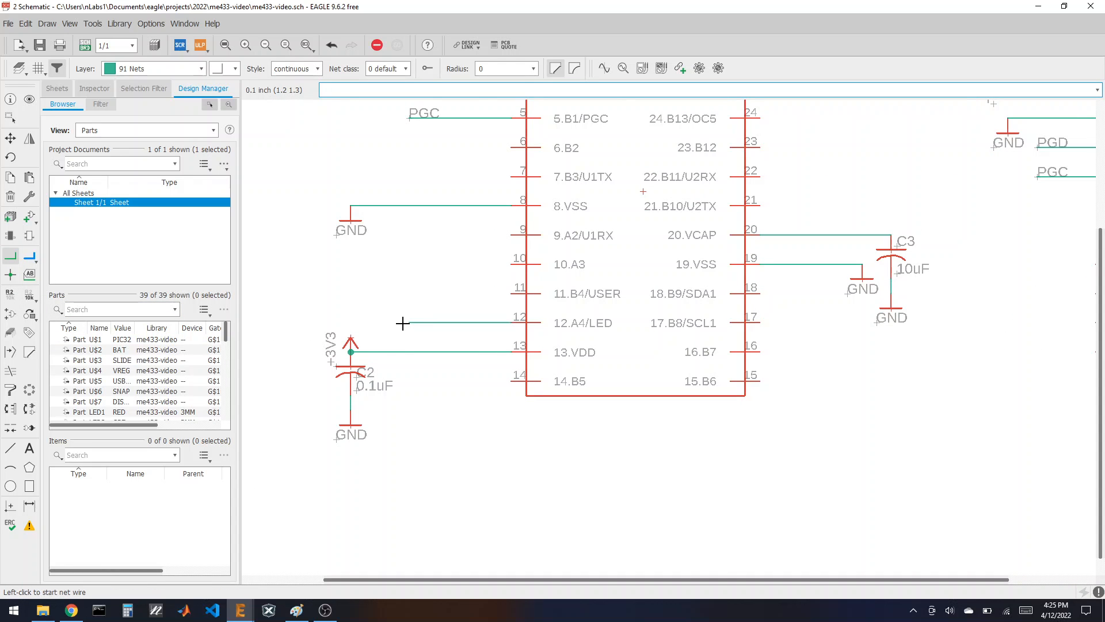
{"action": "left_click", "coordinate": [513, 296]}
{"action": "double_click", "coordinate": [408, 293]}
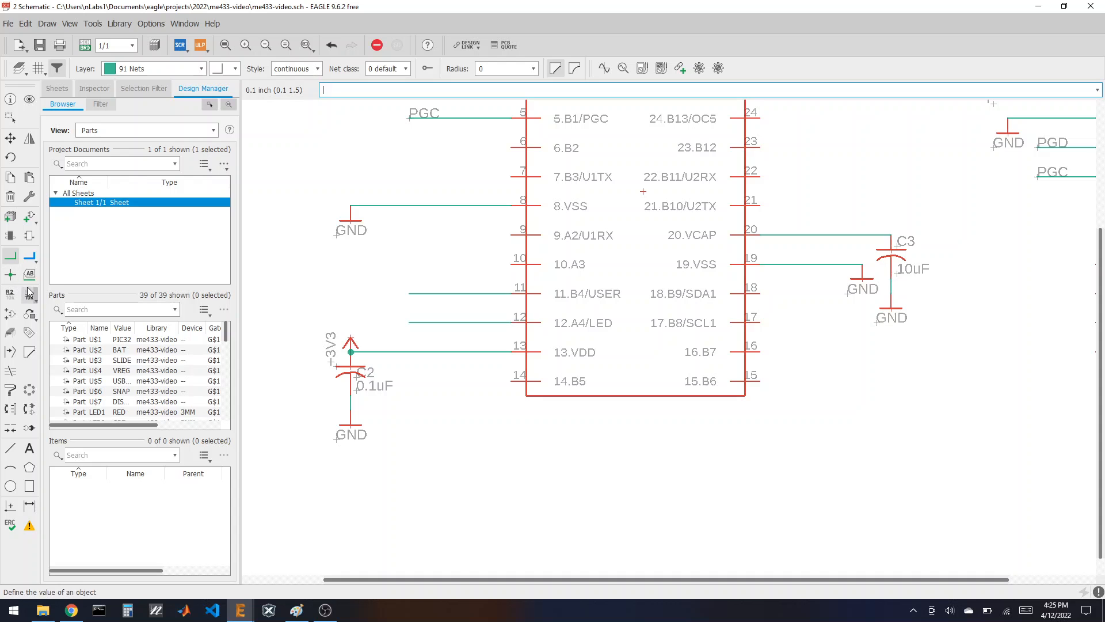
Place name labels at the outer ends of the open nets on the PIC32's pins 12 and 11.
{"action": "left_click", "coordinate": [30, 276]}
{"action": "double_click", "coordinate": [409, 317]}
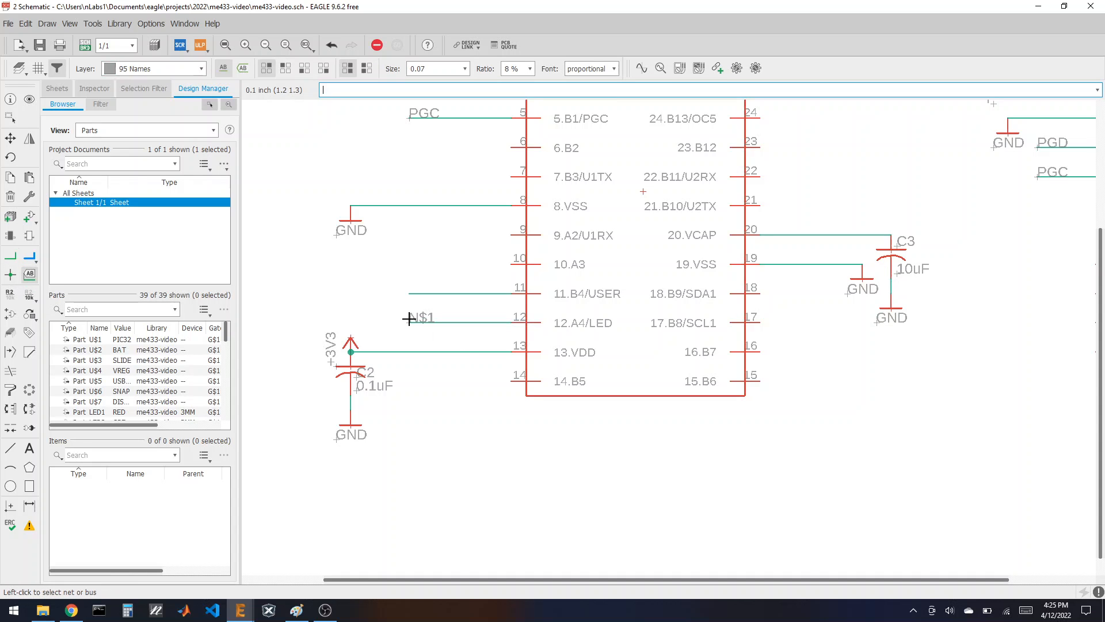
{"action": "left_click", "coordinate": [414, 294]}
{"action": "left_click", "coordinate": [414, 295]}
Open the name of the net on the PIC32's 12.A4/LED pin for editing.
{"action": "left_click", "coordinate": [9, 293]}
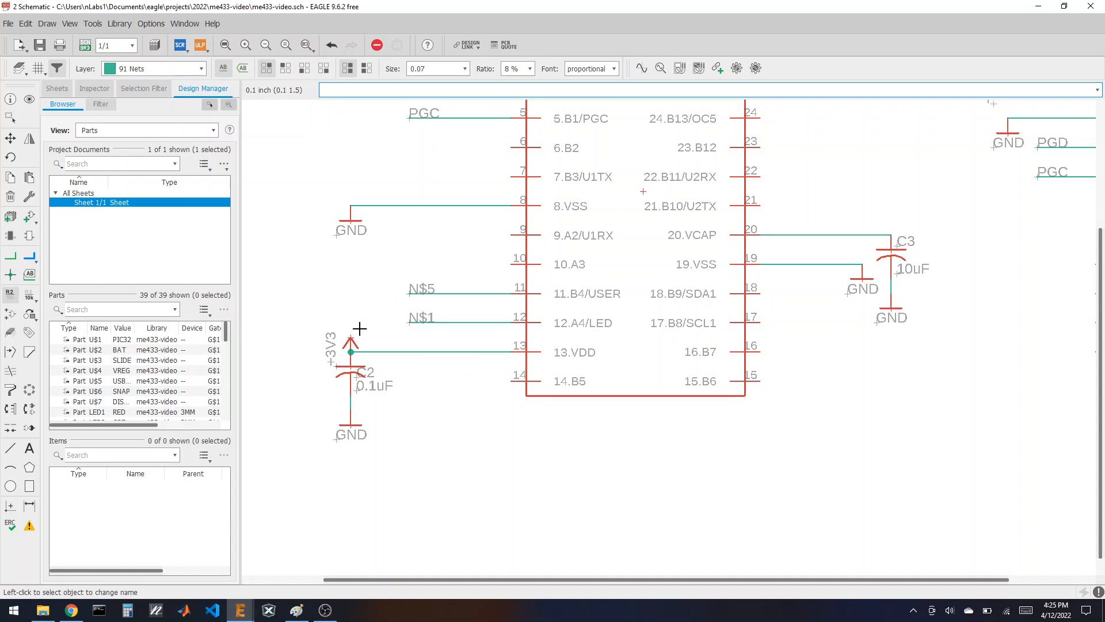
{"action": "left_click", "coordinate": [407, 320]}
{"action": "left_click", "coordinate": [407, 321]}
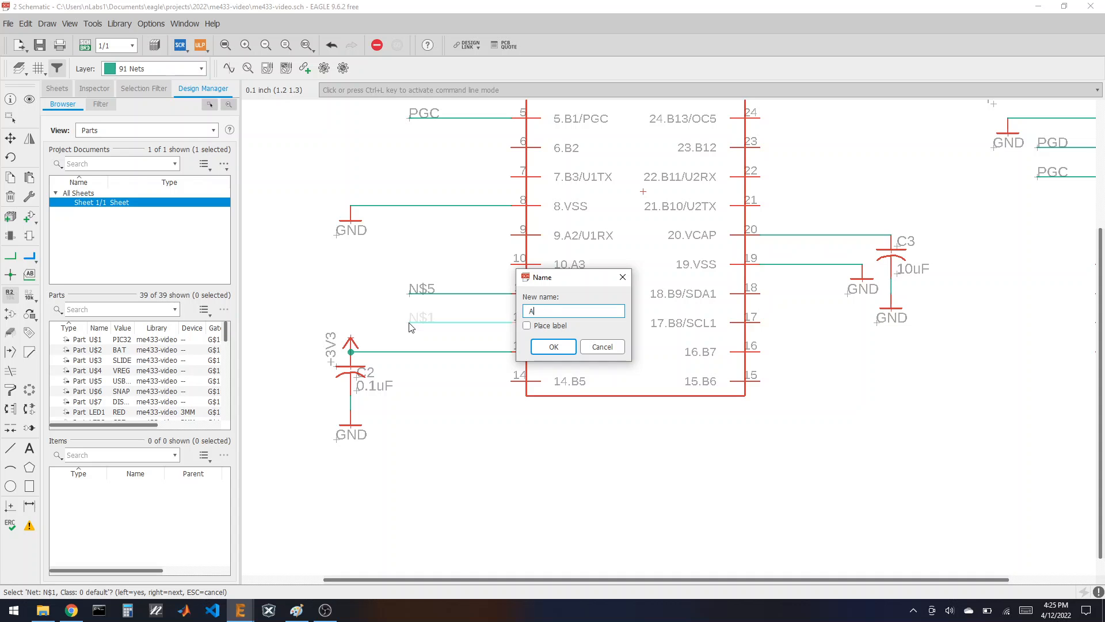
Name the net at PIC32 pin 12 A4 and the net at pin 11 B4.
{"action": "left_click", "coordinate": [551, 347]}
{"action": "left_click", "coordinate": [520, 370]}
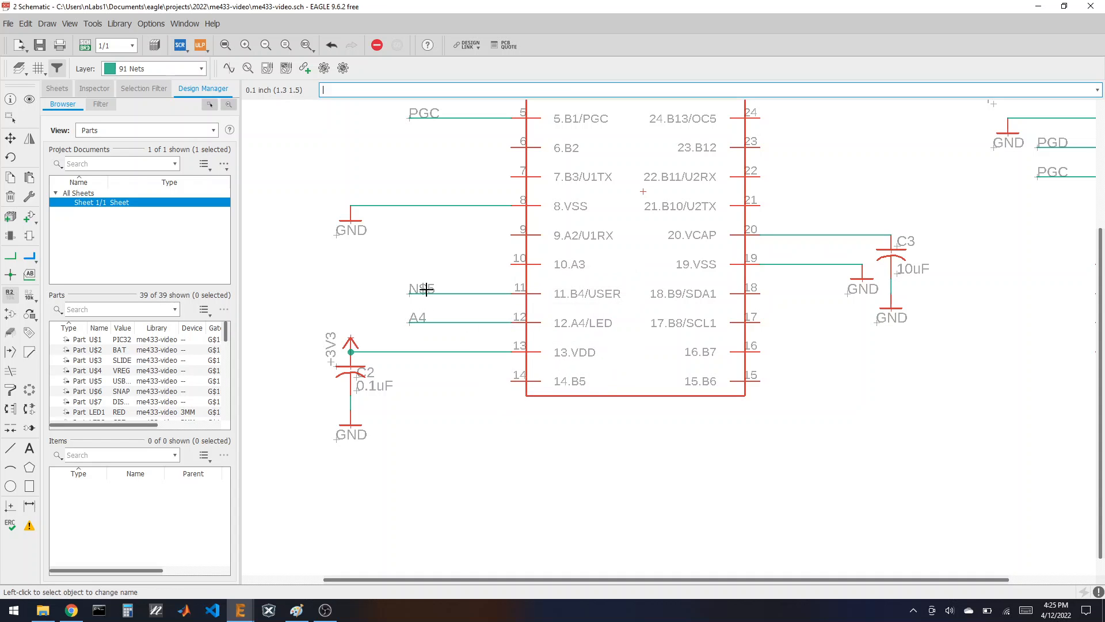
{"action": "left_click", "coordinate": [414, 293]}
{"action": "left_click", "coordinate": [412, 295]}
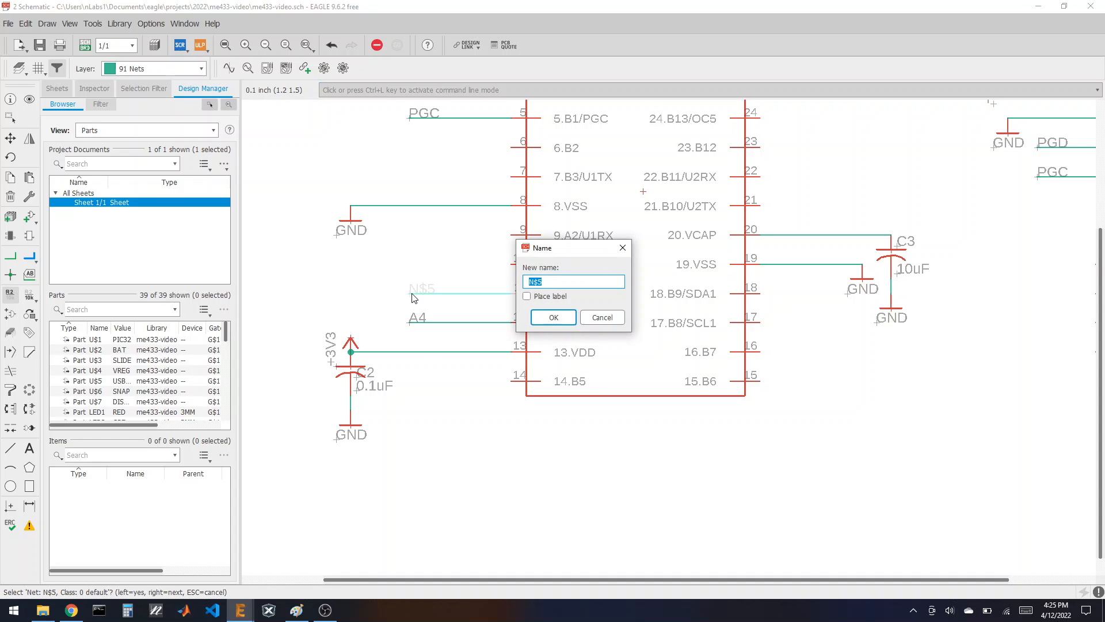
{"action": "type", "text": "B4"}
{"action": "left_click", "coordinate": [553, 317]}
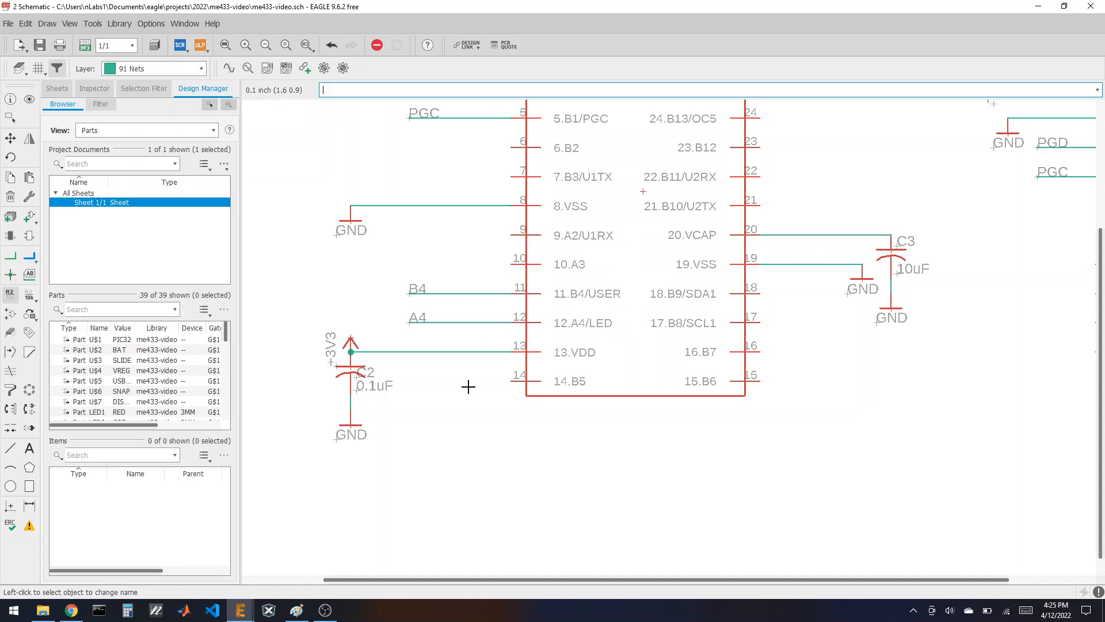
Copy the RESET circuit's GND and +3V3 symbols to the USER button circuit, below and above resistor R4.
{"action": "scroll", "coordinate": [437, 417], "scroll_direction": "down", "scroll_amount": 3}
{"action": "scroll", "coordinate": [435, 420], "scroll_direction": "down", "scroll_amount": 3}
{"action": "scroll", "coordinate": [667, 217], "scroll_direction": "up", "scroll_amount": 2}
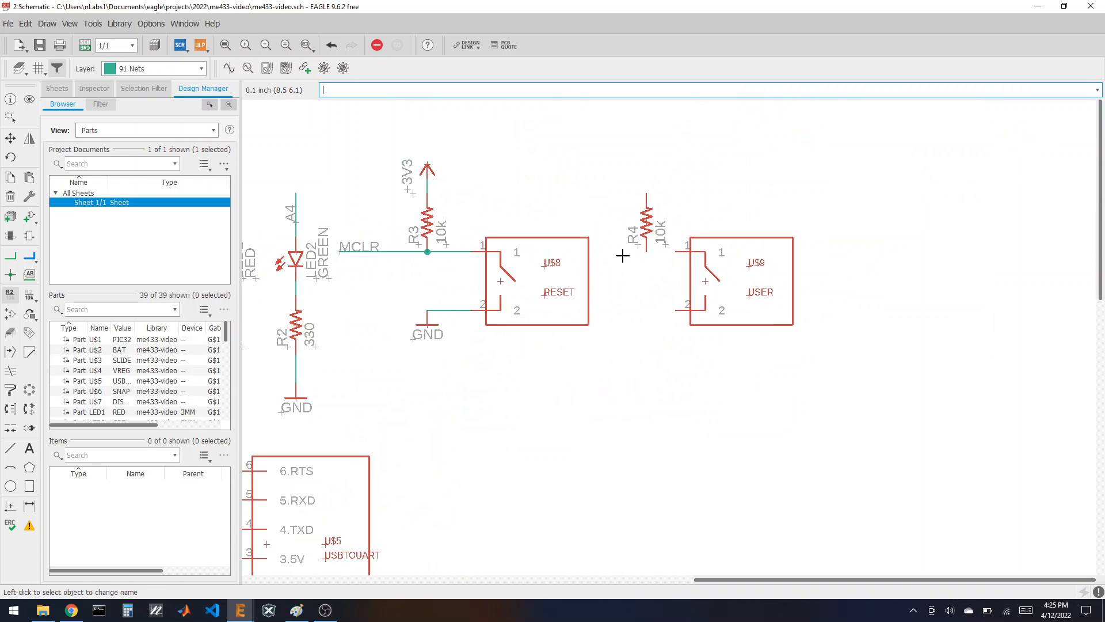
{"action": "left_click", "coordinate": [10, 178]}
{"action": "left_click", "coordinate": [427, 327]}
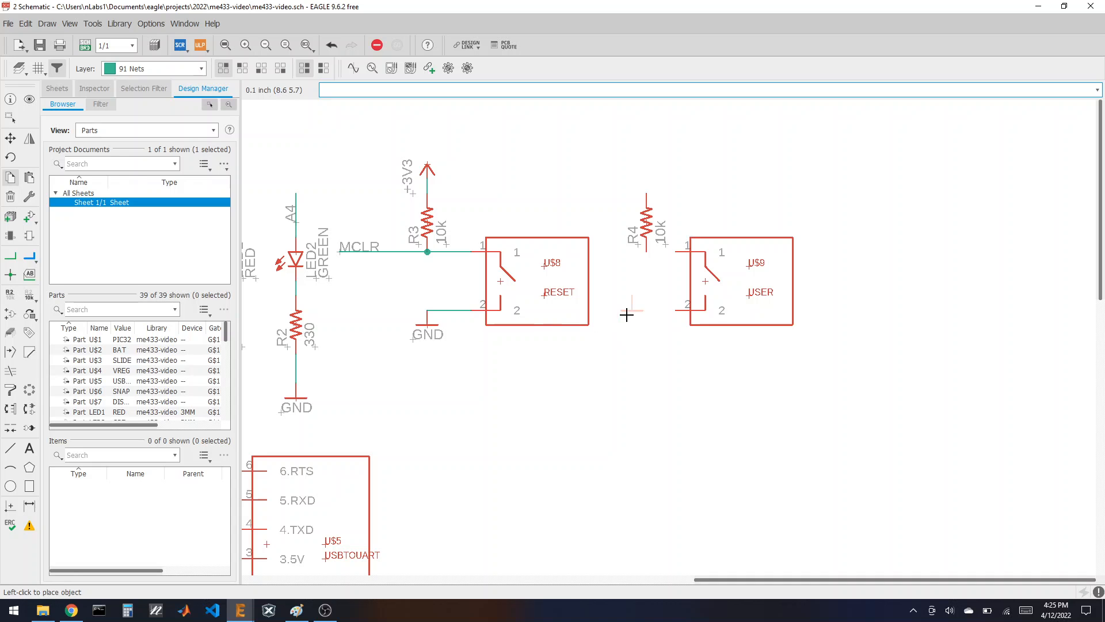
{"action": "left_click", "coordinate": [647, 325]}
{"action": "left_click", "coordinate": [424, 161]}
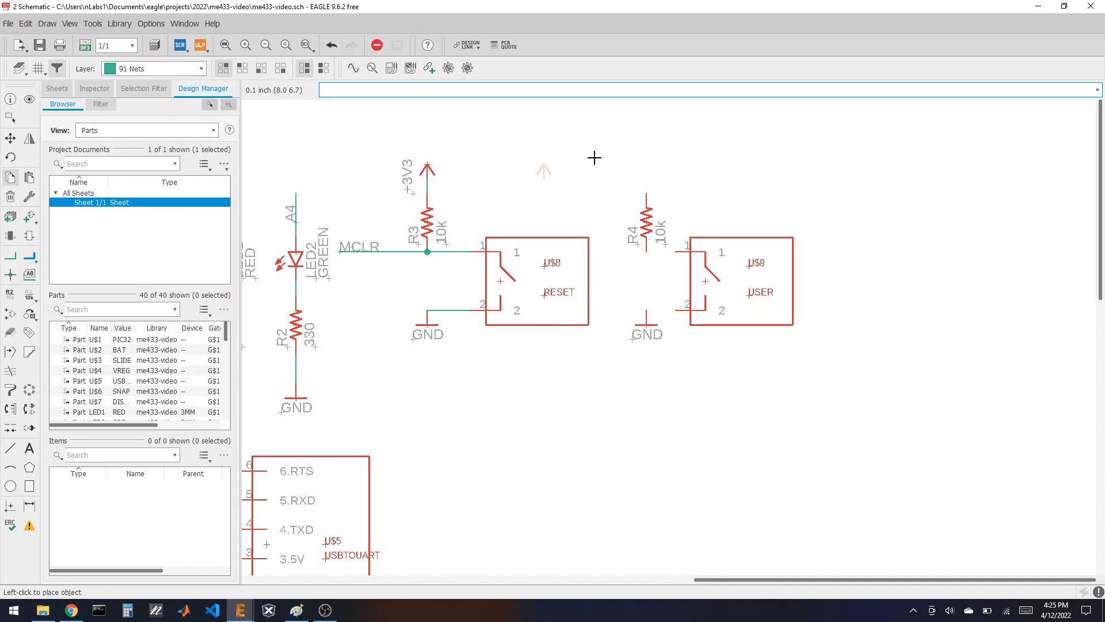
{"action": "left_click", "coordinate": [645, 168]}
Wire the USER button to GND and to pull-up R4 with its +3V3 supply, adding an open net stub at the pin 1 junction.
{"action": "left_click", "coordinate": [10, 256]}
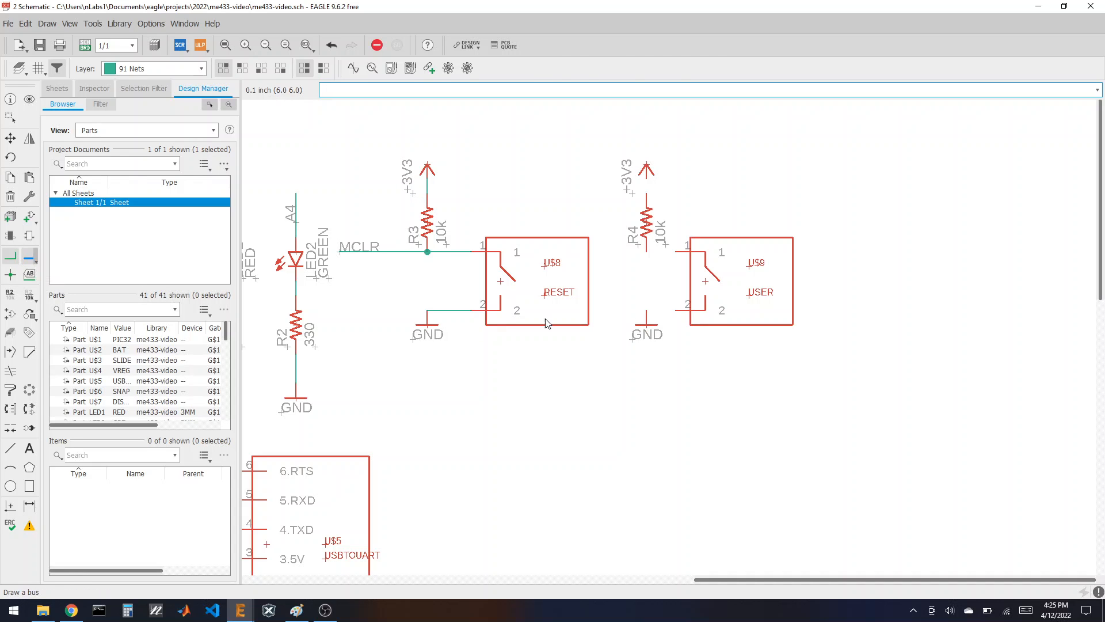
{"action": "left_click", "coordinate": [650, 311]}
{"action": "left_click", "coordinate": [685, 310]}
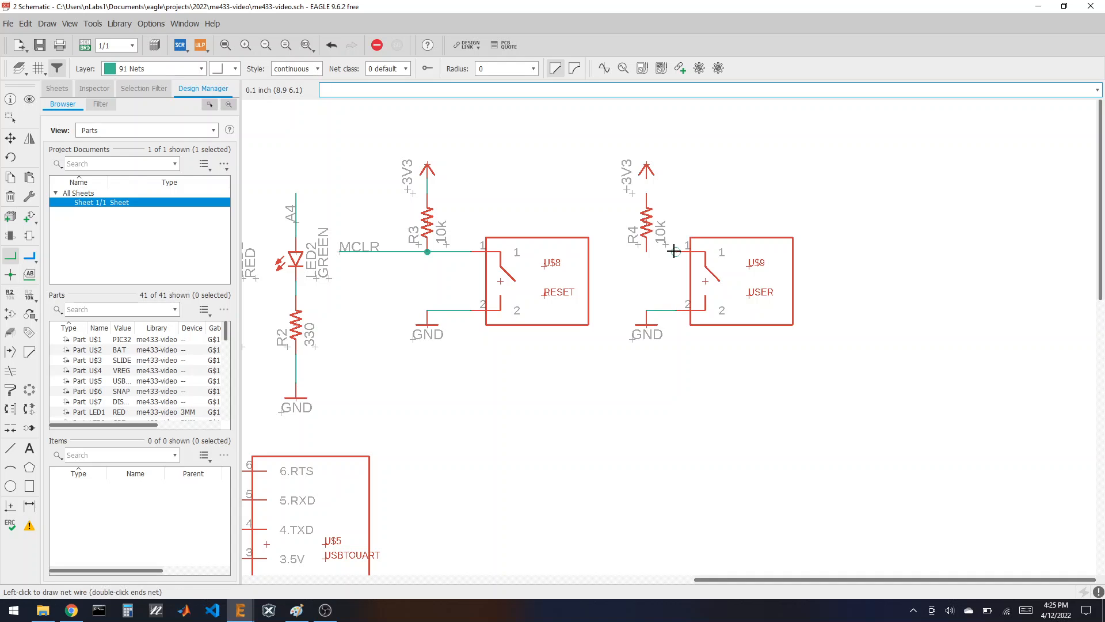
{"action": "left_click", "coordinate": [648, 251]}
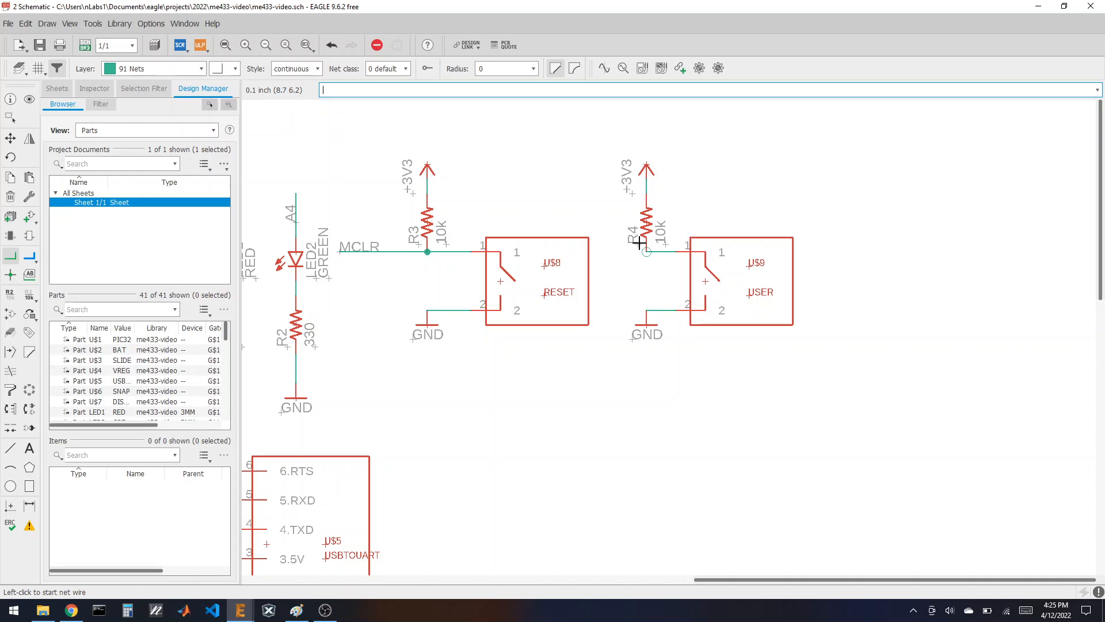
{"action": "left_click", "coordinate": [646, 251]}
{"action": "double_click", "coordinate": [599, 254]}
Label the USER button's pin 1 net and rename it B4, connecting it to the existing B4 net.
{"action": "left_click", "coordinate": [29, 274]}
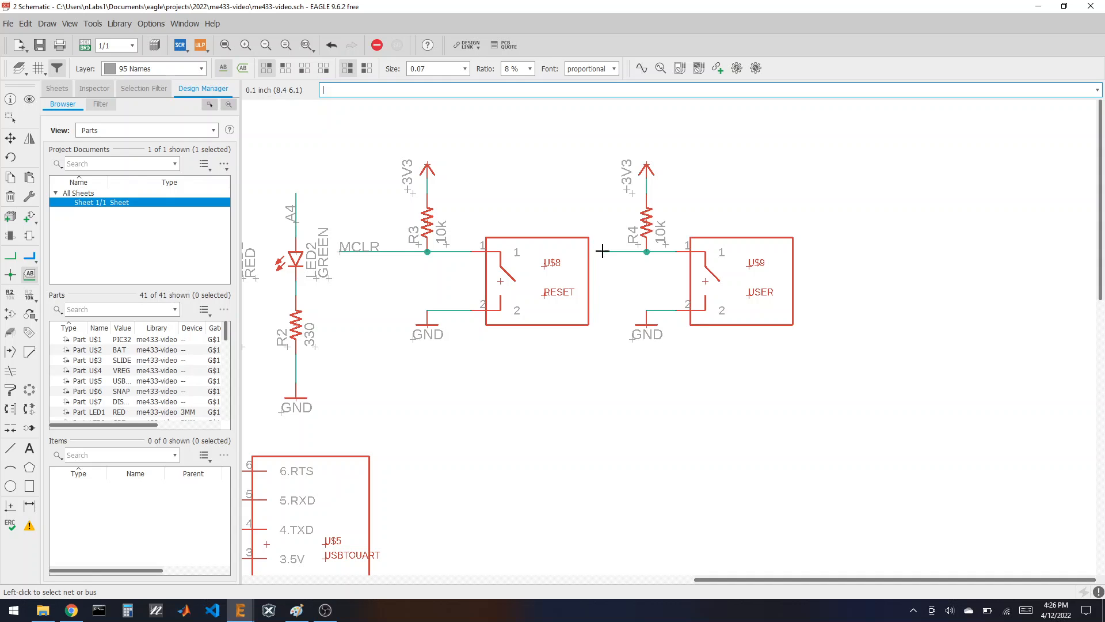
{"action": "left_click", "coordinate": [602, 251]}
{"action": "left_click", "coordinate": [10, 294]}
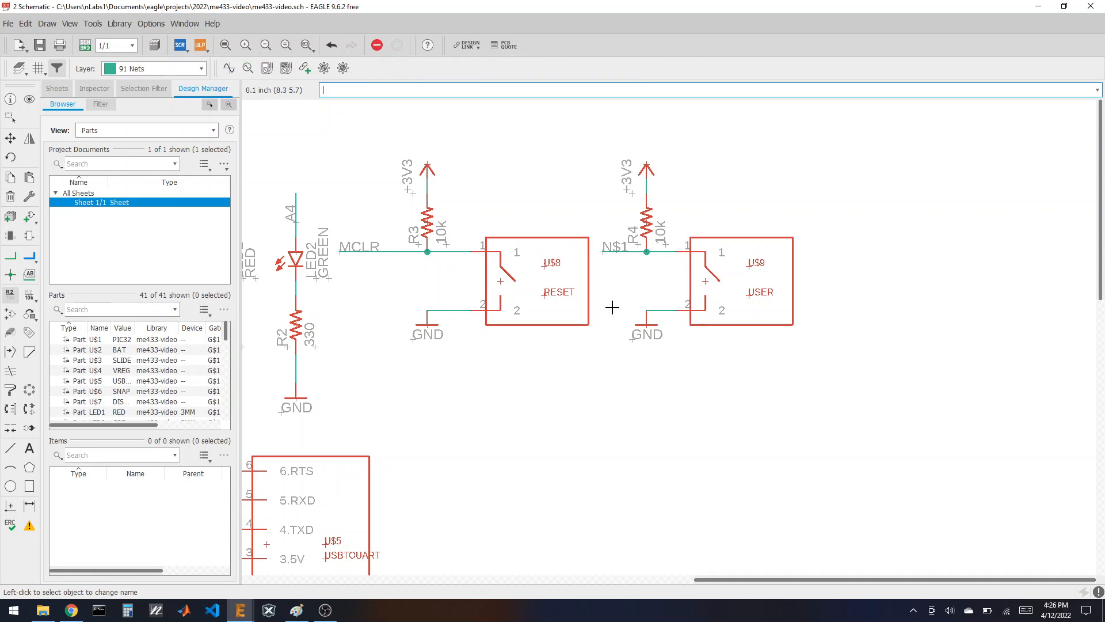
{"action": "left_click", "coordinate": [614, 258]}
{"action": "left_click", "coordinate": [610, 256]}
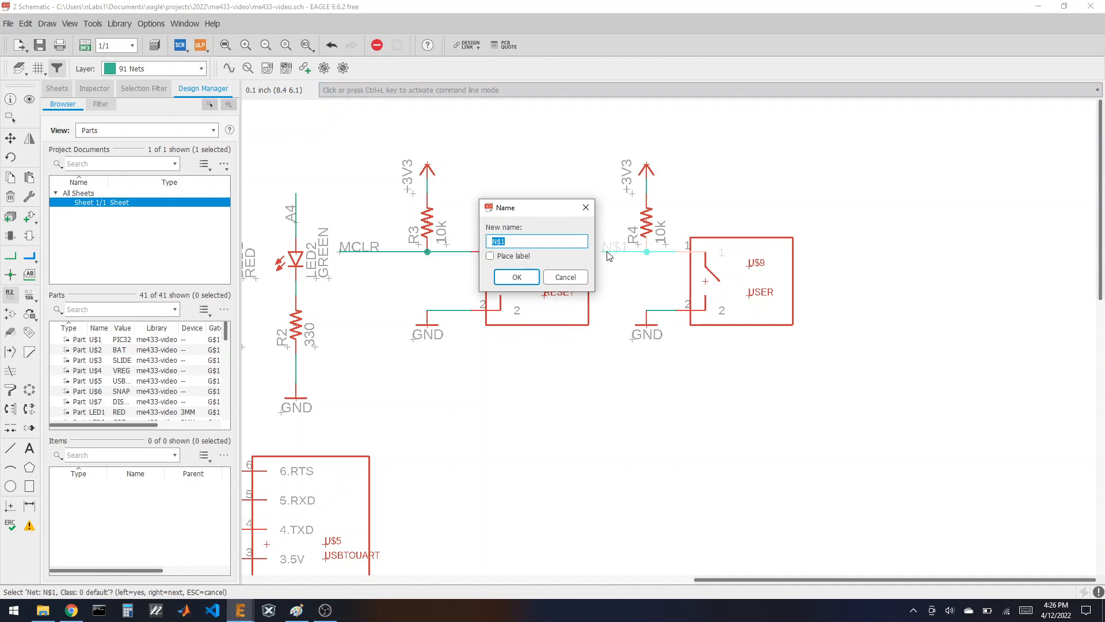
{"action": "type", "text": "B4"}
{"action": "left_click", "coordinate": [515, 277]}
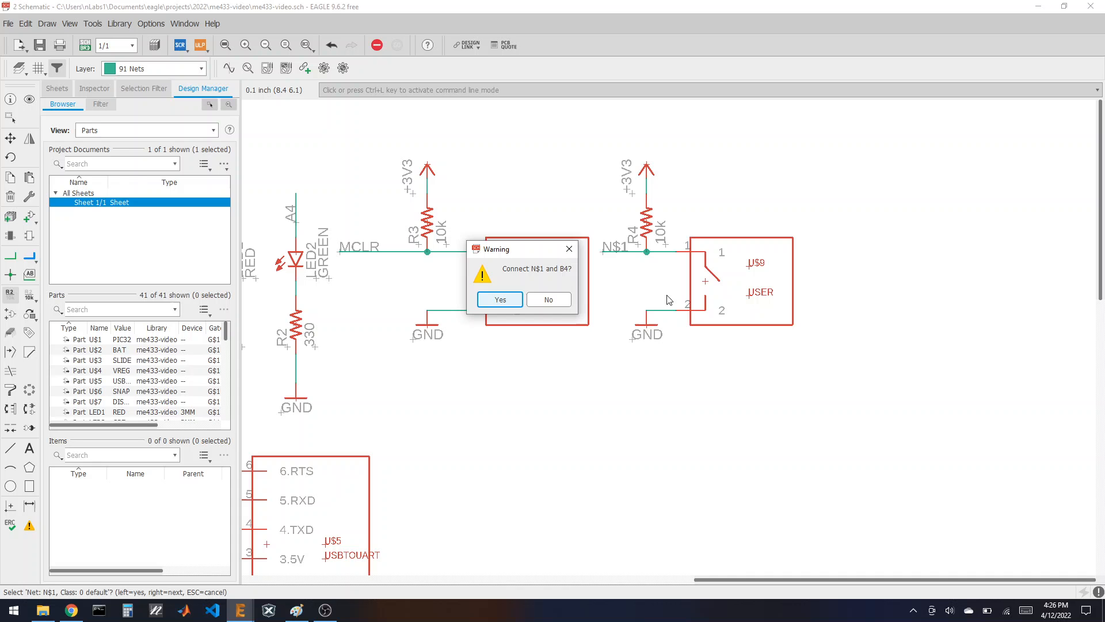
{"action": "left_click", "coordinate": [499, 299]}
Place copies of the +3V3 and GND symbols beside the DISPLAY connector's VCC and GND pins.
{"action": "scroll", "coordinate": [772, 292], "scroll_direction": "down", "scroll_amount": 6}
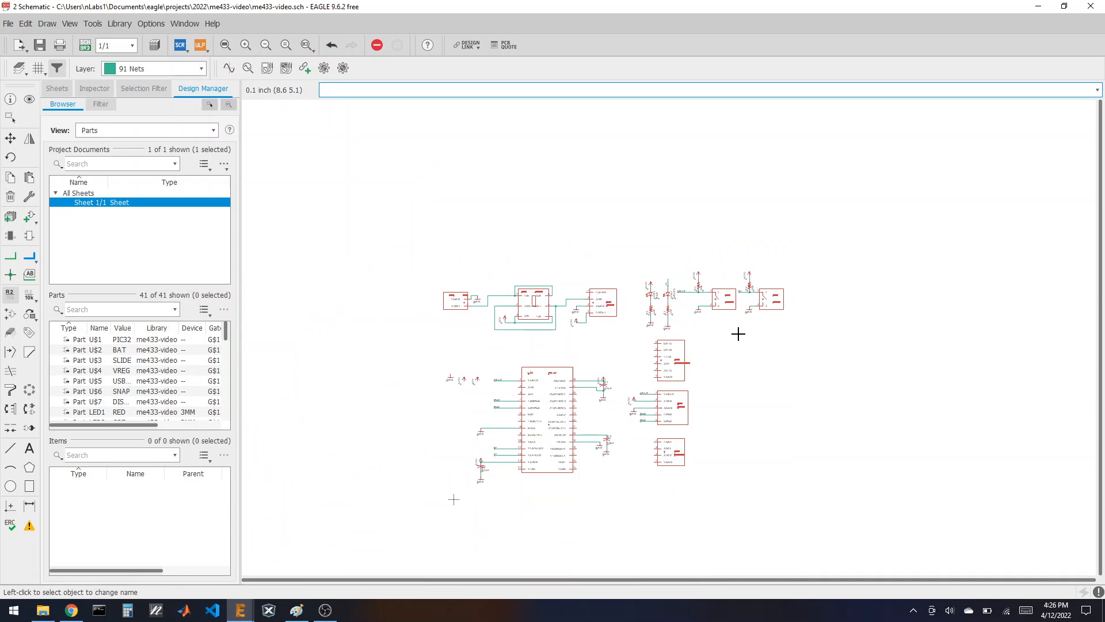
{"action": "scroll", "coordinate": [737, 331], "scroll_direction": "up", "scroll_amount": 4}
{"action": "scroll", "coordinate": [738, 204], "scroll_direction": "down", "scroll_amount": 2}
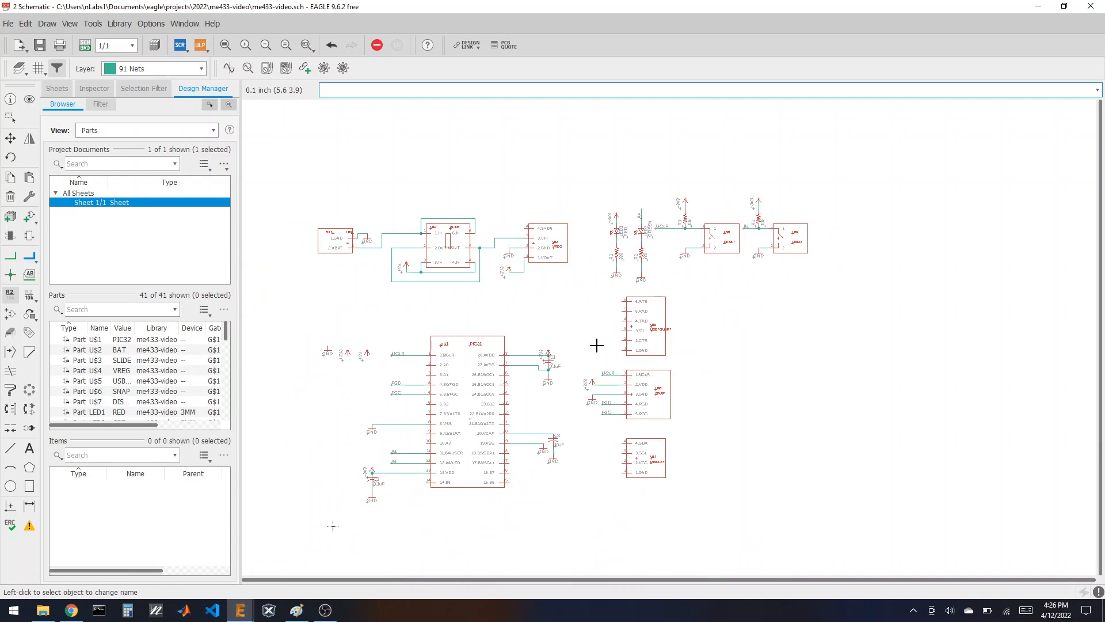
{"action": "scroll", "coordinate": [437, 404], "scroll_direction": "up", "scroll_amount": 5}
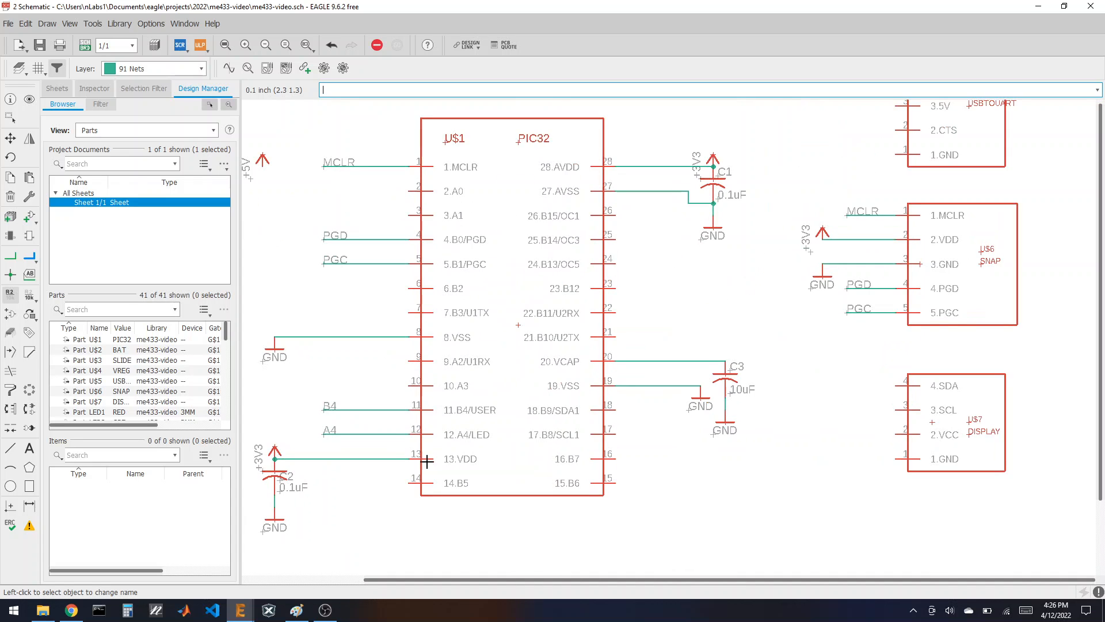
{"action": "scroll", "coordinate": [354, 475], "scroll_direction": "down", "scroll_amount": 1}
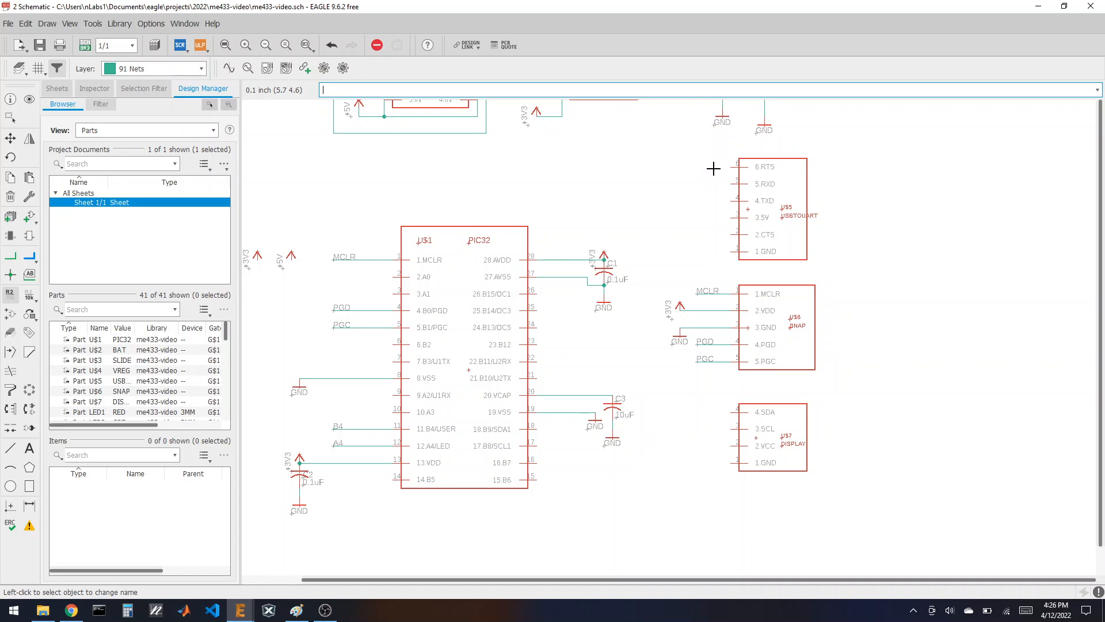
{"action": "scroll", "coordinate": [600, 468], "scroll_direction": "up", "scroll_amount": 2}
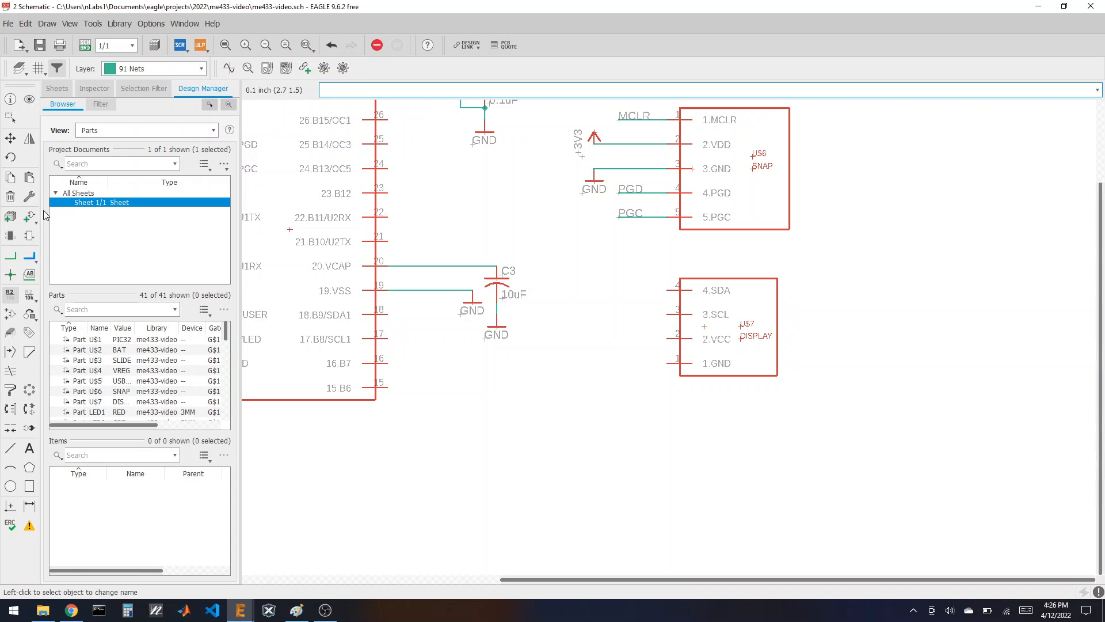
{"action": "left_click", "coordinate": [13, 176]}
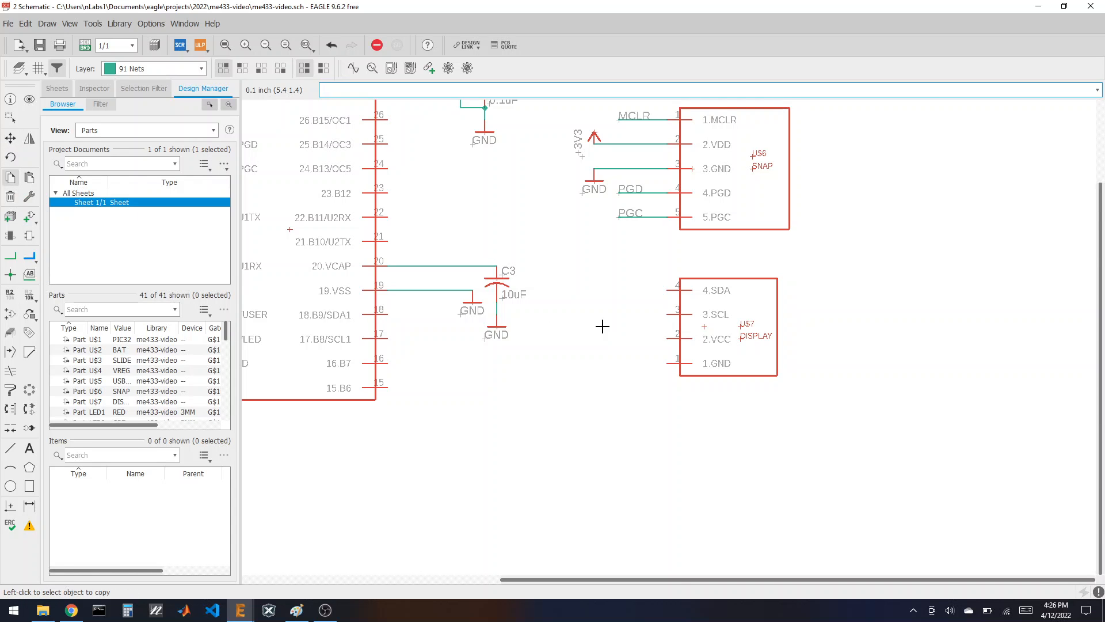
{"action": "scroll", "coordinate": [594, 320], "scroll_direction": "up", "scroll_amount": 1}
{"action": "scroll", "coordinate": [506, 314], "scroll_direction": "down", "scroll_amount": 3}
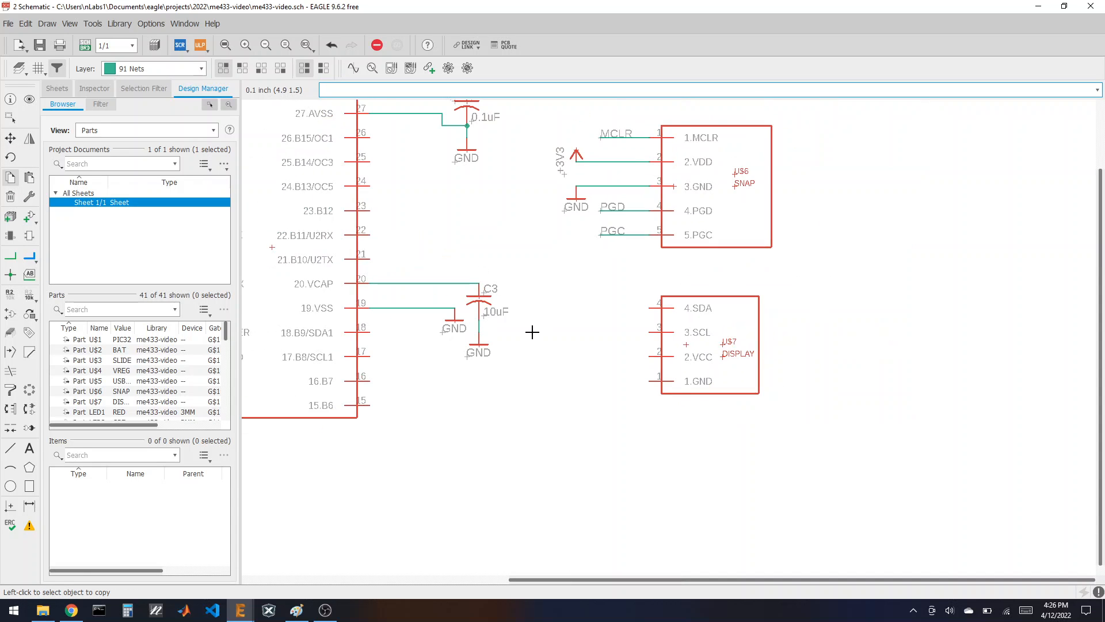
{"action": "left_click", "coordinate": [477, 123]}
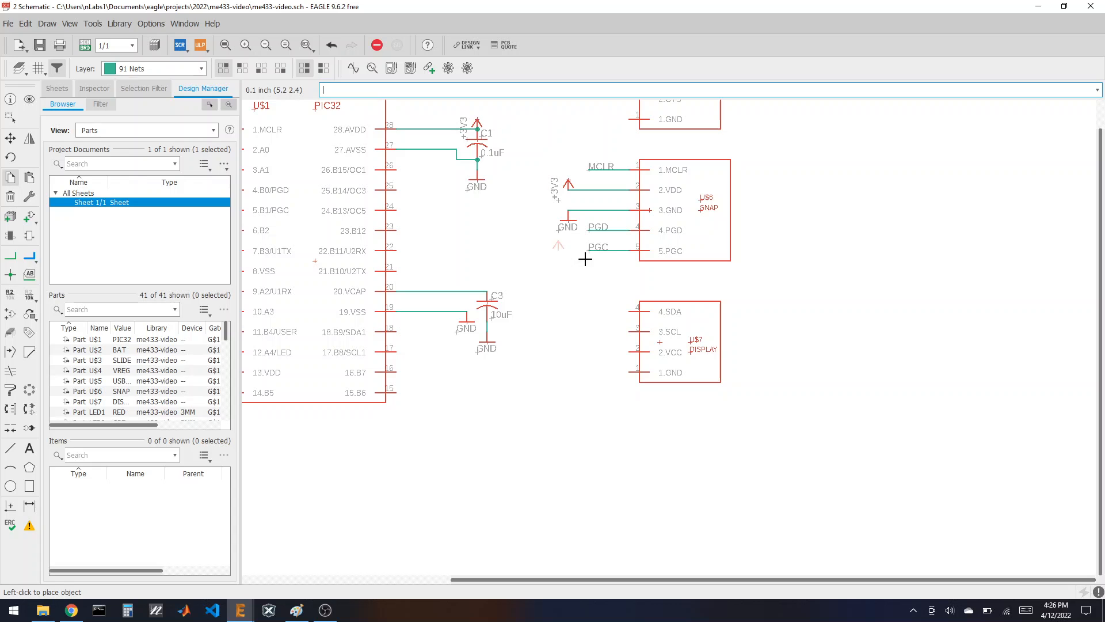
{"action": "left_click", "coordinate": [607, 344]}
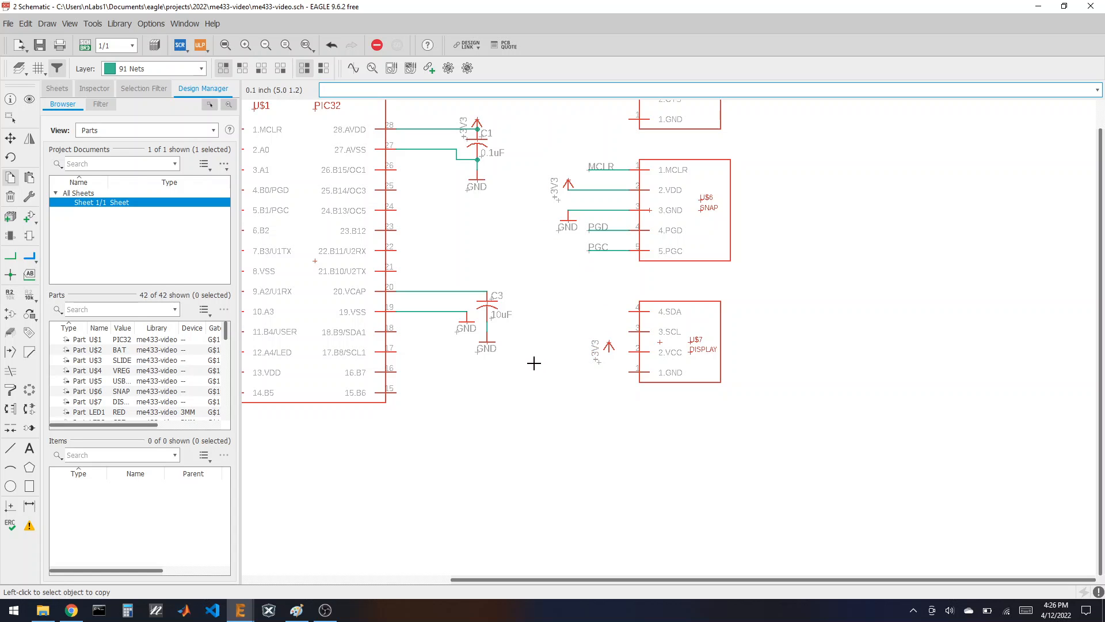
{"action": "left_click", "coordinate": [486, 348]}
{"action": "left_click", "coordinate": [608, 383]}
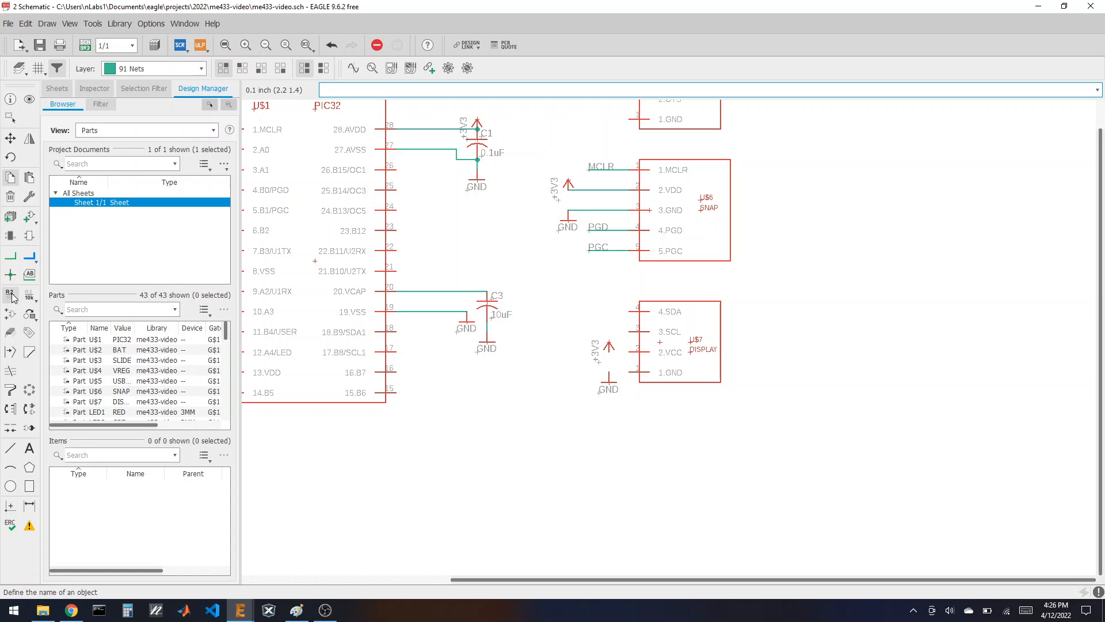
Draw net stubs from the DISPLAY connector's SDA and SCL pins, and wire its VCC to +3V3 and its GND pin to GND.
{"action": "left_click", "coordinate": [11, 258]}
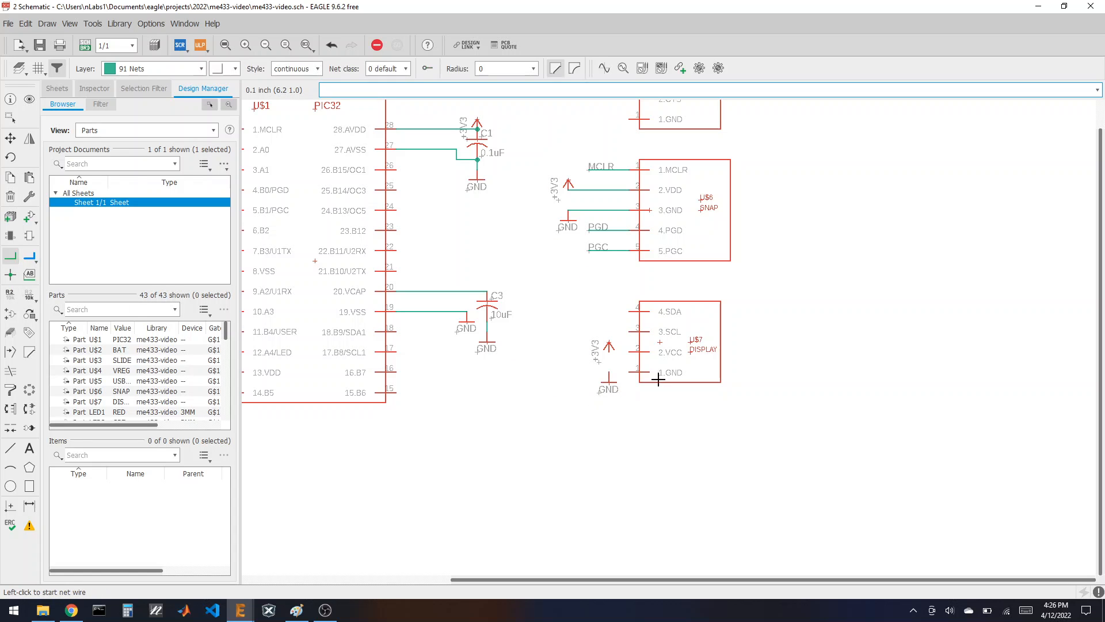
{"action": "left_click", "coordinate": [618, 311]}
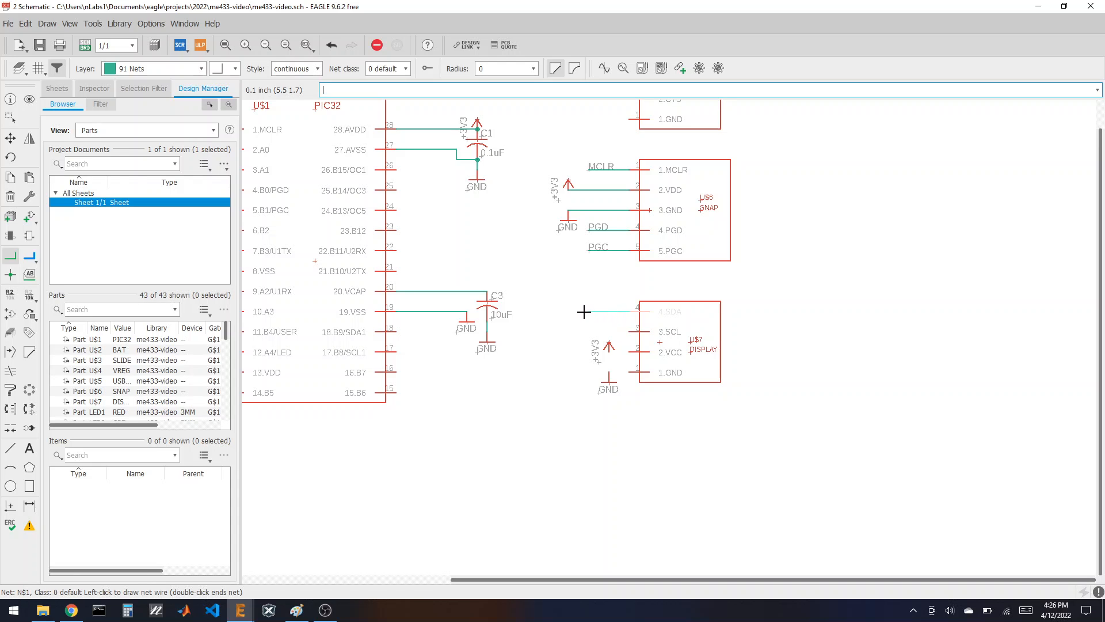
{"action": "double_click", "coordinate": [584, 311]}
{"action": "left_click", "coordinate": [628, 332]}
{"action": "double_click", "coordinate": [588, 332]}
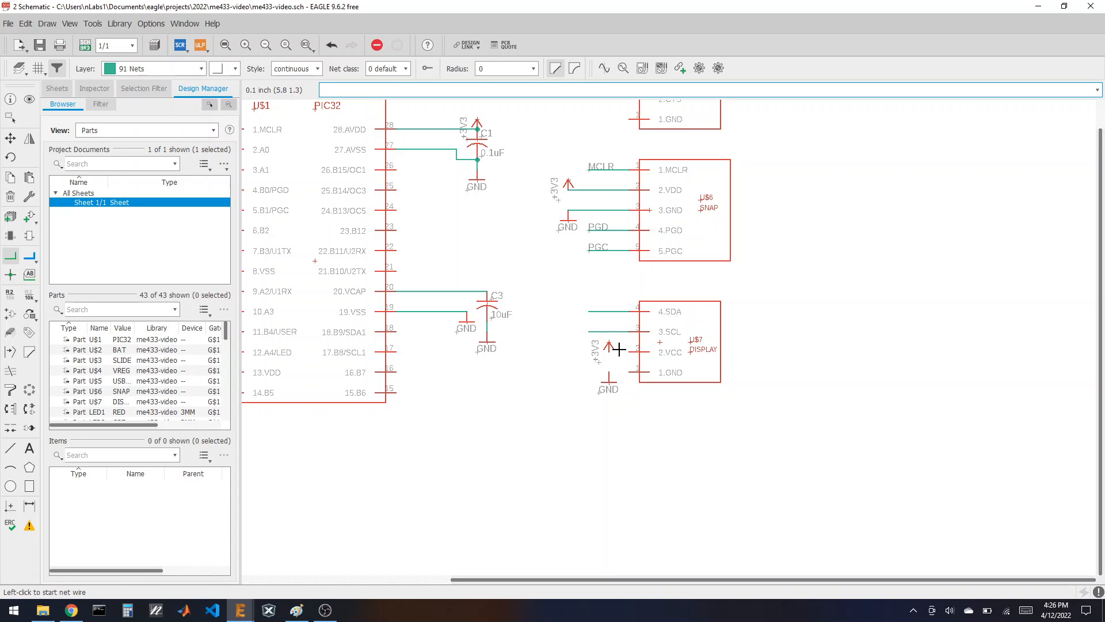
{"action": "left_click", "coordinate": [629, 352]}
{"action": "left_click", "coordinate": [609, 352]}
{"action": "left_click", "coordinate": [629, 372]}
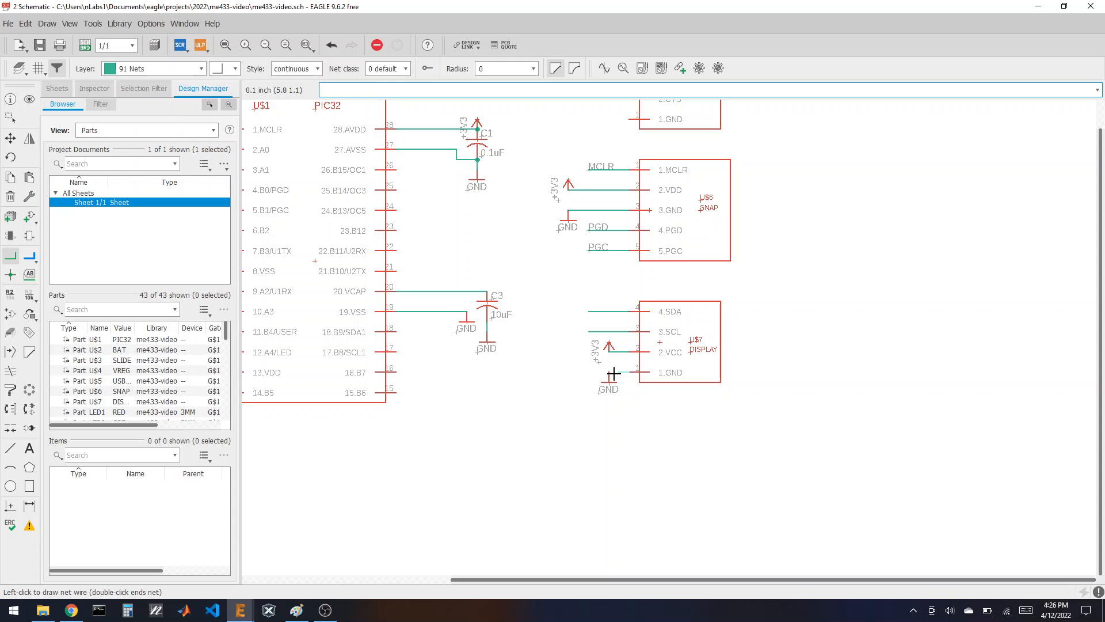
{"action": "left_click", "coordinate": [609, 381]}
Draw short net stubs from PIC32 pins 18 (B9/SDA1) and 17 (B8/SCL1).
{"action": "left_click", "coordinate": [400, 332]}
{"action": "double_click", "coordinate": [437, 331]}
{"action": "left_click", "coordinate": [398, 352]}
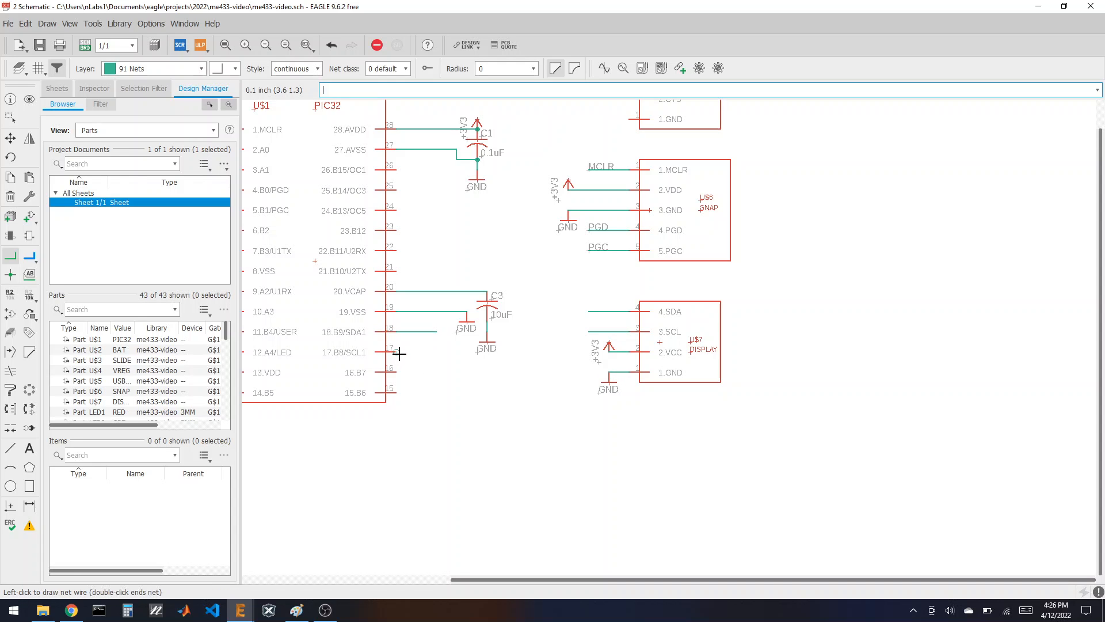
{"action": "double_click", "coordinate": [437, 352]}
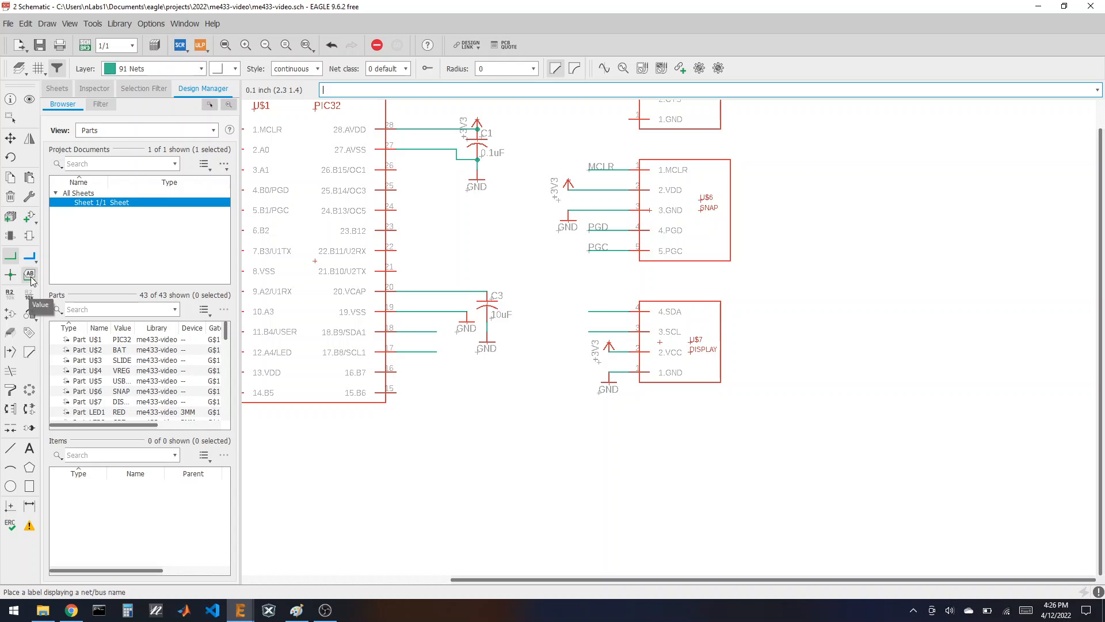
Place net labels on the stubs at PIC32 pins 18 and 17 and at the DISPLAY connector's SDA and SCL pins.
{"action": "left_click", "coordinate": [30, 276]}
{"action": "left_click", "coordinate": [410, 330]}
{"action": "left_click", "coordinate": [407, 332]}
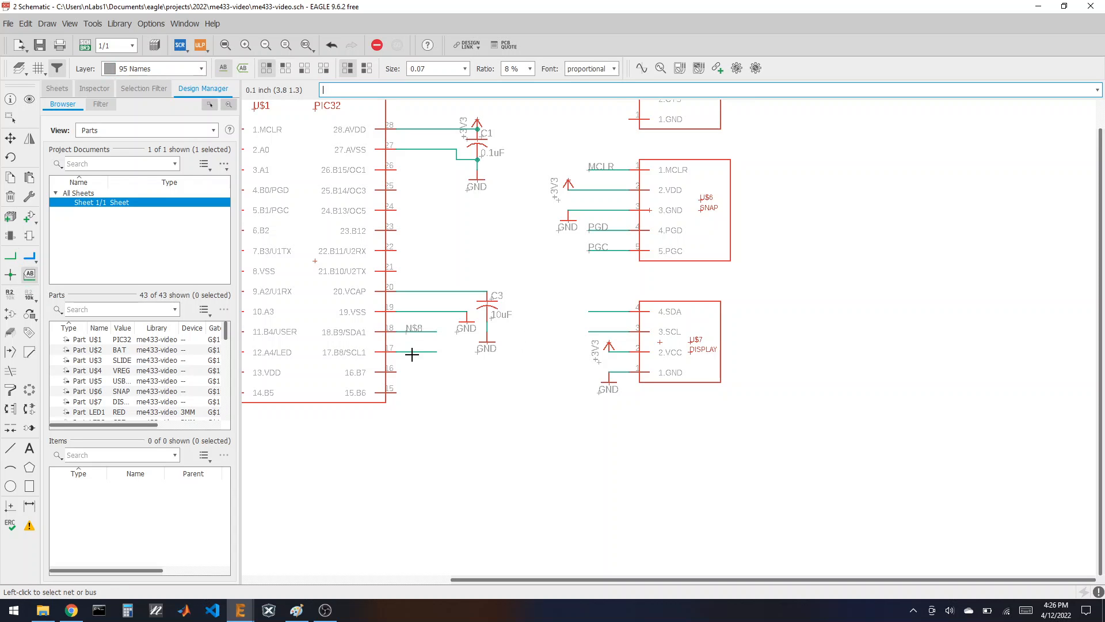
{"action": "left_click", "coordinate": [407, 352]}
{"action": "left_click", "coordinate": [407, 352]}
{"action": "left_click", "coordinate": [589, 310]}
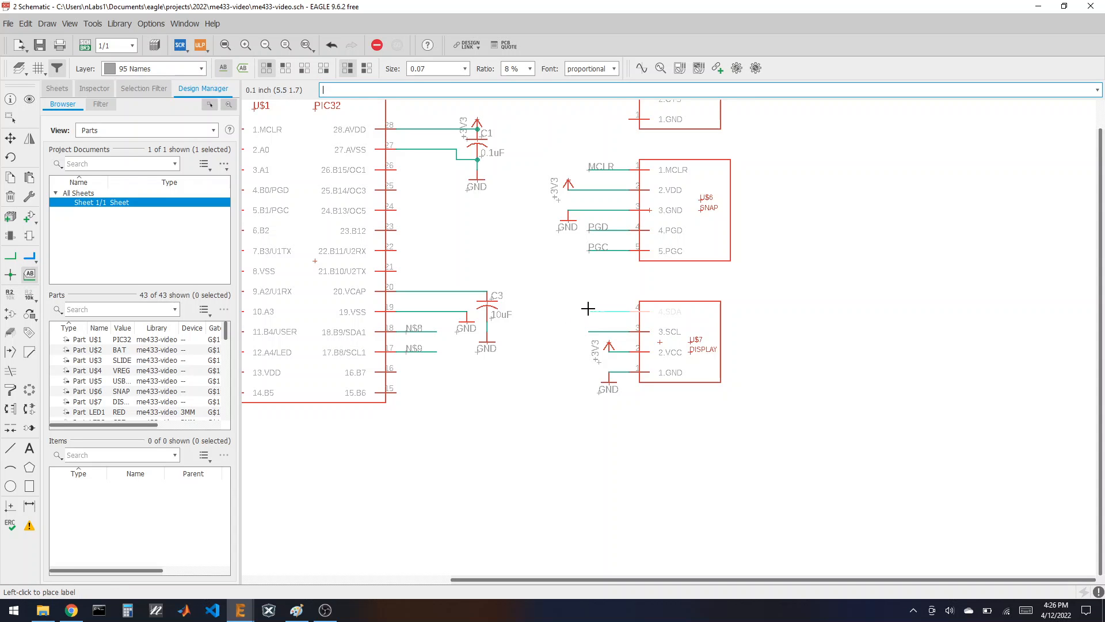
{"action": "left_click", "coordinate": [589, 311]}
{"action": "left_click", "coordinate": [589, 331]}
{"action": "left_click", "coordinate": [589, 333]}
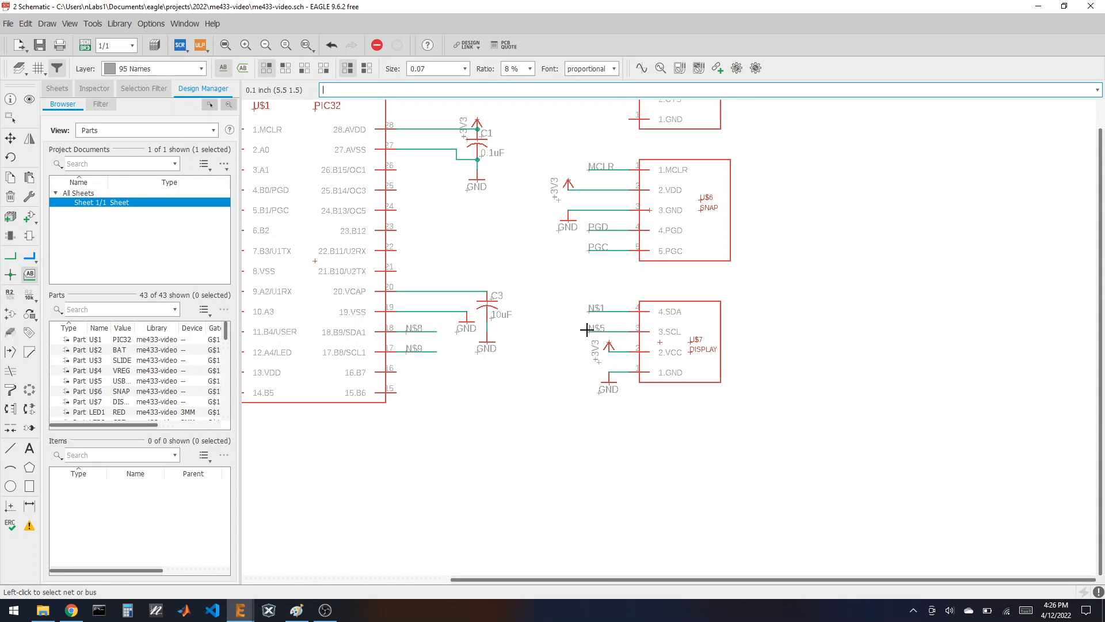
Rename the net at PIC32 pin 18 SDA and the net at pin 17 SCL.
{"action": "left_click", "coordinate": [10, 293]}
{"action": "left_click", "coordinate": [416, 335]}
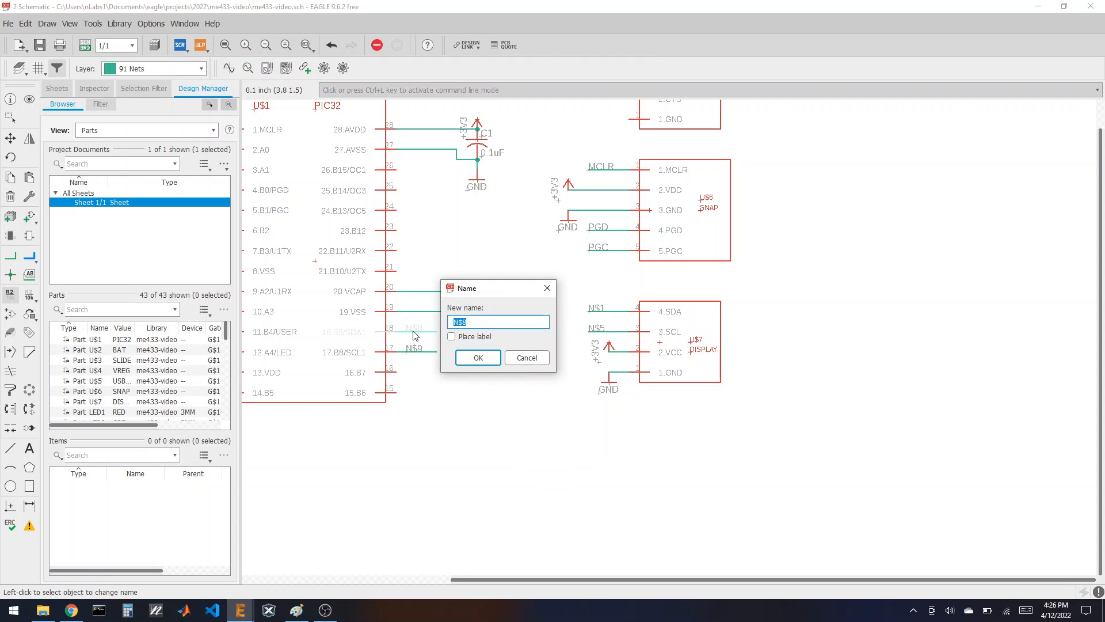
{"action": "type", "text": "SDA"}
{"action": "left_click", "coordinate": [477, 357]}
{"action": "left_click", "coordinate": [415, 349]}
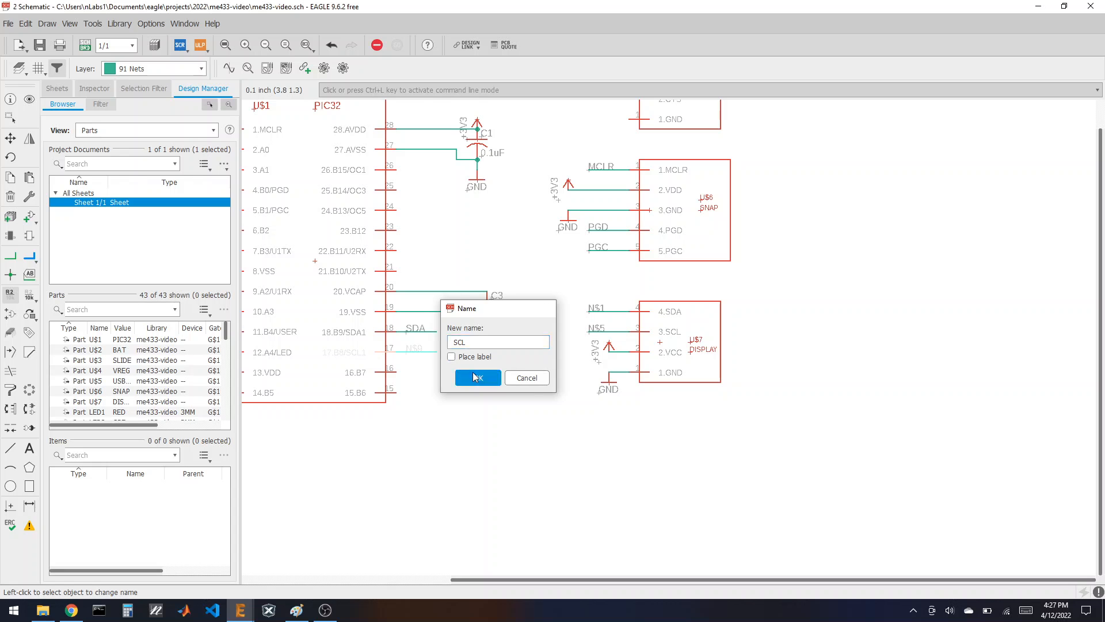
{"action": "left_click", "coordinate": [478, 377]}
Rename the nets at the DISPLAY connector's SDA and SCL pins SDA and SCL, connecting each to the existing net of that name.
{"action": "left_click", "coordinate": [598, 316]}
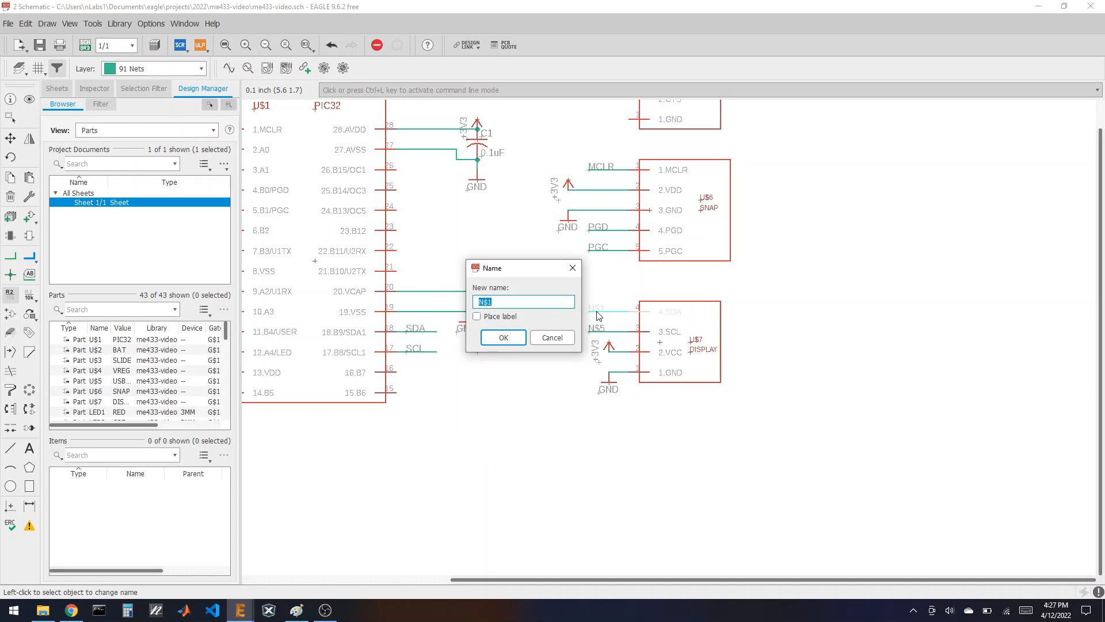
{"action": "type", "text": "SDA"}
{"action": "left_click", "coordinate": [504, 338]}
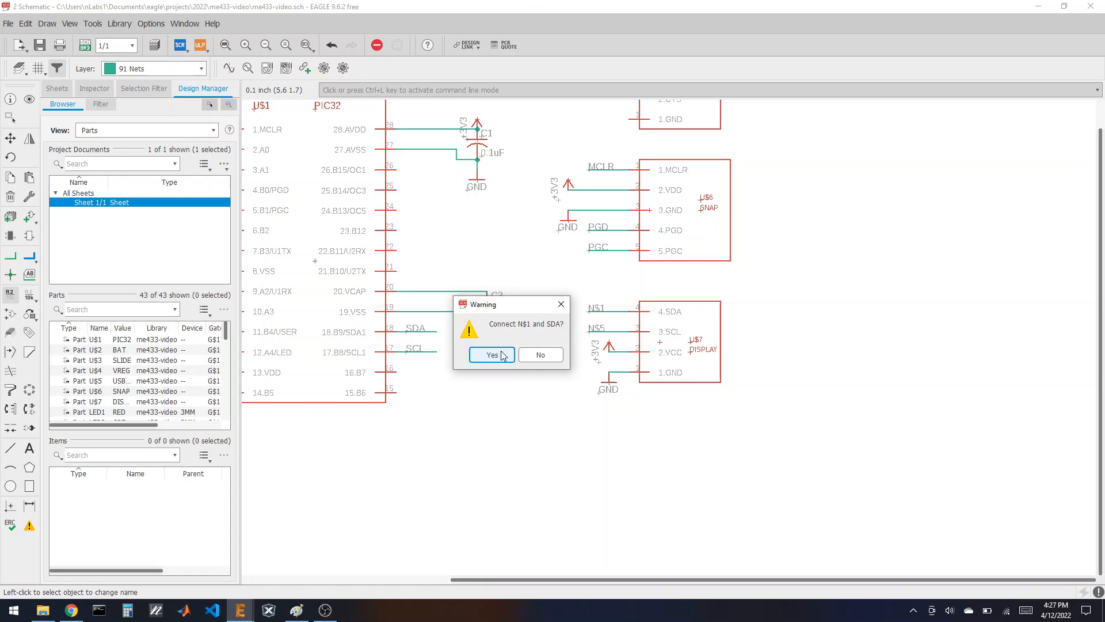
{"action": "left_click", "coordinate": [494, 353]}
{"action": "left_click", "coordinate": [592, 331]}
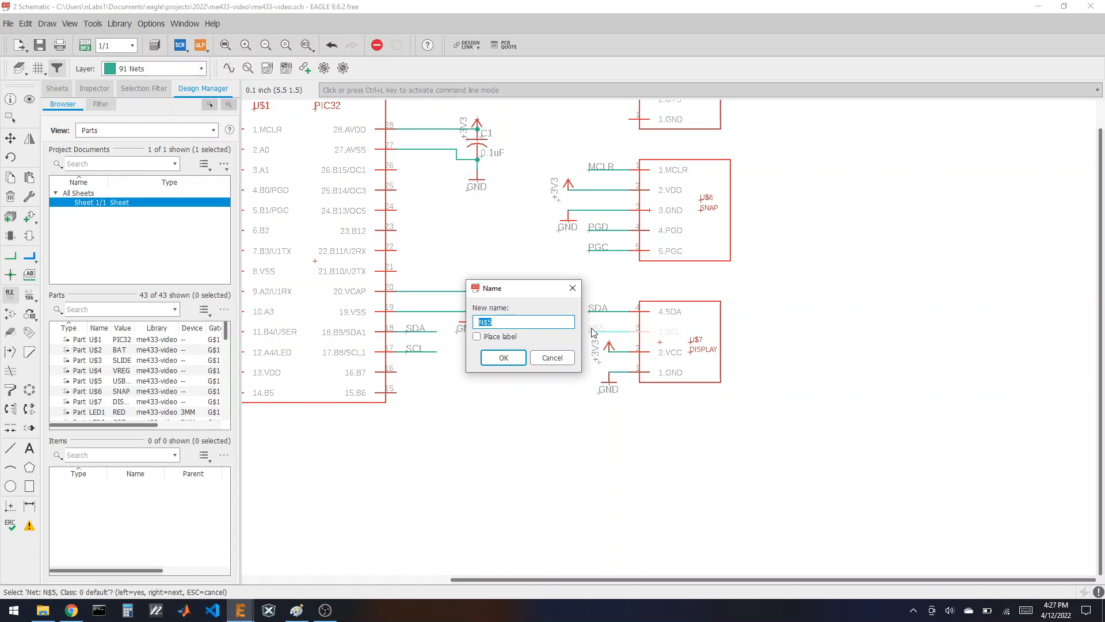
{"action": "type", "text": "SCL"}
{"action": "left_click", "coordinate": [504, 357]}
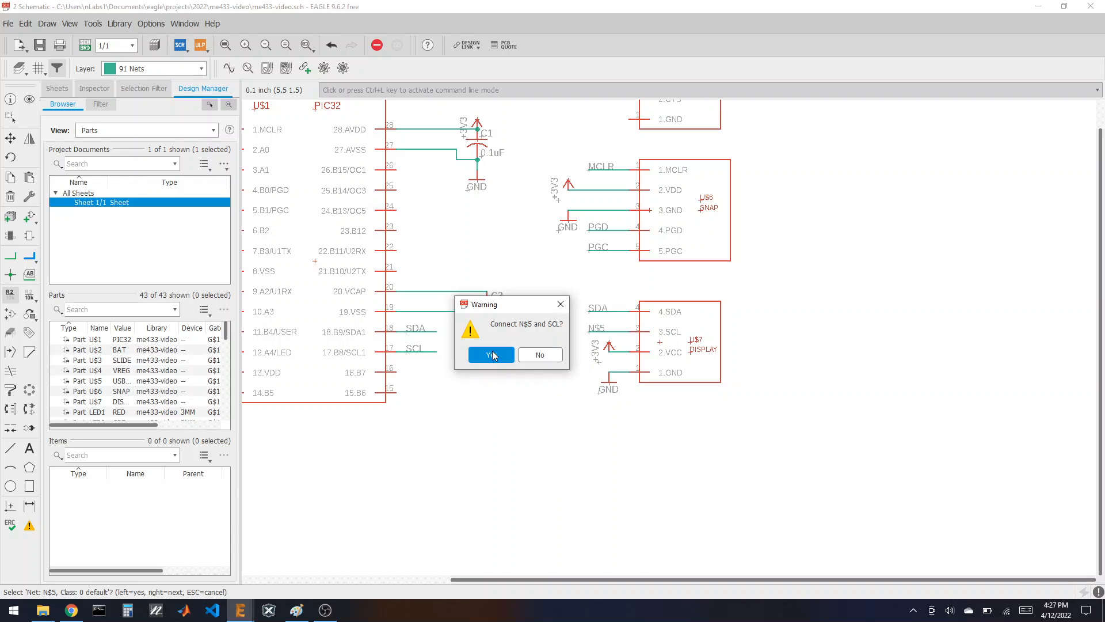
{"action": "left_click", "coordinate": [493, 355]}
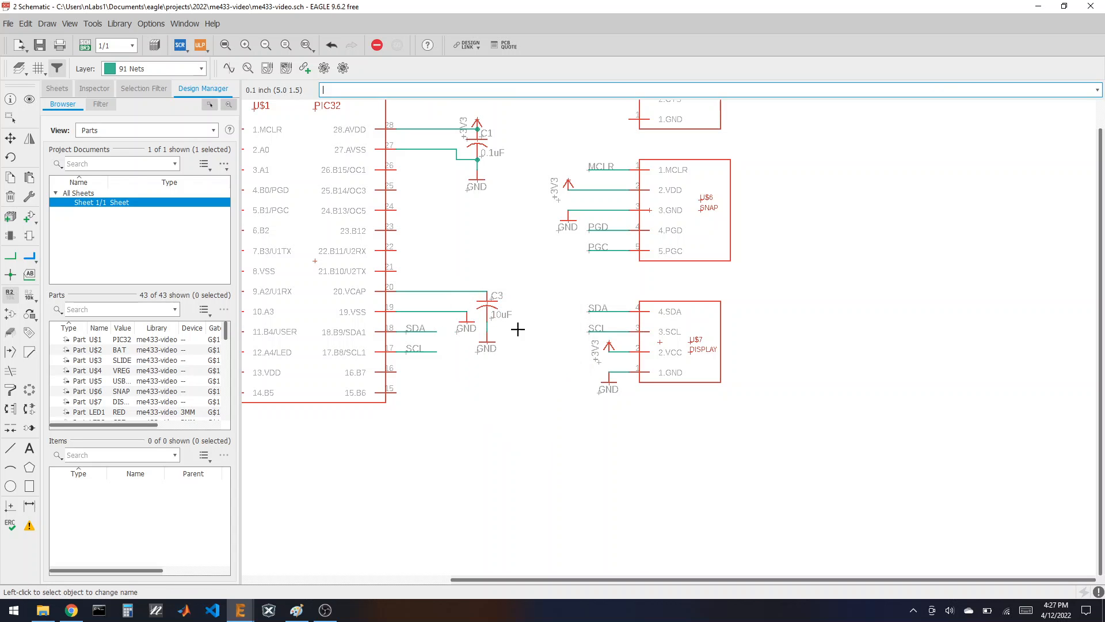
Add two ONE parts from the me433-video library, one above the other beside the DISPLAY connector.
{"action": "left_click", "coordinate": [29, 217]}
{"action": "scroll", "coordinate": [117, 167], "scroll_direction": "up", "scroll_amount": 6}
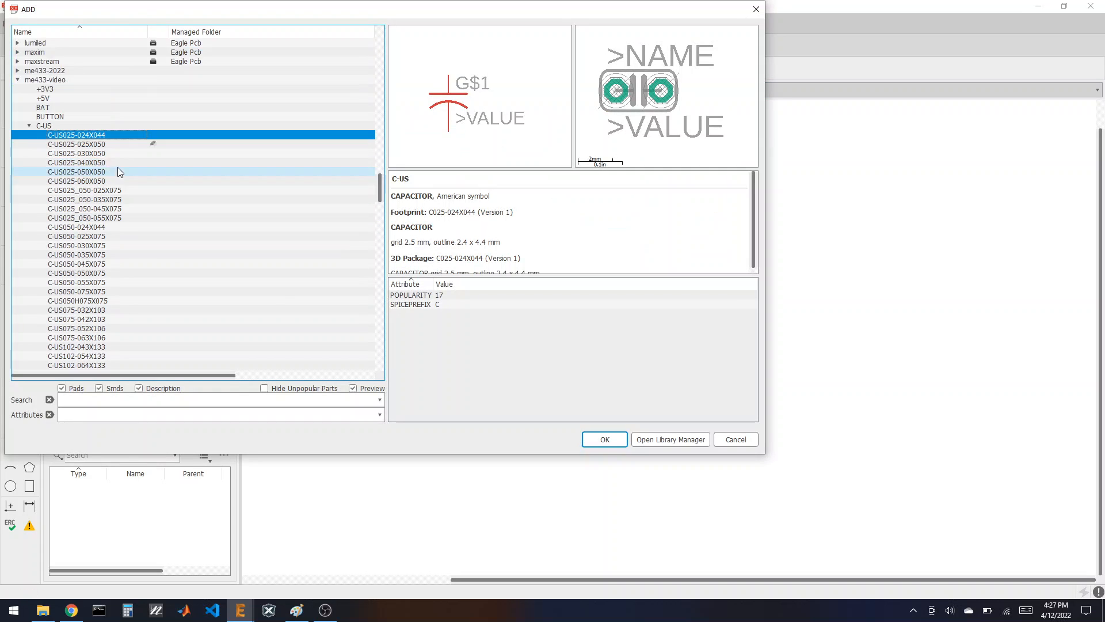
{"action": "left_click", "coordinate": [29, 208]}
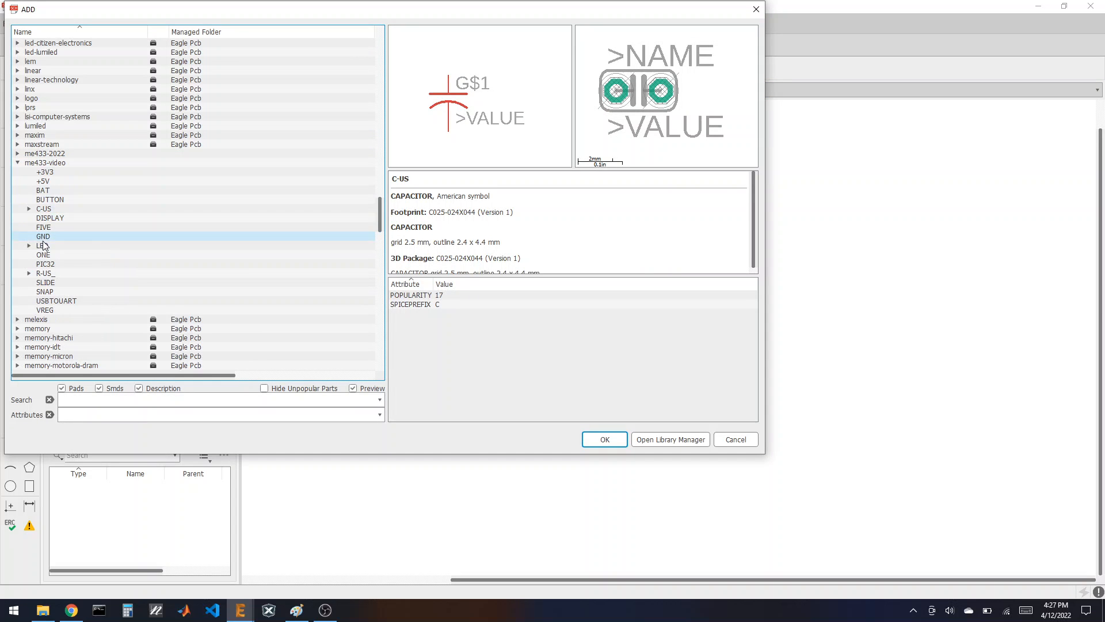
{"action": "left_click", "coordinate": [55, 257]}
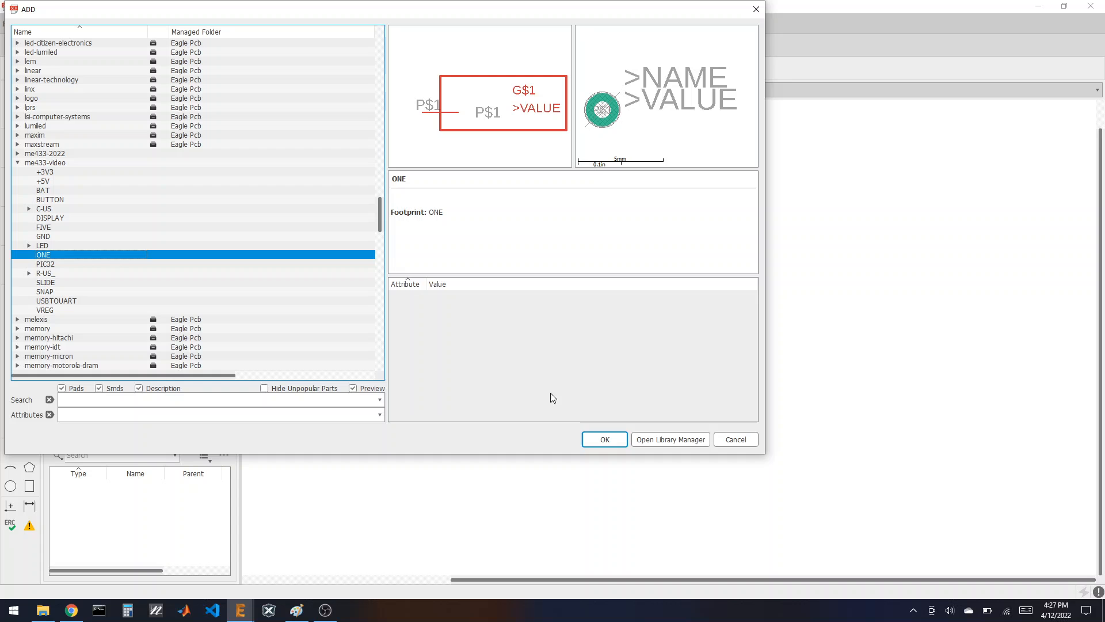
{"action": "left_click", "coordinate": [605, 439]}
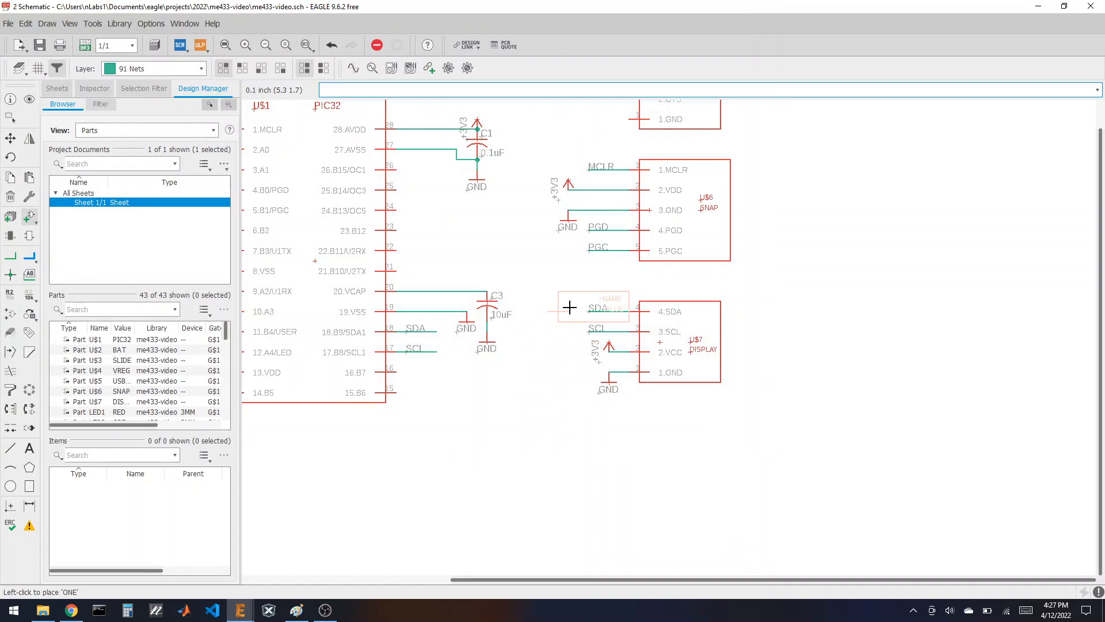
{"action": "left_click", "coordinate": [800, 311]}
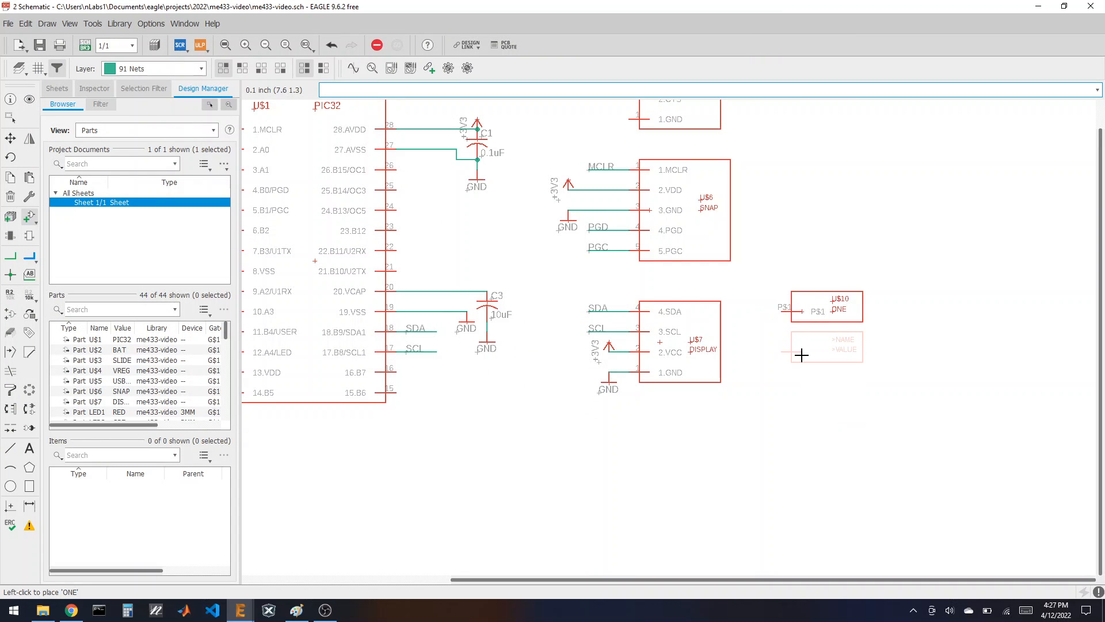
{"action": "left_click", "coordinate": [800, 352]}
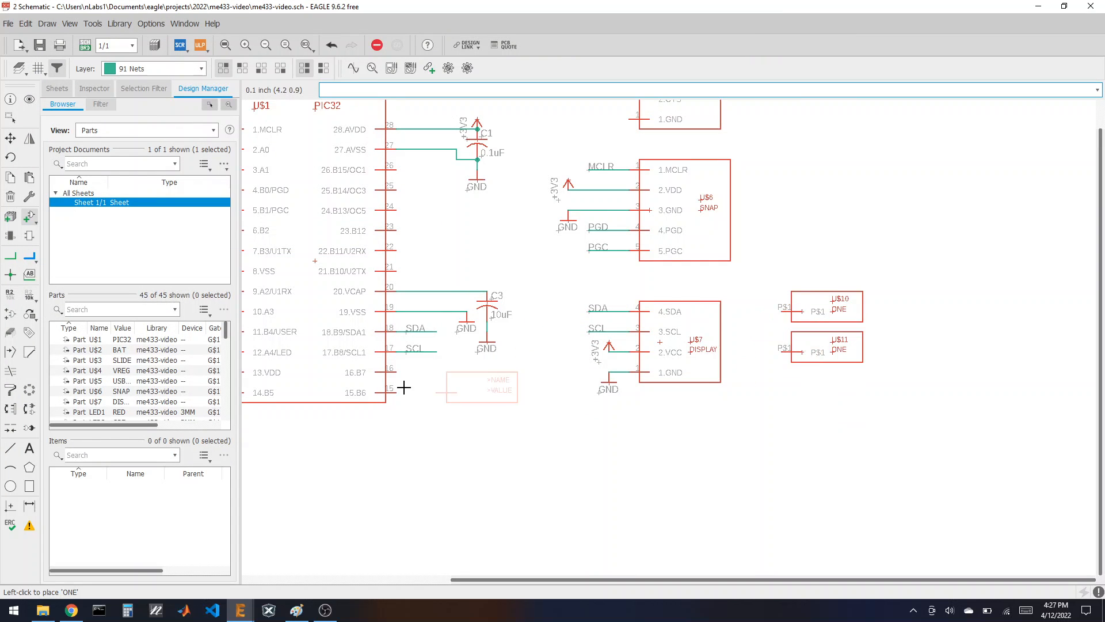
Draw a short net stub from the P$1 pin of each of the two ONE parts toward the DISPLAY connector.
{"action": "left_click", "coordinate": [10, 256]}
{"action": "left_click", "coordinate": [773, 312]}
{"action": "double_click", "coordinate": [730, 312]}
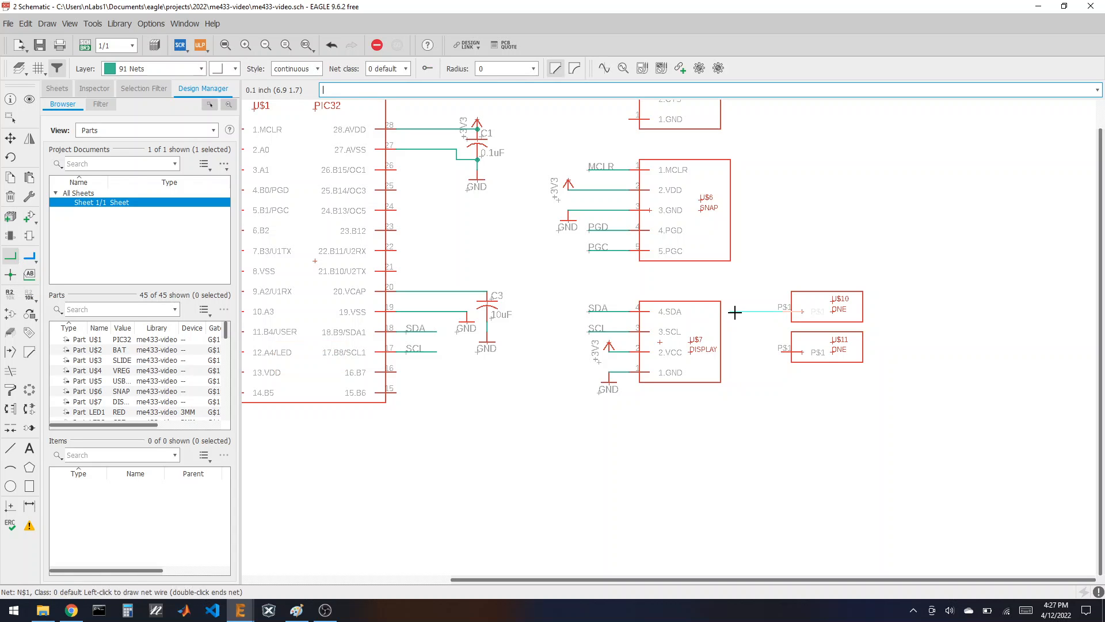
{"action": "left_click", "coordinate": [782, 351]}
{"action": "double_click", "coordinate": [741, 350]}
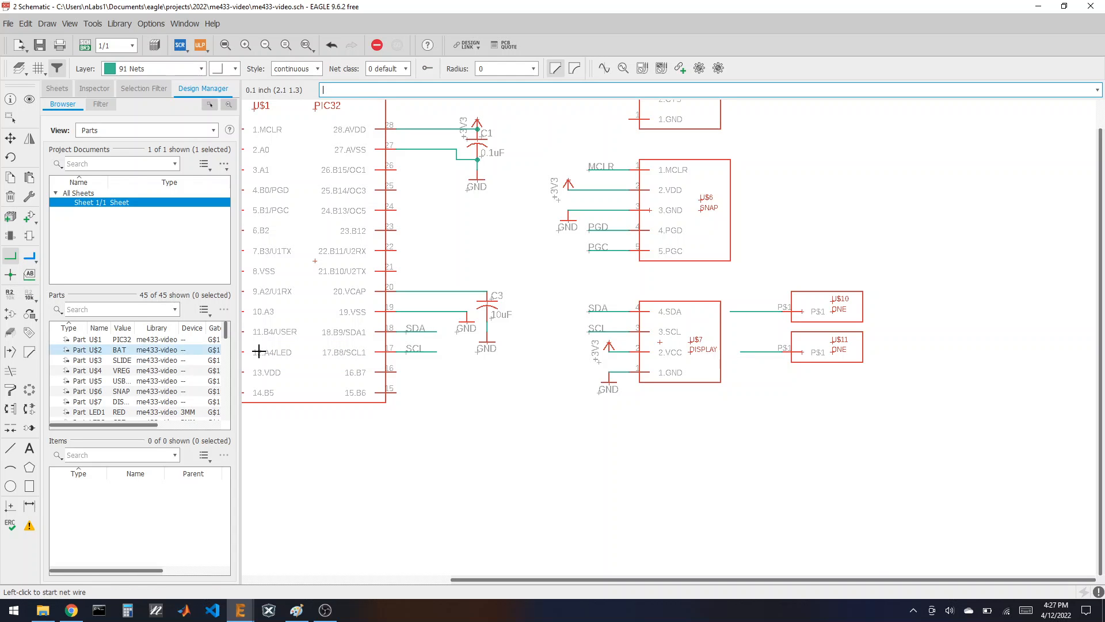
Place a net label on the stub of each ONE part.
{"action": "left_click", "coordinate": [29, 274]}
{"action": "left_click", "coordinate": [734, 312]}
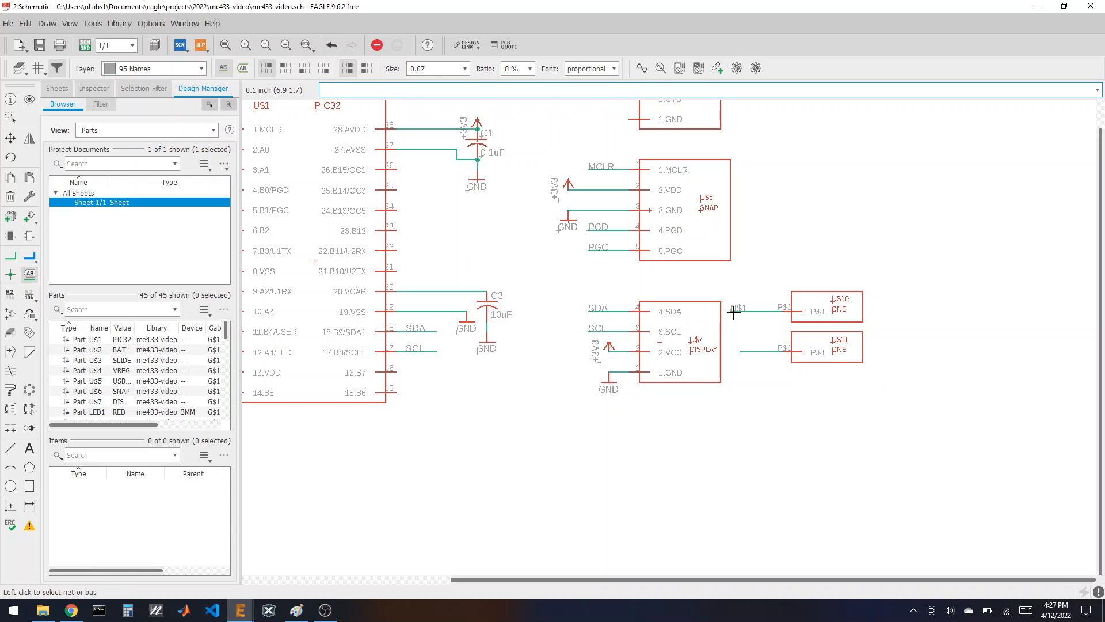
{"action": "left_click", "coordinate": [741, 349]}
{"action": "left_click", "coordinate": [742, 350]}
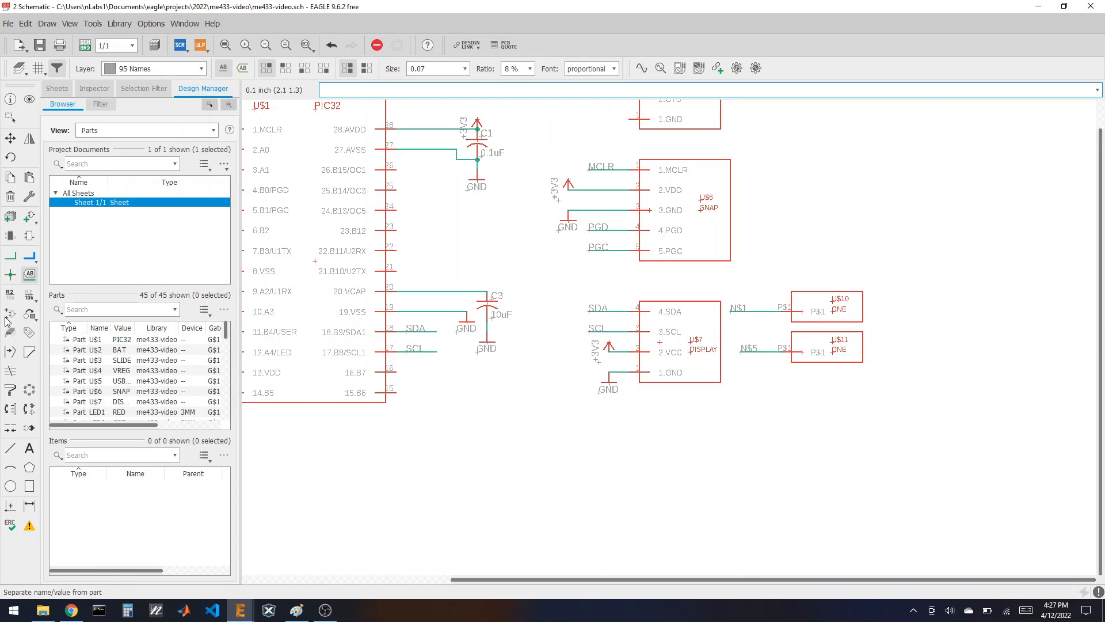
Rename the upper ONE part's net SDA and the lower one's SCL, connecting both to the existing nets.
{"action": "left_click", "coordinate": [11, 295]}
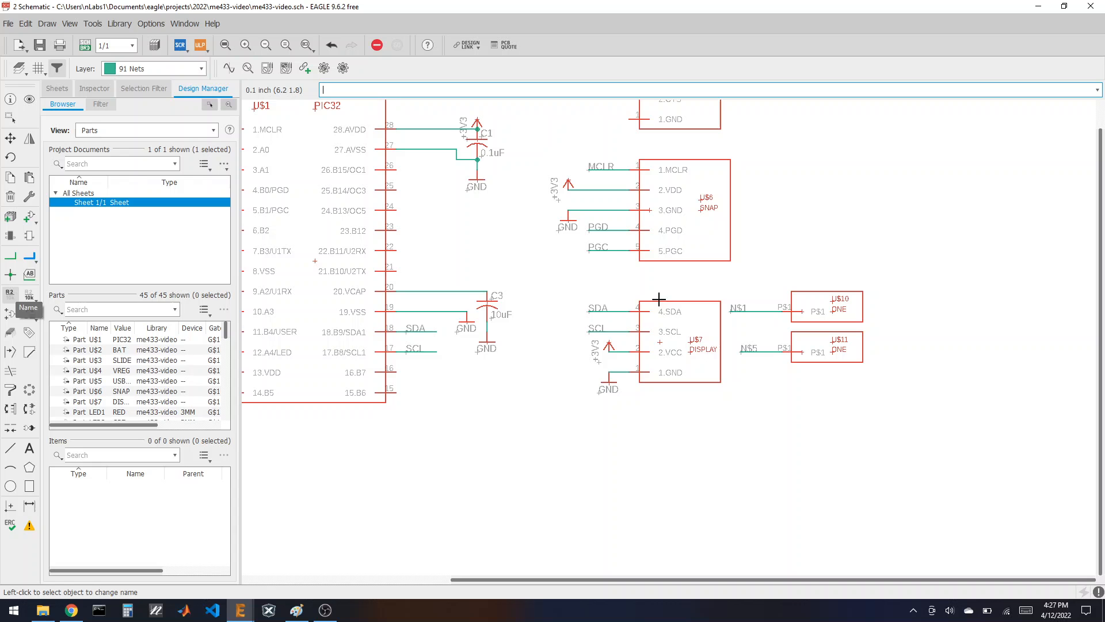
{"action": "left_click", "coordinate": [736, 313]}
{"action": "left_click", "coordinate": [737, 316]}
{"action": "type", "text": "SDA"}
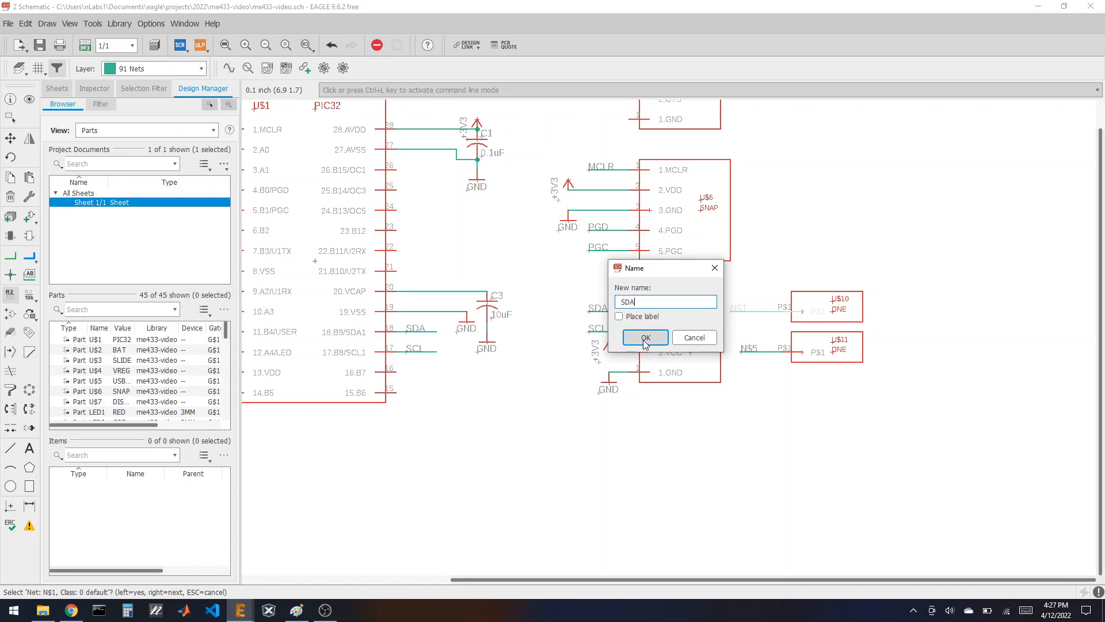
{"action": "left_click", "coordinate": [645, 337]}
{"action": "left_click", "coordinate": [627, 360]}
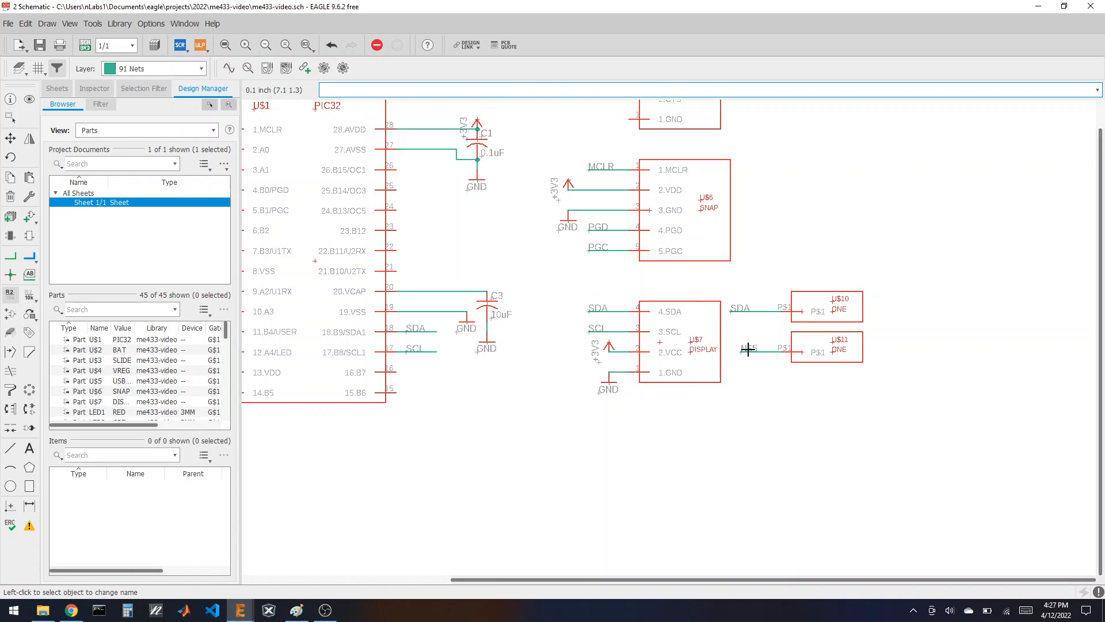
{"action": "left_click", "coordinate": [748, 349]}
{"action": "type", "text": "SCL"}
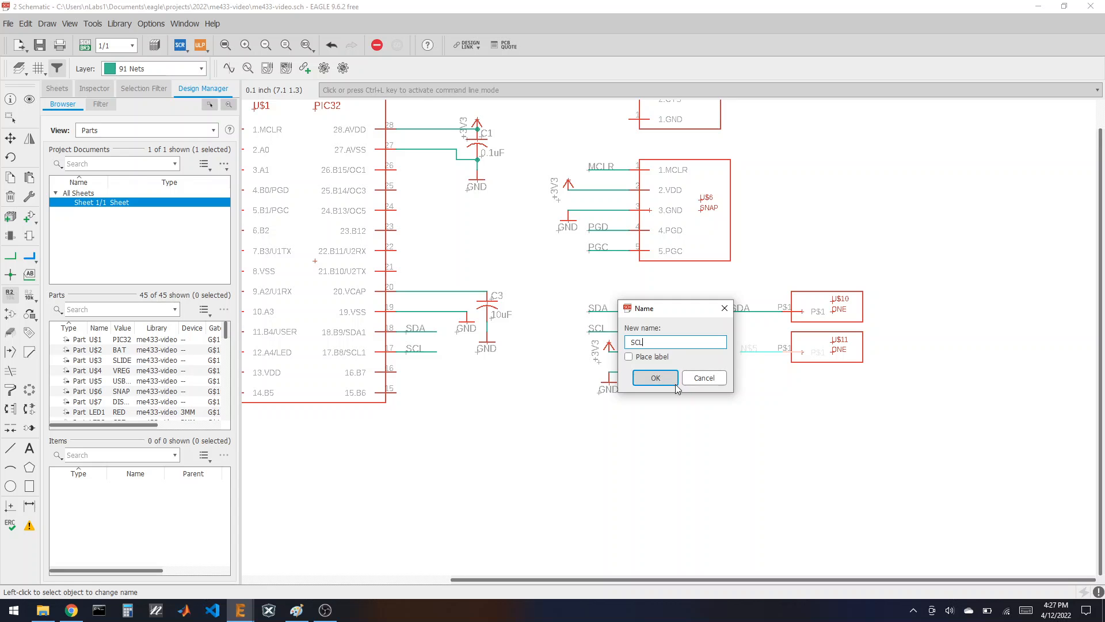
{"action": "left_click", "coordinate": [659, 378]}
{"action": "left_click", "coordinate": [645, 399]}
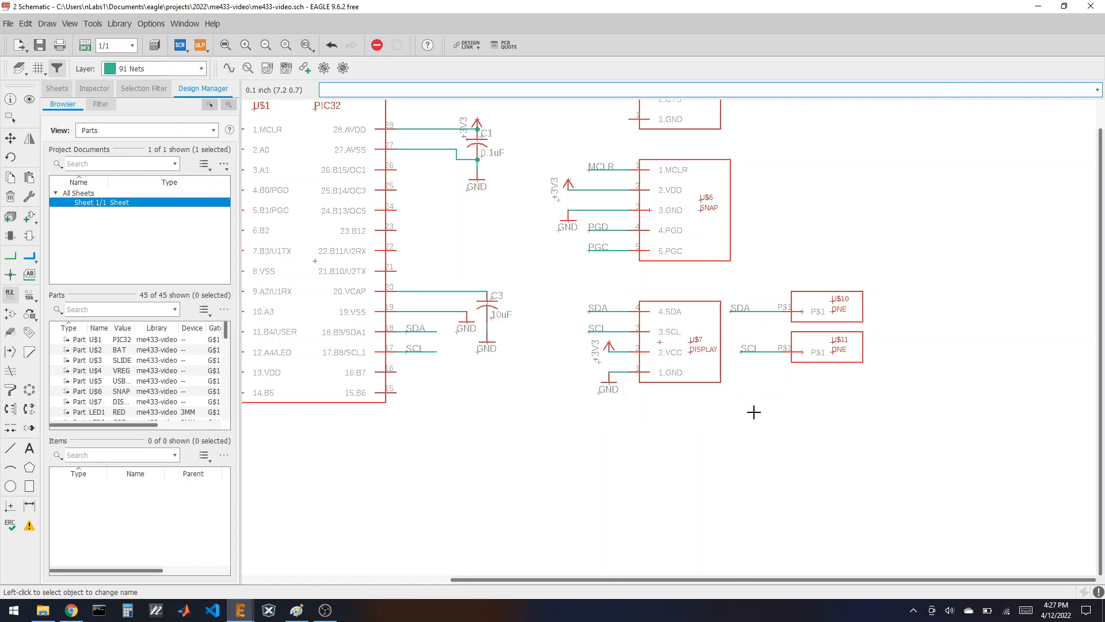
{"action": "scroll", "coordinate": [737, 429], "scroll_direction": "down", "scroll_amount": 1}
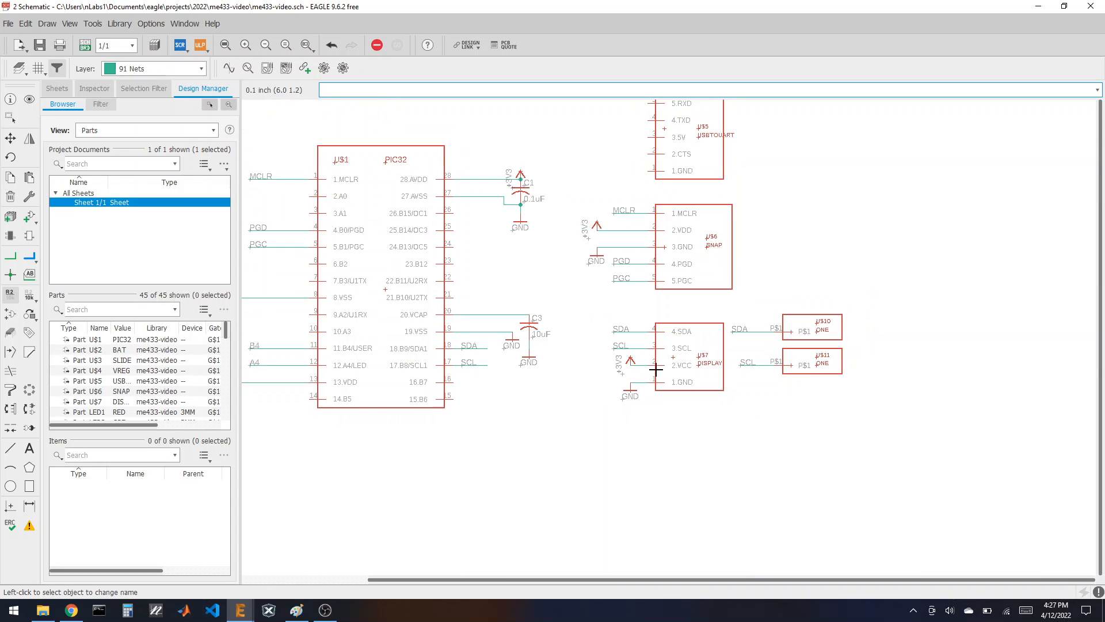
{"action": "scroll", "coordinate": [676, 429], "scroll_direction": "down", "scroll_amount": 1}
{"action": "scroll", "coordinate": [634, 166], "scroll_direction": "up", "scroll_amount": 1}
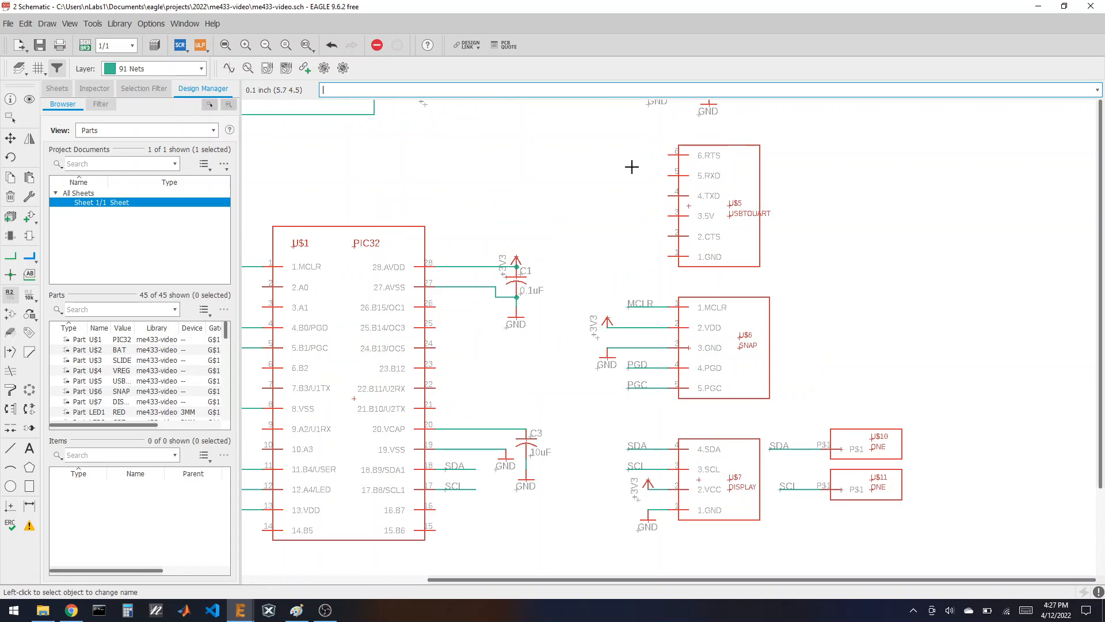
{"action": "left_click", "coordinate": [13, 178]}
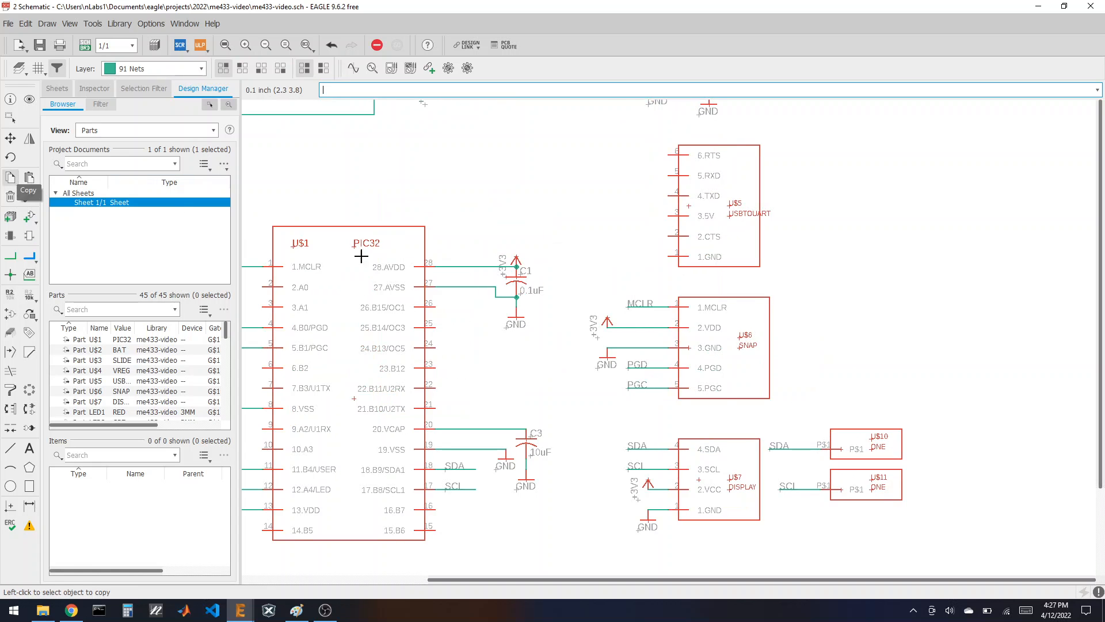
{"action": "left_click", "coordinate": [608, 320]}
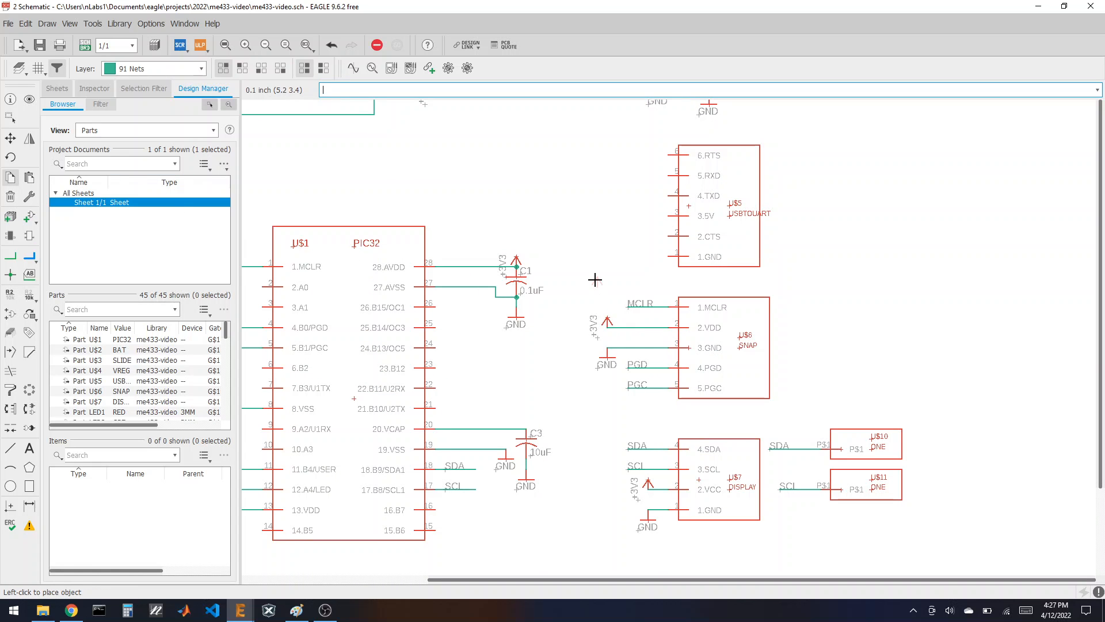
{"action": "left_click", "coordinate": [576, 241]}
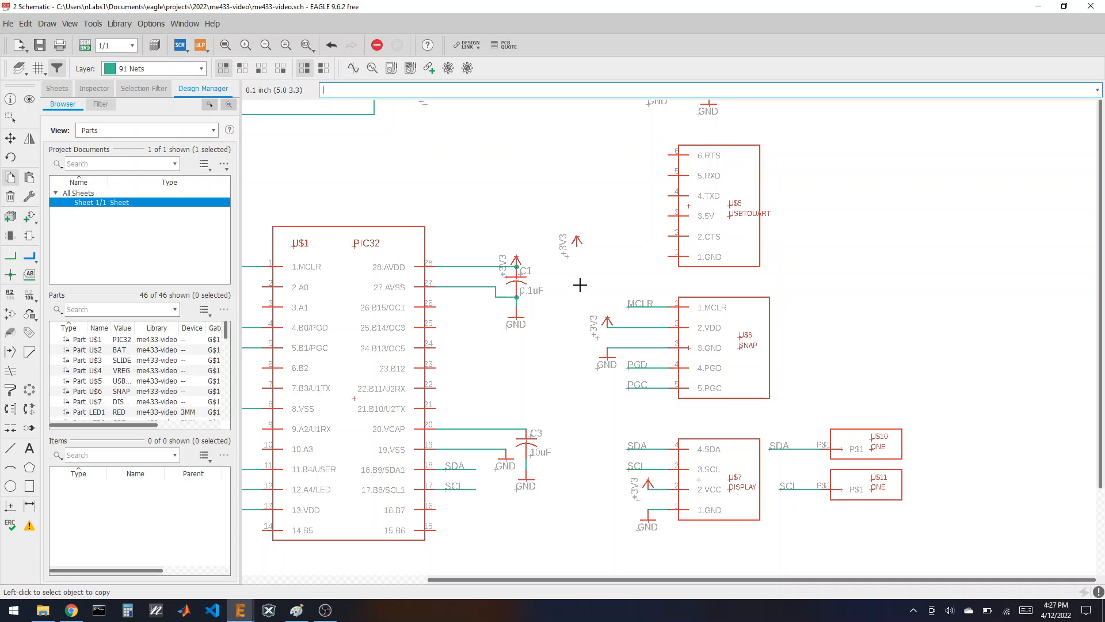
{"action": "key", "text": "ctrl+z"}
Move the spare +5V supply symbol from beside the PIC32 to near the USBTOUART connector's 5V pin.
{"action": "scroll", "coordinate": [648, 353], "scroll_direction": "down", "scroll_amount": 3}
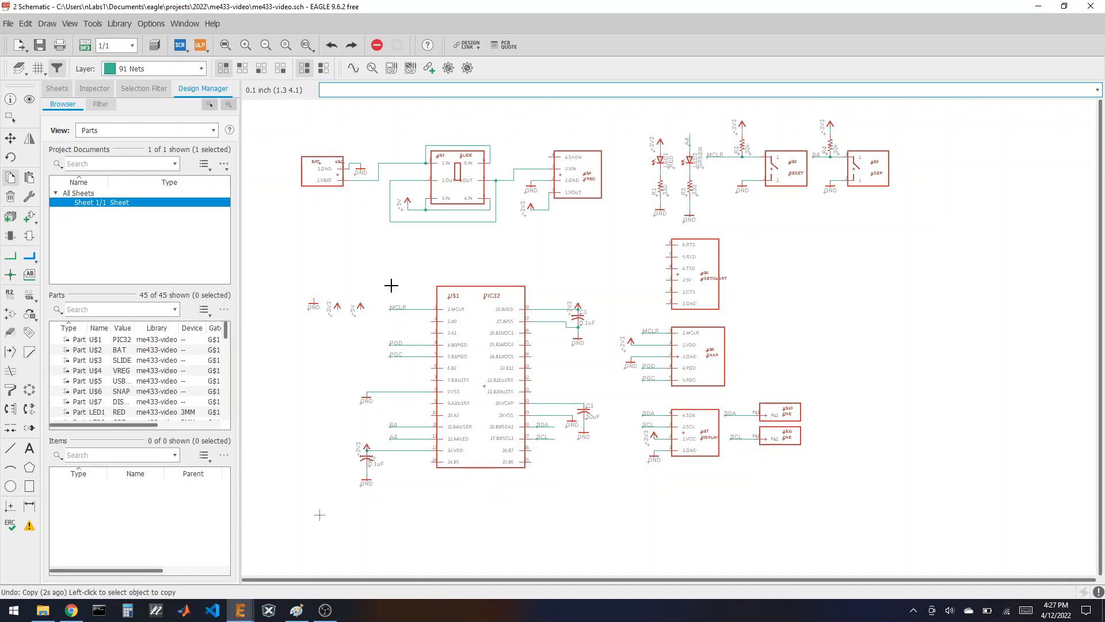
{"action": "left_click", "coordinate": [10, 138]}
{"action": "left_click", "coordinate": [356, 304]}
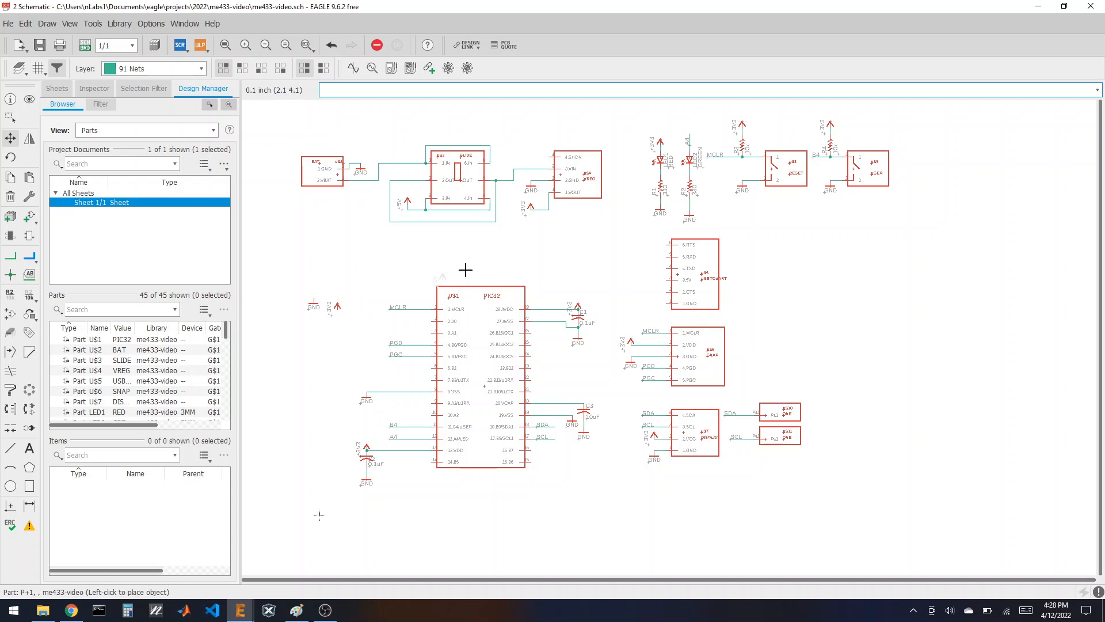
{"action": "scroll", "coordinate": [624, 276], "scroll_direction": "up", "scroll_amount": 4}
{"action": "scroll", "coordinate": [712, 279], "scroll_direction": "up", "scroll_amount": 1}
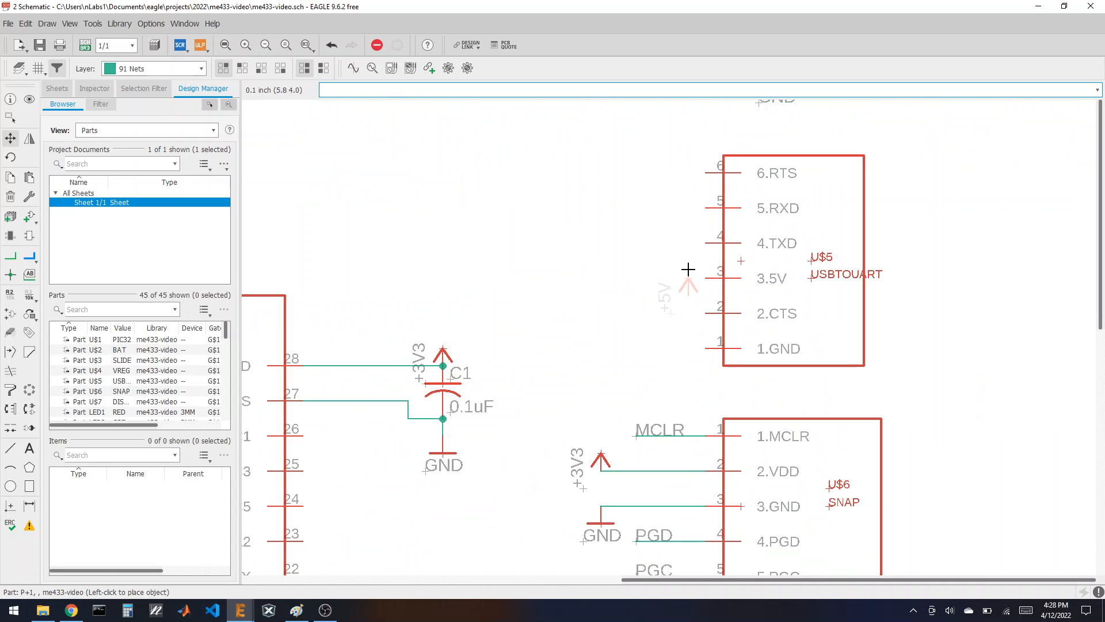
{"action": "left_click", "coordinate": [558, 259]}
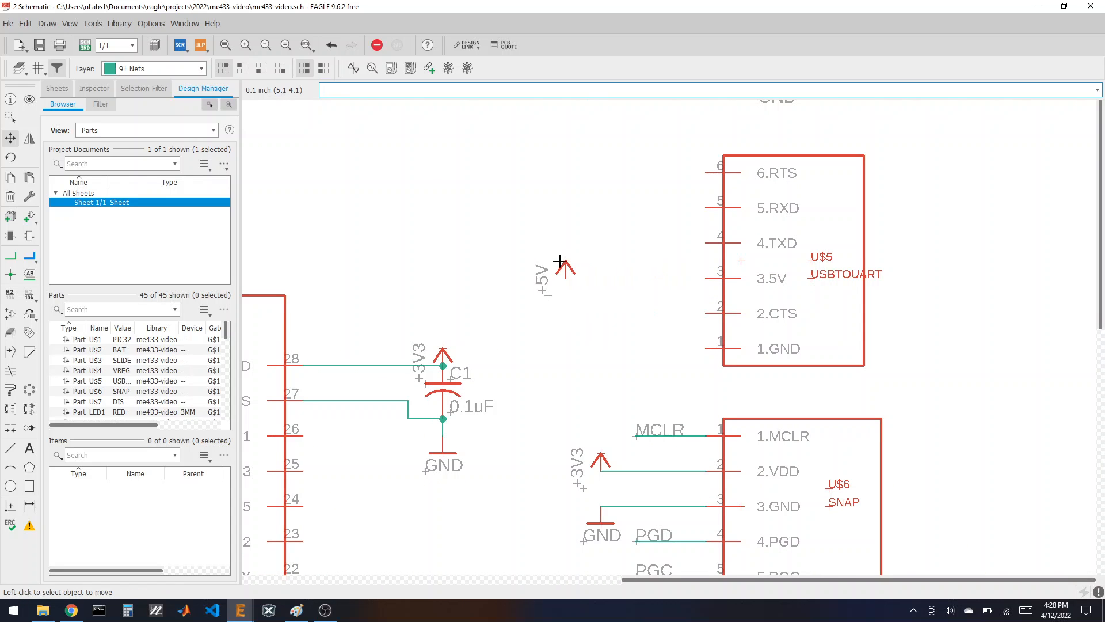
Copy the SNAP connector's GND symbol to below the +5V symbol, near the USBTOUART connector's GND pin.
{"action": "left_click", "coordinate": [11, 177]}
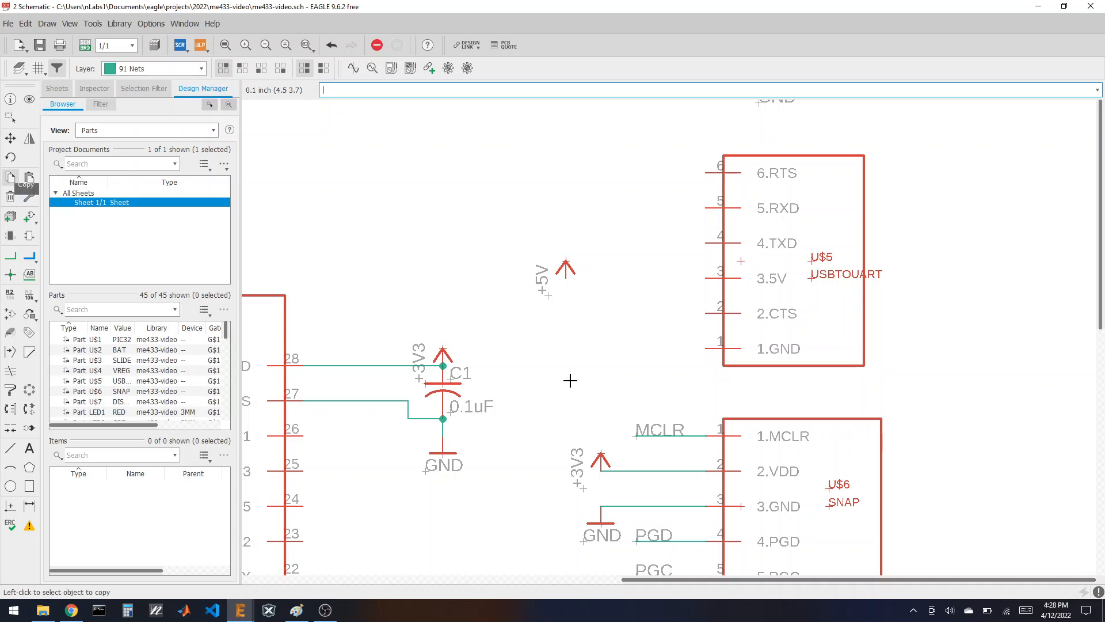
{"action": "left_click", "coordinate": [604, 527]}
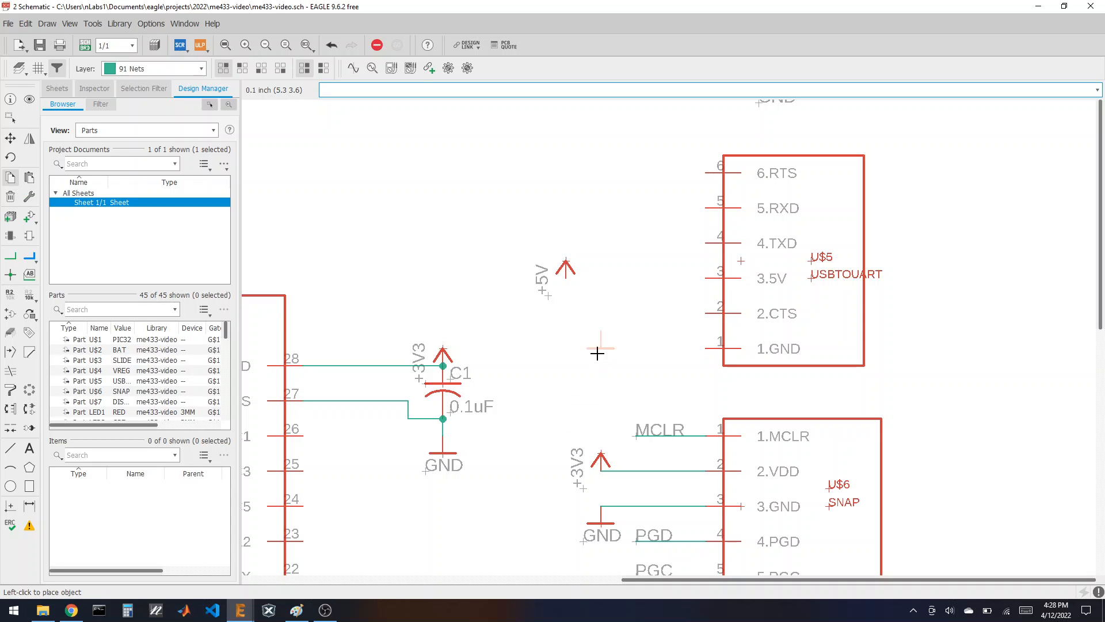
{"action": "left_click", "coordinate": [565, 365]}
Wire the USBTOUART connector's 5V pin to the +5V symbol and its GND pin to the GND symbol.
{"action": "left_click", "coordinate": [10, 254]}
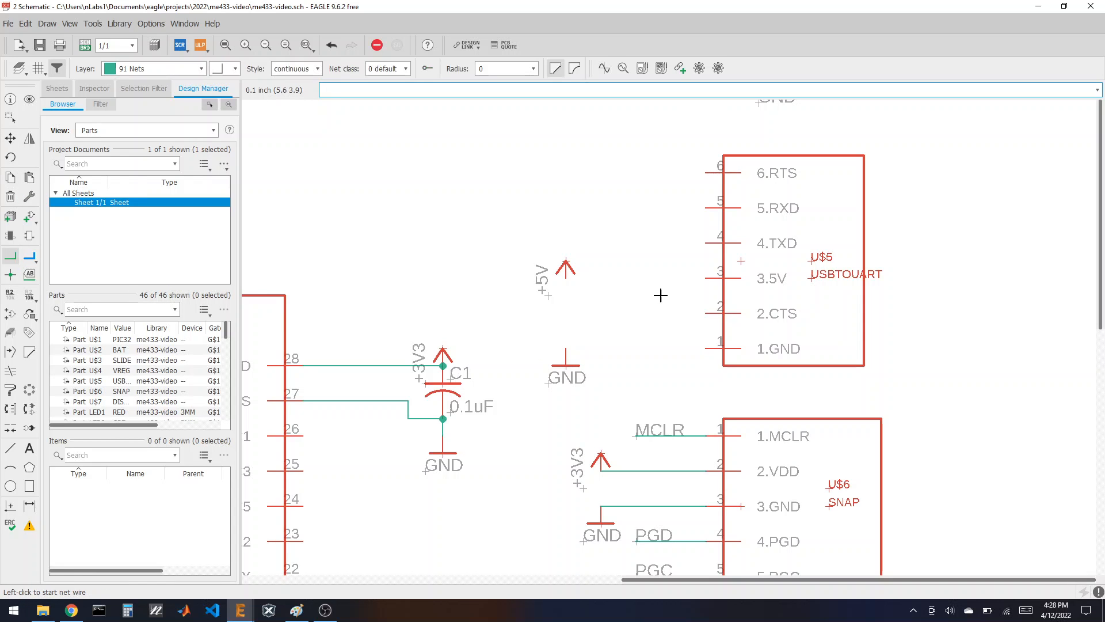
{"action": "left_click", "coordinate": [705, 278]}
{"action": "left_click", "coordinate": [566, 278]}
{"action": "left_click", "coordinate": [705, 348]}
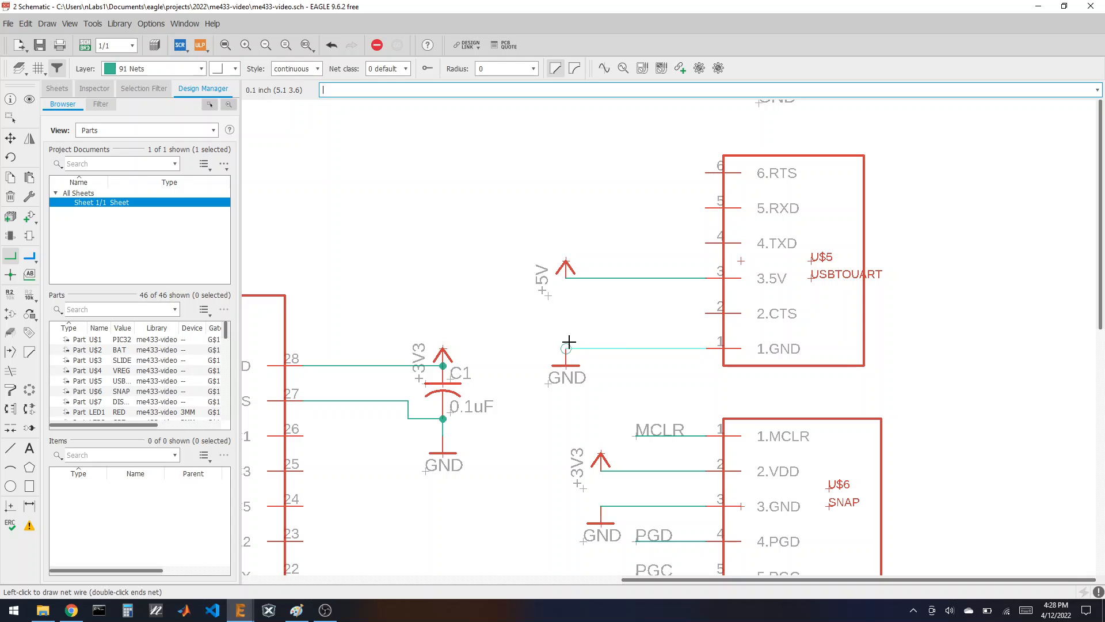
{"action": "left_click", "coordinate": [566, 348]}
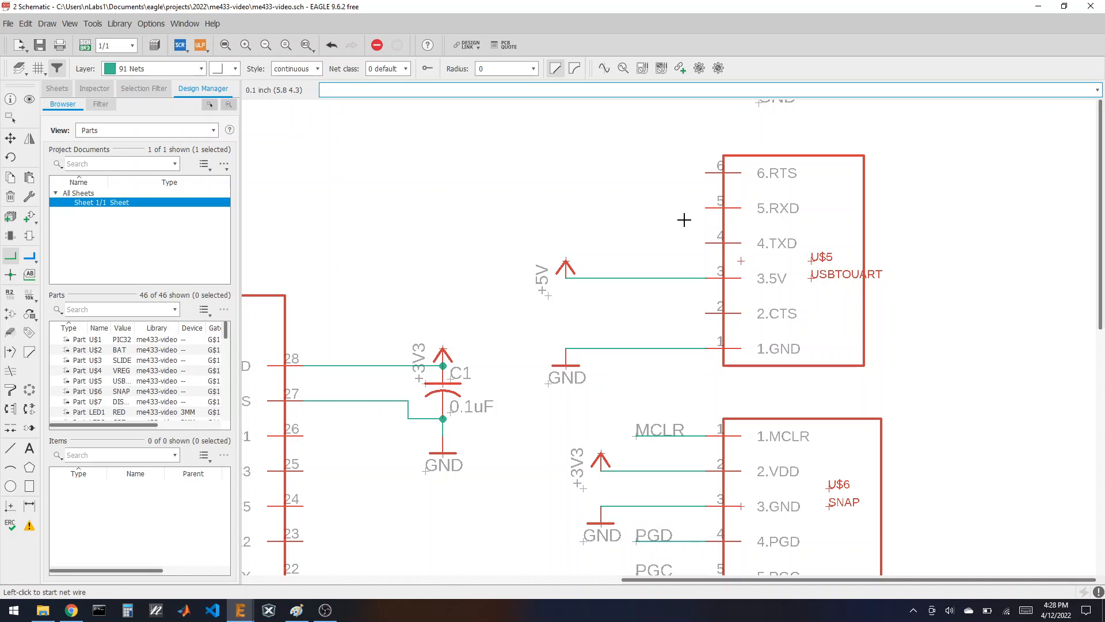
Draw short net stubs from the USBTOUART connector's RXD and TXD pins.
{"action": "left_click", "coordinate": [705, 207]}
{"action": "double_click", "coordinate": [601, 207]}
{"action": "left_click", "coordinate": [706, 244]}
{"action": "double_click", "coordinate": [601, 240]}
{"action": "scroll", "coordinate": [594, 247], "scroll_direction": "down", "scroll_amount": 2}
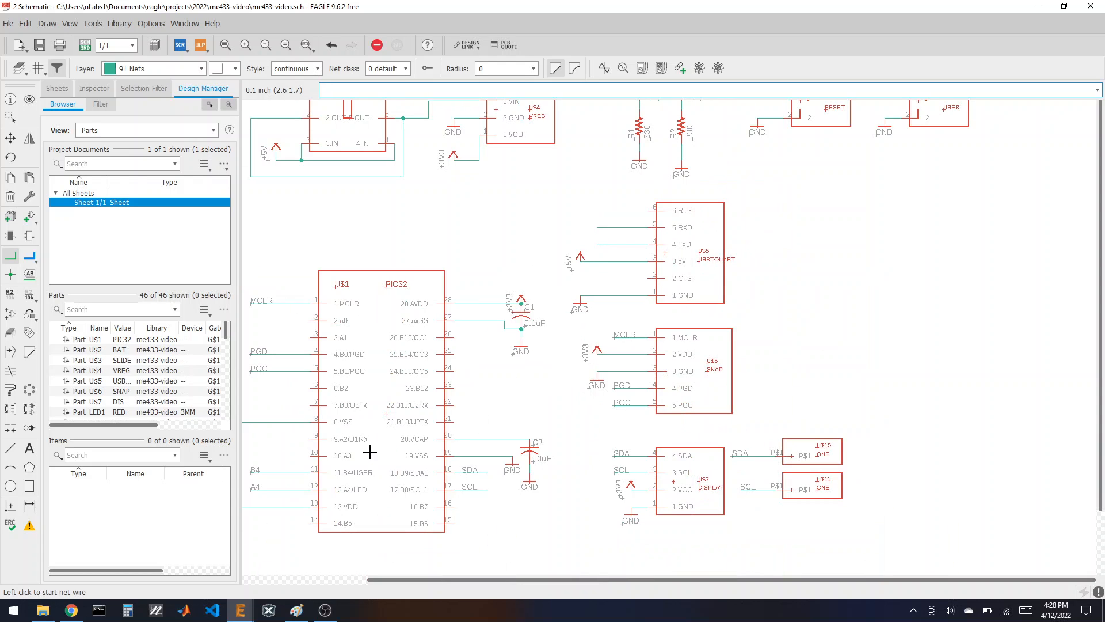
Draw short net stubs from the PIC32's B3/U1TX and A2/U1RX pins.
{"action": "scroll", "coordinate": [402, 461], "scroll_direction": "down", "scroll_amount": 1}
{"action": "scroll", "coordinate": [259, 472], "scroll_direction": "up", "scroll_amount": 2}
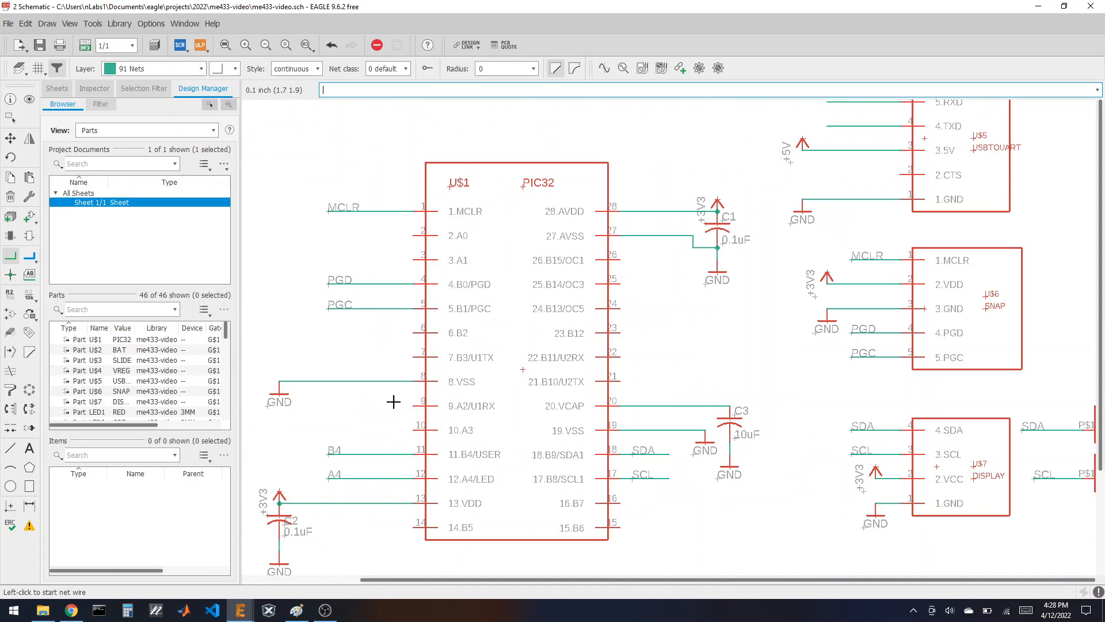
{"action": "left_click", "coordinate": [410, 356]}
{"action": "double_click", "coordinate": [339, 357]}
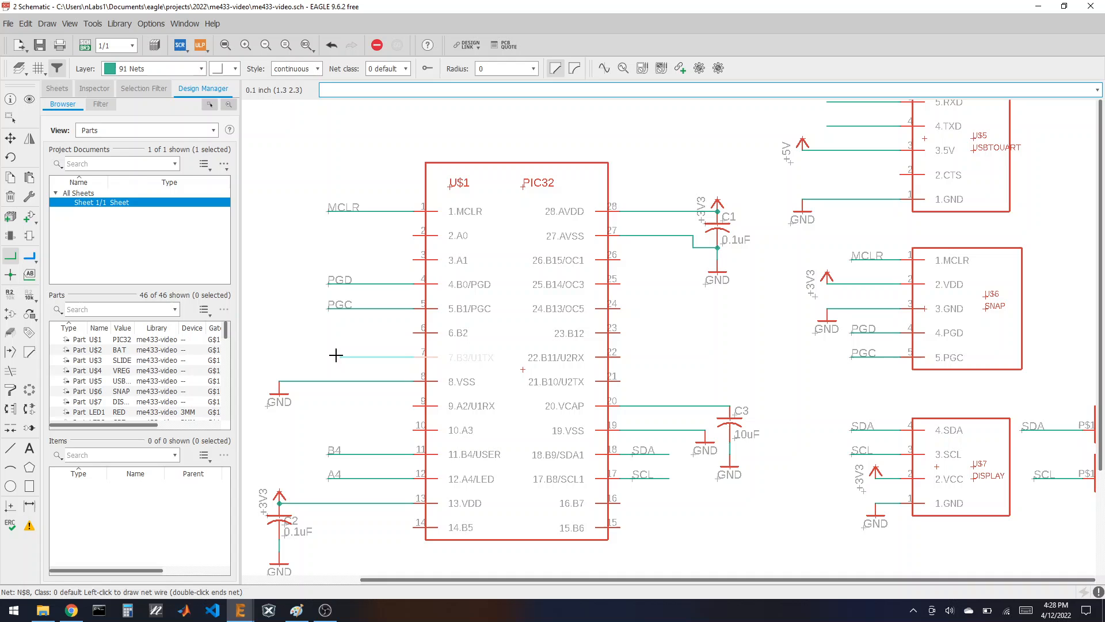
{"action": "left_click", "coordinate": [405, 407]}
{"action": "double_click", "coordinate": [327, 406]}
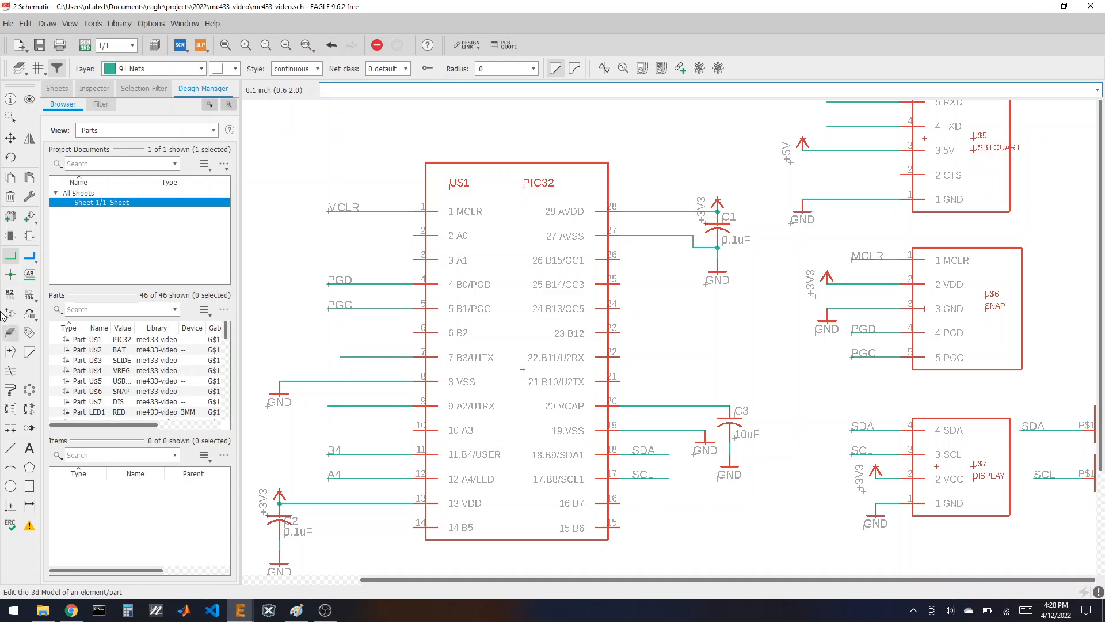
Place net labels on the stubs at the PIC32's B3/U1TX and A2/U1RX pins.
{"action": "left_click", "coordinate": [30, 274]}
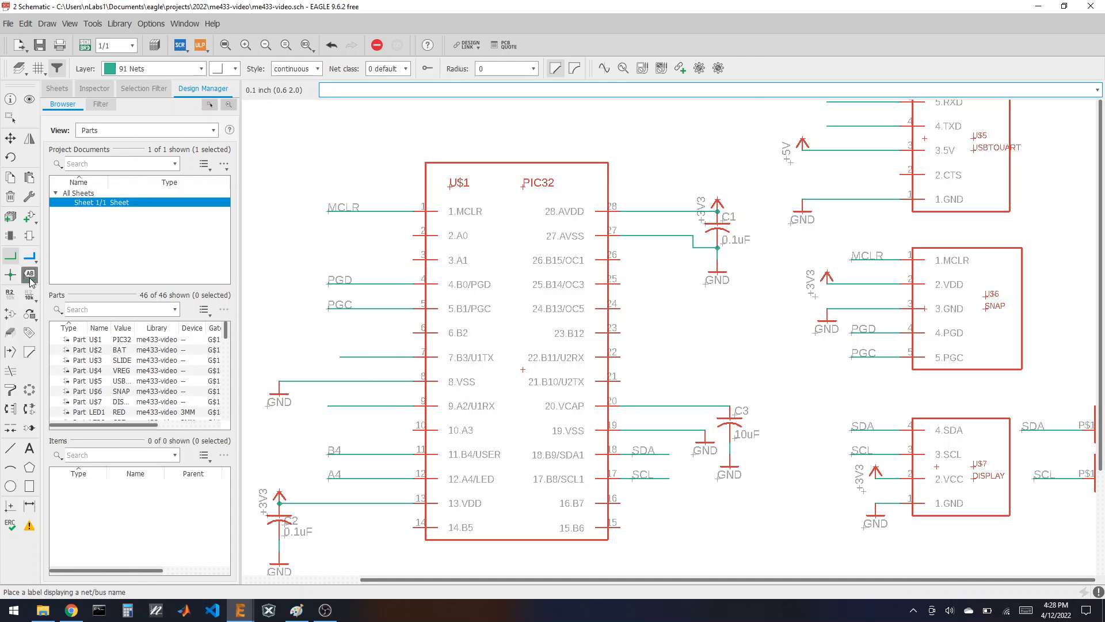
{"action": "left_click", "coordinate": [343, 357]}
{"action": "left_click", "coordinate": [343, 406]}
{"action": "left_click", "coordinate": [341, 406]}
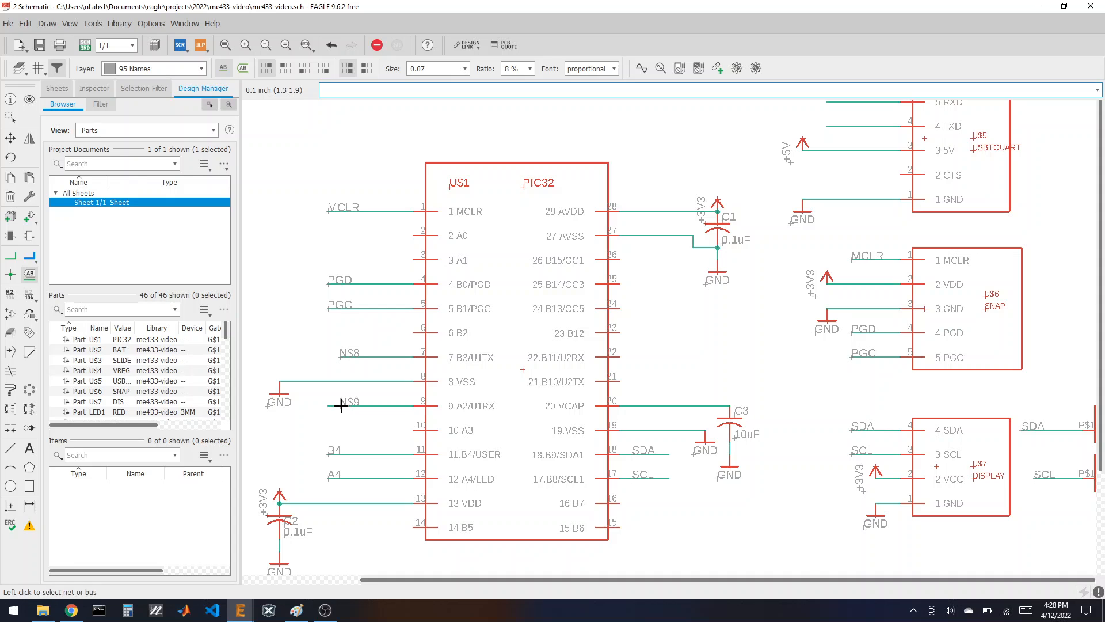
Name the net at the PIC32's B3/U1TX pin U1TX and the net at its A2/U1RX pin U1RX.
{"action": "left_click", "coordinate": [10, 294]}
{"action": "left_click", "coordinate": [365, 354]}
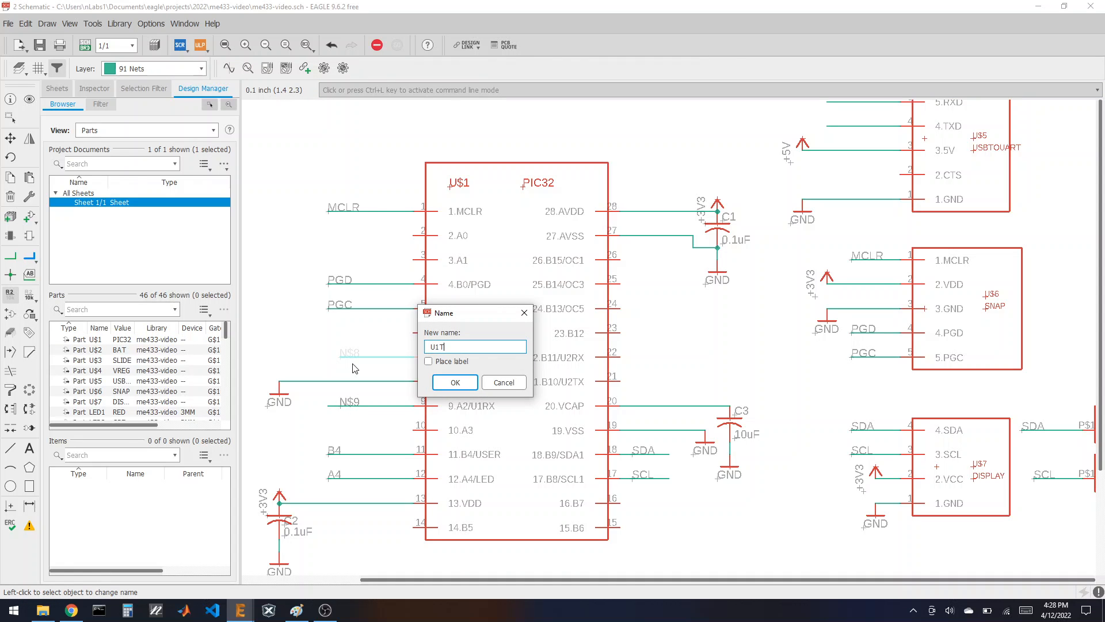
{"action": "left_click", "coordinate": [454, 383]}
{"action": "left_click", "coordinate": [349, 406]}
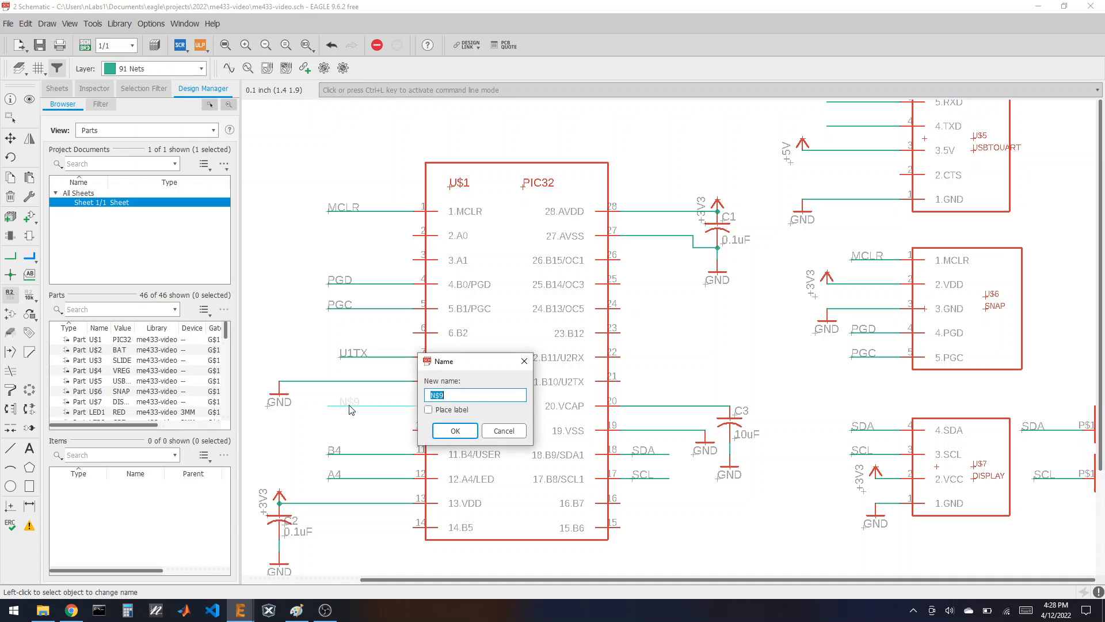
{"action": "type", "text": "U1RX"}
{"action": "left_click", "coordinate": [455, 431]}
Place net labels on the stubs at the USBTOUART connector's RXD and TXD pins.
{"action": "scroll", "coordinate": [404, 375], "scroll_direction": "down", "scroll_amount": 3}
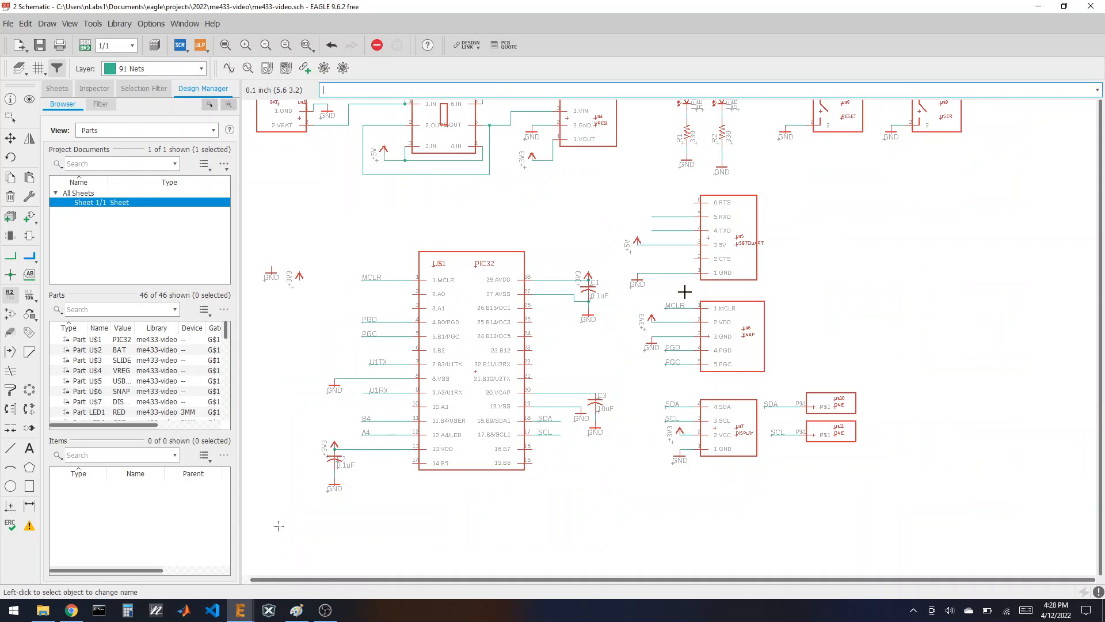
{"action": "scroll", "coordinate": [684, 292], "scroll_direction": "up", "scroll_amount": 4}
{"action": "left_click", "coordinate": [29, 274]}
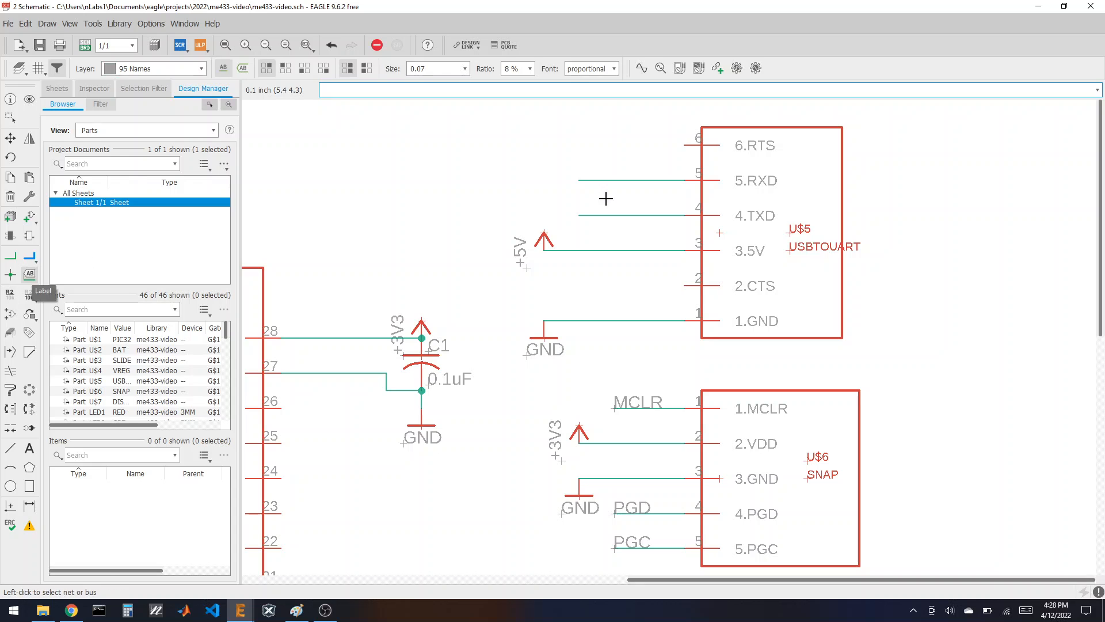
{"action": "left_click", "coordinate": [580, 180]}
{"action": "left_click", "coordinate": [580, 216]}
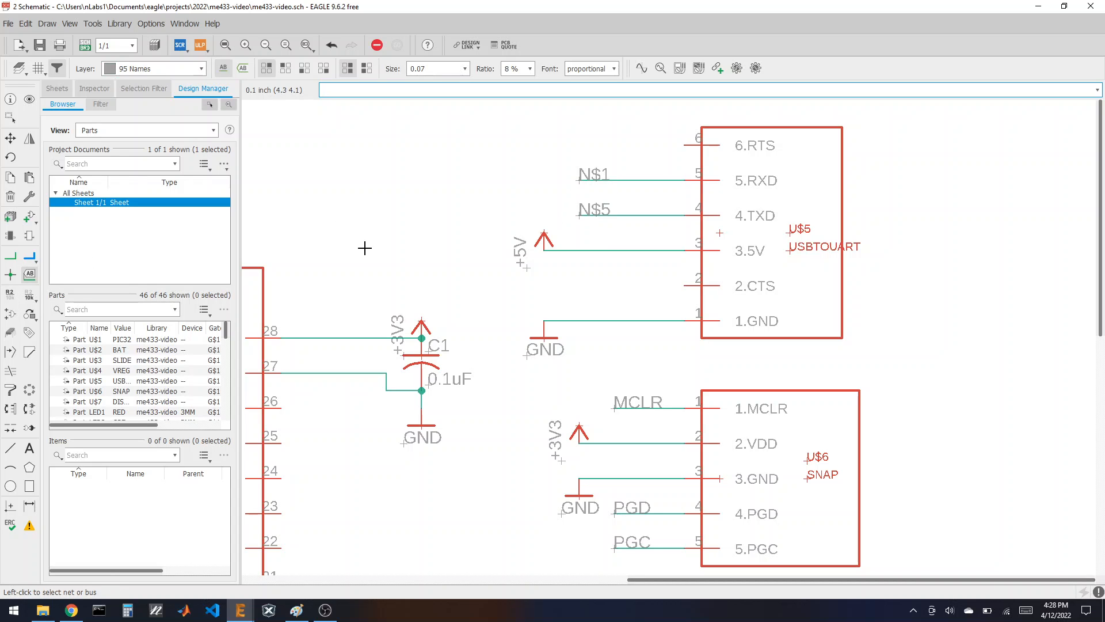
Name the net at the USBTOUART connector's RXD pin U1TX, connecting it to the PIC32's net of that name.
{"action": "left_click", "coordinate": [10, 294]}
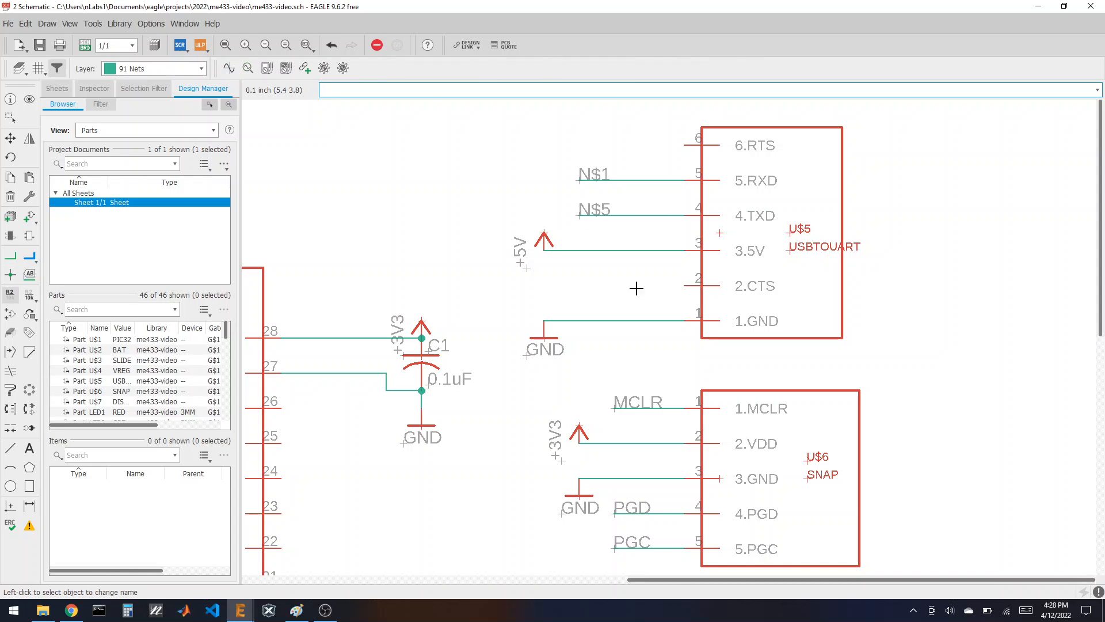
{"action": "left_click", "coordinate": [586, 183]}
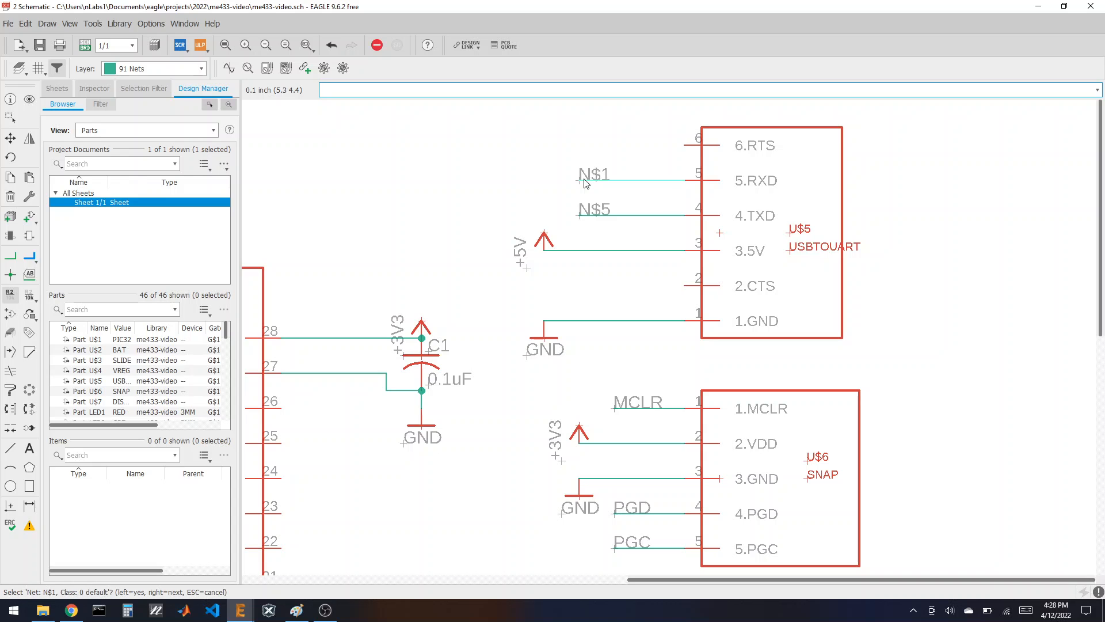
{"action": "left_click", "coordinate": [585, 183]}
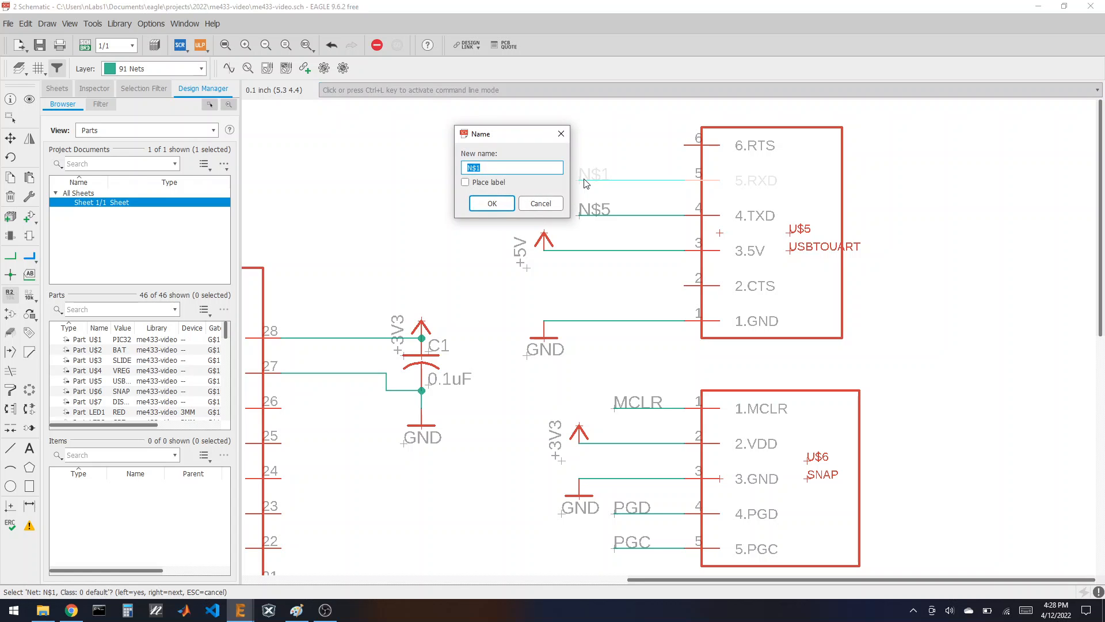
{"action": "type", "text": "U1TX"}
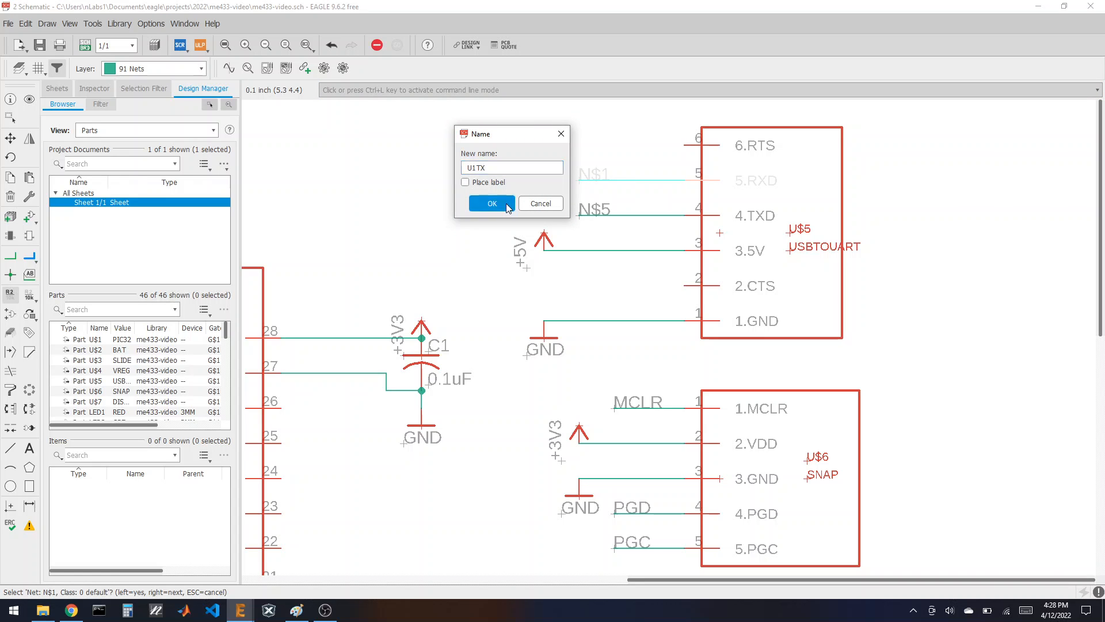
{"action": "key", "text": "Return"}
{"action": "key", "text": "Return"}
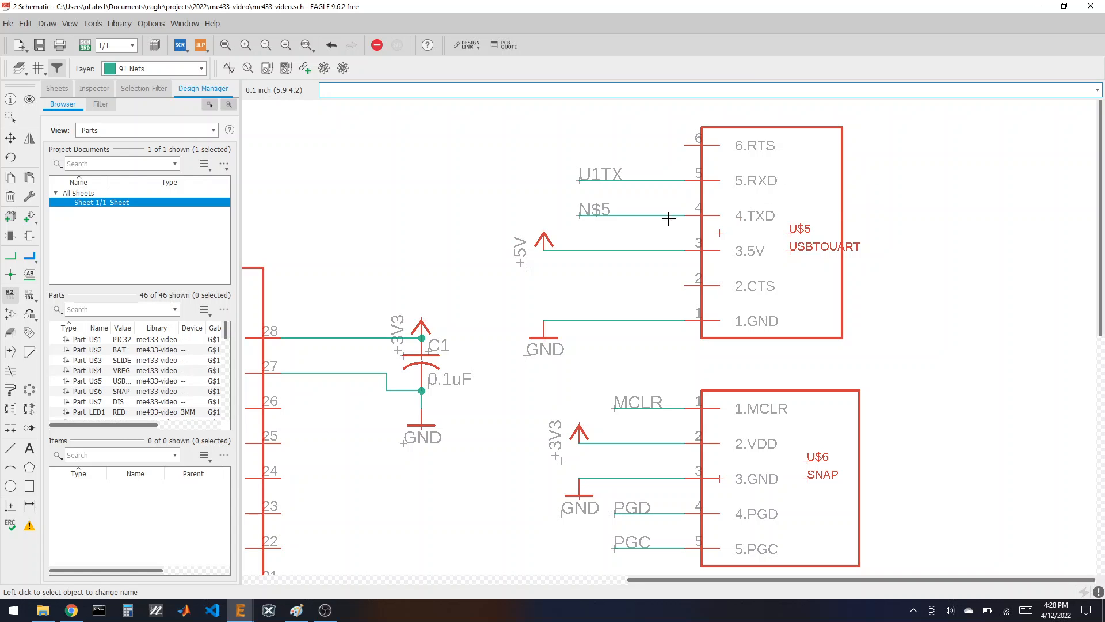
Name the net at the USBTOUART connector's TXD pin U1RX, joining it with the PIC32's U1RX net.
{"action": "left_click", "coordinate": [588, 216]}
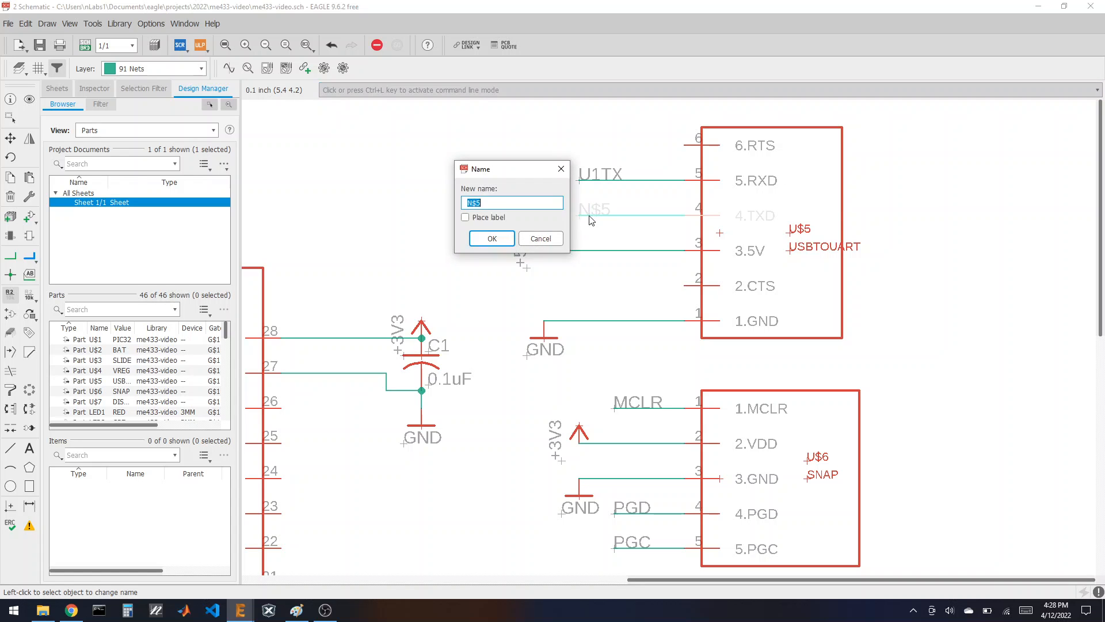
{"action": "type", "text": "U1RX"}
{"action": "left_click", "coordinate": [492, 238]}
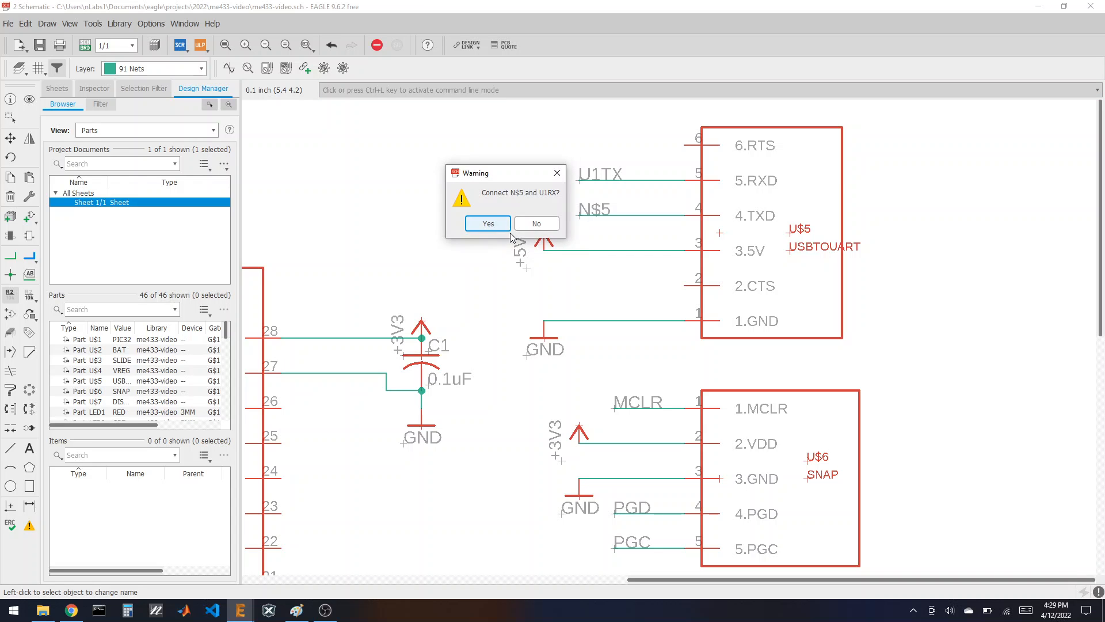
{"action": "left_click", "coordinate": [491, 223]}
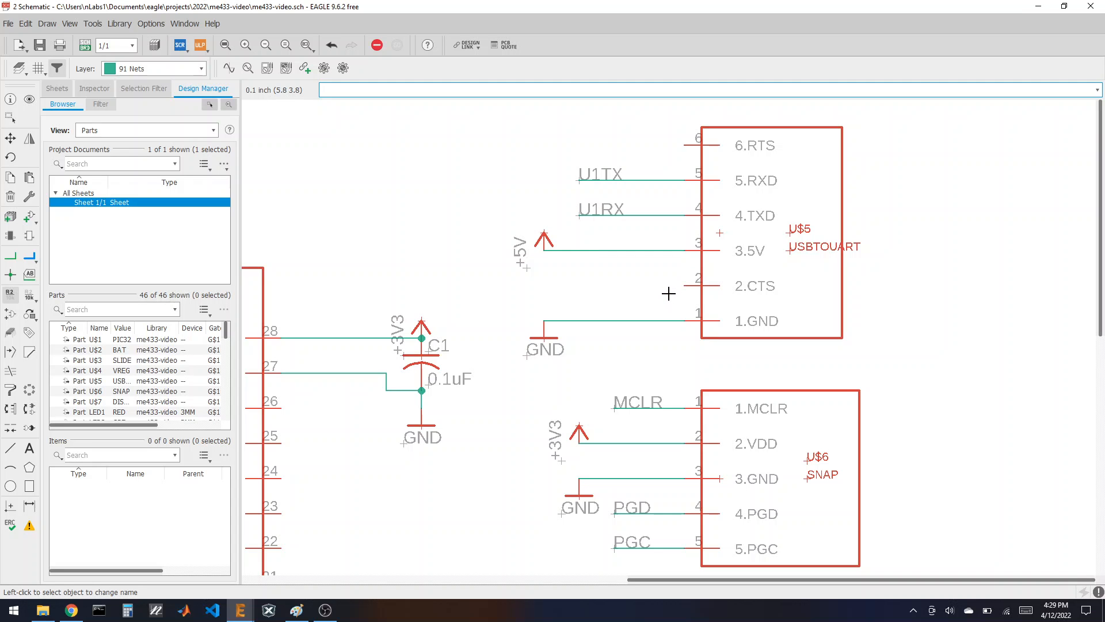
Check the whole schematic and save it.
{"action": "scroll", "coordinate": [766, 252], "scroll_direction": "down", "scroll_amount": 5}
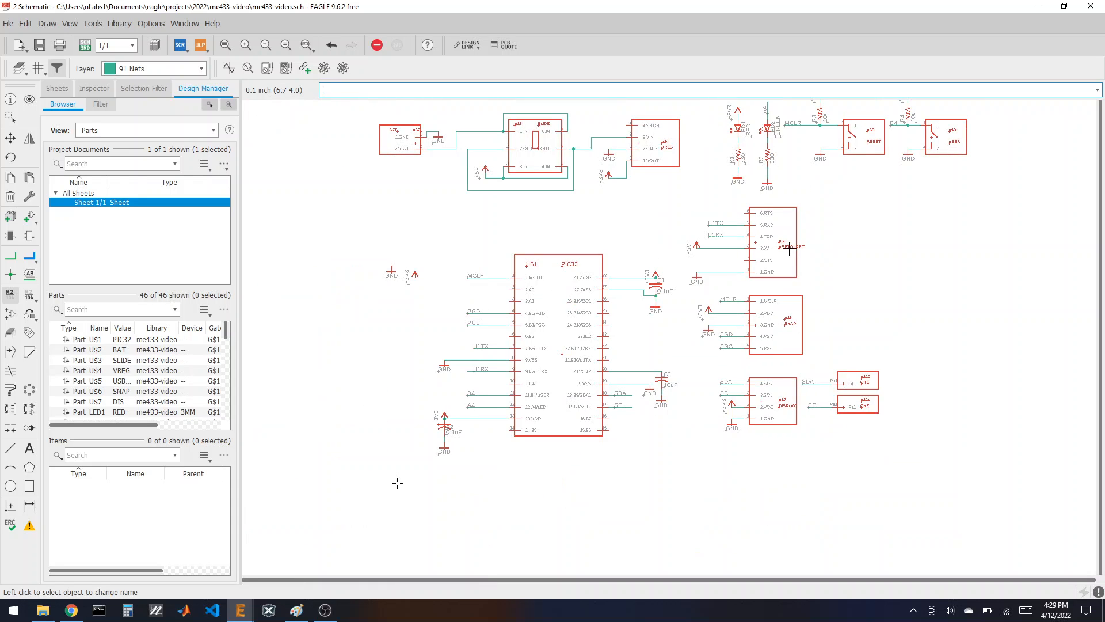
{"action": "scroll", "coordinate": [789, 249], "scroll_direction": "down", "scroll_amount": 2}
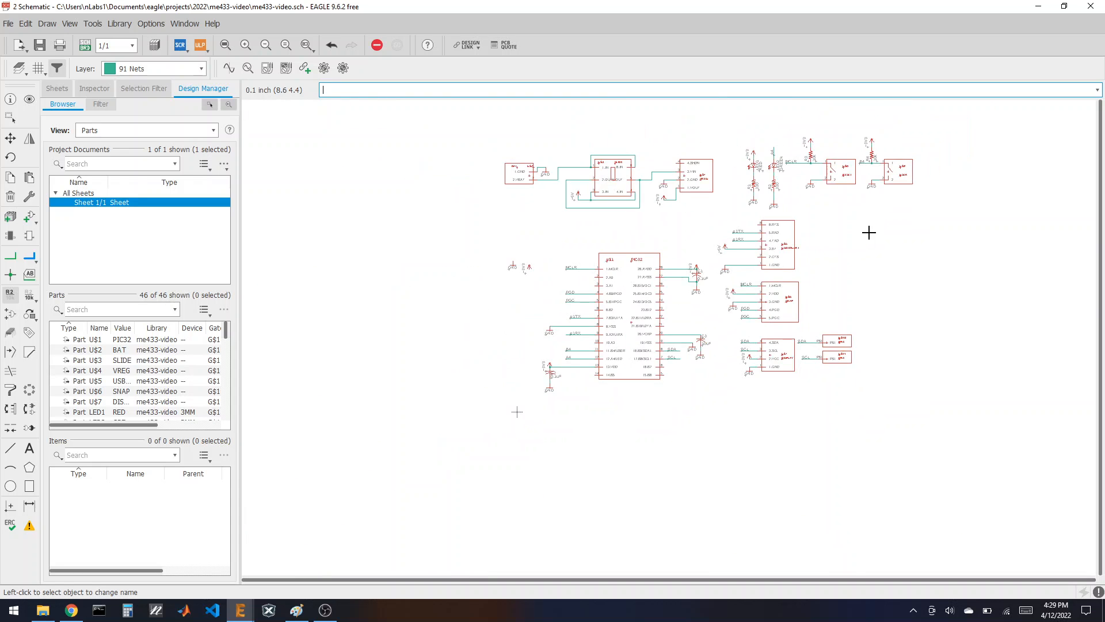
{"action": "scroll", "coordinate": [869, 232], "scroll_direction": "up", "scroll_amount": 2}
{"action": "scroll", "coordinate": [853, 248], "scroll_direction": "down", "scroll_amount": 1}
{"action": "scroll", "coordinate": [925, 173], "scroll_direction": "up", "scroll_amount": 1}
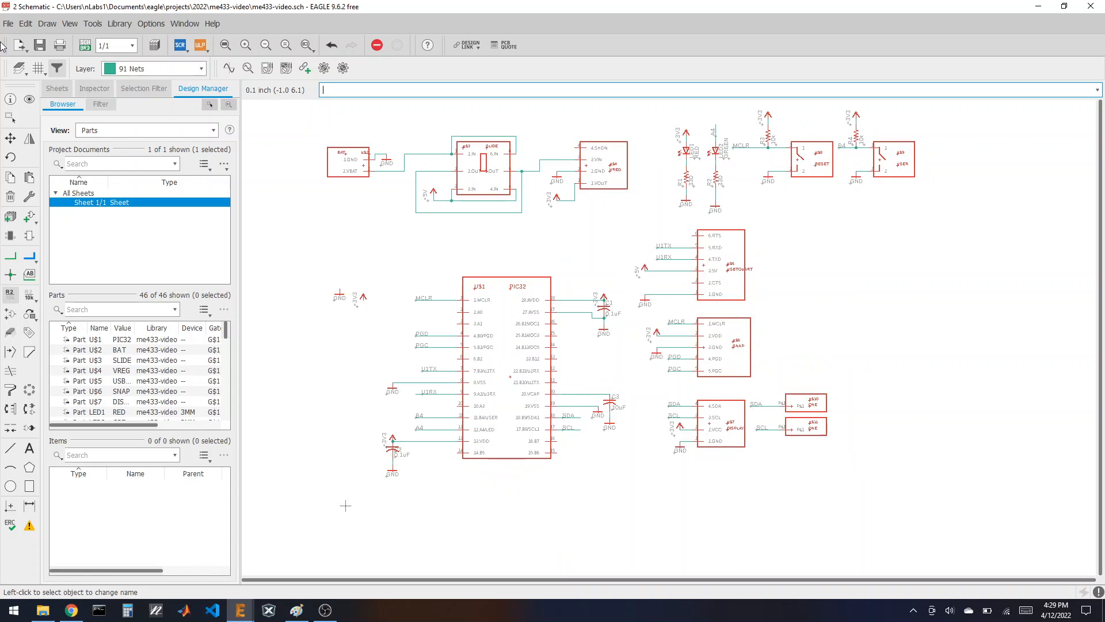
{"action": "left_click", "coordinate": [38, 46]}
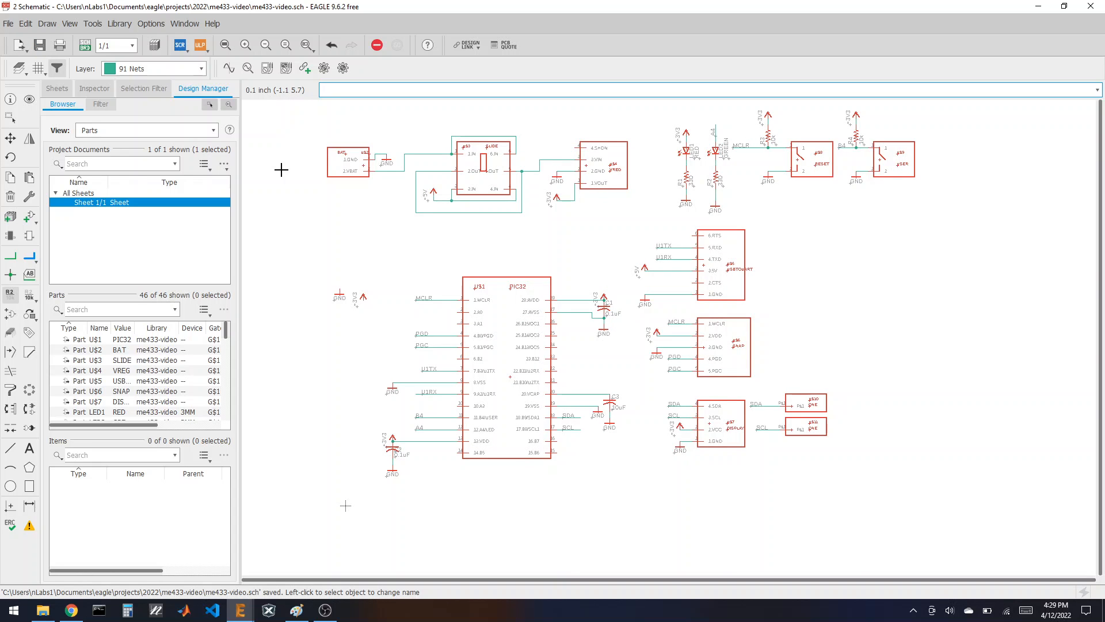
Draw short net stubs from the PIC32's unused A0, A1 and B2 pins.
{"action": "scroll", "coordinate": [504, 375], "scroll_direction": "up", "scroll_amount": 2}
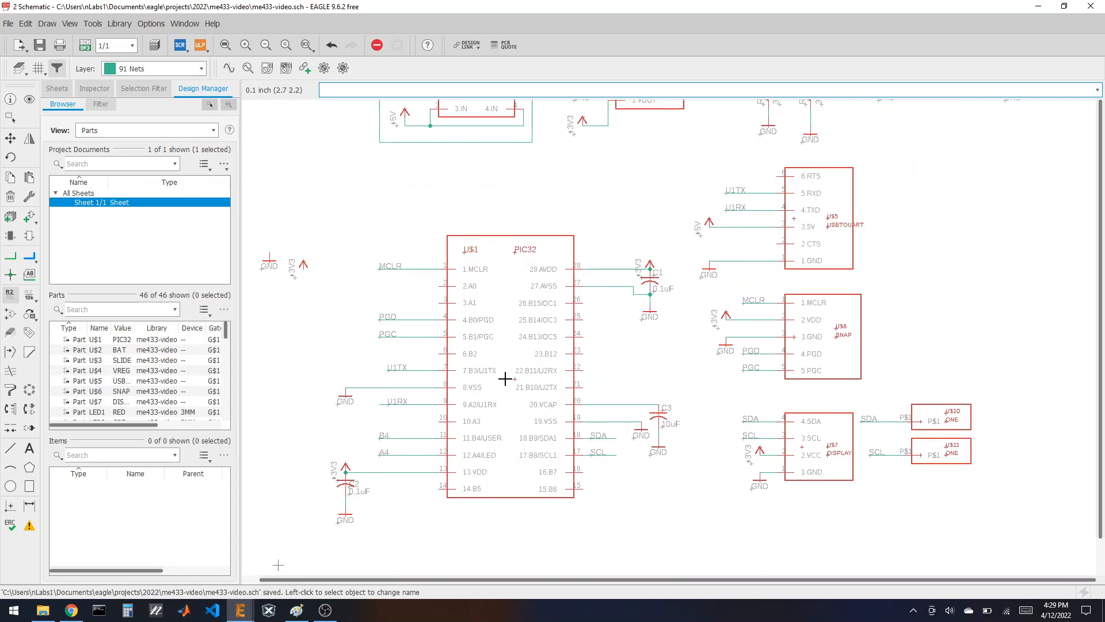
{"action": "scroll", "coordinate": [560, 404], "scroll_direction": "up", "scroll_amount": 2}
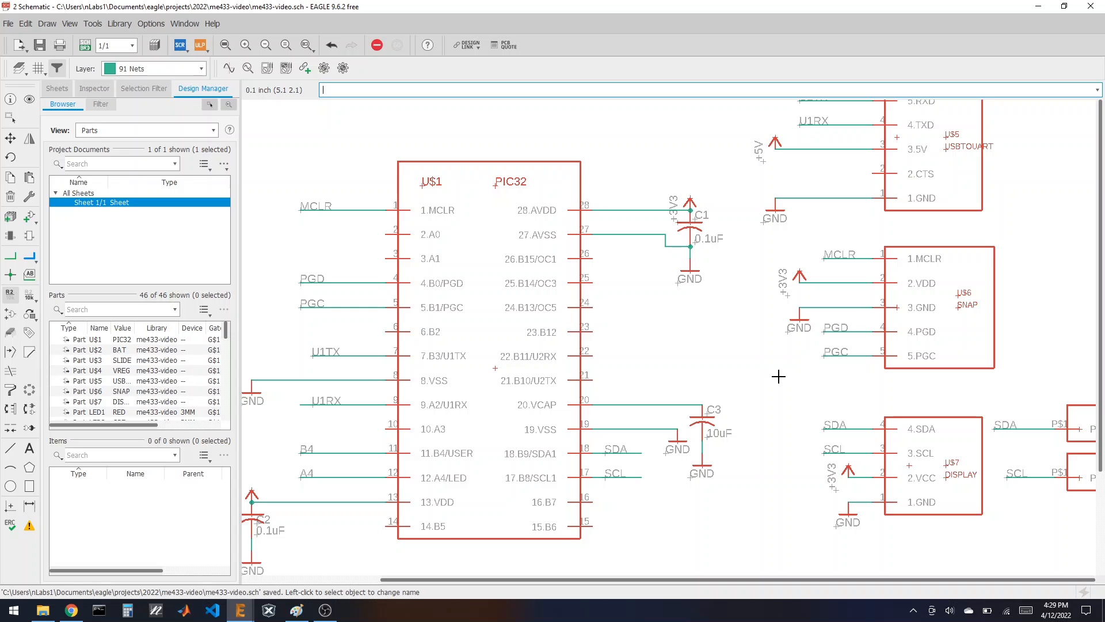
{"action": "left_click", "coordinate": [11, 256]}
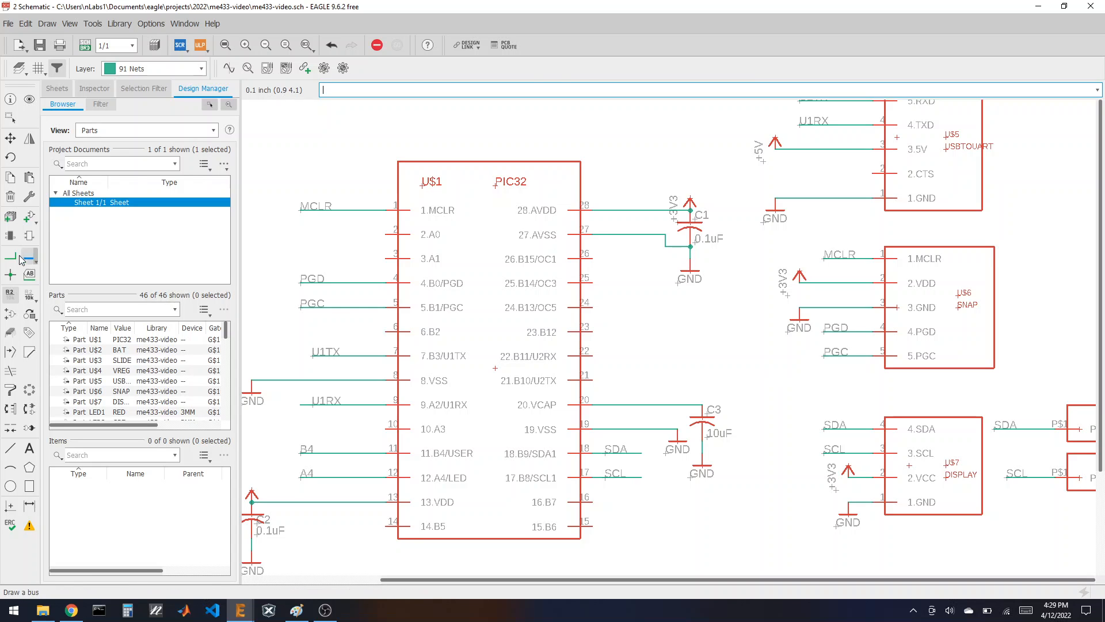
{"action": "left_click", "coordinate": [395, 238]}
{"action": "double_click", "coordinate": [300, 234]}
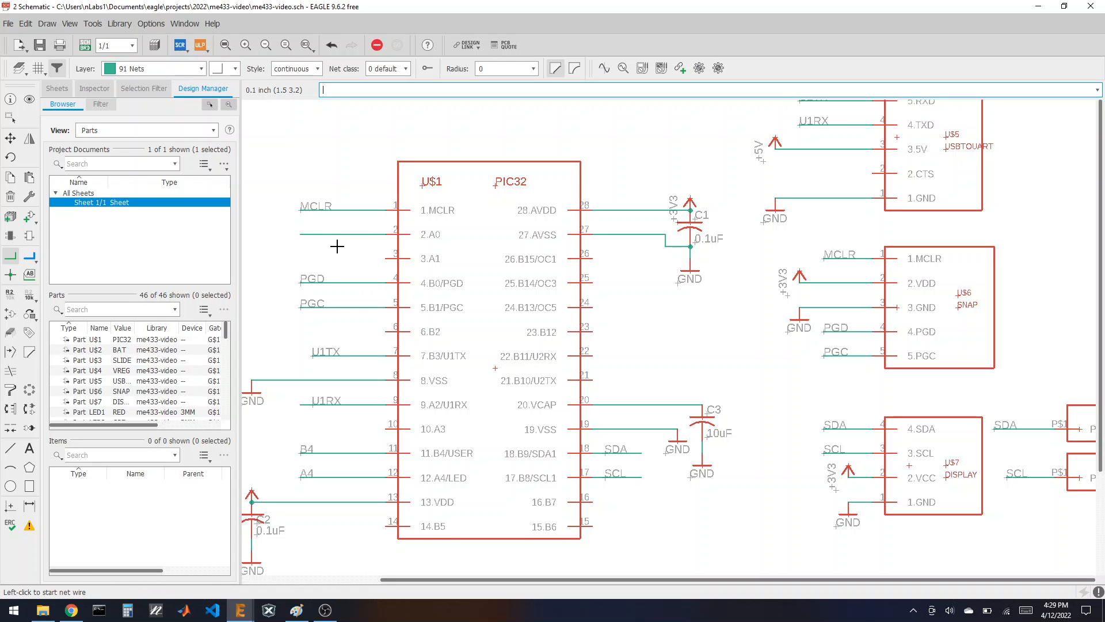
{"action": "left_click", "coordinate": [392, 259]}
{"action": "double_click", "coordinate": [301, 259]}
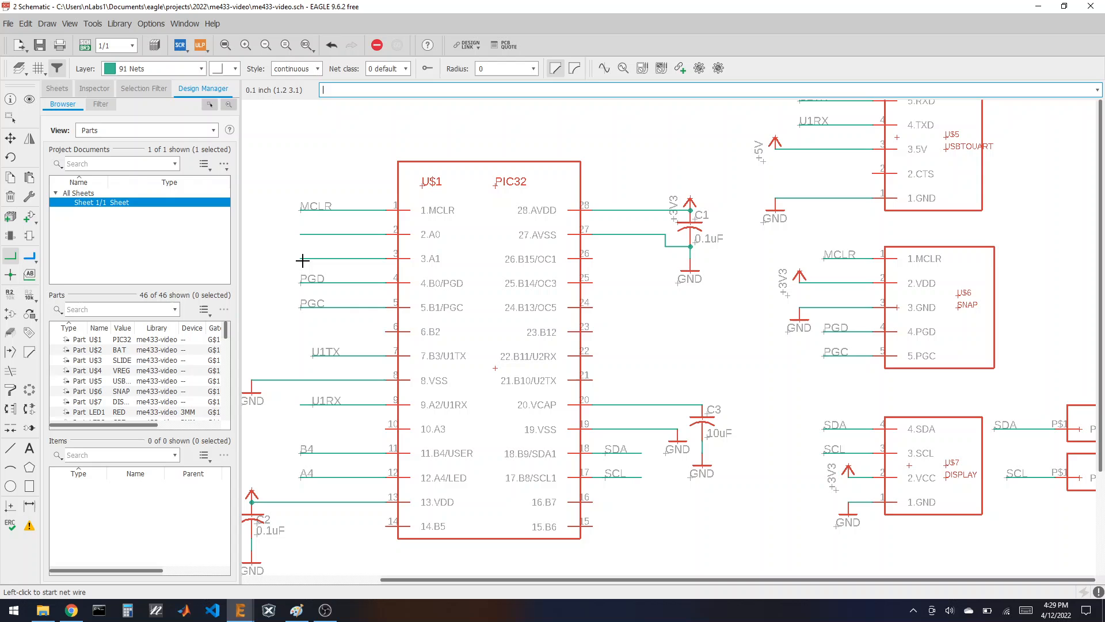
{"action": "left_click", "coordinate": [386, 327]}
{"action": "double_click", "coordinate": [302, 337]}
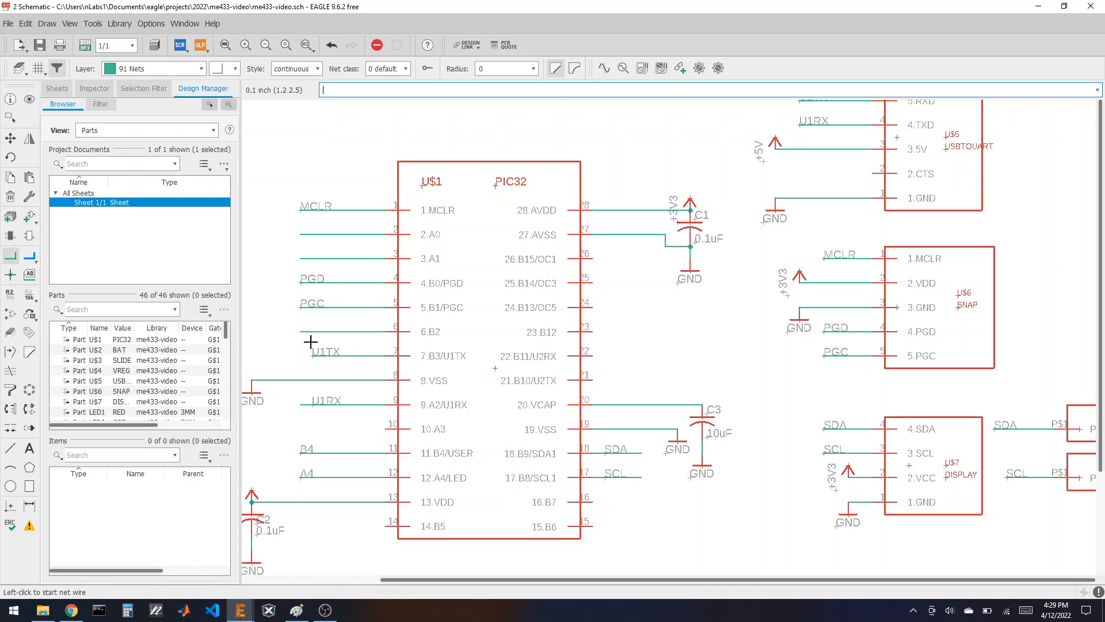
Draw short net stubs from the PIC32's A3, B5, B6 and B7 pins.
{"action": "left_click", "coordinate": [385, 429]}
{"action": "double_click", "coordinate": [301, 428]}
{"action": "left_click", "coordinate": [384, 525]}
{"action": "double_click", "coordinate": [303, 526]}
{"action": "left_click", "coordinate": [593, 525]}
{"action": "double_click", "coordinate": [678, 526]}
{"action": "left_click", "coordinate": [594, 501]}
{"action": "double_click", "coordinate": [678, 501]}
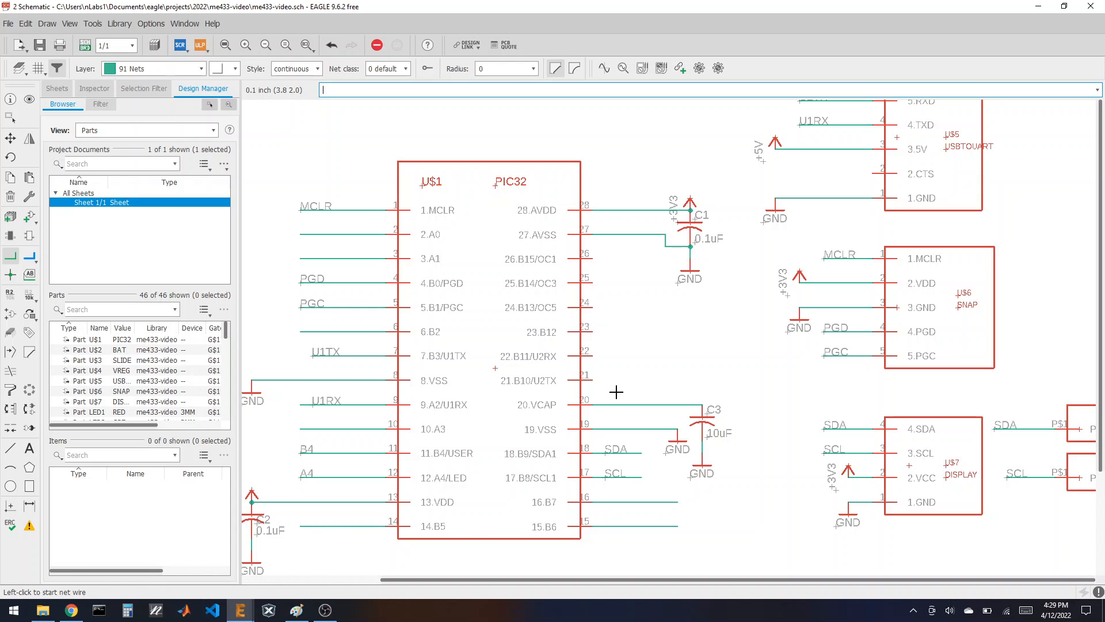
Draw short net stubs from the PIC32's B10/U2TX, B11/U2RX and B12 pins.
{"action": "left_click", "coordinate": [596, 381]}
{"action": "double_click", "coordinate": [666, 380]}
{"action": "left_click", "coordinate": [593, 356]}
{"action": "double_click", "coordinate": [666, 356]}
{"action": "left_click", "coordinate": [593, 333]}
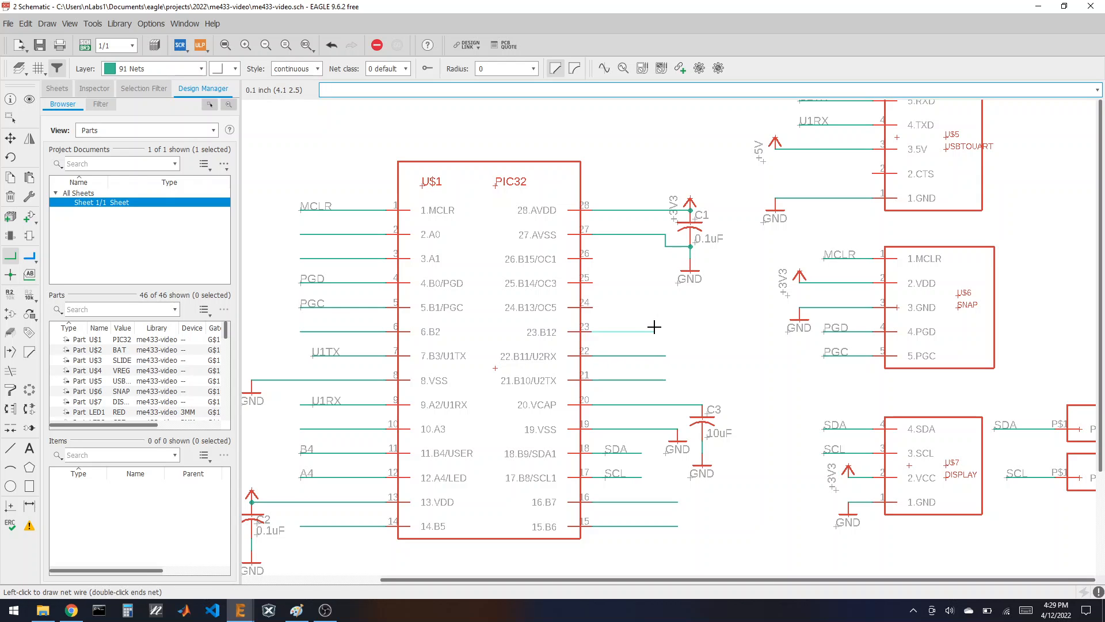
{"action": "double_click", "coordinate": [666, 332]}
Draw short net stubs from the PIC32's B13/OC5, B14/OC3 and B15/OC1 pins.
{"action": "left_click", "coordinate": [593, 307]}
{"action": "double_click", "coordinate": [666, 307]}
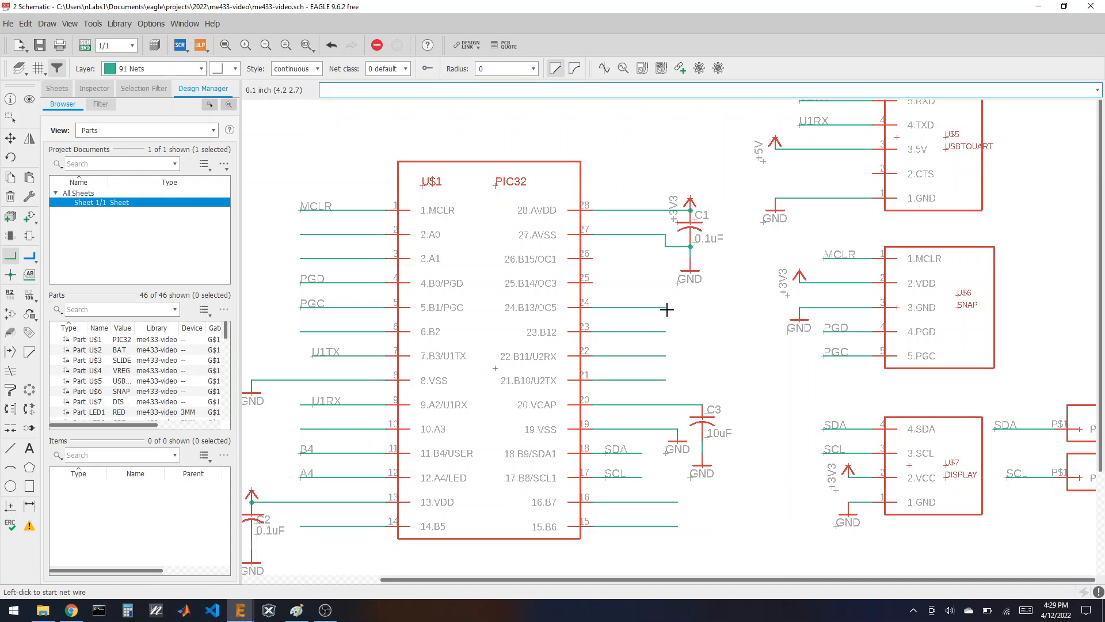
{"action": "left_click", "coordinate": [593, 283]}
{"action": "double_click", "coordinate": [654, 283]}
{"action": "left_click", "coordinate": [593, 259]}
{"action": "double_click", "coordinate": [653, 259]}
Place net labels on the stubs at the PIC32's A0, A1, B2, A3 and B5 pins.
{"action": "left_click", "coordinate": [30, 274]}
{"action": "left_click", "coordinate": [303, 234]}
{"action": "left_click", "coordinate": [300, 234]}
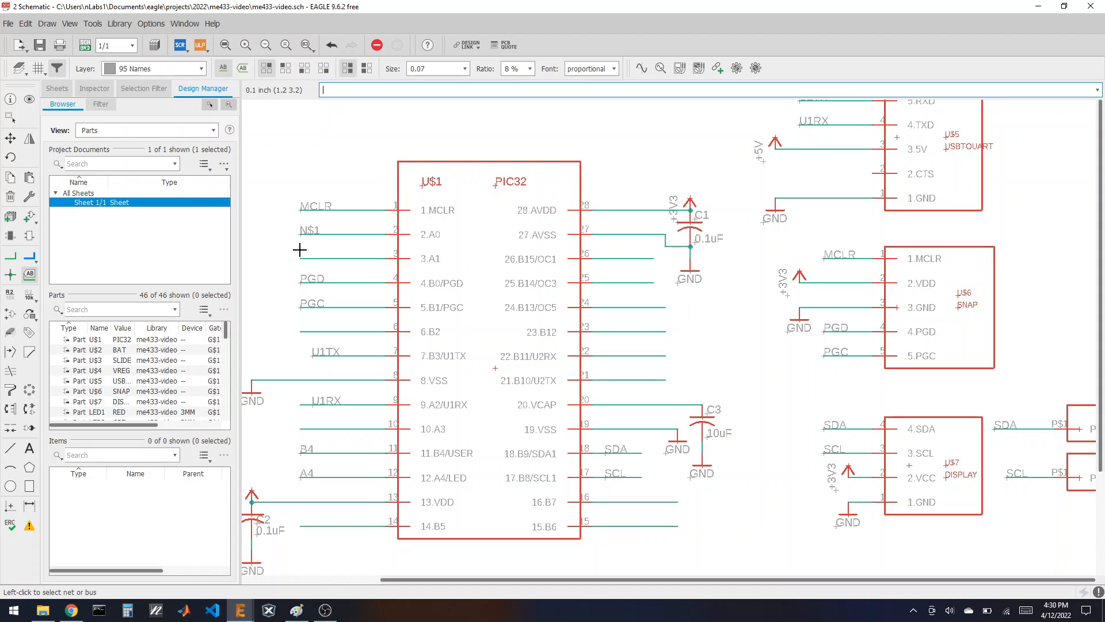
{"action": "left_click", "coordinate": [300, 258]}
{"action": "left_click", "coordinate": [300, 258]}
{"action": "left_click", "coordinate": [299, 332]}
{"action": "left_click", "coordinate": [300, 331]}
{"action": "left_click", "coordinate": [305, 431]}
{"action": "left_click", "coordinate": [305, 430]}
{"action": "left_click", "coordinate": [305, 523]}
{"action": "left_click", "coordinate": [305, 522]}
Place net labels on the stubs at the PIC32's B6, B7, B10/U2TX, B11/U2RX and B12 pins.
{"action": "left_click", "coordinate": [618, 526]}
{"action": "left_click", "coordinate": [609, 525]}
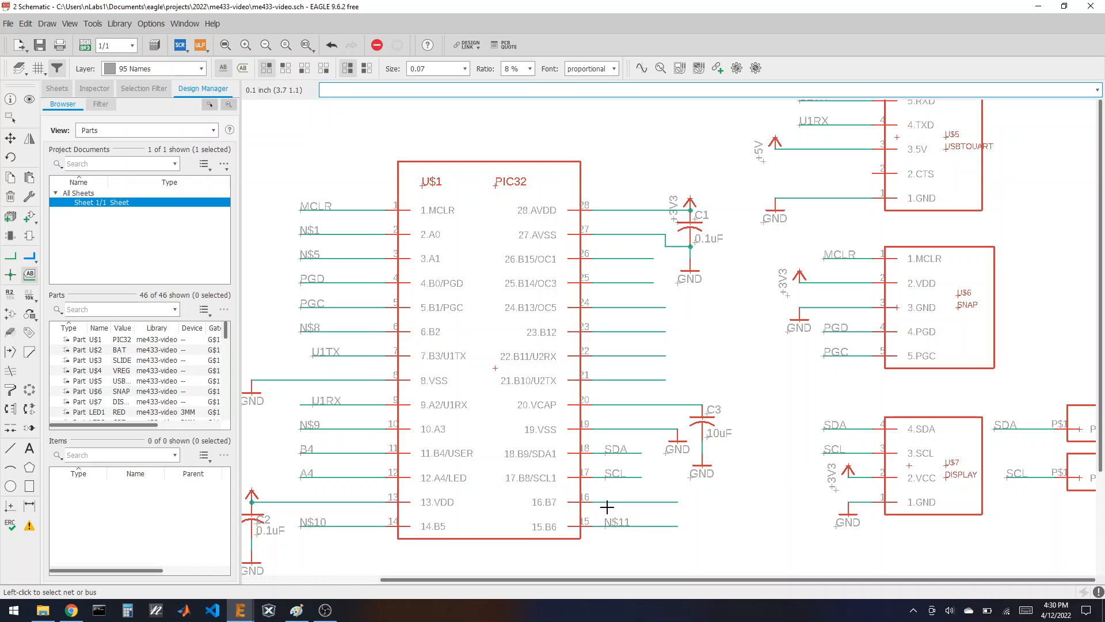
{"action": "left_click", "coordinate": [607, 502]}
{"action": "left_click", "coordinate": [611, 381]}
{"action": "left_click", "coordinate": [616, 380]}
{"action": "left_click", "coordinate": [617, 358]}
{"action": "left_click", "coordinate": [617, 357]}
{"action": "left_click", "coordinate": [617, 331]}
{"action": "left_click", "coordinate": [618, 331]}
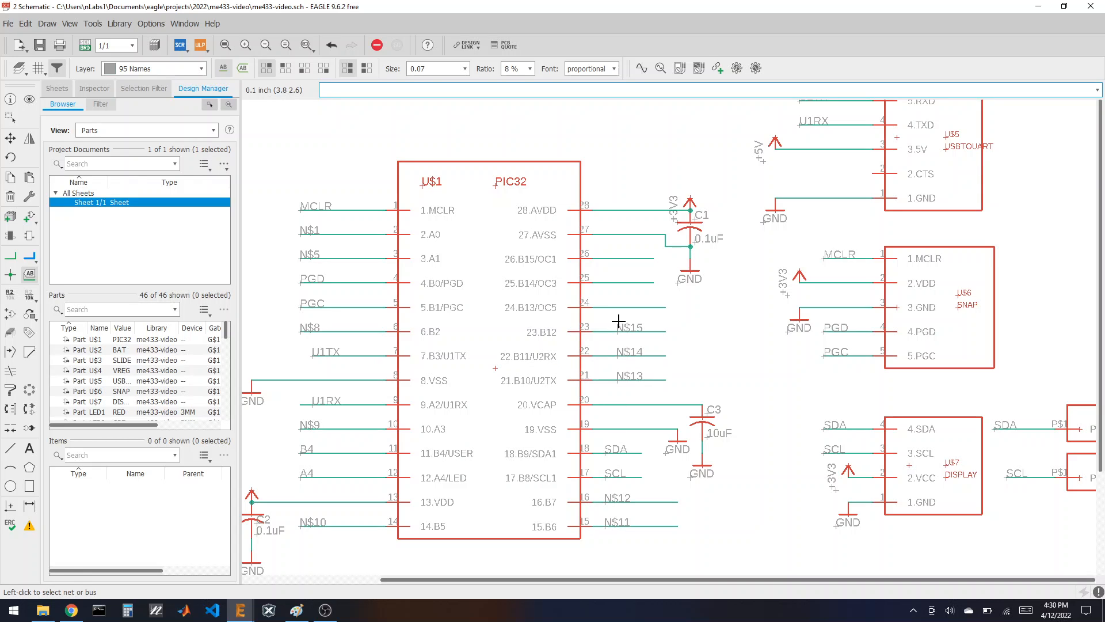
Place net labels on the stubs at the PIC32's B13/OC5, B14/OC3 and B15/OC1 pins.
{"action": "left_click", "coordinate": [617, 307]}
{"action": "left_click", "coordinate": [618, 306]}
{"action": "left_click", "coordinate": [617, 283]}
{"action": "left_click", "coordinate": [617, 282]}
{"action": "left_click", "coordinate": [617, 258]}
{"action": "left_click", "coordinate": [617, 258]}
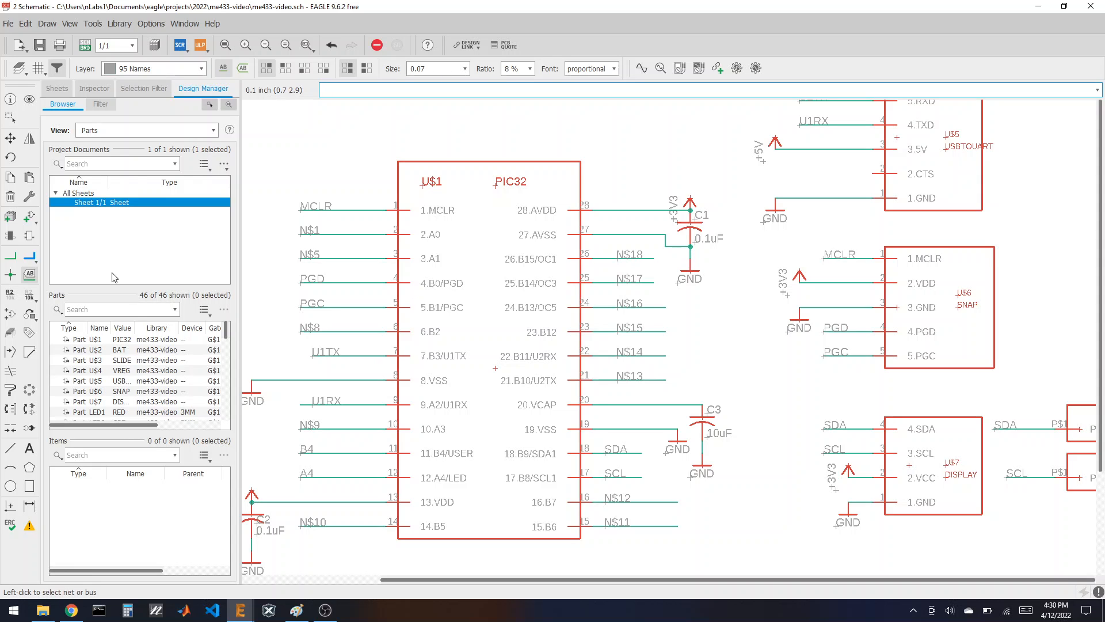
Name the nets at the PIC32's B15/OC1, B14/OC3 and B13/OC5 pins B15, B14 and B13.
{"action": "left_click", "coordinate": [10, 294]}
{"action": "left_click", "coordinate": [620, 260]}
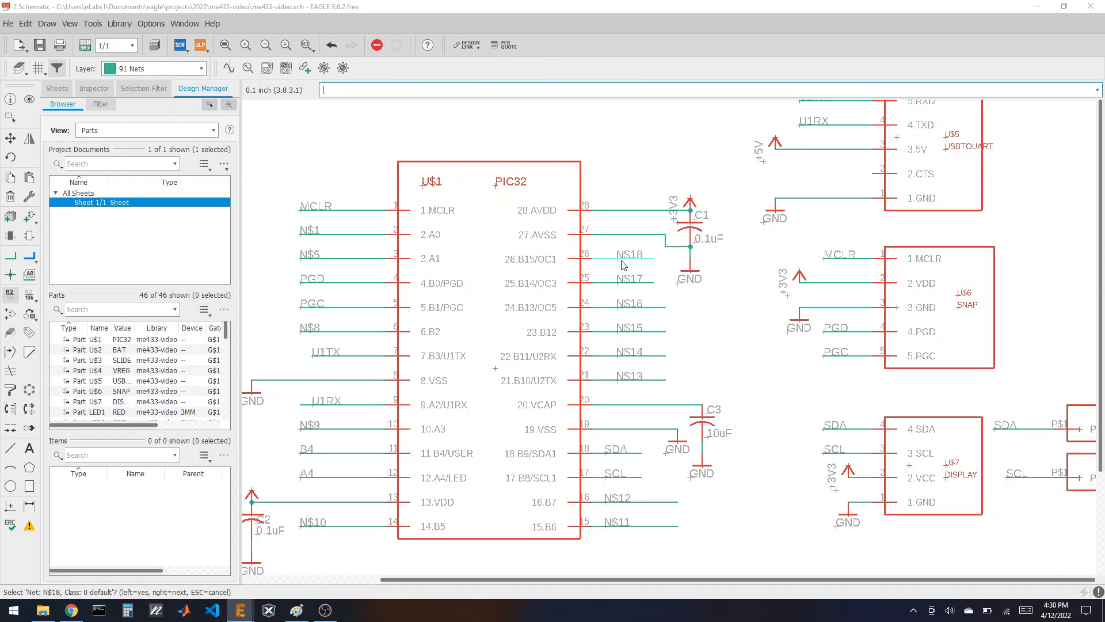
{"action": "left_click", "coordinate": [621, 262]}
{"action": "type", "text": "B15"}
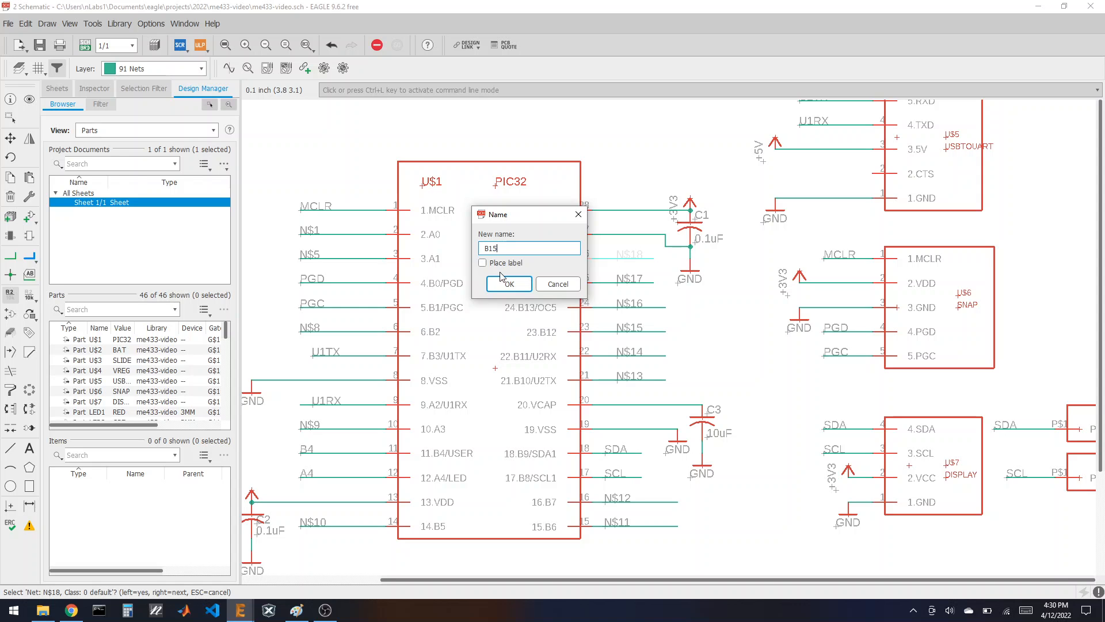
{"action": "left_click", "coordinate": [509, 283]}
{"action": "left_click", "coordinate": [635, 284]}
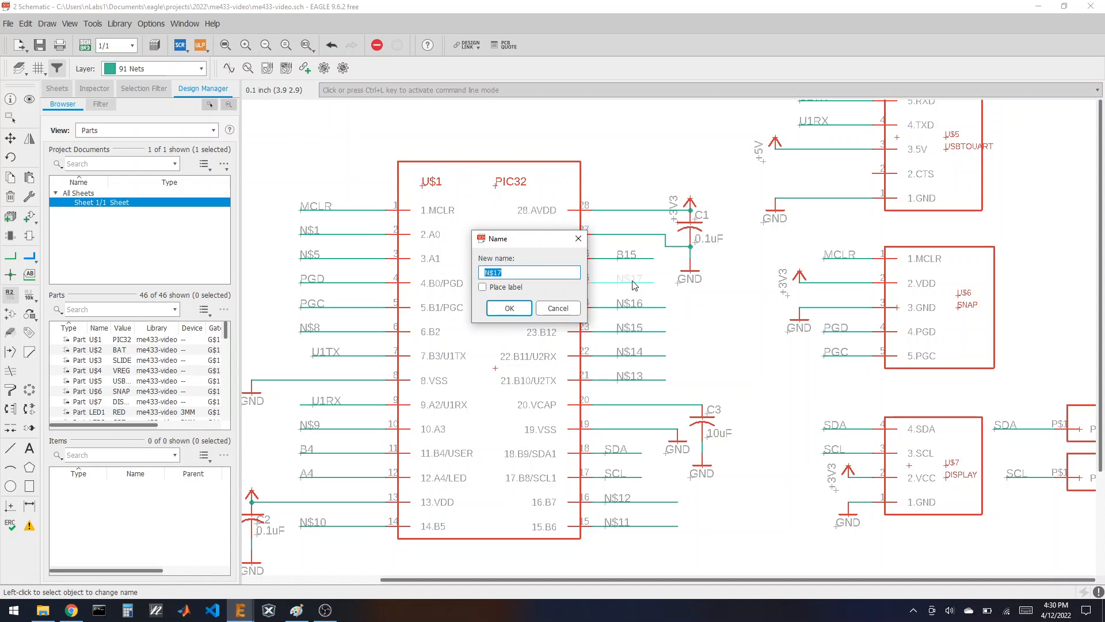
{"action": "type", "text": "B14"}
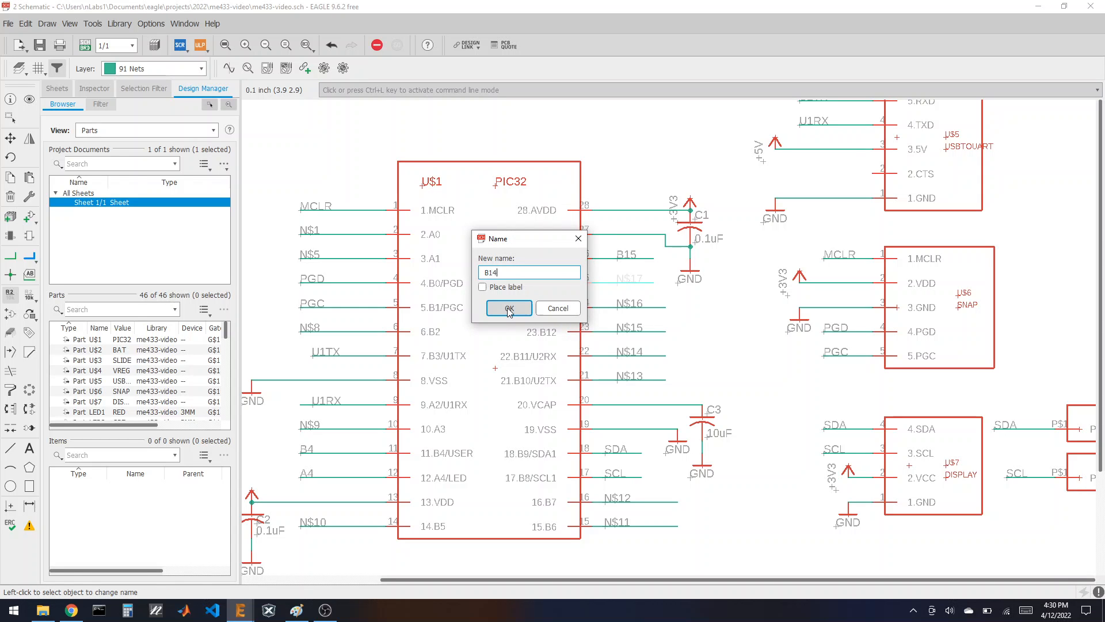
{"action": "left_click", "coordinate": [507, 307]}
{"action": "left_click", "coordinate": [628, 311]}
{"action": "type", "text": "B13"}
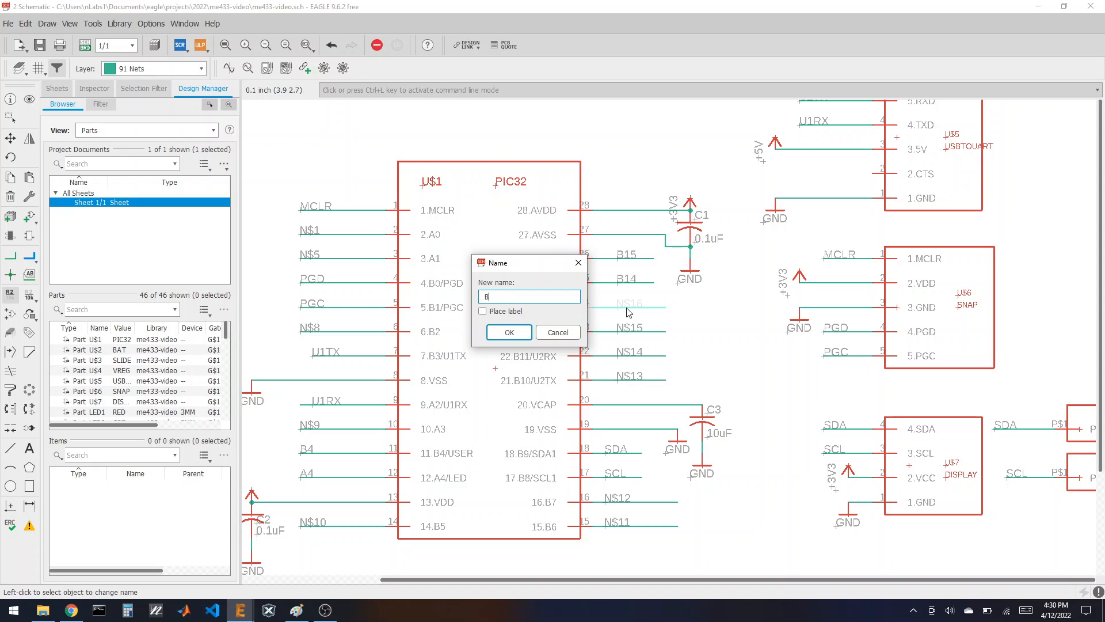
{"action": "left_click", "coordinate": [509, 332]}
Name the nets at the PIC32's B12, B11/U2RX and B10/U2TX pins B12, B11 and B10.
{"action": "left_click", "coordinate": [629, 331]}
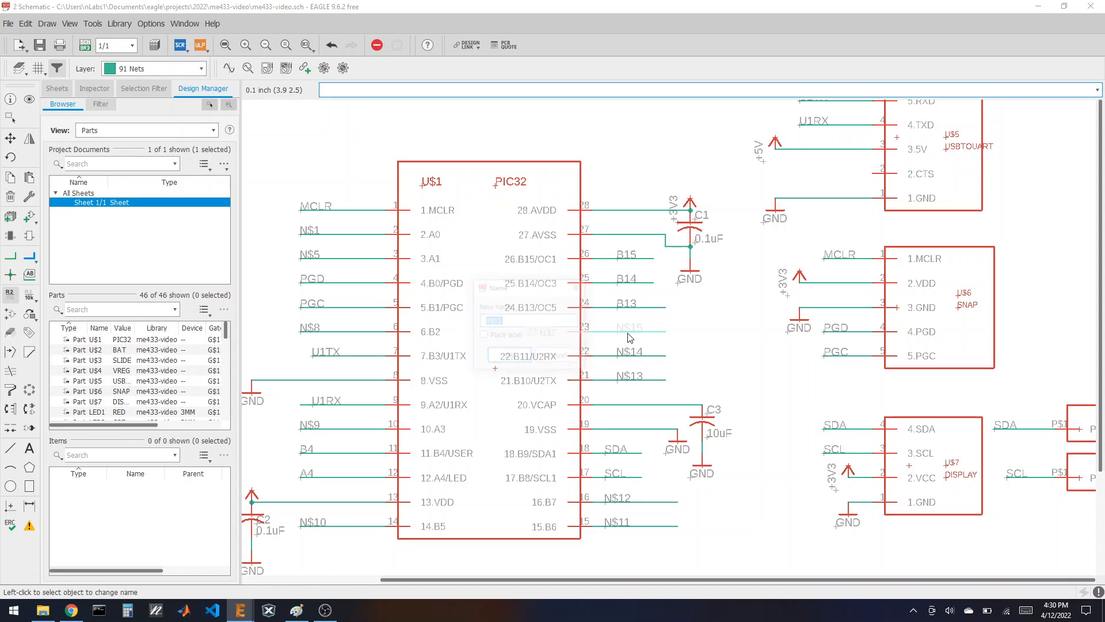
{"action": "type", "text": "B12"}
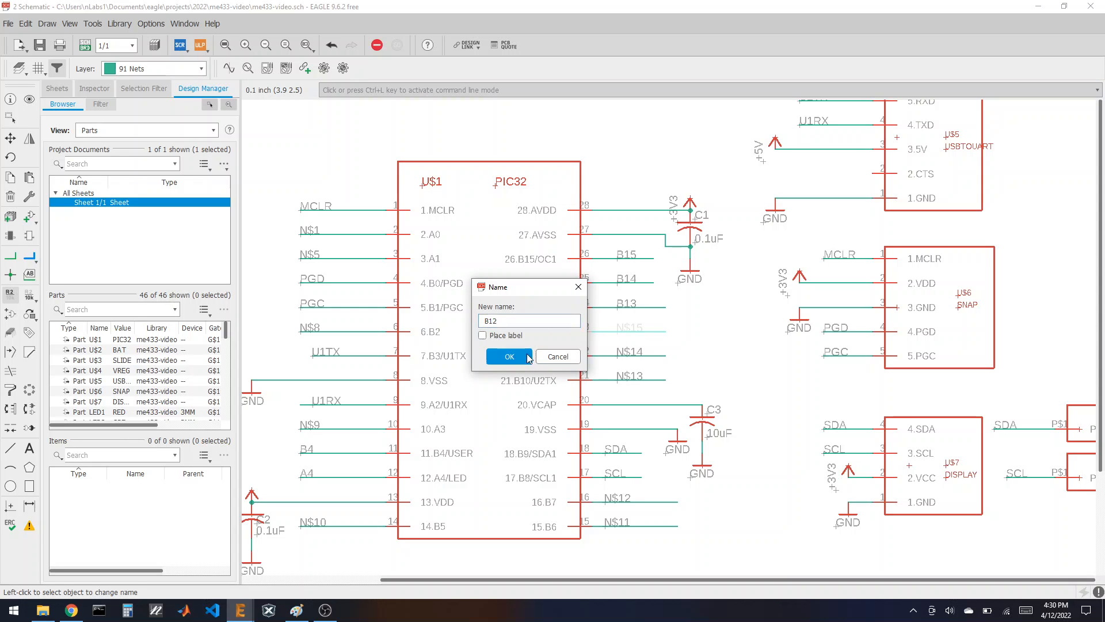
{"action": "left_click", "coordinate": [505, 356]}
{"action": "left_click", "coordinate": [632, 355]}
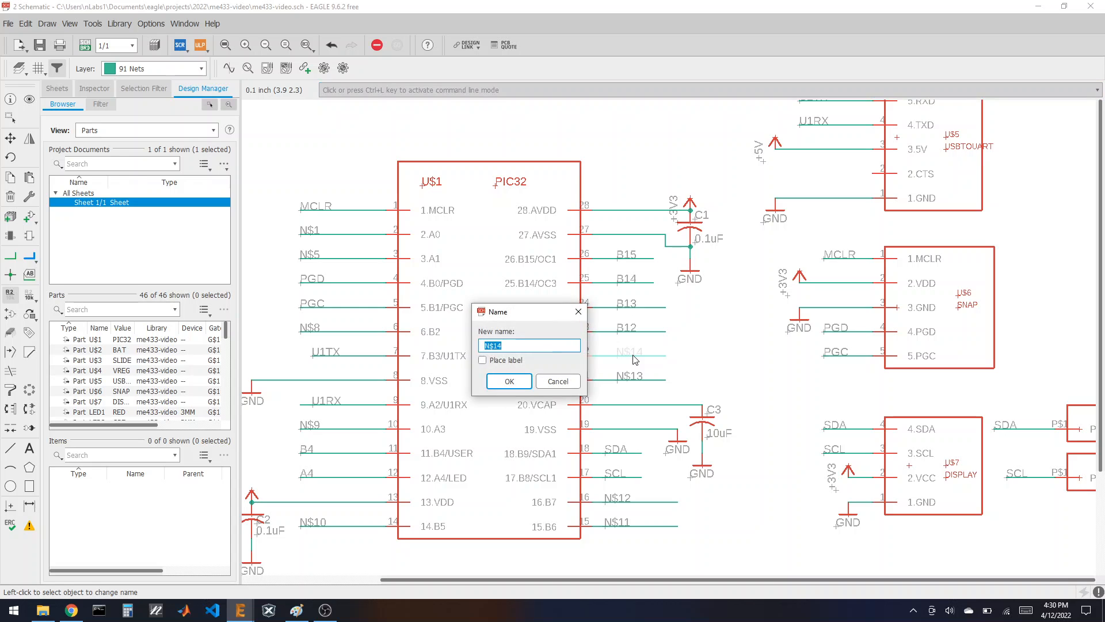
{"action": "type", "text": "B11"}
{"action": "left_click", "coordinate": [516, 385]}
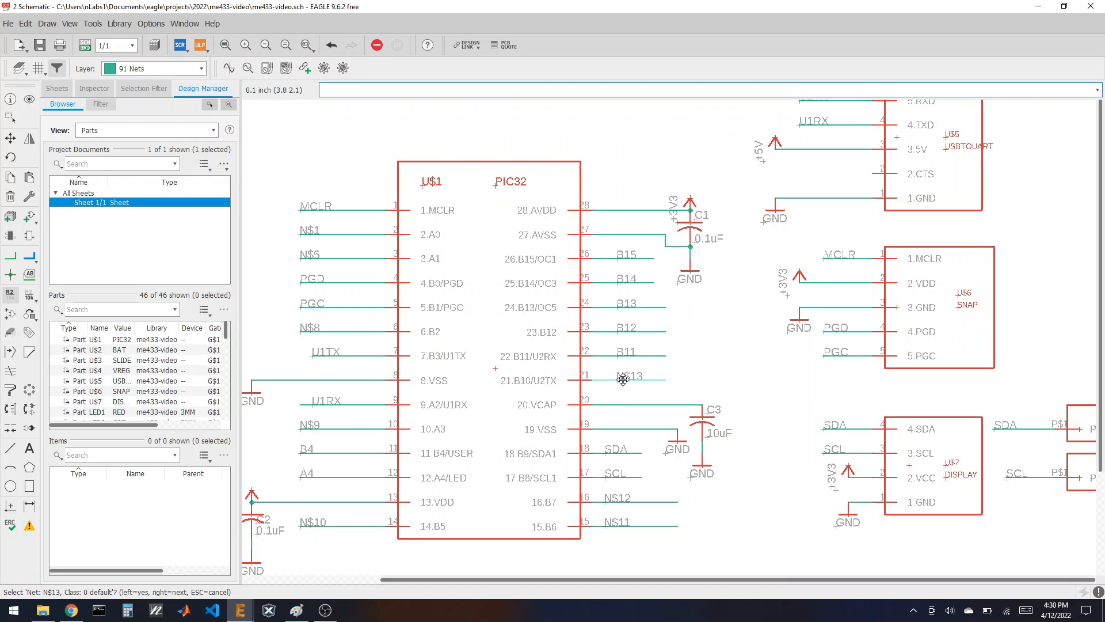
{"action": "left_click", "coordinate": [624, 381]}
{"action": "type", "text": "B10"}
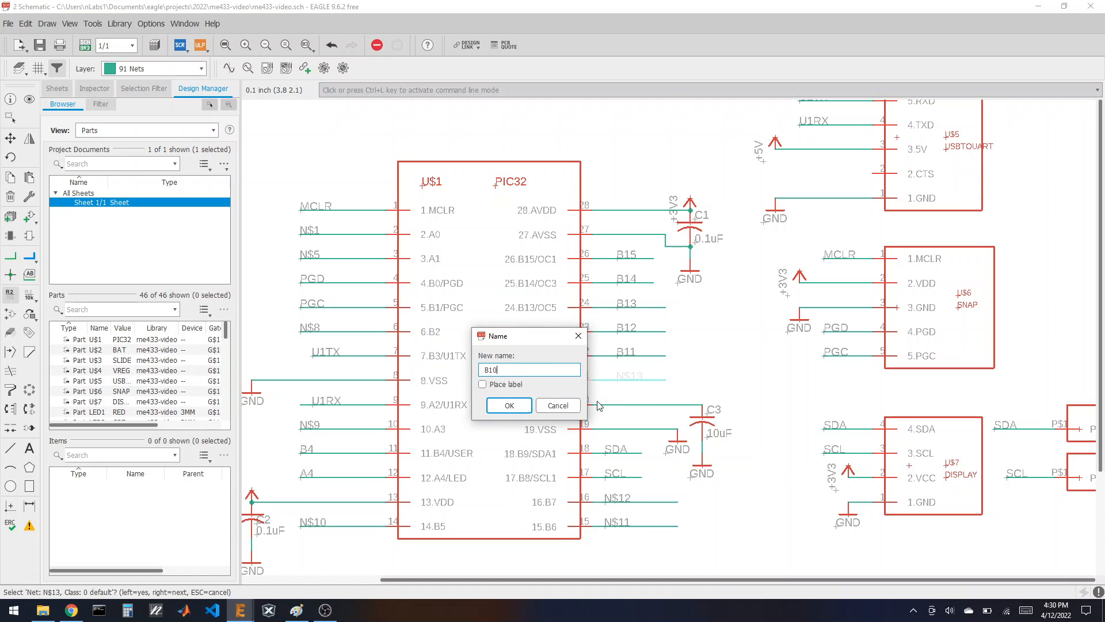
{"action": "left_click", "coordinate": [509, 406]}
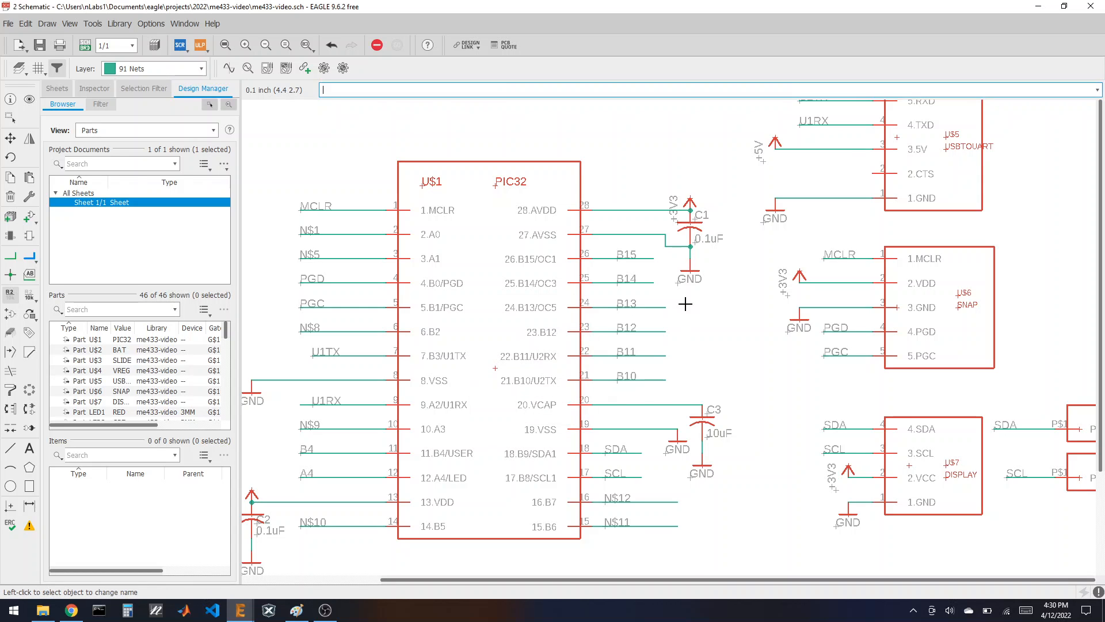
Name the nets at the PIC32's pins 16 and 15 B7 and B6 respectively.
{"action": "left_click", "coordinate": [614, 502]}
{"action": "type", "text": "B7"}
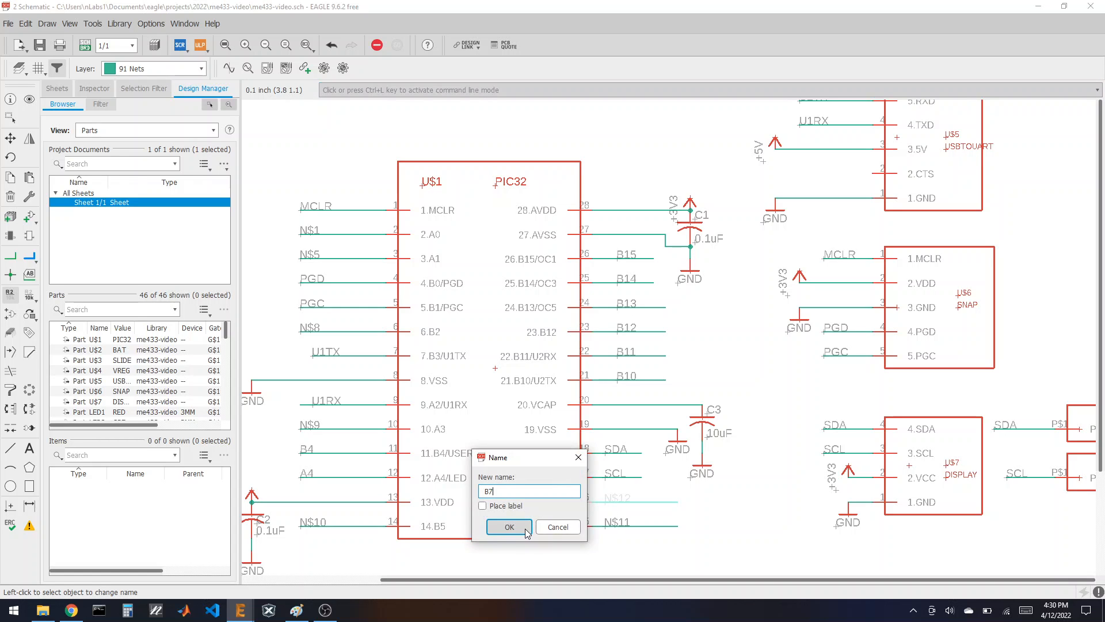
{"action": "left_click", "coordinate": [510, 527]}
{"action": "left_click", "coordinate": [612, 526]}
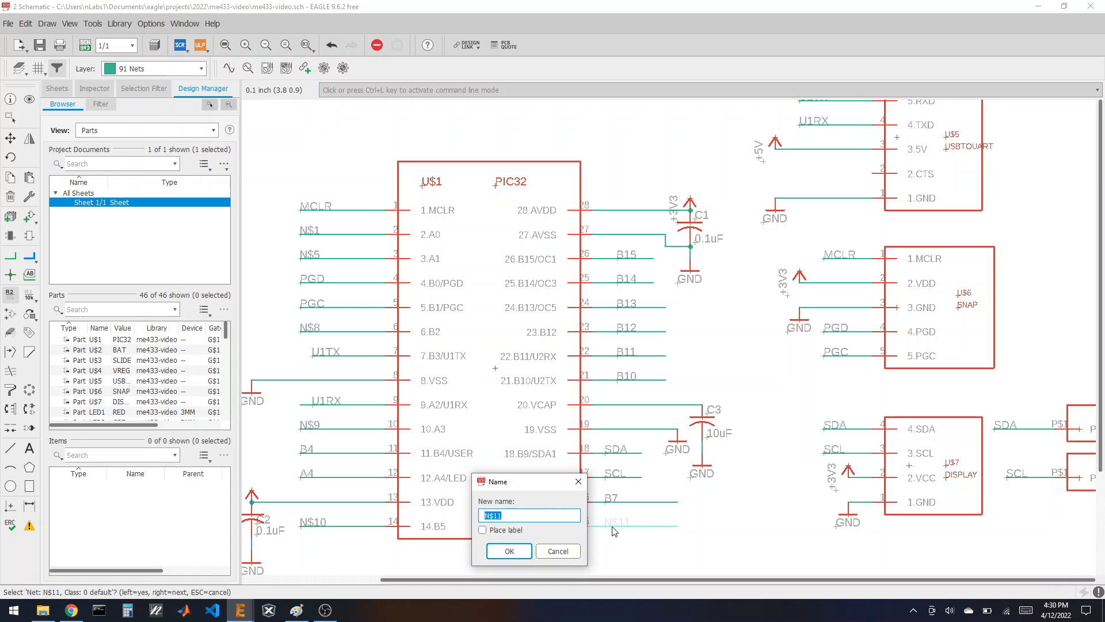
{"action": "type", "text": "B6"}
{"action": "left_click", "coordinate": [510, 551]}
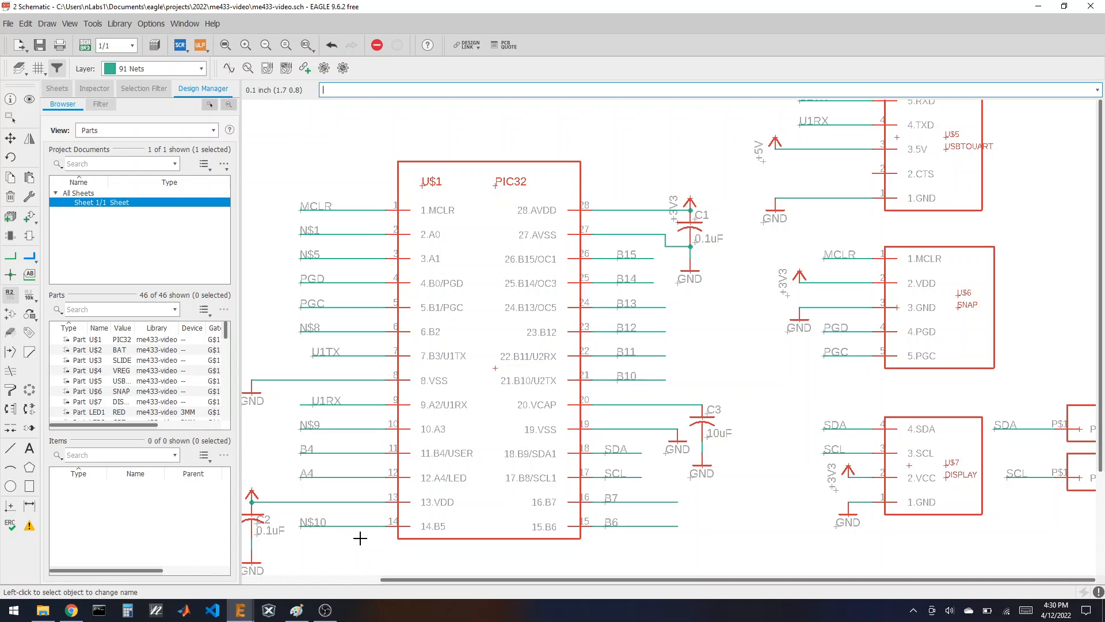
Name the nets at the PIC32's pins 14 and 10 B5 and A3 respectively.
{"action": "left_click", "coordinate": [302, 527]}
{"action": "type", "text": "B5"}
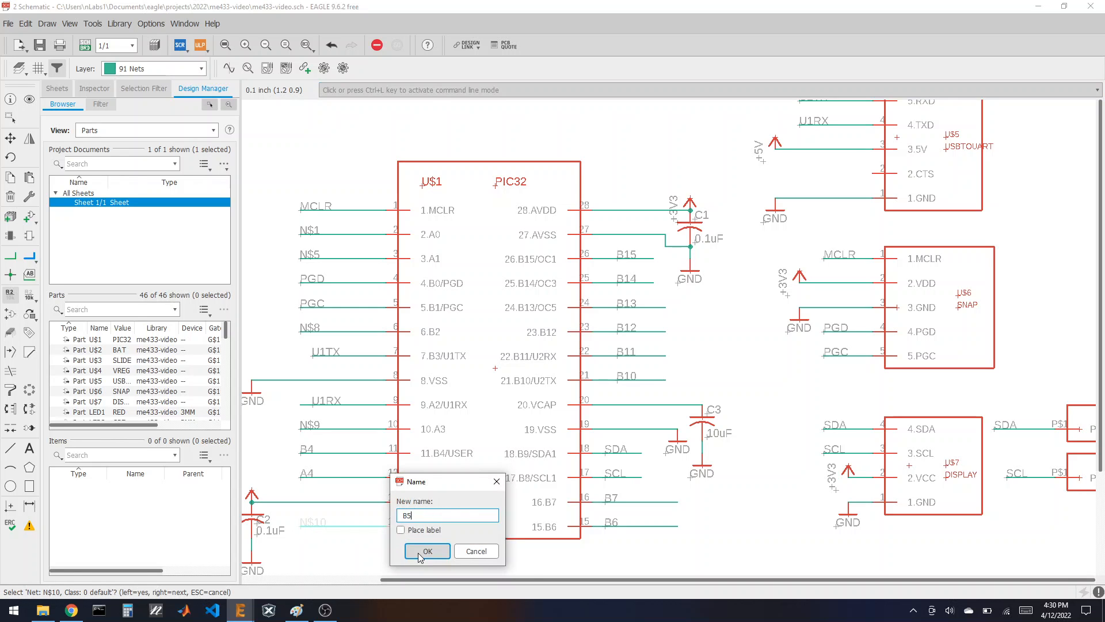
{"action": "left_click", "coordinate": [427, 550]}
{"action": "left_click", "coordinate": [315, 429]}
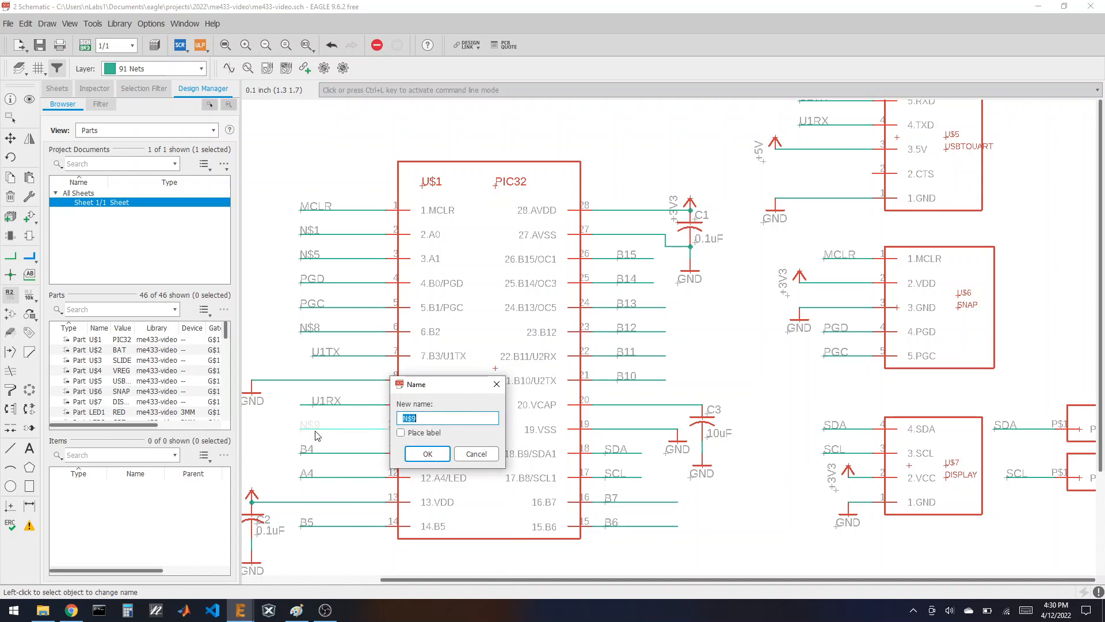
{"action": "type", "text": "A3"}
{"action": "left_click", "coordinate": [427, 455]}
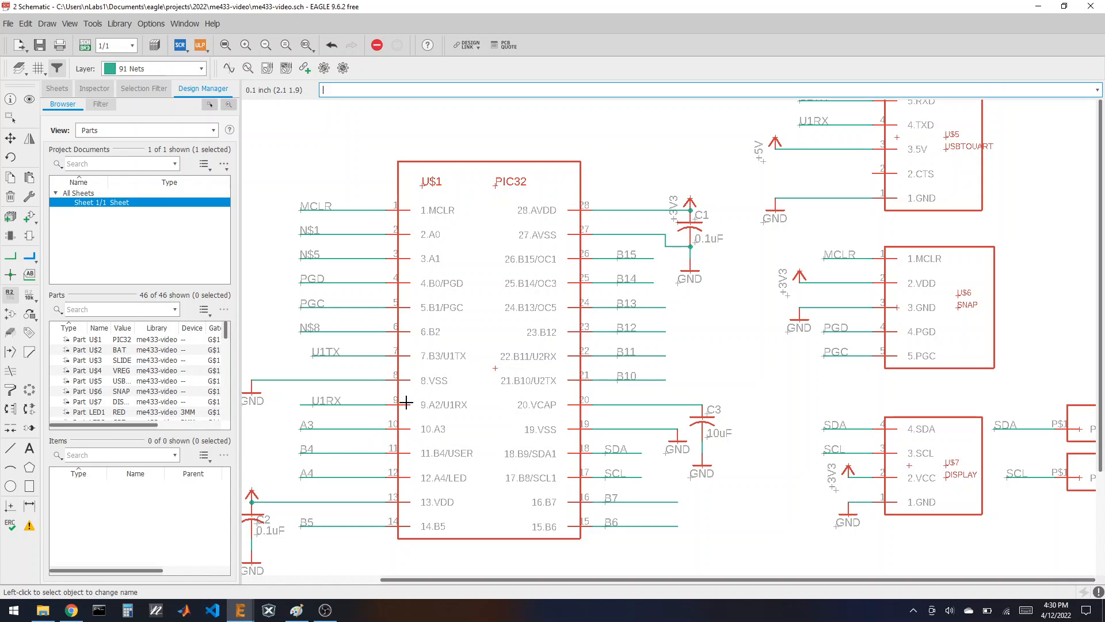
Name the nets at the PIC32's pins 6, 3 and 2 B2, A1 and A0 respectively.
{"action": "left_click", "coordinate": [314, 332]}
{"action": "type", "text": "B2"}
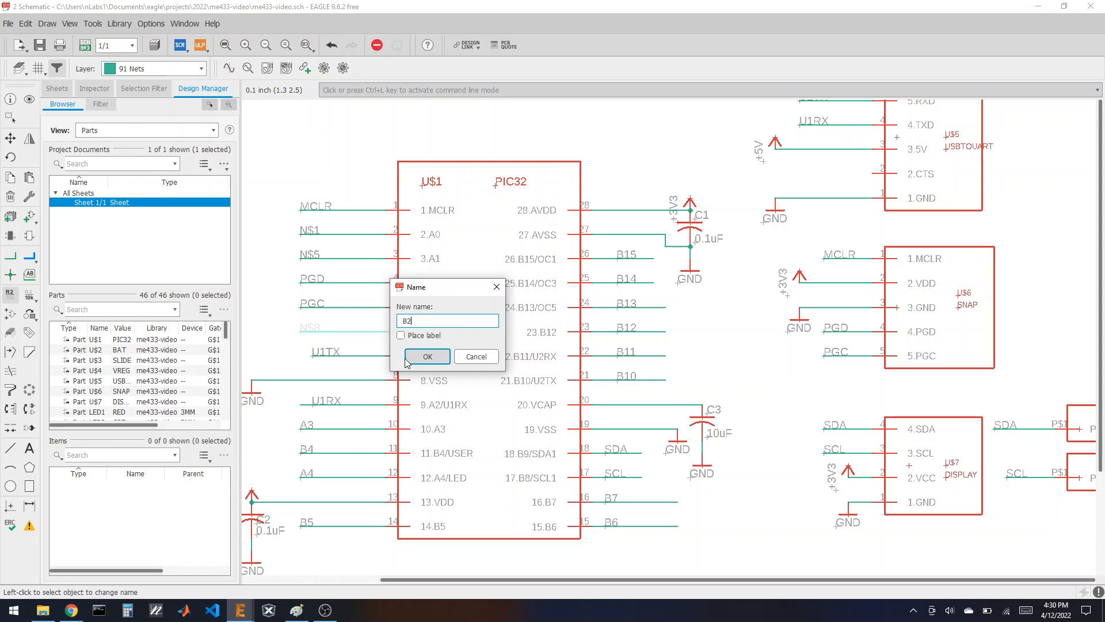
{"action": "left_click", "coordinate": [427, 357]}
{"action": "left_click", "coordinate": [313, 259]}
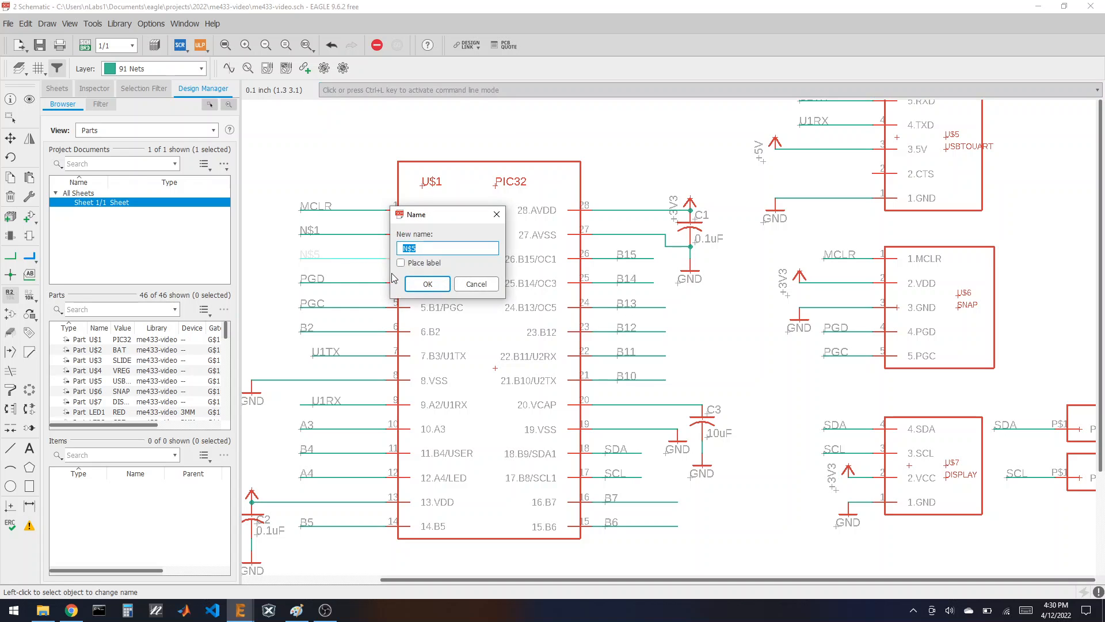
{"action": "left_click_drag", "start_coordinate": [429, 215], "coordinate": [430, 273]}
{"action": "type", "text": "A1"}
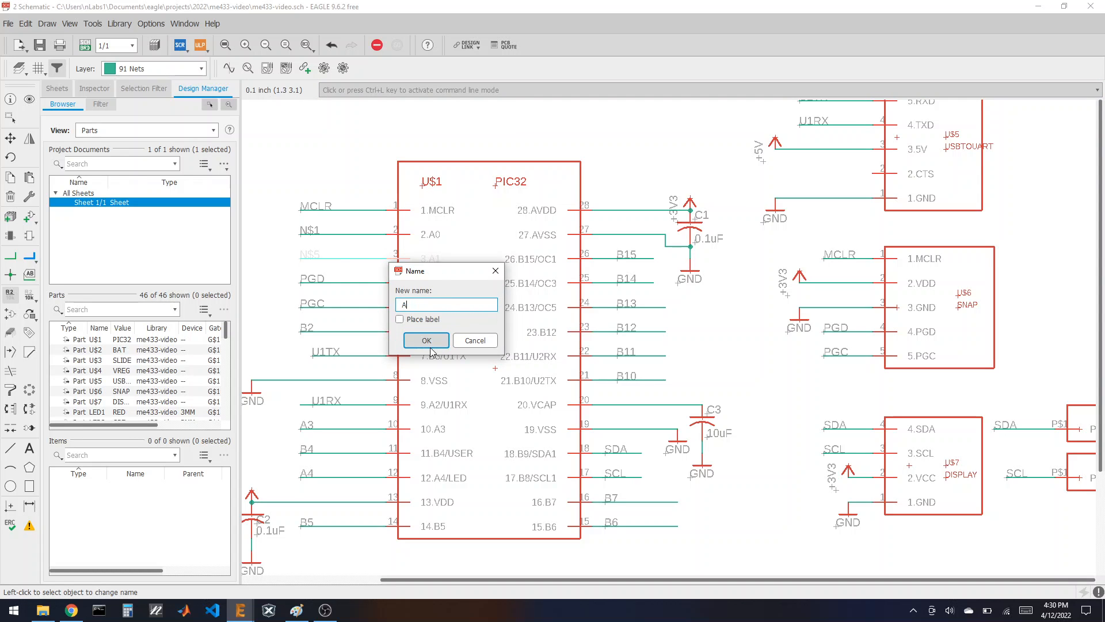
{"action": "left_click", "coordinate": [427, 340]}
{"action": "left_click", "coordinate": [307, 233]}
{"action": "left_click", "coordinate": [308, 233]}
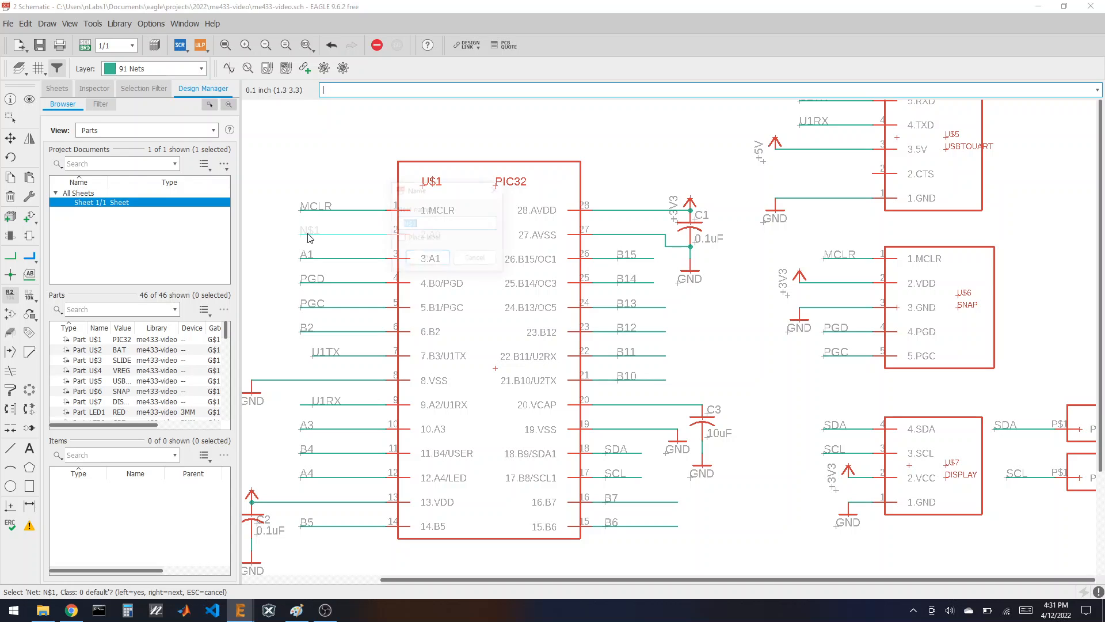
{"action": "type", "text": "A0"}
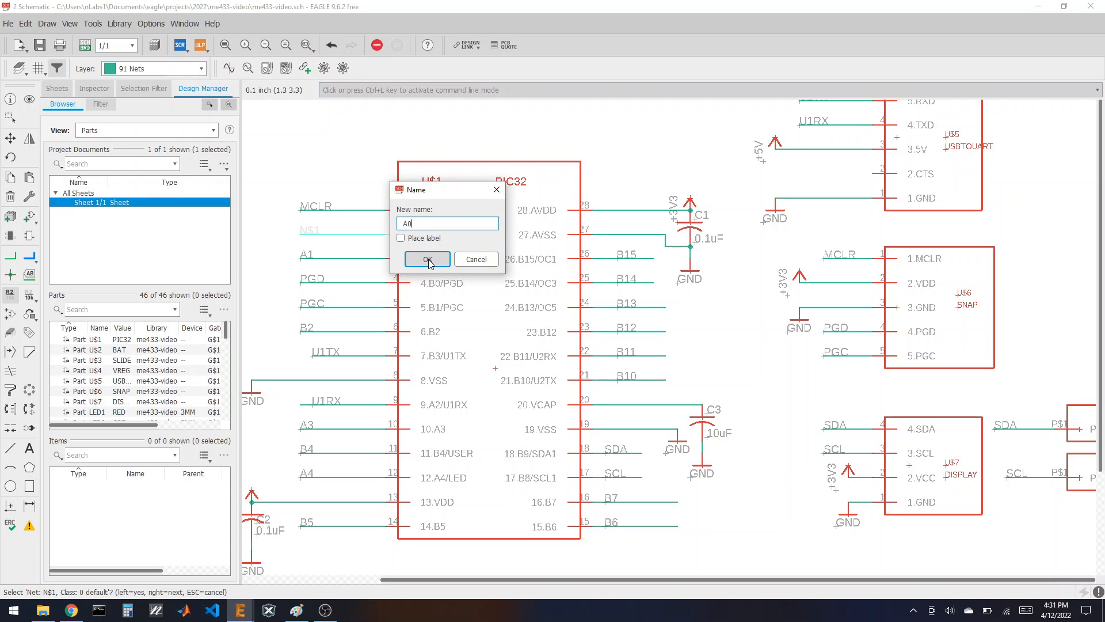
{"action": "left_click", "coordinate": [427, 259]}
Switch to Chrome to examine the pin headers in the reference schematic me433-2022-sch.png, and return to the EAGLE schematic.
{"action": "scroll", "coordinate": [722, 350], "scroll_direction": "down", "scroll_amount": 5}
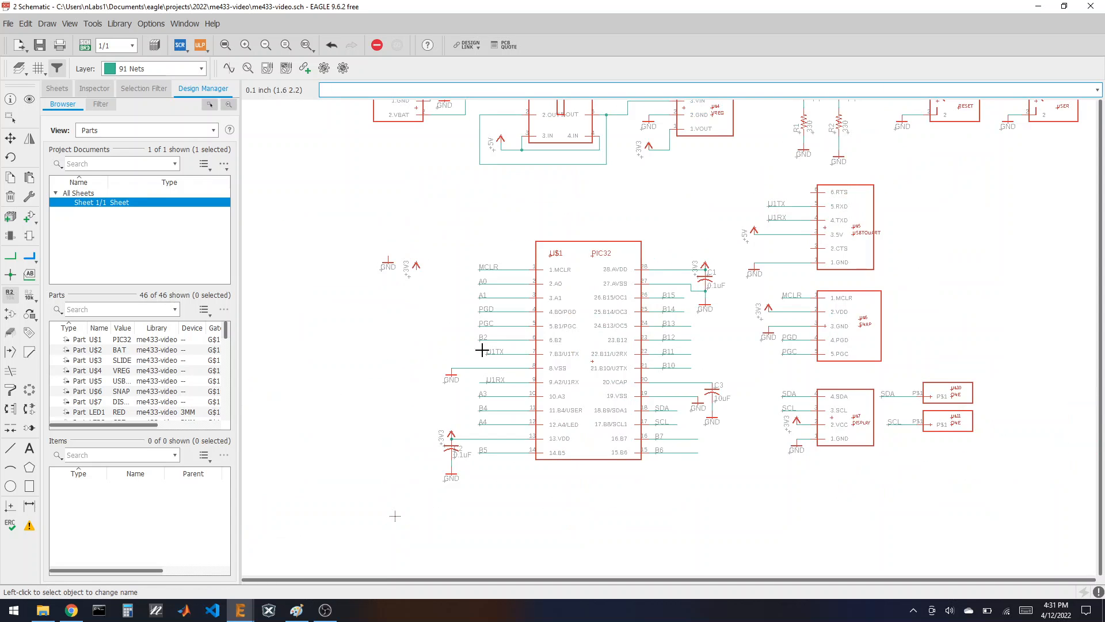
{"action": "scroll", "coordinate": [565, 342], "scroll_direction": "up", "scroll_amount": 1}
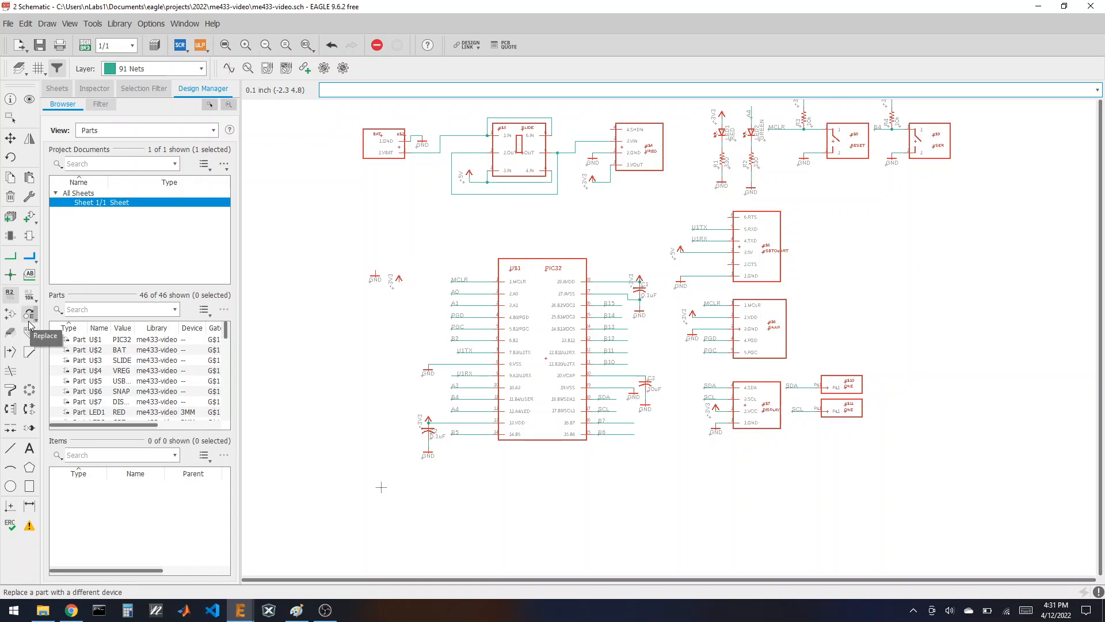
{"action": "left_click", "coordinate": [72, 612]}
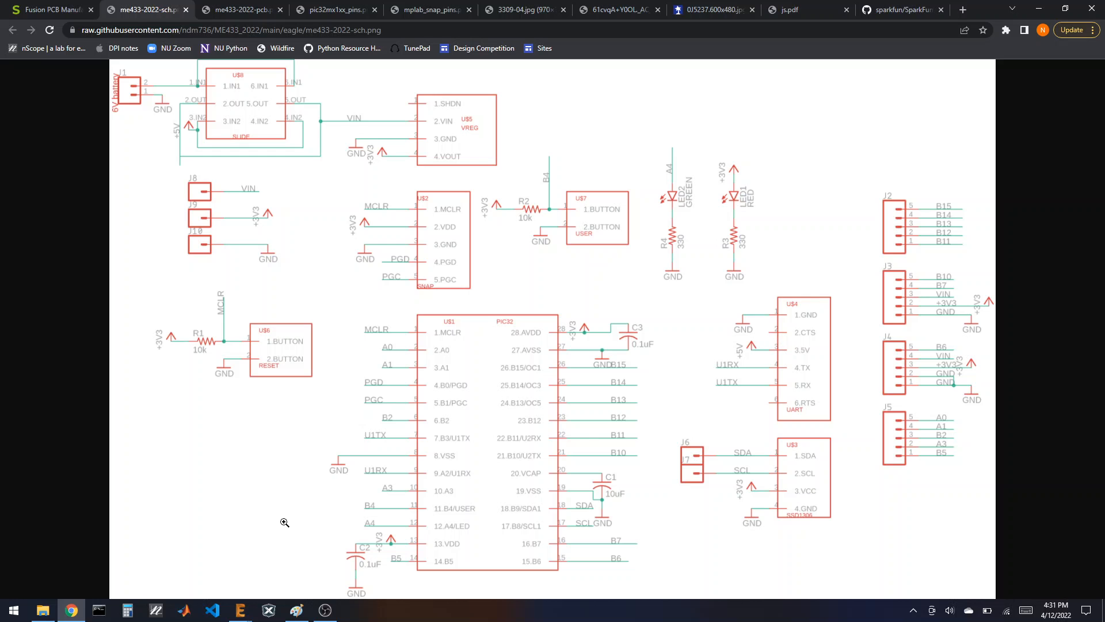
{"action": "left_click", "coordinate": [240, 611]}
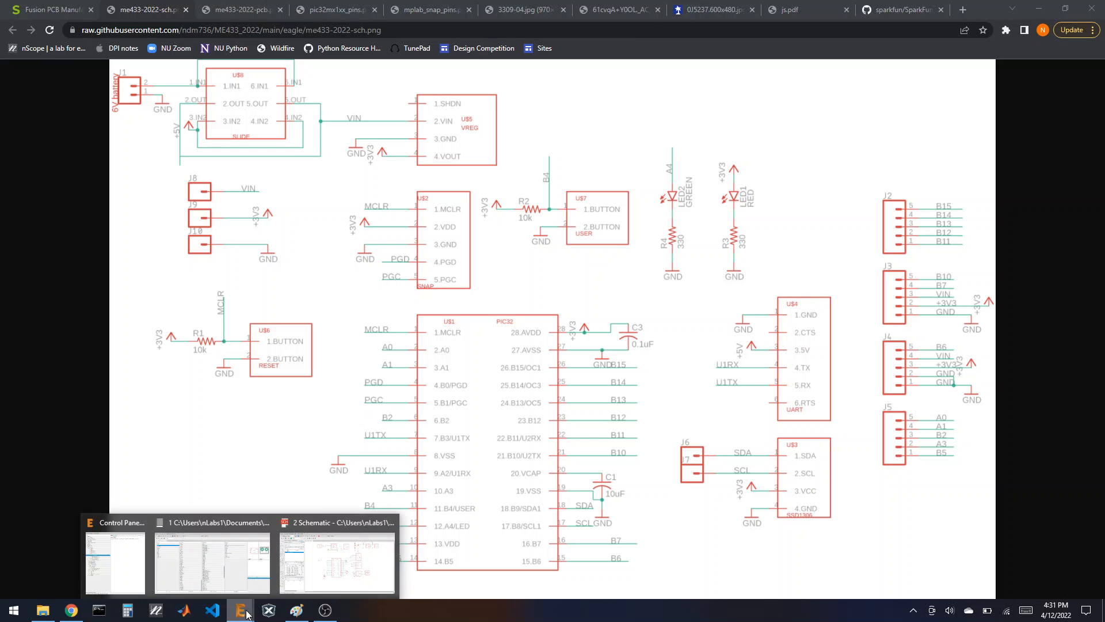
{"action": "left_click", "coordinate": [315, 575]}
{"action": "key", "text": "Escape"}
{"action": "scroll", "coordinate": [495, 269], "scroll_direction": "down", "scroll_amount": 2}
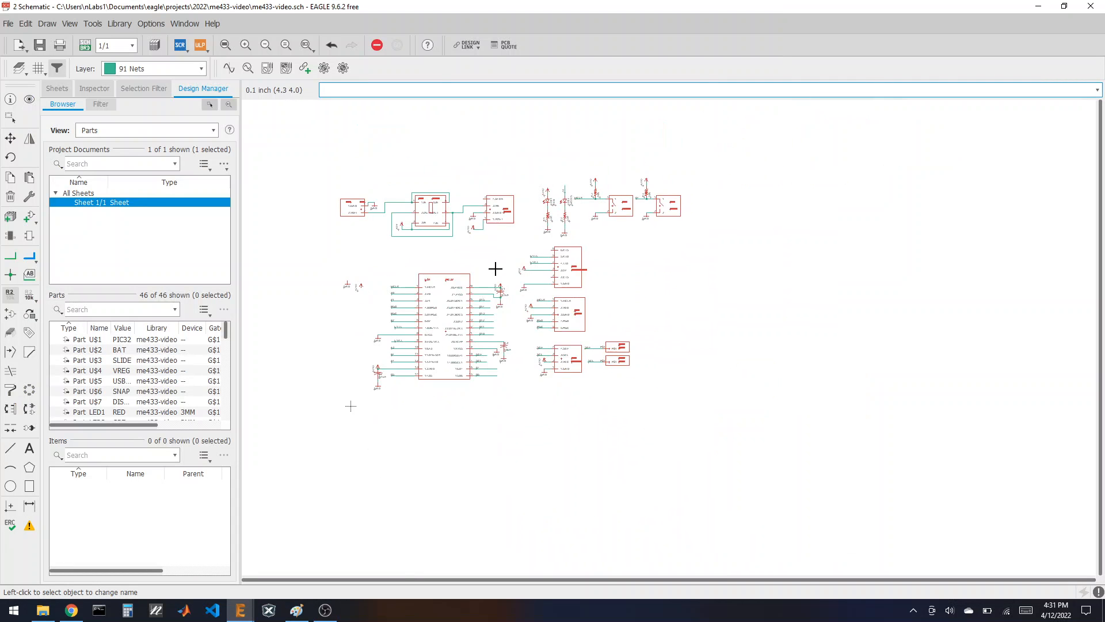
Add four FIVE connectors from the me433-video library, stacked in a column in the empty area beyond the USBTOUART, SNAP and DISPLAY parts.
{"action": "left_click", "coordinate": [32, 238]}
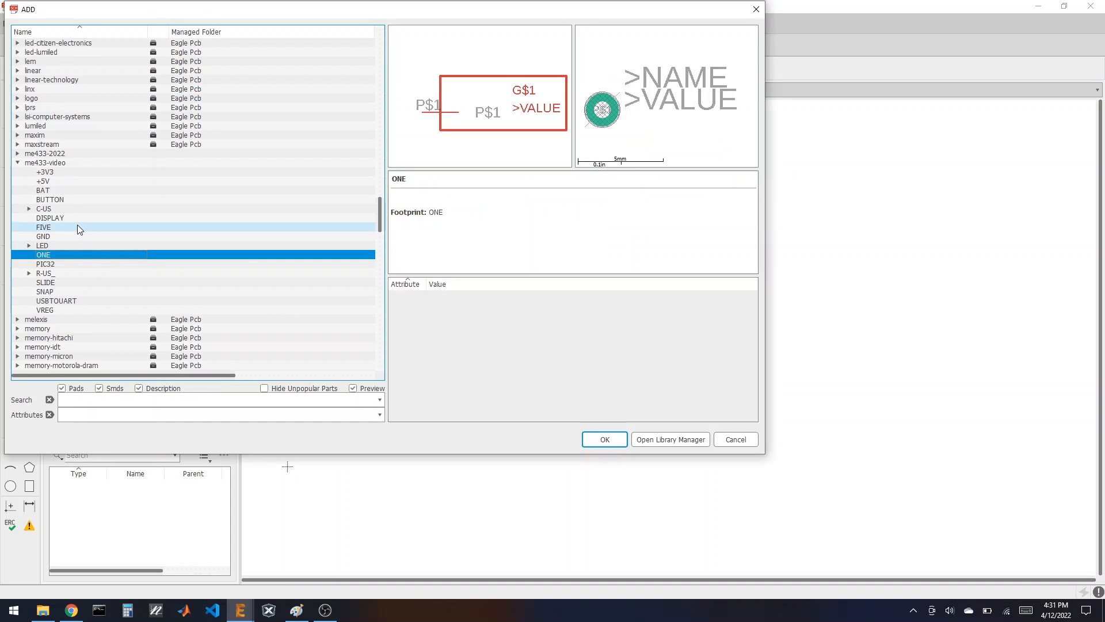
{"action": "left_click", "coordinate": [61, 227]}
{"action": "left_click", "coordinate": [621, 433]}
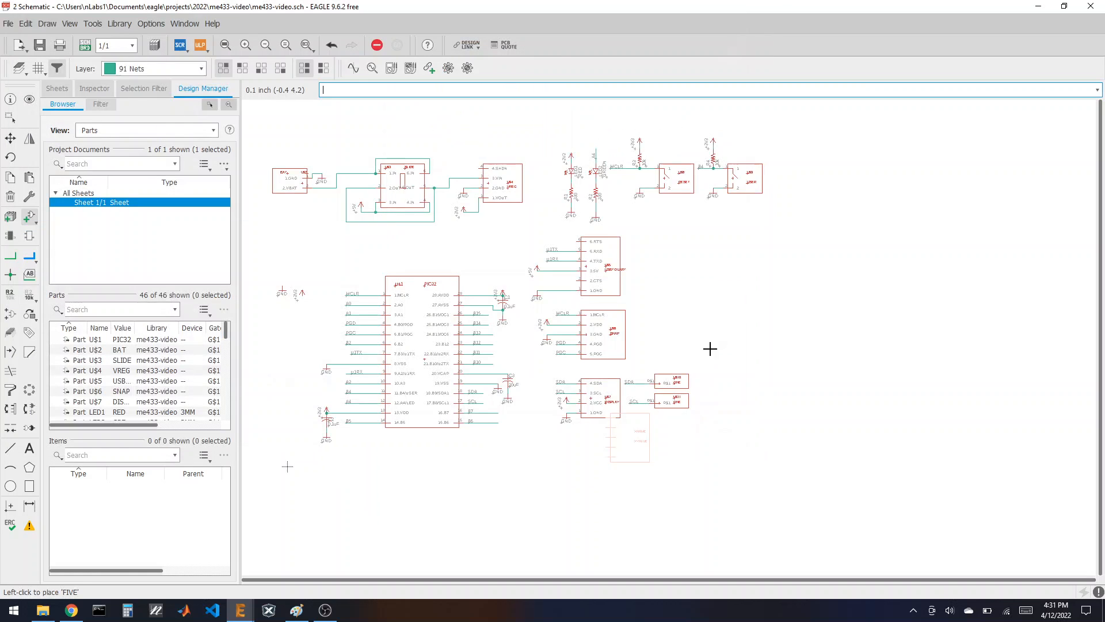
{"action": "left_click", "coordinate": [786, 253]}
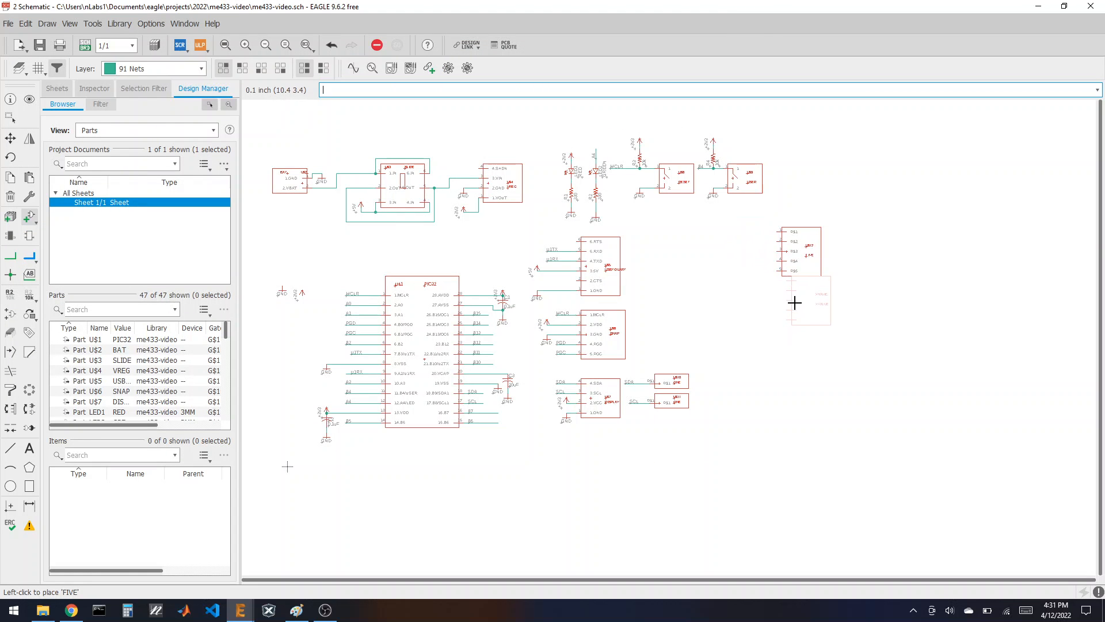
{"action": "left_click", "coordinate": [785, 311]}
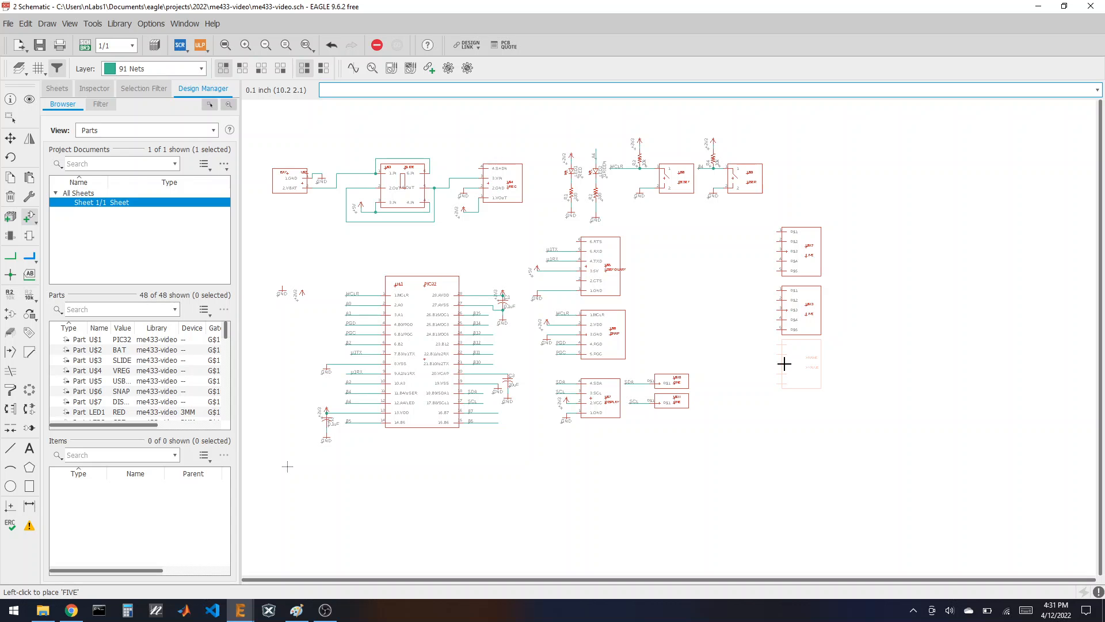
{"action": "left_click", "coordinate": [779, 368]}
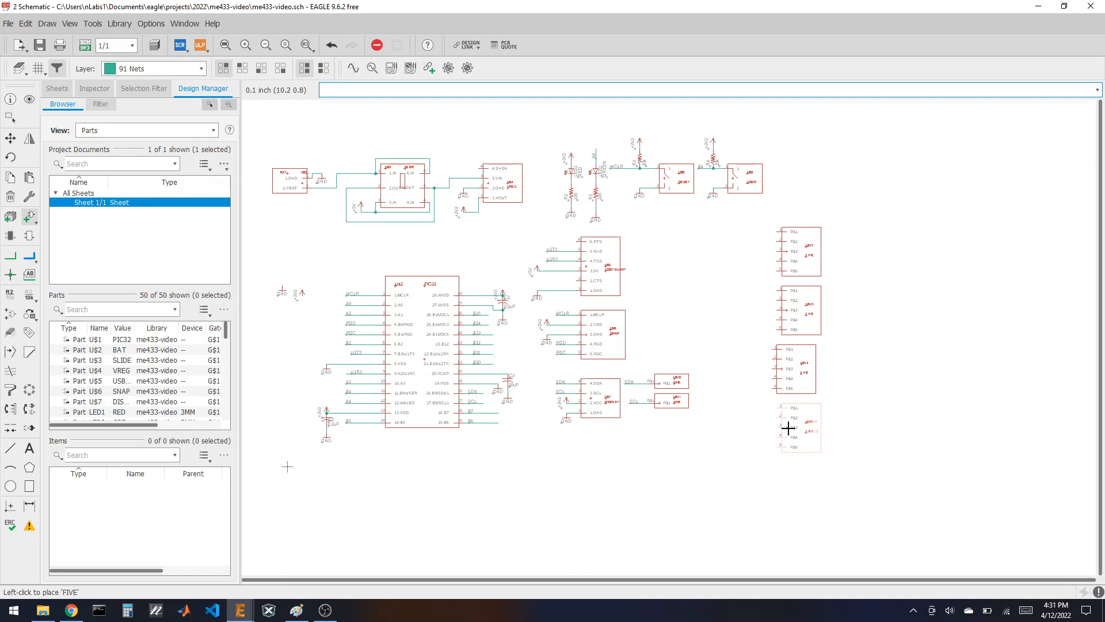
{"action": "left_click", "coordinate": [788, 428]}
Move the third FIVE connector, U$14, into vertical alignment with the other three.
{"action": "left_click", "coordinate": [10, 138]}
{"action": "scroll", "coordinate": [823, 380], "scroll_direction": "up", "scroll_amount": 3}
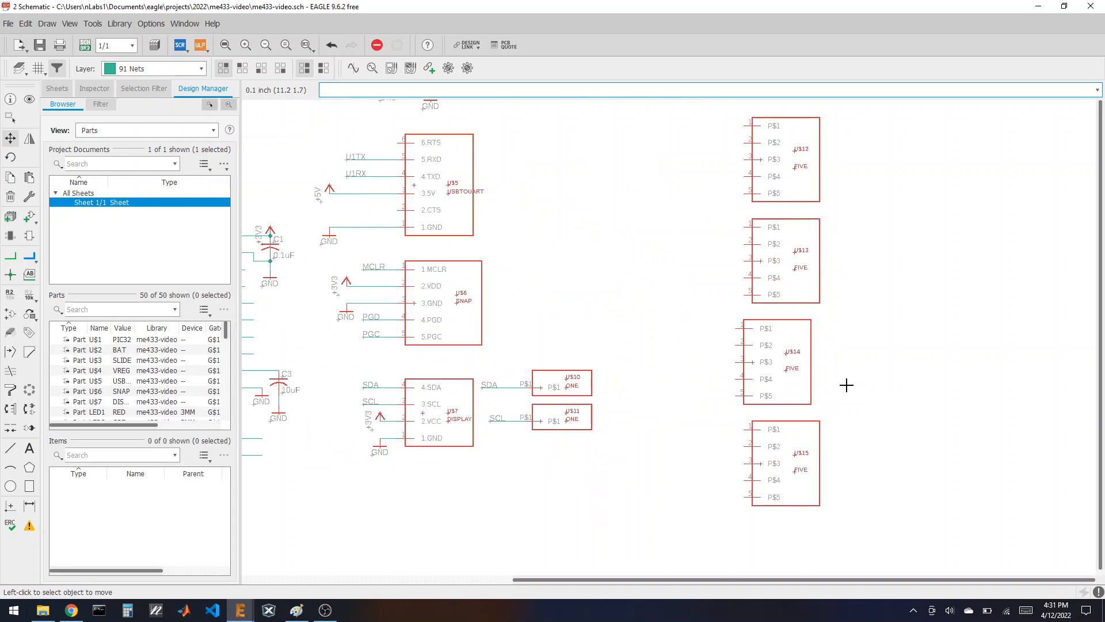
{"action": "scroll", "coordinate": [846, 385], "scroll_direction": "up", "scroll_amount": 3}
{"action": "left_click", "coordinate": [688, 348]}
{"action": "left_click", "coordinate": [702, 349]}
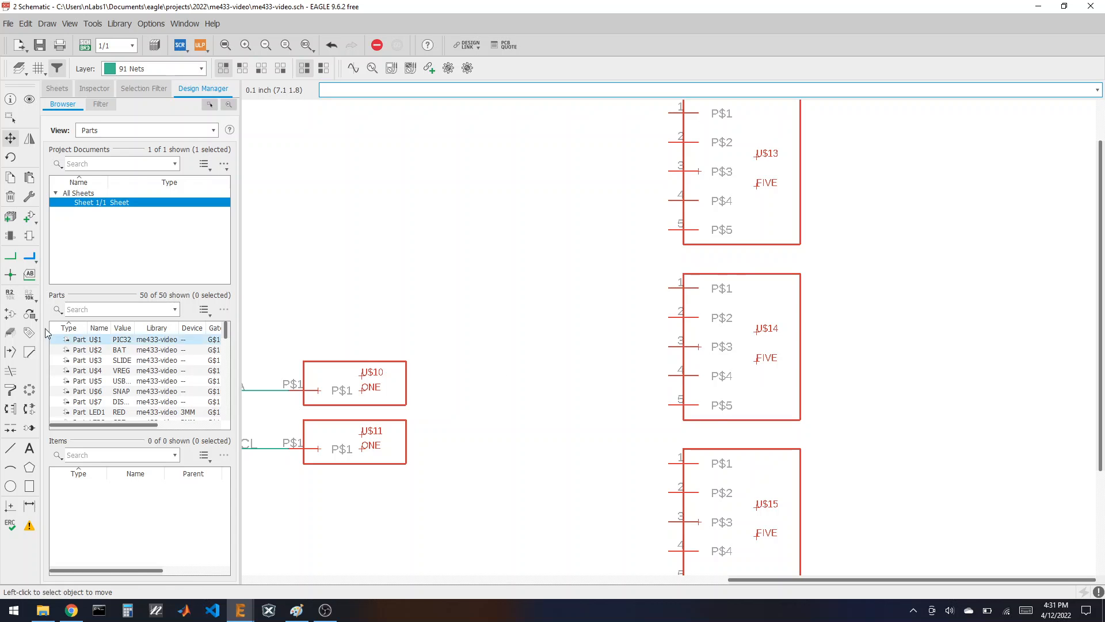
Draw a horizontal net wire outward from each of the five pins of the first FIVE connector, U$12.
{"action": "left_click", "coordinate": [30, 274]}
{"action": "scroll", "coordinate": [861, 451], "scroll_direction": "down", "scroll_amount": 3}
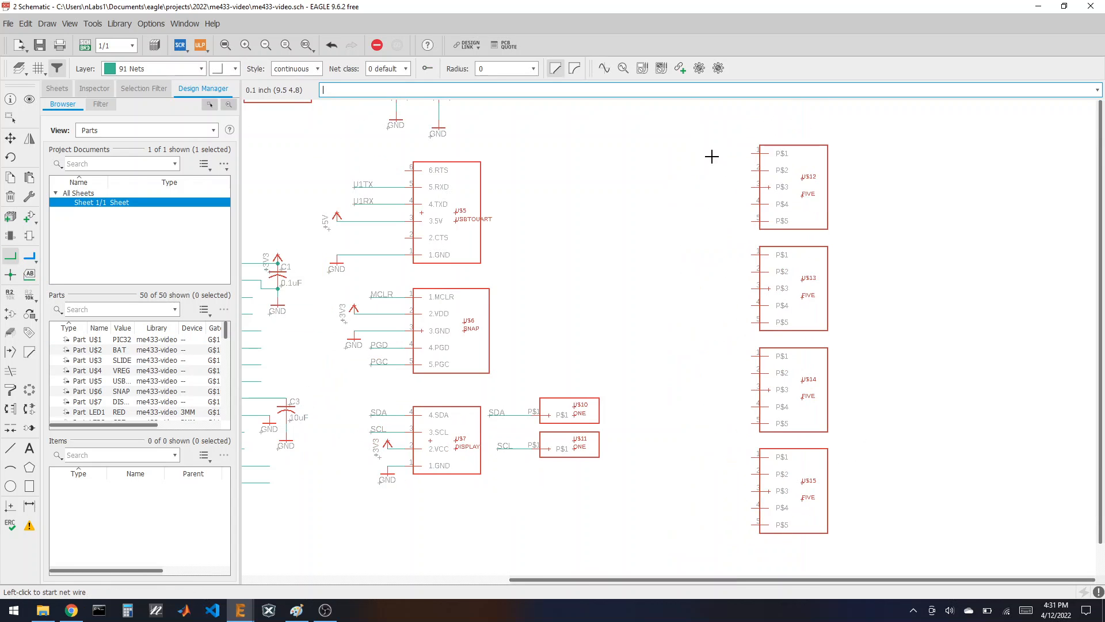
{"action": "left_click", "coordinate": [751, 154]}
{"action": "double_click", "coordinate": [667, 153]}
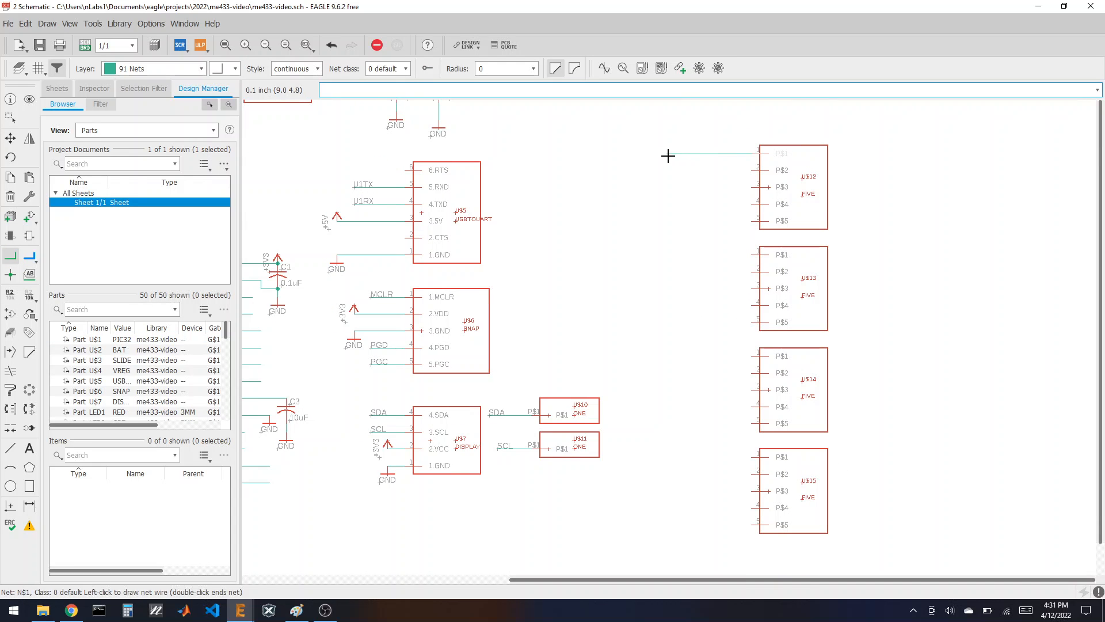
{"action": "left_click", "coordinate": [752, 170]}
{"action": "double_click", "coordinate": [666, 169]}
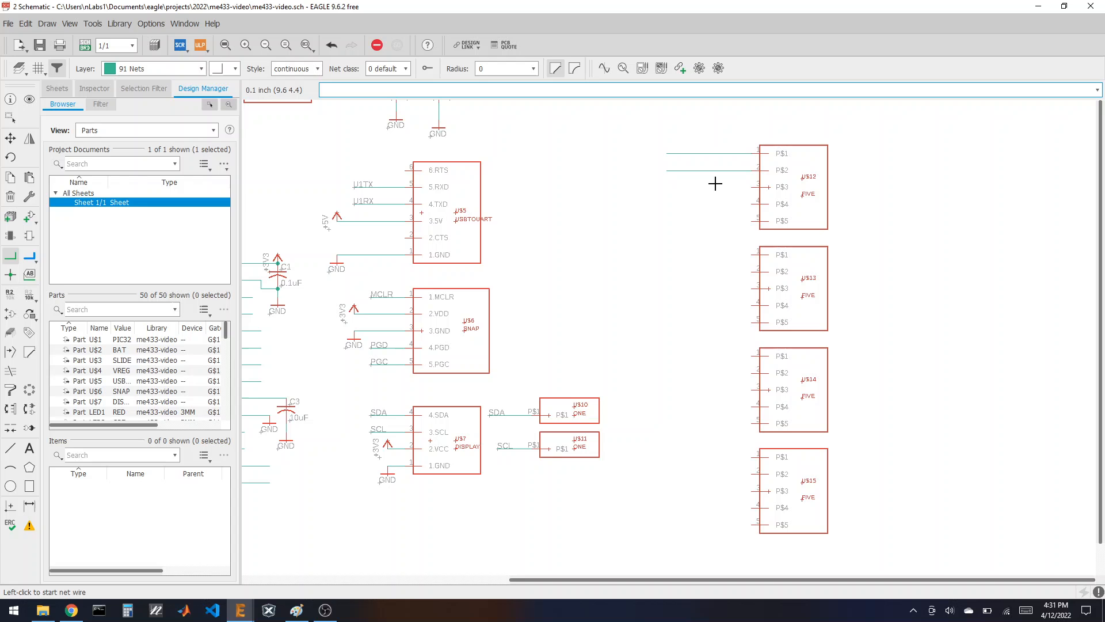
{"action": "left_click", "coordinate": [753, 187]}
{"action": "double_click", "coordinate": [669, 187]}
{"action": "left_click", "coordinate": [756, 205]}
{"action": "double_click", "coordinate": [666, 203]}
{"action": "left_click", "coordinate": [750, 222]}
{"action": "double_click", "coordinate": [666, 221]}
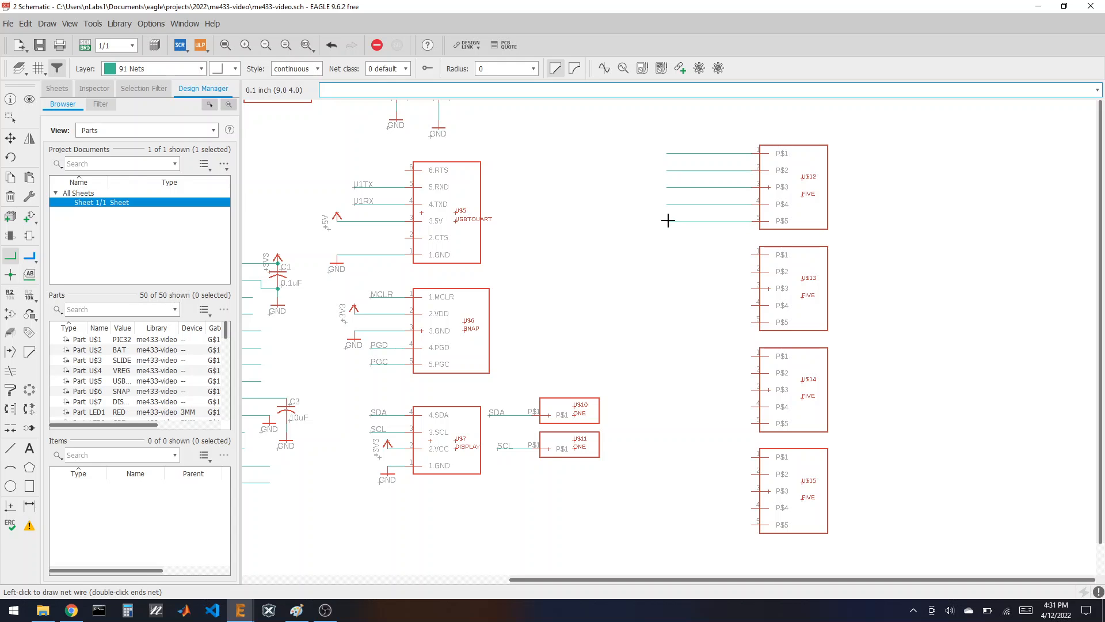
Draw a horizontal net wire outward from each of the five pins of the second FIVE connector, U$13.
{"action": "left_click", "coordinate": [754, 257]}
{"action": "double_click", "coordinate": [671, 252]}
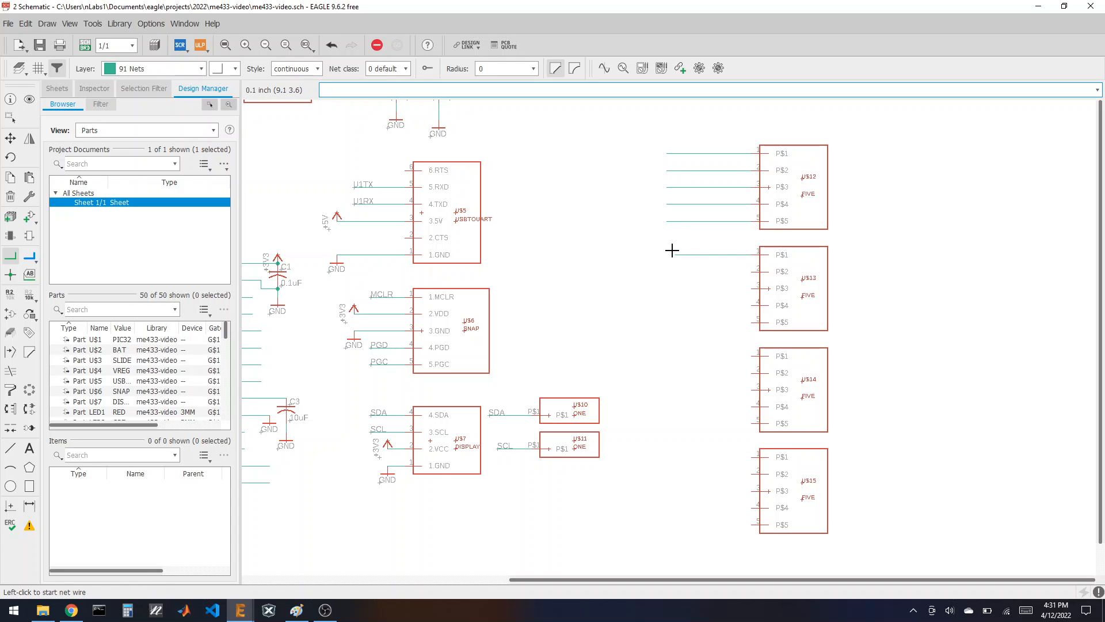
{"action": "left_click", "coordinate": [752, 272]}
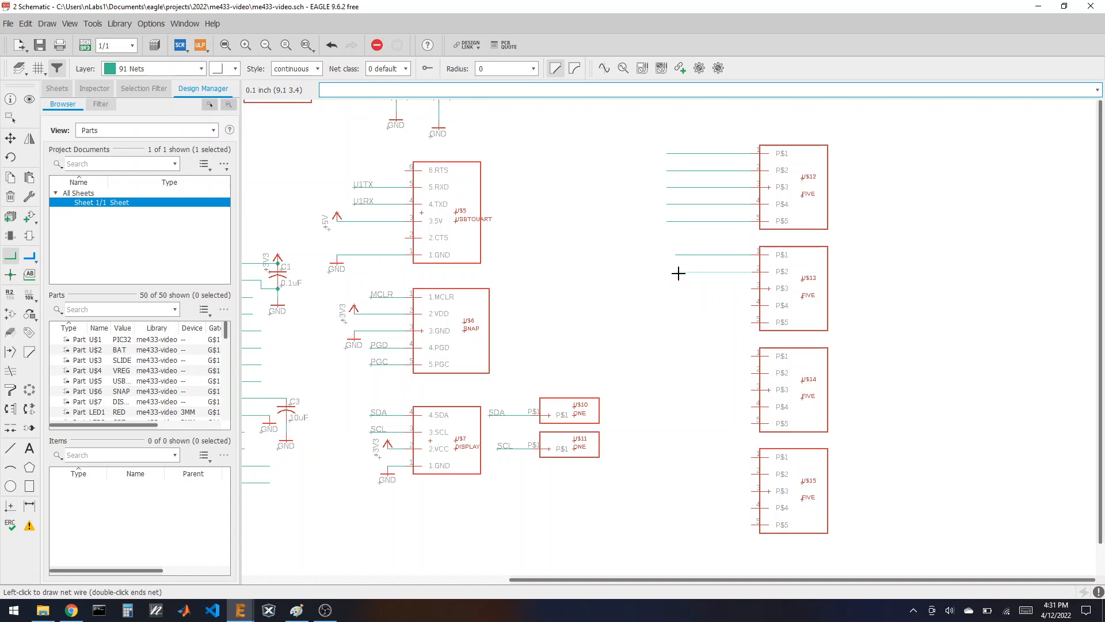
{"action": "double_click", "coordinate": [678, 272]}
{"action": "left_click", "coordinate": [749, 287]}
{"action": "double_click", "coordinate": [676, 289]}
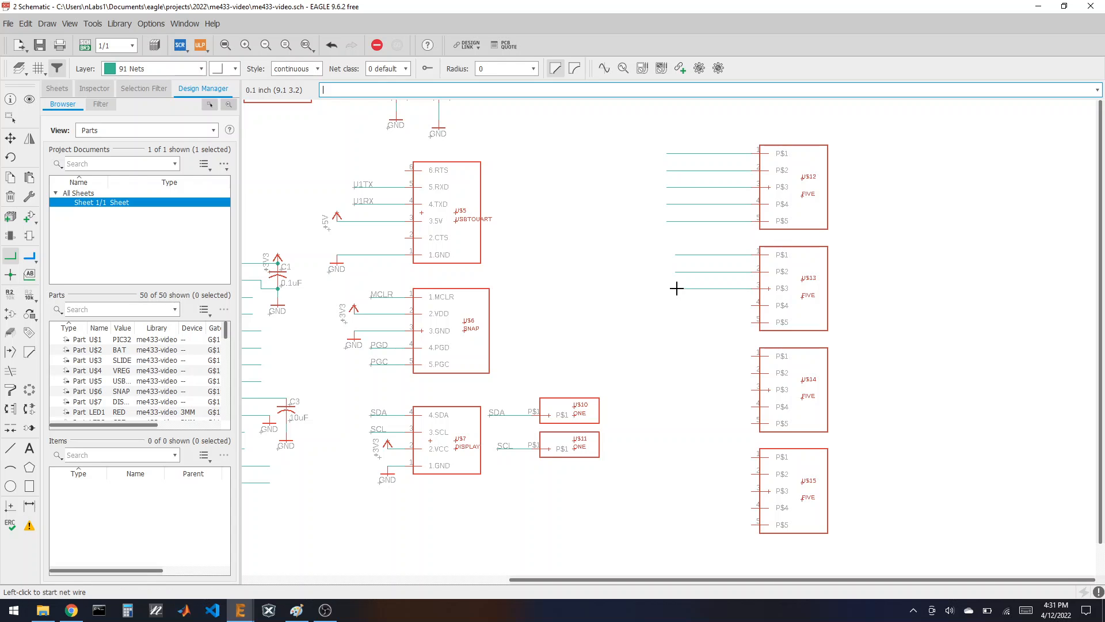
{"action": "left_click", "coordinate": [753, 306]}
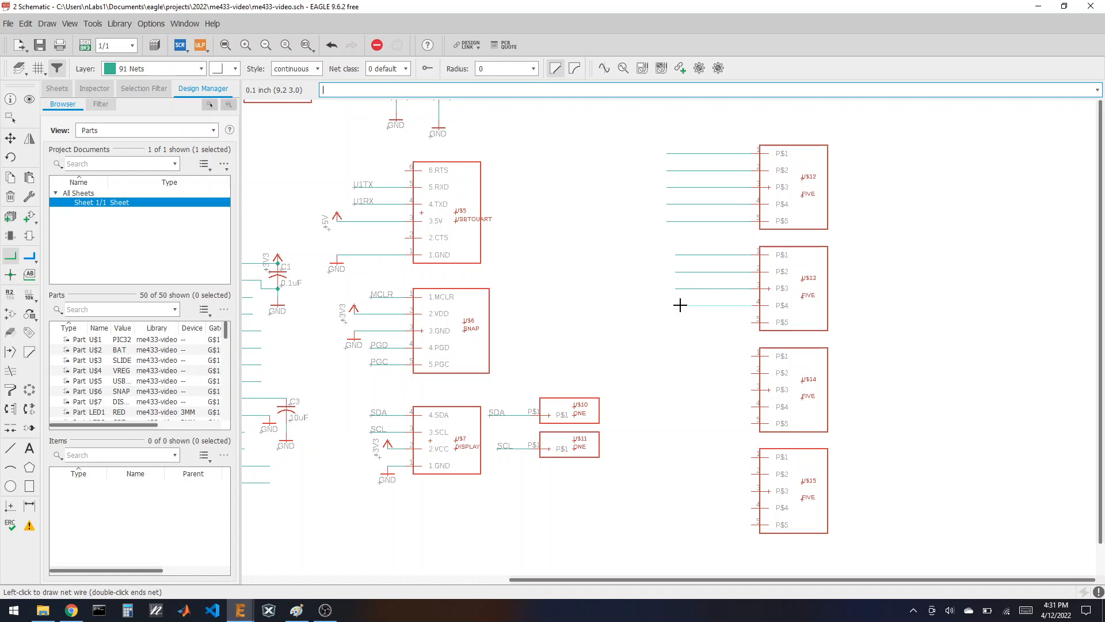
{"action": "double_click", "coordinate": [681, 305]}
{"action": "left_click", "coordinate": [752, 321]}
{"action": "double_click", "coordinate": [675, 321]}
Draw a horizontal net wire outward from each of the five pins of the third FIVE connector, U$14.
{"action": "left_click", "coordinate": [752, 356]}
{"action": "double_click", "coordinate": [676, 357]}
{"action": "left_click", "coordinate": [749, 374]}
{"action": "double_click", "coordinate": [676, 373]}
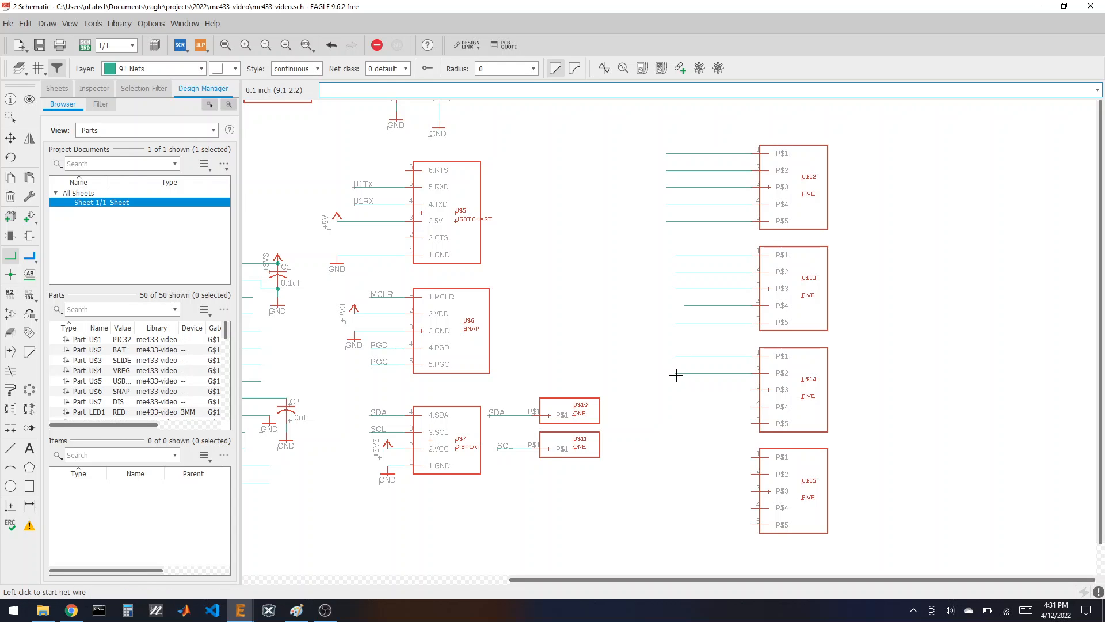
{"action": "left_click", "coordinate": [750, 390]}
{"action": "double_click", "coordinate": [677, 391]}
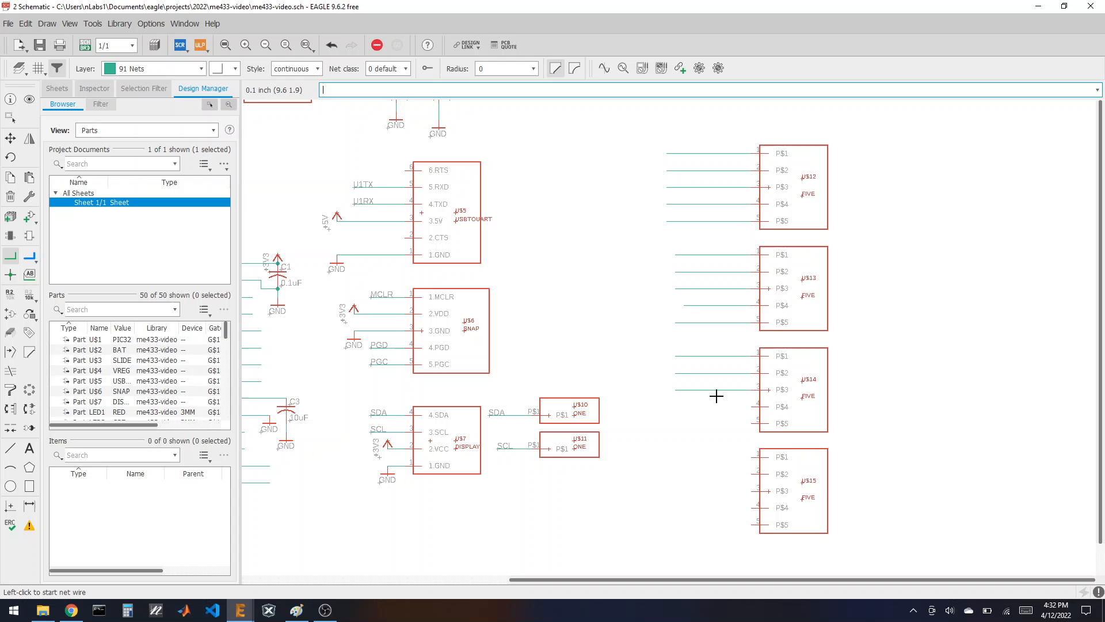
{"action": "left_click", "coordinate": [752, 407]}
{"action": "double_click", "coordinate": [676, 407]}
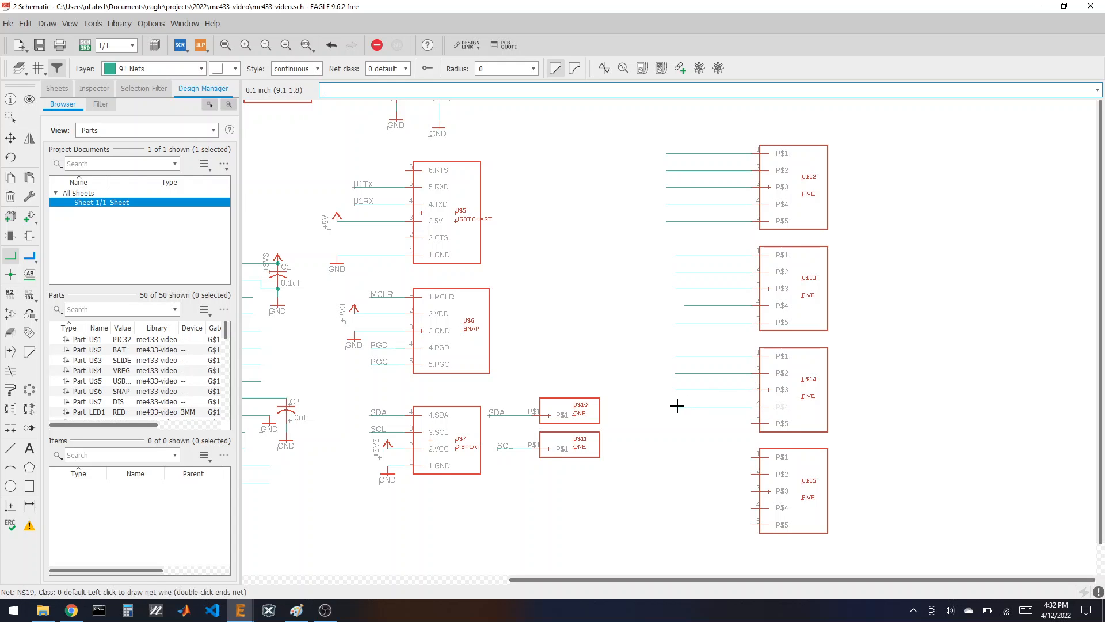
{"action": "left_click", "coordinate": [750, 423]}
{"action": "double_click", "coordinate": [676, 423]}
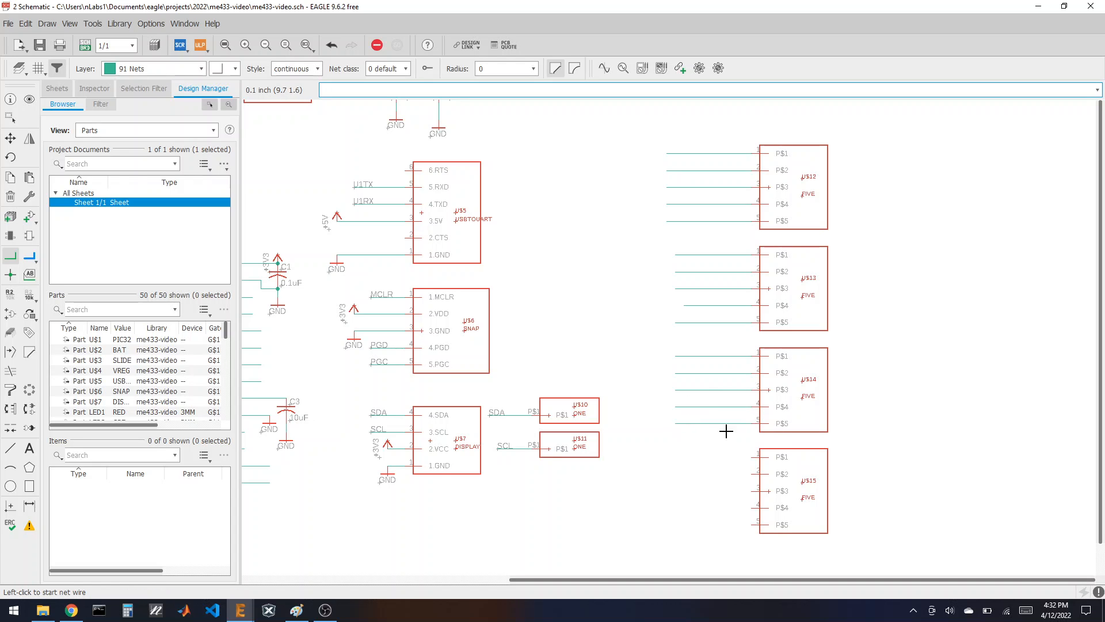
Draw a horizontal net wire outward from each of the five pins of the fourth FIVE connector, U$15.
{"action": "left_click", "coordinate": [741, 457]}
{"action": "double_click", "coordinate": [676, 456]}
{"action": "left_click", "coordinate": [751, 473]}
{"action": "double_click", "coordinate": [675, 474]}
{"action": "left_click", "coordinate": [751, 491]}
{"action": "double_click", "coordinate": [675, 491]}
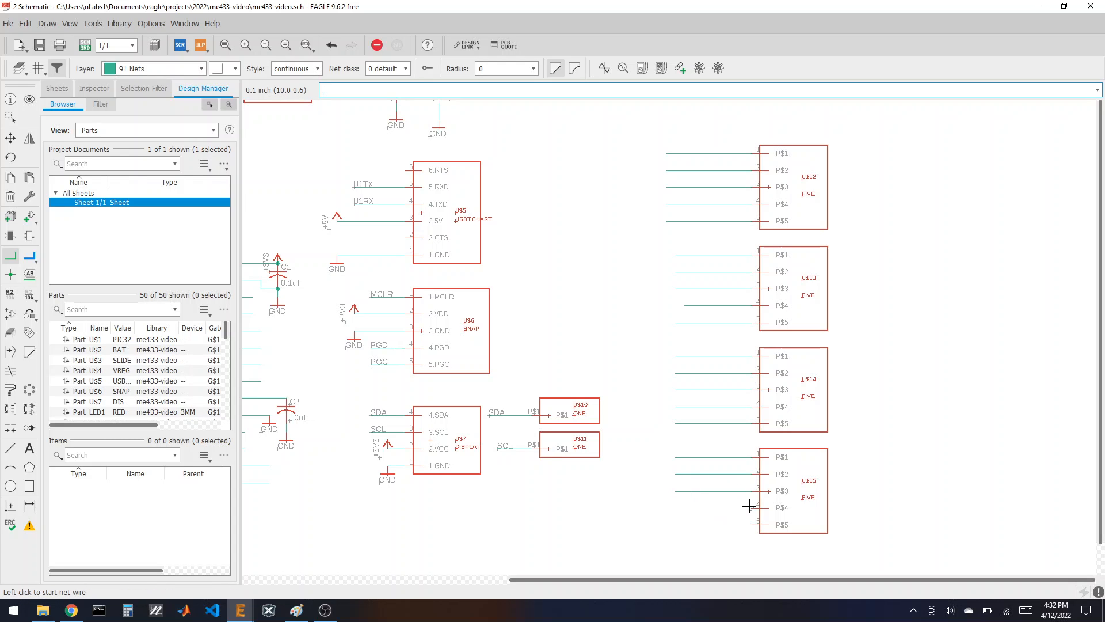
{"action": "left_click", "coordinate": [751, 507]}
{"action": "double_click", "coordinate": [684, 508]}
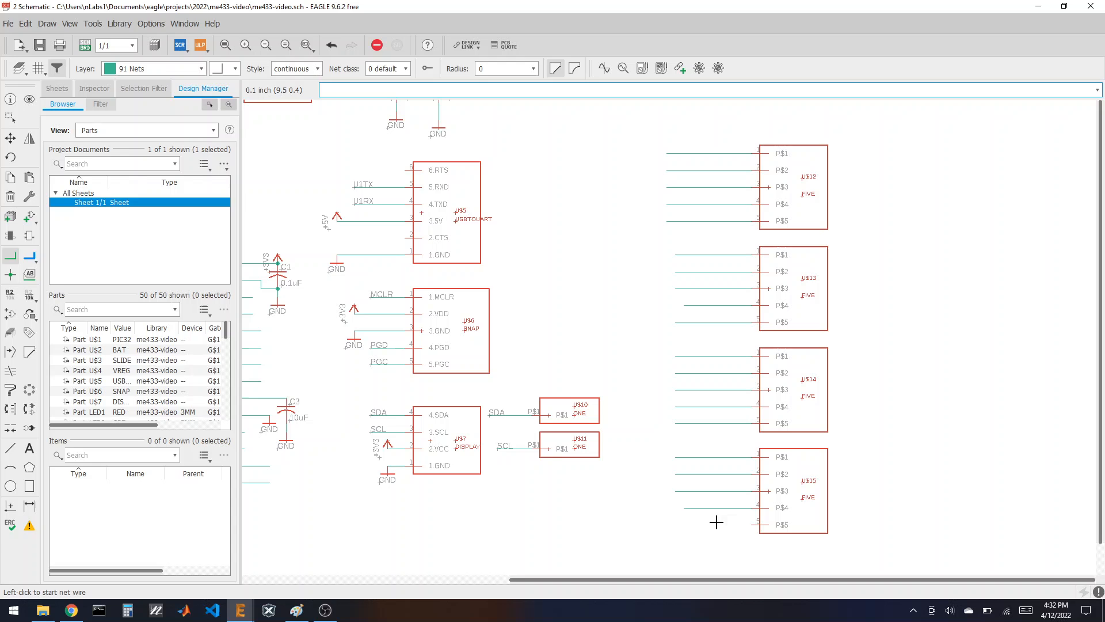
{"action": "left_click", "coordinate": [747, 525]}
{"action": "double_click", "coordinate": [676, 524]}
Place net name labels at the free ends of the five wires on U$12 and the five wires on U$13.
{"action": "left_click", "coordinate": [30, 274]}
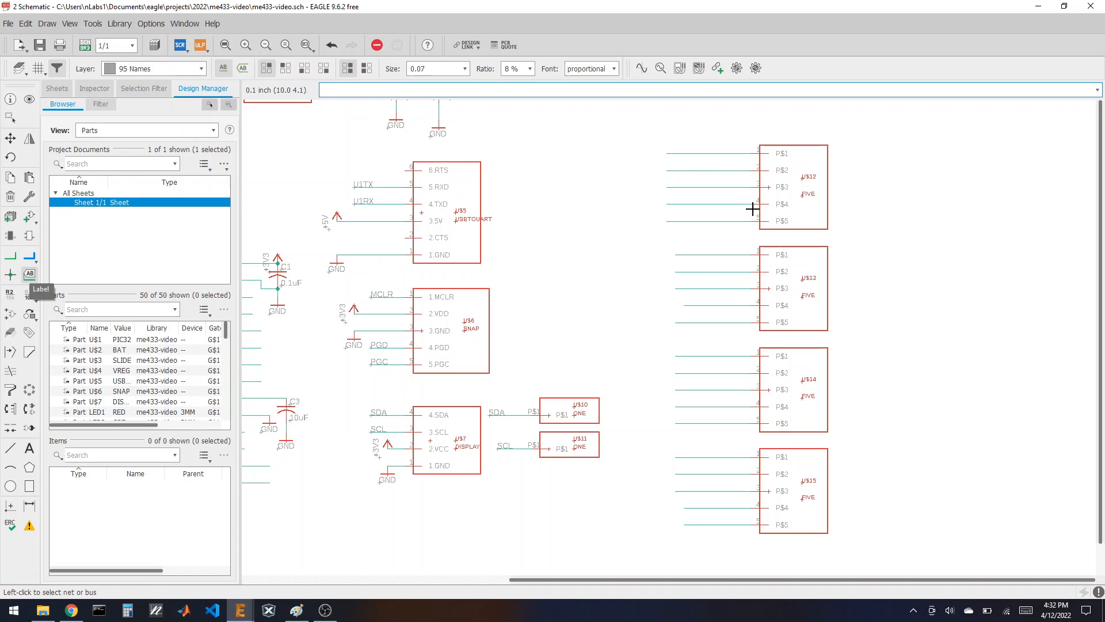
{"action": "left_click", "coordinate": [671, 154]}
{"action": "left_click", "coordinate": [667, 152]}
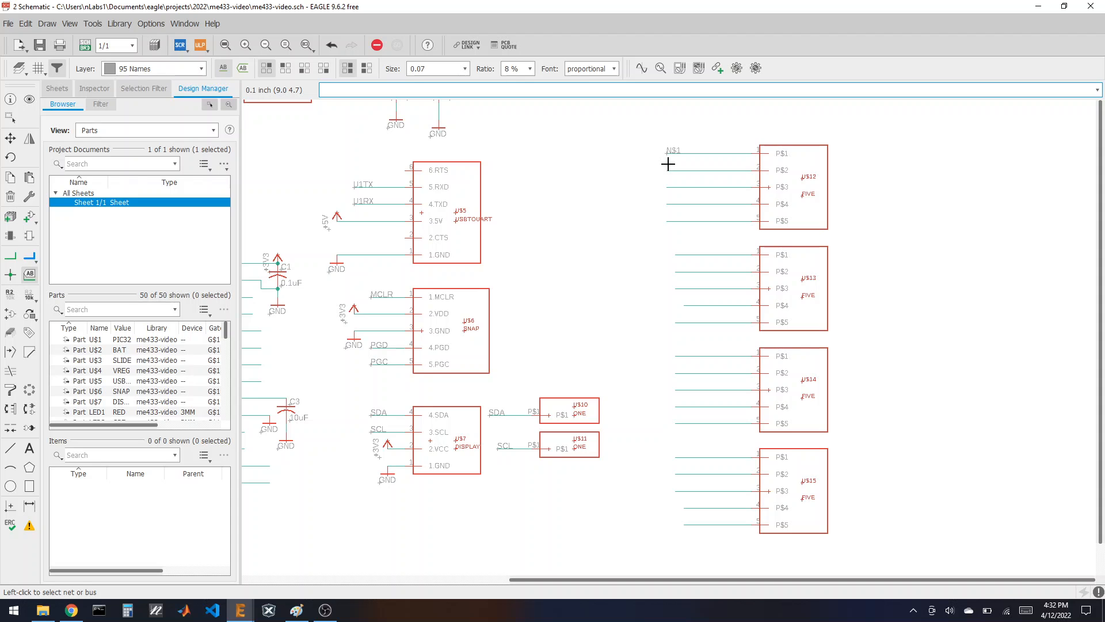
{"action": "left_click", "coordinate": [668, 170]}
{"action": "left_click", "coordinate": [665, 184]}
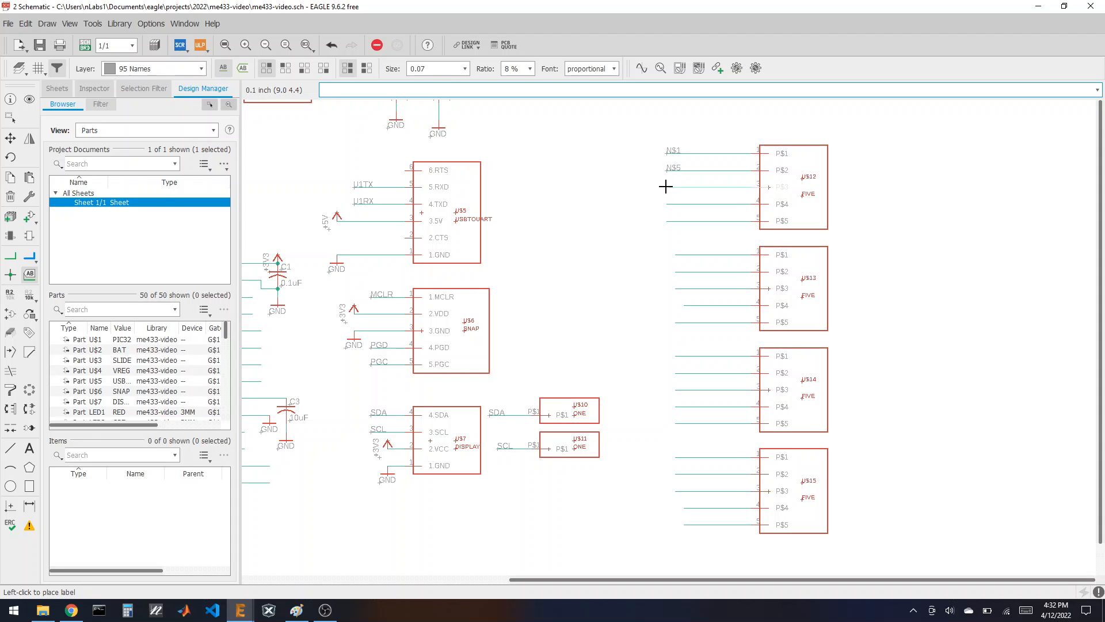
{"action": "left_click", "coordinate": [667, 187]}
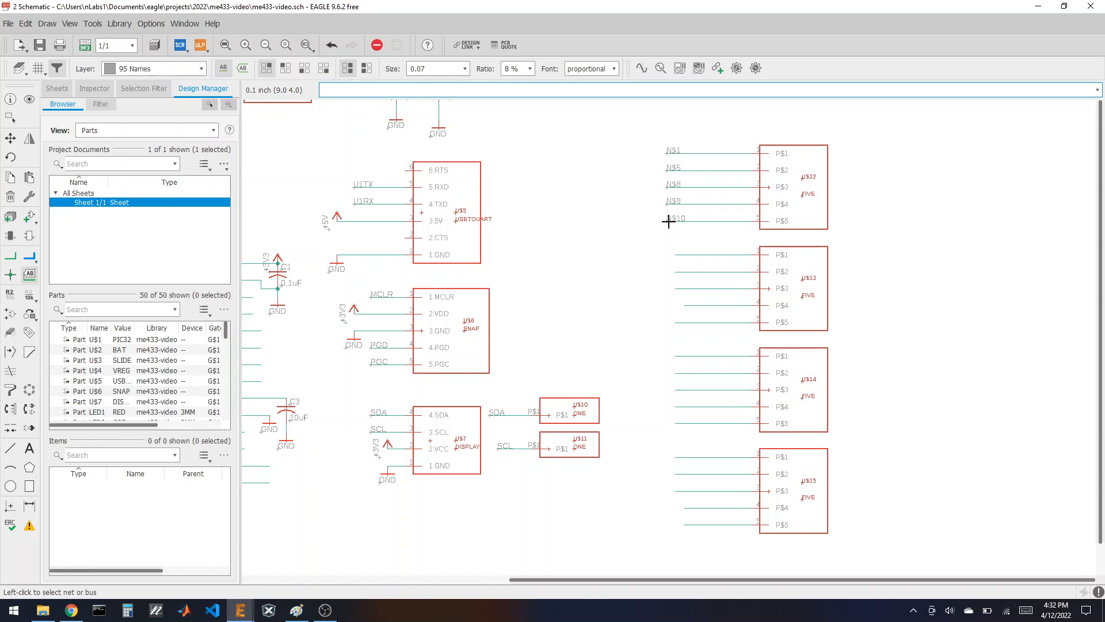
{"action": "left_click", "coordinate": [676, 254]}
{"action": "left_click", "coordinate": [686, 306]}
Place net name labels at the free ends of the five wires on connector U$14.
{"action": "left_click", "coordinate": [678, 356]}
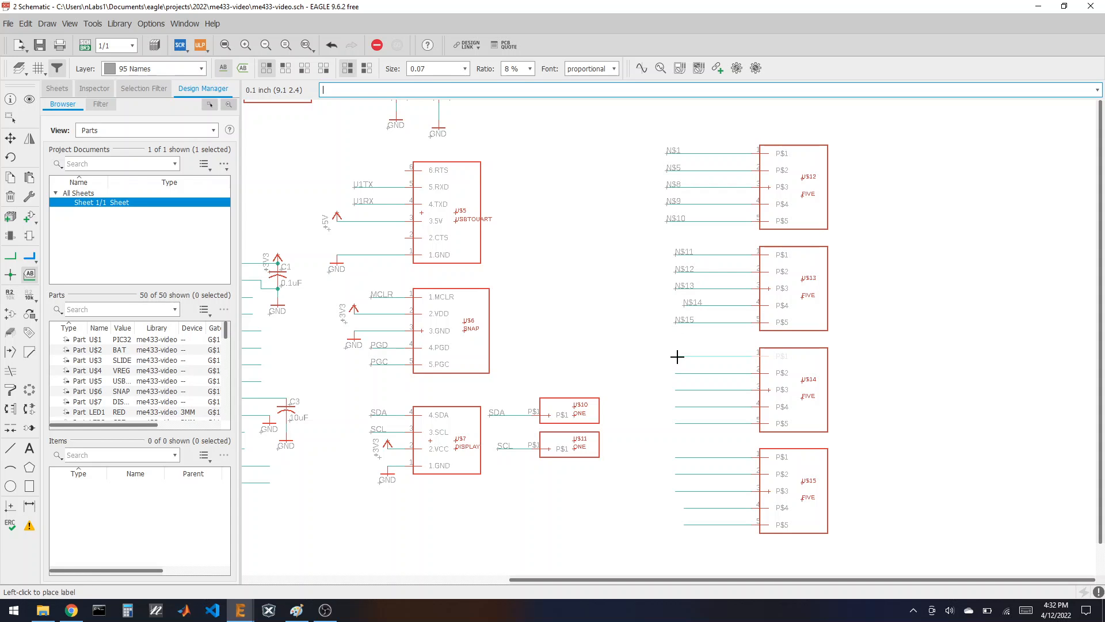
{"action": "left_click", "coordinate": [676, 355]}
{"action": "left_click", "coordinate": [675, 373]}
{"action": "left_click", "coordinate": [674, 371]}
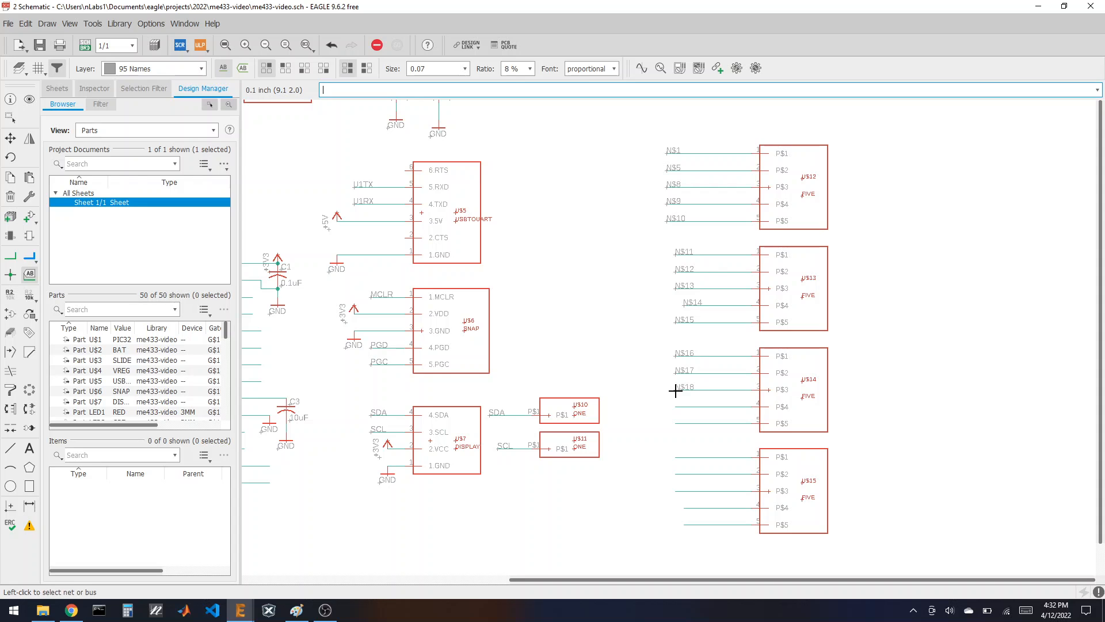
{"action": "left_click", "coordinate": [677, 423]}
{"action": "left_click", "coordinate": [677, 422]}
Place net name labels on the five wires of connector U$15, and save the schematic.
{"action": "left_click", "coordinate": [680, 457]}
{"action": "left_click", "coordinate": [679, 459]}
{"action": "left_click", "coordinate": [681, 491]}
{"action": "left_click", "coordinate": [683, 493]}
{"action": "left_click", "coordinate": [686, 507]}
{"action": "left_click", "coordinate": [686, 508]}
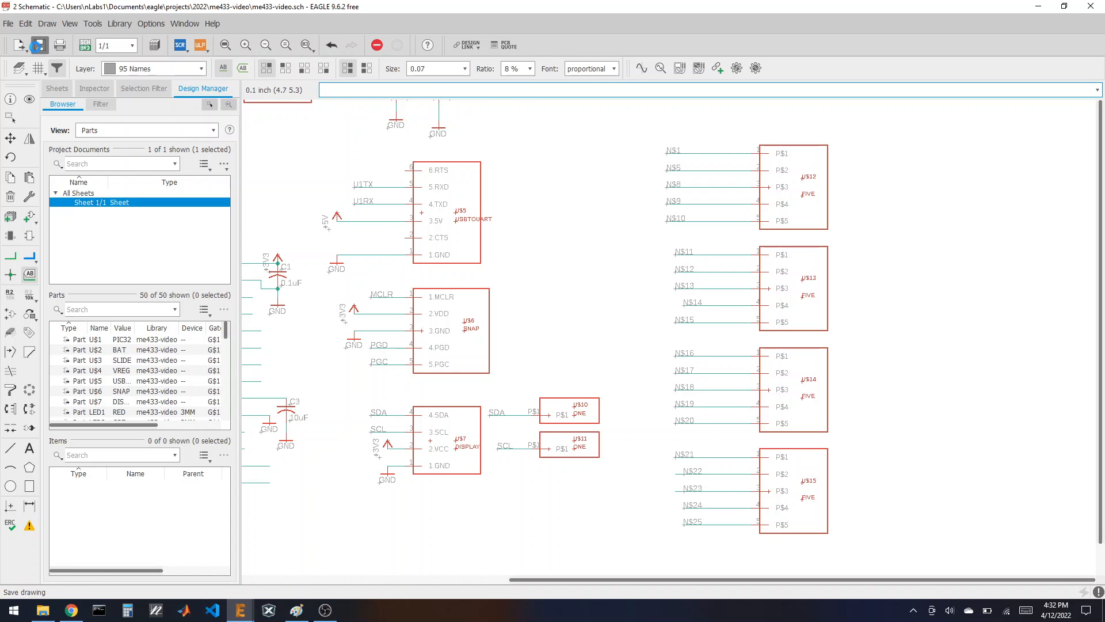
{"action": "key", "text": "ctrl+s"}
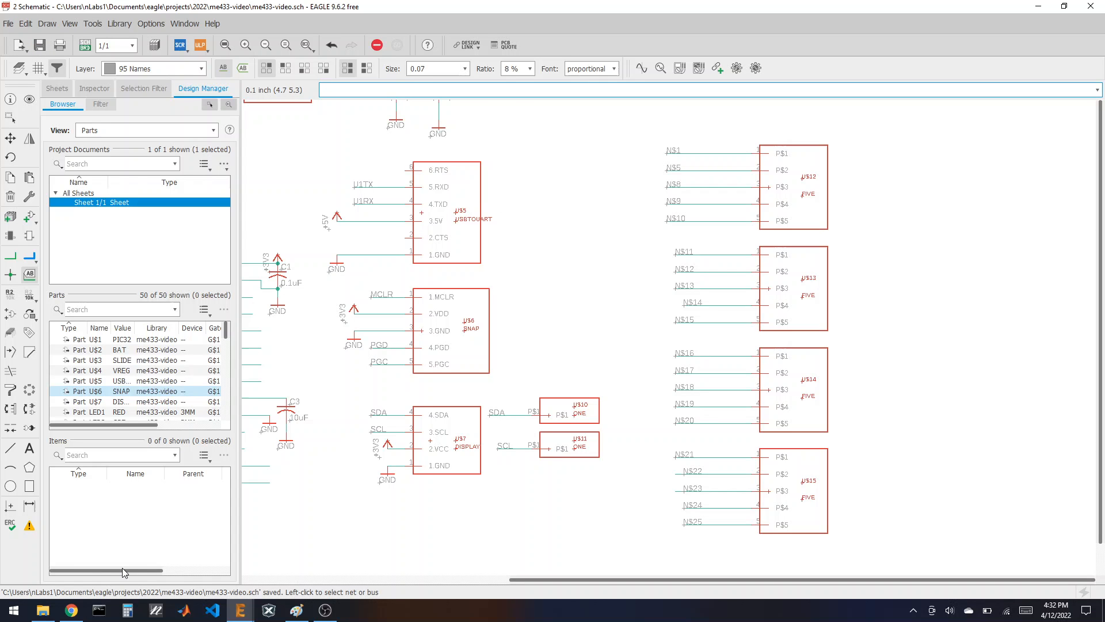
Arrange Chrome's reference schematic side by side with EAGLE, and enlarge its J2 and J3 header pinouts.
{"action": "left_click", "coordinate": [79, 612]}
{"action": "key", "text": "super+Left"}
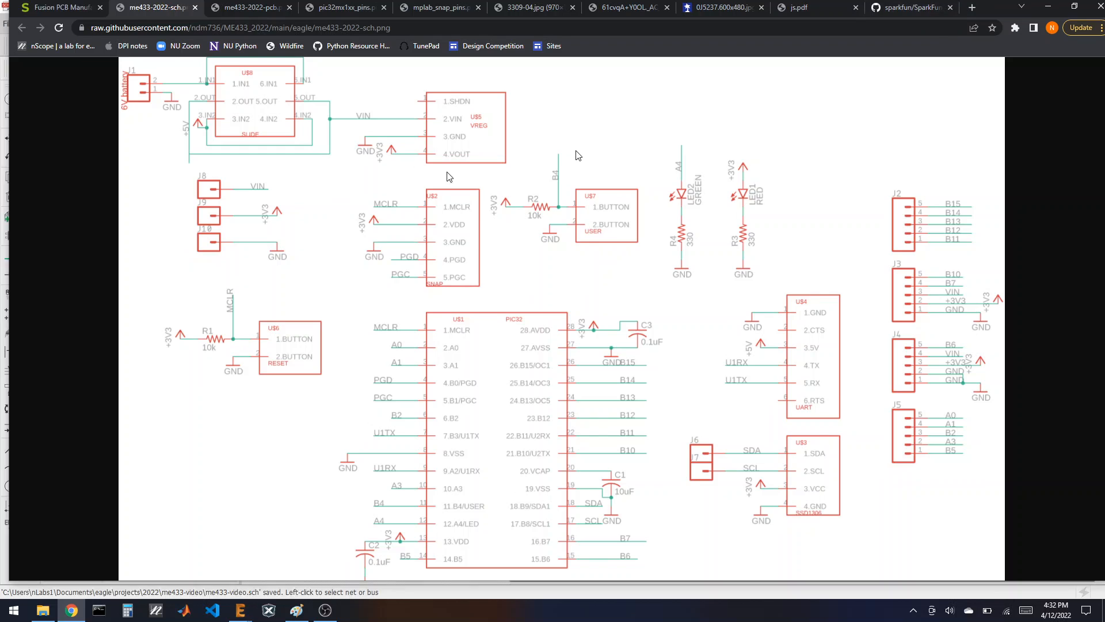
{"action": "left_click", "coordinate": [707, 195]}
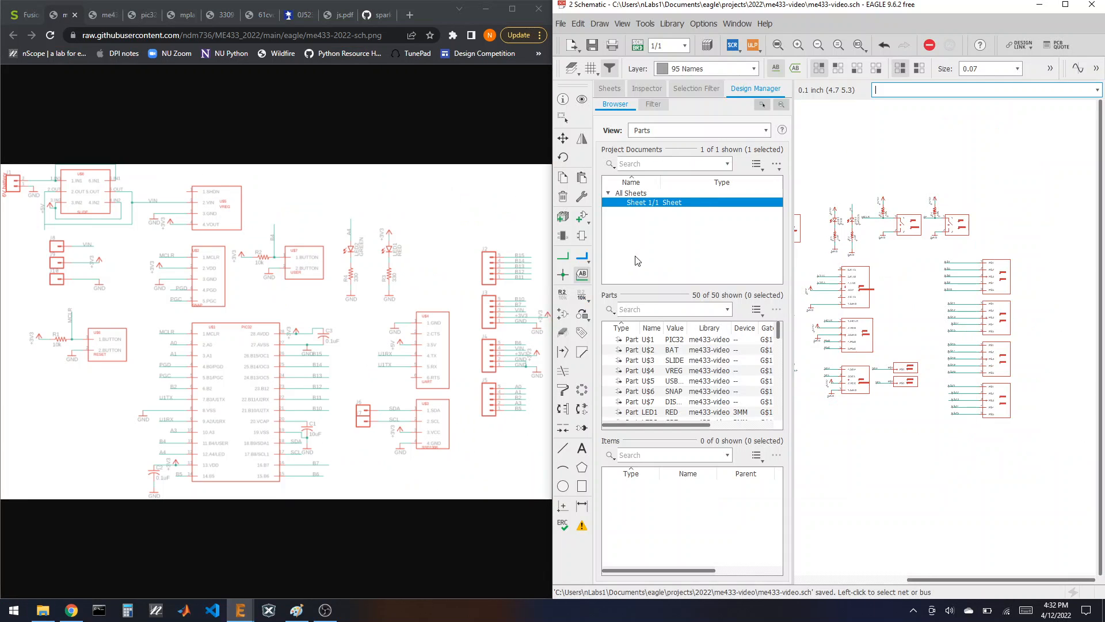
{"action": "left_click", "coordinate": [523, 288]}
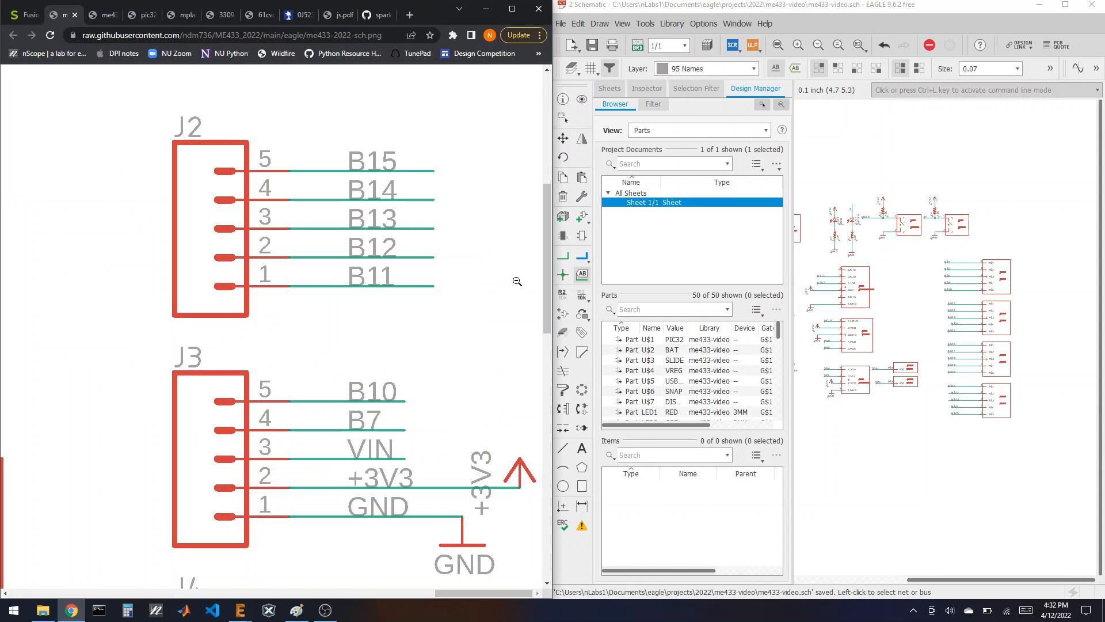
Name the nets at U$12's pins 1 and 2 B15 and B14, connecting them to the existing nets of those names.
{"action": "scroll", "coordinate": [1005, 276], "scroll_direction": "up", "scroll_amount": 6}
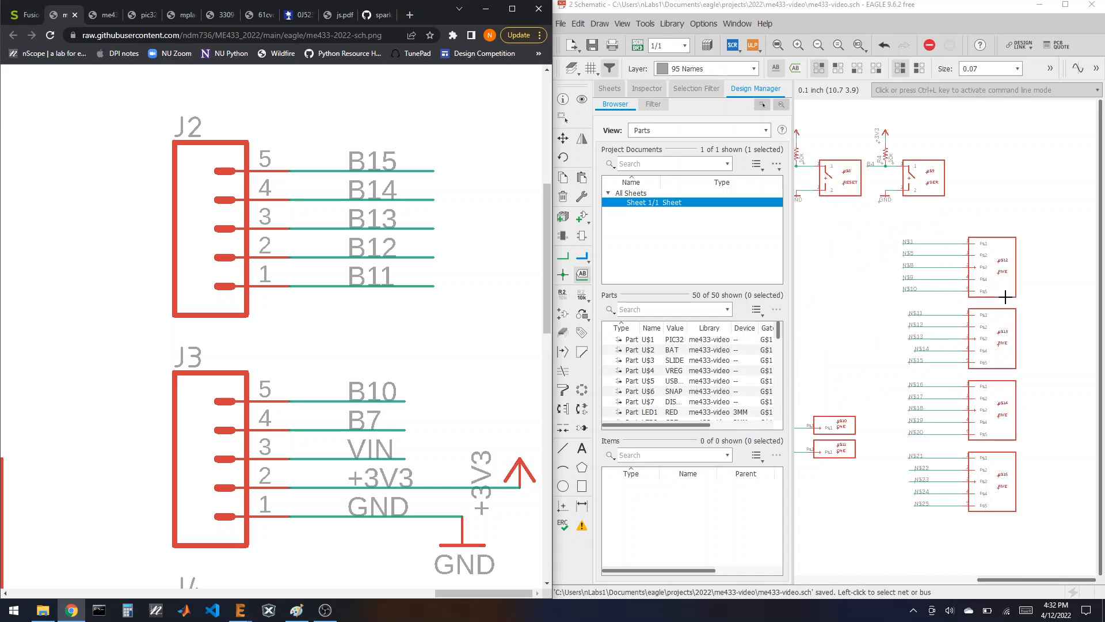
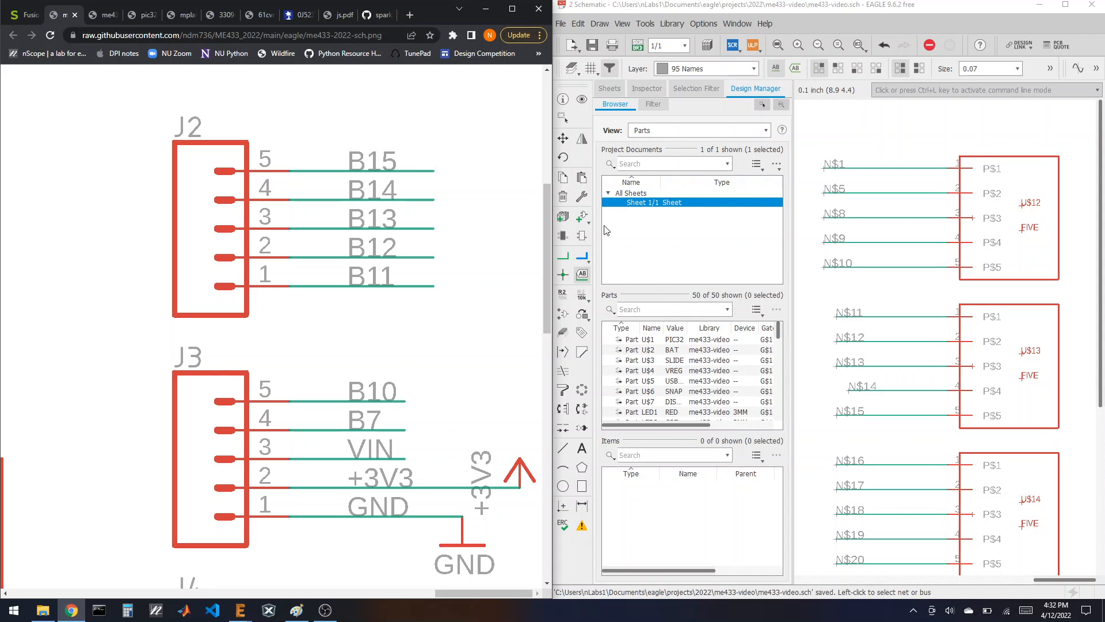
{"action": "left_click", "coordinate": [563, 295]}
{"action": "left_click", "coordinate": [839, 168]}
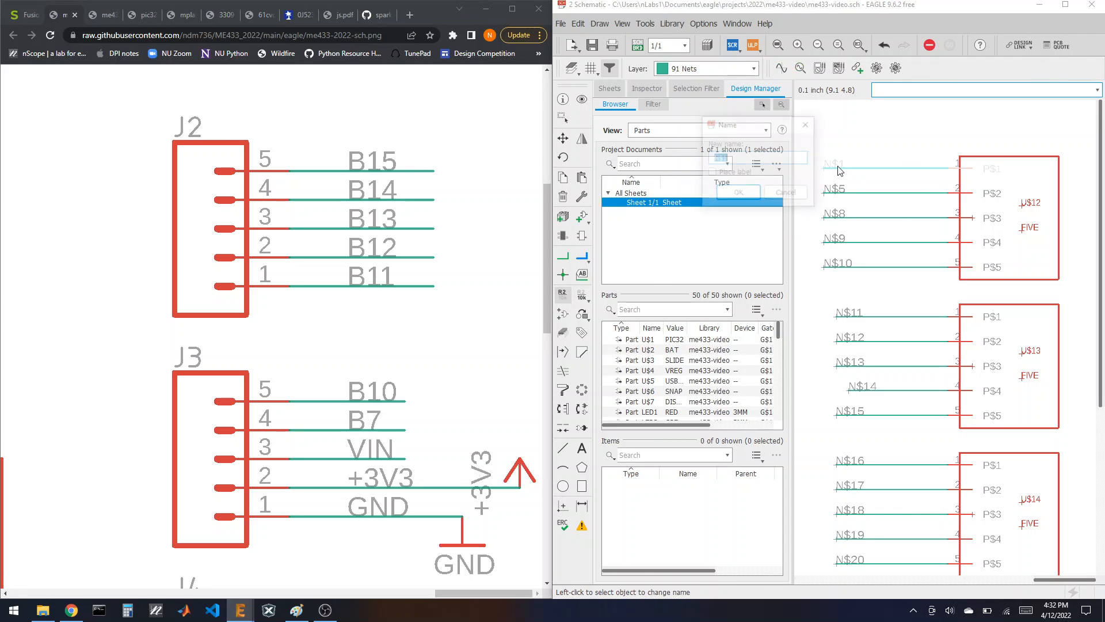
{"action": "type", "text": "B15"}
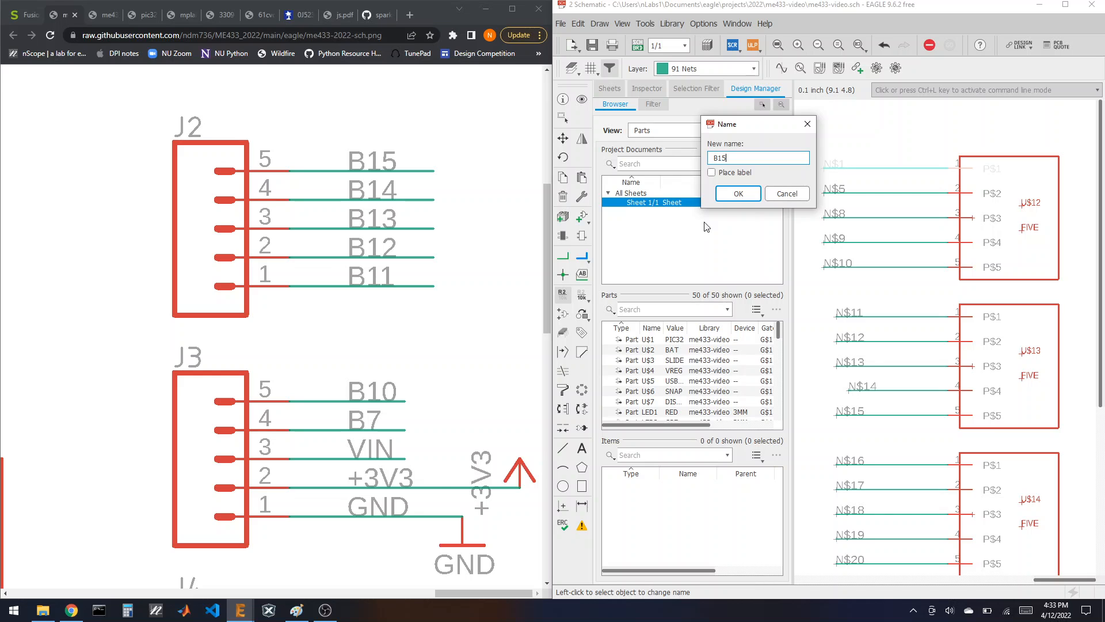
{"action": "left_click", "coordinate": [738, 193]}
{"action": "left_click", "coordinate": [727, 213]}
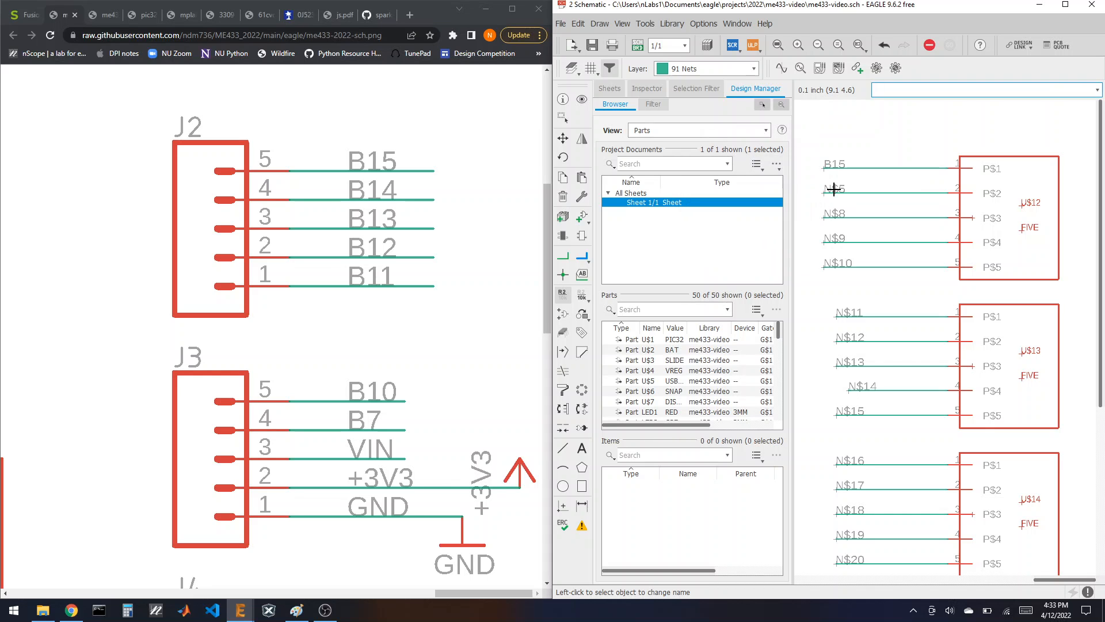
{"action": "left_click", "coordinate": [833, 191]}
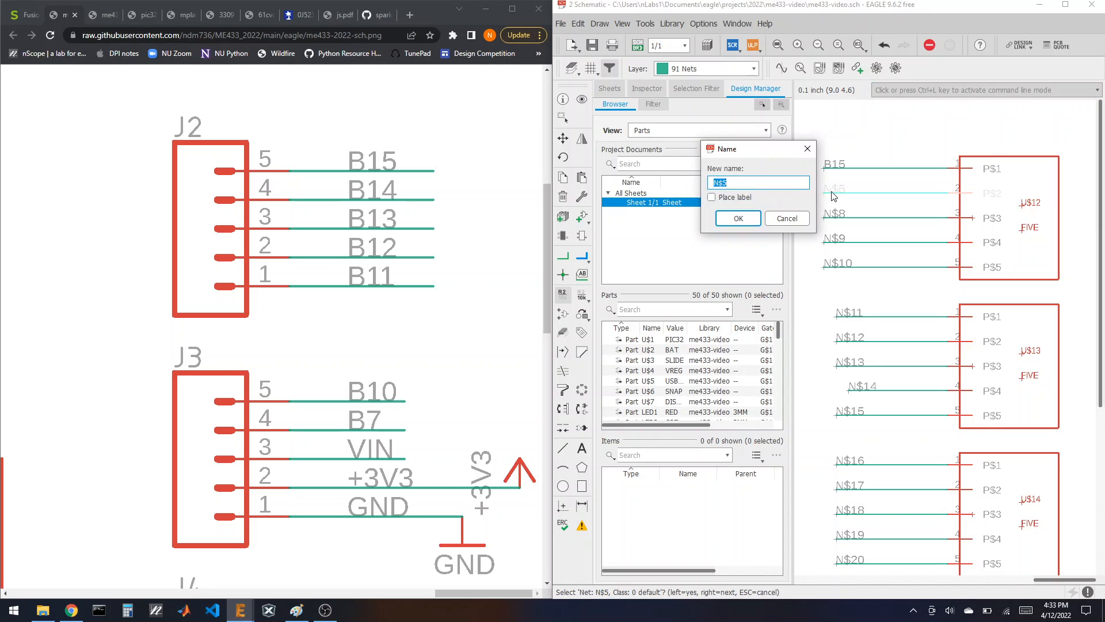
{"action": "type", "text": "B14"}
{"action": "left_click", "coordinate": [738, 218]}
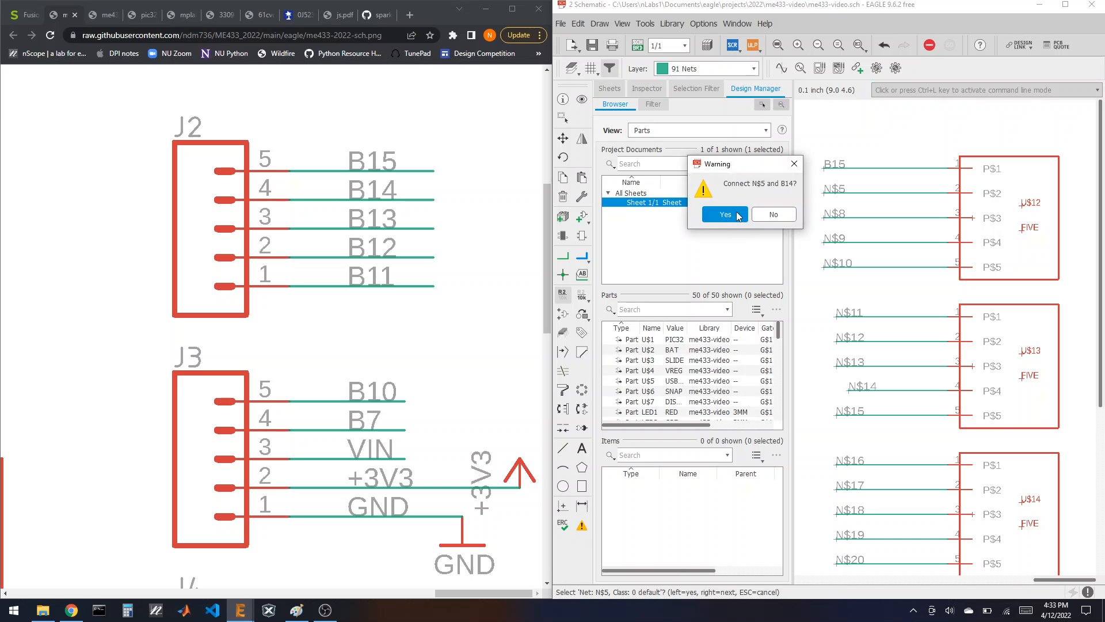
{"action": "left_click", "coordinate": [724, 214]}
Name the nets at U$12's pins 3 and 4 B13 and B12, connecting them to the existing nets of those names.
{"action": "left_click", "coordinate": [830, 218]}
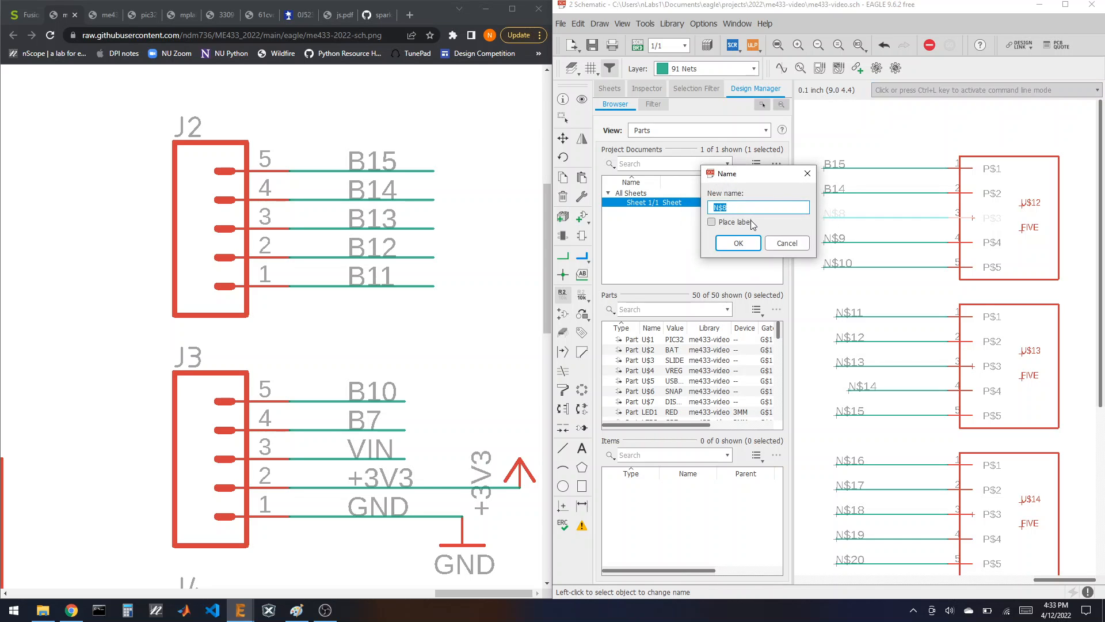
{"action": "type", "text": "B13"}
{"action": "left_click", "coordinate": [738, 243]}
{"action": "left_click", "coordinate": [731, 258]}
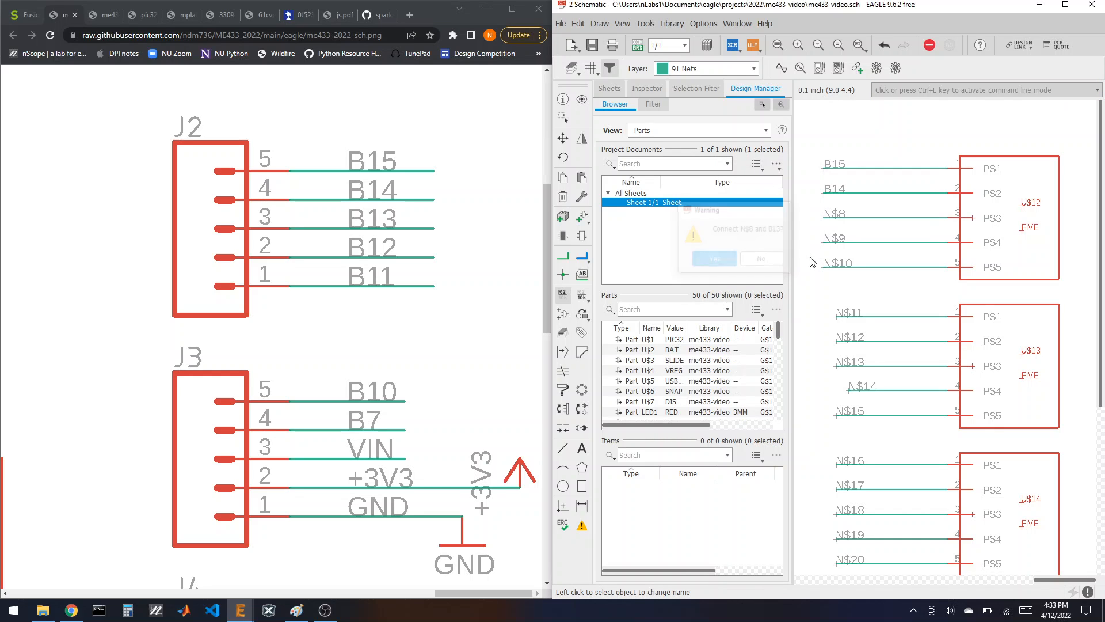
{"action": "left_click", "coordinate": [830, 237]}
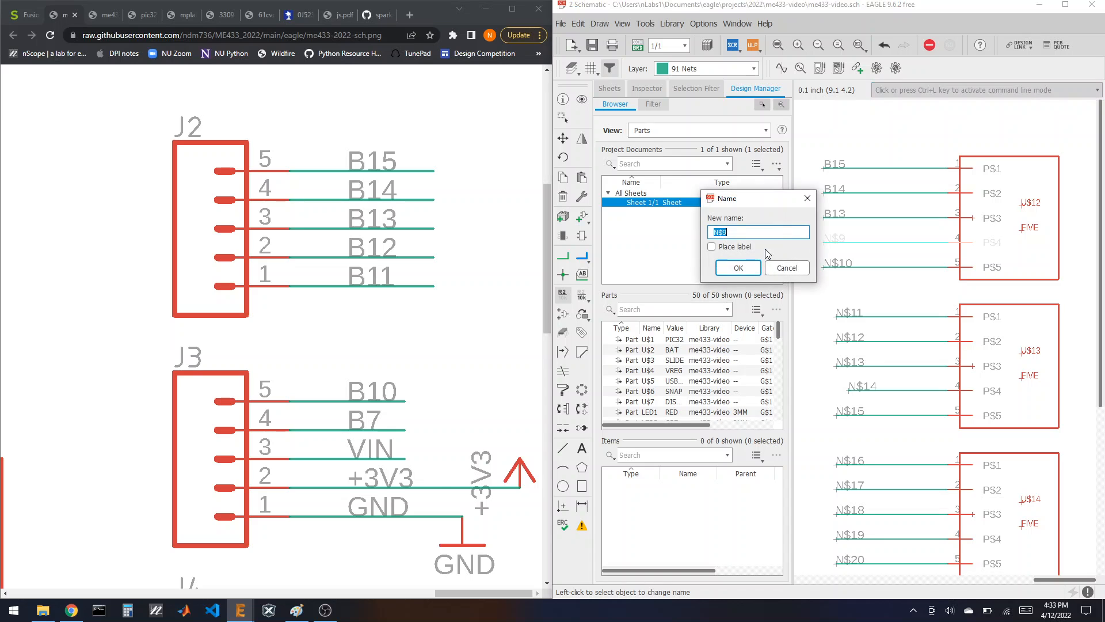
{"action": "type", "text": "B12"}
{"action": "left_click", "coordinate": [738, 268]}
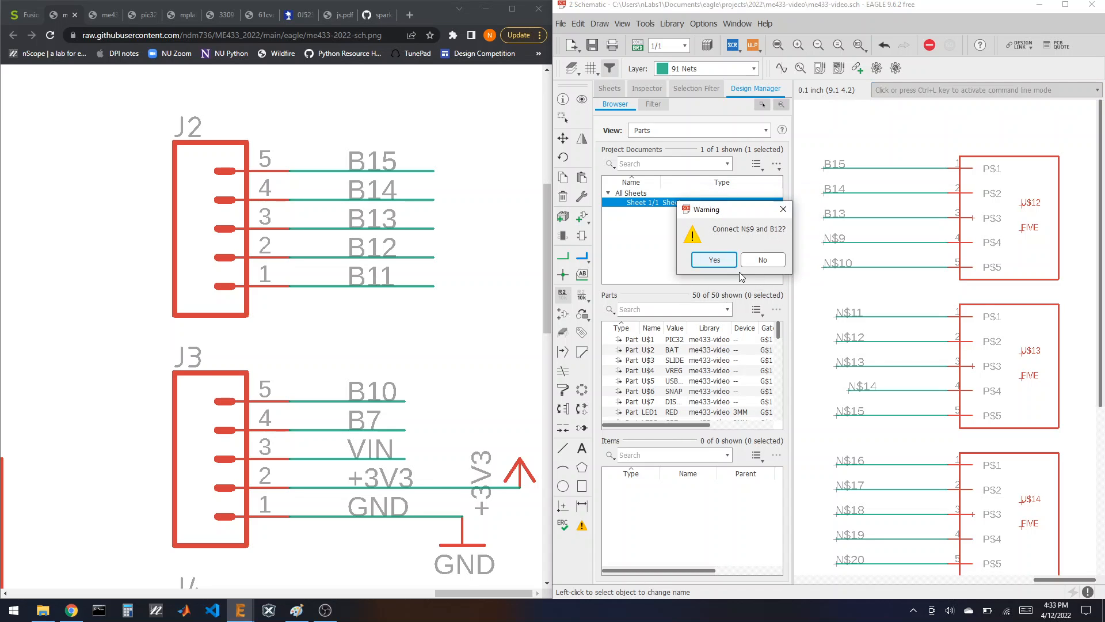
{"action": "left_click", "coordinate": [726, 264]}
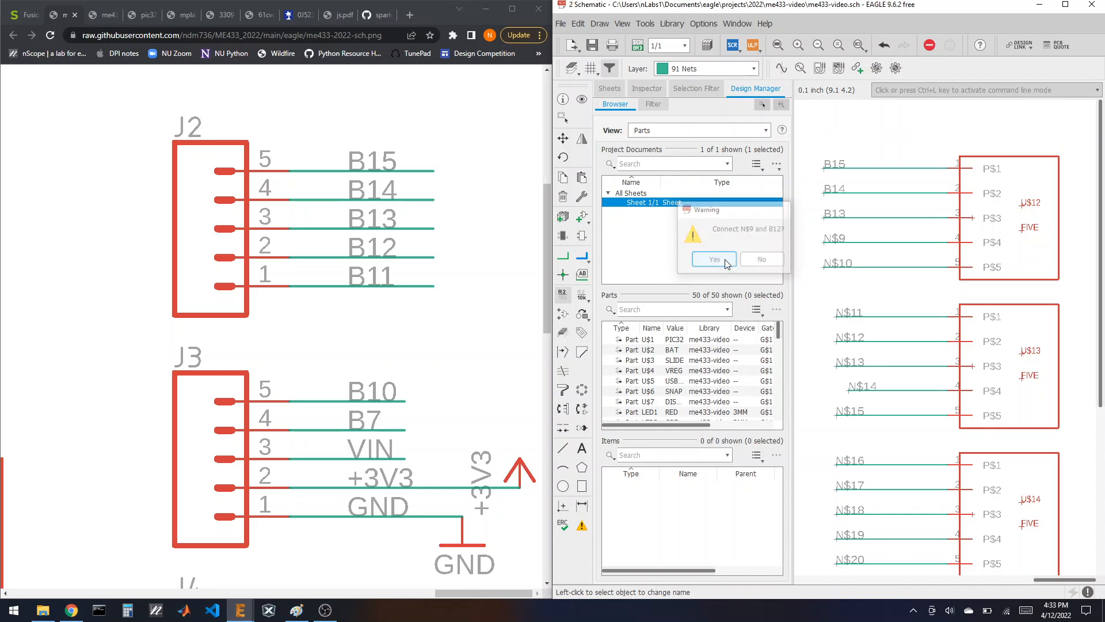
Name the net at U$12's pin 5 B11 and connect it to the existing B11 net.
{"action": "left_click", "coordinate": [834, 263]}
{"action": "type", "text": "B"}
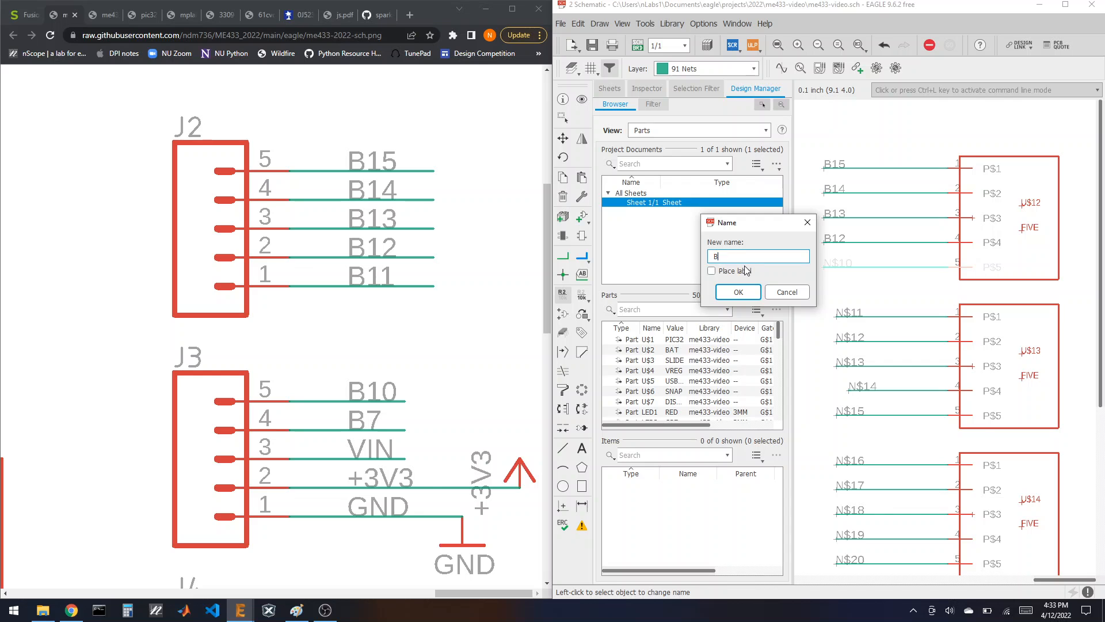
{"action": "type", "text": "11"}
{"action": "left_click", "coordinate": [739, 293]}
{"action": "left_click", "coordinate": [740, 312]}
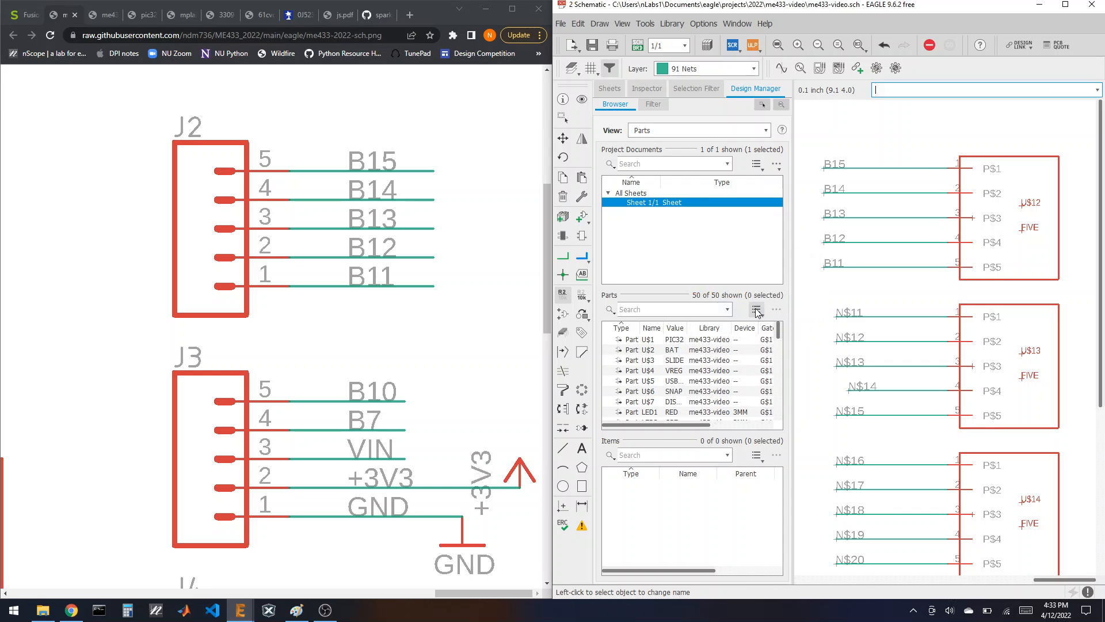
Name the nets at U$13's pins 1 and 2 B10 and B7, connecting them to the existing nets of those names.
{"action": "left_click", "coordinate": [840, 317]}
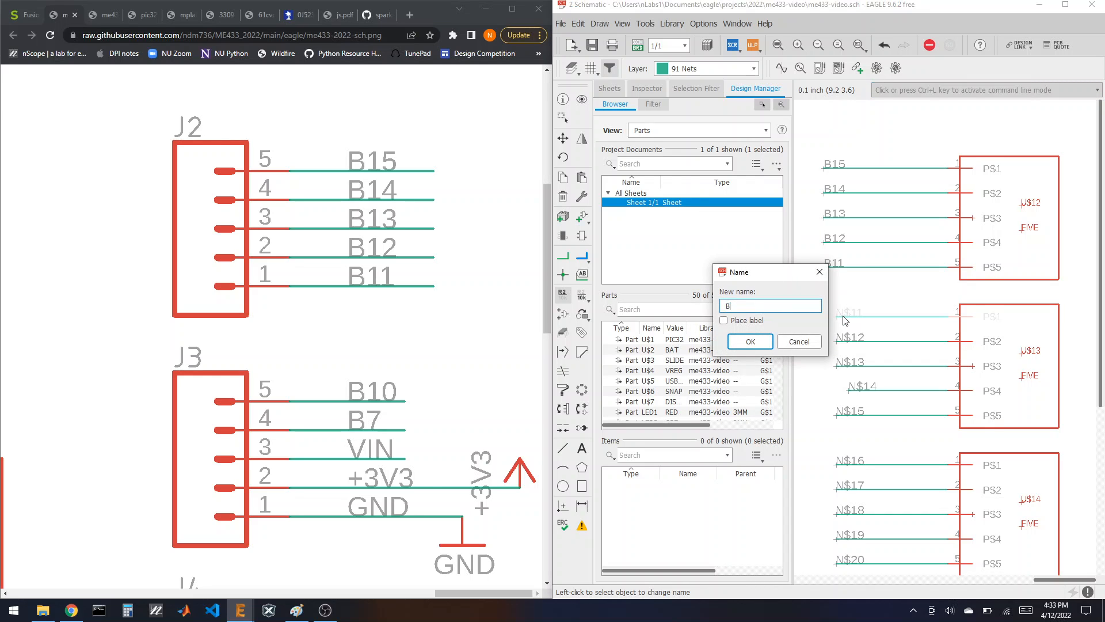
{"action": "type", "text": "B10"}
{"action": "left_click", "coordinate": [750, 342]}
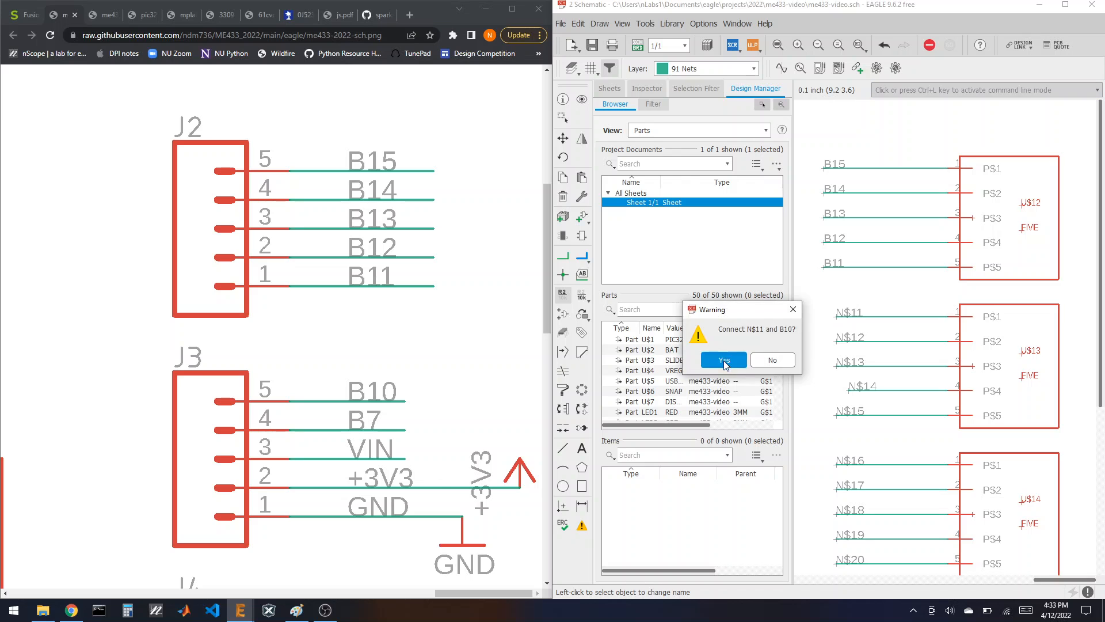
{"action": "left_click", "coordinate": [725, 361]}
{"action": "left_click", "coordinate": [837, 342]}
{"action": "type", "text": "B"}
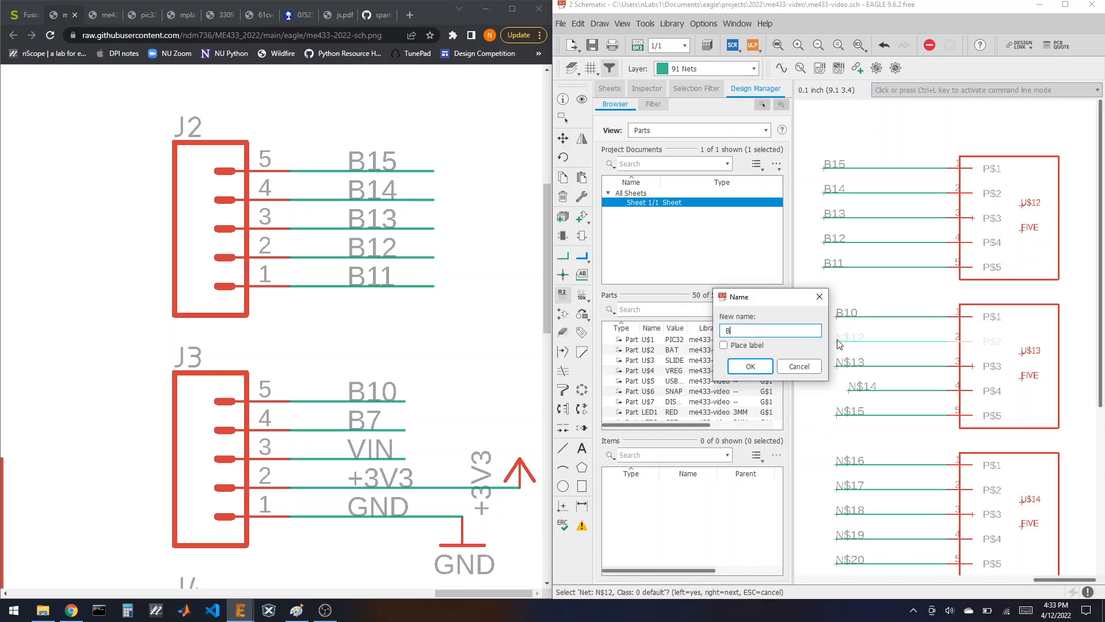
{"action": "type", "text": "7"}
{"action": "left_click", "coordinate": [750, 367]}
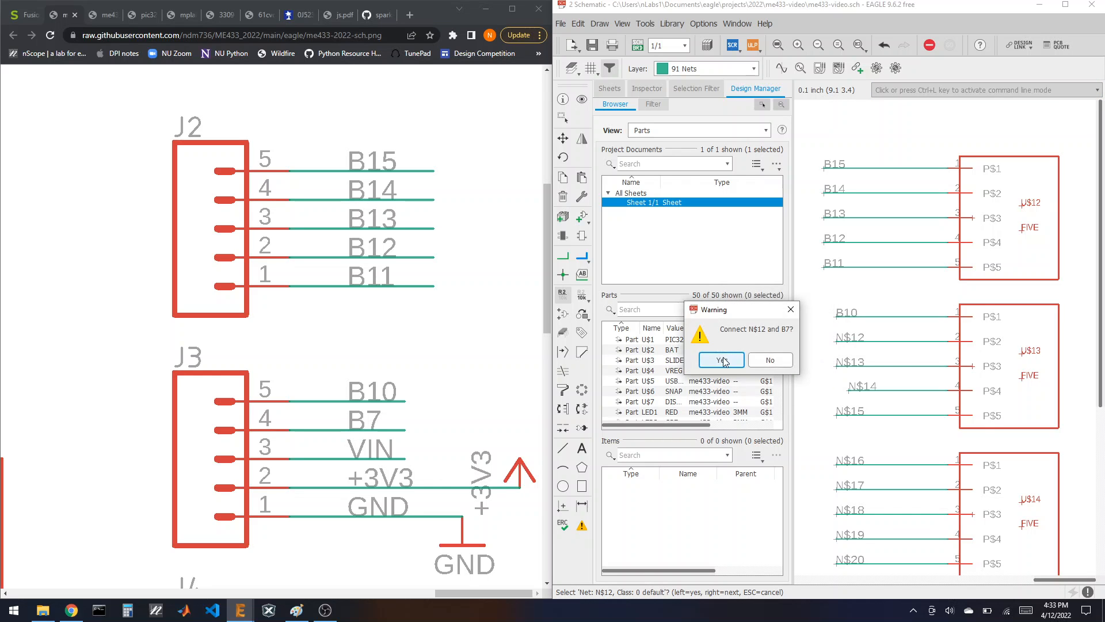
{"action": "left_click", "coordinate": [726, 361]}
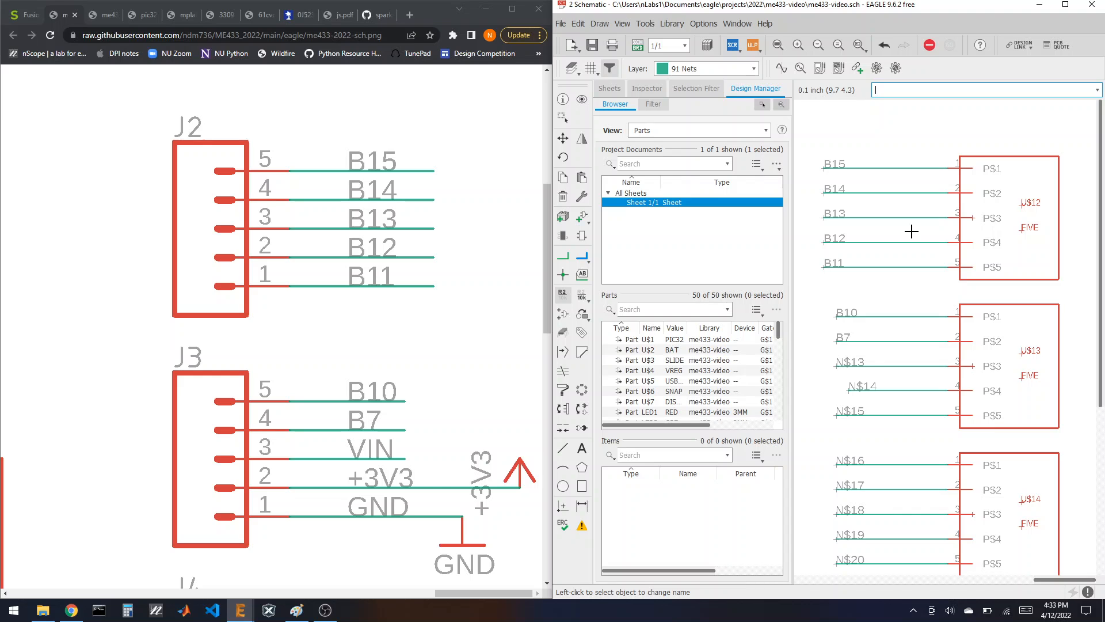
Name the net at U$13's pin 3 VIN.
{"action": "scroll", "coordinate": [883, 225], "scroll_direction": "down", "scroll_amount": 1}
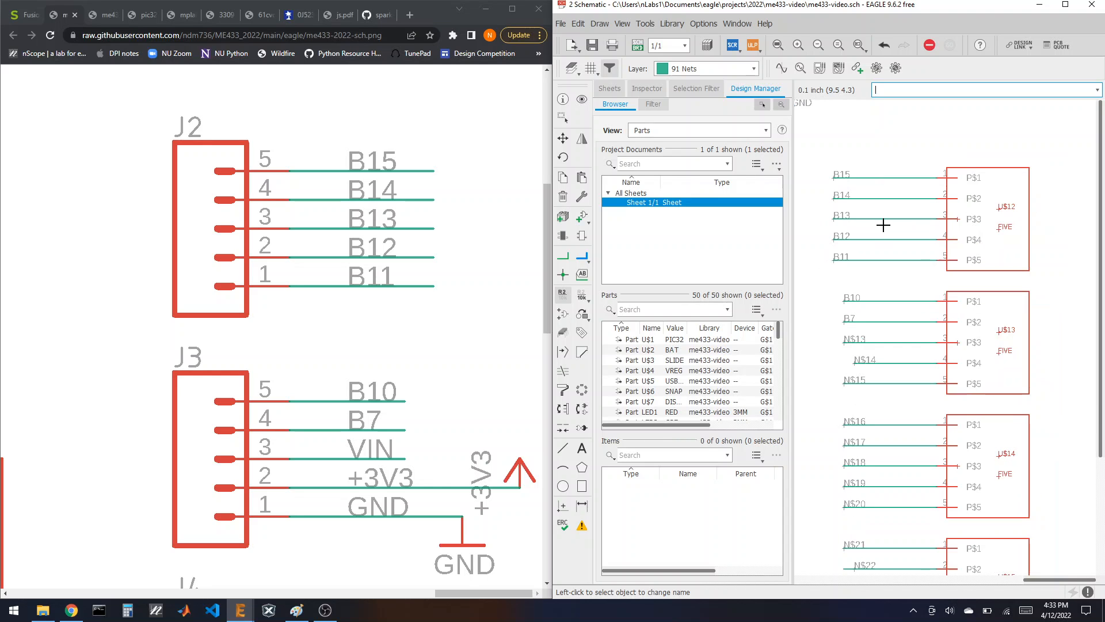
{"action": "left_click", "coordinate": [848, 342]}
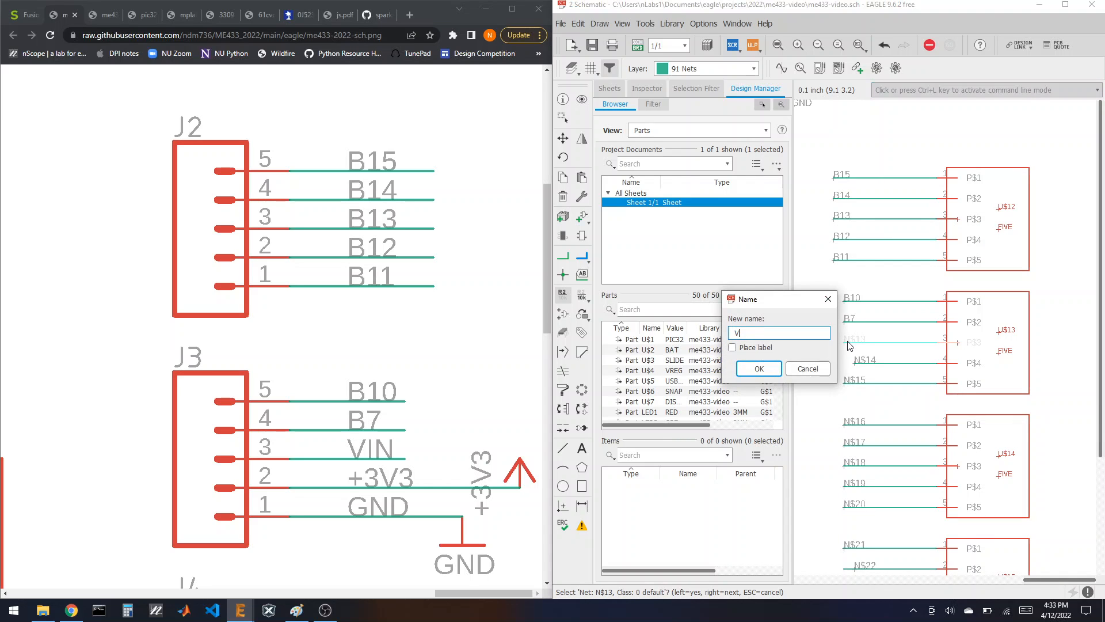
{"action": "left_click", "coordinate": [759, 368]}
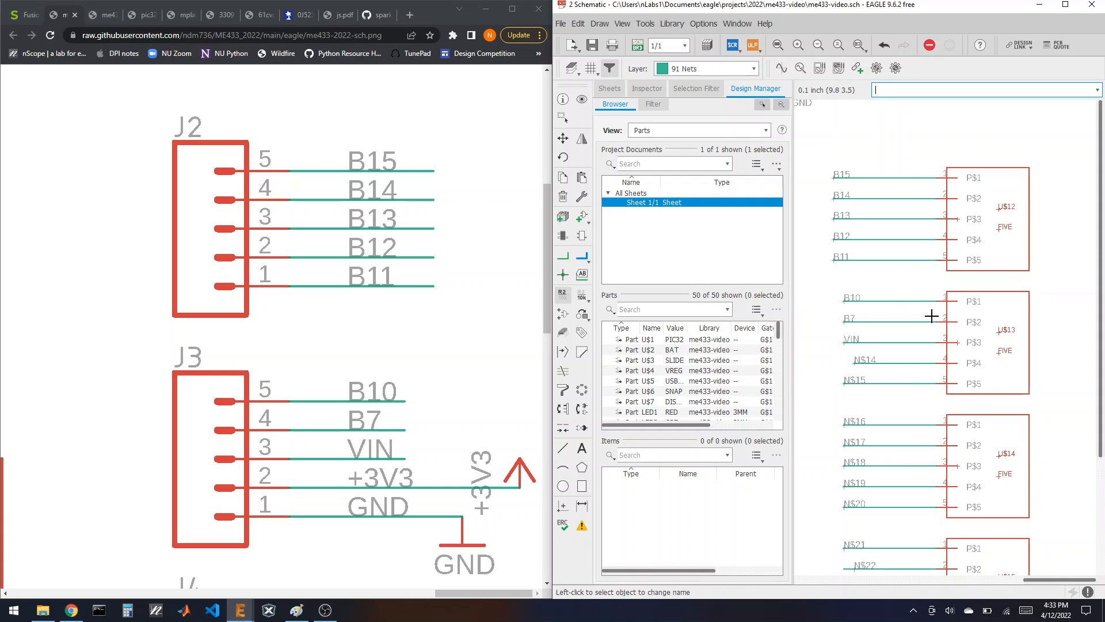
Place a net name label on the wire between the slide switch's output and the voltage regulator's pin 3.
{"action": "scroll", "coordinate": [931, 316], "scroll_direction": "down", "scroll_amount": 8}
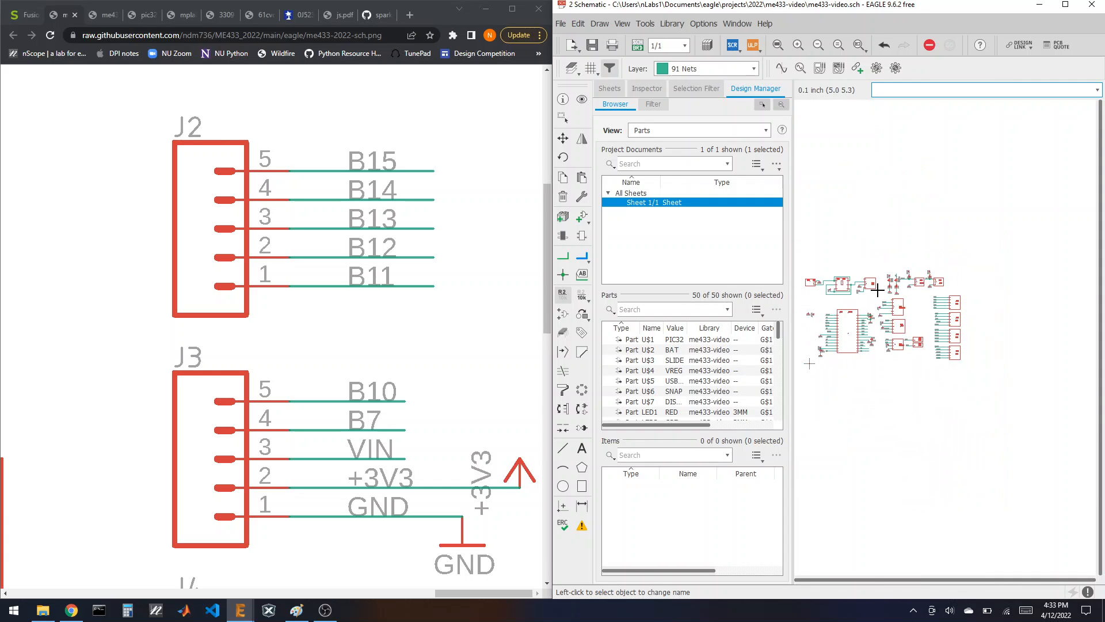
{"action": "scroll", "coordinate": [877, 291], "scroll_direction": "up", "scroll_amount": 8}
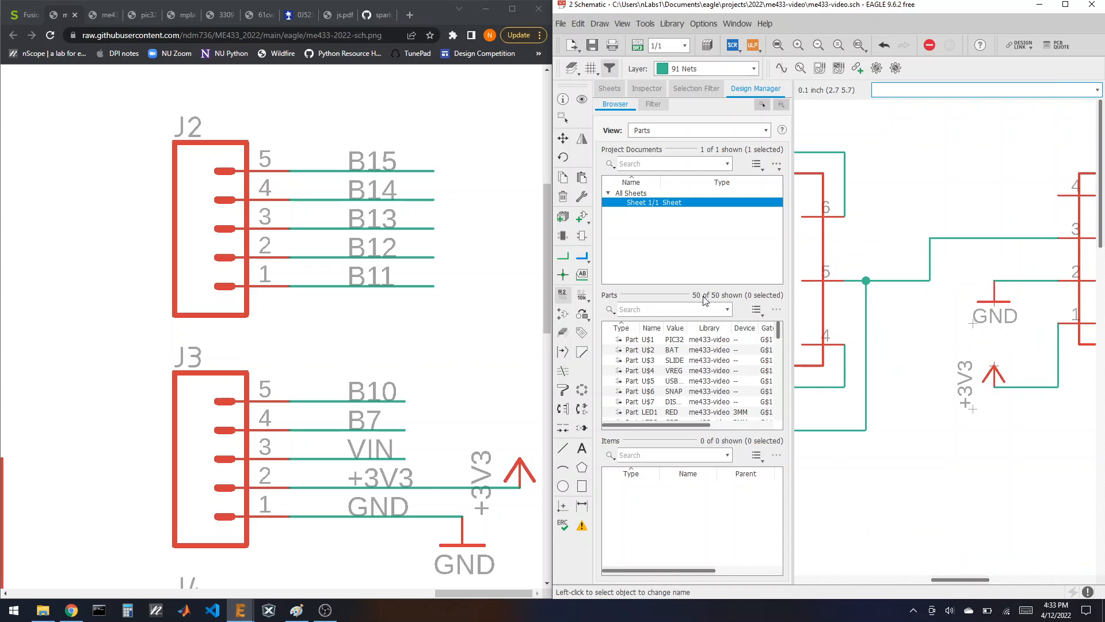
{"action": "left_click", "coordinate": [582, 274]}
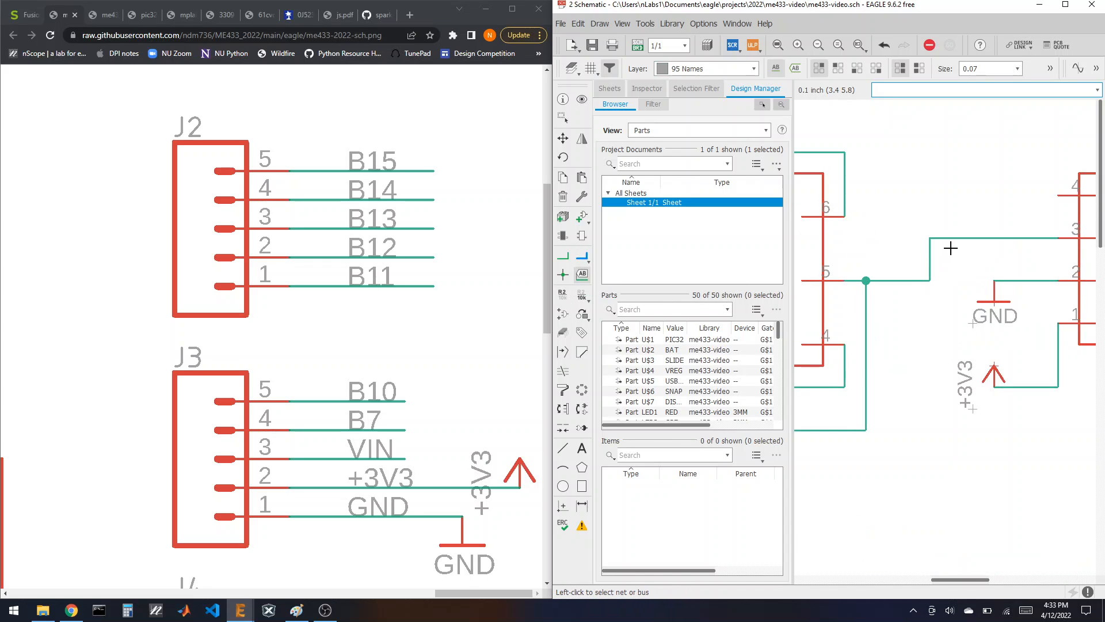
{"action": "left_click", "coordinate": [931, 238]}
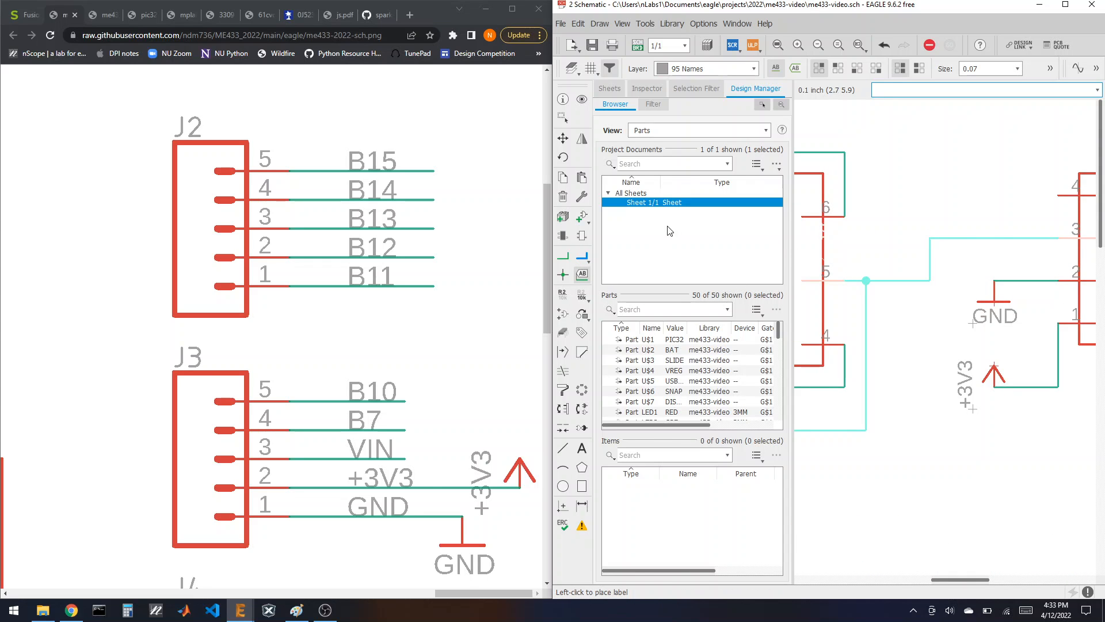
{"action": "left_click", "coordinate": [934, 233]}
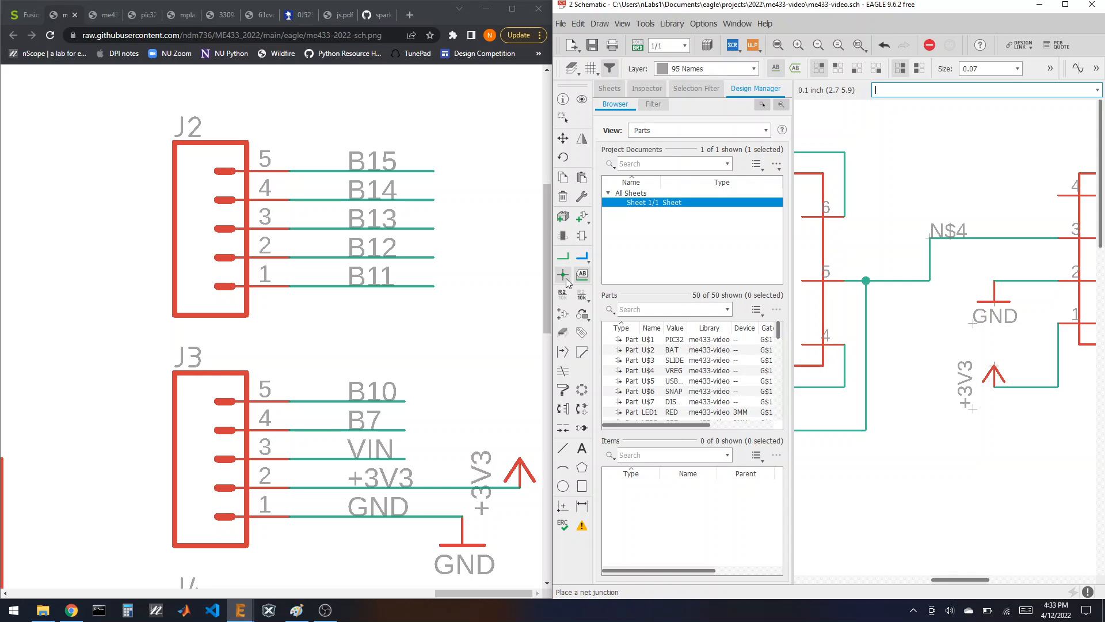
Rename the net feeding the voltage regulator's pin 3 as VIN and connect it to the existing VIN net.
{"action": "left_click", "coordinate": [562, 295]}
{"action": "left_click", "coordinate": [935, 236]}
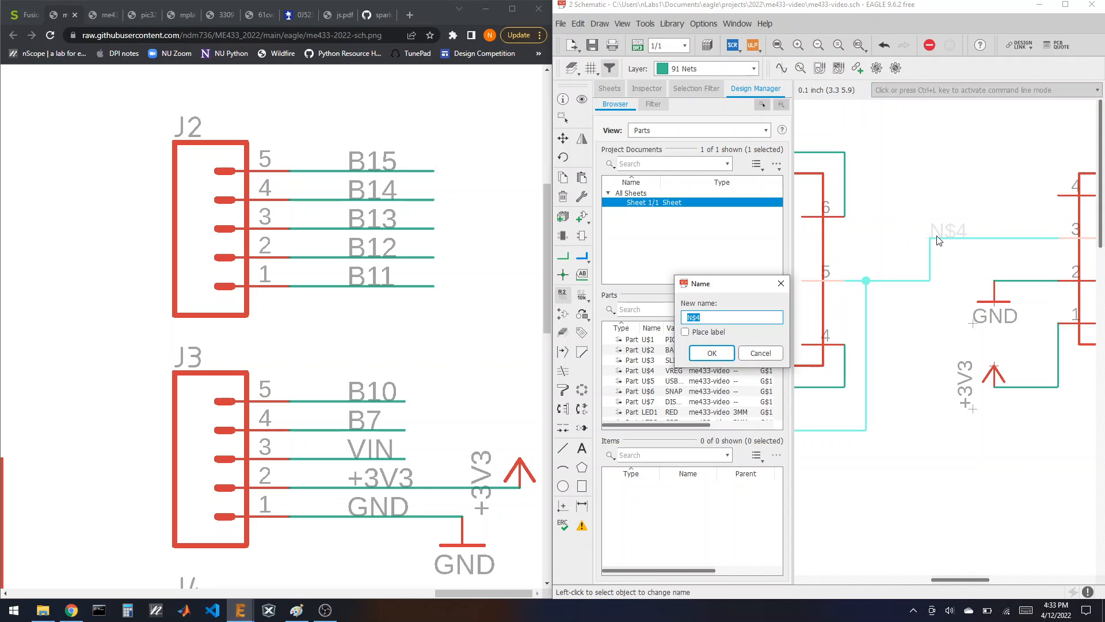
{"action": "type", "text": "VIN"}
{"action": "left_click", "coordinate": [712, 353]}
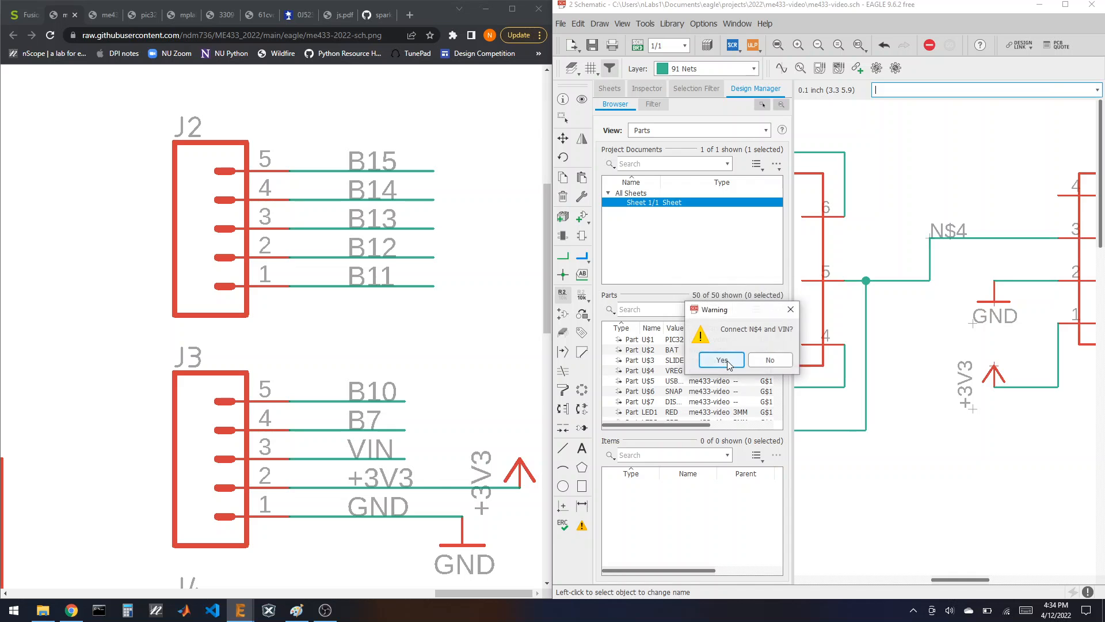
{"action": "left_click", "coordinate": [723, 360]}
Bring J3 and J4 into view in the reference schematic, and delete the wires at U$13's pins 4 and 5.
{"action": "scroll", "coordinate": [865, 189], "scroll_direction": "down", "scroll_amount": 2}
{"action": "scroll", "coordinate": [929, 212], "scroll_direction": "down", "scroll_amount": 2}
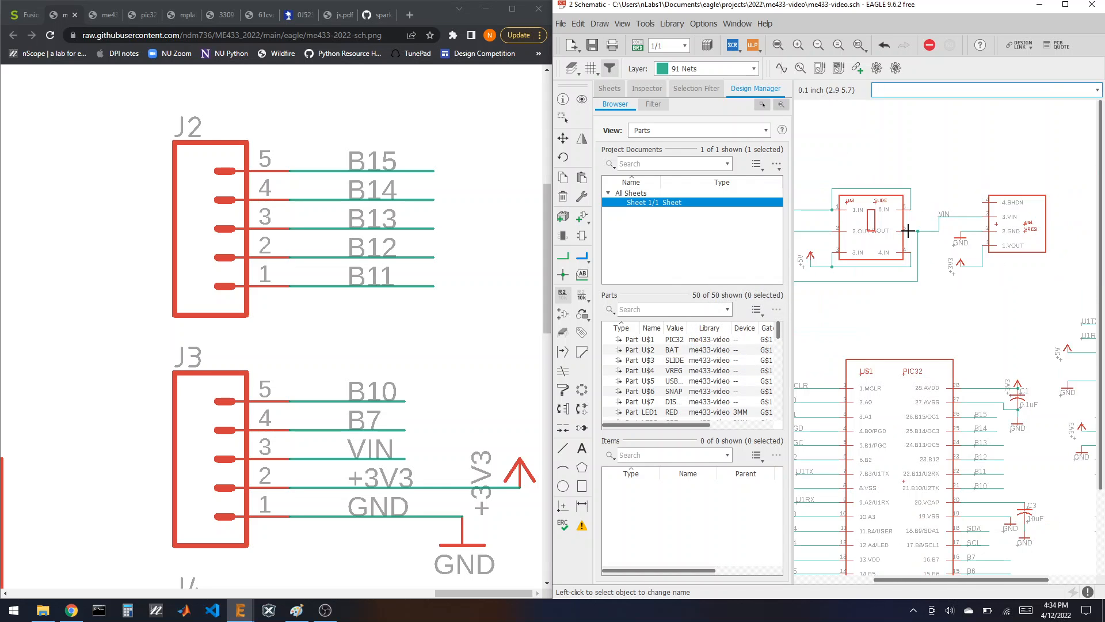
{"action": "scroll", "coordinate": [840, 183], "scroll_direction": "down", "scroll_amount": 2}
{"action": "scroll", "coordinate": [902, 202], "scroll_direction": "down", "scroll_amount": 2}
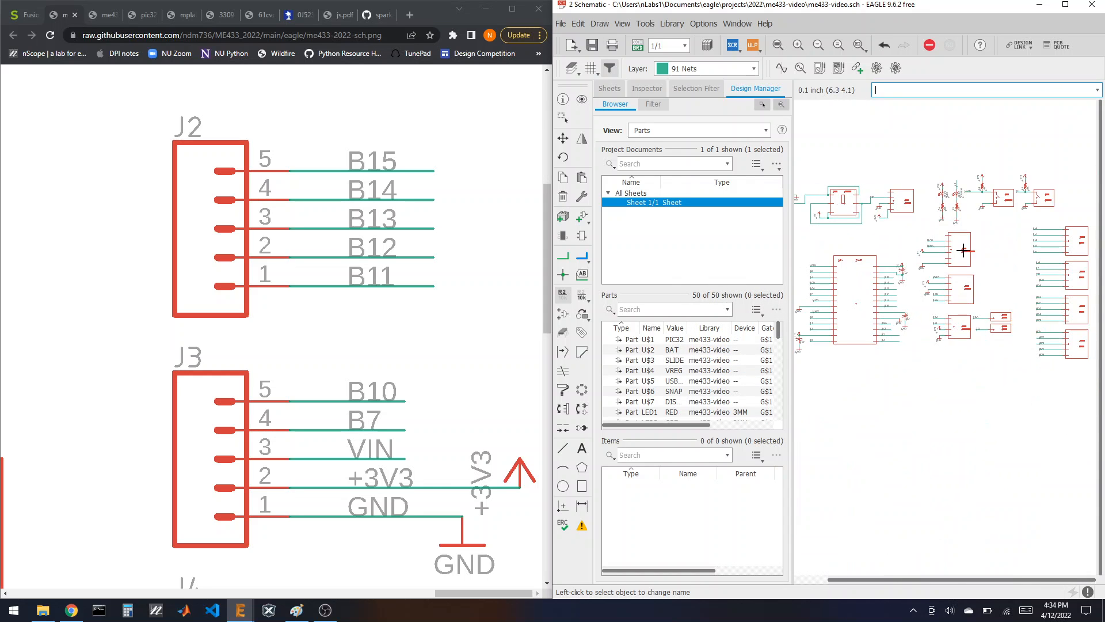
{"action": "scroll", "coordinate": [1065, 279], "scroll_direction": "up", "scroll_amount": 4}
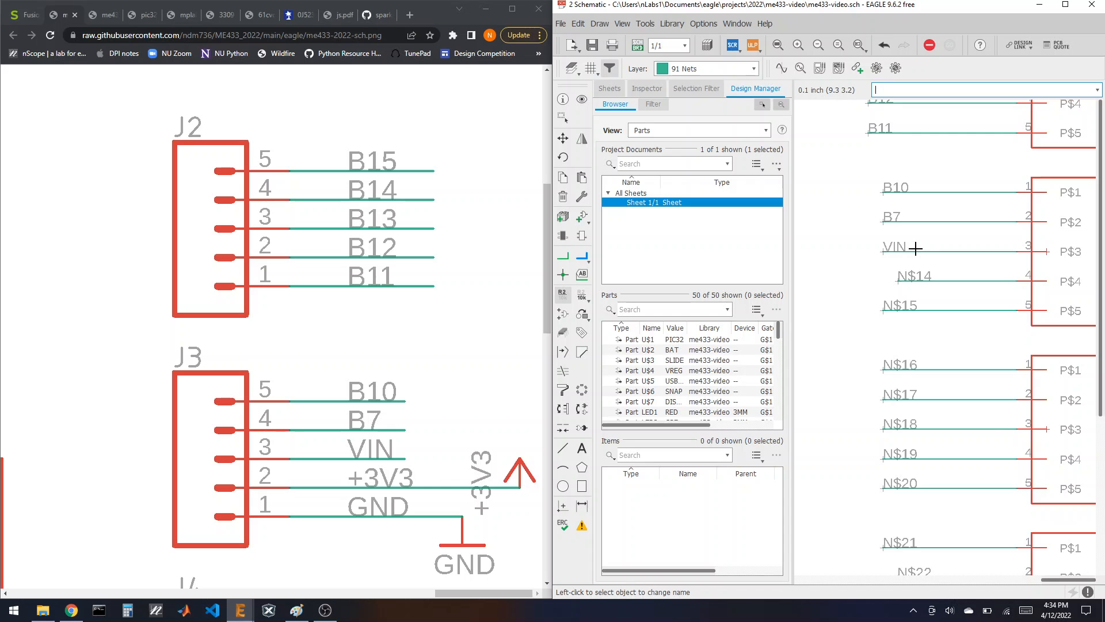
{"action": "scroll", "coordinate": [913, 247], "scroll_direction": "down", "scroll_amount": 1}
{"action": "scroll", "coordinate": [901, 263], "scroll_direction": "up", "scroll_amount": 2}
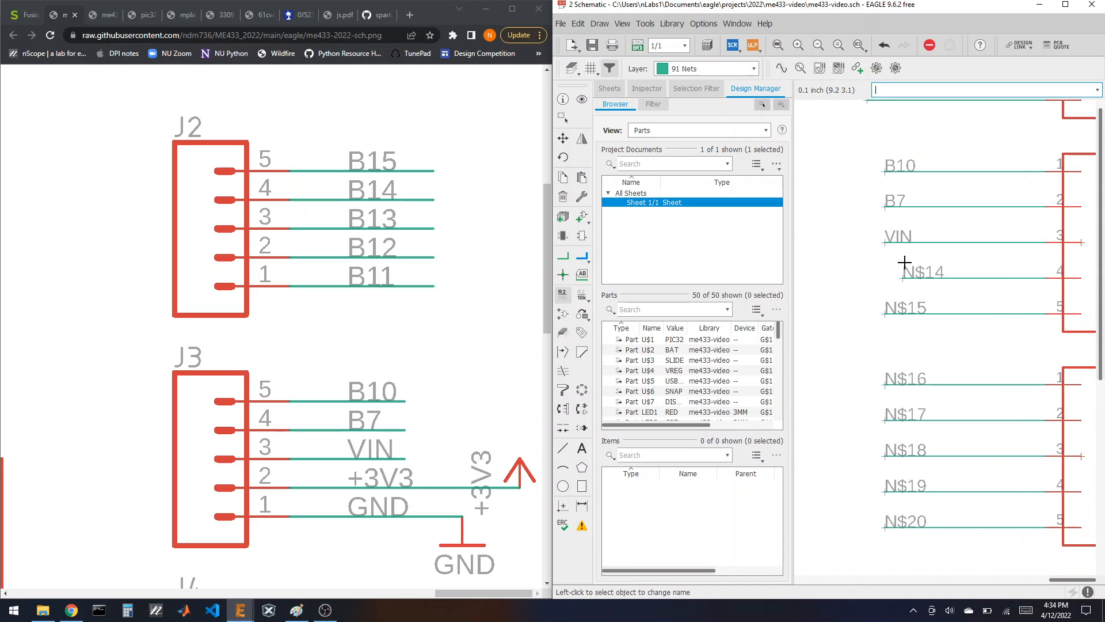
{"action": "scroll", "coordinate": [360, 247], "scroll_direction": "down", "scroll_amount": 2}
{"action": "scroll", "coordinate": [363, 247], "scroll_direction": "up", "scroll_amount": 2}
{"action": "scroll", "coordinate": [363, 247], "scroll_direction": "down", "scroll_amount": 4}
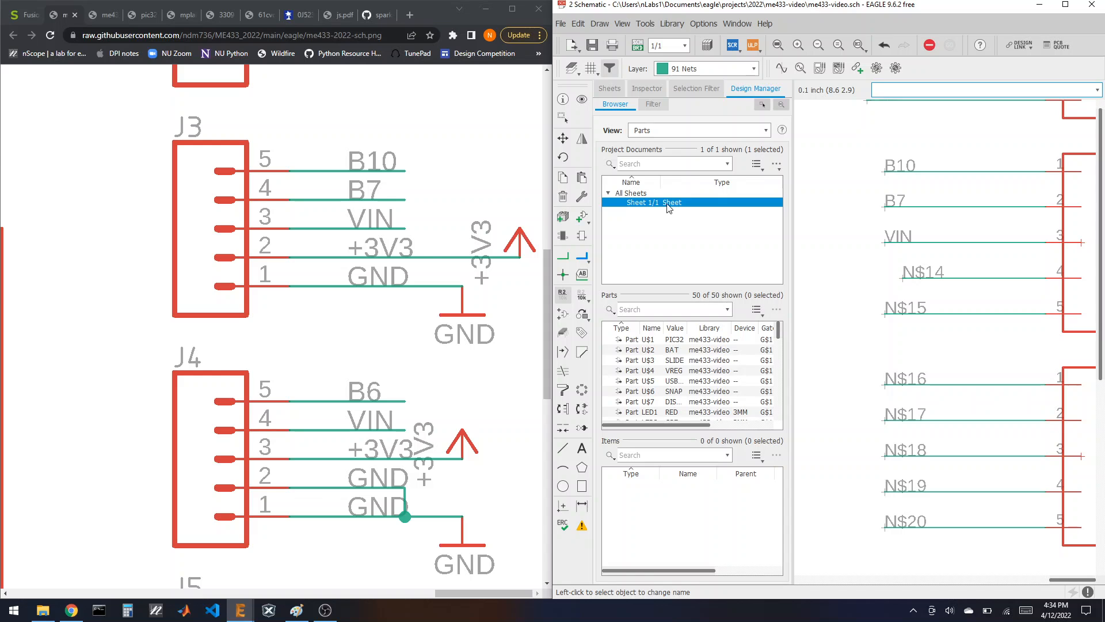
{"action": "left_click", "coordinate": [564, 196]}
{"action": "left_click", "coordinate": [941, 278]}
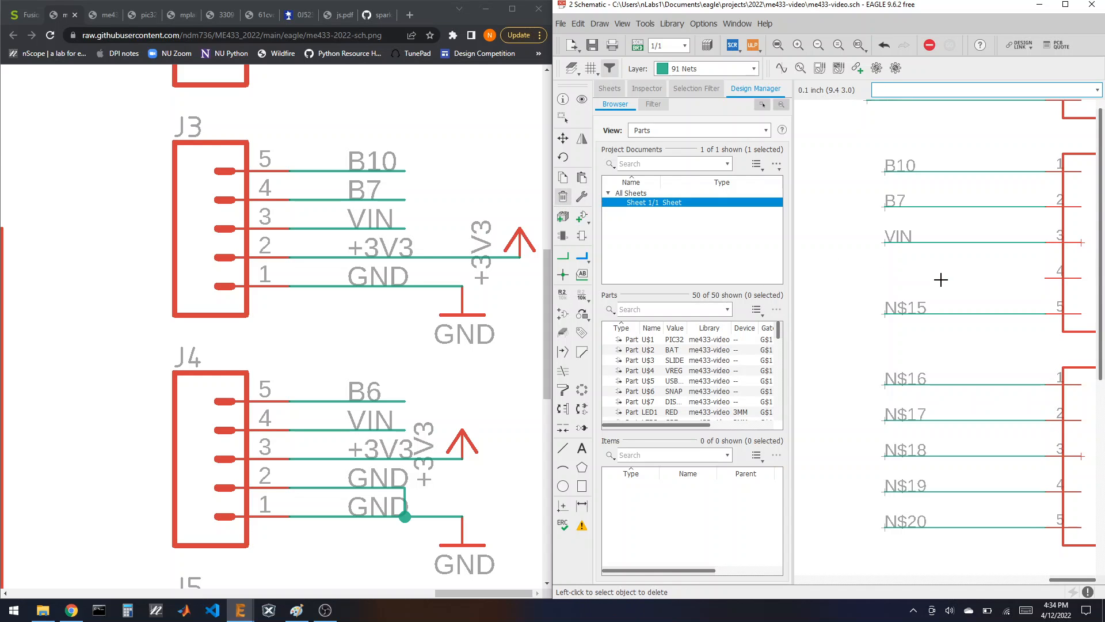
{"action": "left_click", "coordinate": [909, 311]}
{"action": "scroll", "coordinate": [961, 309], "scroll_direction": "down", "scroll_amount": 3}
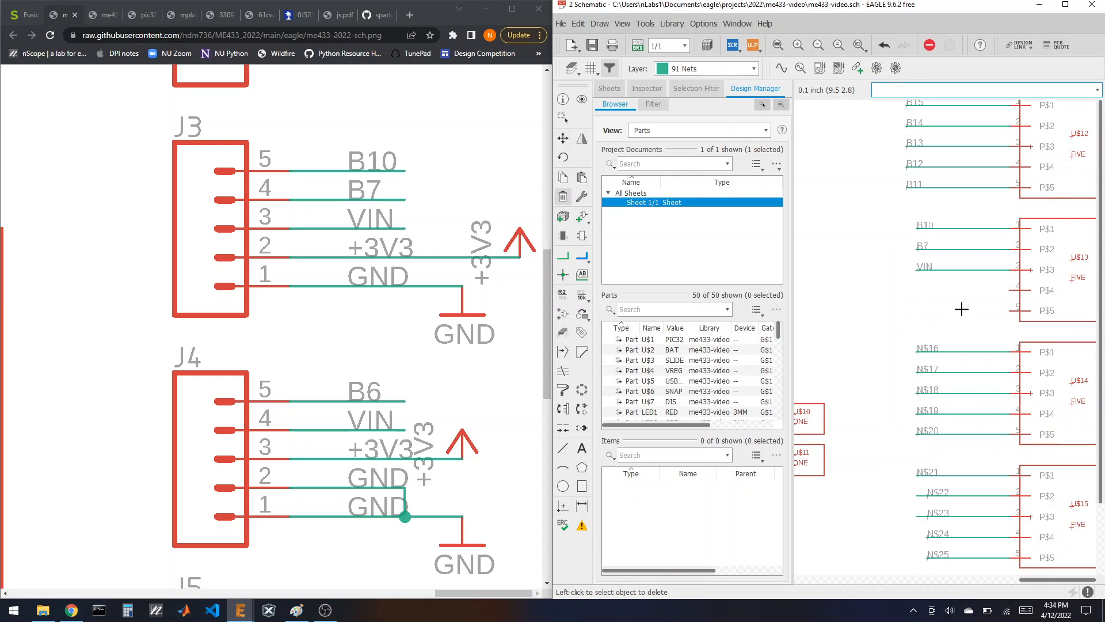
Copy the +3V3 and GND supply symbols from the USER button circuit and place them beside U$13's pins 4 and 5.
{"action": "left_click", "coordinate": [564, 178]}
{"action": "scroll", "coordinate": [960, 306], "scroll_direction": "down", "scroll_amount": 3}
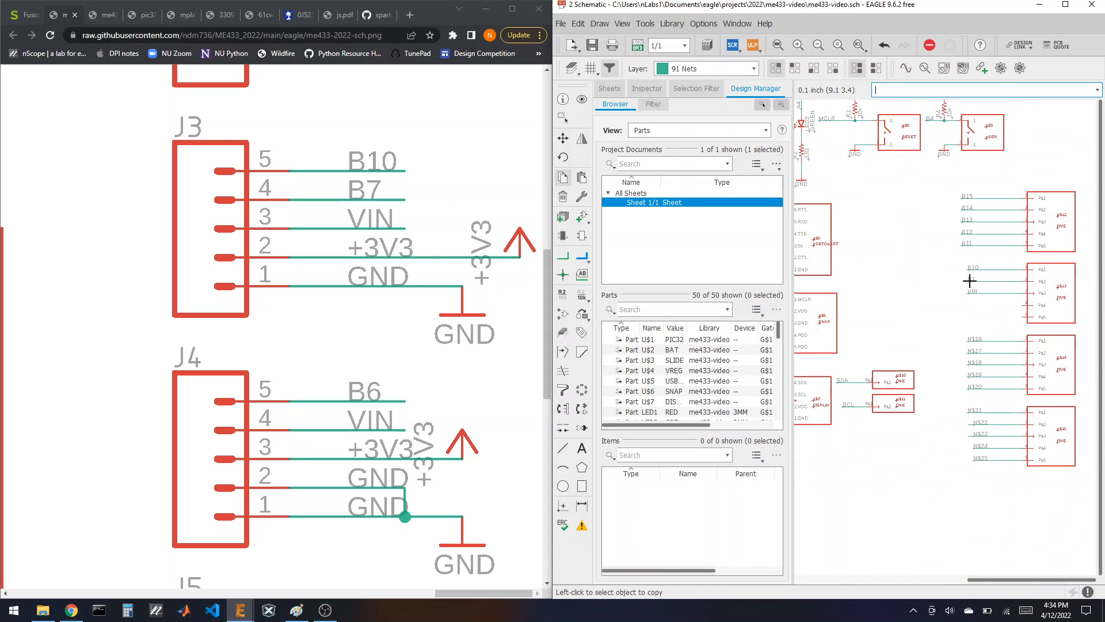
{"action": "scroll", "coordinate": [908, 230], "scroll_direction": "down", "scroll_amount": 3}
{"action": "scroll", "coordinate": [924, 142], "scroll_direction": "up", "scroll_amount": 3}
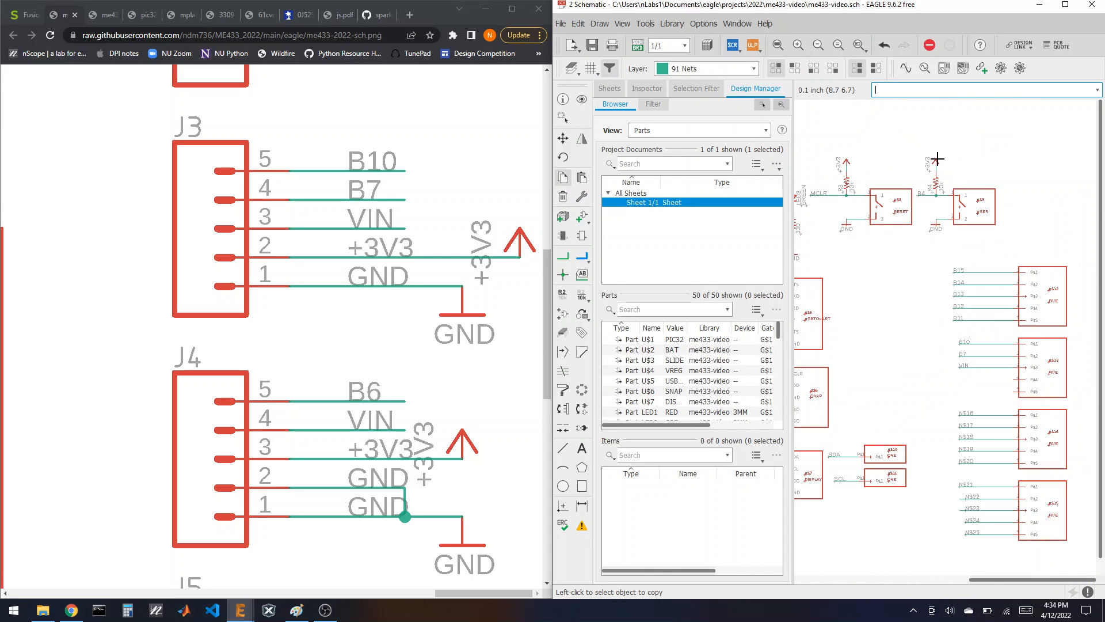
{"action": "left_click", "coordinate": [937, 158]}
{"action": "scroll", "coordinate": [942, 339], "scroll_direction": "up", "scroll_amount": 2}
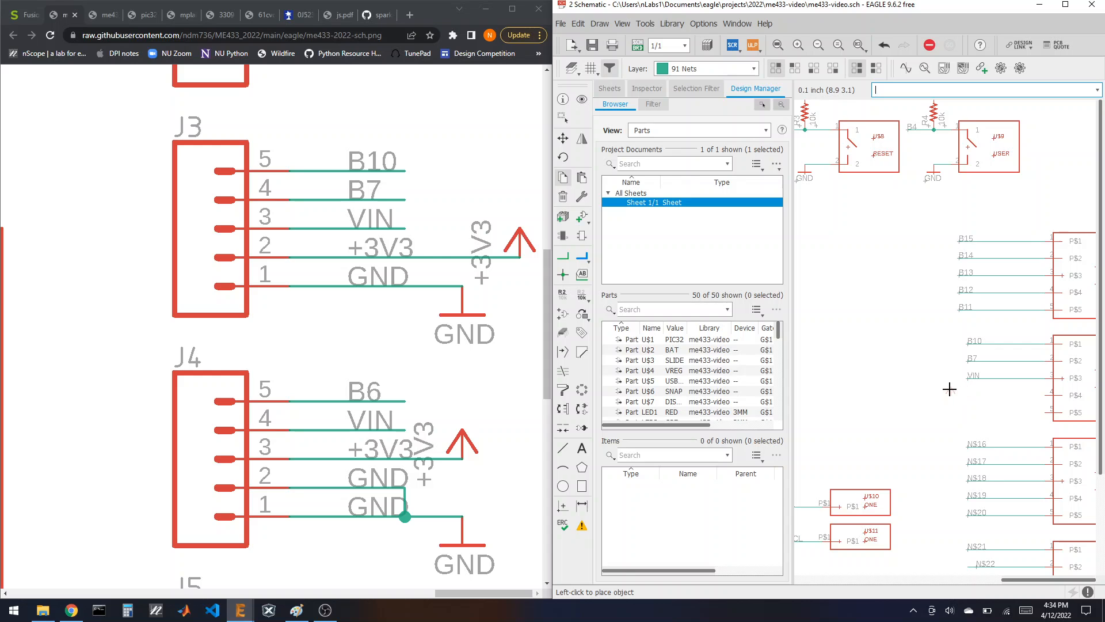
{"action": "left_click", "coordinate": [951, 395]}
{"action": "left_click", "coordinate": [933, 176]}
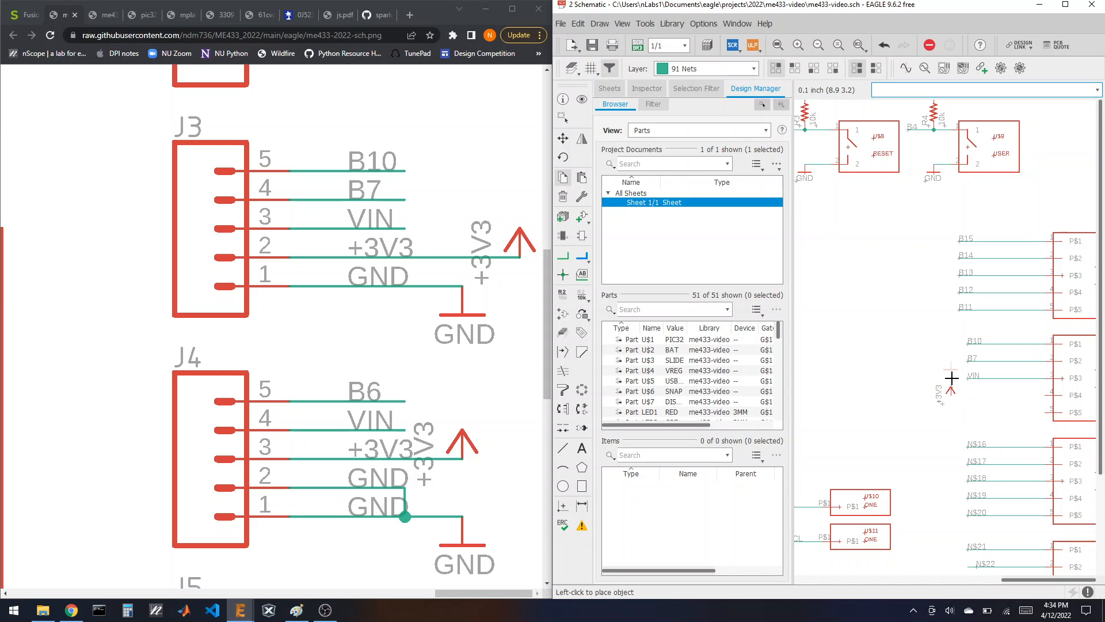
{"action": "left_click", "coordinate": [958, 414]}
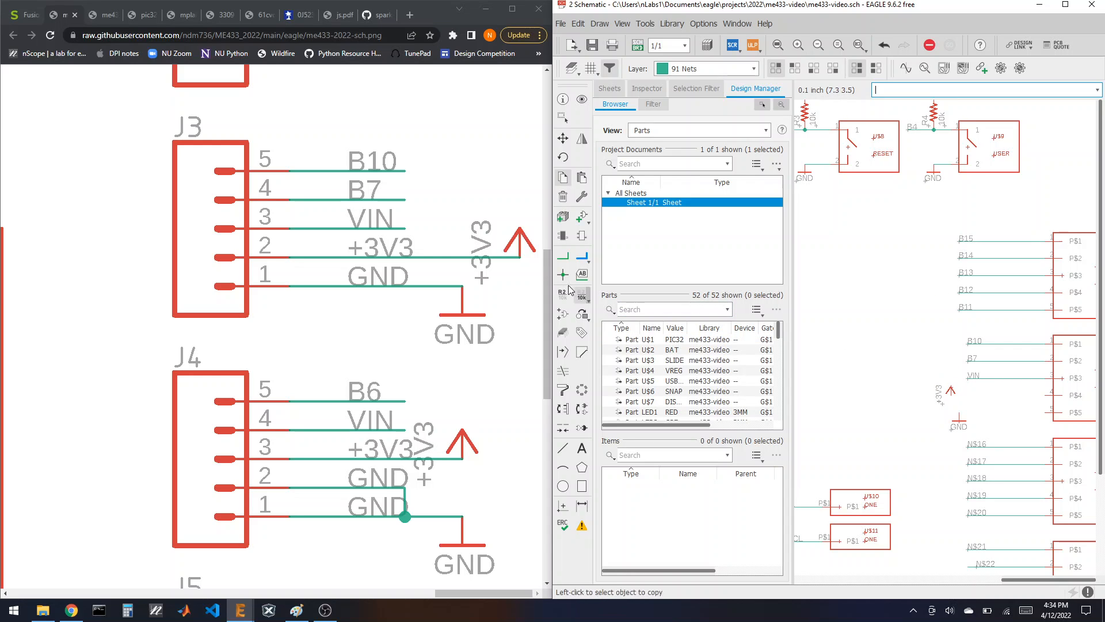
Wire U$13's pin 4 to its +3V3 symbol and pin 5 to its GND symbol.
{"action": "left_click", "coordinate": [563, 256]}
{"action": "scroll", "coordinate": [892, 340], "scroll_direction": "up", "scroll_amount": 3}
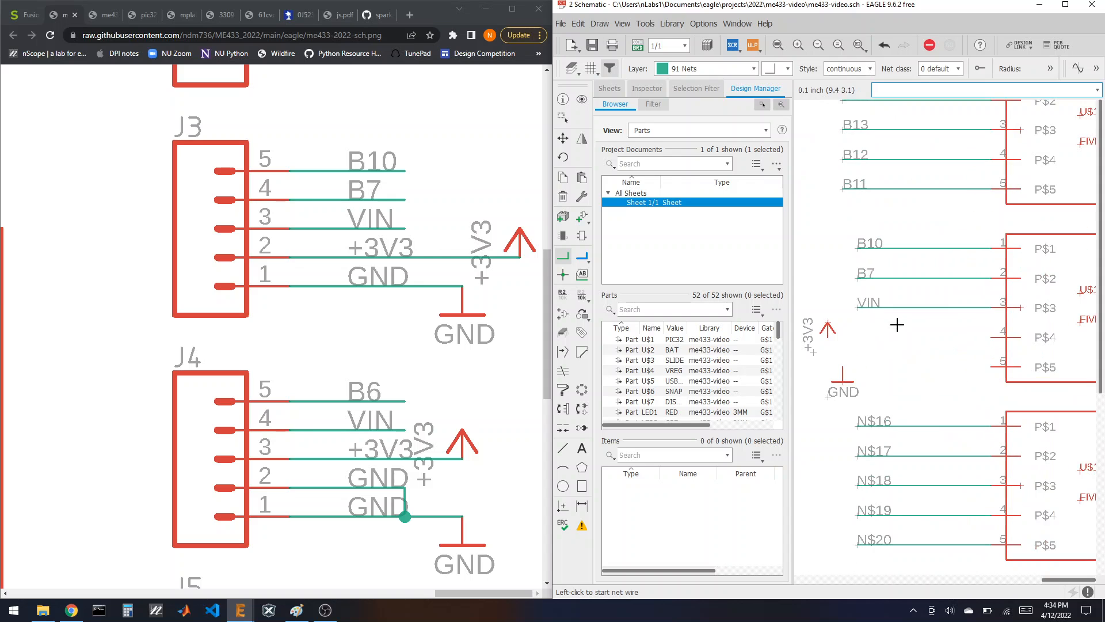
{"action": "left_click", "coordinate": [991, 337]}
{"action": "left_click", "coordinate": [831, 338]}
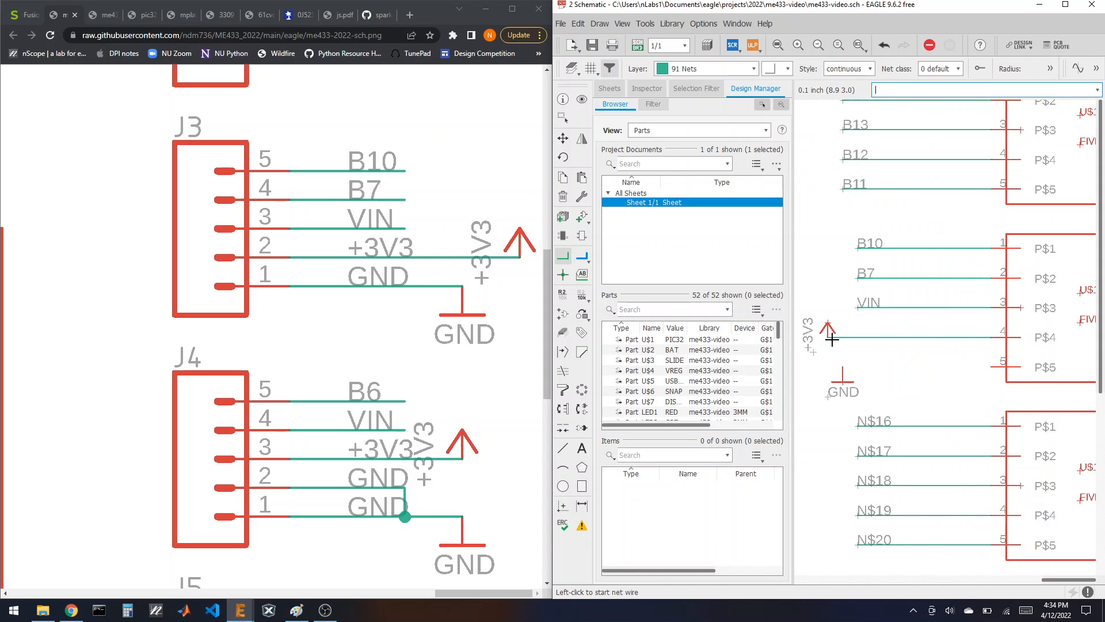
{"action": "left_click", "coordinate": [991, 366]}
{"action": "left_click", "coordinate": [842, 367]}
Bring J4 and J5 into view in the reference schematic, then rename U$14's pin 1 net as B6 and connect it to the existing B6 net.
{"action": "scroll", "coordinate": [895, 240], "scroll_direction": "down", "scroll_amount": 2}
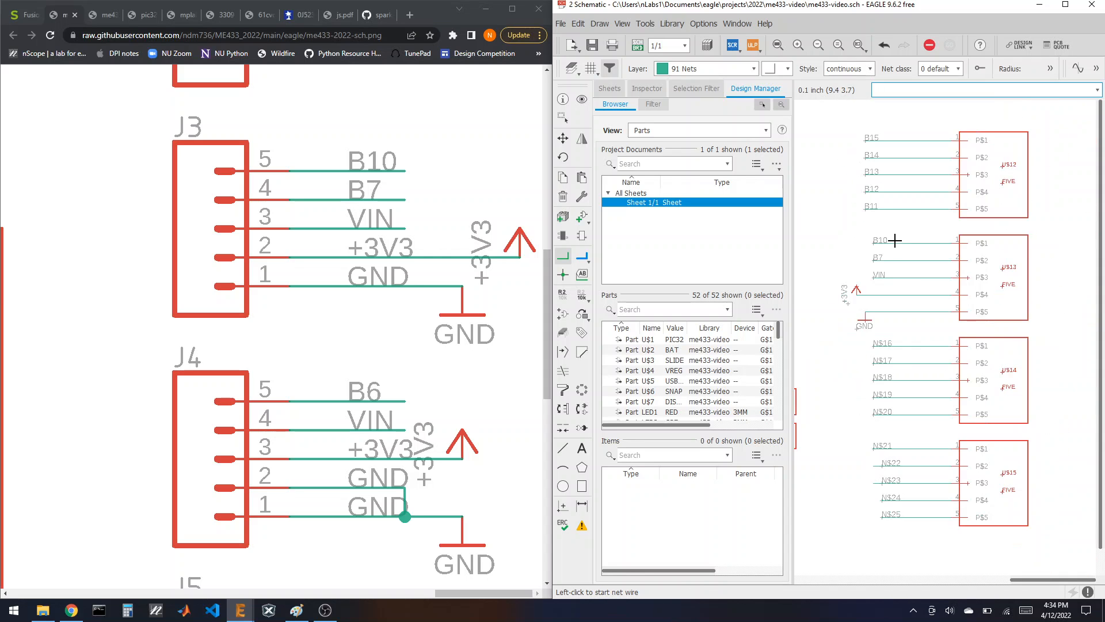
{"action": "scroll", "coordinate": [902, 452], "scroll_direction": "up", "scroll_amount": 2}
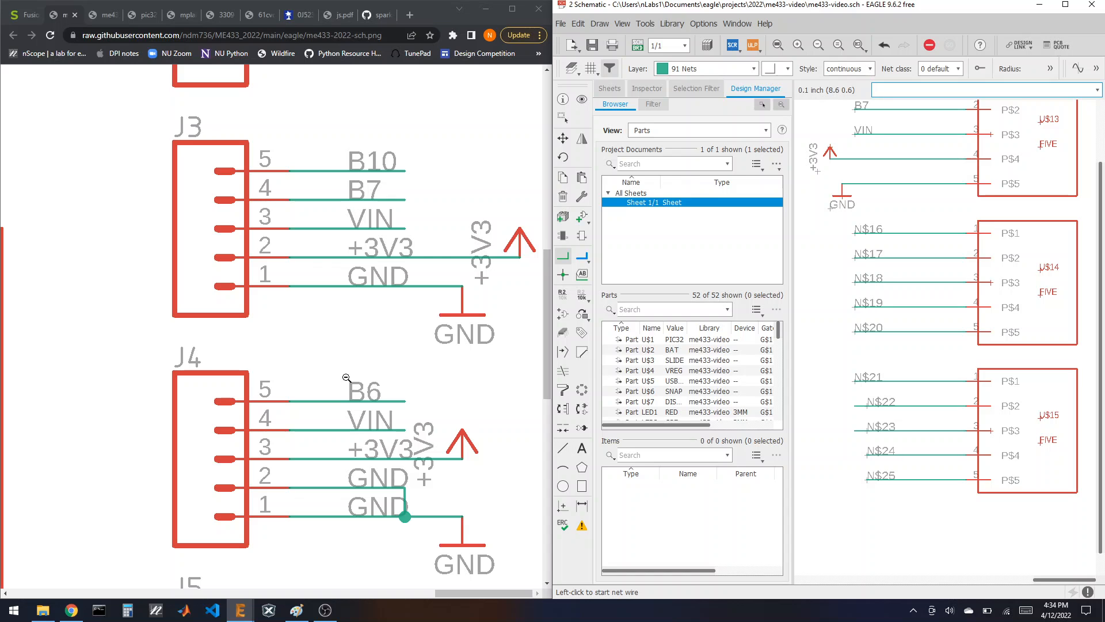
{"action": "scroll", "coordinate": [346, 377], "scroll_direction": "down", "scroll_amount": 5}
{"action": "scroll", "coordinate": [367, 225], "scroll_direction": "up", "scroll_amount": 1}
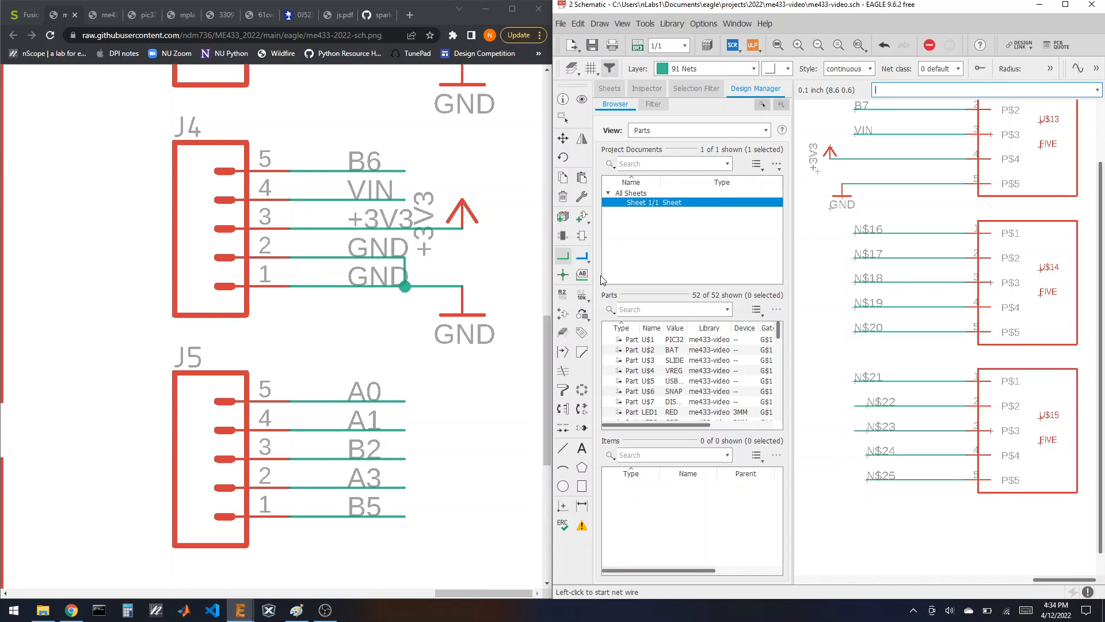
{"action": "left_click", "coordinate": [563, 293]}
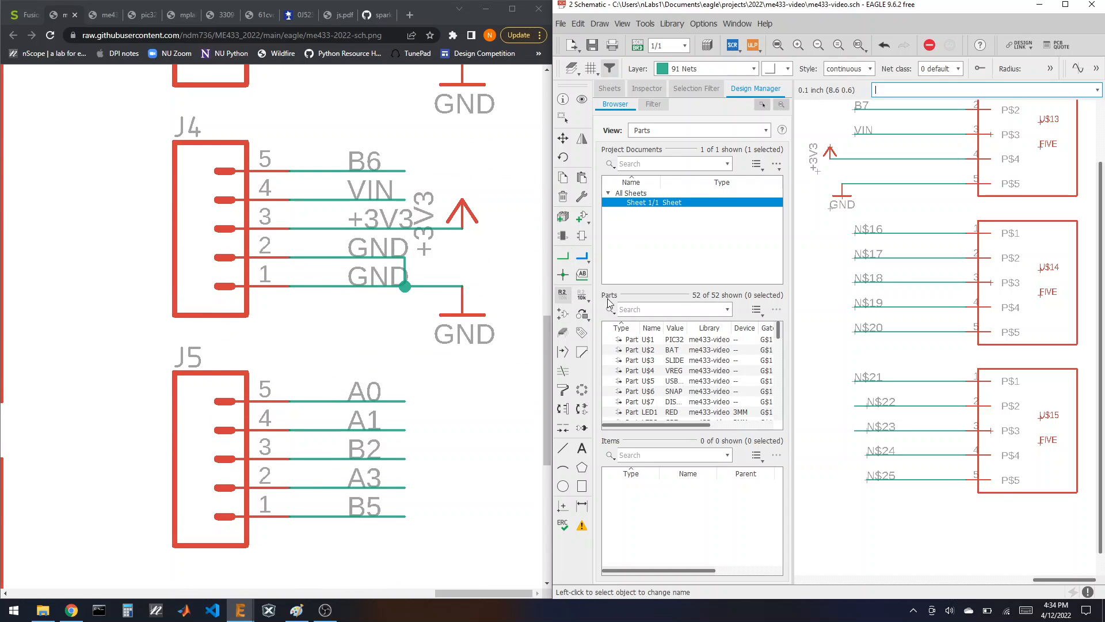
{"action": "left_click", "coordinate": [861, 232]}
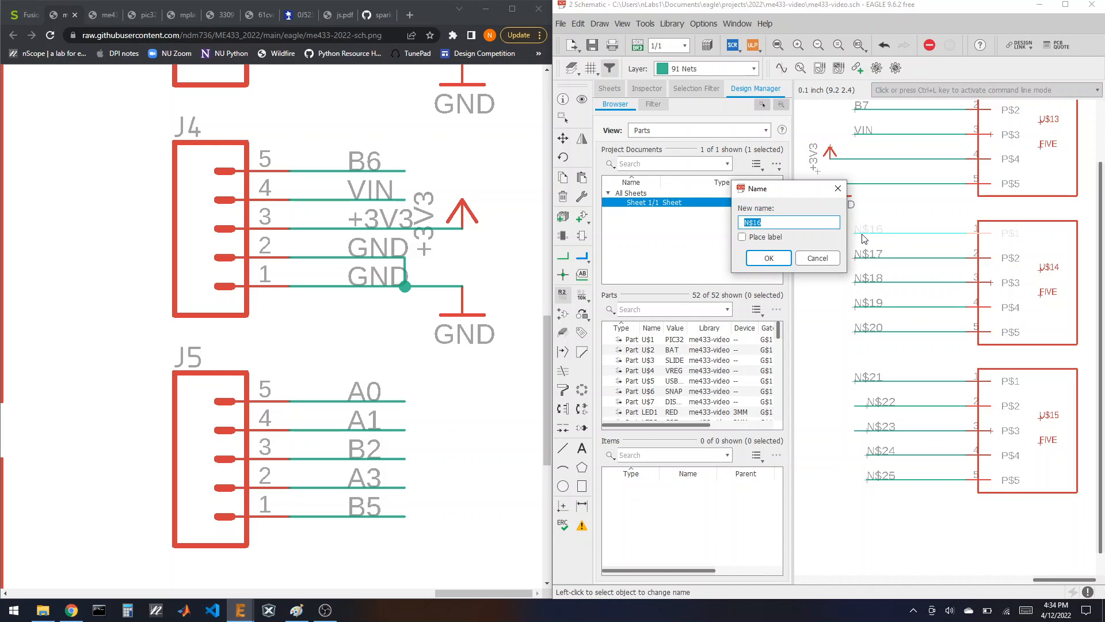
{"action": "type", "text": "B6"}
{"action": "left_click", "coordinate": [769, 257]}
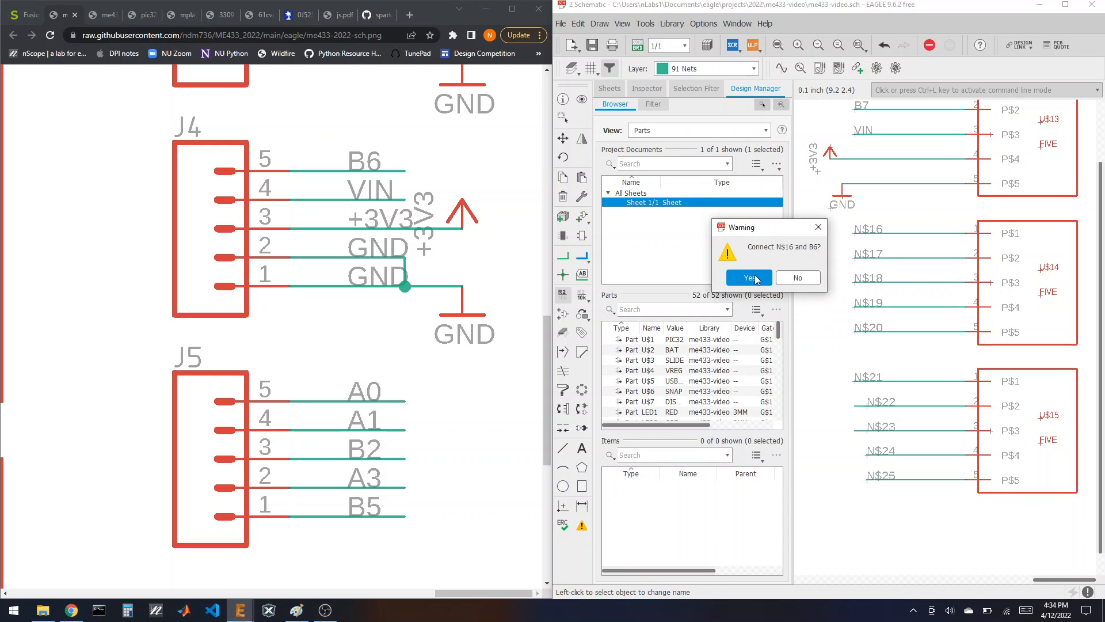
{"action": "left_click", "coordinate": [748, 276]}
Rename the net at U$14's pin 2 as VIN and connect it to the existing VIN net.
{"action": "left_click", "coordinate": [869, 257]}
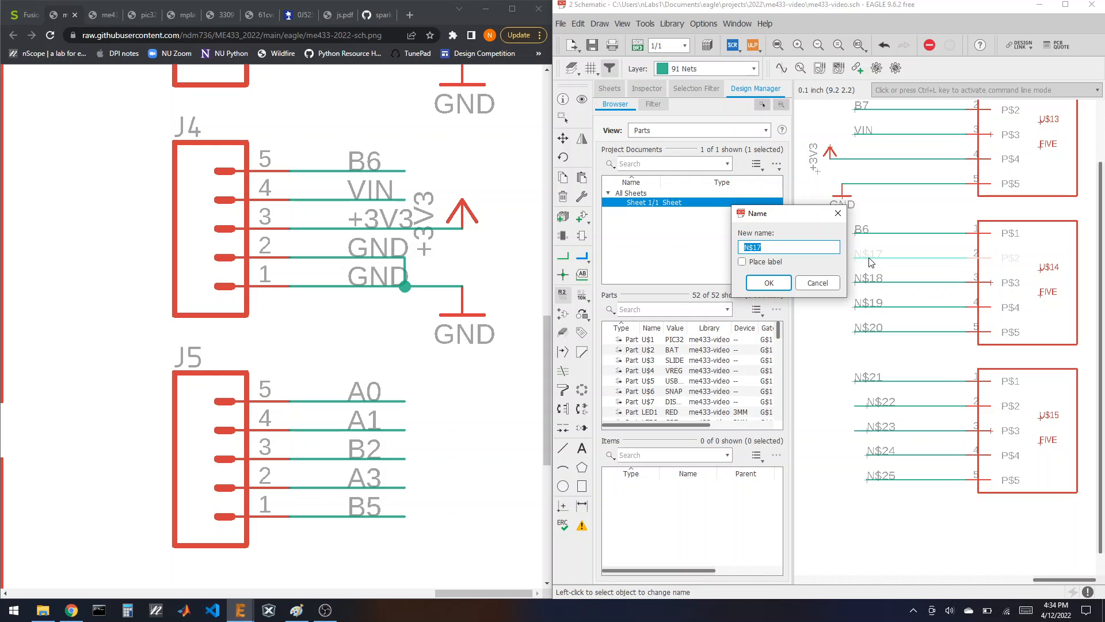
{"action": "type", "text": "VIN"}
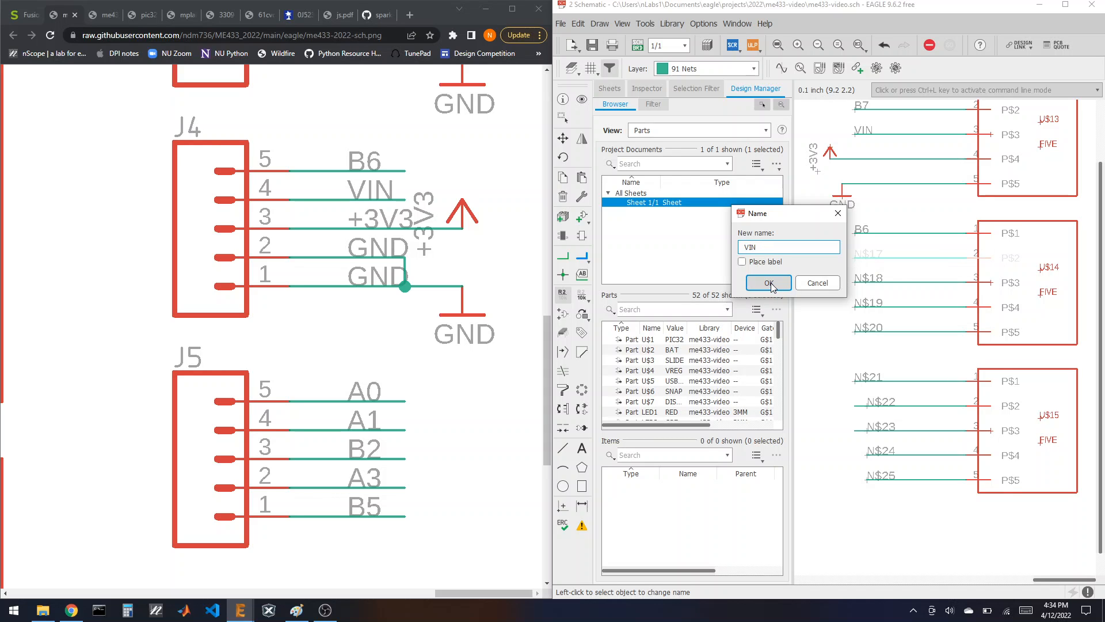
{"action": "left_click", "coordinate": [771, 286]}
{"action": "left_click", "coordinate": [762, 282]}
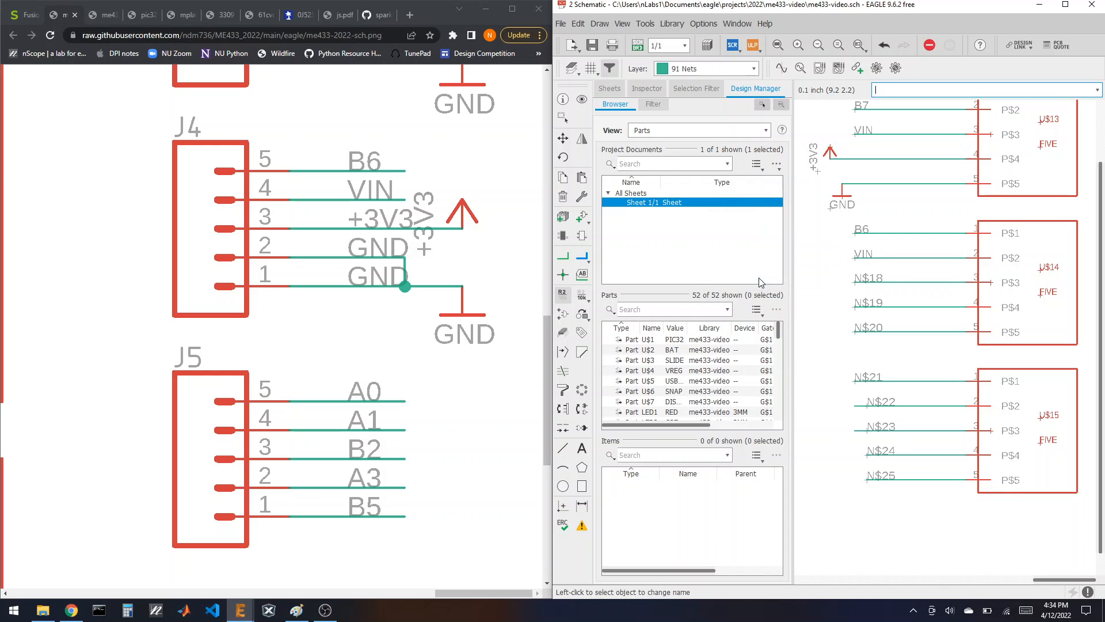
Delete the wires at U$14's pins 3, 4 and 5.
{"action": "left_click", "coordinate": [563, 196]}
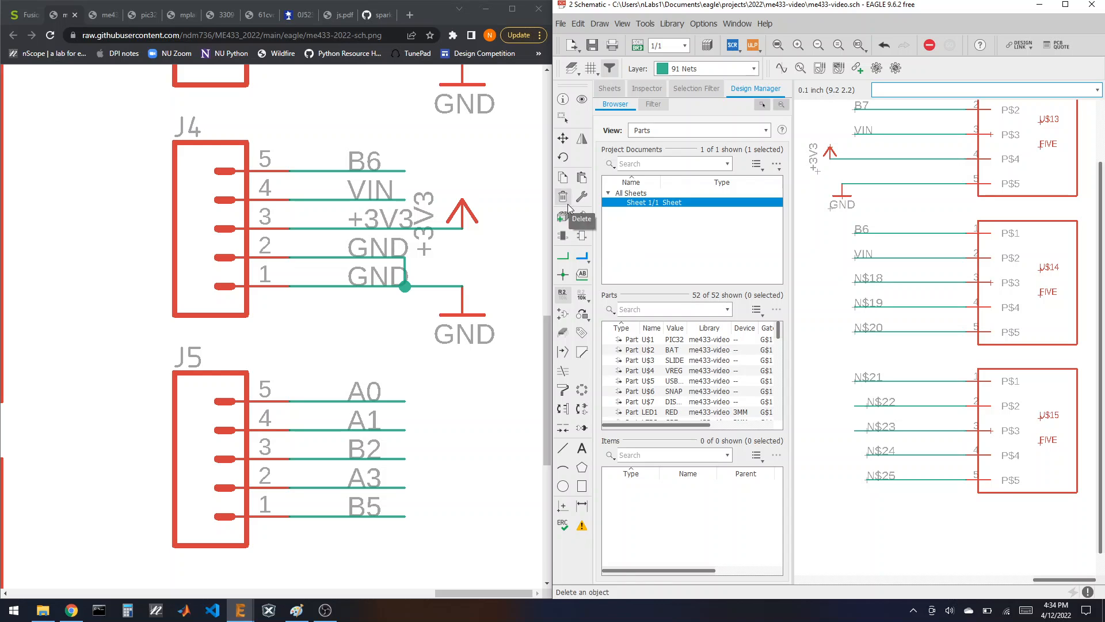
{"action": "left_click", "coordinate": [912, 282]}
{"action": "left_click", "coordinate": [898, 307]}
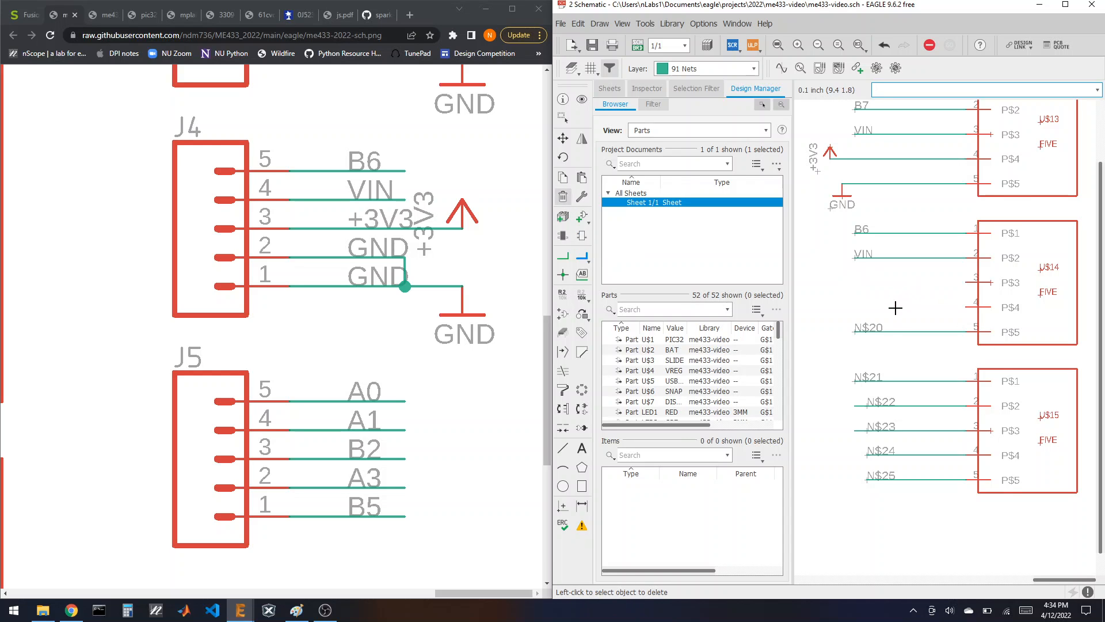
{"action": "left_click", "coordinate": [893, 329]}
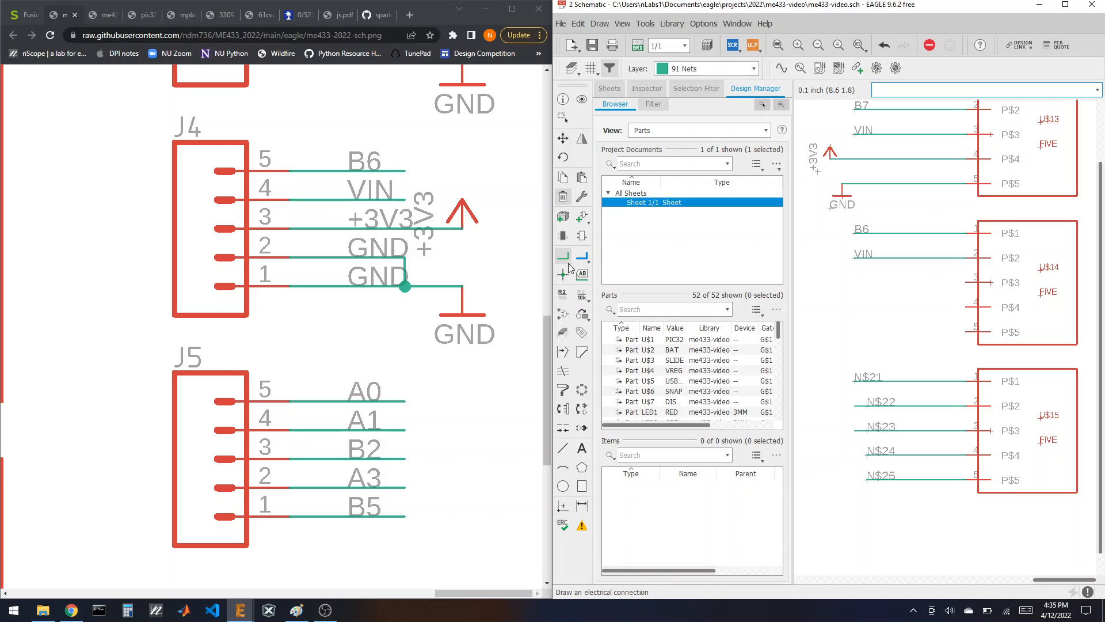
Rename the nets at U$15's pins 1 and 2 as A0 and A1, connecting each to the existing net of that name.
{"action": "left_click", "coordinate": [563, 294]}
{"action": "left_click", "coordinate": [874, 382]}
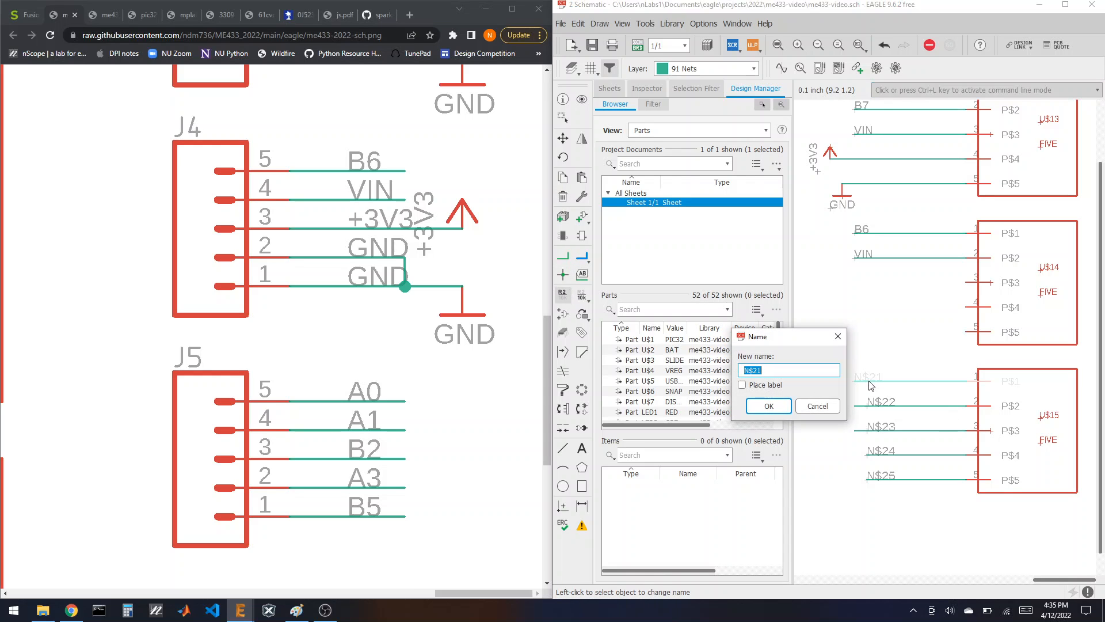
{"action": "type", "text": "A0"}
{"action": "left_click", "coordinate": [769, 406]}
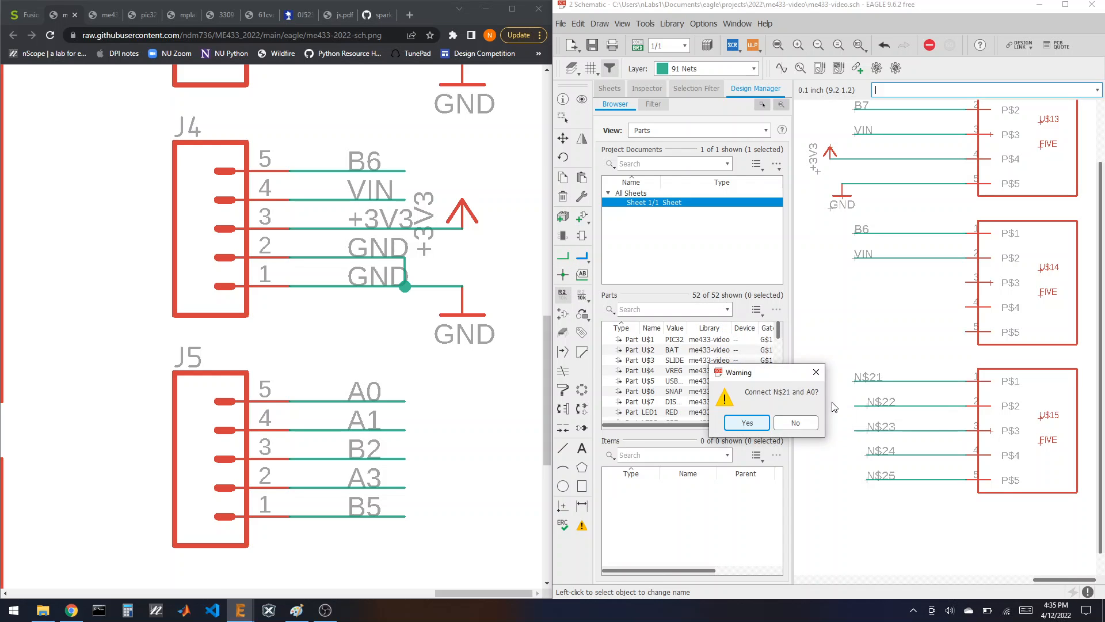
{"action": "left_click", "coordinate": [746, 422]}
{"action": "left_click", "coordinate": [864, 404]}
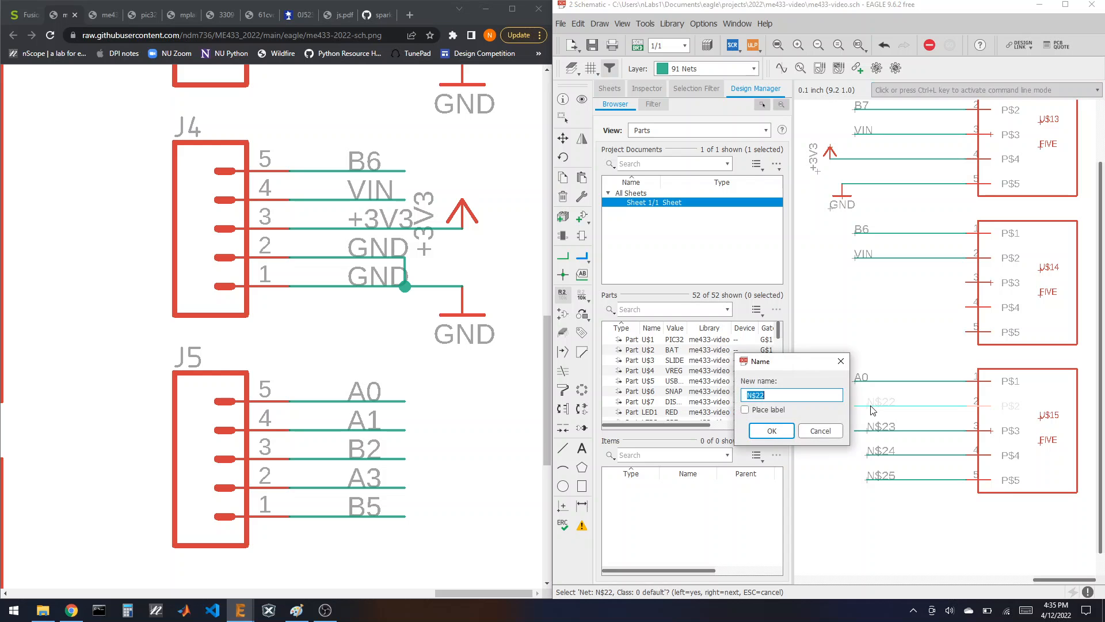
{"action": "type", "text": "A1"}
{"action": "left_click", "coordinate": [752, 430]}
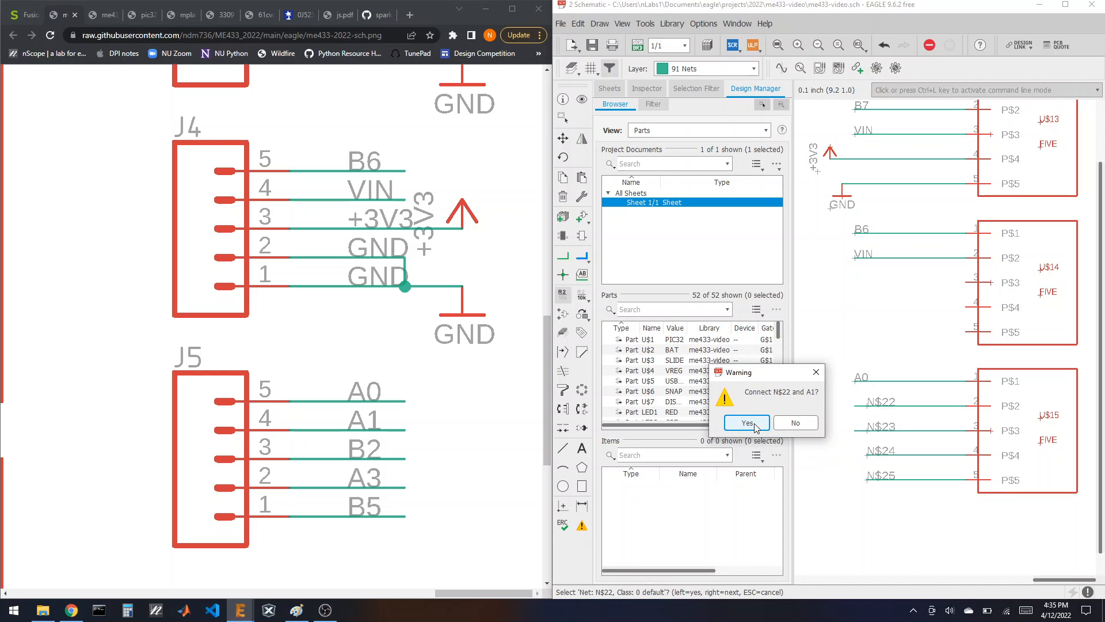
{"action": "left_click", "coordinate": [760, 426]}
Rename the nets at U$15's pins 3 and 4 as B2 and A3, connecting each to the existing net of that name.
{"action": "left_click", "coordinate": [874, 432]}
{"action": "left_click", "coordinate": [874, 433]}
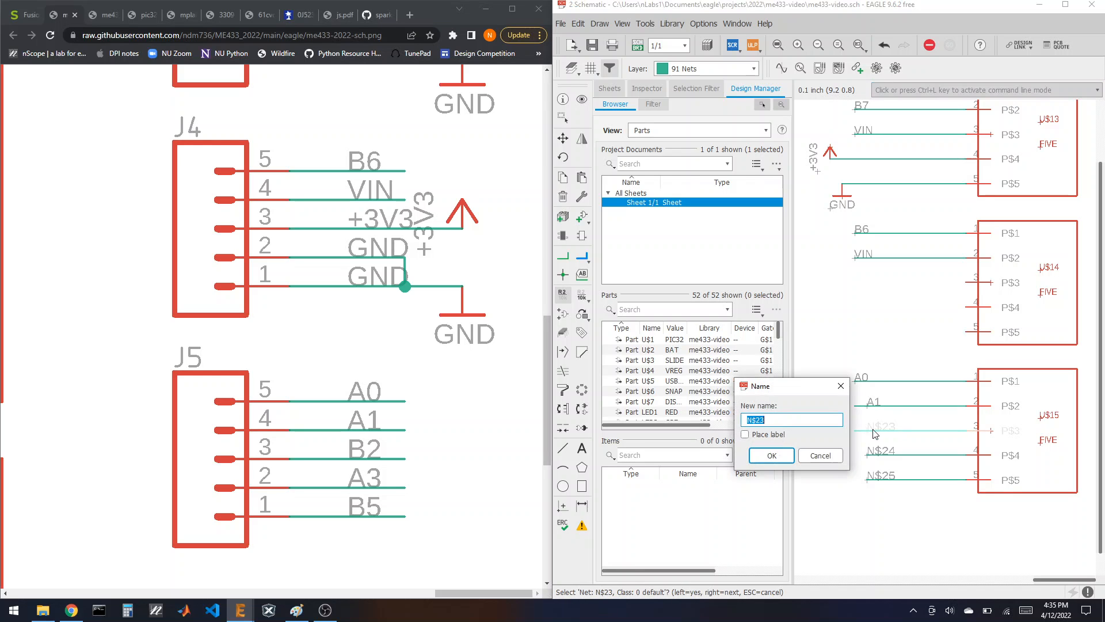
{"action": "type", "text": "B2"}
{"action": "left_click", "coordinate": [772, 455]}
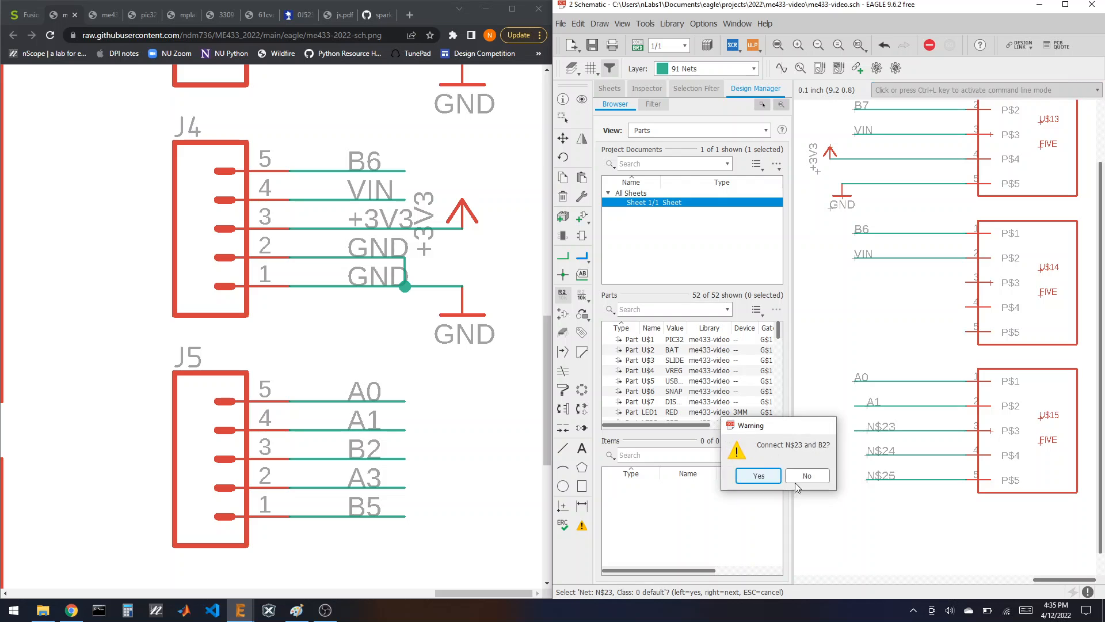
{"action": "left_click", "coordinate": [759, 475]}
{"action": "left_click", "coordinate": [872, 455]}
{"action": "type", "text": "A"}
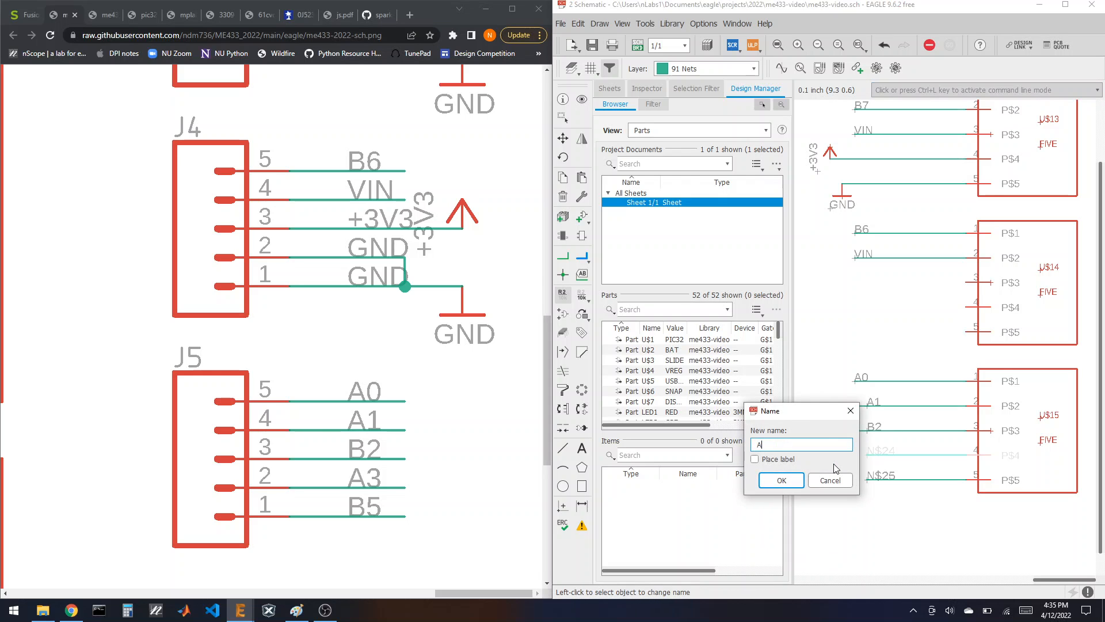
{"action": "type", "text": "3"}
{"action": "left_click", "coordinate": [778, 480]}
{"action": "left_click", "coordinate": [773, 479]}
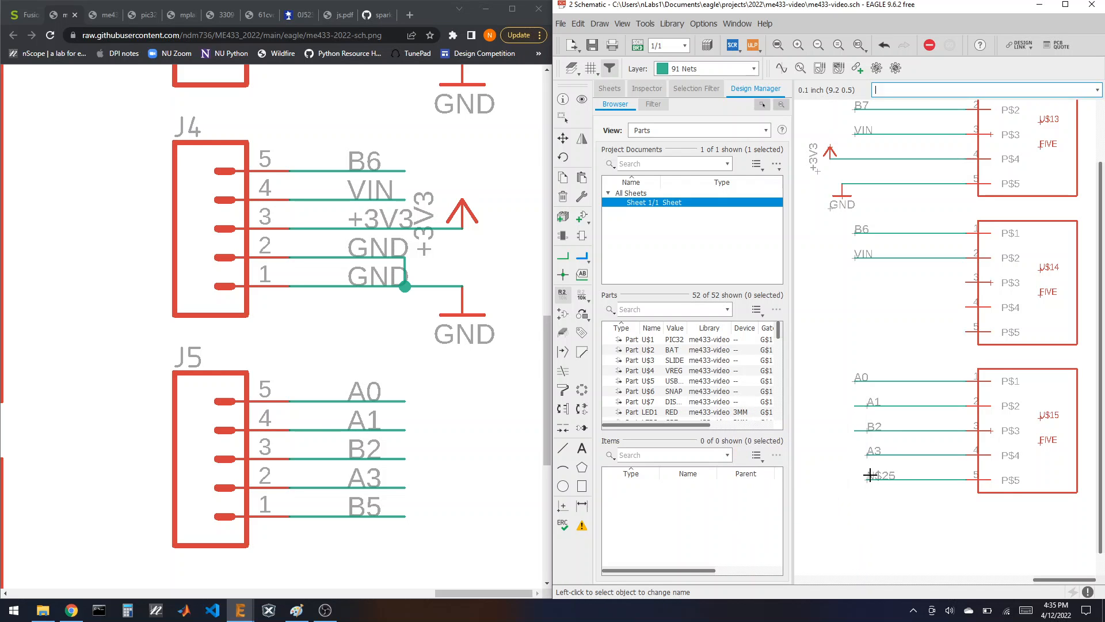
Rename the net at U$15's pin 5 as B5 and connect it to the existing B5 net.
{"action": "left_click", "coordinate": [872, 479]}
{"action": "left_click", "coordinate": [877, 478]}
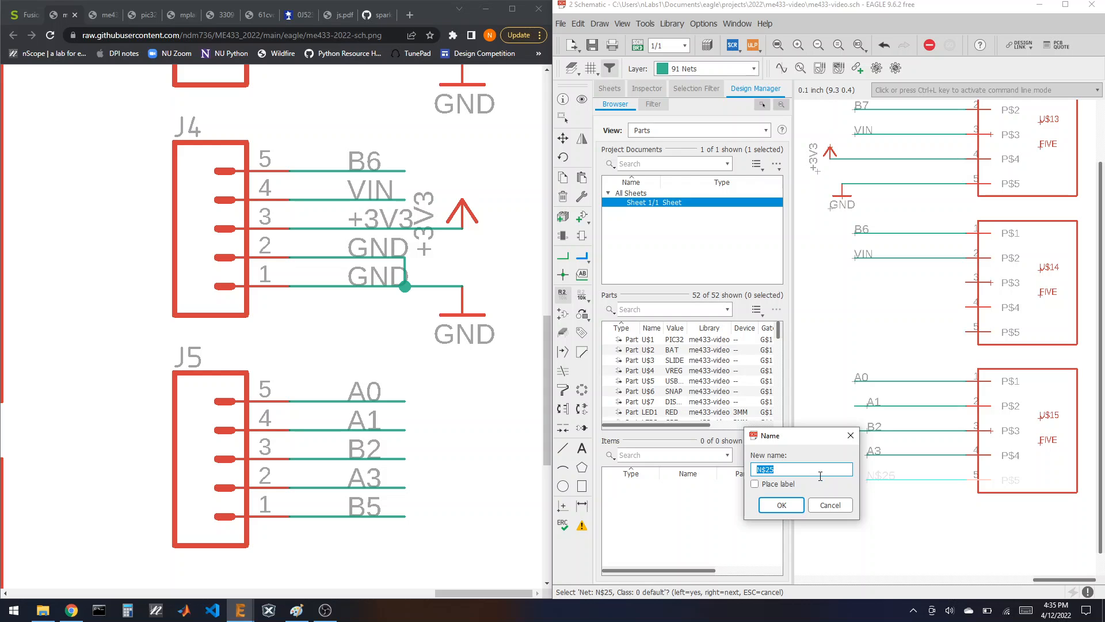
{"action": "type", "text": "B5"}
{"action": "left_click", "coordinate": [778, 504]}
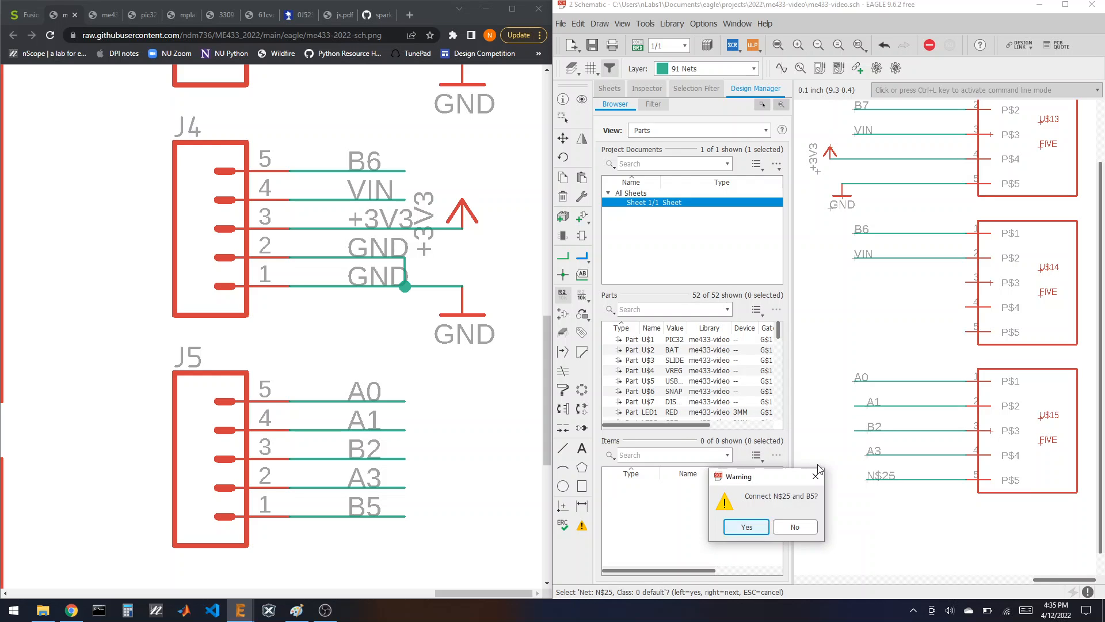
{"action": "left_click", "coordinate": [759, 529]}
Copy U$13's +3V3 symbol beside U$14's pin 3, and place copies of the GND symbol for pins 4 and 5.
{"action": "left_click", "coordinate": [563, 177]}
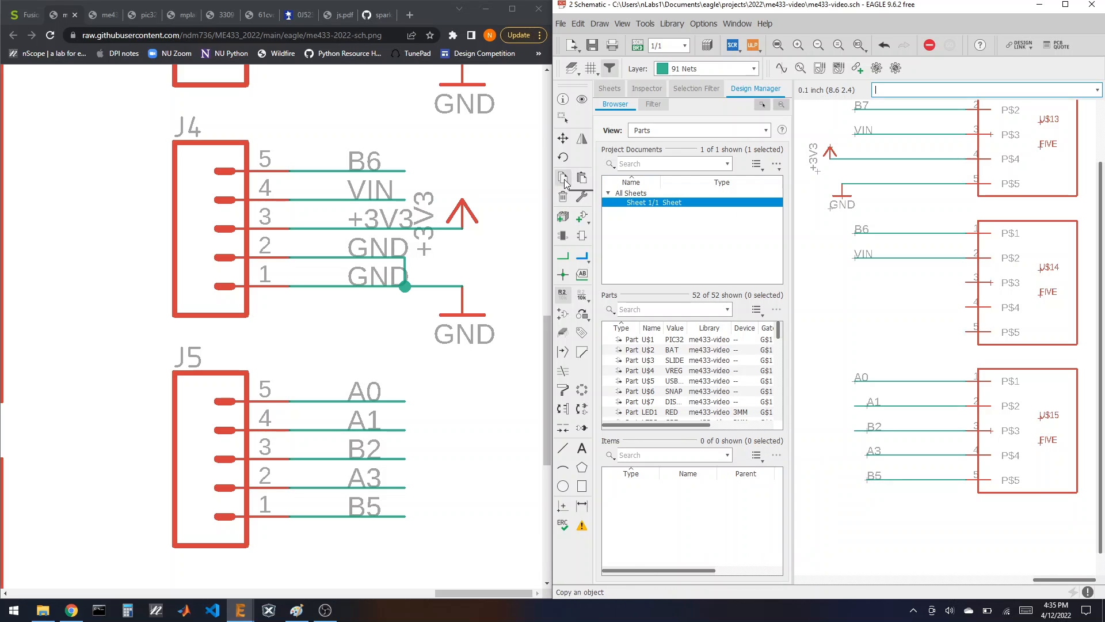
{"action": "left_click", "coordinate": [831, 151]}
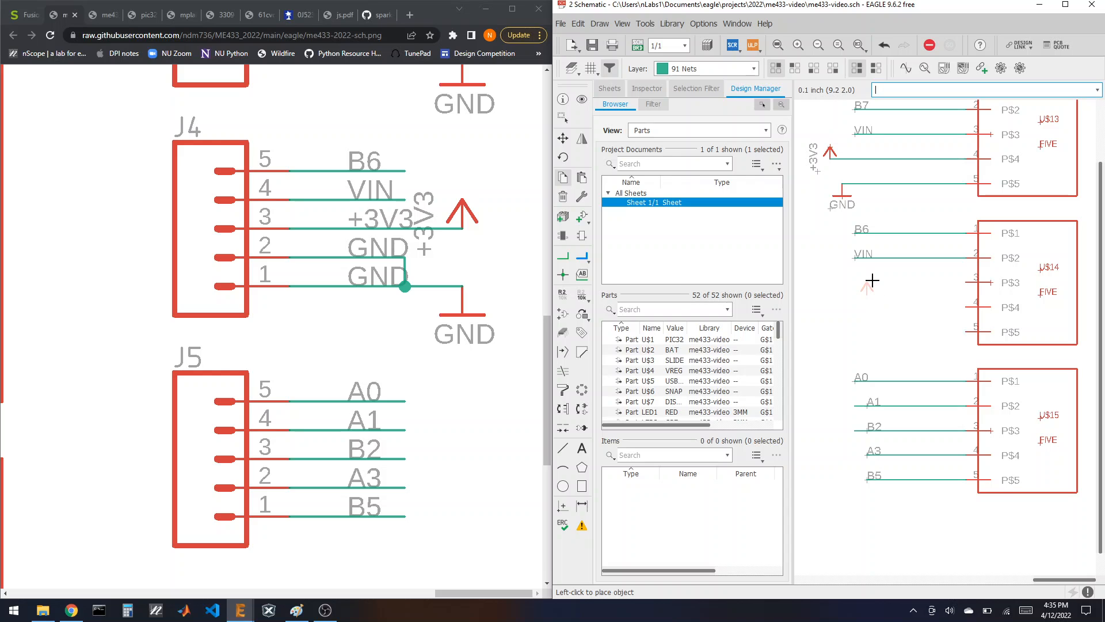
{"action": "left_click", "coordinate": [834, 272]}
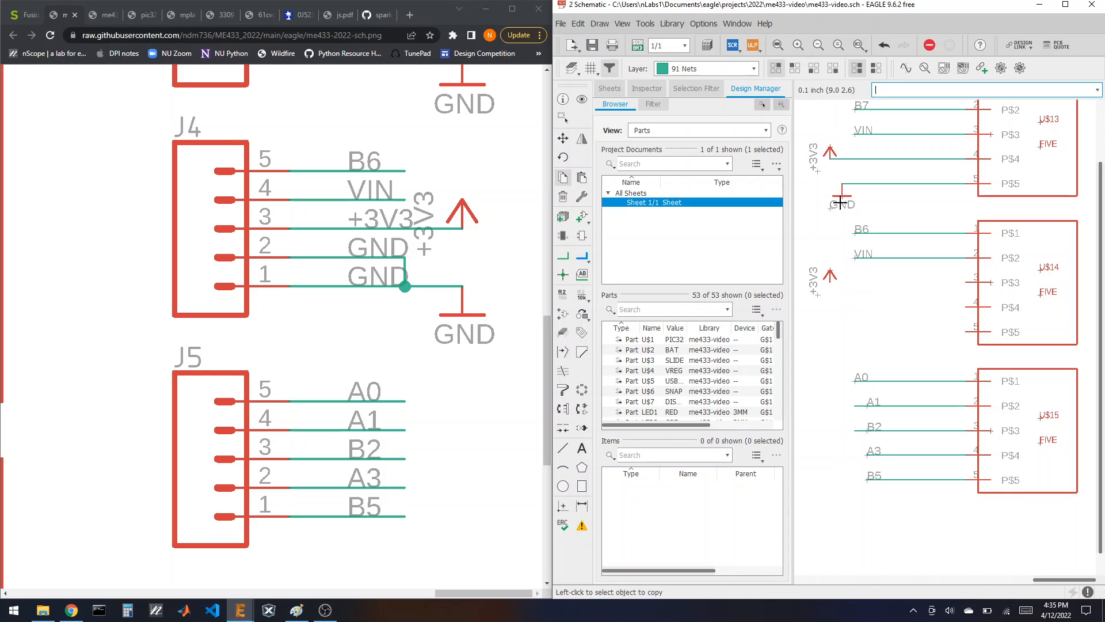
{"action": "left_click", "coordinate": [839, 198]}
{"action": "left_click", "coordinate": [834, 312]}
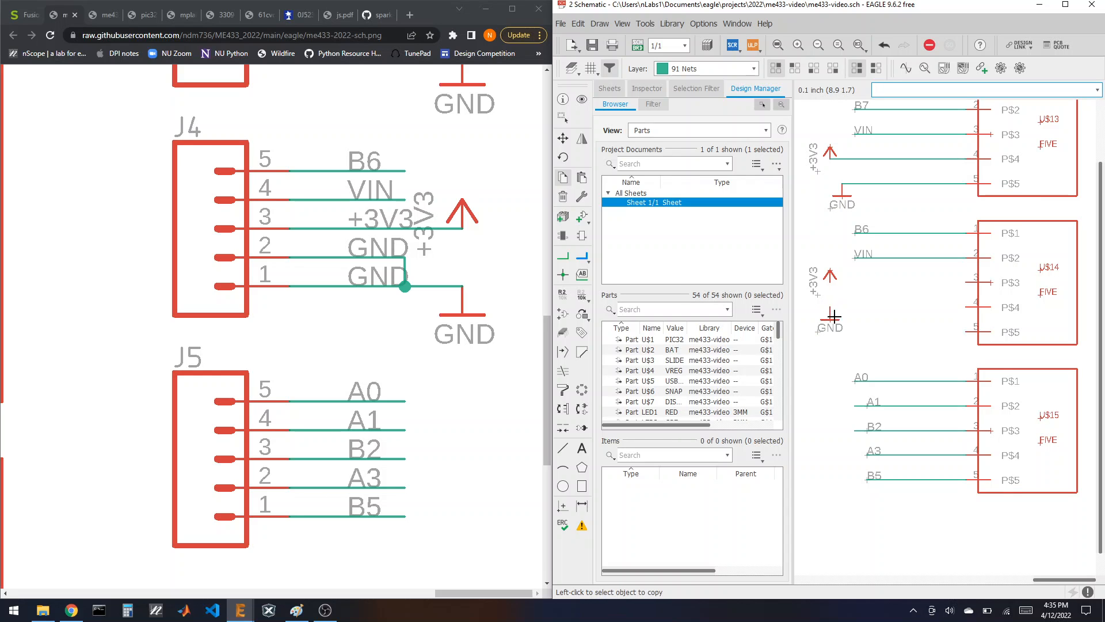
{"action": "left_click", "coordinate": [867, 340]}
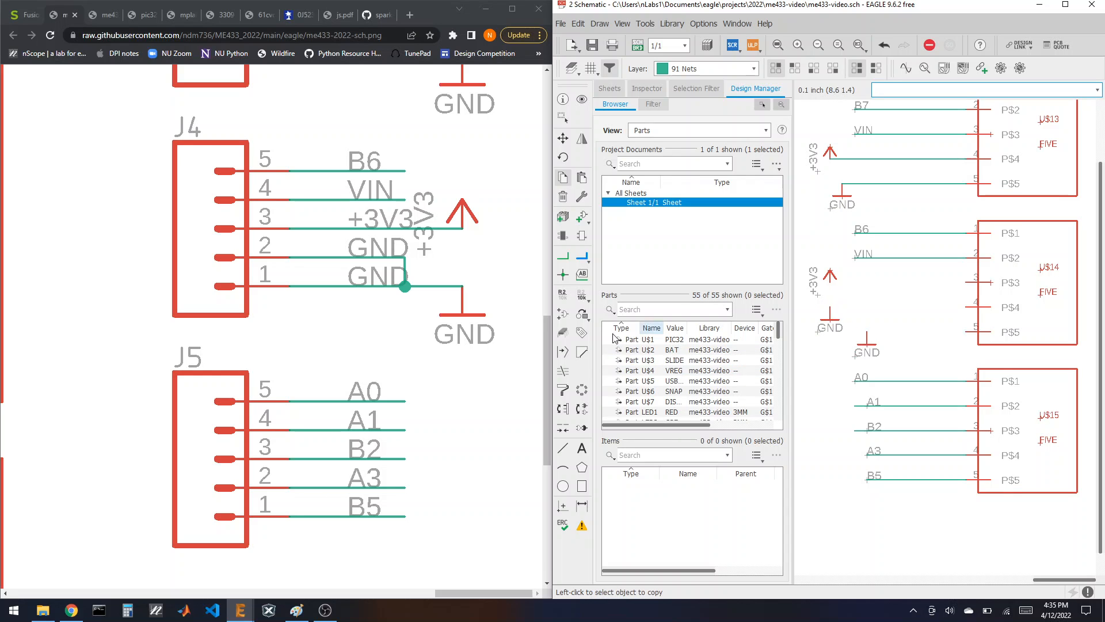
Wire U$14's pin 3 to the +3V3 symbol and pins 4 and 5 to their separate GND symbols.
{"action": "left_click", "coordinate": [563, 256]}
{"action": "left_click", "coordinate": [968, 282]}
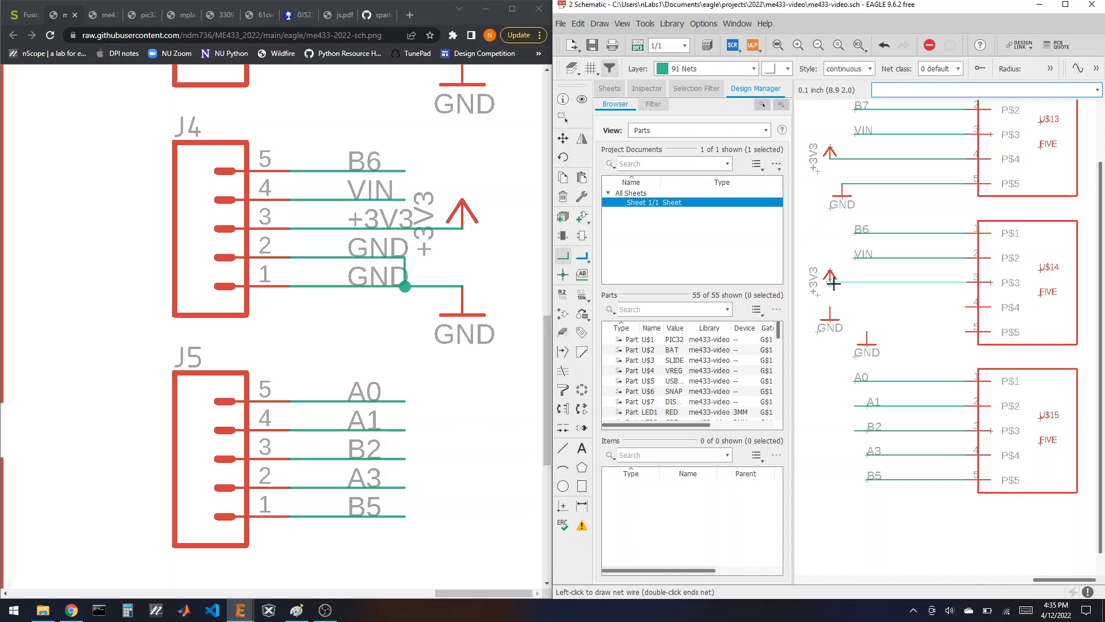
{"action": "left_click", "coordinate": [830, 282]}
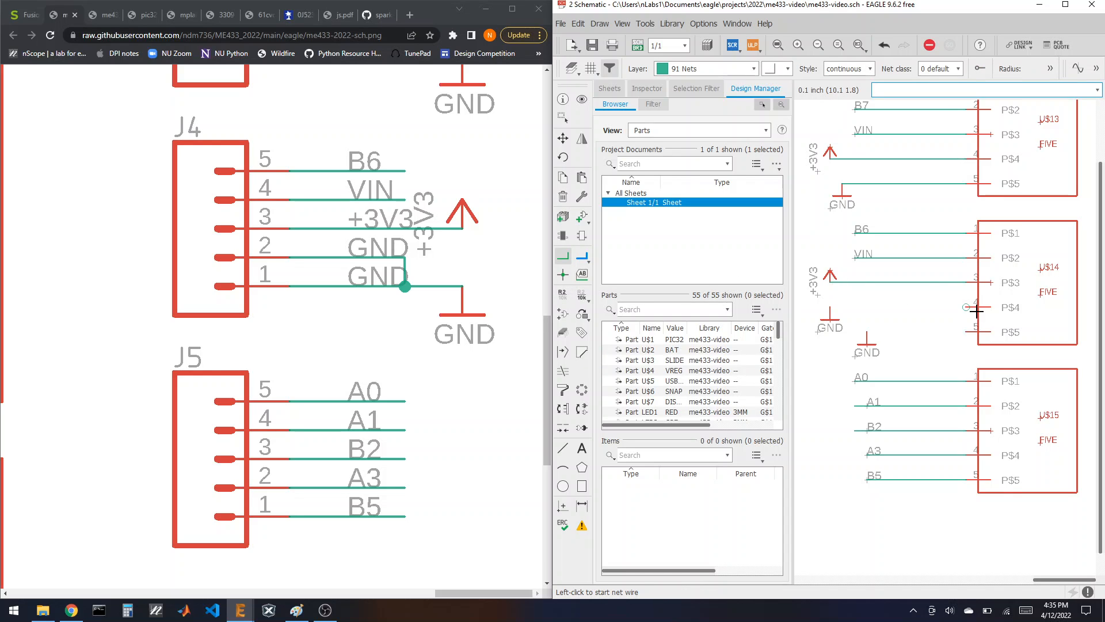
{"action": "left_click", "coordinate": [968, 307]}
{"action": "left_click", "coordinate": [830, 306]}
{"action": "left_click", "coordinate": [967, 332]}
{"action": "left_click", "coordinate": [866, 333]}
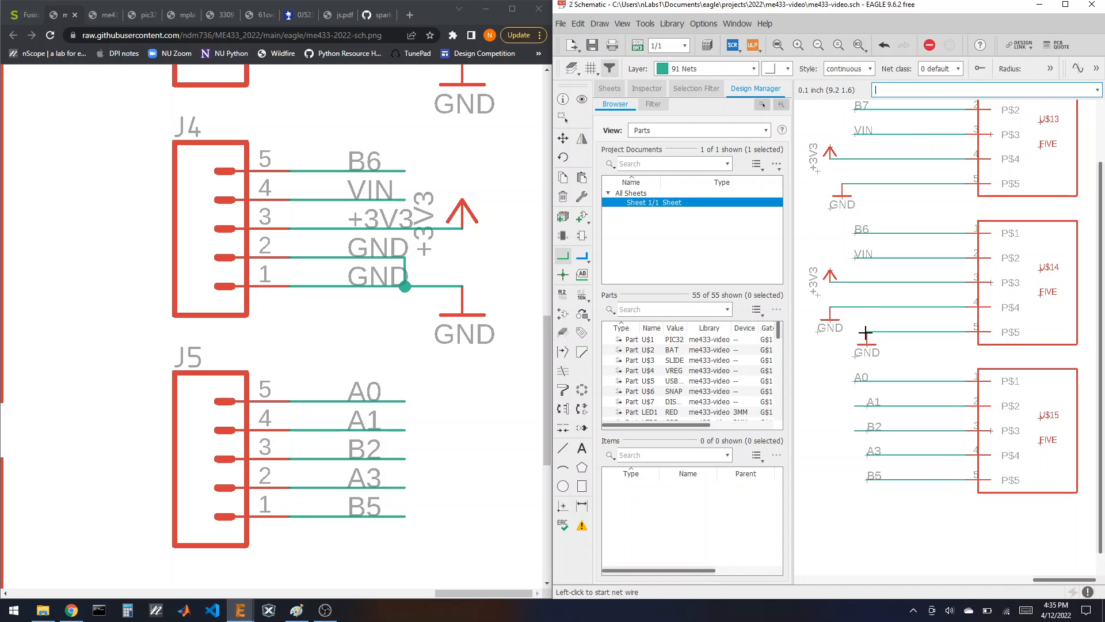
Save the schematic and maximize its window to show more of the circuit.
{"action": "left_click", "coordinate": [593, 45]}
{"action": "left_click_drag", "start_coordinate": [724, 5], "coordinate": [259, 6]}
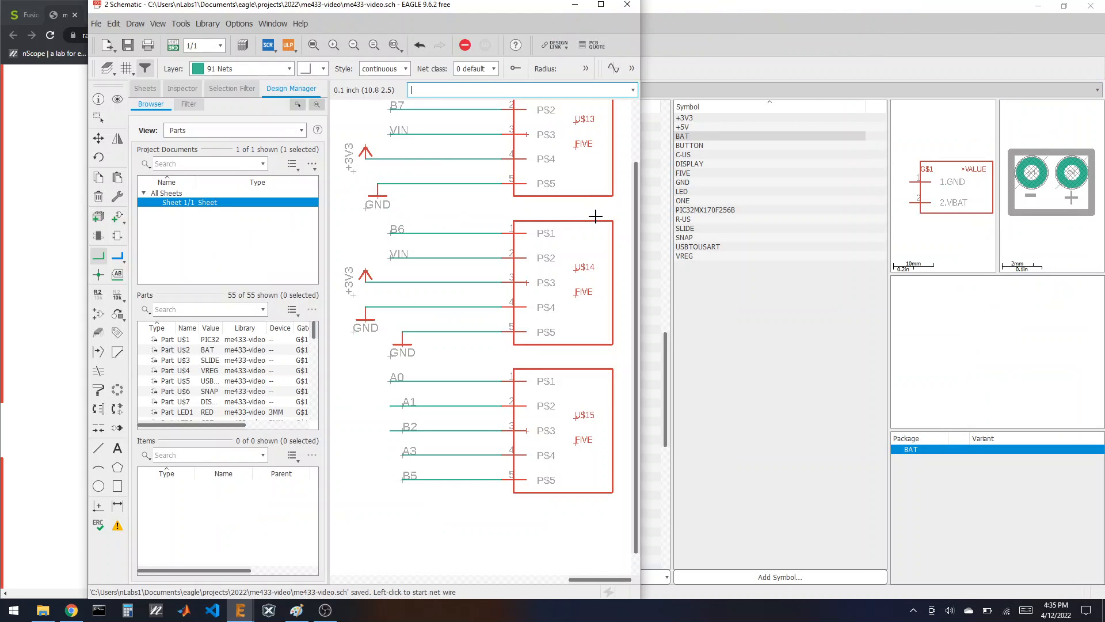
{"action": "double_click", "coordinate": [452, 6]}
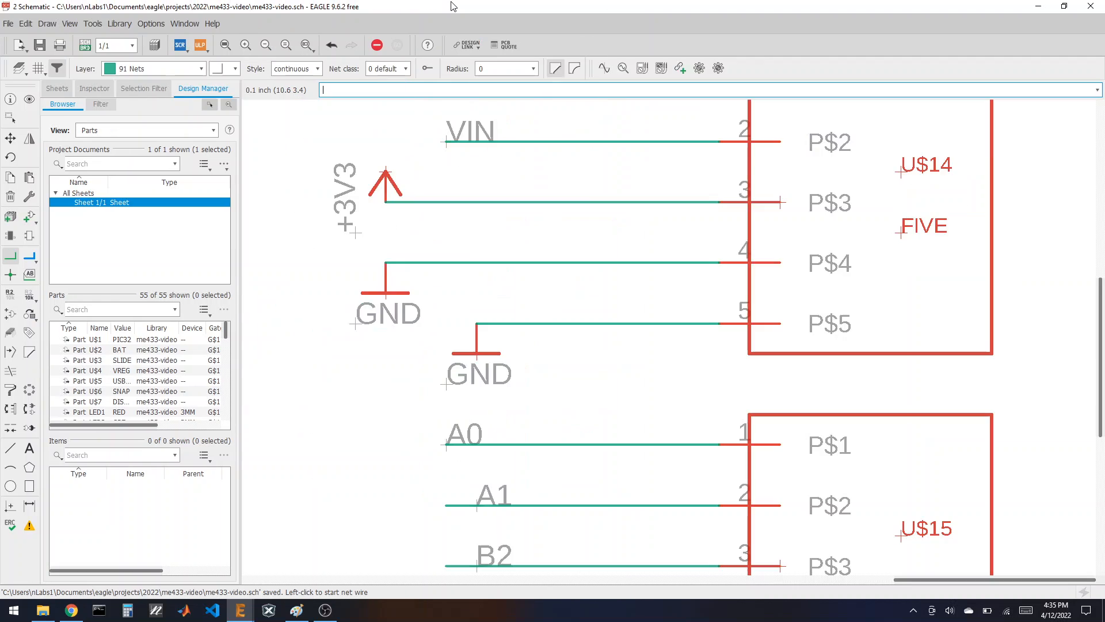
{"action": "scroll", "coordinate": [633, 224], "scroll_direction": "down", "scroll_amount": 3}
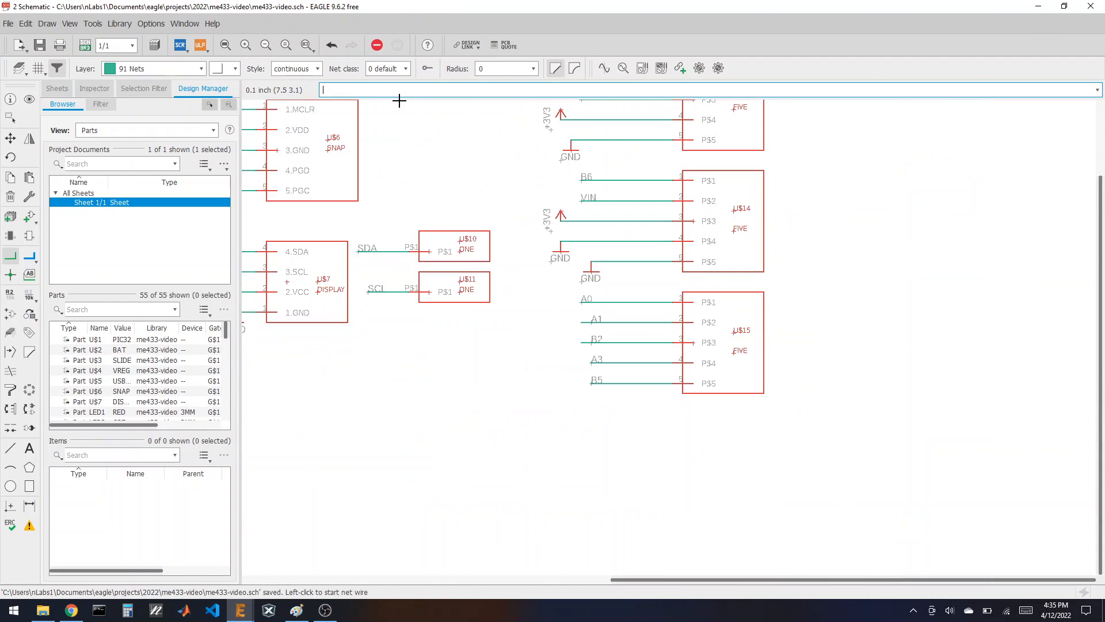
Place three copies of the single-pin ONE connector in a vertical column to the left of the PIC32.
{"action": "left_click", "coordinate": [225, 46]}
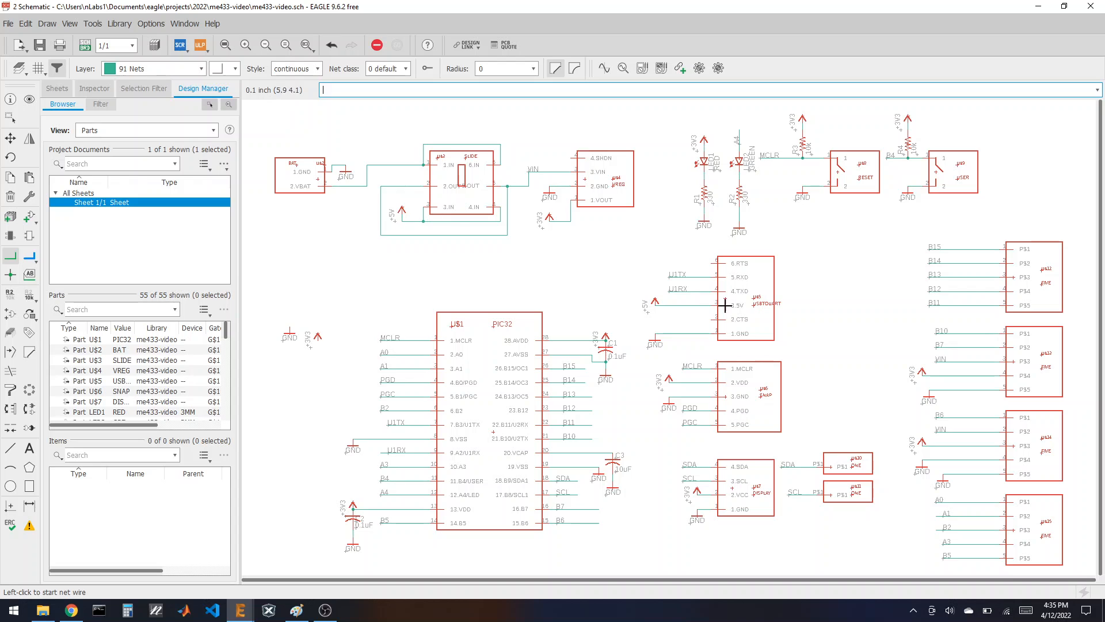
{"action": "left_click", "coordinate": [552, 221]}
{"action": "scroll", "coordinate": [752, 402], "scroll_direction": "up", "scroll_amount": 5}
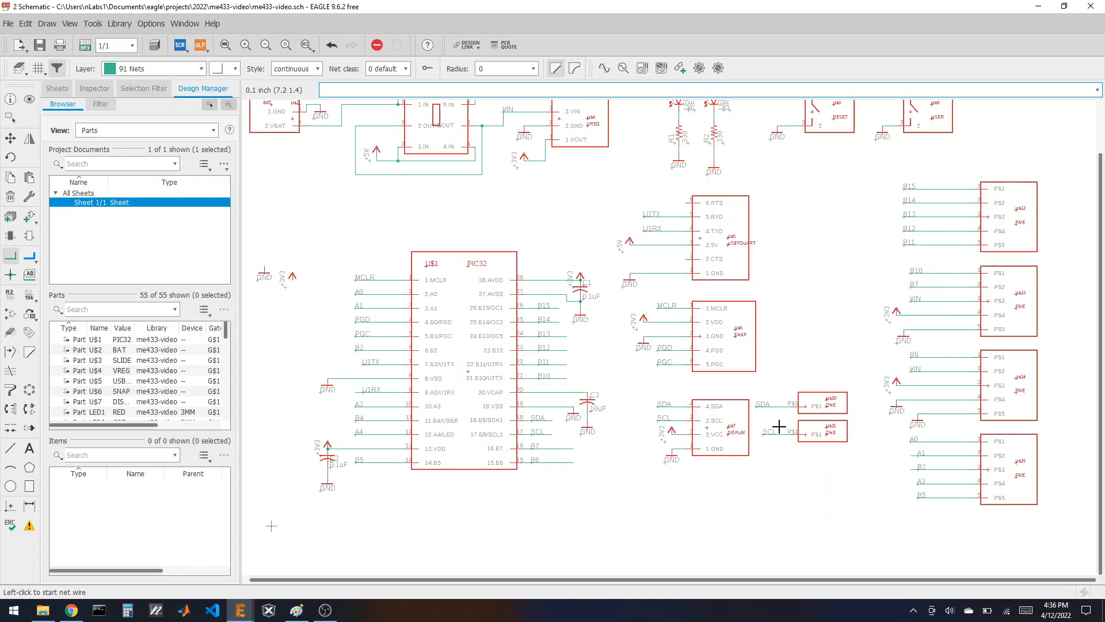
{"action": "scroll", "coordinate": [788, 424], "scroll_direction": "down", "scroll_amount": 8}
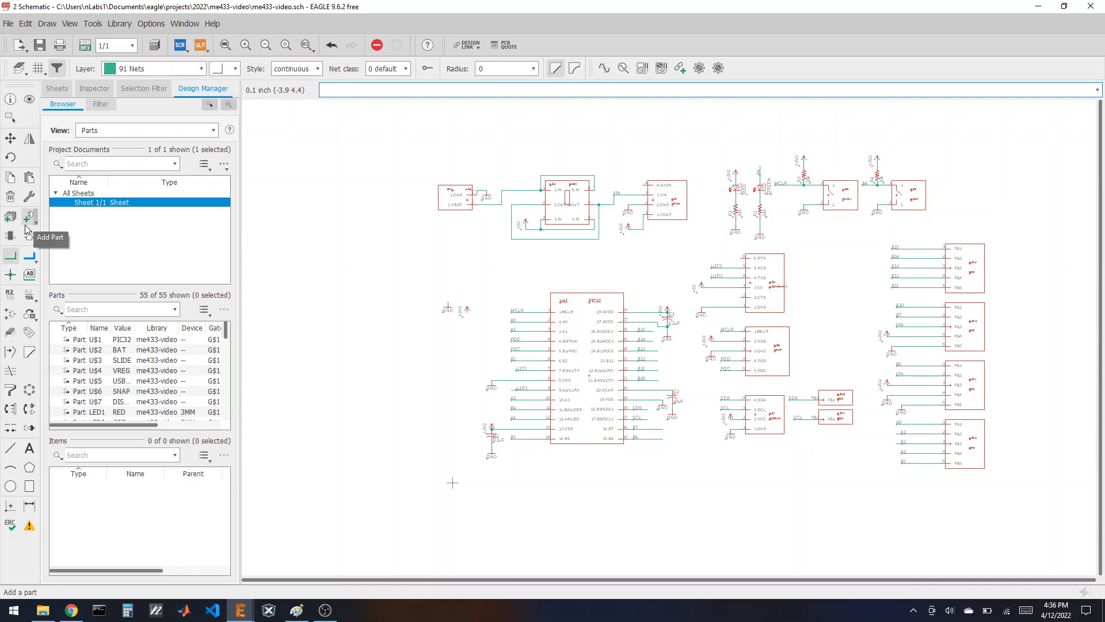
{"action": "left_click", "coordinate": [11, 178]}
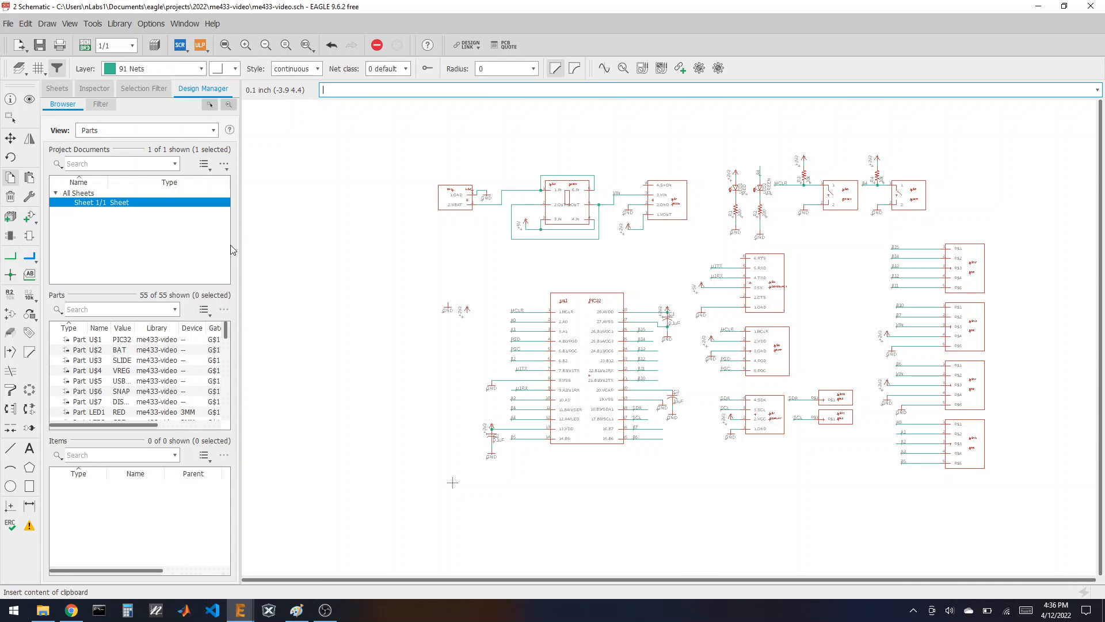
{"action": "left_click", "coordinate": [827, 399]}
{"action": "scroll", "coordinate": [420, 346], "scroll_direction": "up", "scroll_amount": 3}
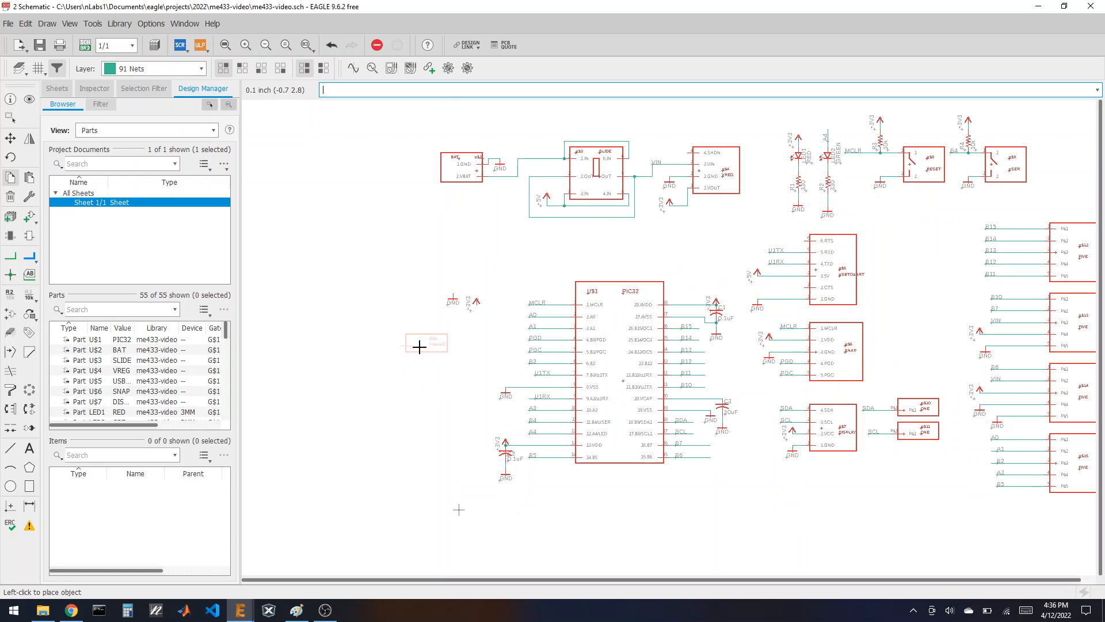
{"action": "left_click", "coordinate": [421, 334]}
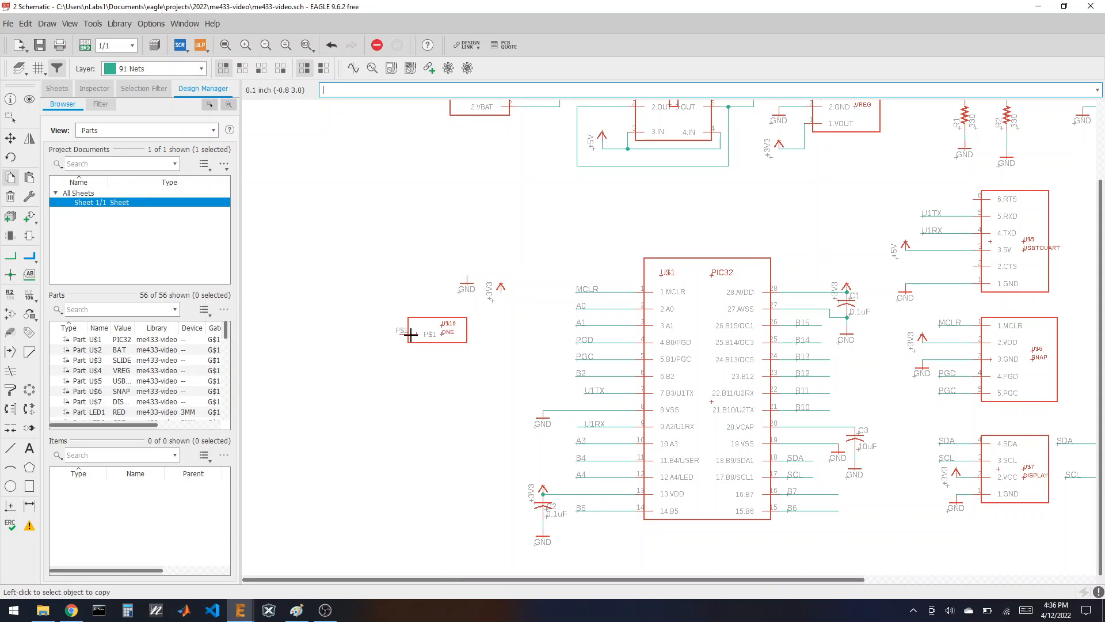
{"action": "left_click", "coordinate": [410, 375]}
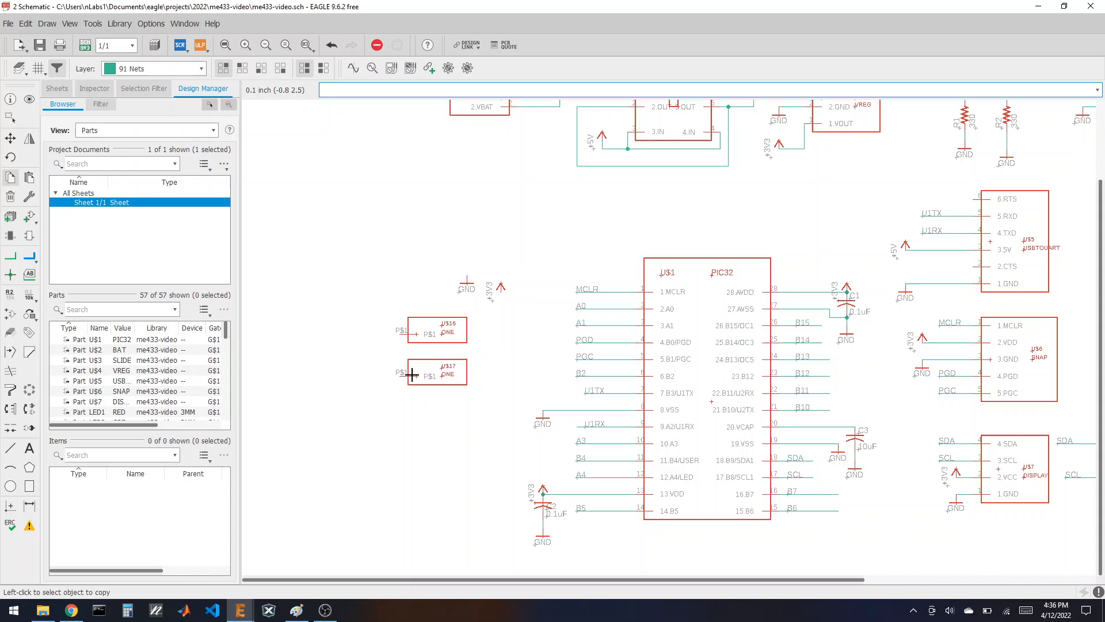
{"action": "left_click", "coordinate": [410, 417]}
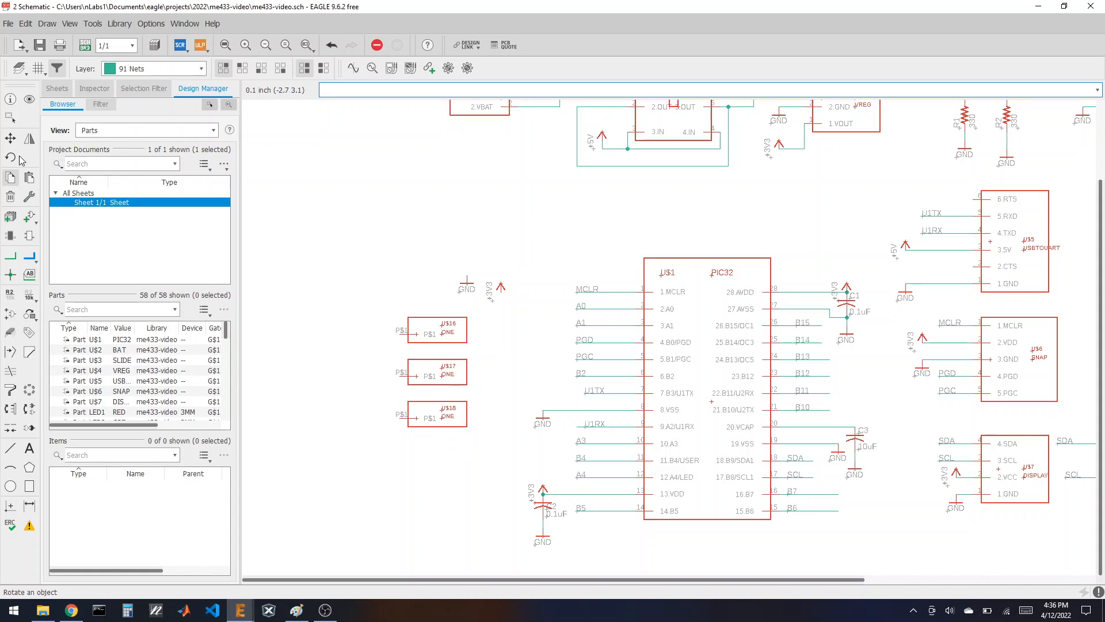
Move the spare GND symbol beside U$18's pin and the spare +3V3 symbol beside U$17's pin.
{"action": "left_click", "coordinate": [10, 138]}
{"action": "left_click", "coordinate": [466, 286]}
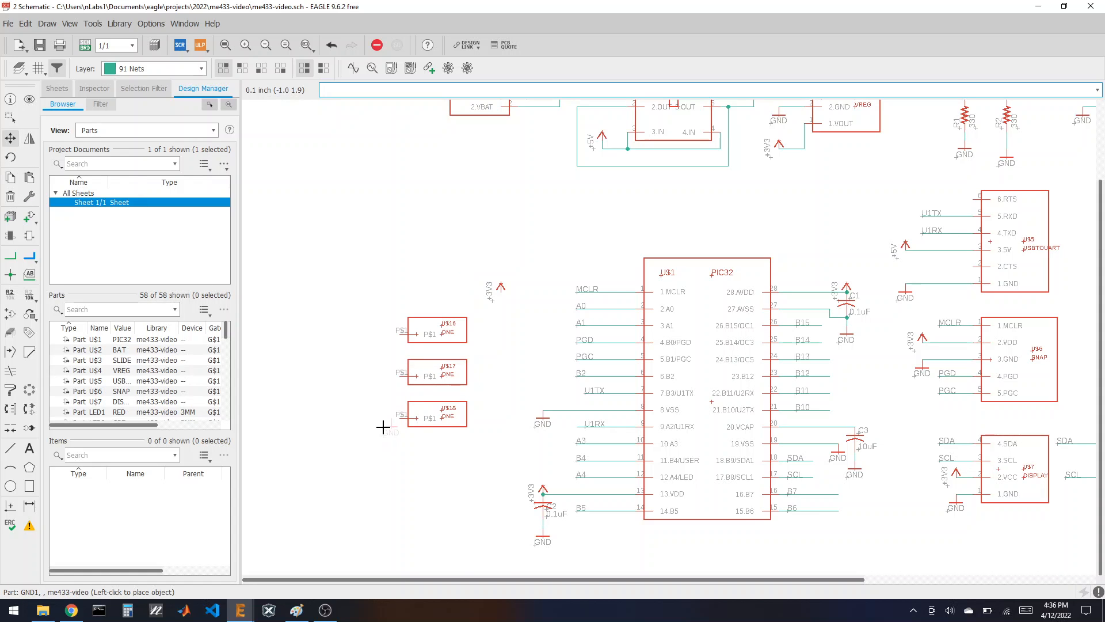
{"action": "left_click", "coordinate": [392, 415]}
{"action": "left_click", "coordinate": [491, 286]}
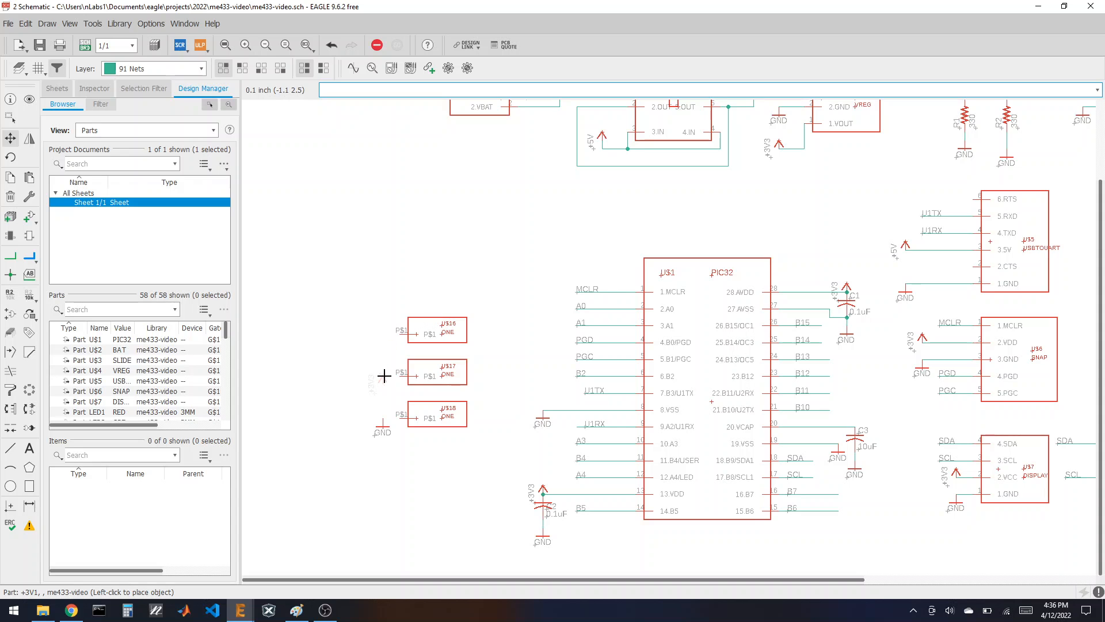
{"action": "left_click", "coordinate": [364, 372]}
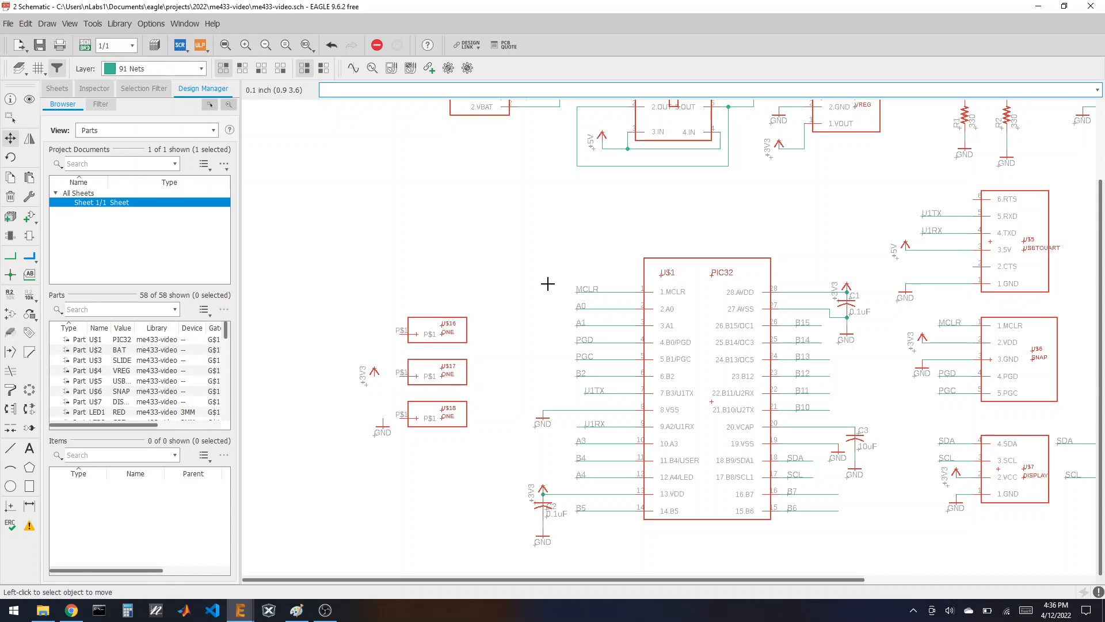
Wire U$18's pin to the GND symbol and U$17's pin to the +3V3 symbol.
{"action": "scroll", "coordinate": [358, 402], "scroll_direction": "up", "scroll_amount": 3}
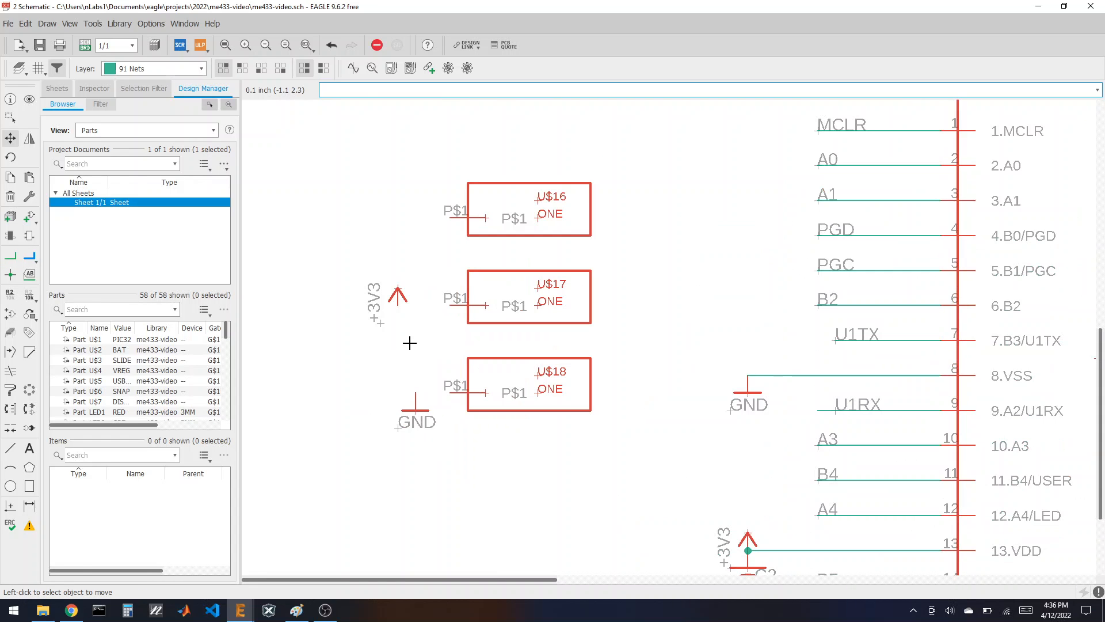
{"action": "left_click", "coordinate": [10, 256]}
{"action": "left_click", "coordinate": [449, 395]}
{"action": "left_click", "coordinate": [416, 394]}
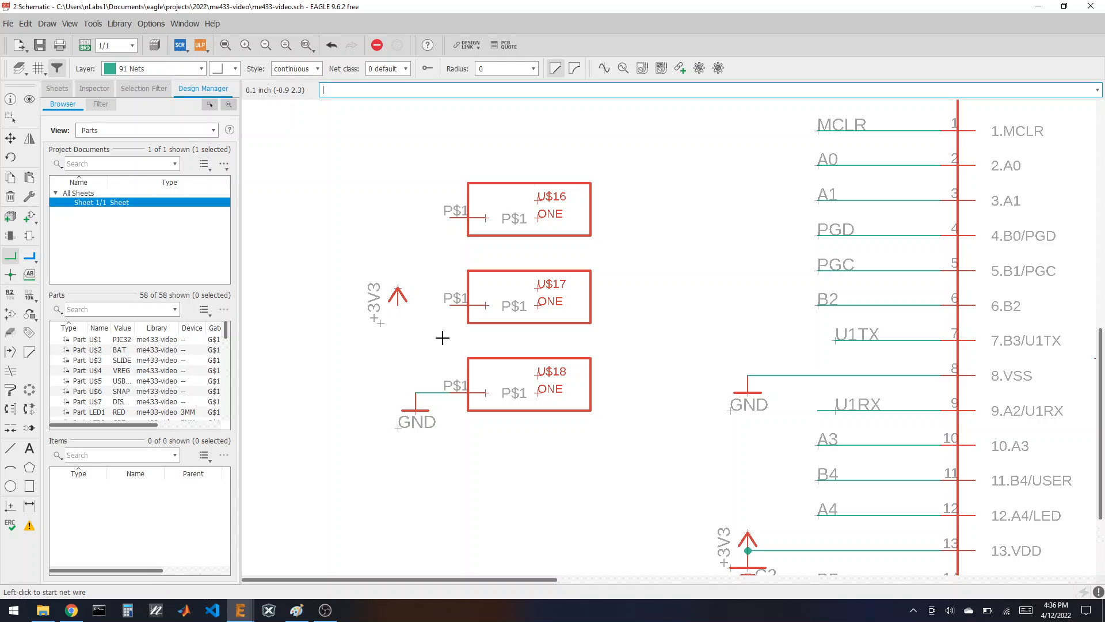
{"action": "left_click", "coordinate": [452, 303]}
{"action": "left_click", "coordinate": [397, 305]}
Draw a net stub to the left from U$16's pin and place a net label at its free end.
{"action": "left_click", "coordinate": [451, 217]}
{"action": "double_click", "coordinate": [345, 217]}
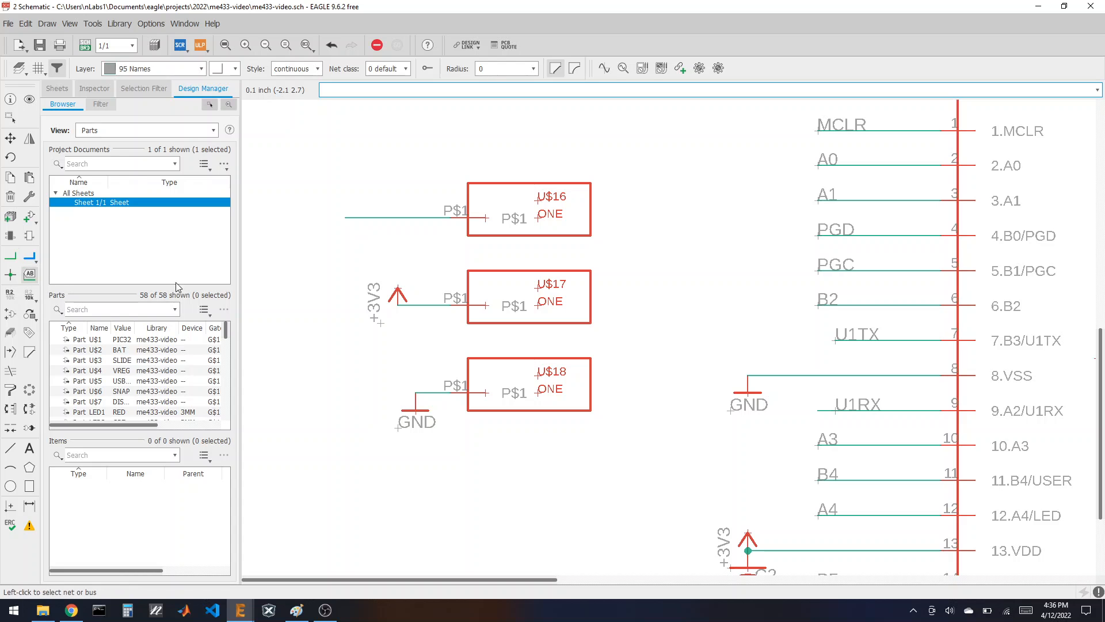
{"action": "left_click", "coordinate": [29, 274]}
{"action": "left_click", "coordinate": [347, 218]}
{"action": "left_click", "coordinate": [347, 218]}
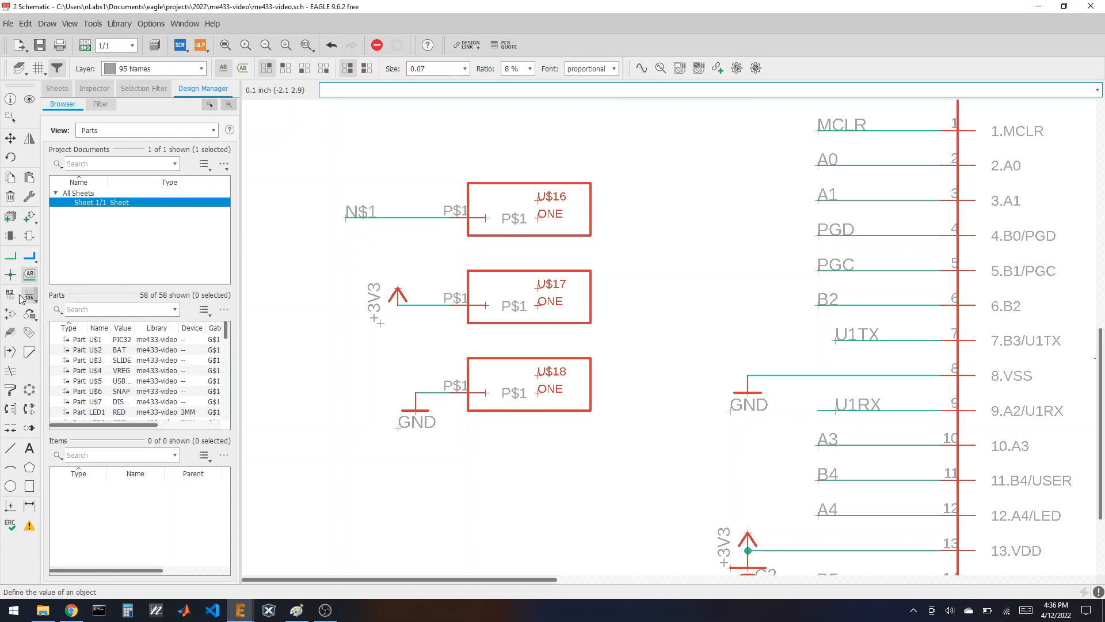
Rename the net at U$16's pin as VIN, connect it to the existing VIN net, and save the schematic.
{"action": "left_click", "coordinate": [16, 298]}
{"action": "left_click", "coordinate": [354, 219]}
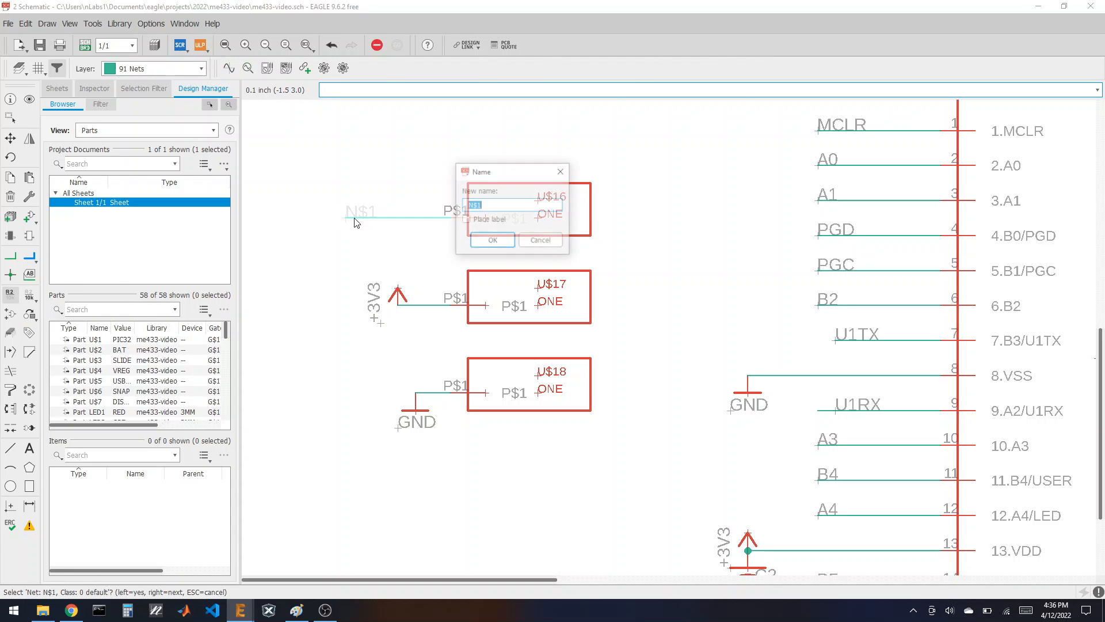
{"action": "type", "text": "VIN"}
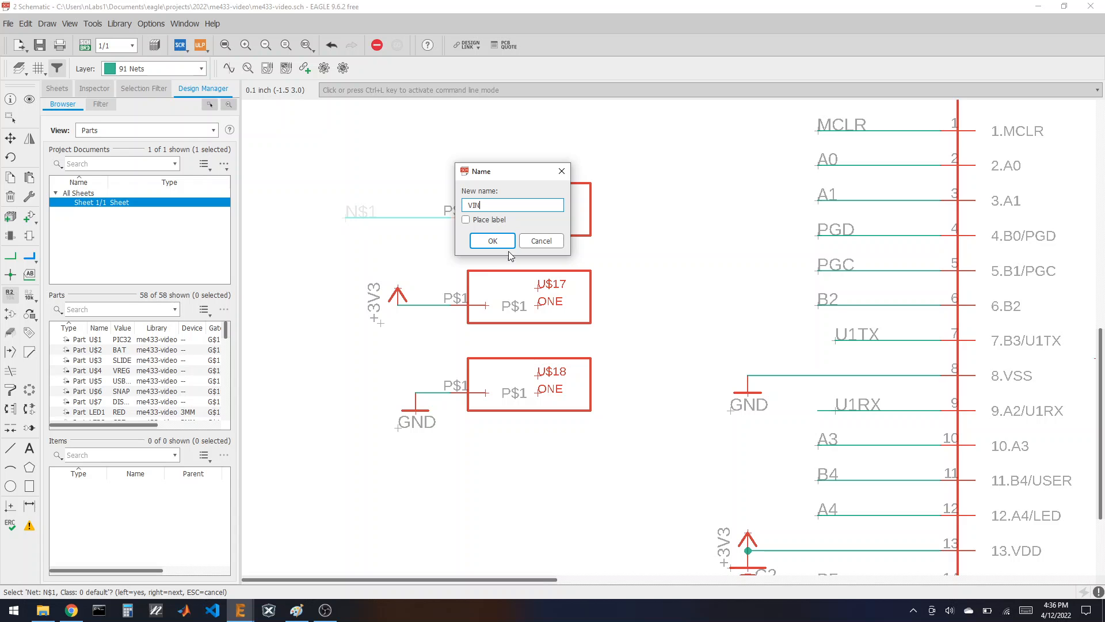
{"action": "left_click", "coordinate": [506, 244]}
{"action": "left_click", "coordinate": [489, 269]}
{"action": "scroll", "coordinate": [389, 351], "scroll_direction": "down", "scroll_amount": 8}
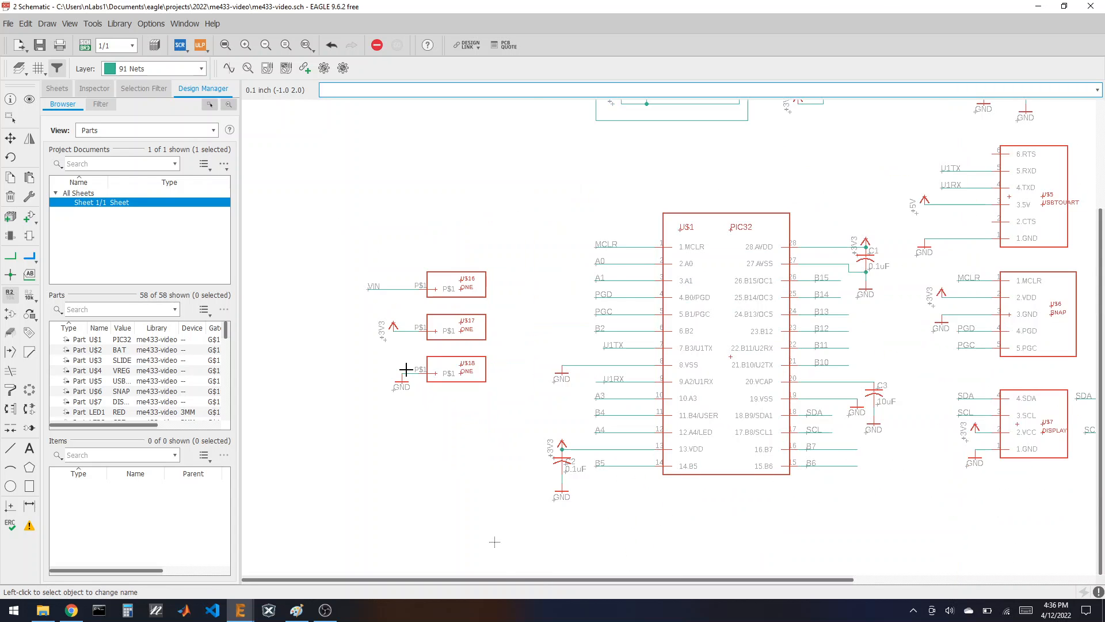
{"action": "scroll", "coordinate": [749, 334], "scroll_direction": "up", "scroll_amount": 2}
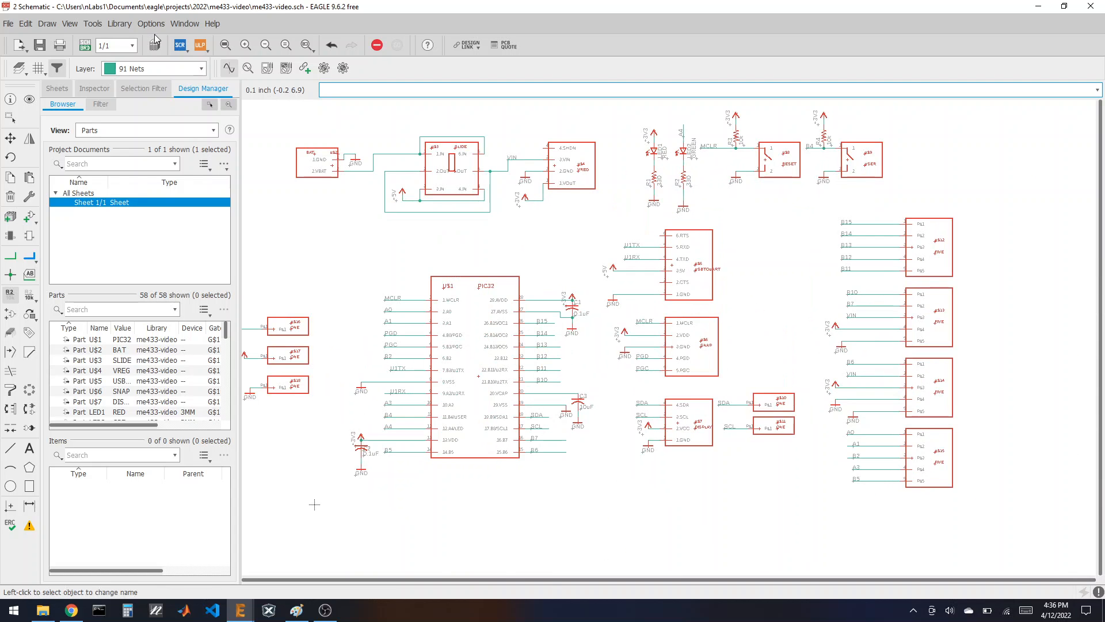
{"action": "left_click", "coordinate": [37, 51]}
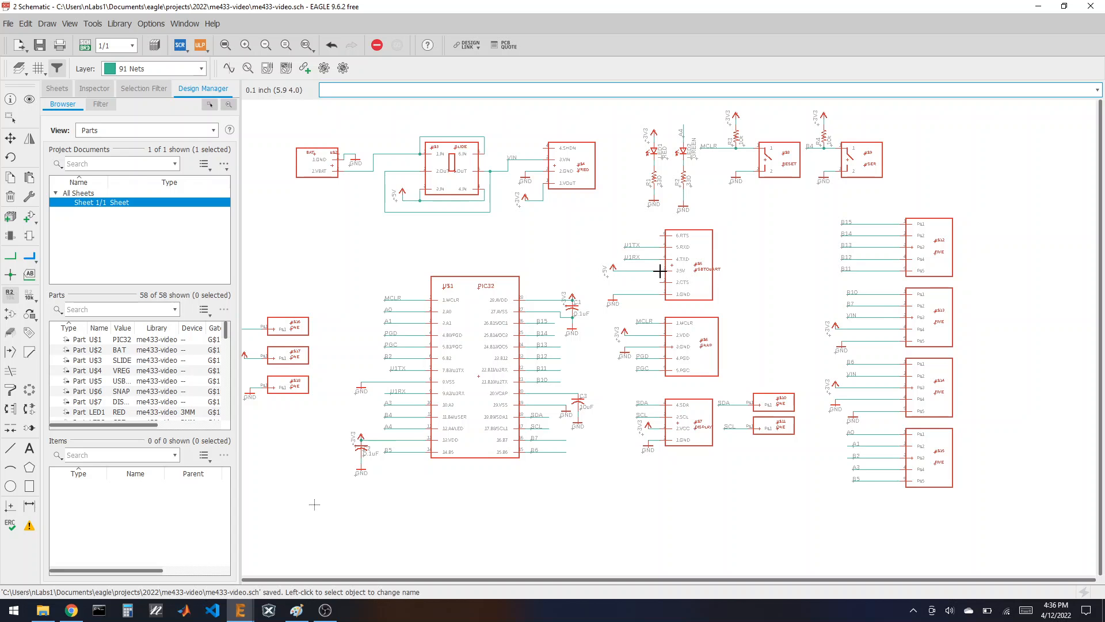
Compare the finished schematic with the complete reference schematic in the browser, checking the parts and net labels.
{"action": "left_click", "coordinate": [68, 612]}
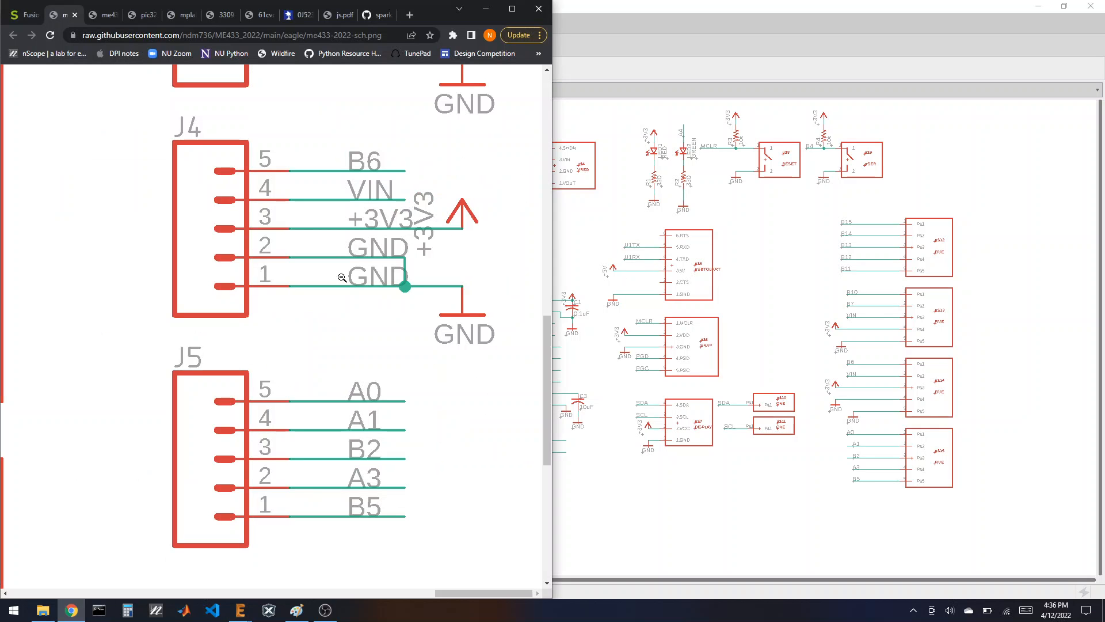
{"action": "left_click", "coordinate": [346, 230]}
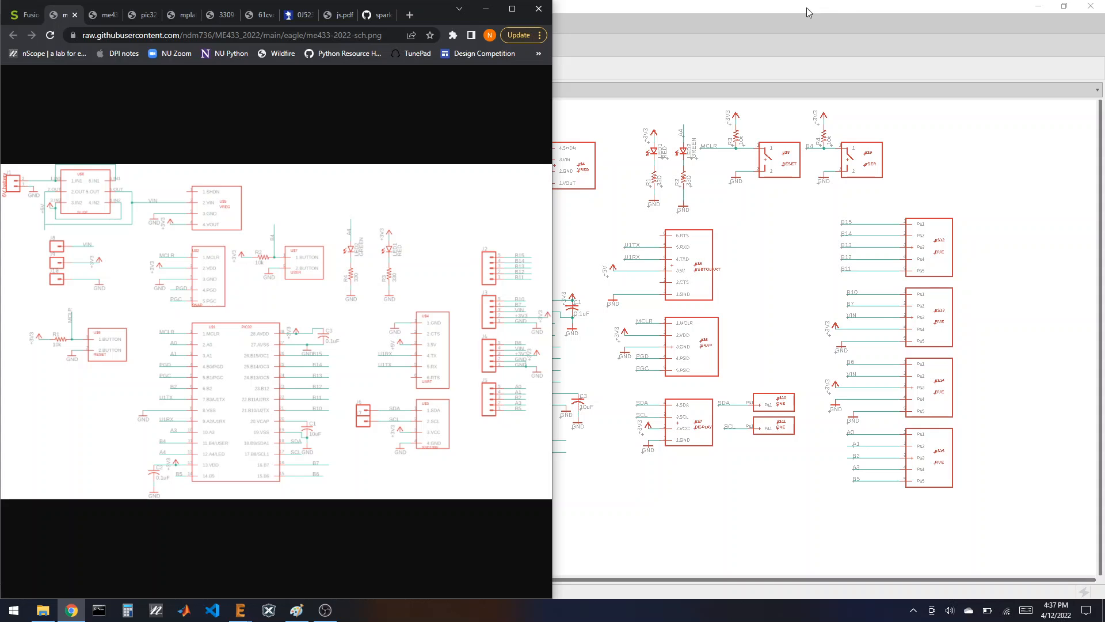
{"action": "key", "text": "alt+Tab"}
{"action": "scroll", "coordinate": [600, 311], "scroll_direction": "down", "scroll_amount": 1}
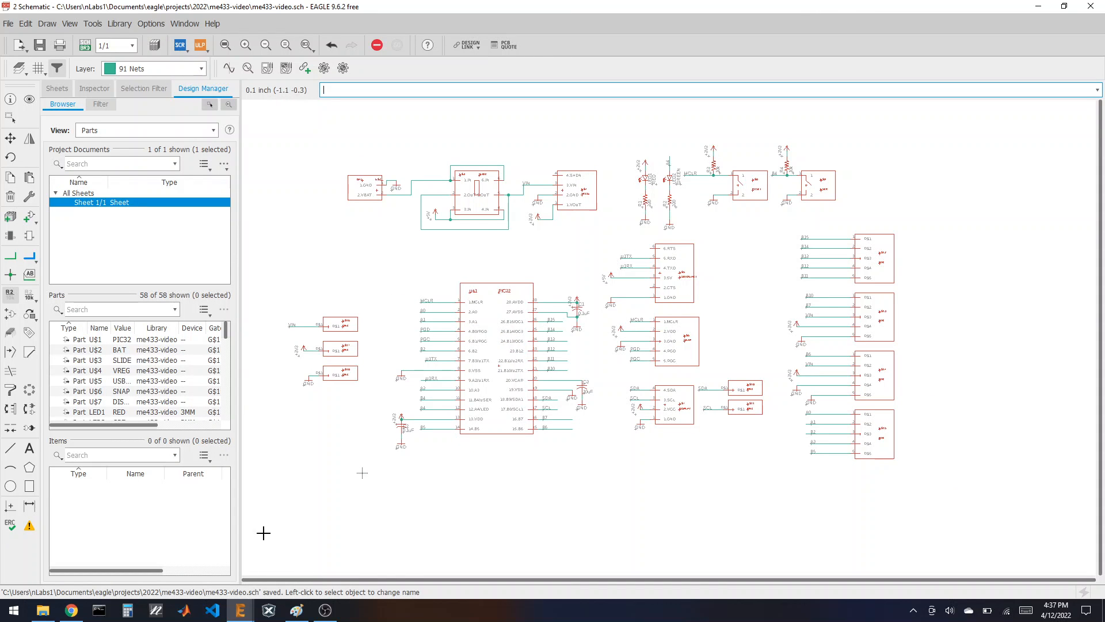
{"action": "left_click", "coordinate": [13, 527]}
{"action": "scroll", "coordinate": [460, 301], "scroll_direction": "up", "scroll_amount": 2}
{"action": "scroll", "coordinate": [461, 301], "scroll_direction": "up", "scroll_amount": 2}
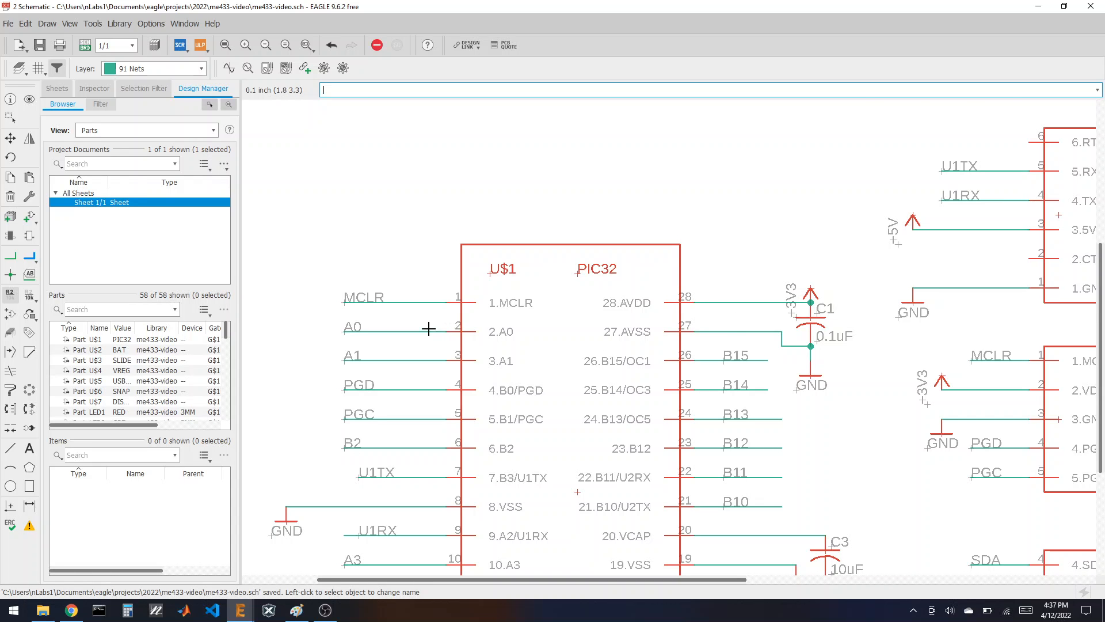
{"action": "scroll", "coordinate": [350, 318], "scroll_direction": "down", "scroll_amount": 3}
{"action": "scroll", "coordinate": [630, 358], "scroll_direction": "down", "scroll_amount": 3}
{"action": "scroll", "coordinate": [707, 373], "scroll_direction": "down", "scroll_amount": 1}
{"action": "scroll", "coordinate": [883, 441], "scroll_direction": "up", "scroll_amount": 1}
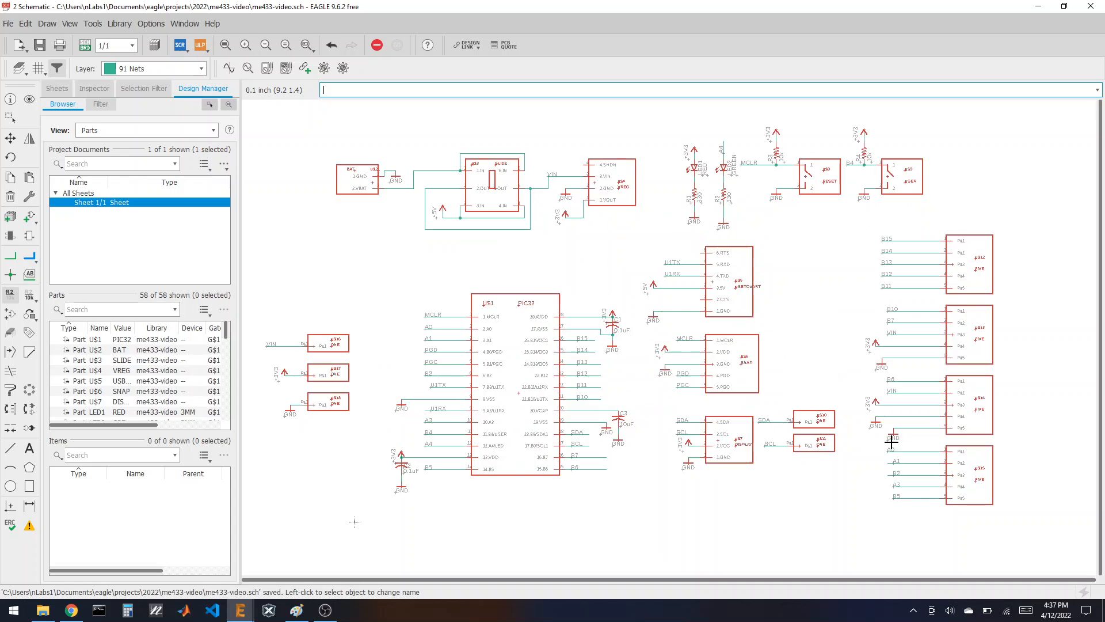
Create the me433-video board layout from the schematic.
{"action": "left_click", "coordinate": [84, 47]}
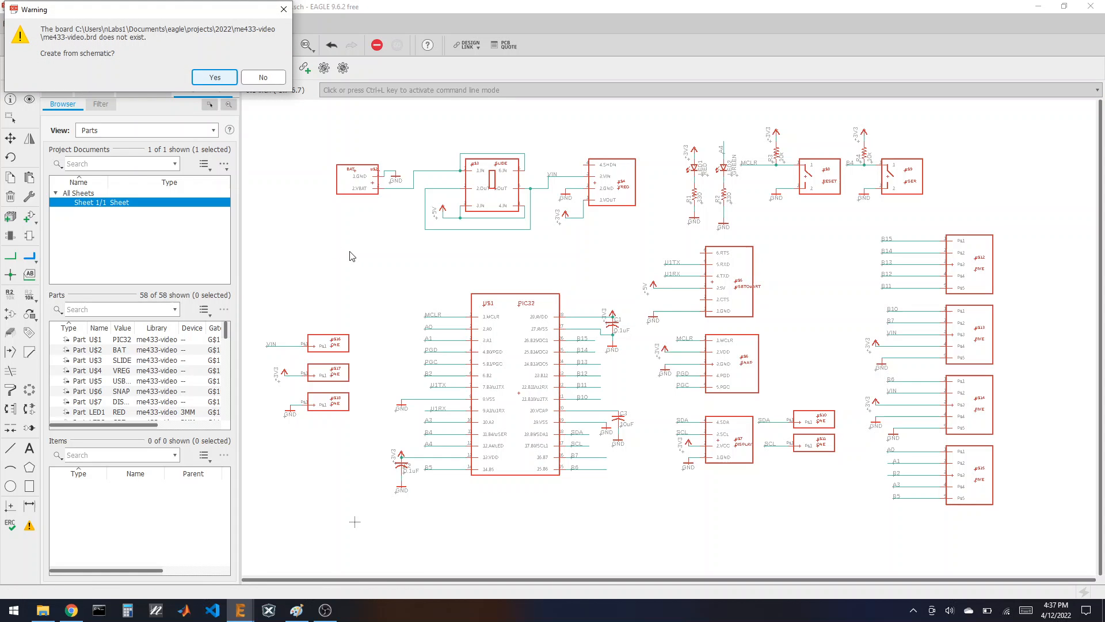
{"action": "left_click", "coordinate": [213, 77]}
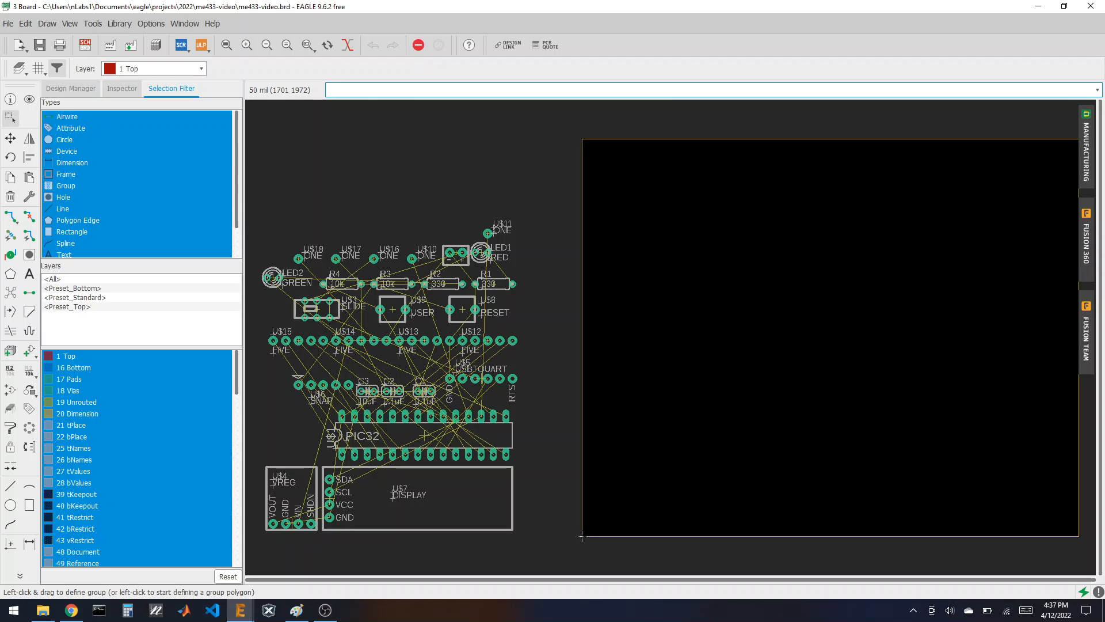
{"action": "left_click", "coordinate": [329, 615]}
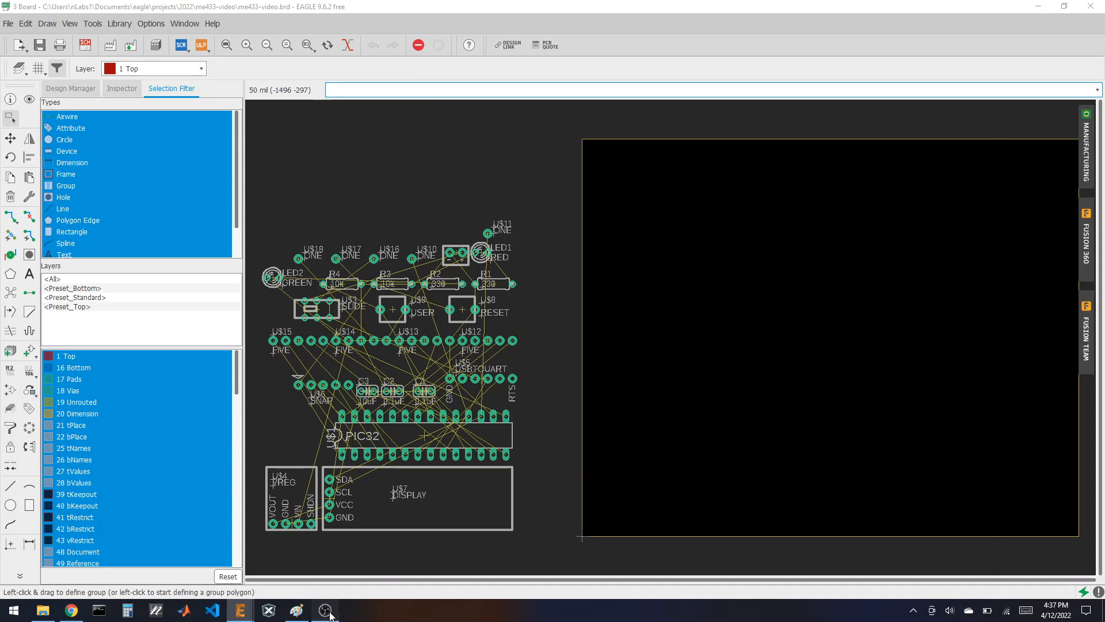